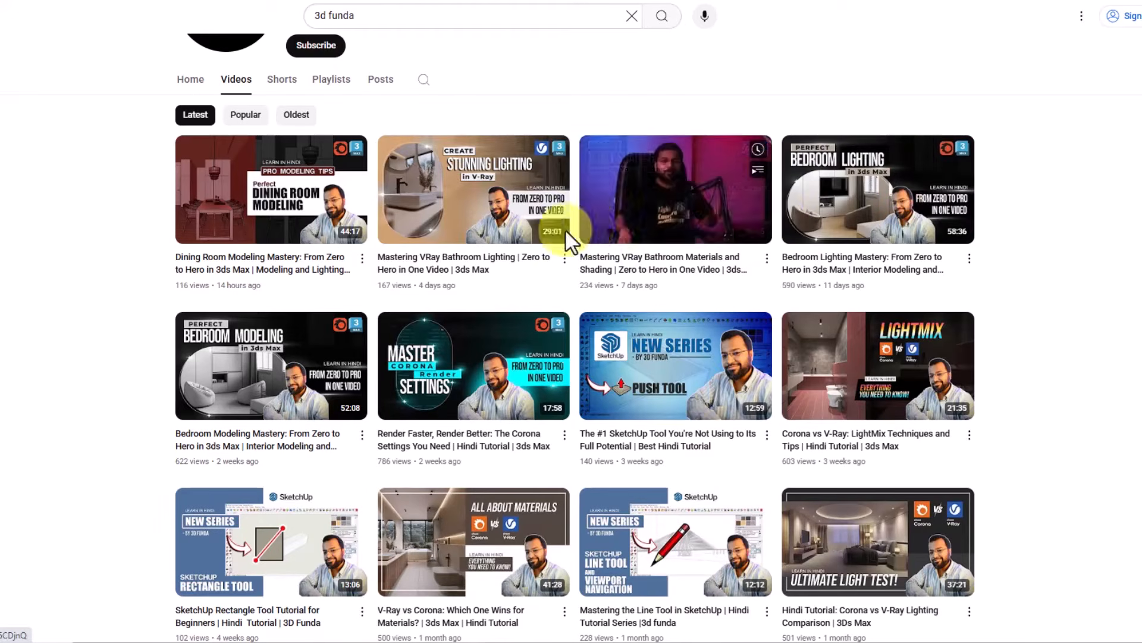
Browse the 3D Funda channel's uploaded videos from the latest to the older ones and return to the channel header.
scroll(551, 286, "down", 4)
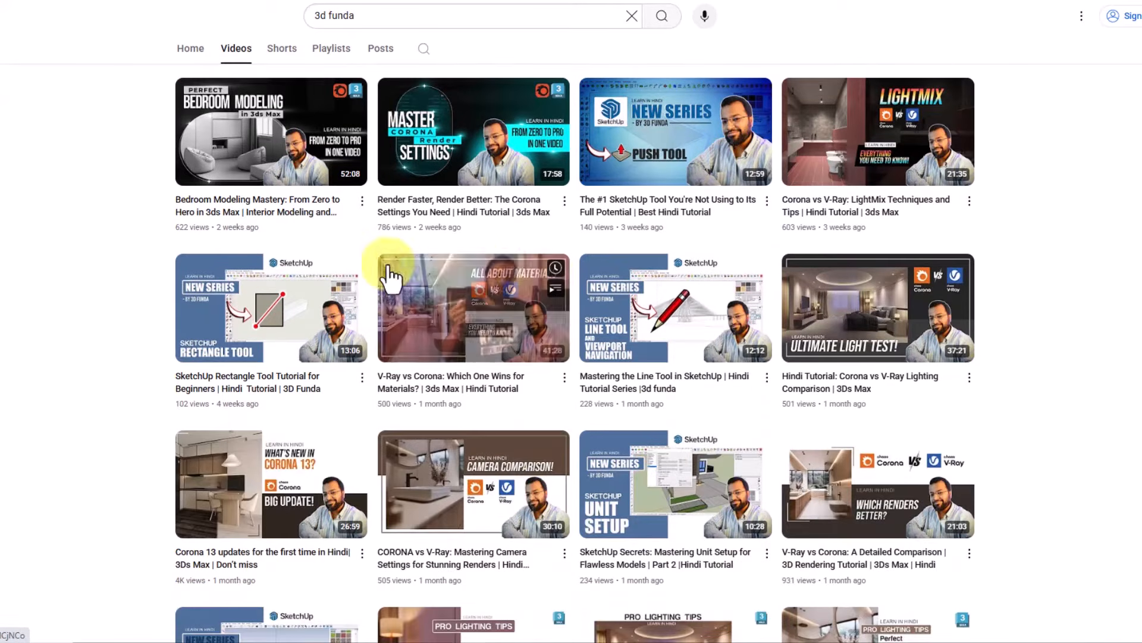
scroll(388, 271, "down", 20)
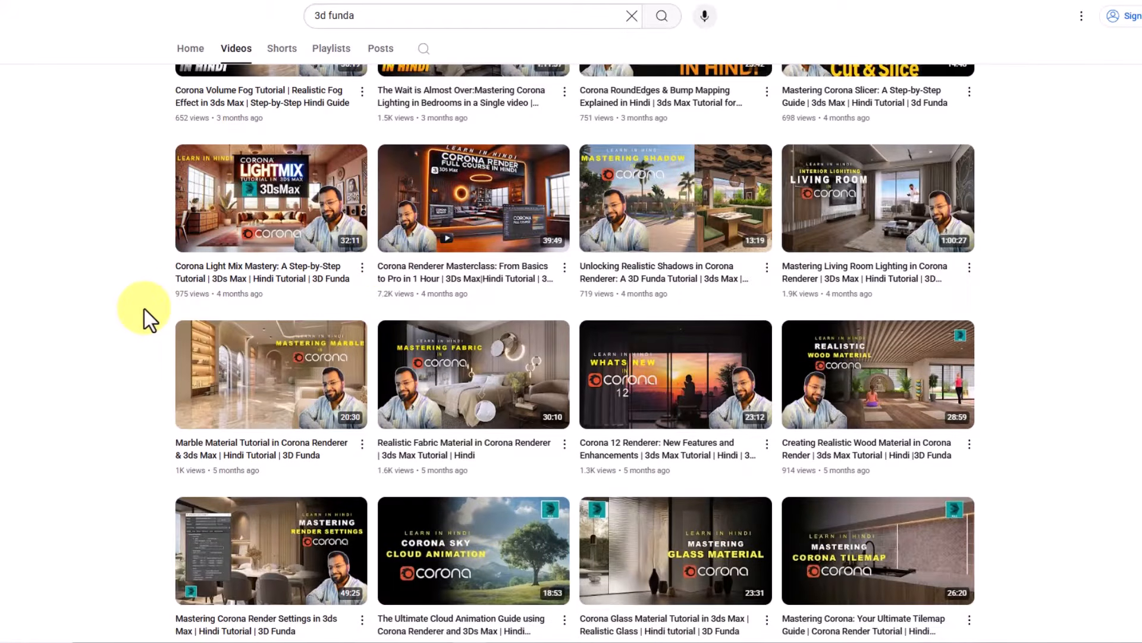
scroll(144, 309, "down", 8)
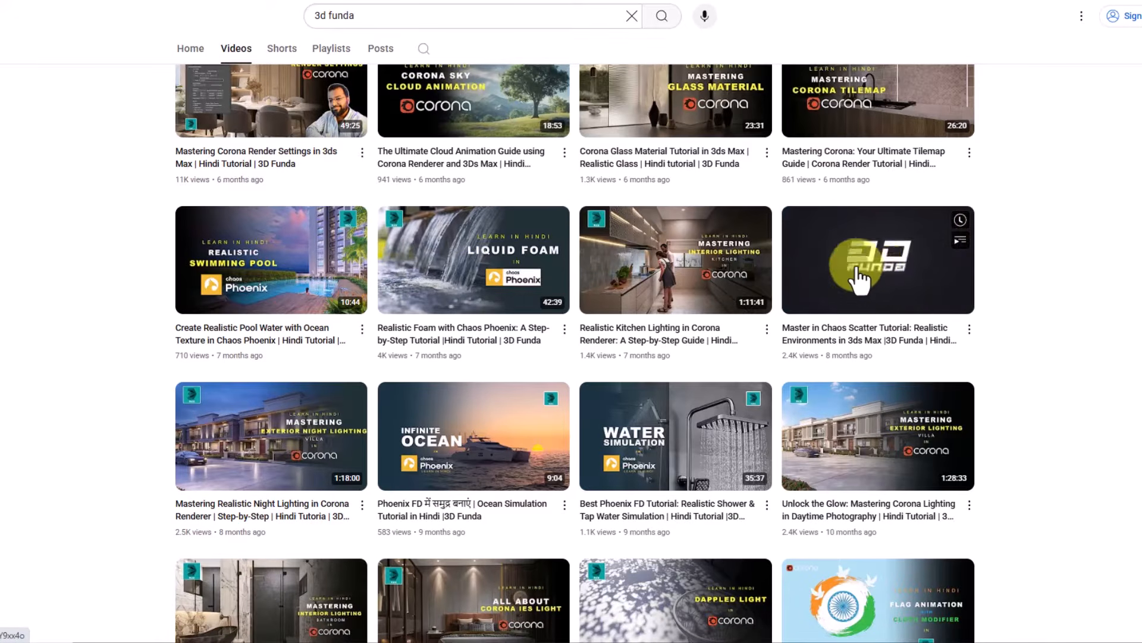
scroll(605, 309, "down", 12)
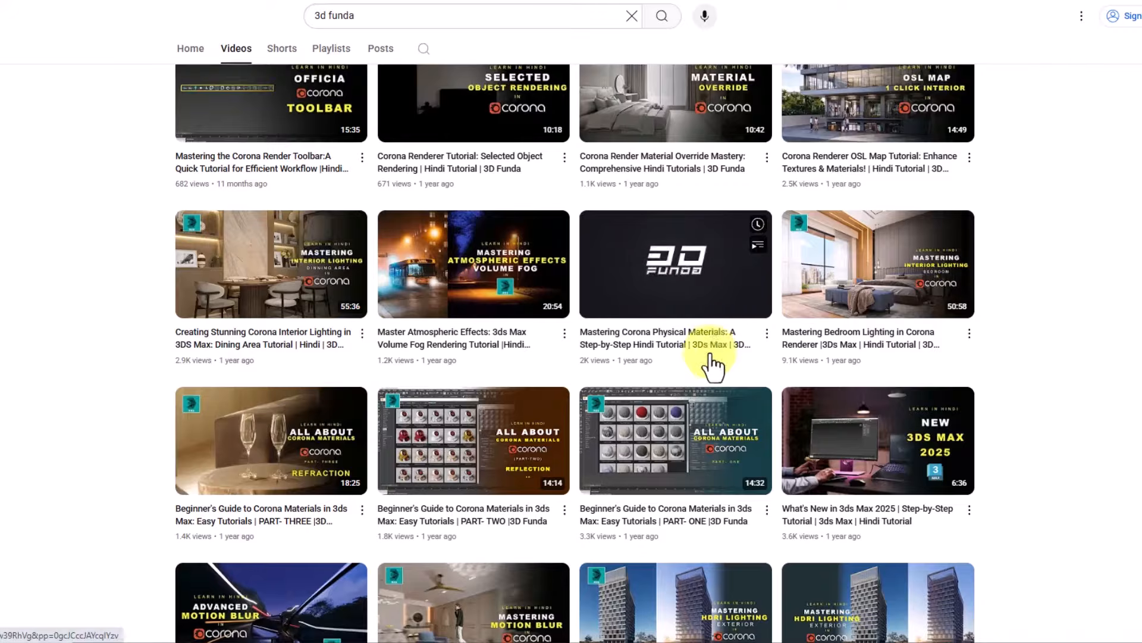
mouse_move(658, 446)
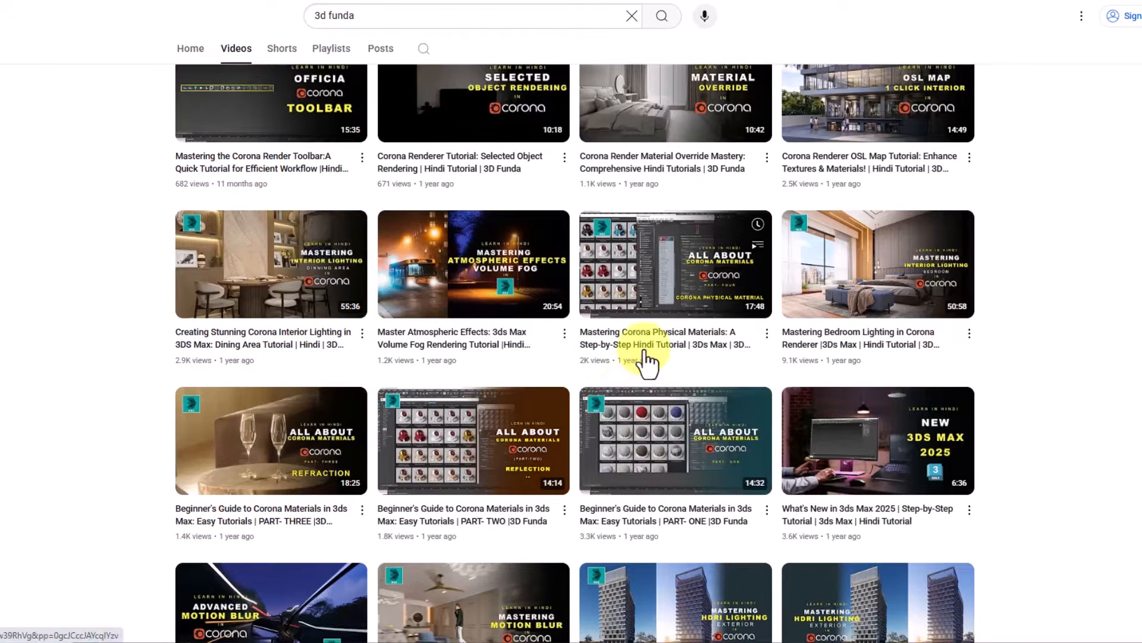
scroll(645, 360, "up", 20)
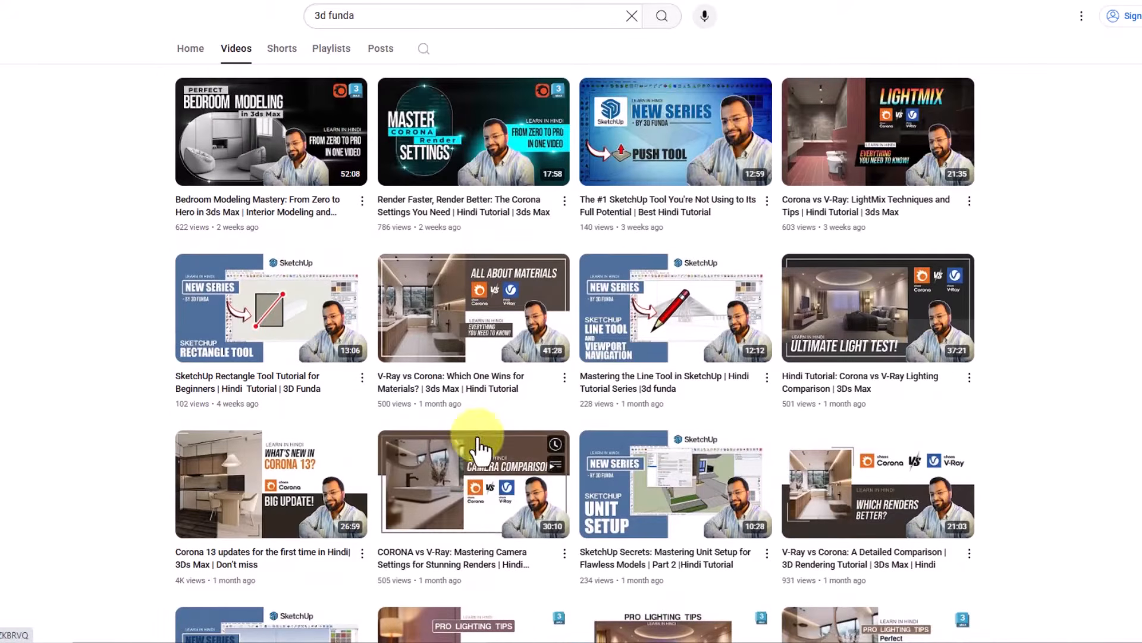
mouse_move(470, 493)
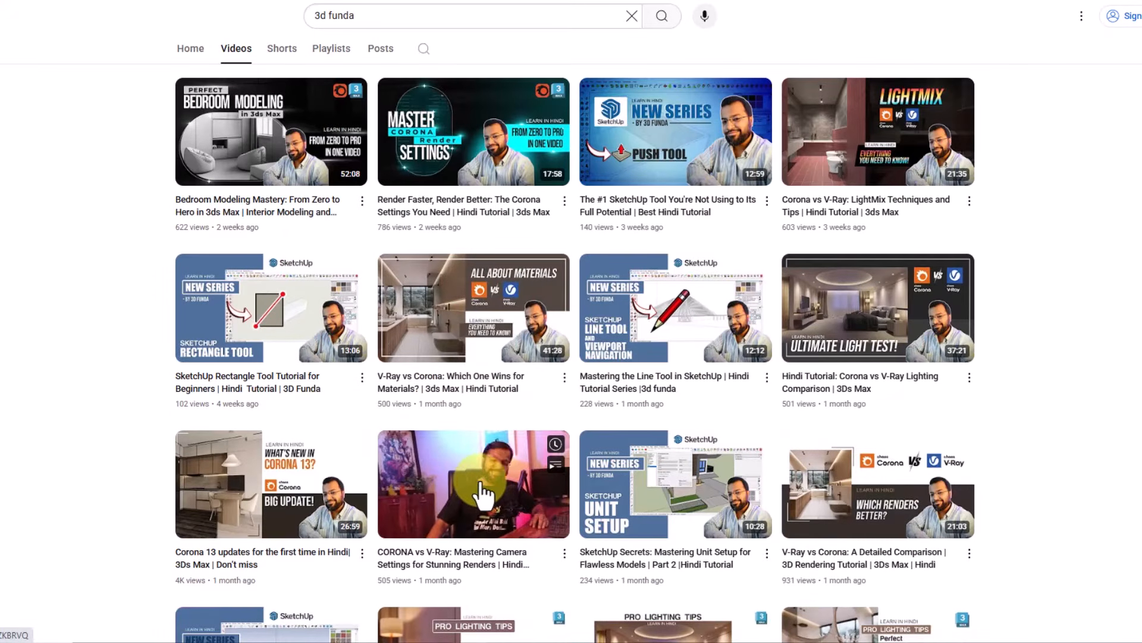
mouse_move(470, 334)
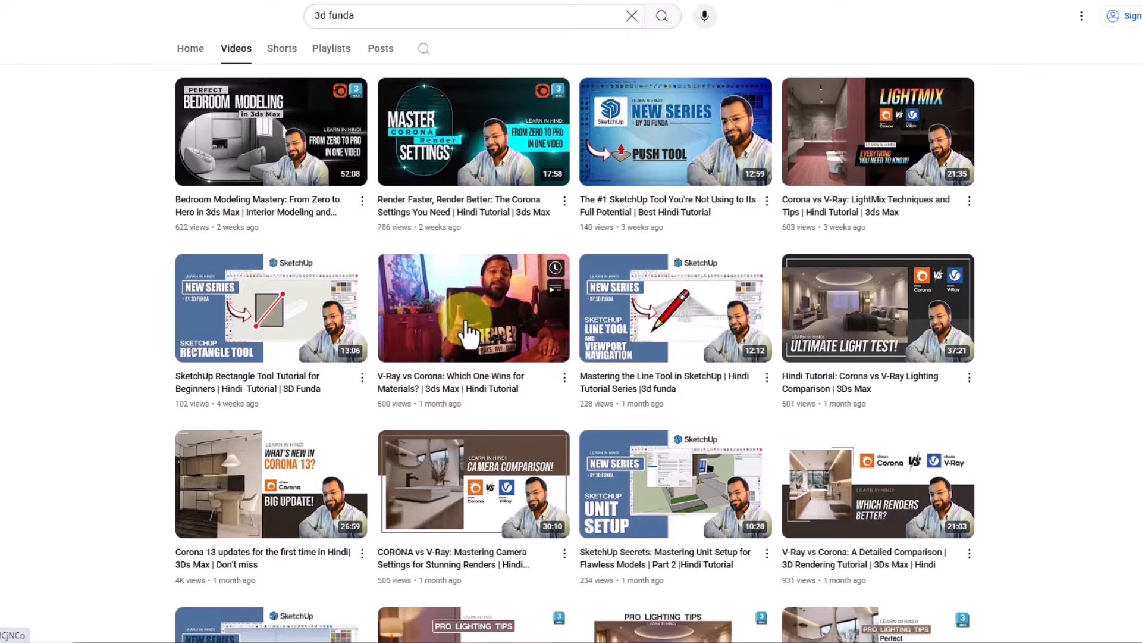
mouse_move(860, 512)
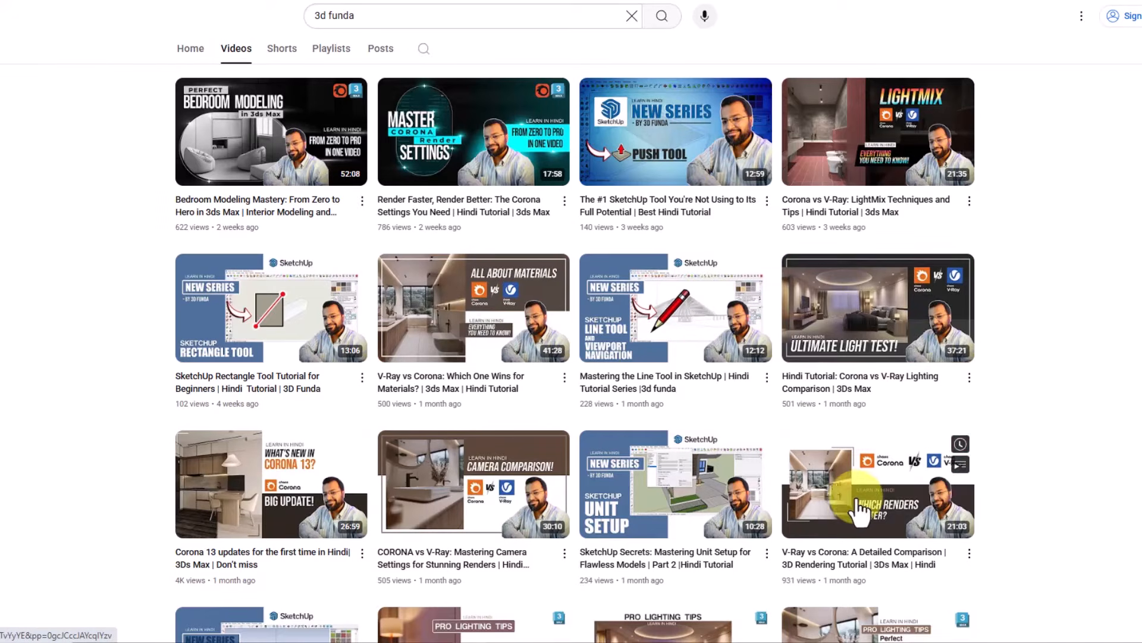
mouse_move(870, 153)
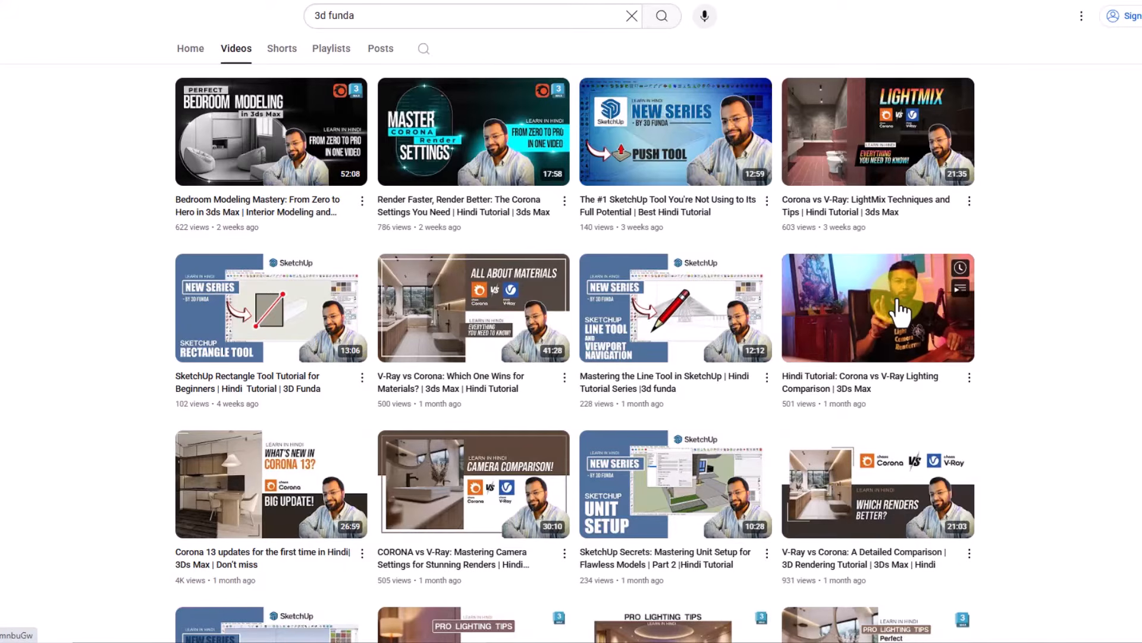
scroll(899, 309, "up", 7)
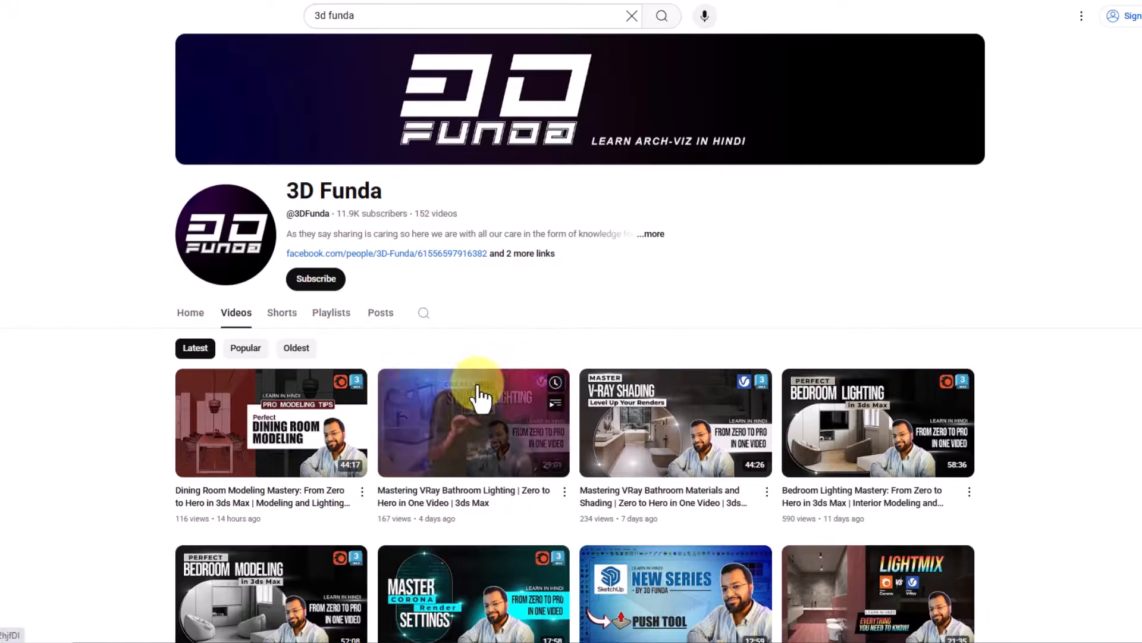
Open the channel's full description and highlight the WhatsApp contact number for online training inquiries.
left_click(654, 235)
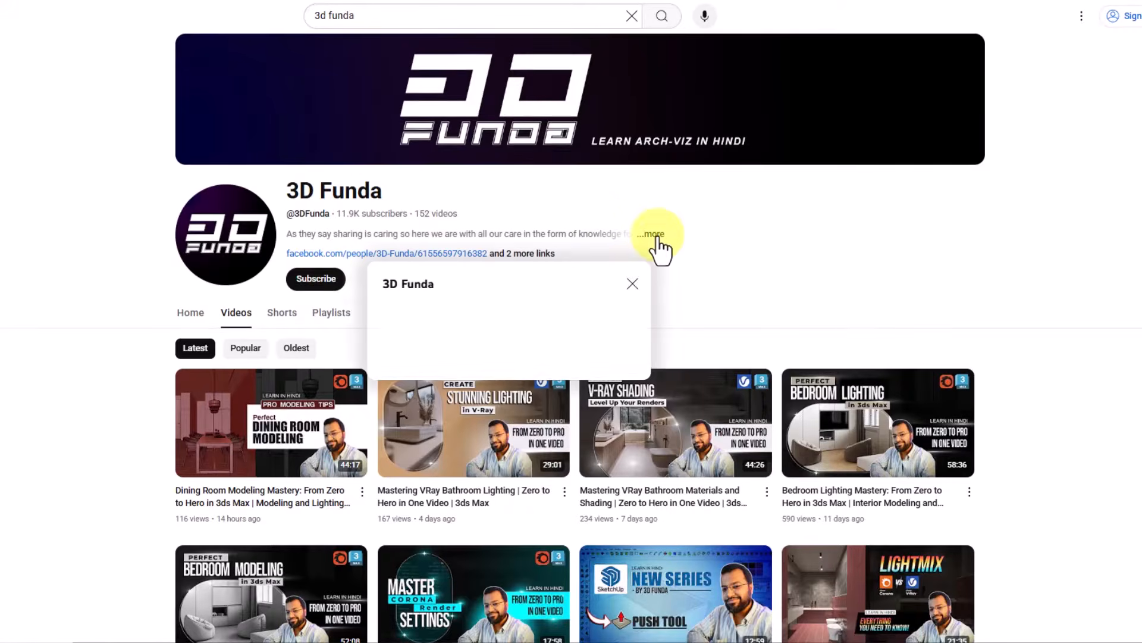
left_click_drag(349, 251, 491, 250)
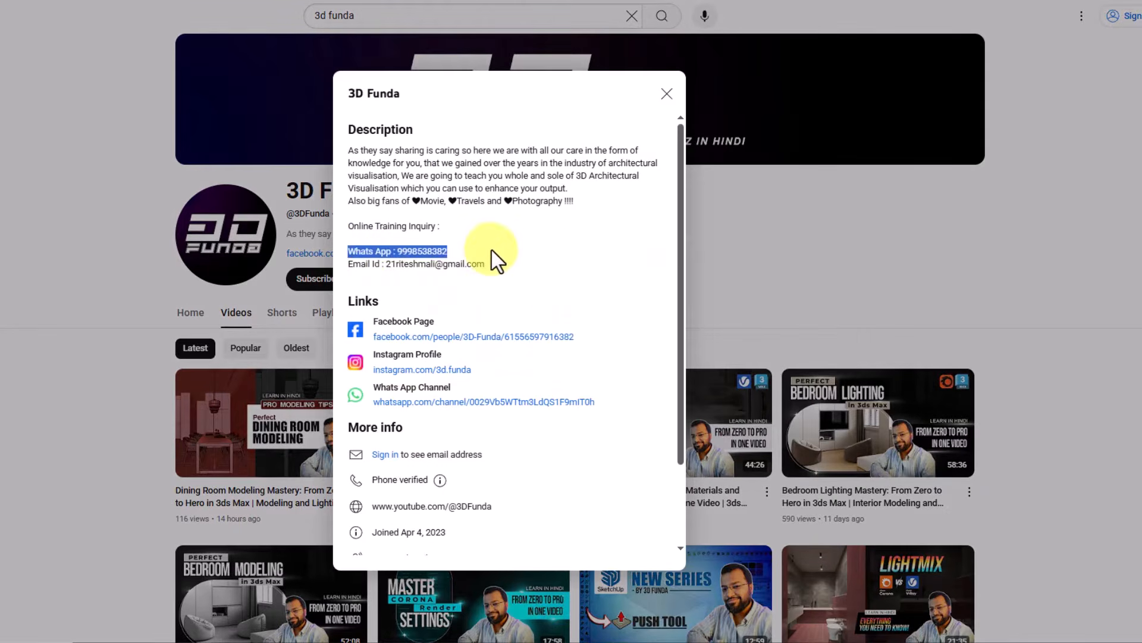
left_click(533, 253)
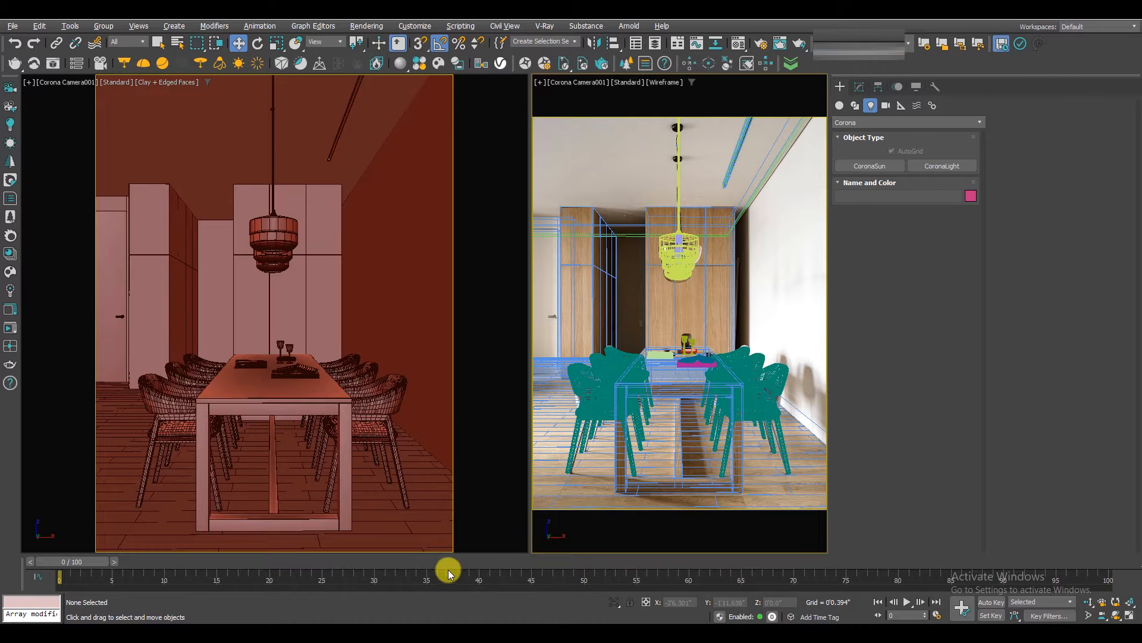
Change the clay-shaded camera viewport to Default Shading and return to the two-viewport layout.
key("alt+w")
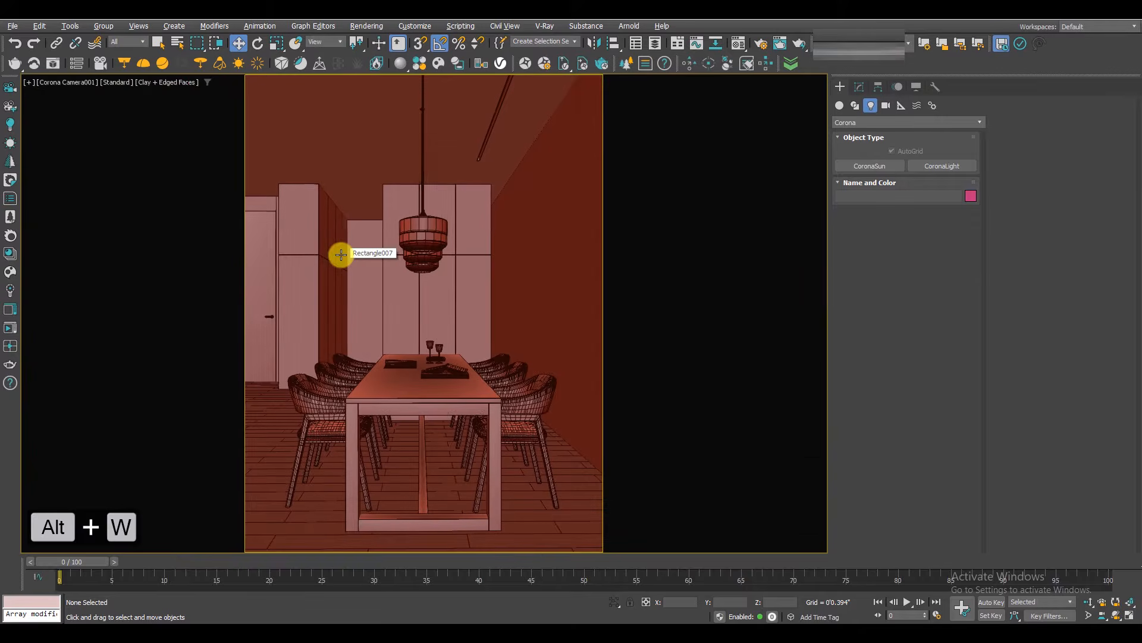
left_click(186, 90)
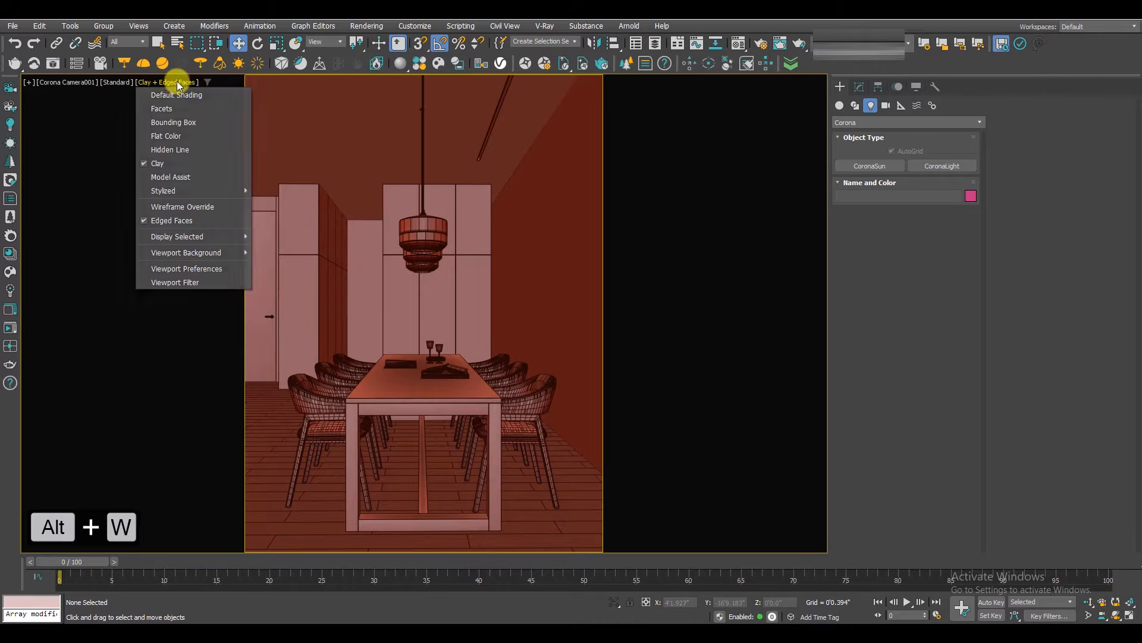
left_click(177, 96)
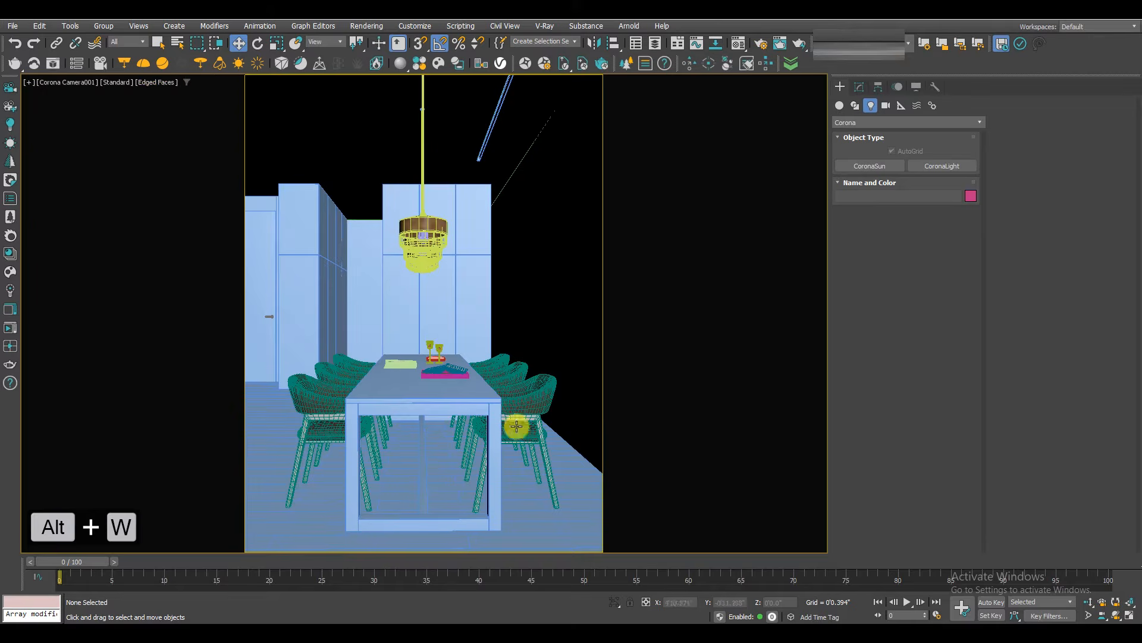
key("alt+w")
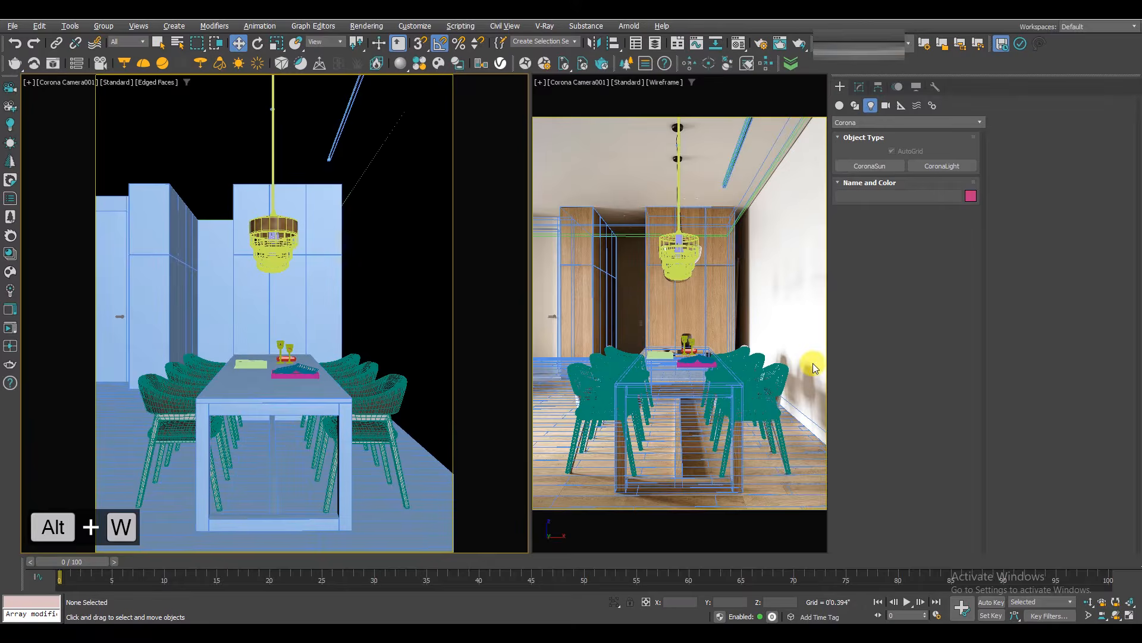
Maximize the wireframe camera viewport that shows the reference photo and switch it to shaded display.
left_click(811, 360)
key("alt+w")
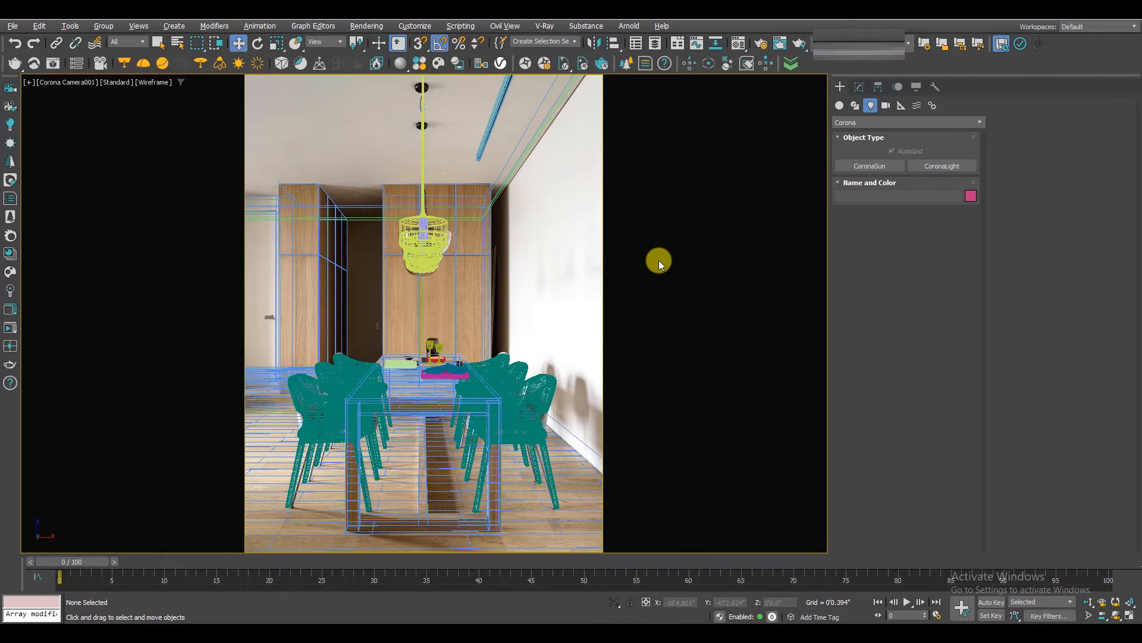
key("F3")
key("F3")
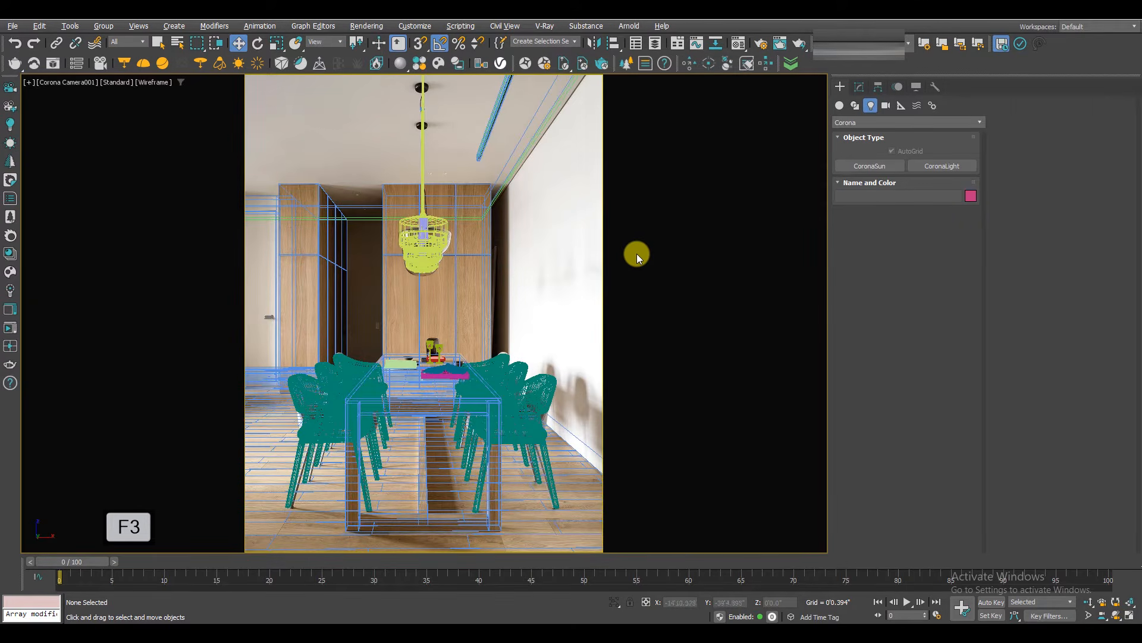
key("F3")
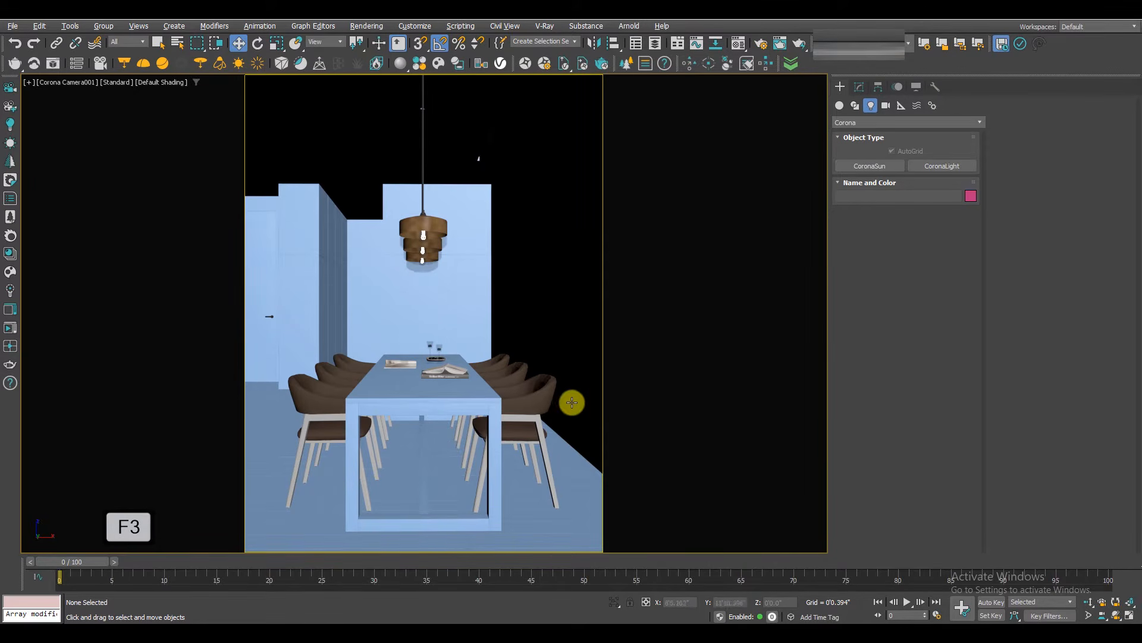
Set the camera viewport's Default Lights option to 2 Default Lights in the viewport settings and close them.
left_click(162, 82)
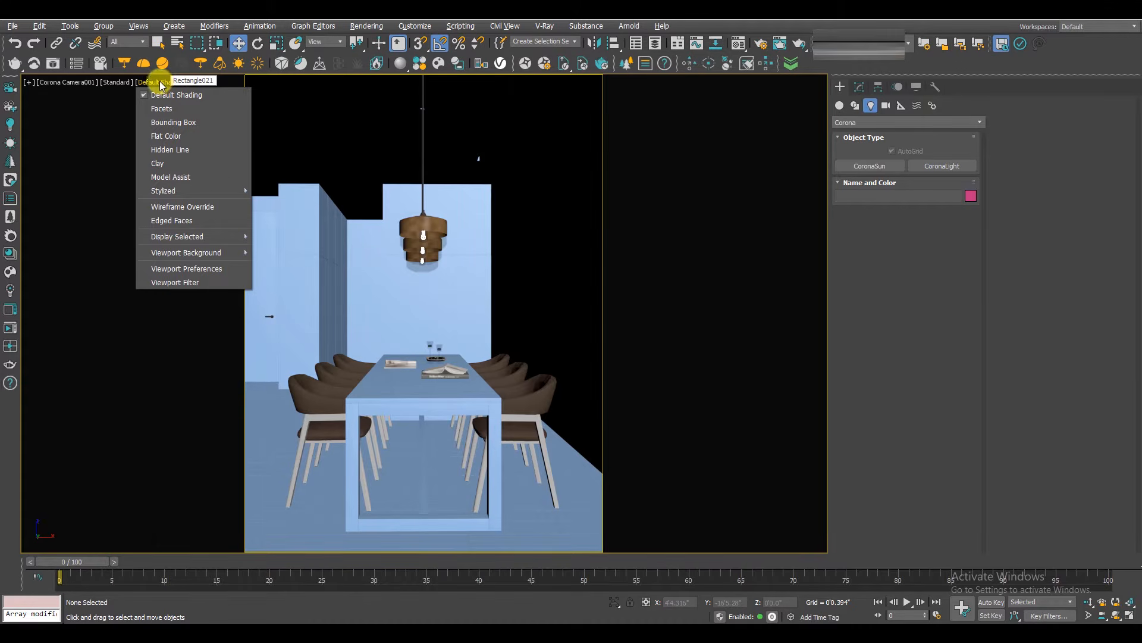
left_click(215, 271)
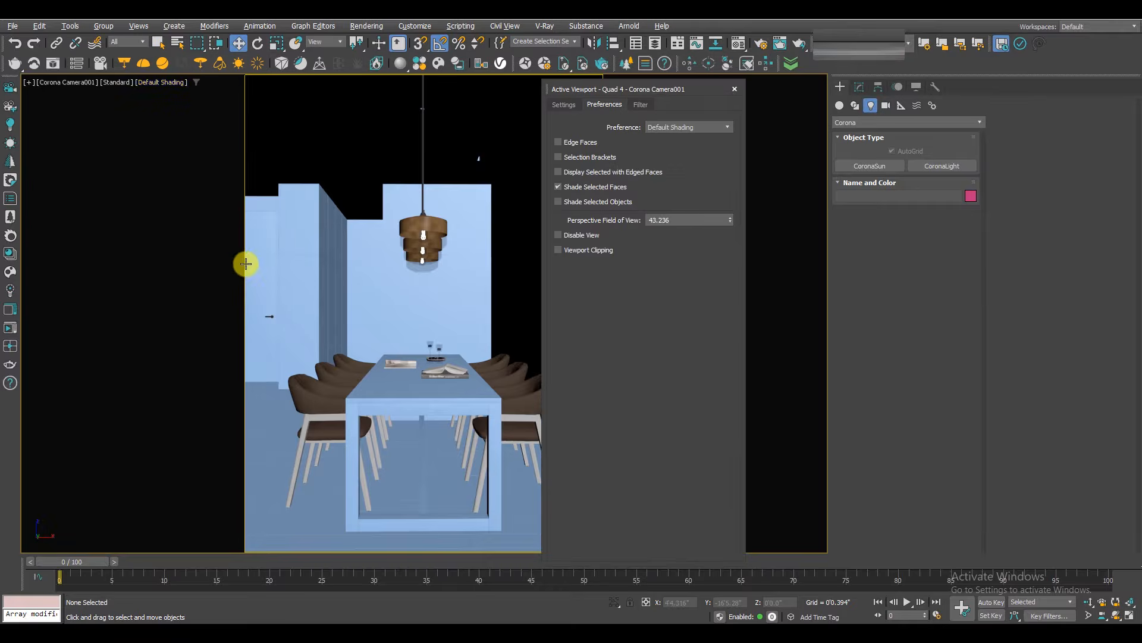
left_click(563, 105)
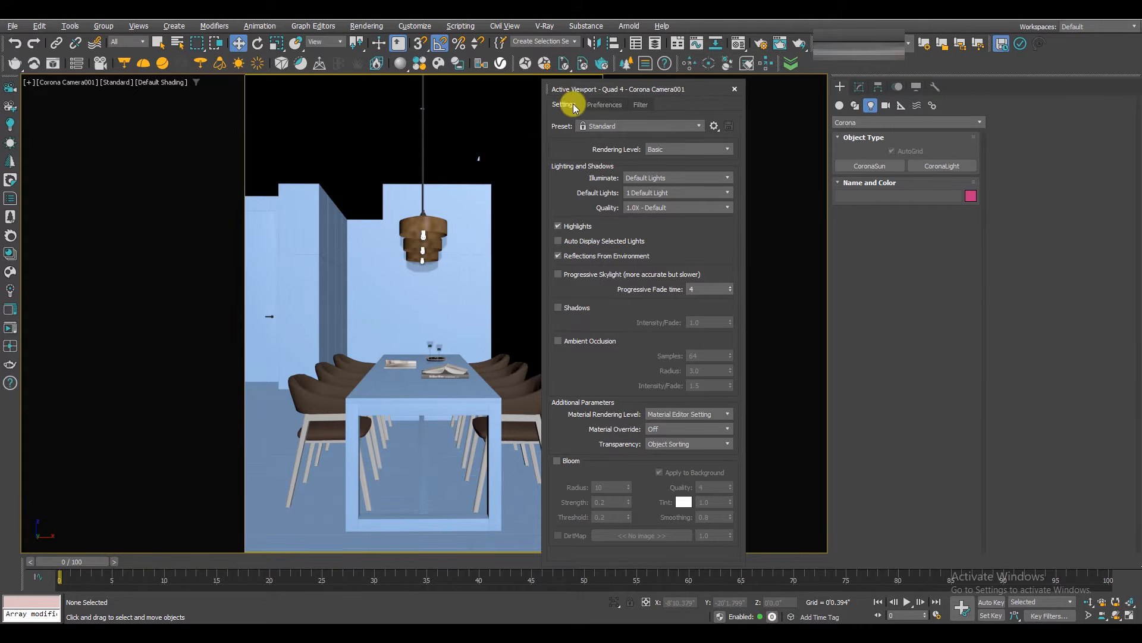
left_click(640, 195)
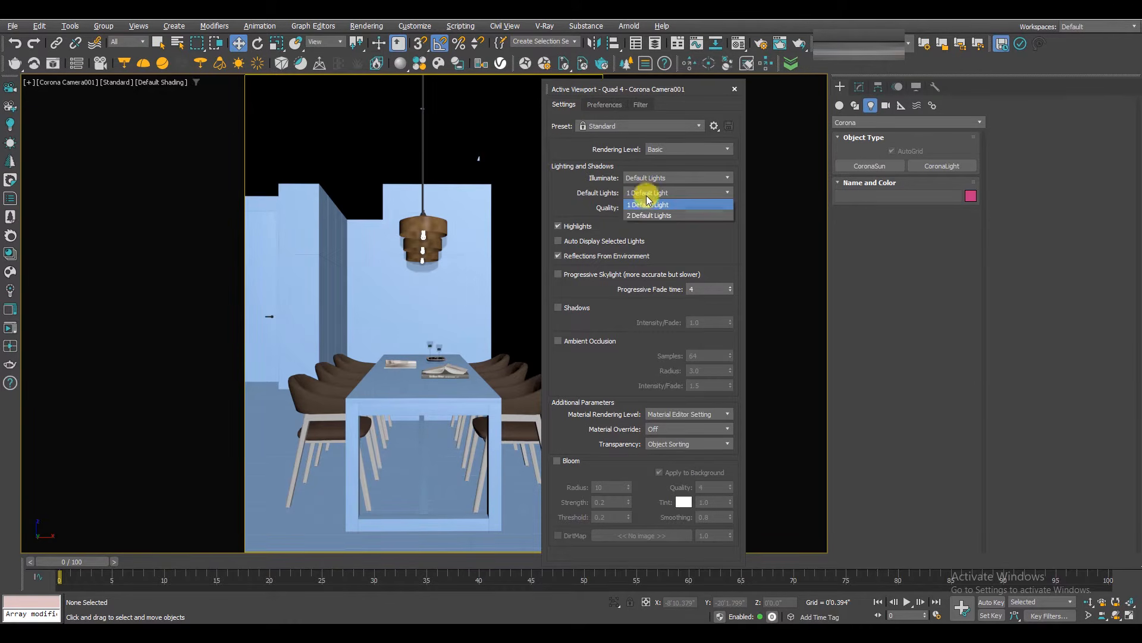
left_click(643, 217)
left_click(649, 192)
left_click(646, 205)
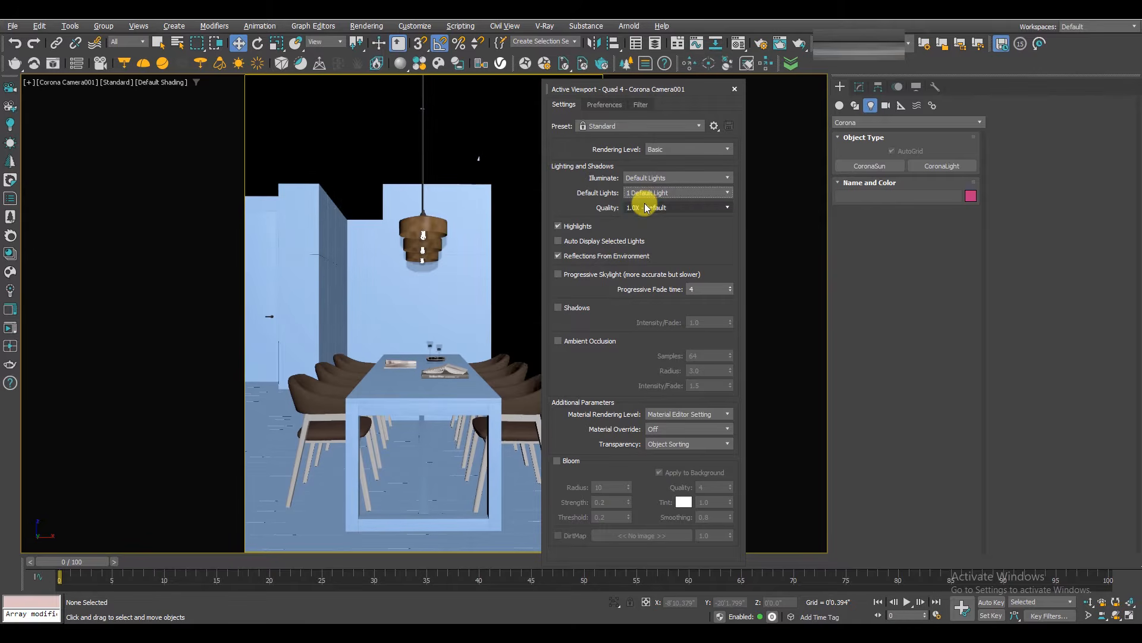
left_click(664, 193)
left_click(651, 215)
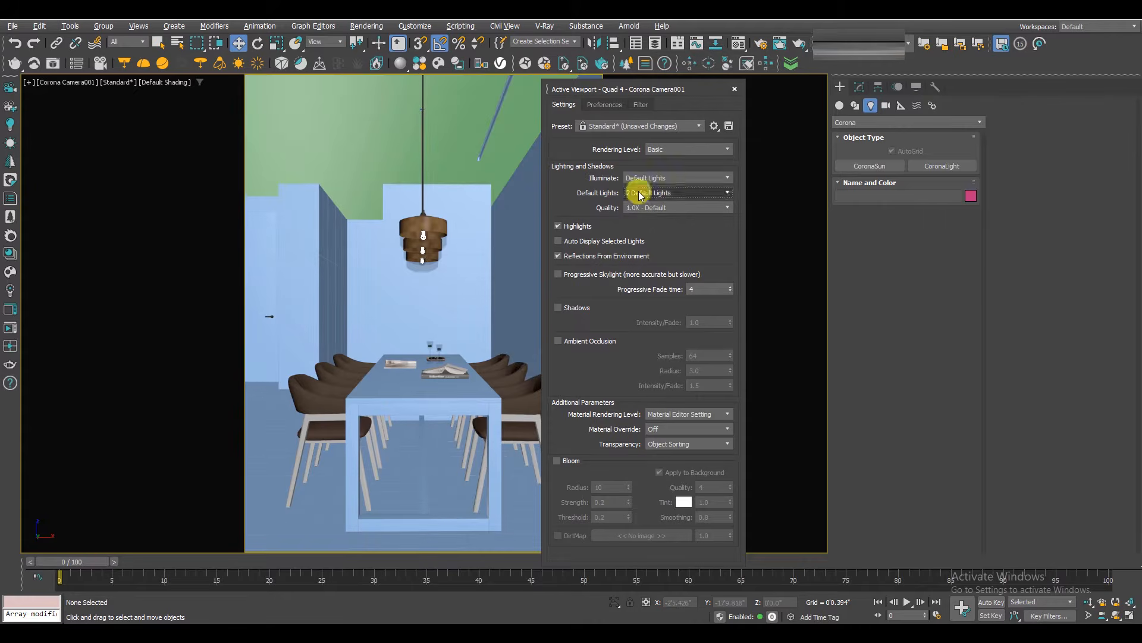
left_click(734, 88)
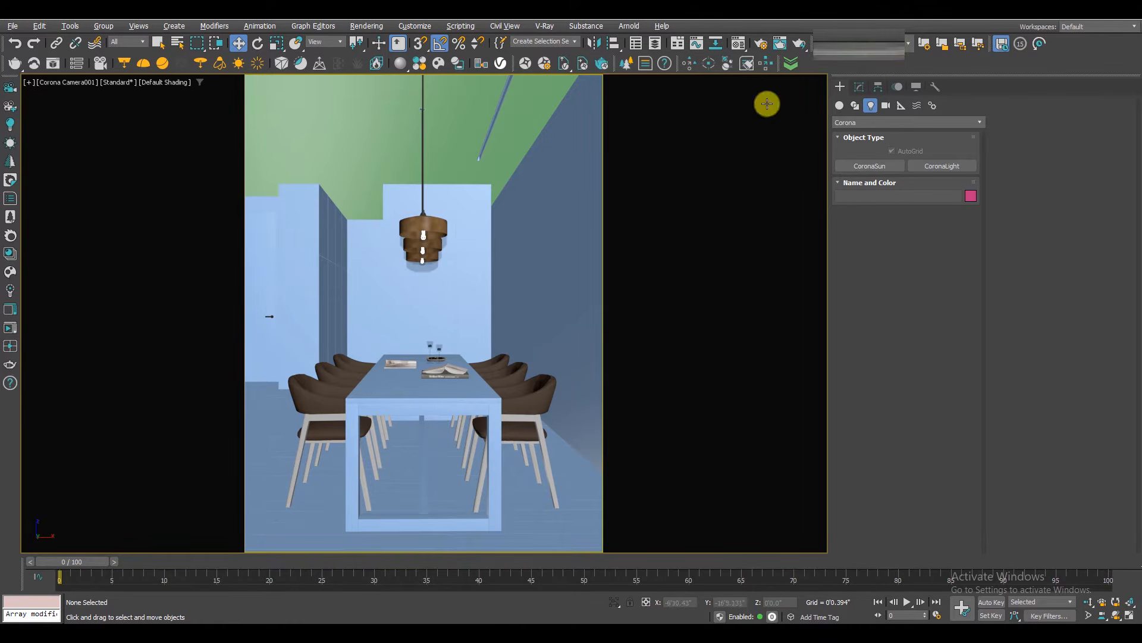
Select the pendant lamp, show the Layer Explorer and hide the Prop layer.
left_click(440, 254)
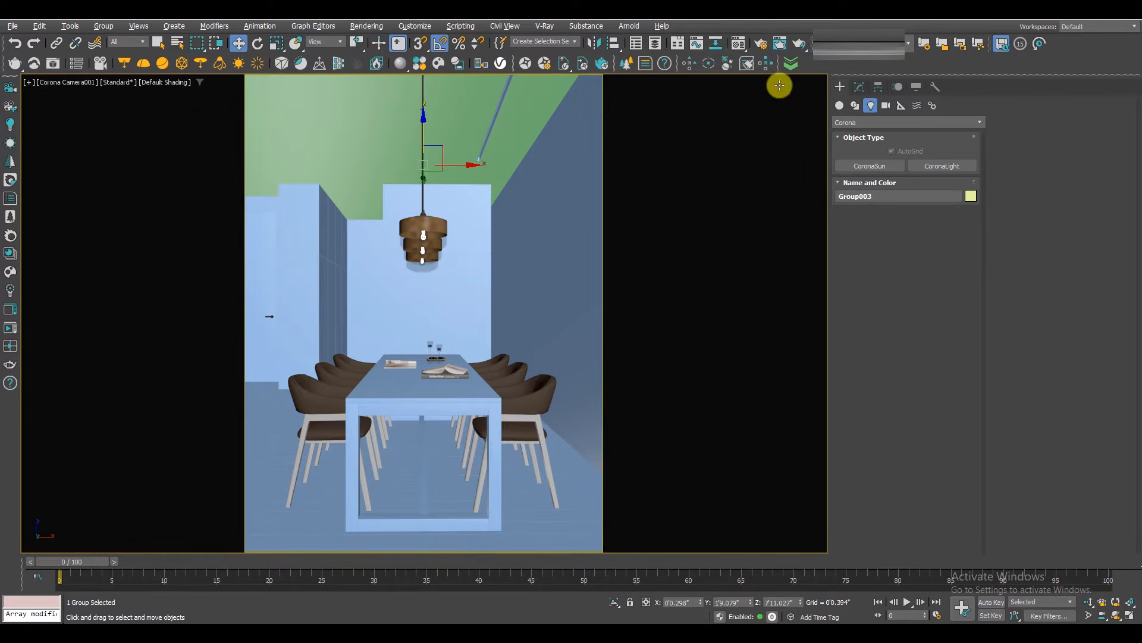
left_click(655, 43)
left_click(876, 80)
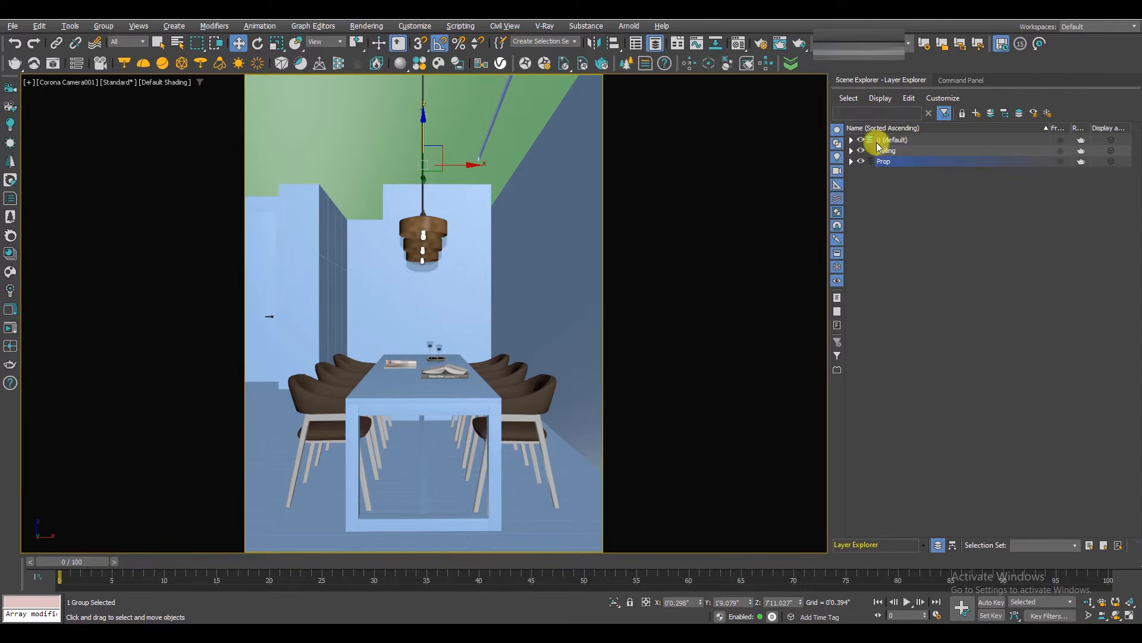
left_click(861, 161)
left_click(860, 161)
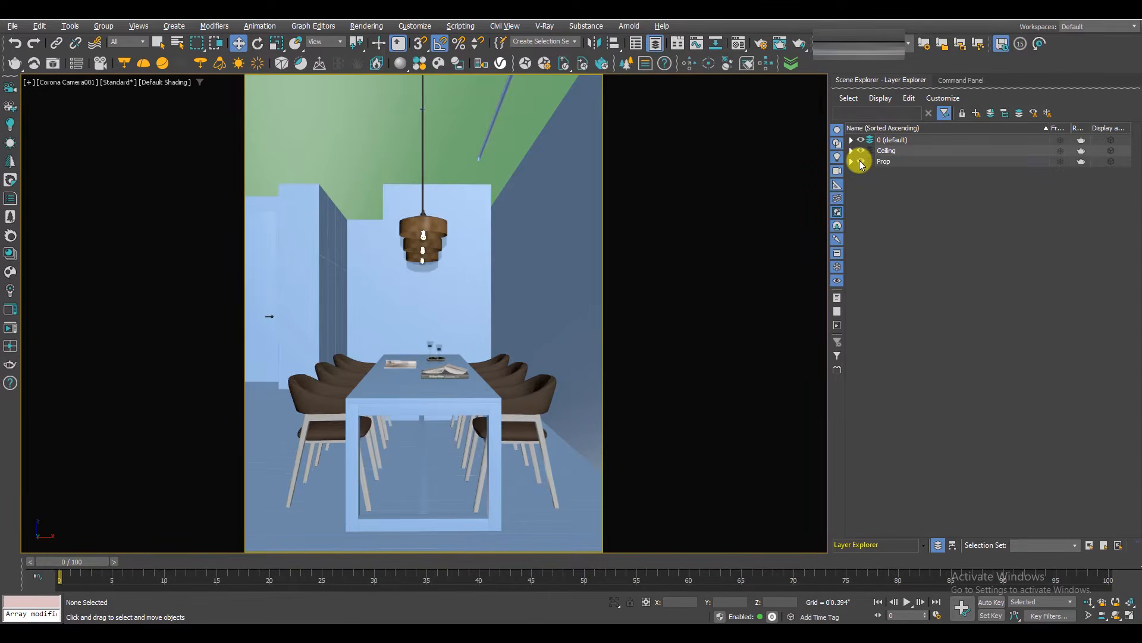
left_click(861, 161)
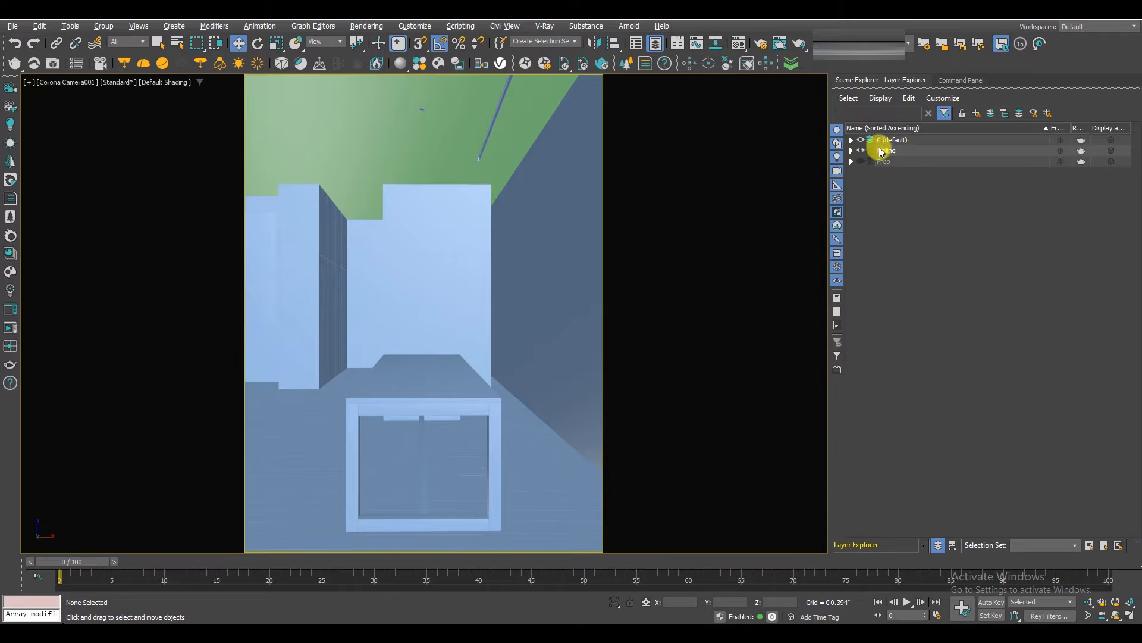
Select all visible objects in the scene and open Render Setup.
left_click(880, 143)
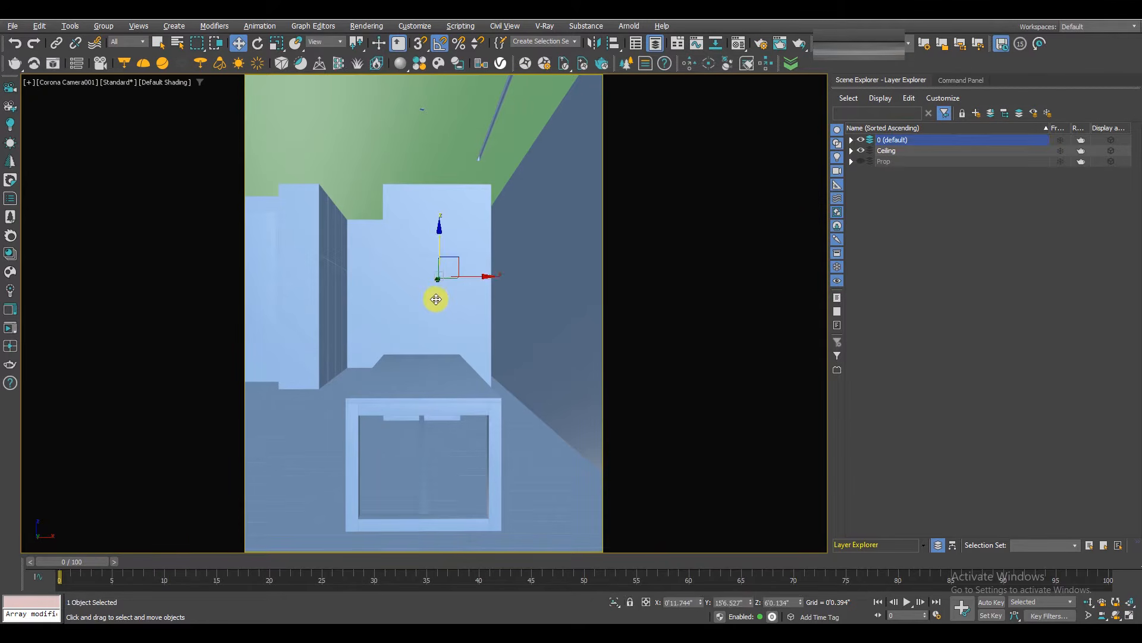
key("ctrl+a")
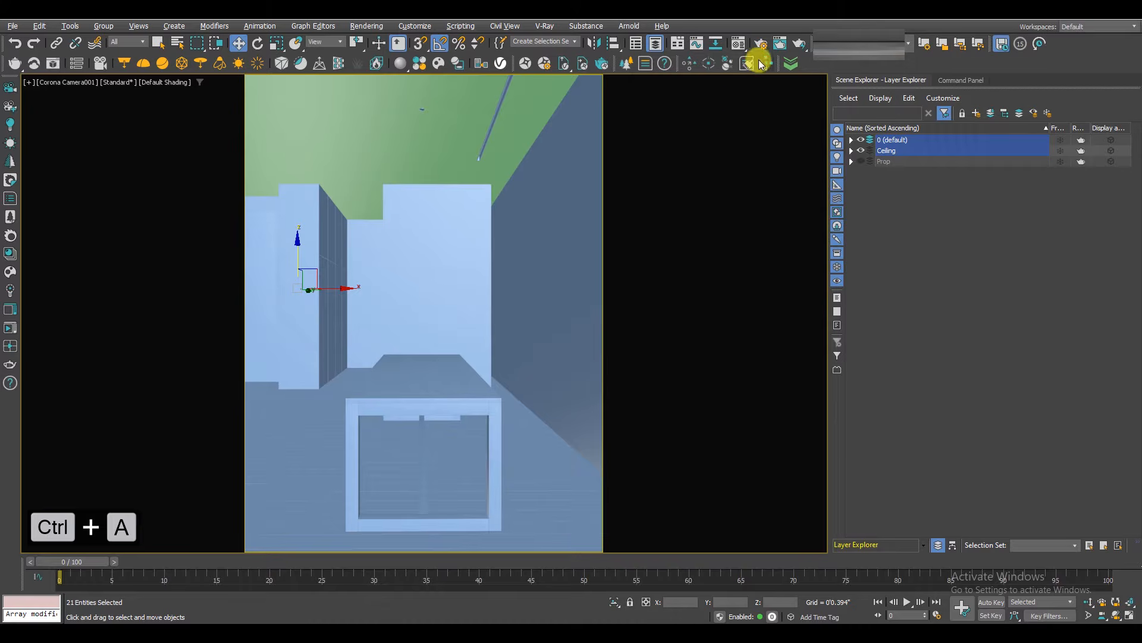
key("F10")
left_click_drag(748, 177, 614, 91)
Try V-Ray 7 and the VUE File Renderer as the renderer and return to Corona.
left_click(607, 148)
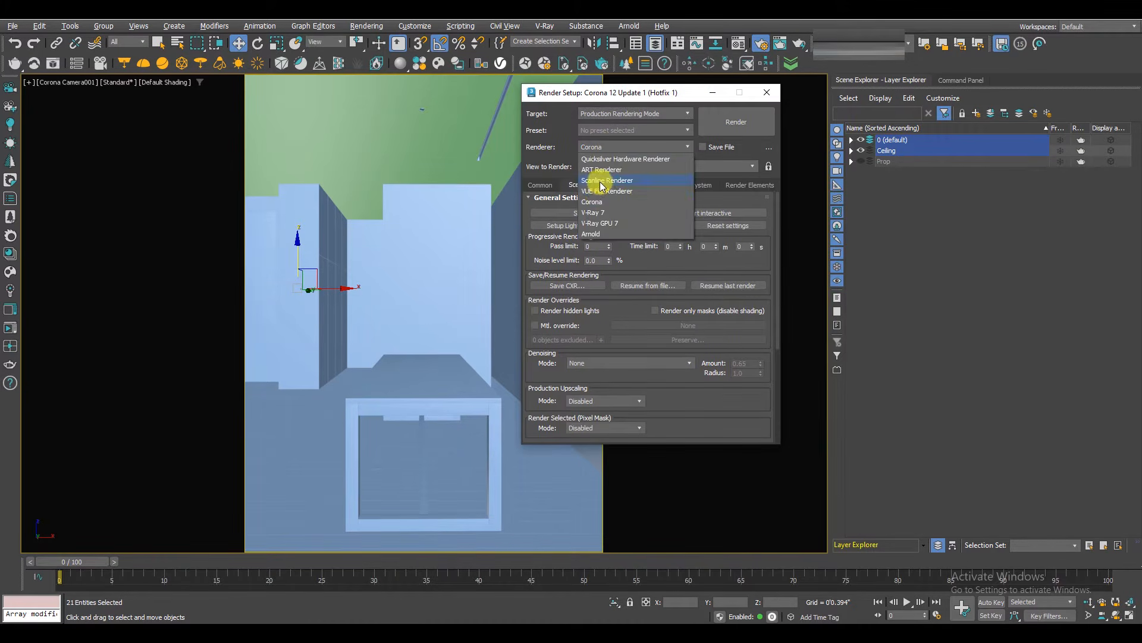
left_click(595, 212)
left_click(612, 149)
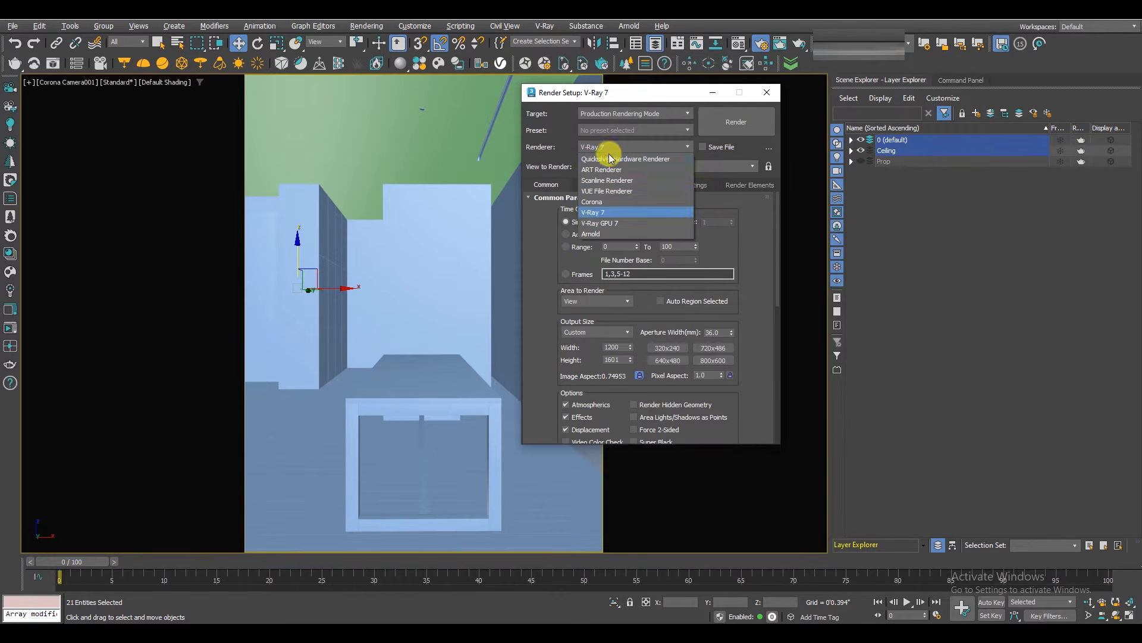
left_click(591, 191)
left_click(615, 149)
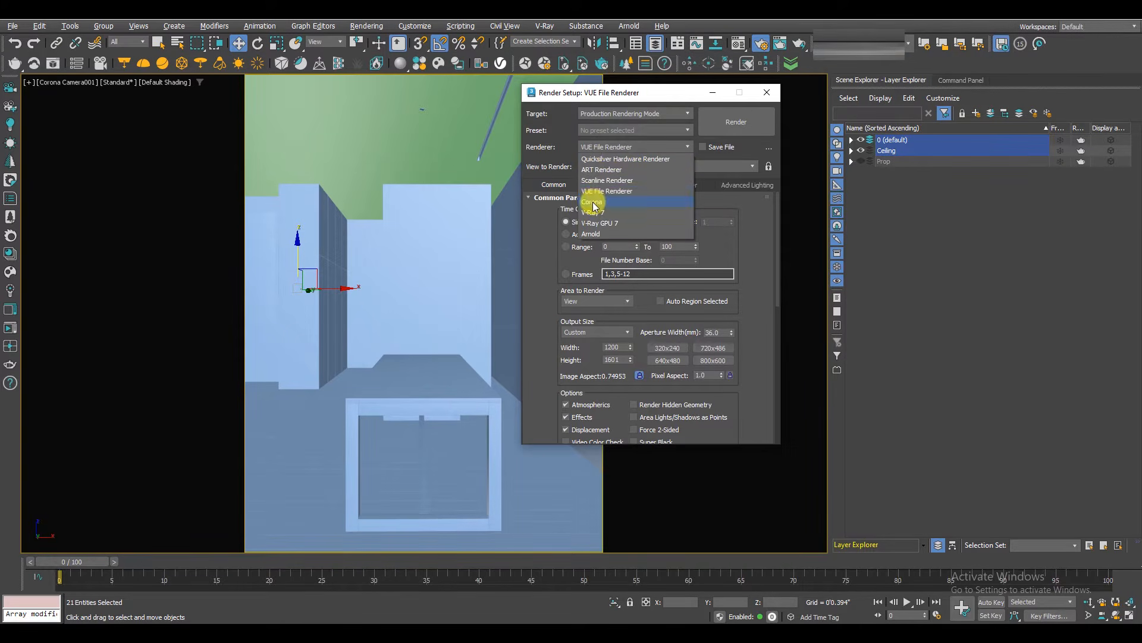
left_click(592, 197)
Enable Render Hidden Geometry in the common render options.
left_click(540, 184)
scroll(540, 273, "down", 4)
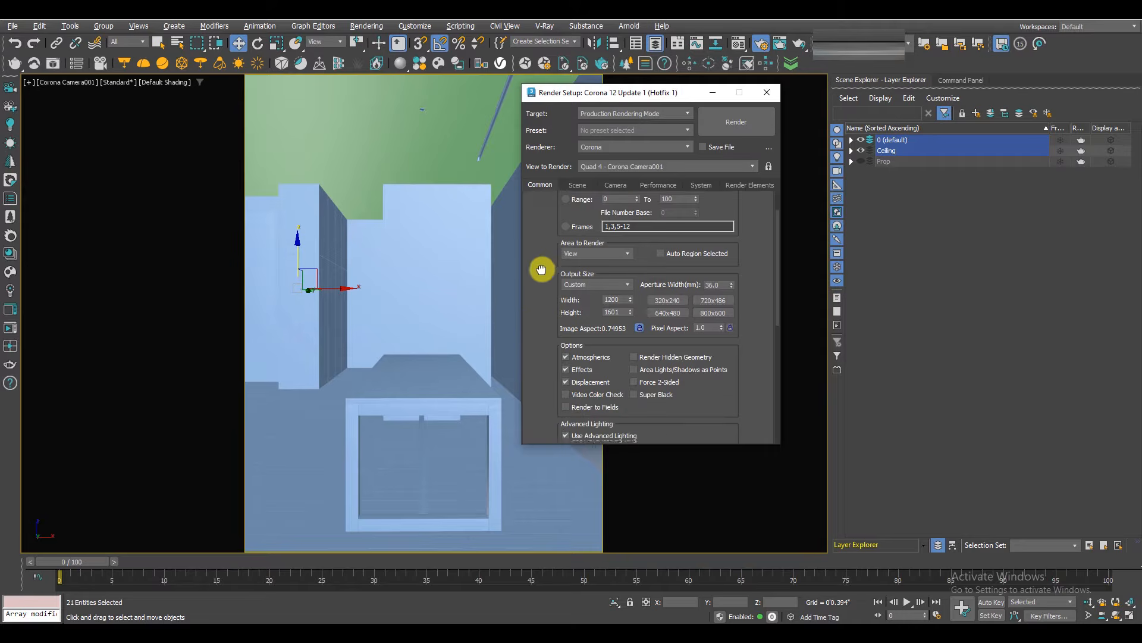
left_click(634, 337)
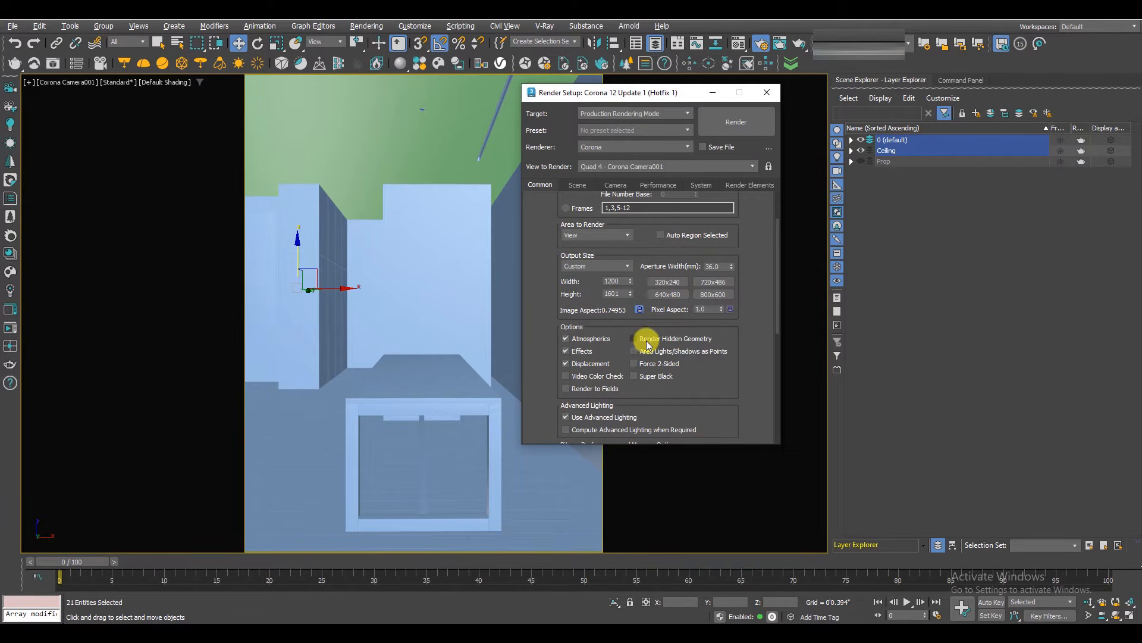
Set Corona's noise level limit to 3.0% and enable Render hidden lights in the scene render settings.
left_click(576, 186)
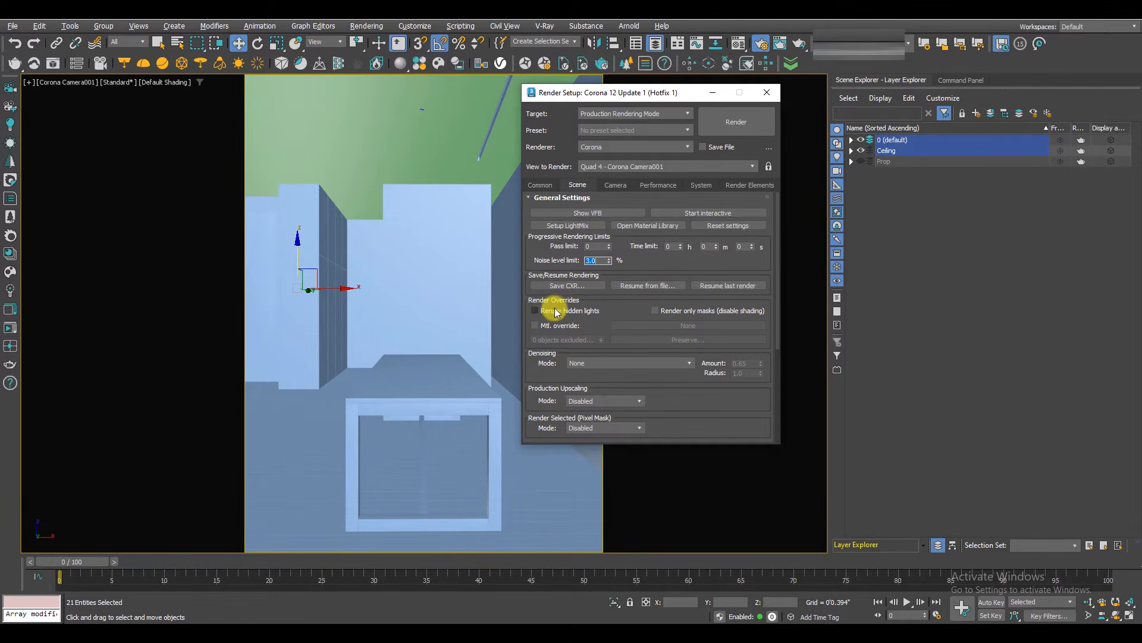
left_click(554, 312)
scroll(613, 271, "down", 3)
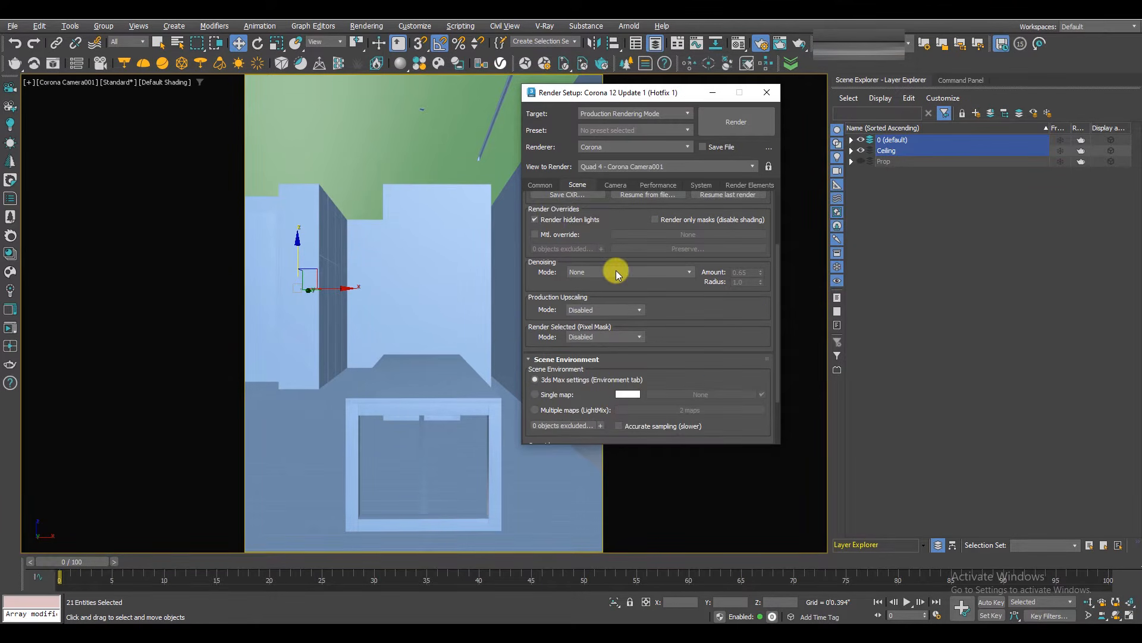
Set the denoising mode to Corona High Quality with an amount of 1.0.
left_click(617, 273)
left_click(608, 314)
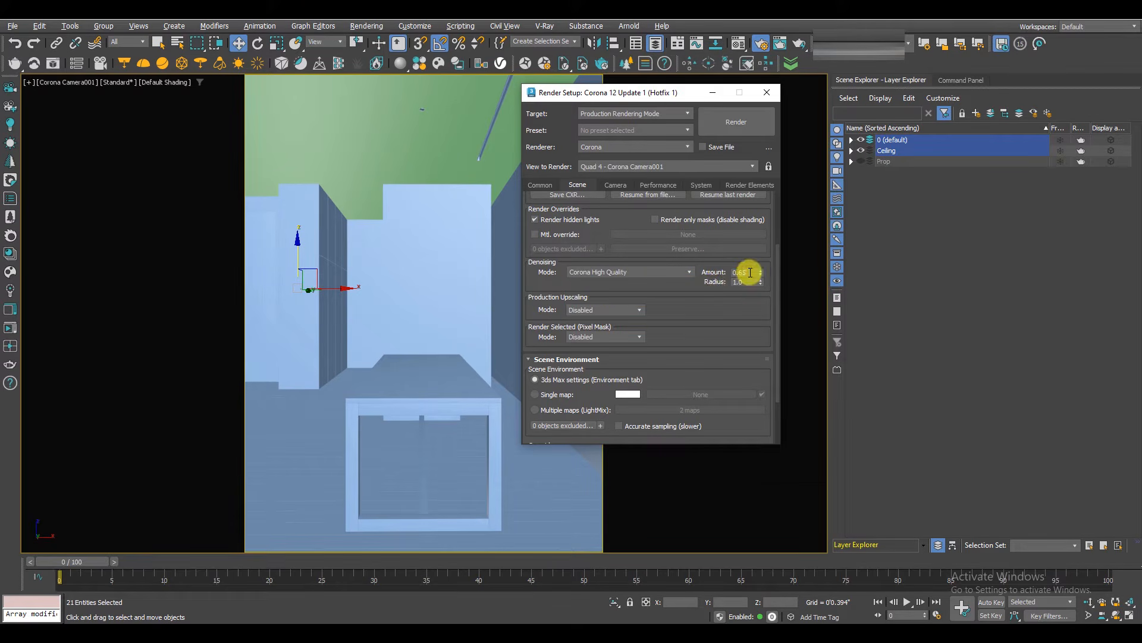
double_click(750, 272)
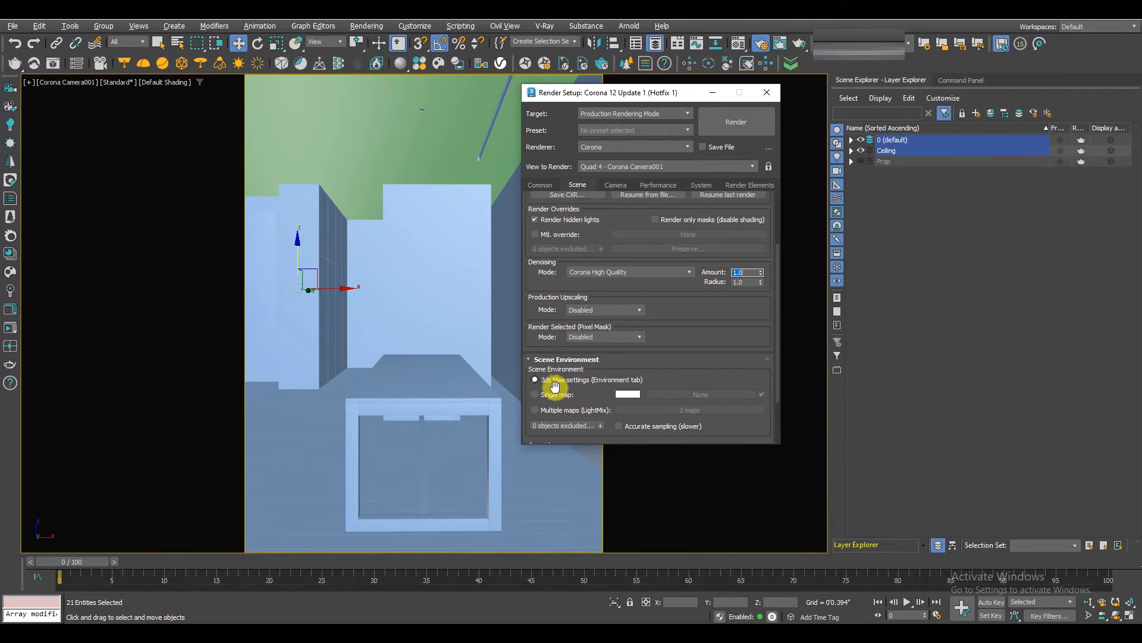
Review the camera, performance, system, render element and common render settings, and close Render Setup.
left_click(615, 185)
left_click(668, 185)
left_click(697, 185)
left_click(729, 182)
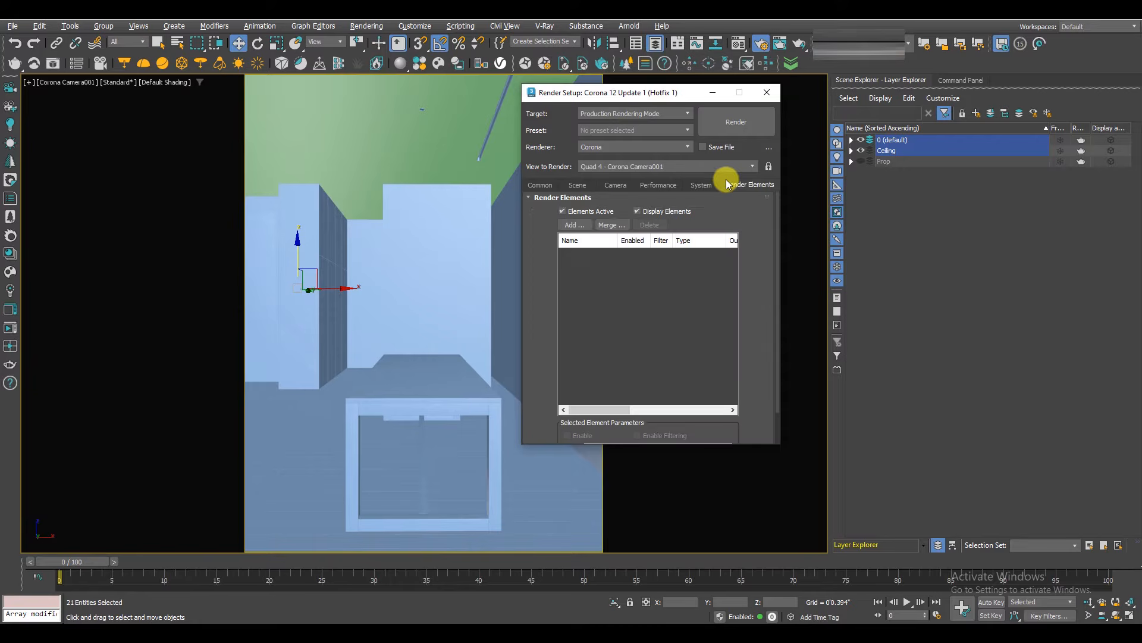
left_click(549, 187)
left_click_drag(548, 312, 586, 184)
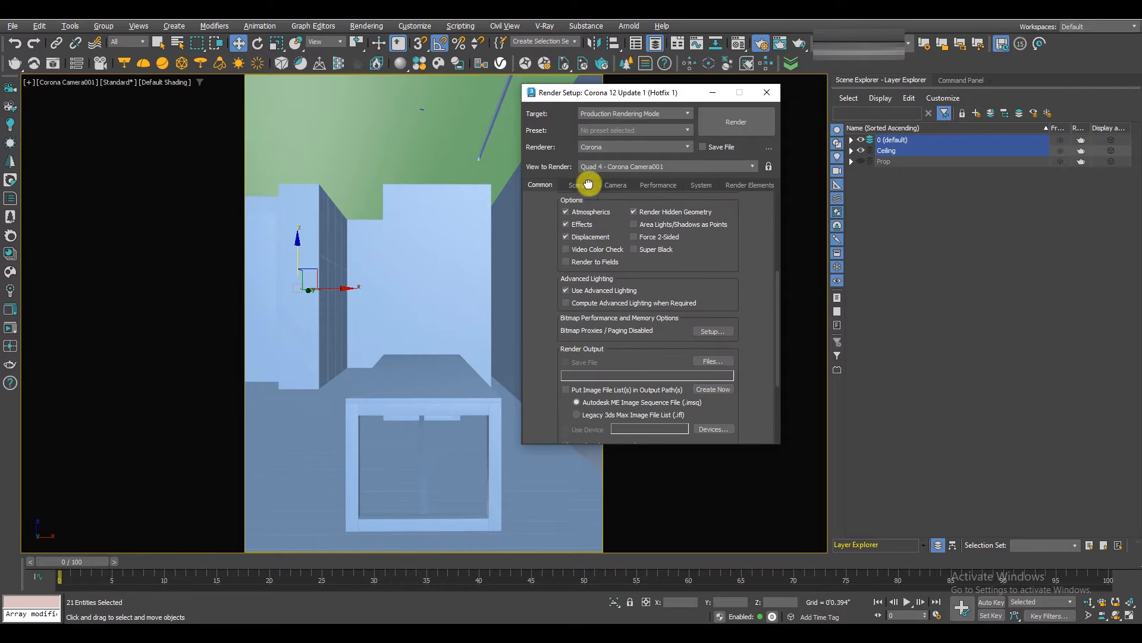
left_click(769, 95)
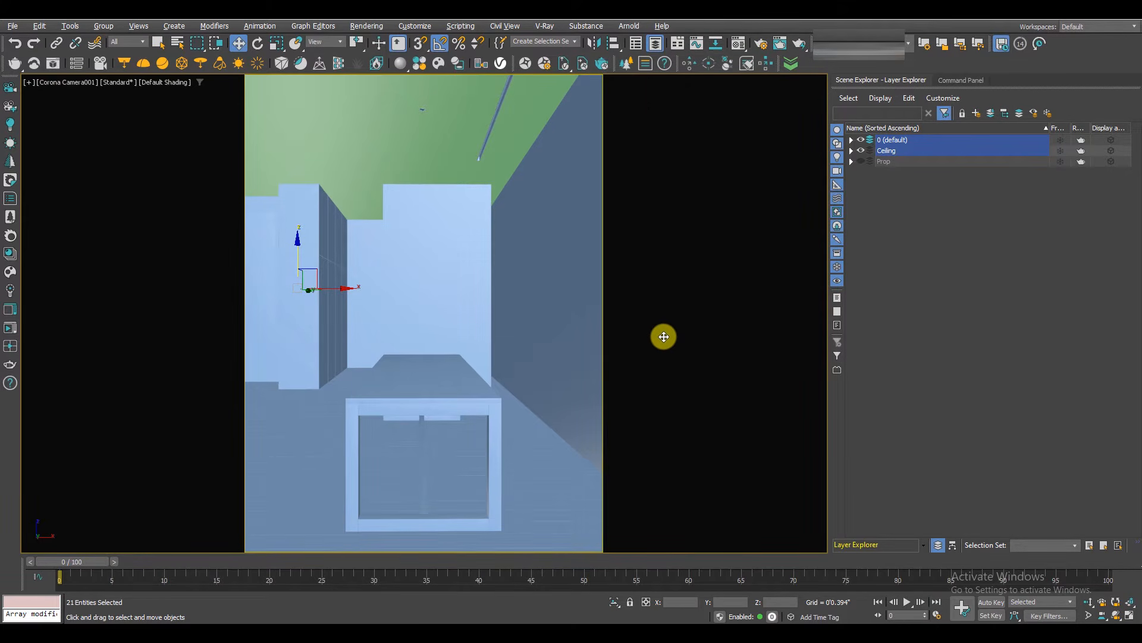
key("alt+w")
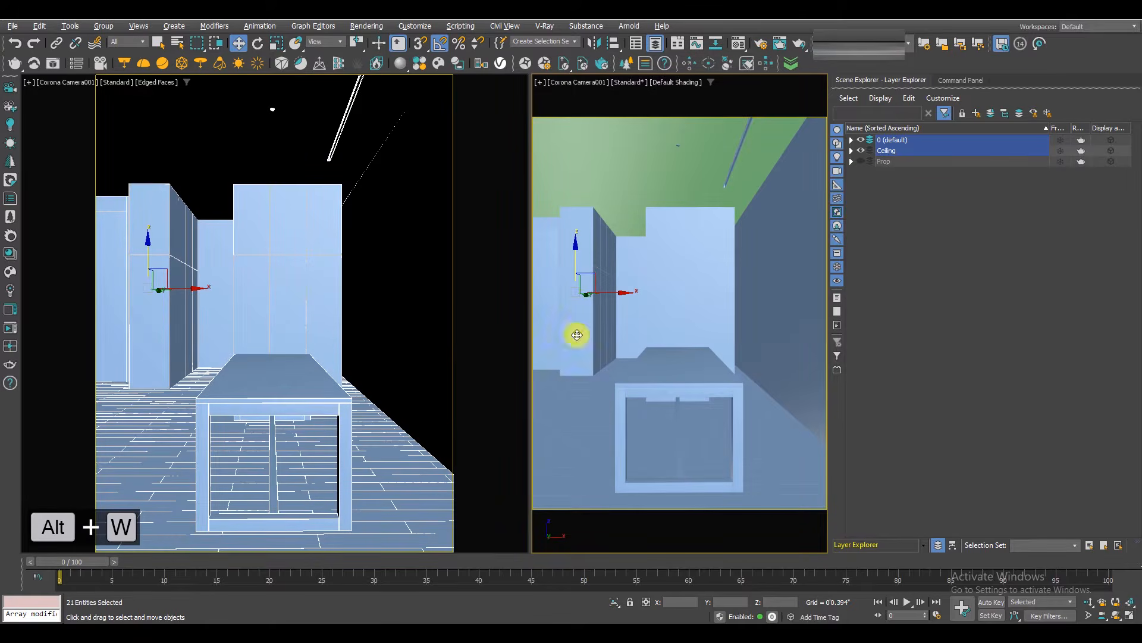
key("alt+w")
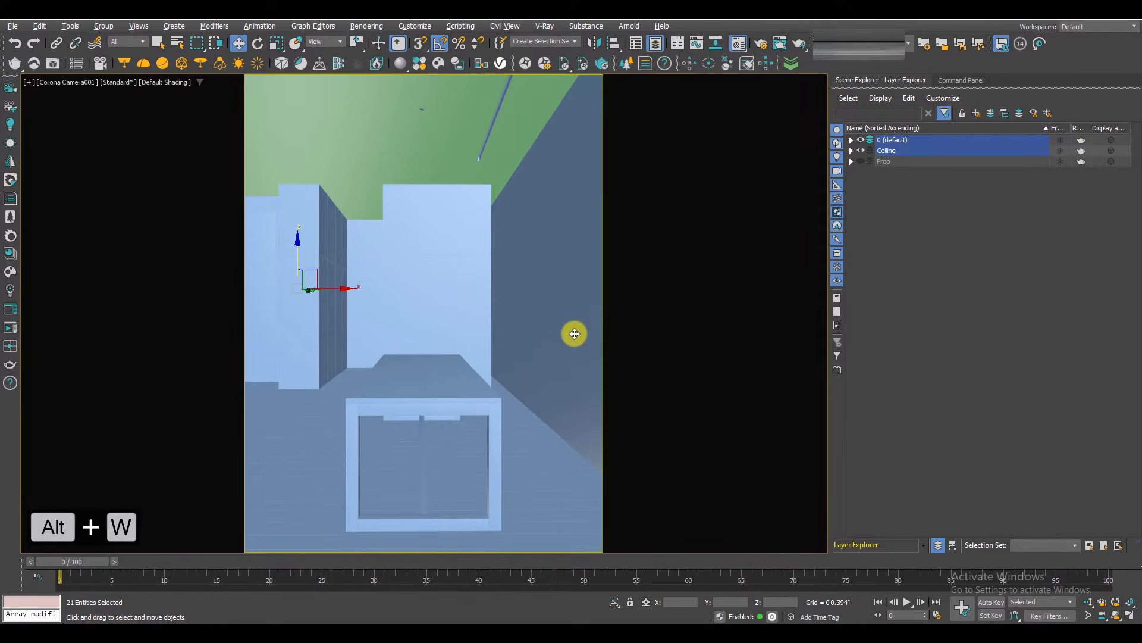
key("m")
left_click(560, 96)
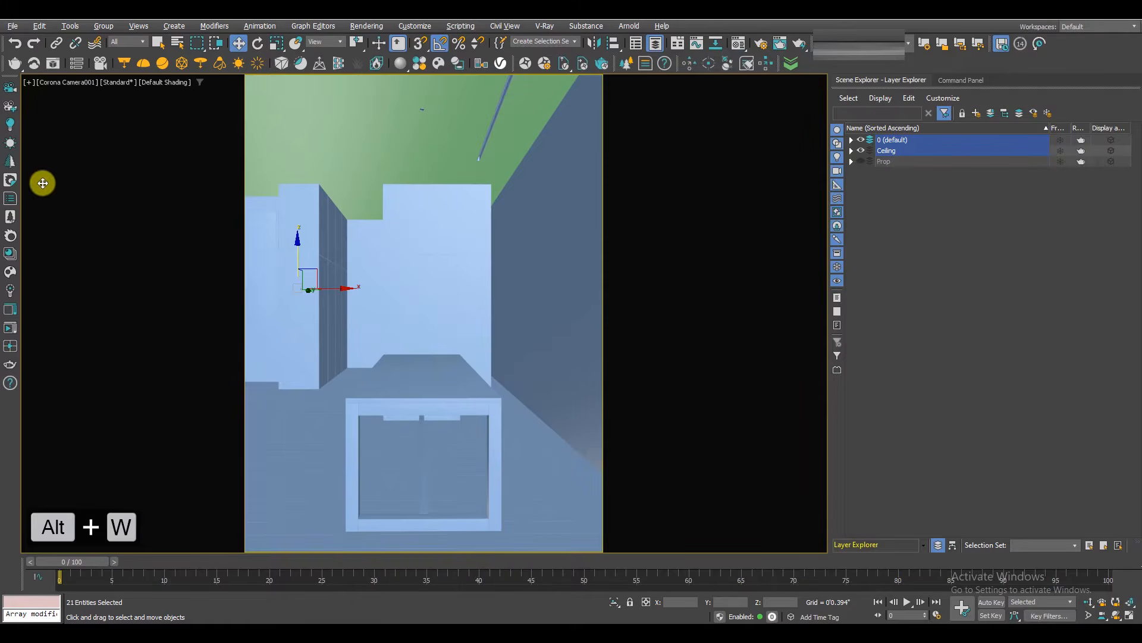
Reset all Compact Material Editor materials with the Corona Converter and close the converter.
left_click(10, 235)
left_click_drag(527, 159, 475, 128)
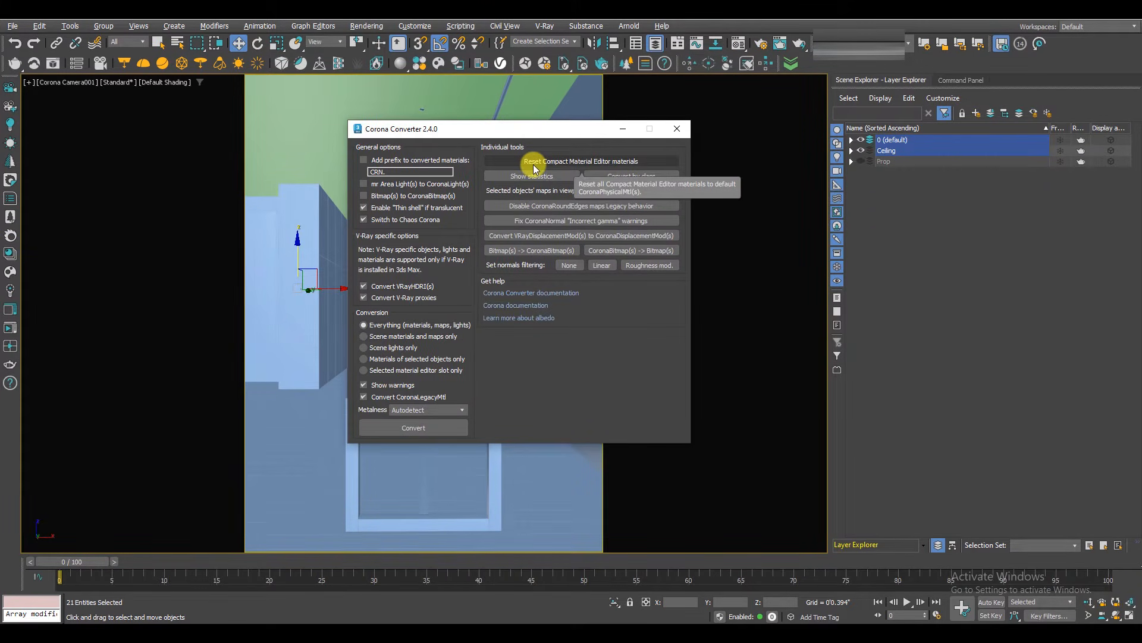
left_click(568, 162)
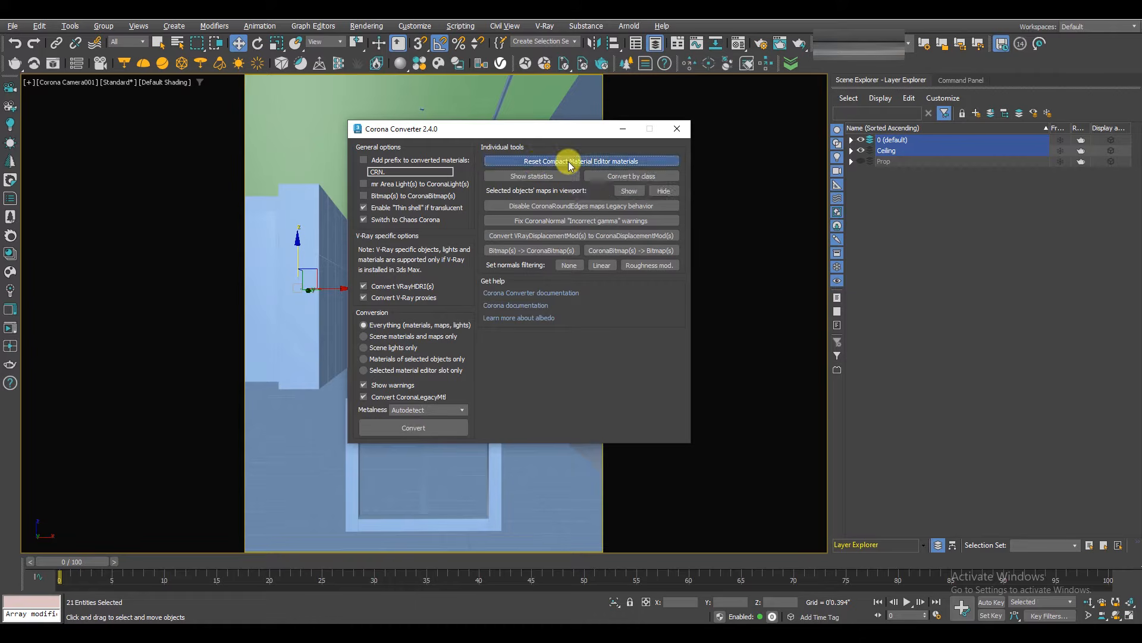
left_click(679, 130)
Assign the sixth sample material to all visible objects and change its type to CoronaLegacyMtl.
left_click_drag(404, 103, 617, 105)
left_click(729, 142)
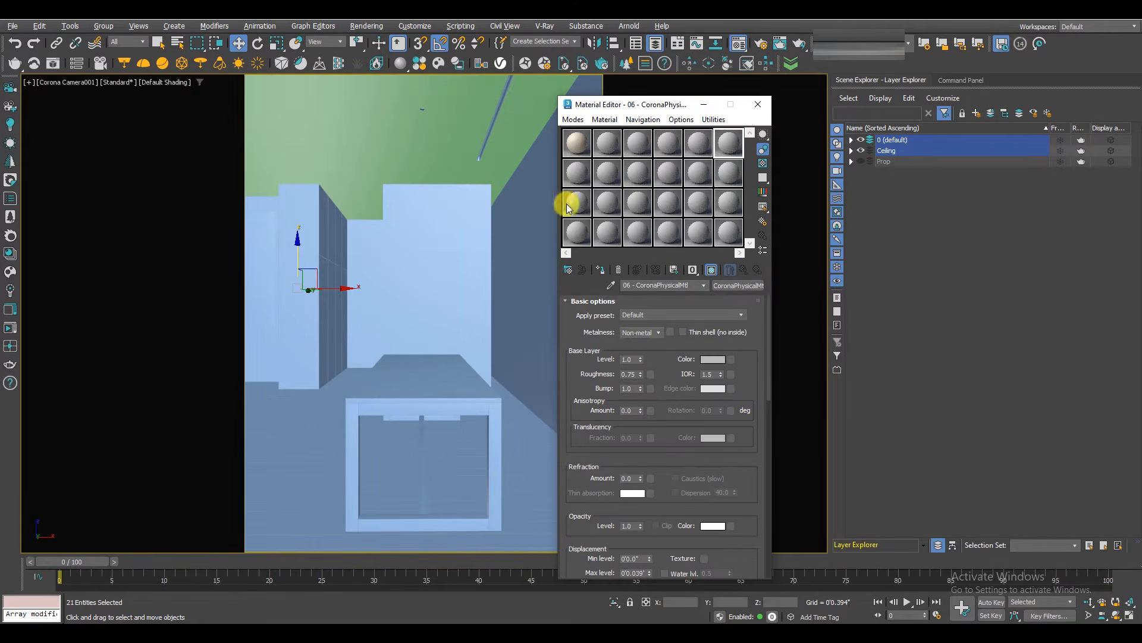
key("ctrl+a")
left_click(600, 270)
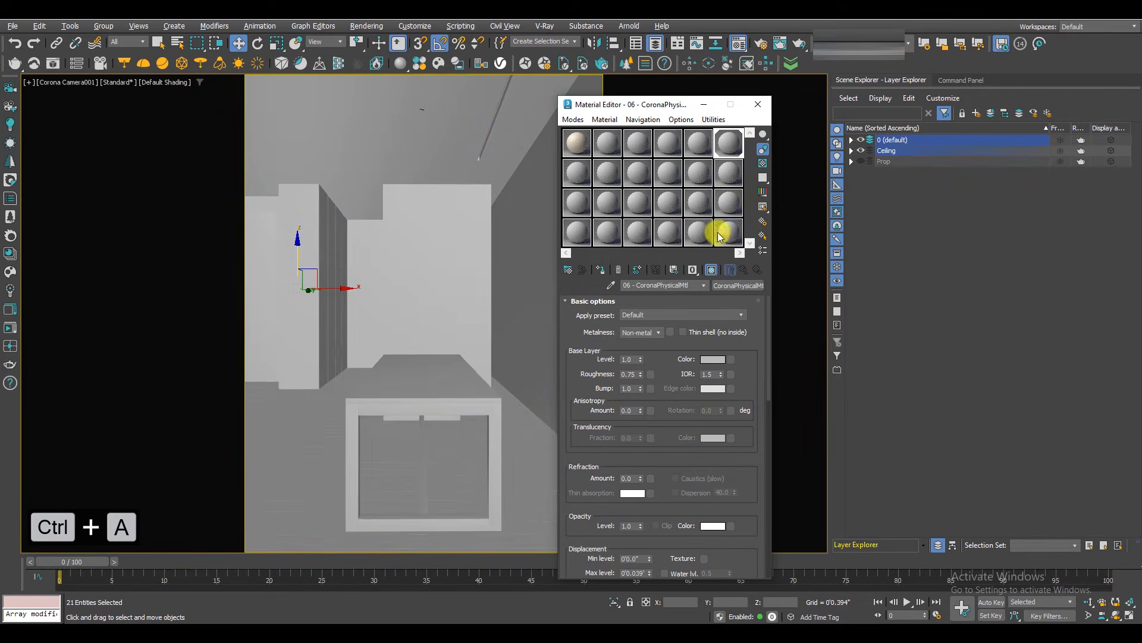
left_click(744, 287)
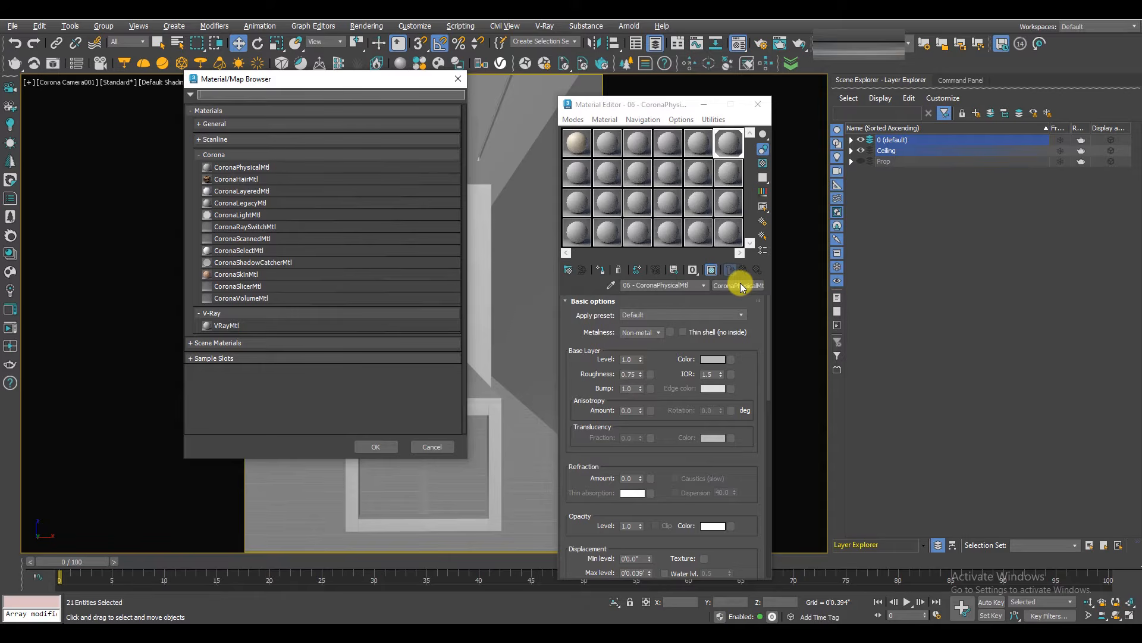
double_click(245, 205)
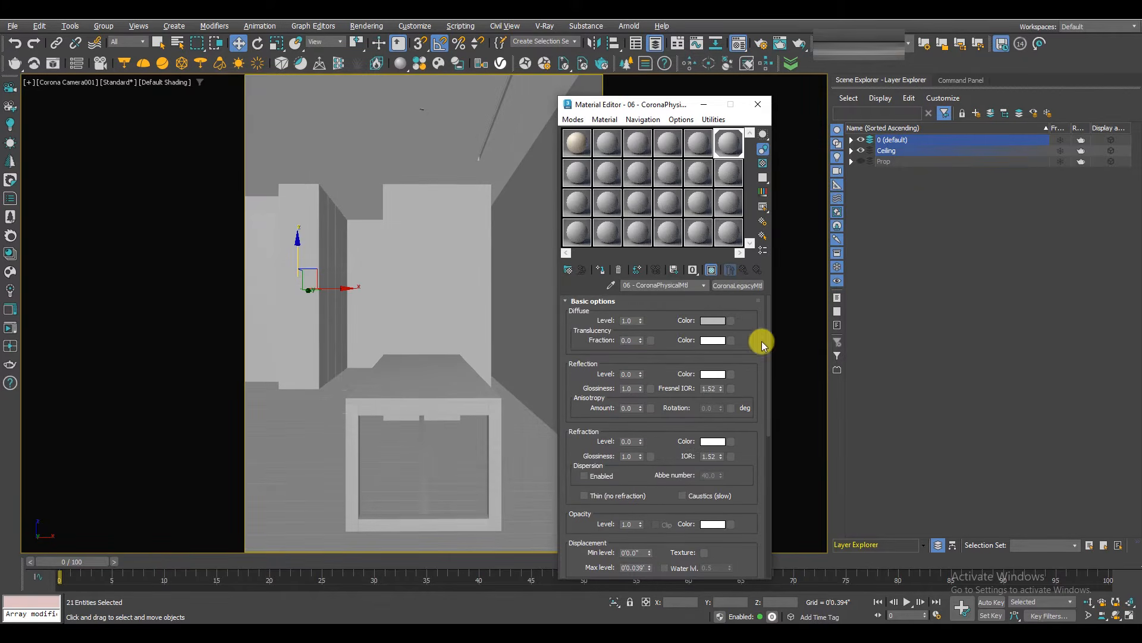
Set the material's diffuse colour to a neutral grey with a value of 150.
left_click(712, 322)
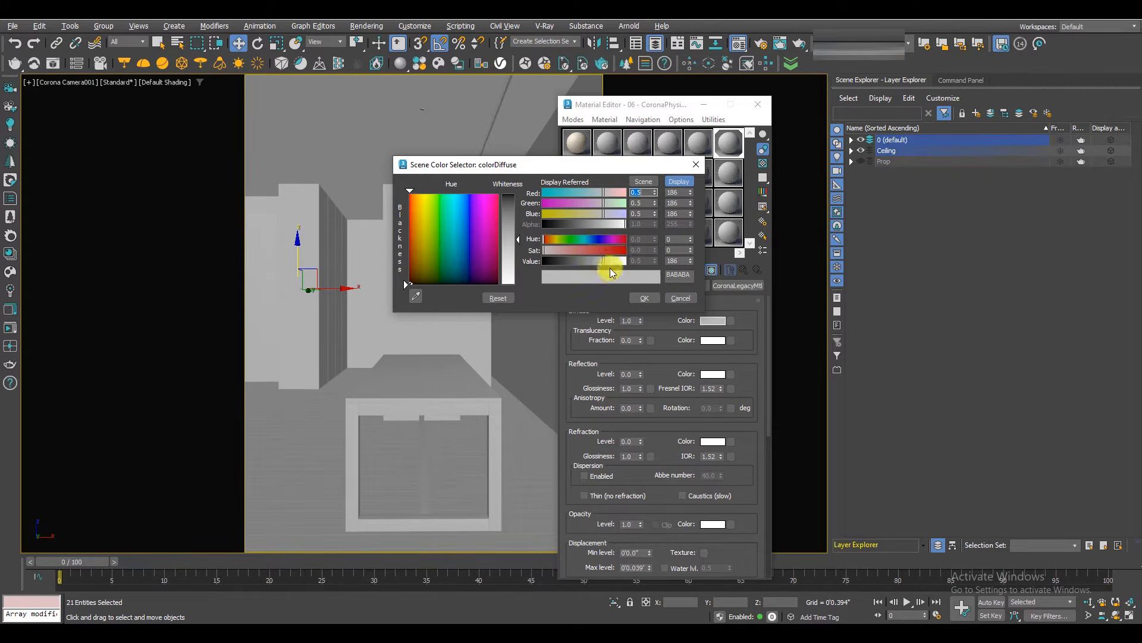
left_click_drag(602, 262, 586, 262)
left_click(684, 259)
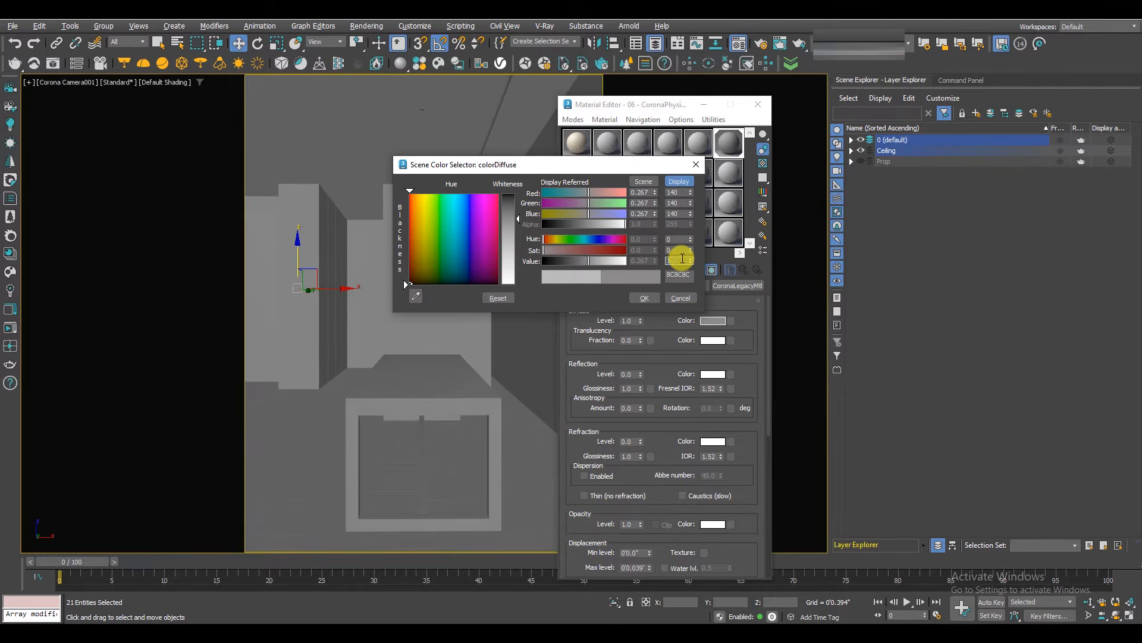
type("150")
key("Return")
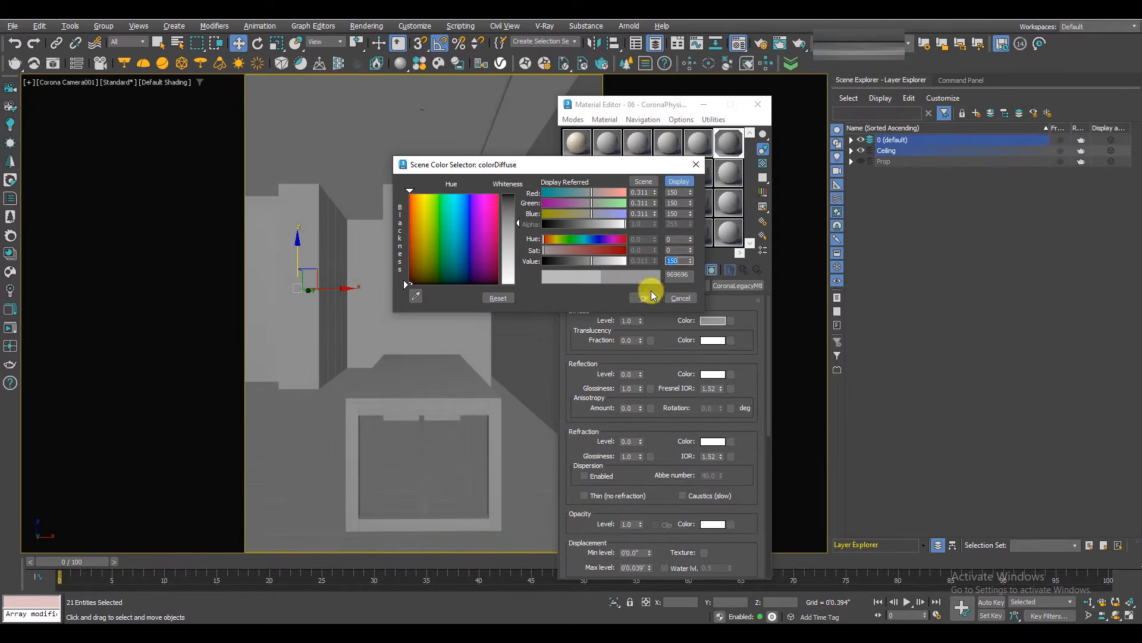
left_click(647, 297)
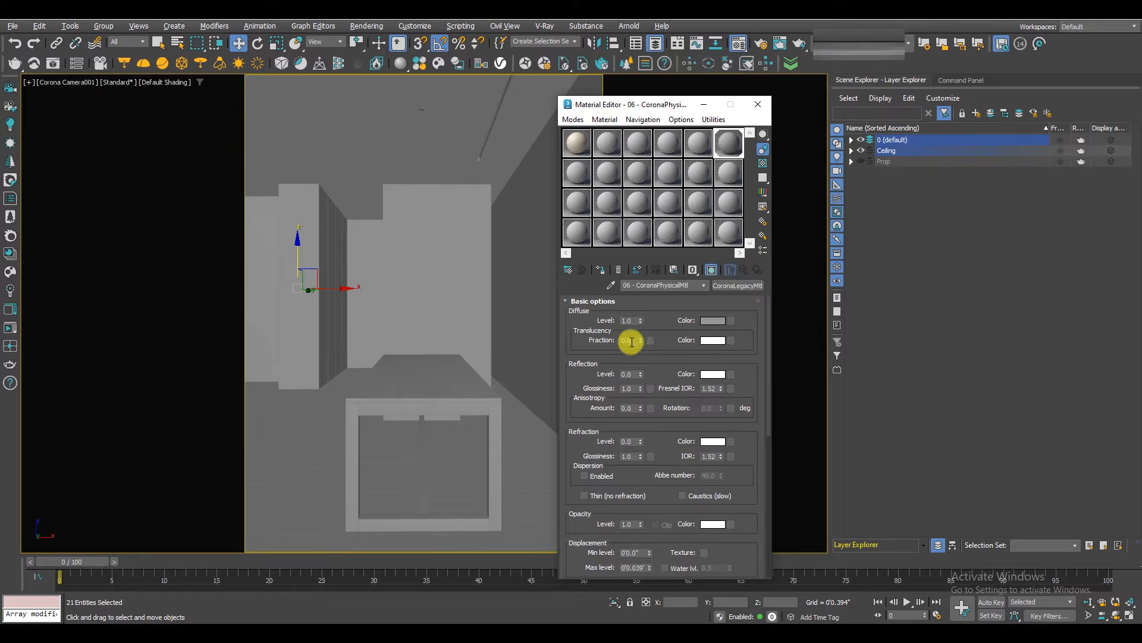
Set the material's reflection level to 1.0 and its reflection colour to a neutral grey with a value of 176.
left_click(629, 374)
type("1")
key("Return")
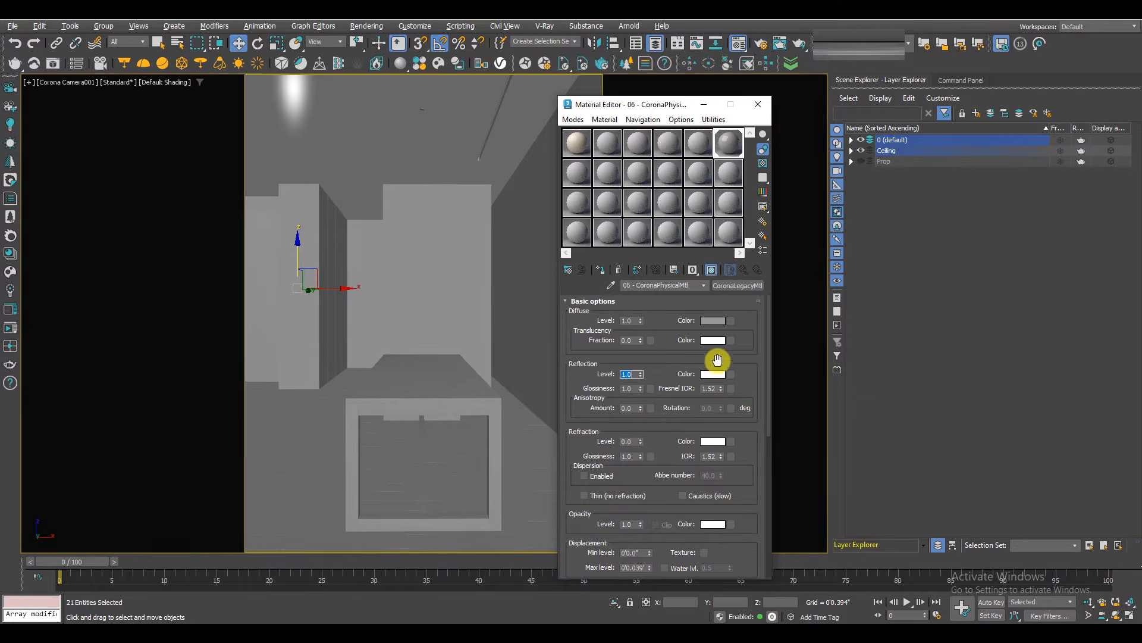
left_click(714, 376)
left_click_drag(599, 313, 593, 316)
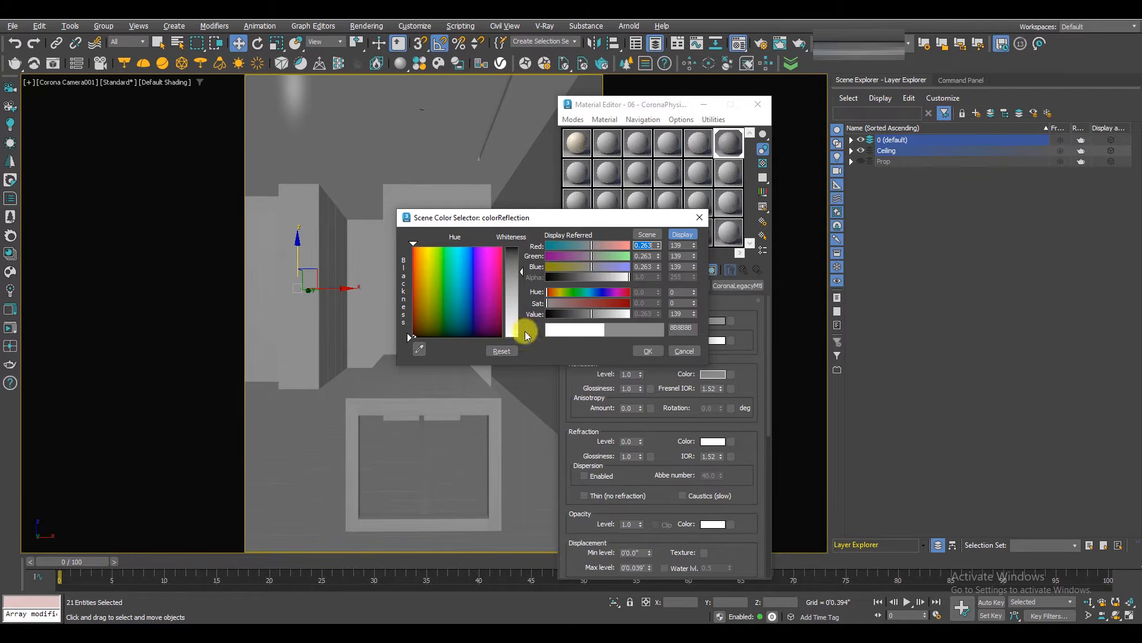
left_click_drag(520, 274, 519, 288)
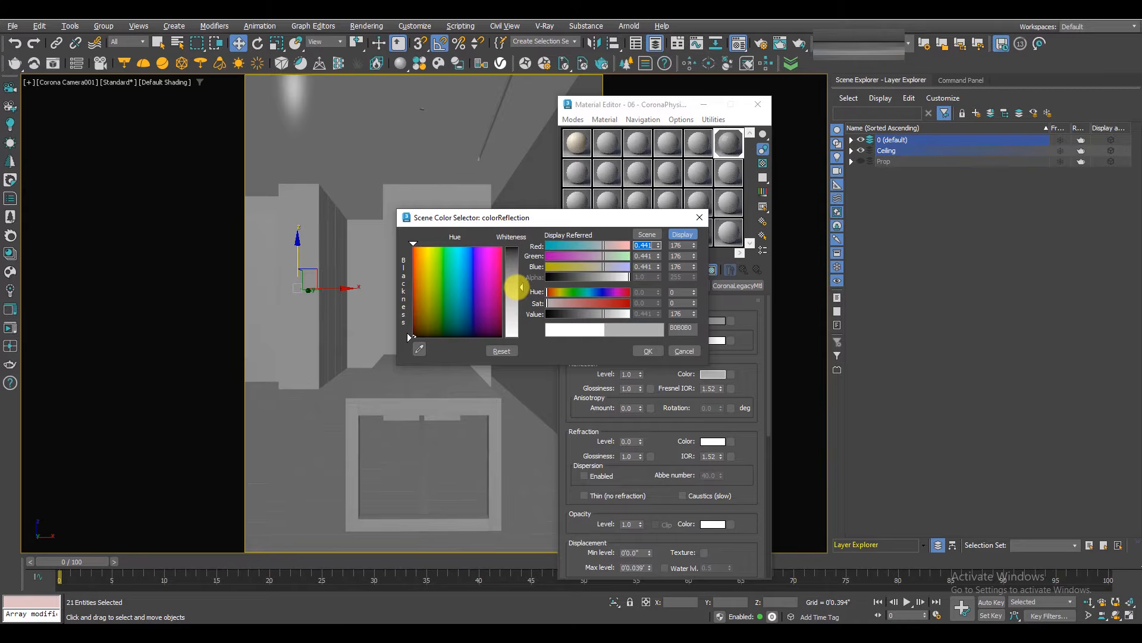
left_click(648, 351)
Set the material's reflection glossiness to 0.6.
type("0.5")
key("Return")
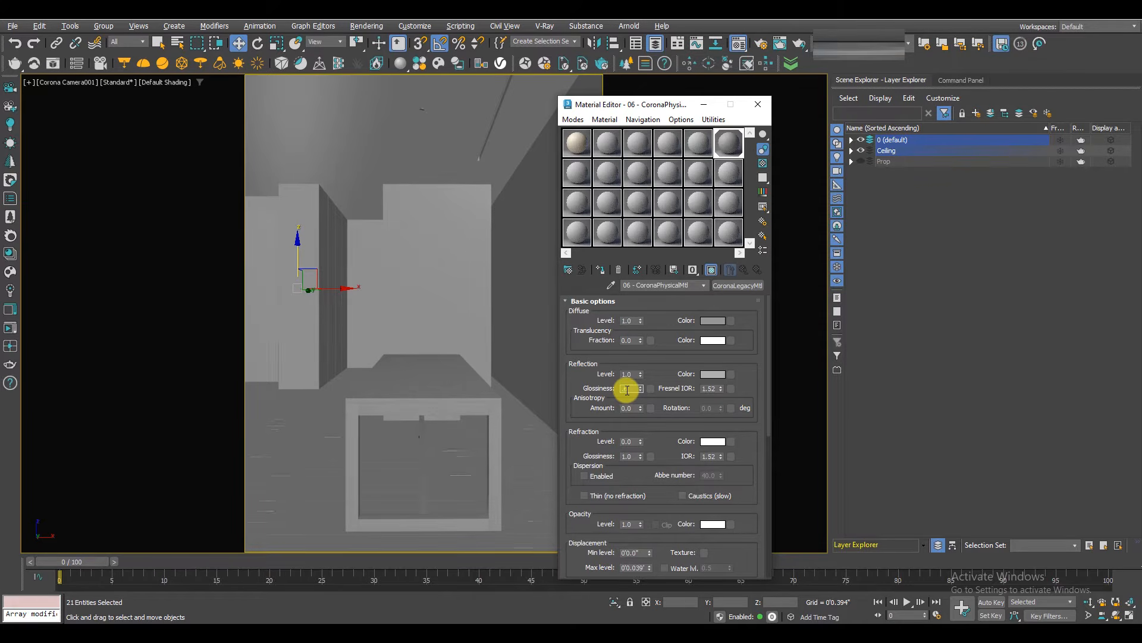
type("0.4")
key("Return")
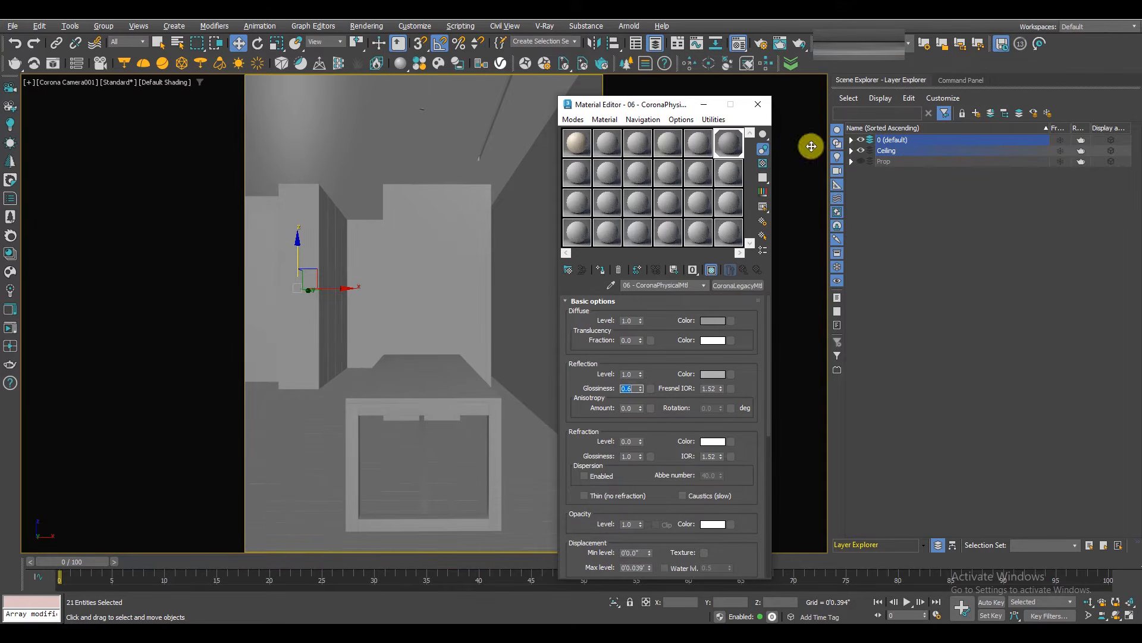
Bring up the scene render overrides in Render Setup beside the Material Editor and unhide the Prop layer.
left_click_drag(645, 105, 375, 92)
key("ctrl+a")
left_click(761, 43)
left_click_drag(597, 92, 658, 90)
left_click(639, 182)
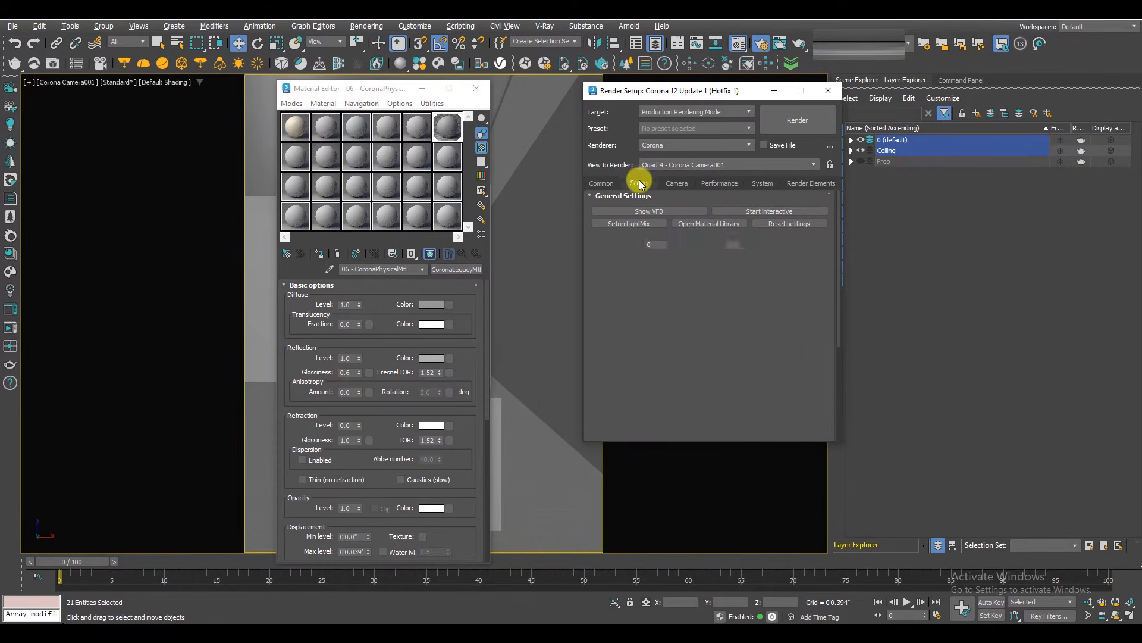
scroll(595, 351, "down", 2)
scroll(606, 342, "down", 1)
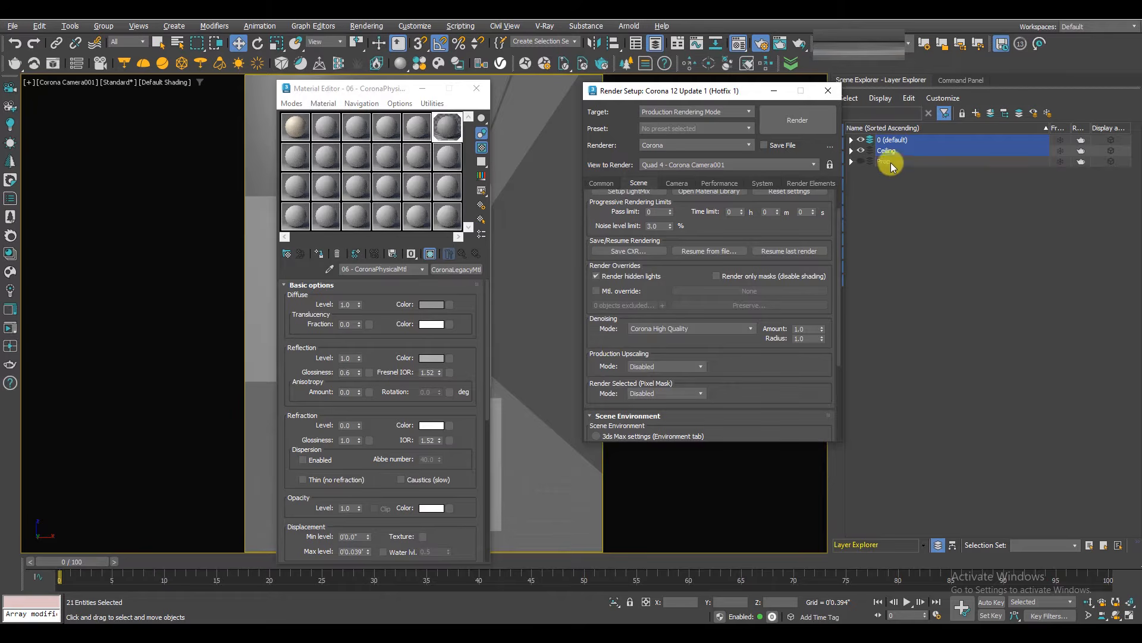
left_click(860, 162)
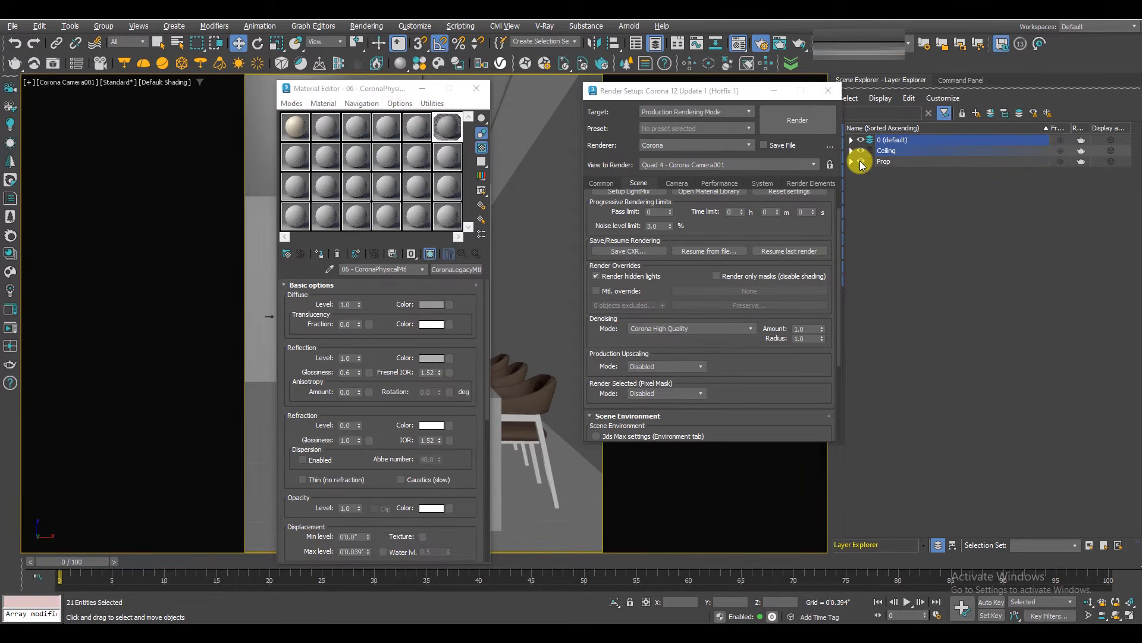
Hide the Prop layer and arrange the Material Editor and Render Setup windows side by side without overlap.
left_click(860, 162)
left_click_drag(372, 91, 232, 82)
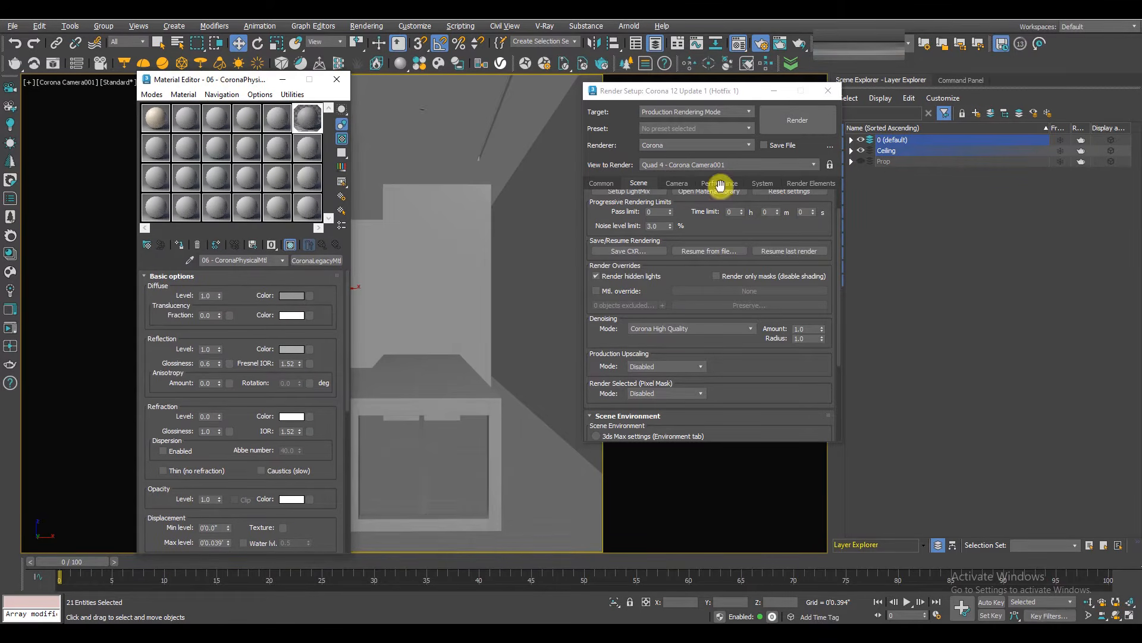
left_click_drag(662, 91, 576, 79)
left_click(398, 280)
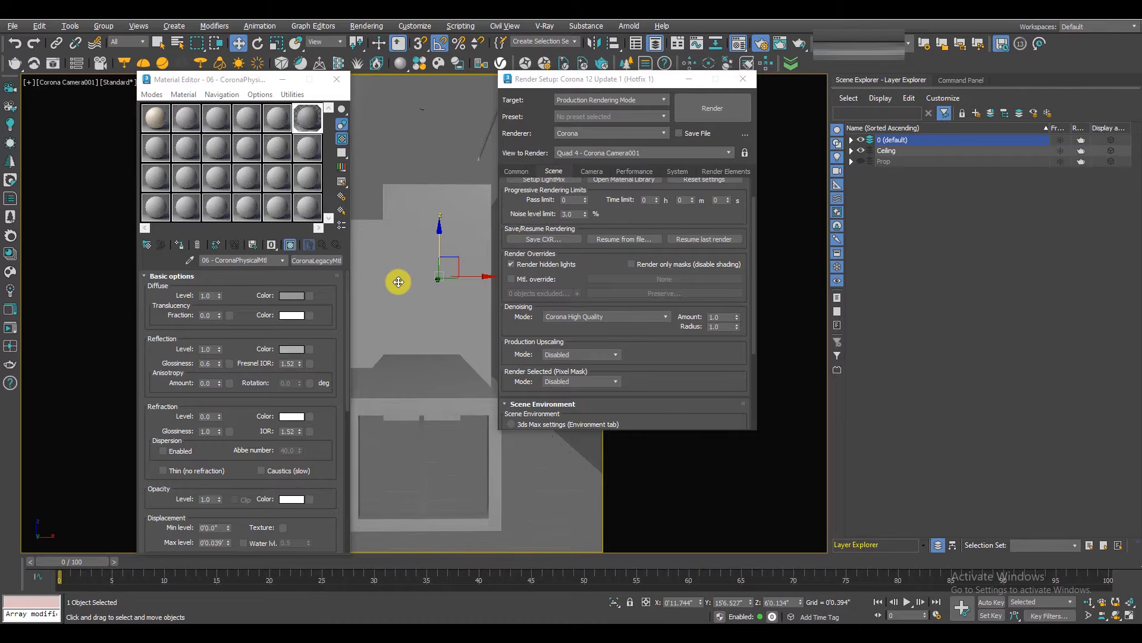
Enable the material override and assign the grey material 06 - CoronaPhysicalMtl to it as an instance.
left_click(511, 279)
left_click(307, 117)
left_click_drag(315, 260, 650, 279)
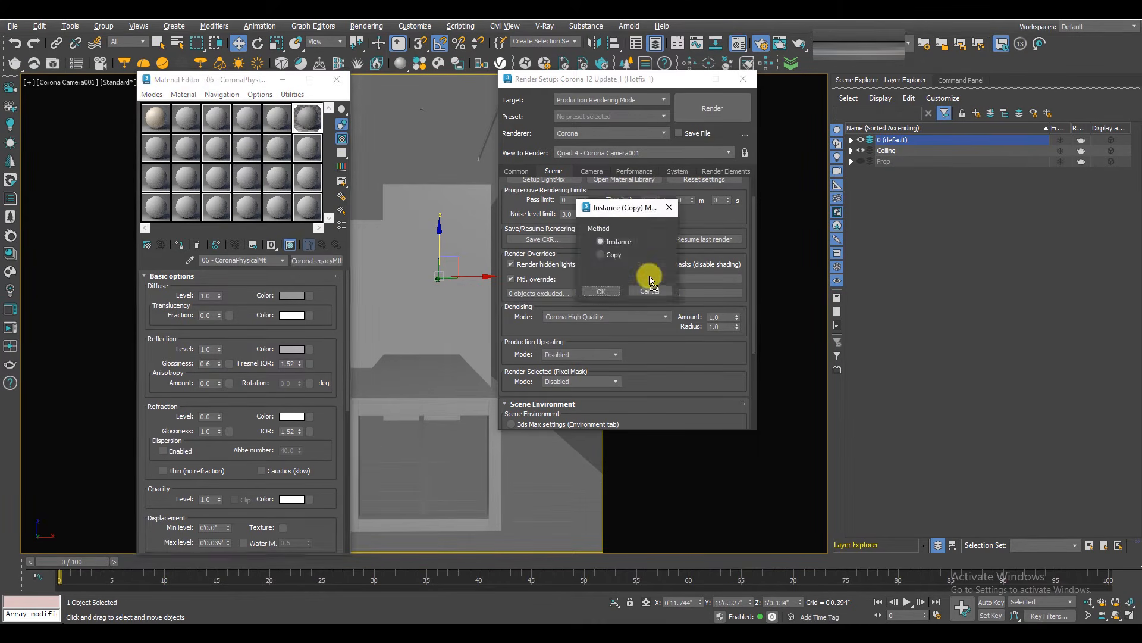
left_click(609, 293)
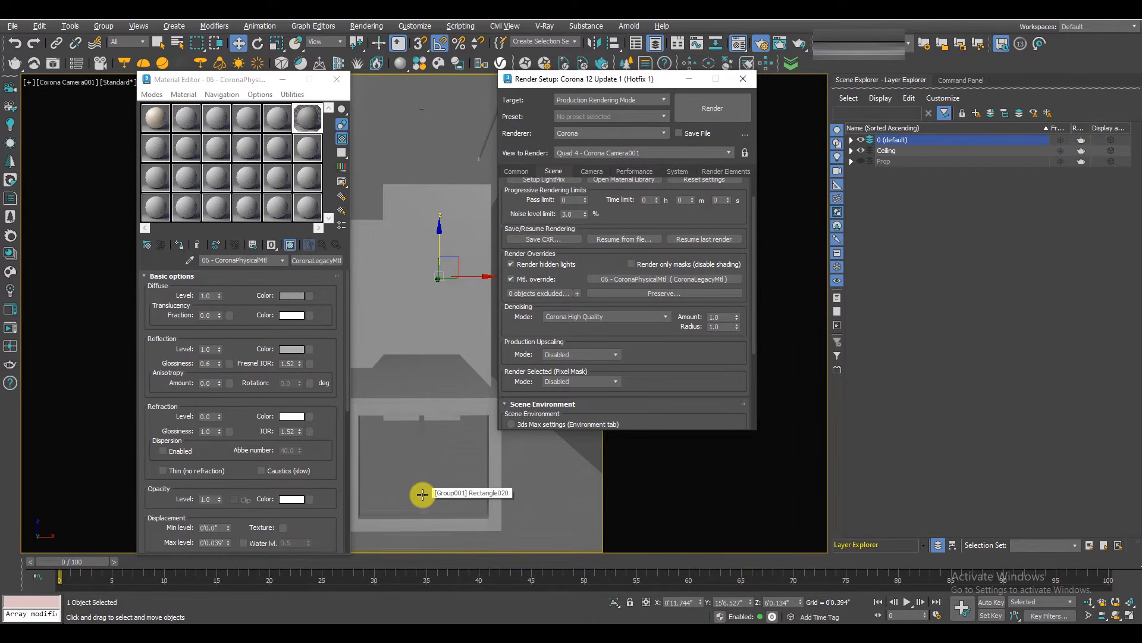
Show the Prop layer briefly to check which objects the material override covers, and hide it again.
left_click(312, 126)
left_click_drag(313, 127, 670, 284)
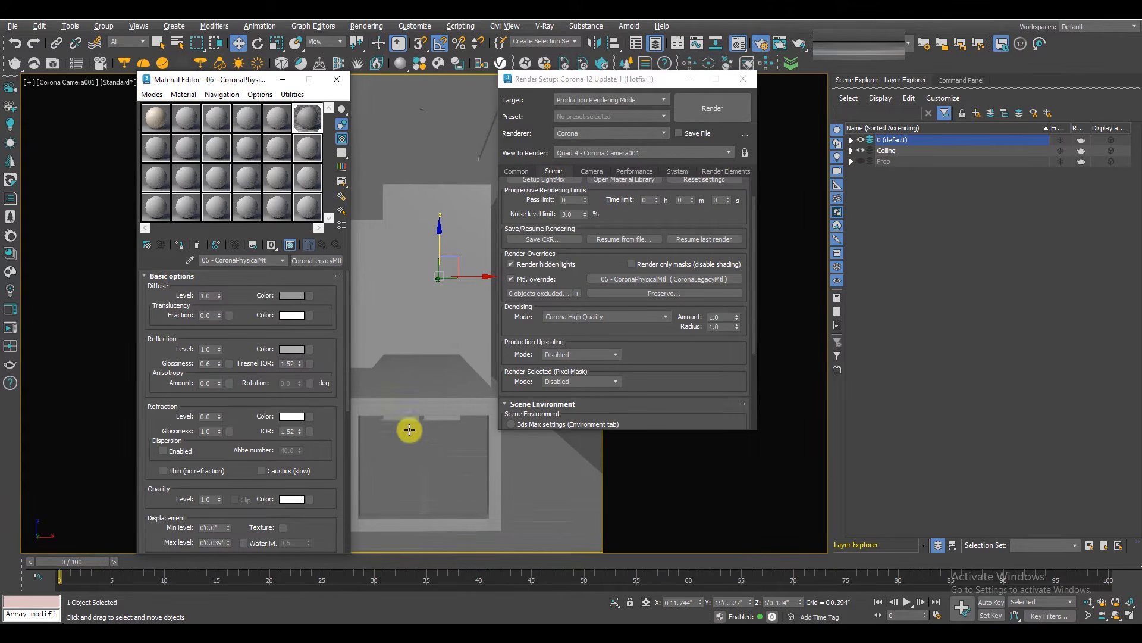
left_click(619, 302)
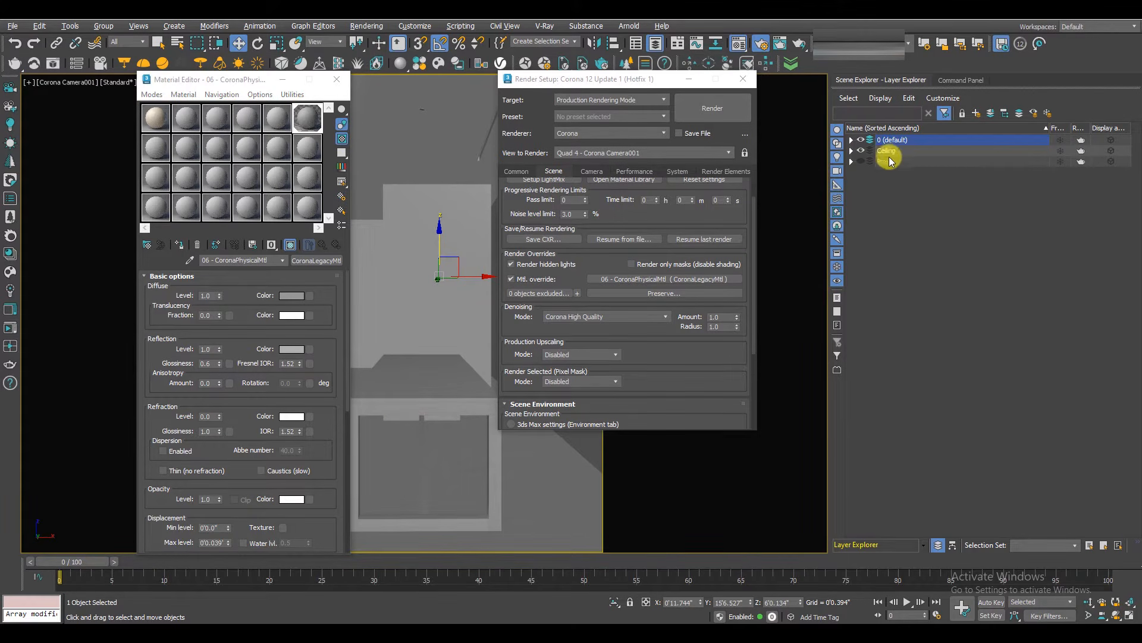
left_click(861, 161)
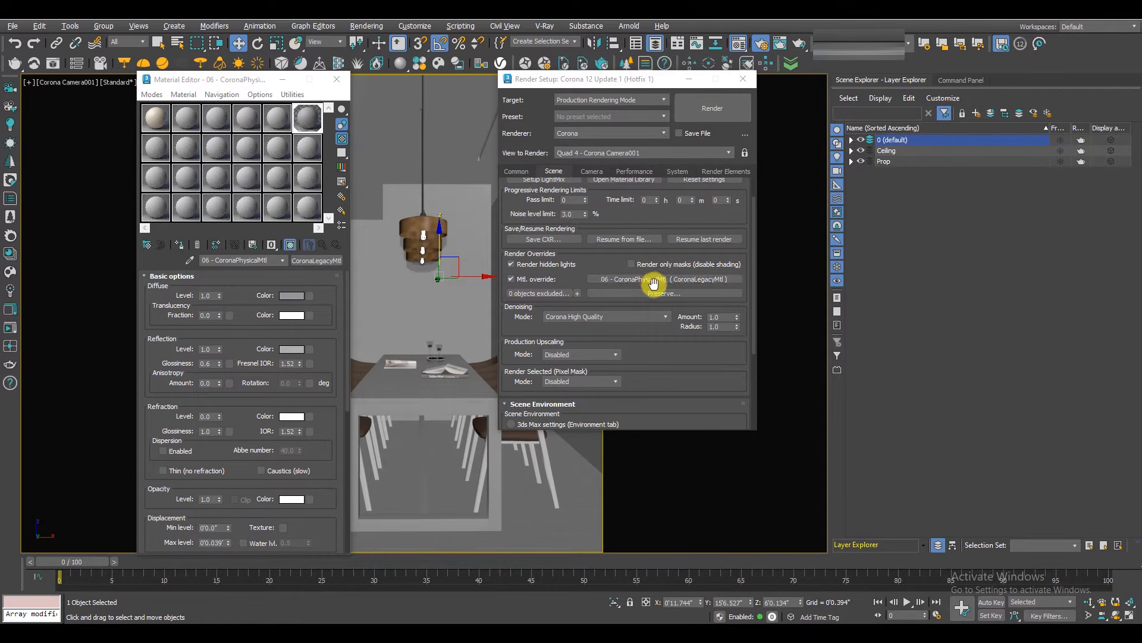
left_click(861, 162)
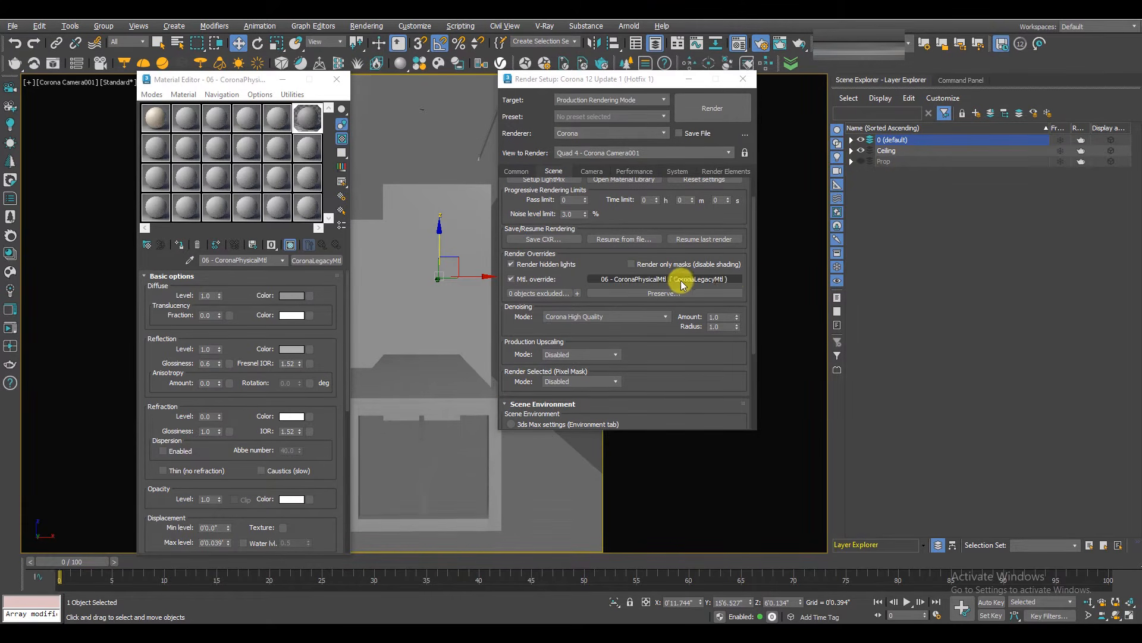
Set the material override to preserve only glass materials and close the Material Editor.
left_click(639, 293)
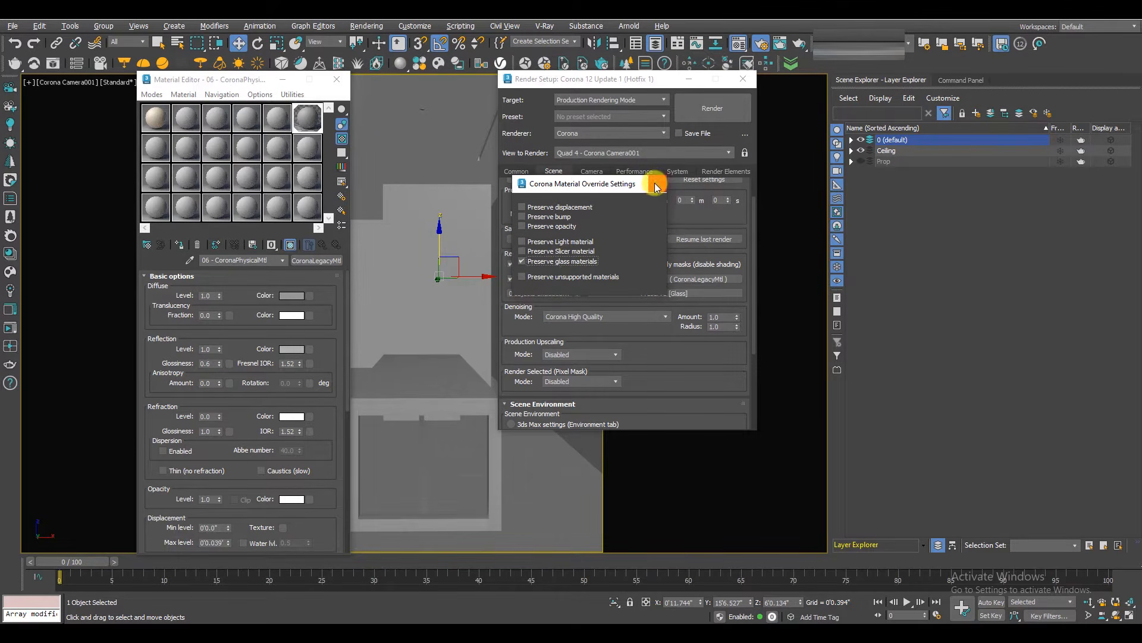
left_click(657, 185)
left_click(336, 79)
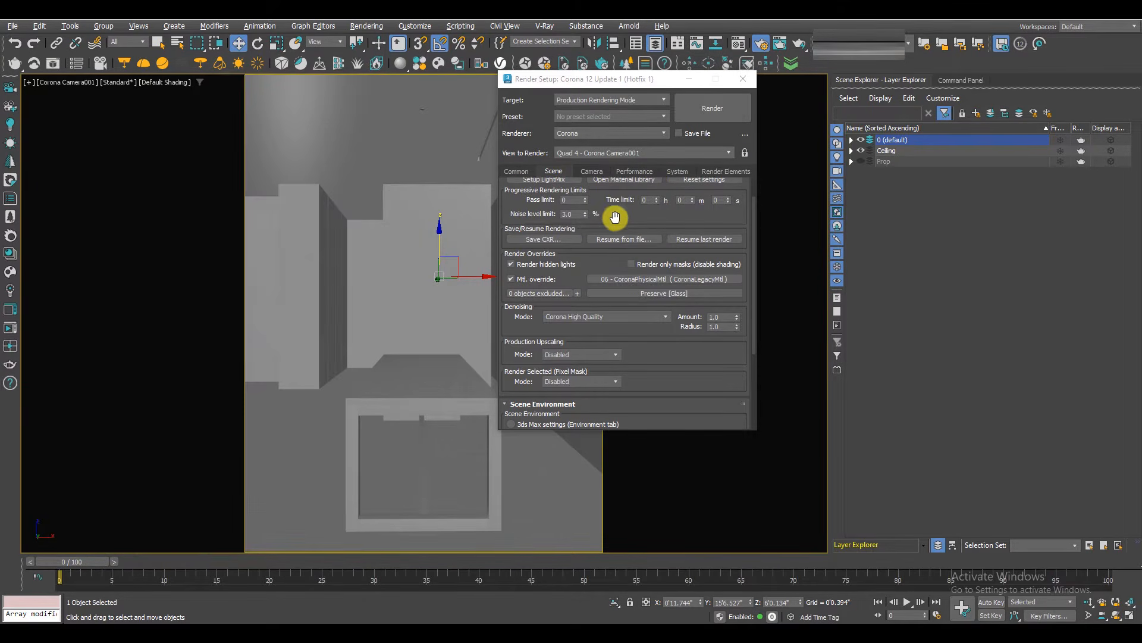
Review the performance settings and the scene environment settings in Render Setup.
left_click(586, 169)
left_click(634, 171)
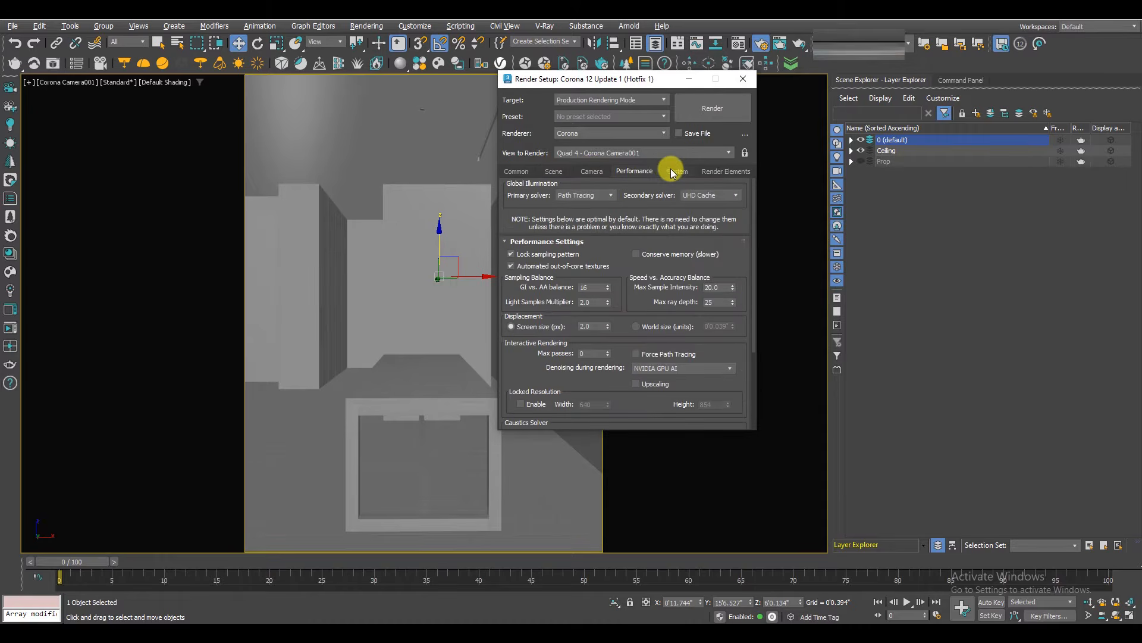
left_click(555, 171)
left_click_drag(505, 383, 543, 229)
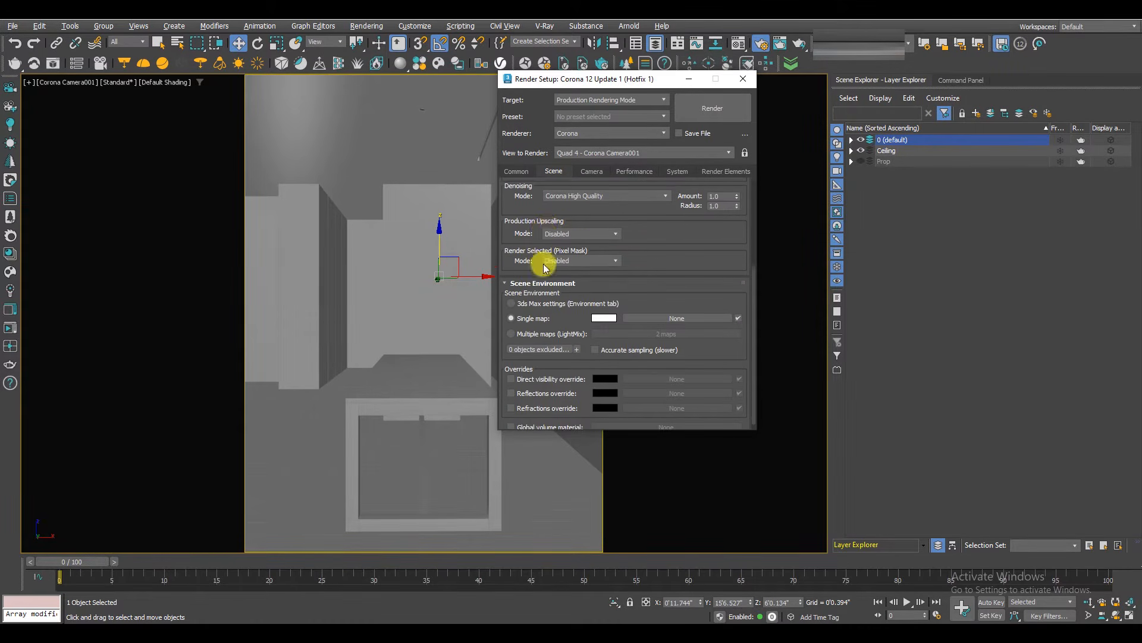
Close Render Setup and start a Corona interactive rendering of the camera view.
left_click(743, 78)
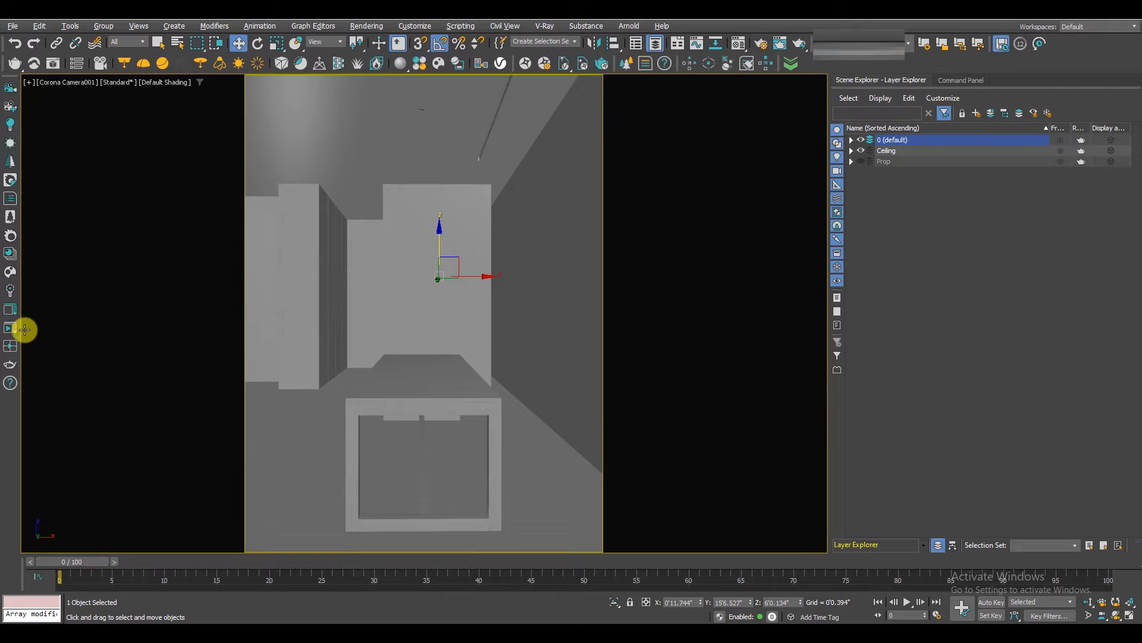
left_click(11, 329)
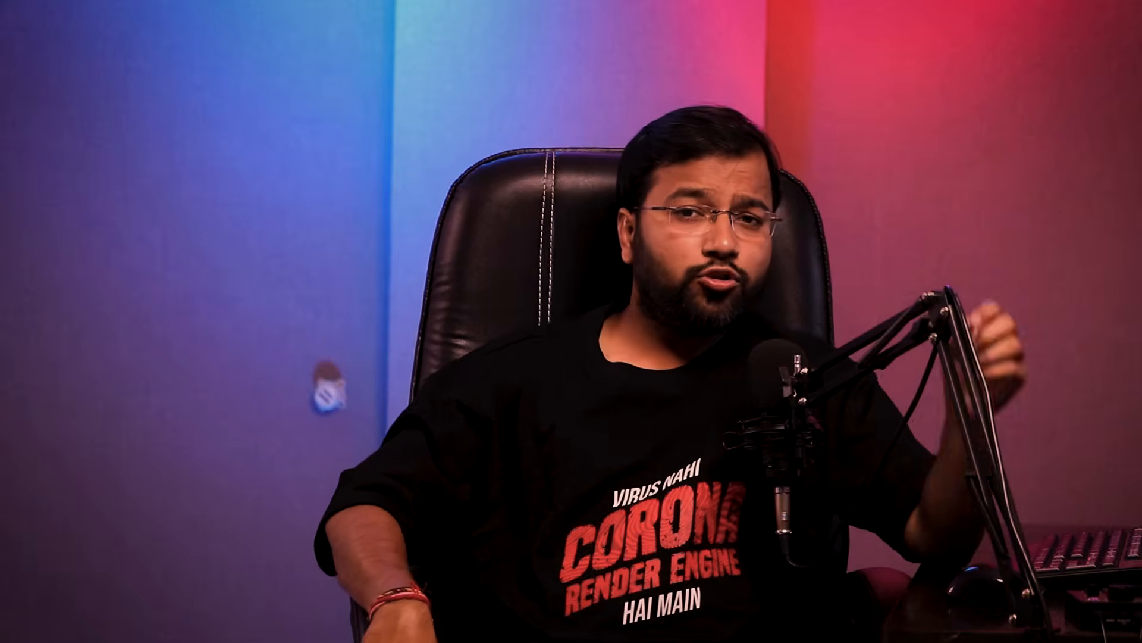
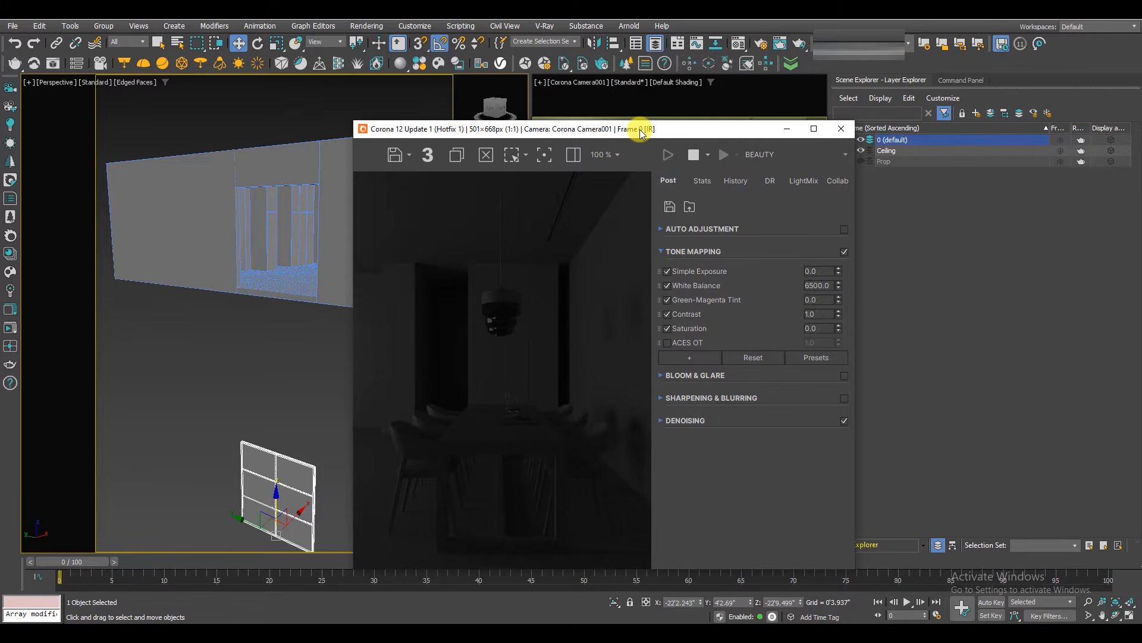
Undo the window's move and convert the fixed window to an Editable Poly.
key("ctrl+z")
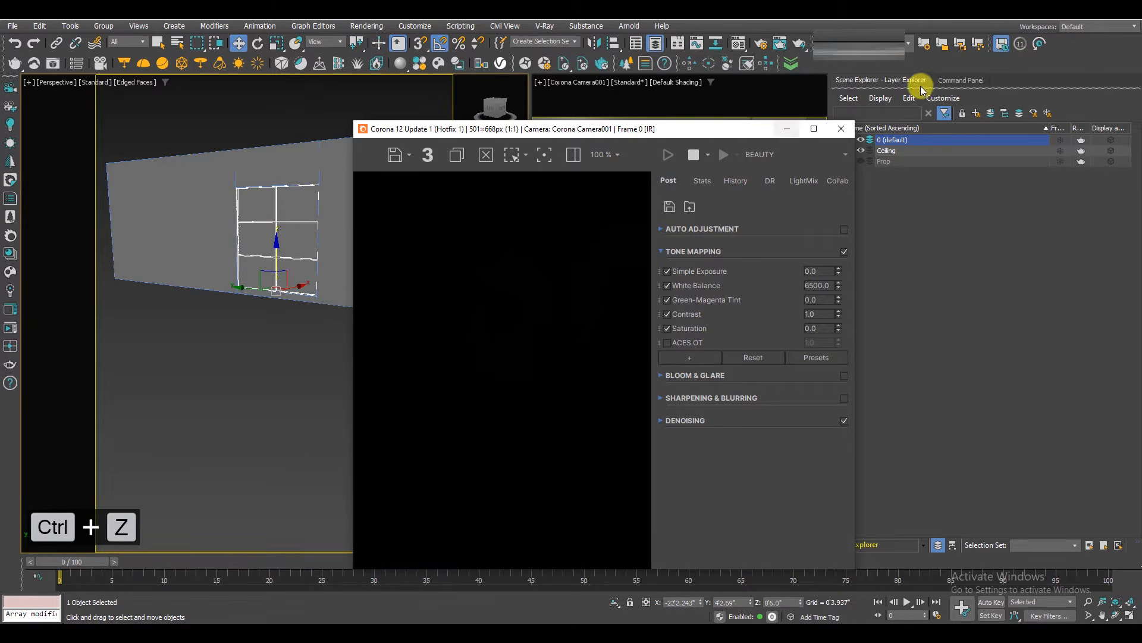
right_click(245, 221)
left_click(380, 371)
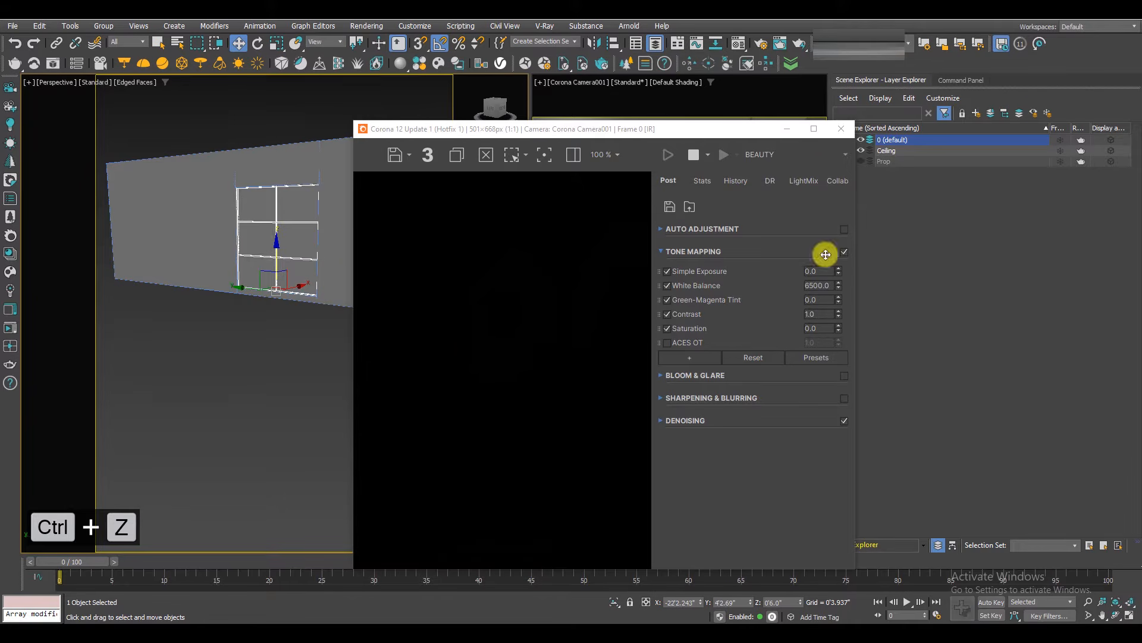
Delete the glass pane element from the fixed window, keeping only its frame.
left_click(961, 81)
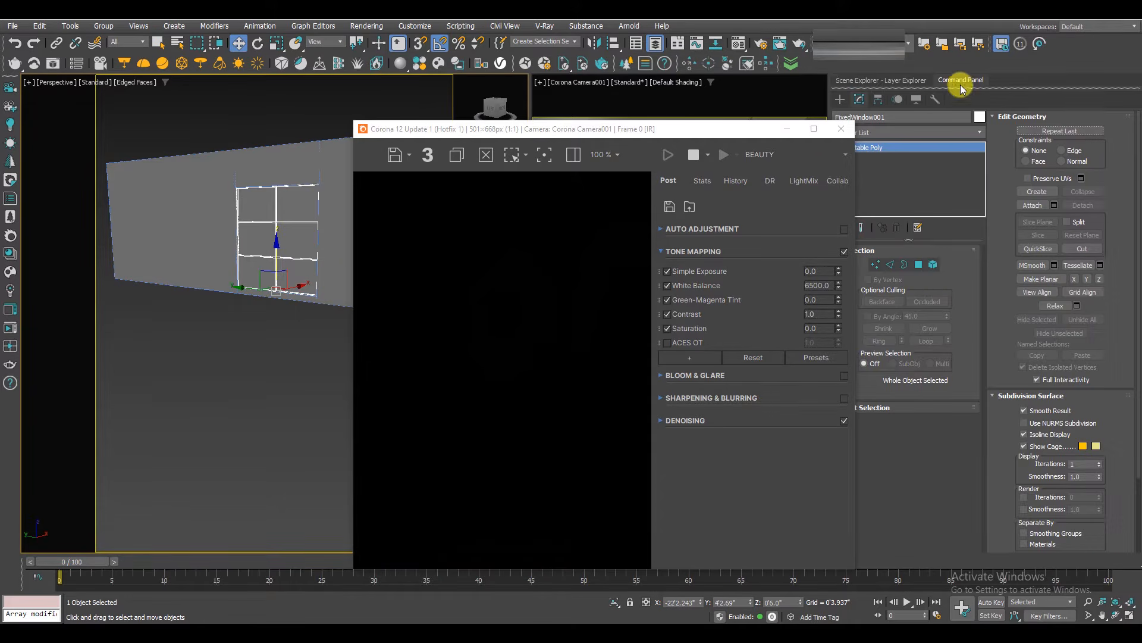
left_click(934, 263)
left_click(296, 205)
key("Delete")
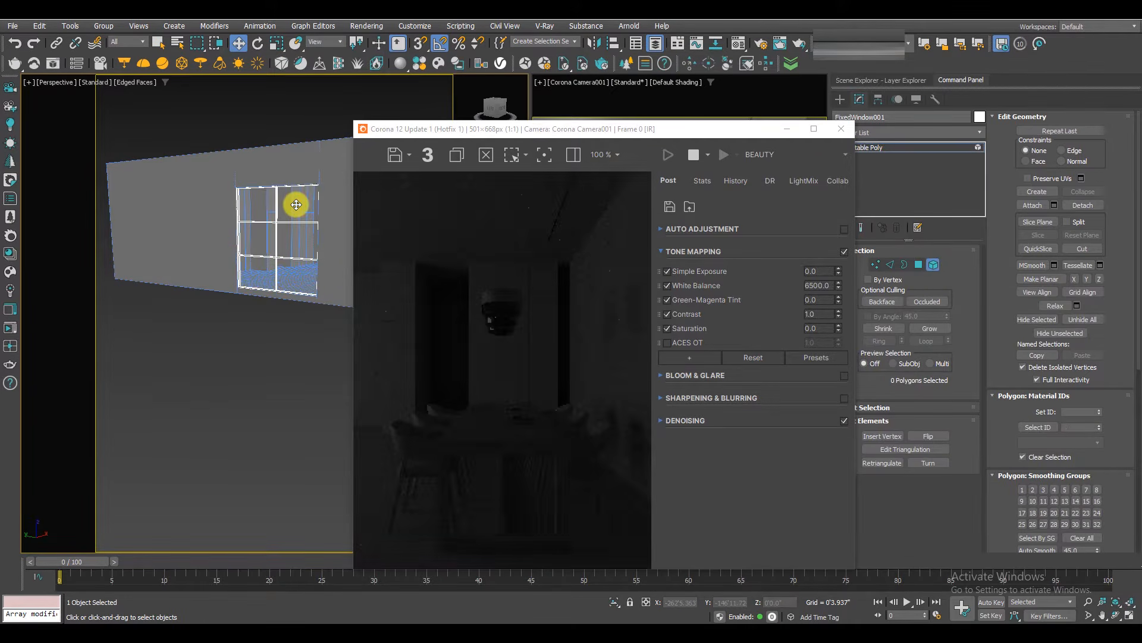
left_click(934, 263)
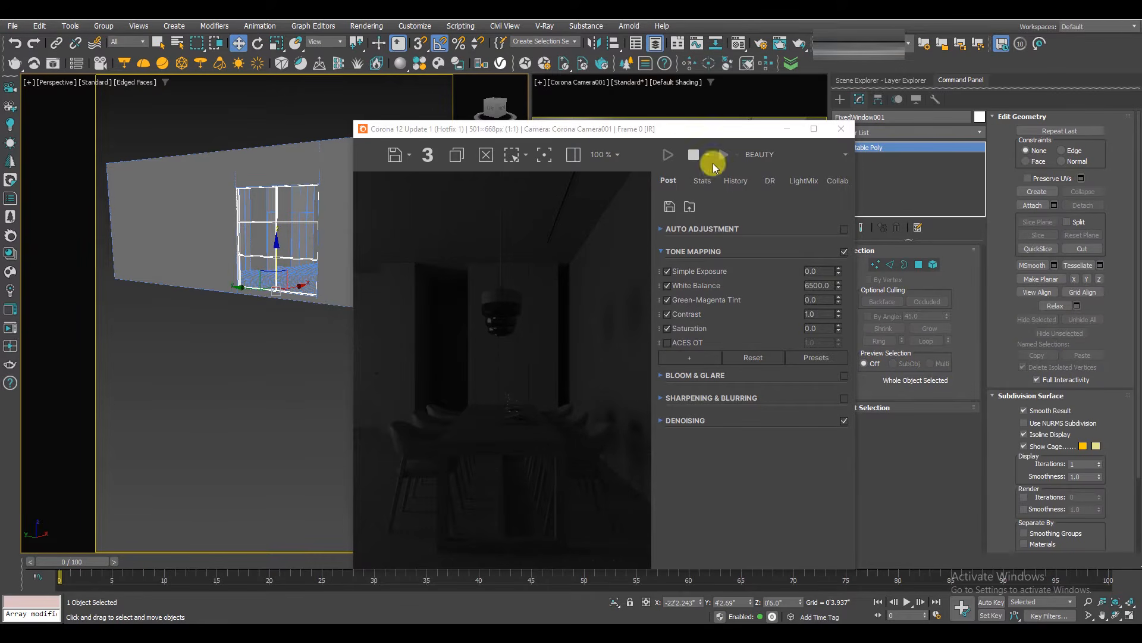
Reposition the Corona frame buffer and maximize the Corona Camera001 viewport behind it.
left_click_drag(684, 129, 669, 69)
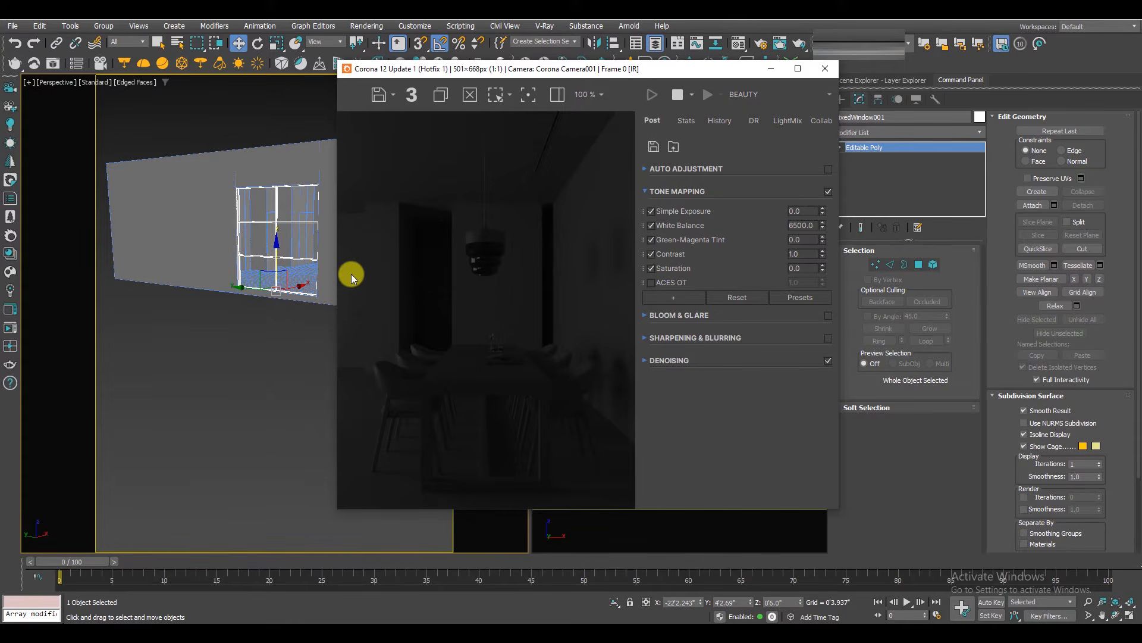
left_click_drag(584, 72, 526, 71)
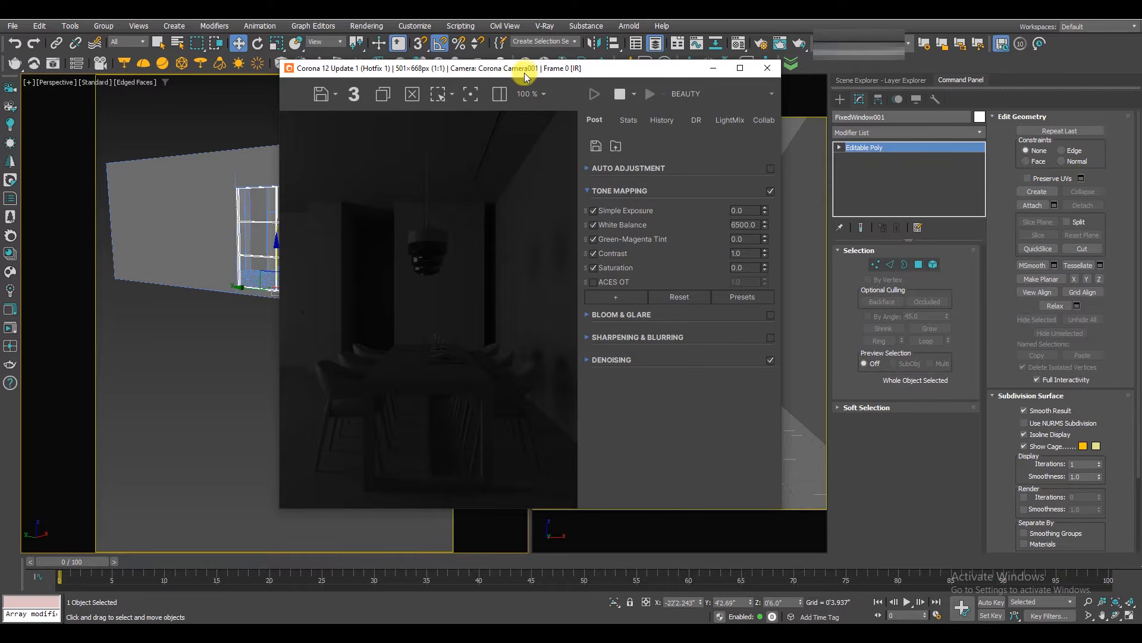
left_click_drag(527, 73, 509, 123)
key("alt+w")
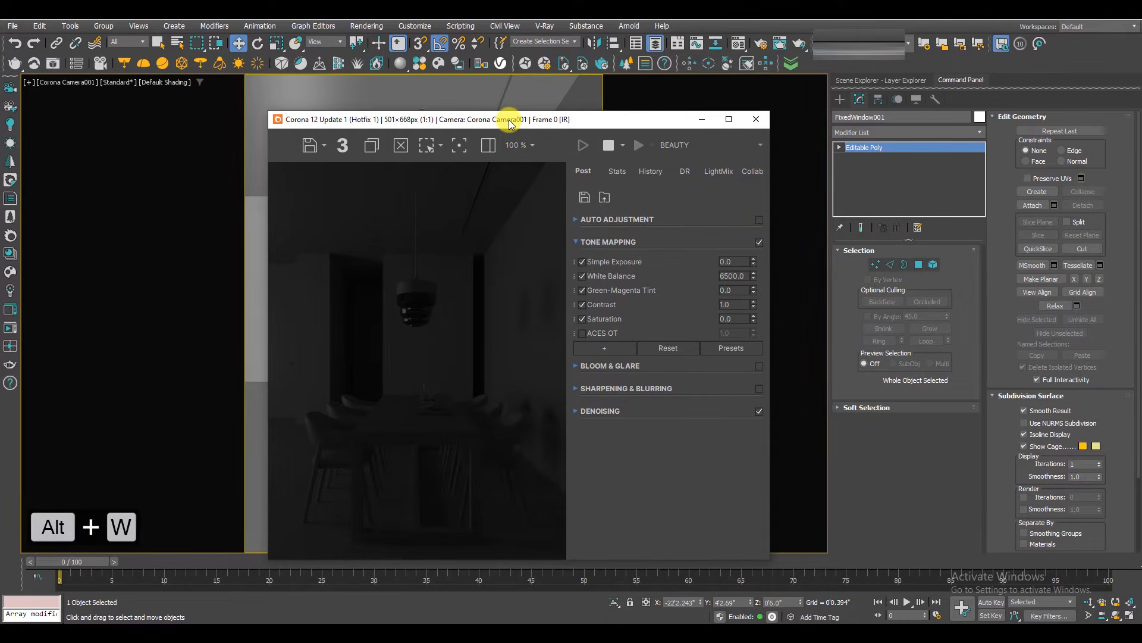
left_click_drag(611, 122, 582, 91)
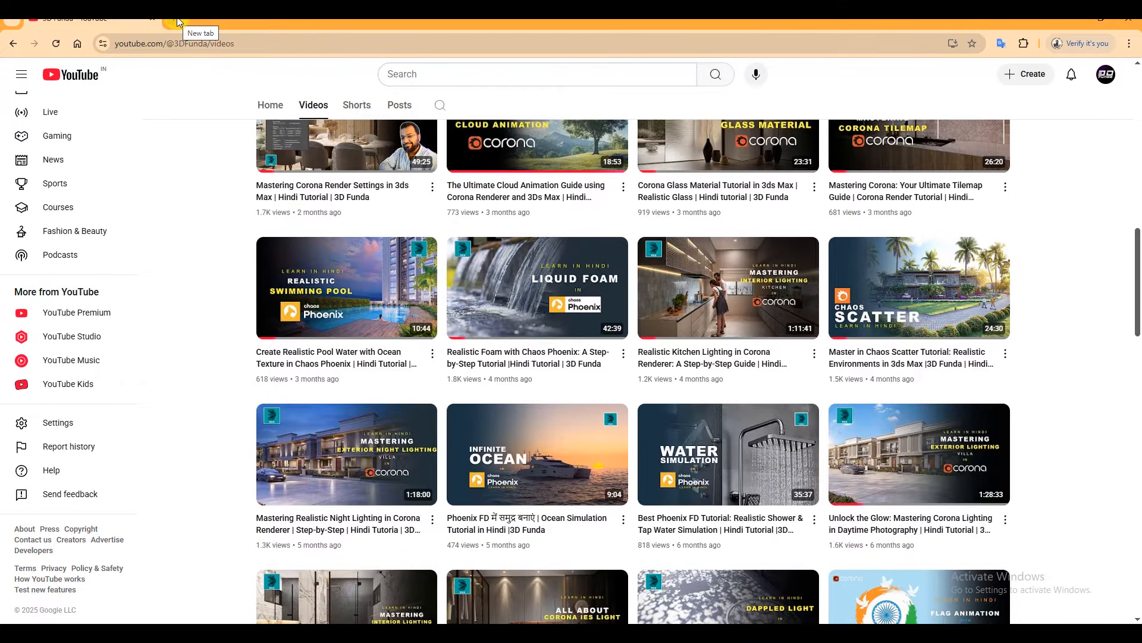
Switch to the web browser, search Google for polyhaven in a new tab, and open Poly Haven's HDRI library.
left_click(177, 22)
left_click(78, 44)
left_click(491, 291)
type("p")
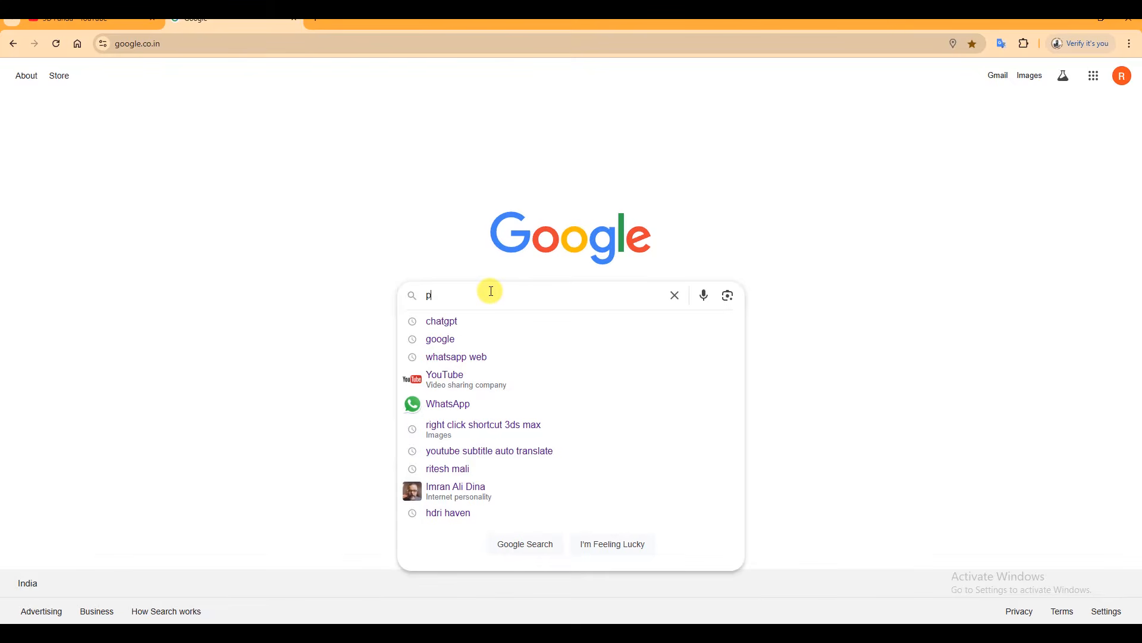
type("olyhaven")
key("Return")
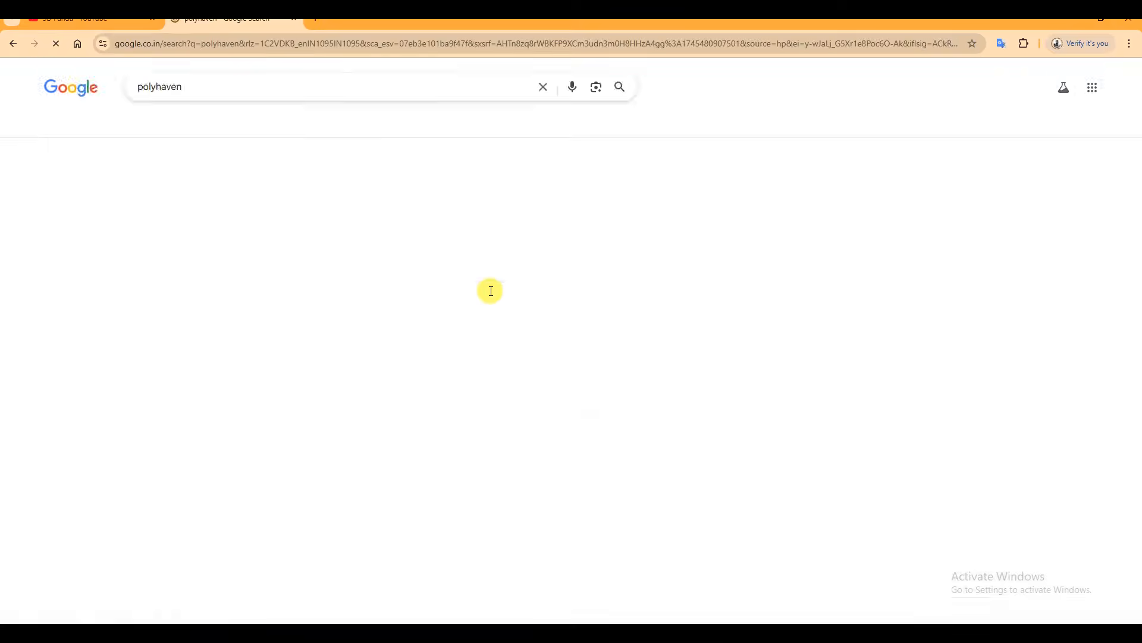
left_click(164, 251)
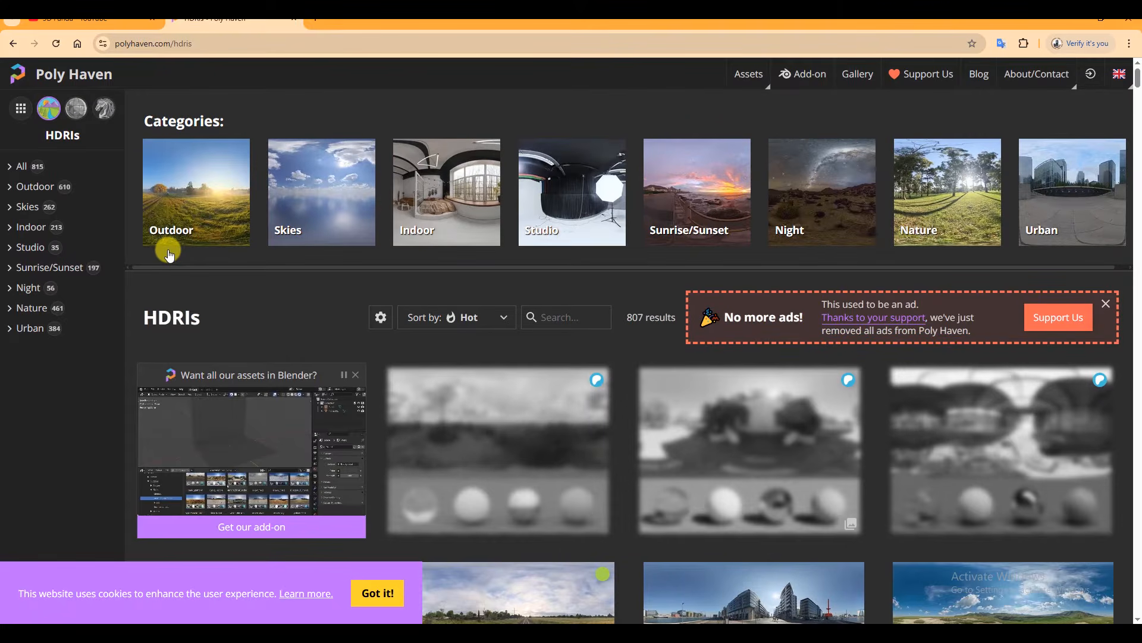
scroll(554, 324, "down", 3)
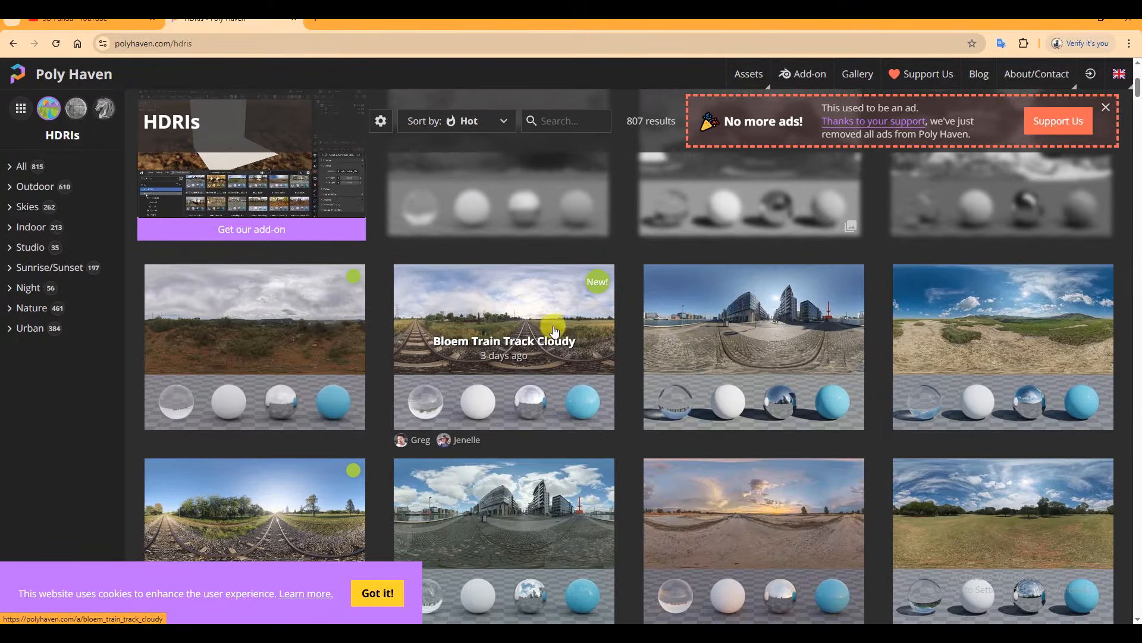
scroll(683, 333, "up", 3)
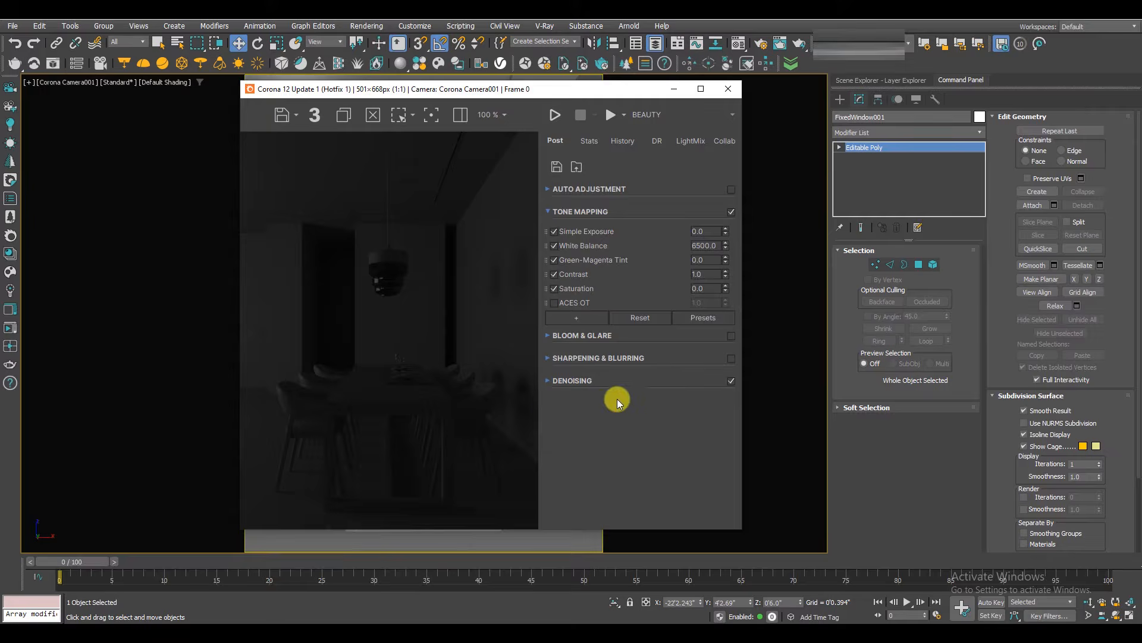
Return to 3ds Max and display the maximized camera view in wireframe to study the reference photo's lighting.
key("alt+w")
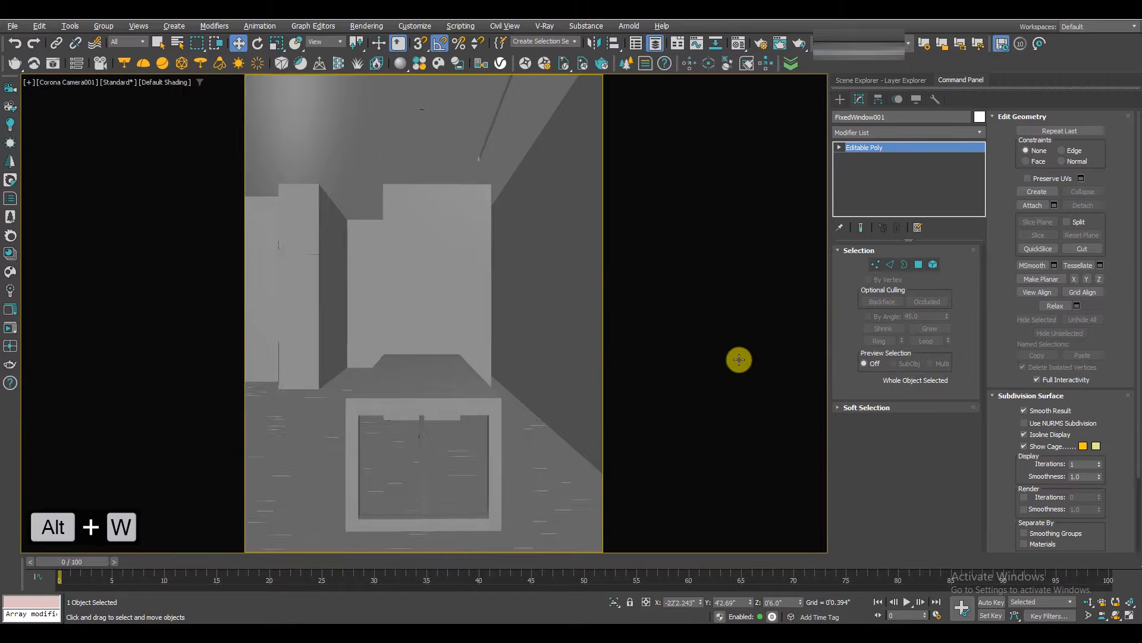
key("F3")
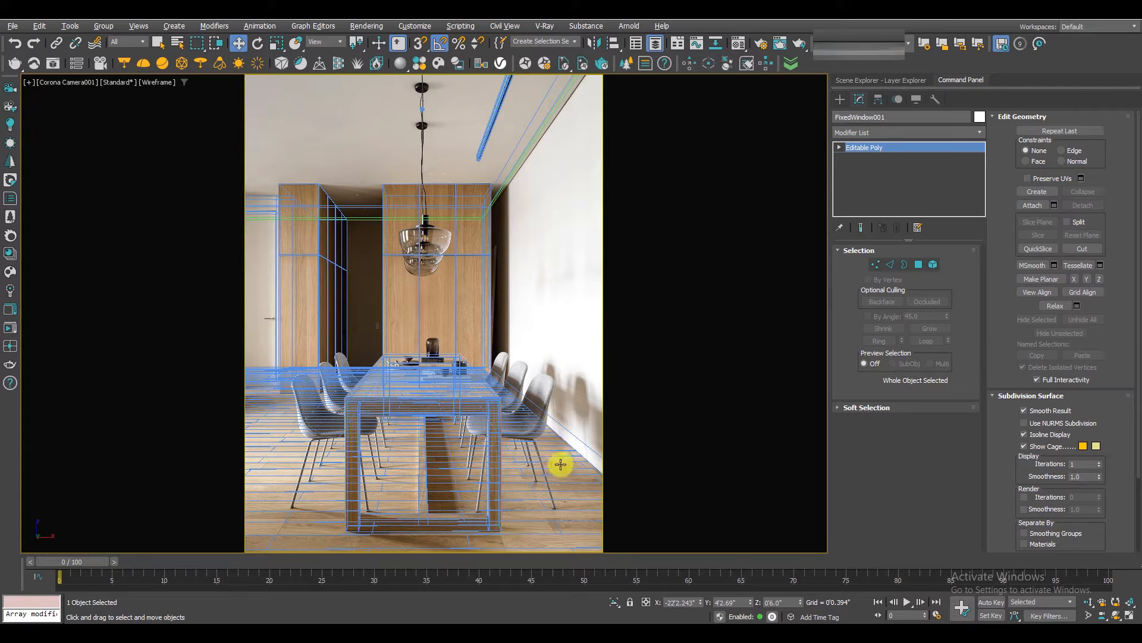
Switch to the web browser, browse Poly Haven's HDRI library for outdoor skies, and open Docklands 01 in a new tab.
left_click(304, 634)
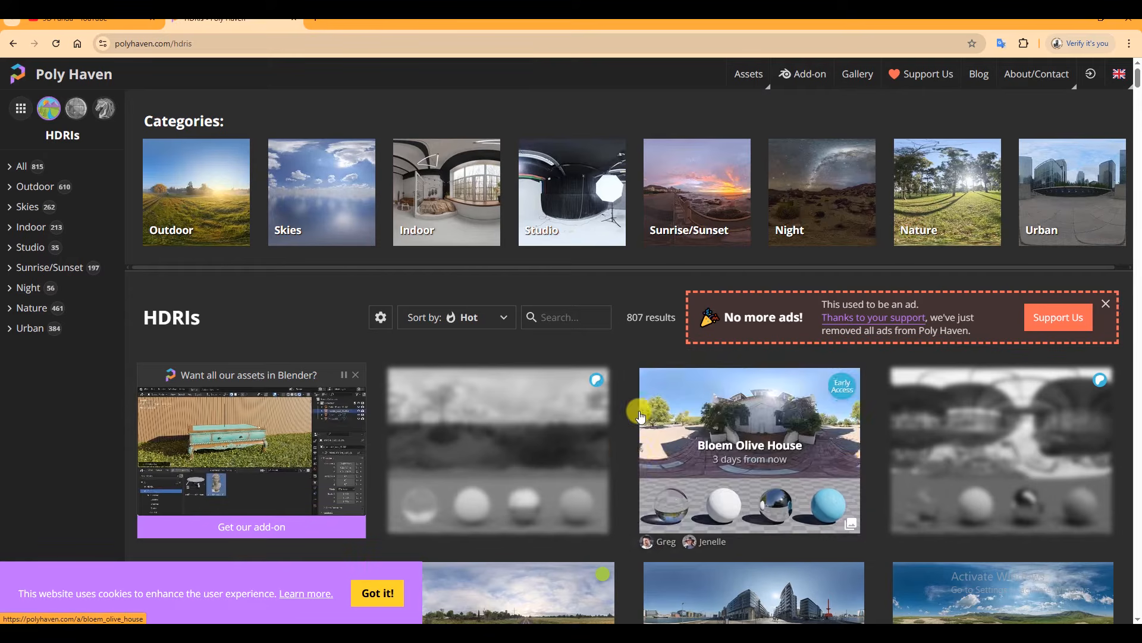
scroll(641, 408, "down", 5)
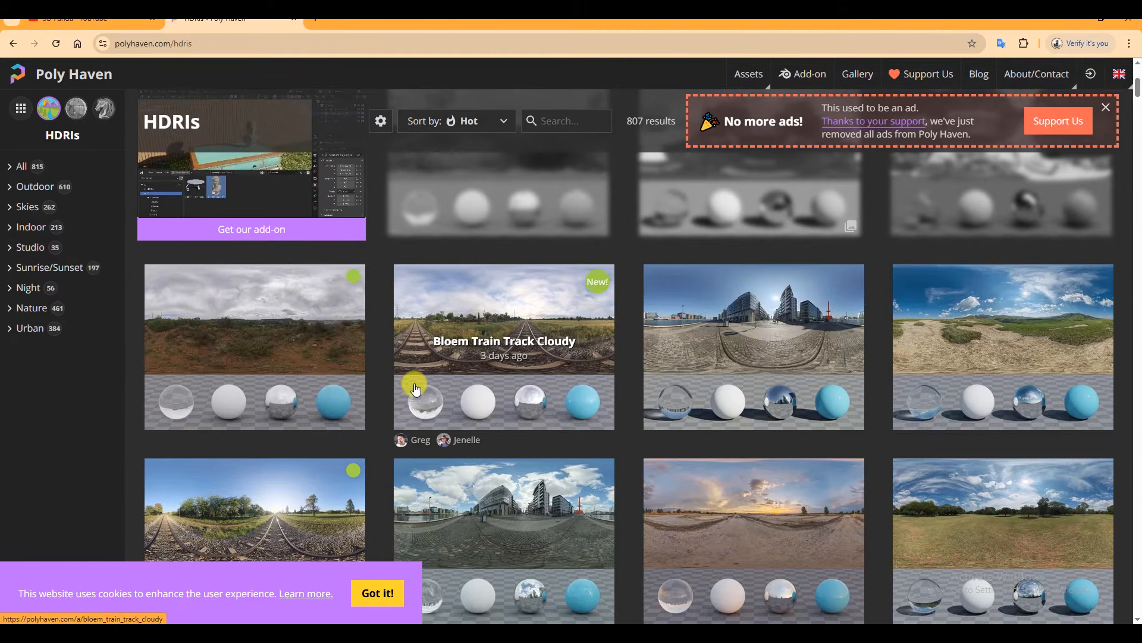
scroll(516, 378, "down", 1)
scroll(519, 379, "down", 1)
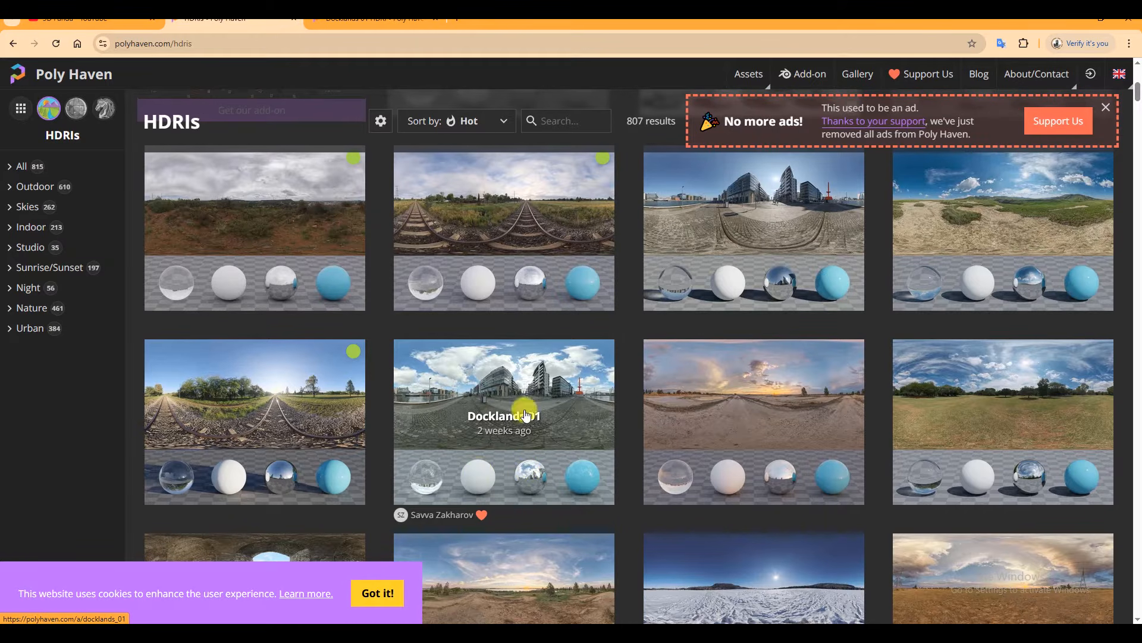
scroll(514, 442, "down", 1)
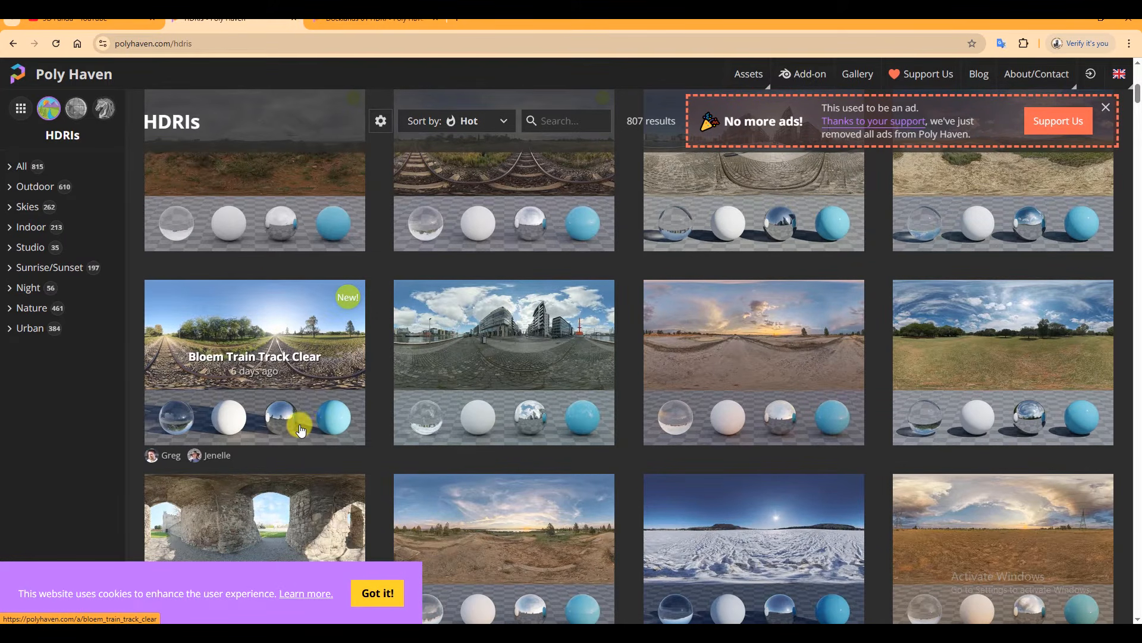
scroll(444, 416, "down", 2)
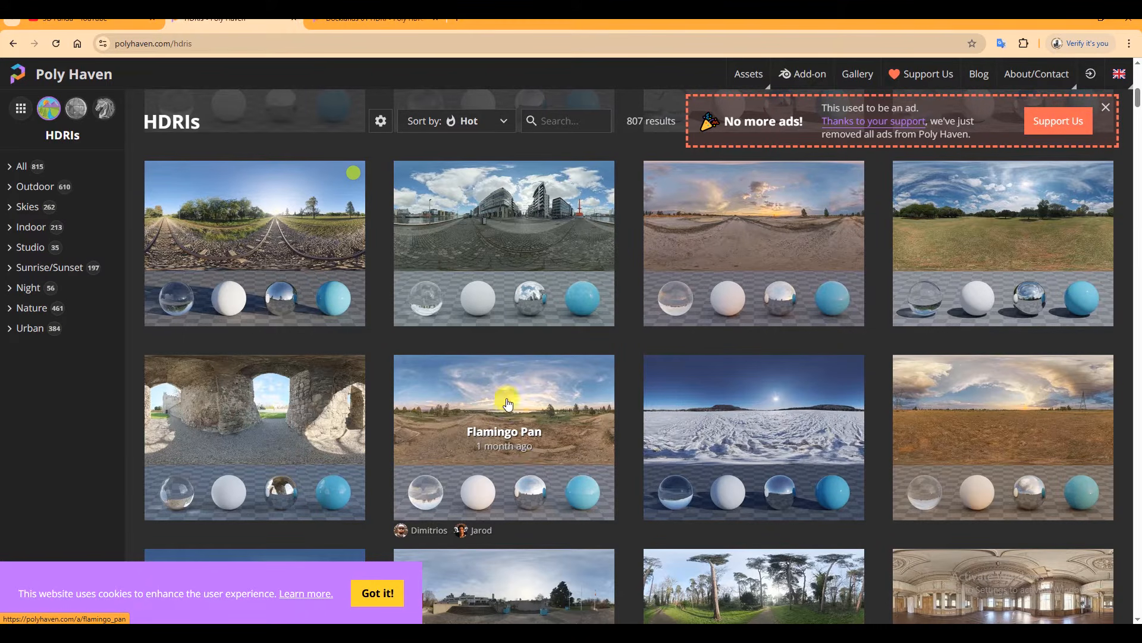
Download Docklands 01 as a 16K HDR into the project's Maps folder and return to 3ds Max.
left_click(360, 19)
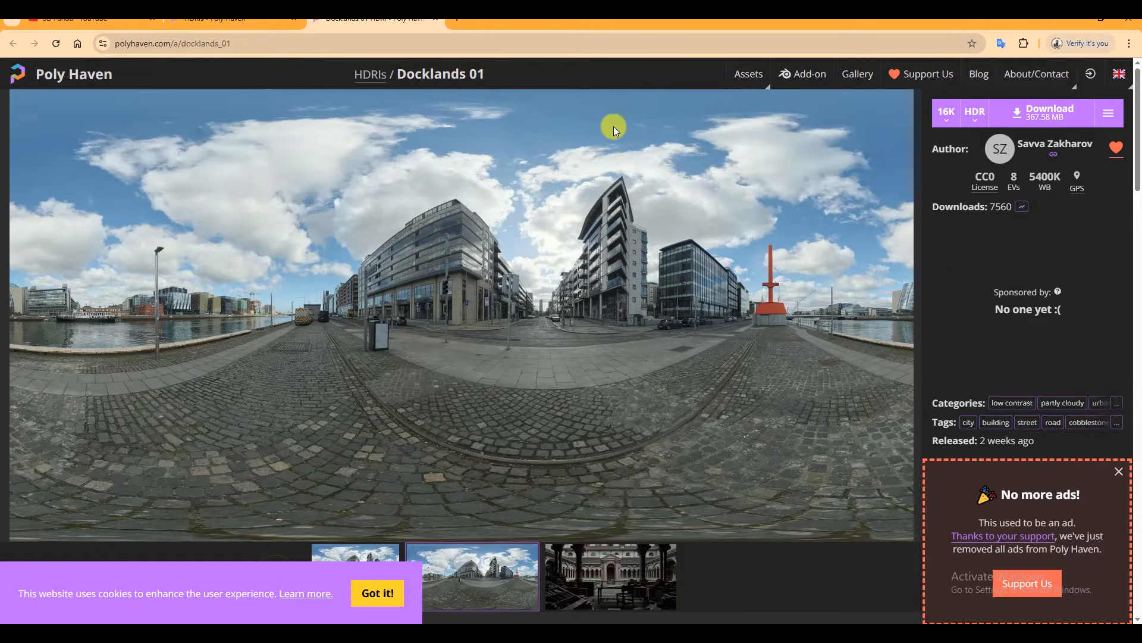
left_click(1042, 110)
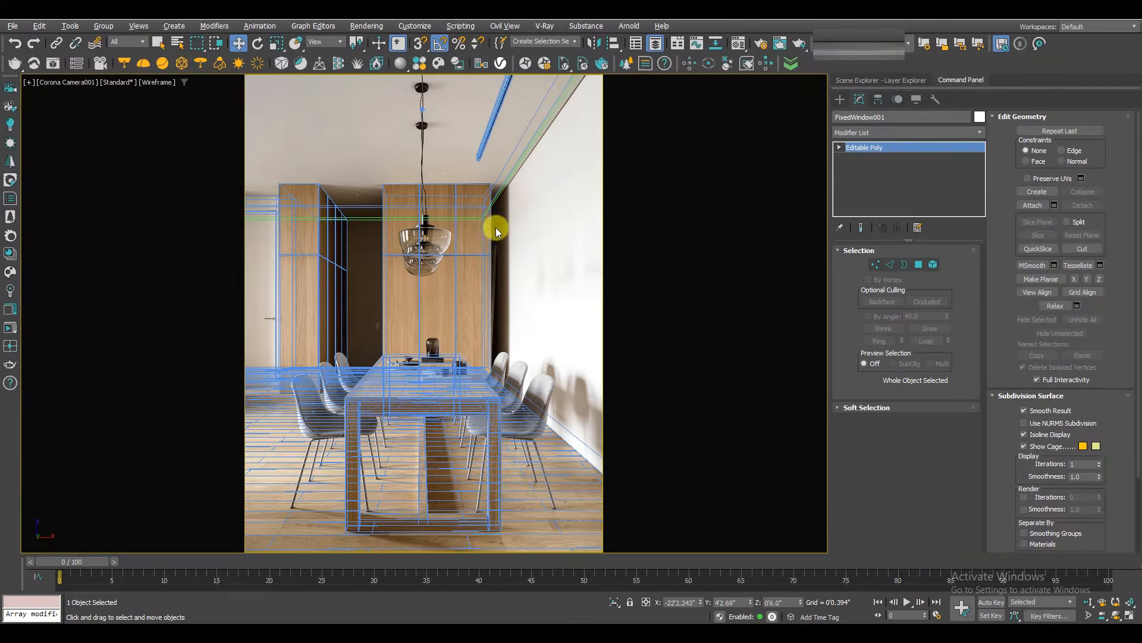
key("ctrl+c")
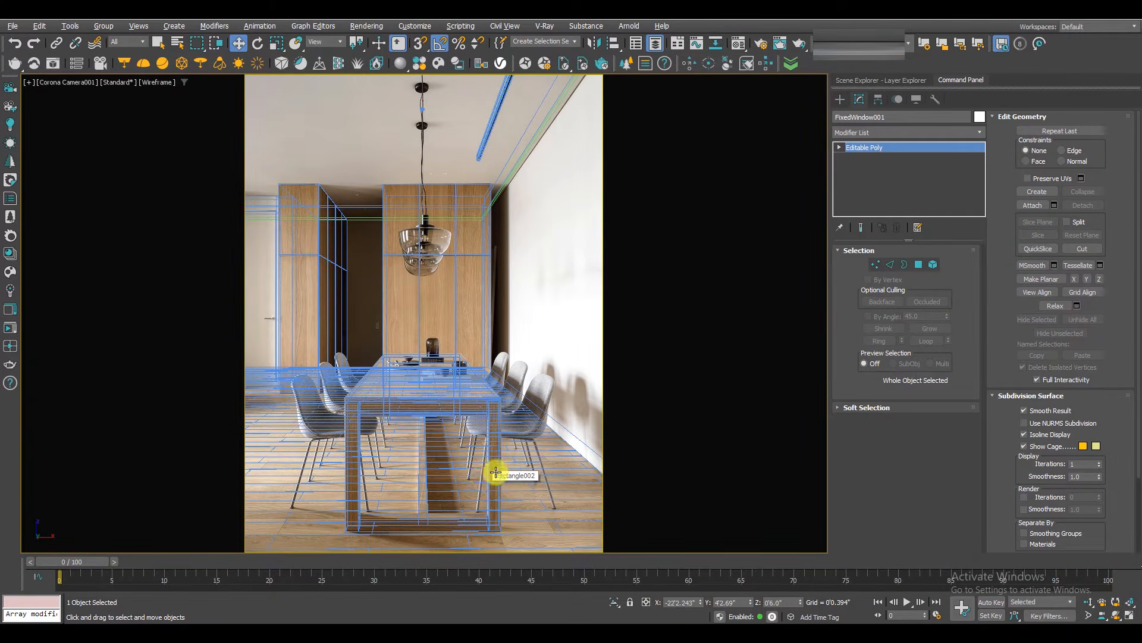
left_click(537, 239)
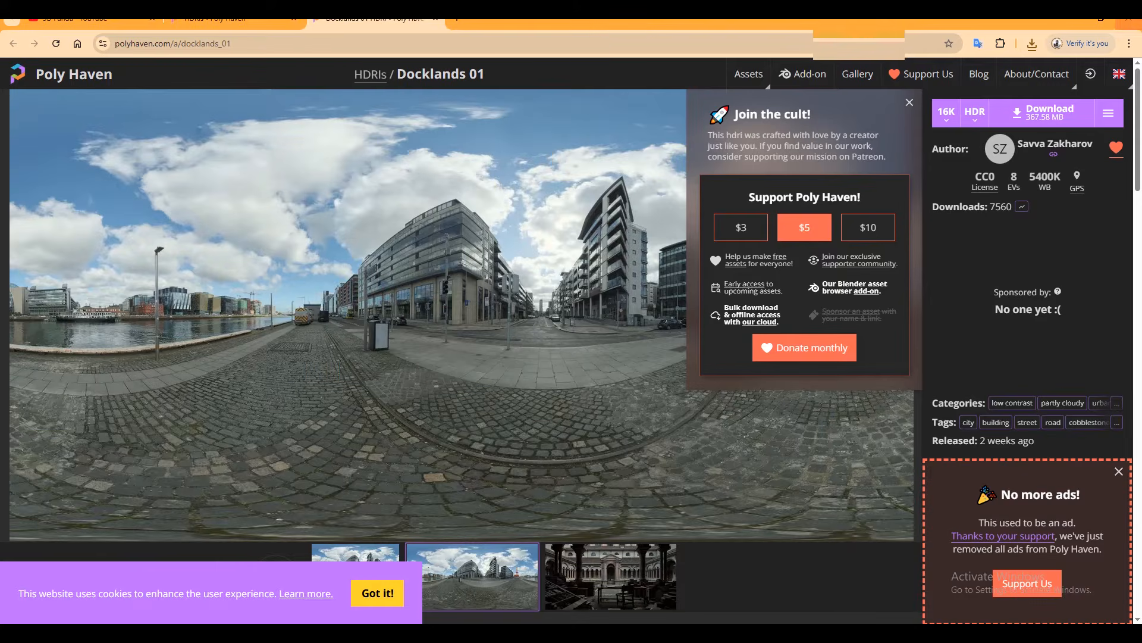
left_click(1076, 22)
In the Corona scene environment settings, assign a ColorCorrection map to the Single map slot.
left_click(760, 46)
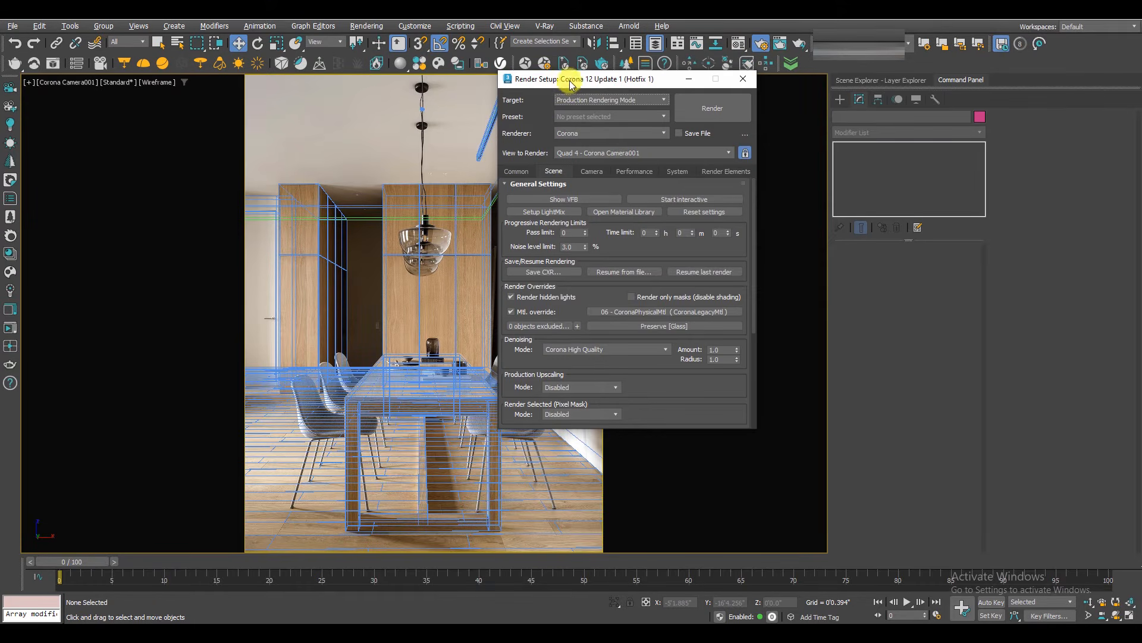
left_click_drag(570, 83, 567, 77)
scroll(538, 305, "down", 5)
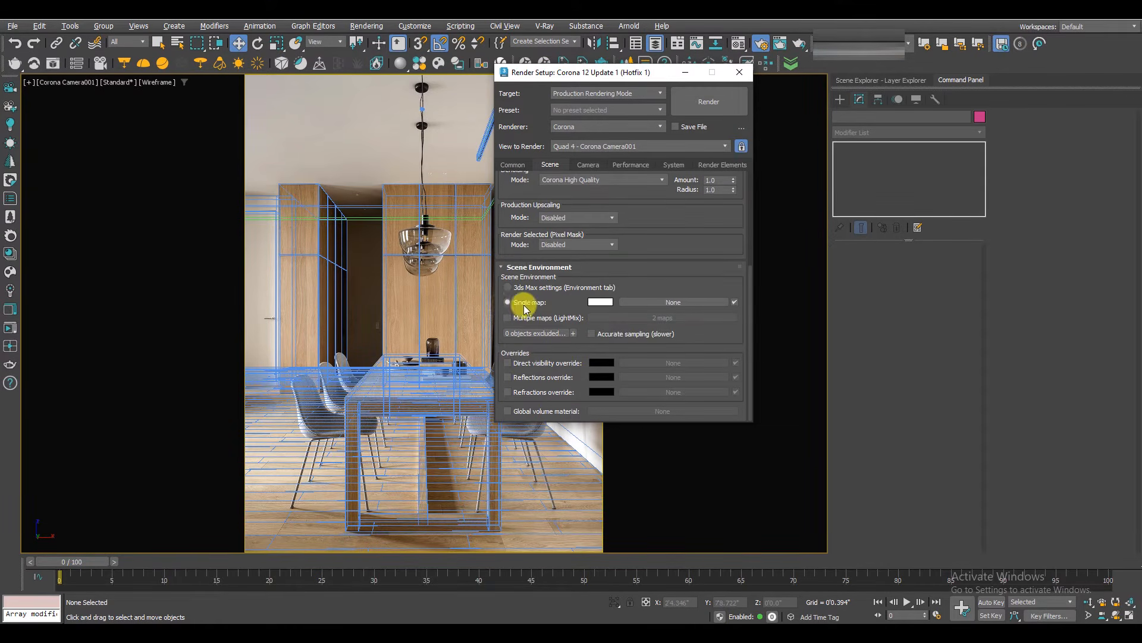
left_click(645, 303)
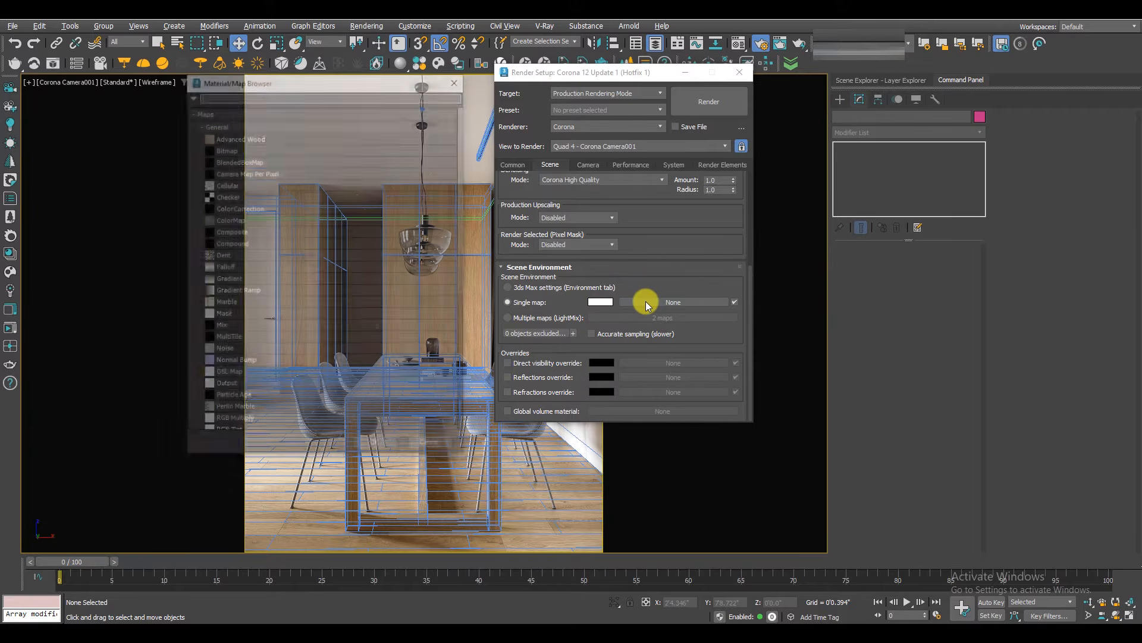
left_click_drag(235, 78, 238, 67)
left_click(223, 113)
left_click(213, 142)
left_click(219, 112)
double_click(238, 196)
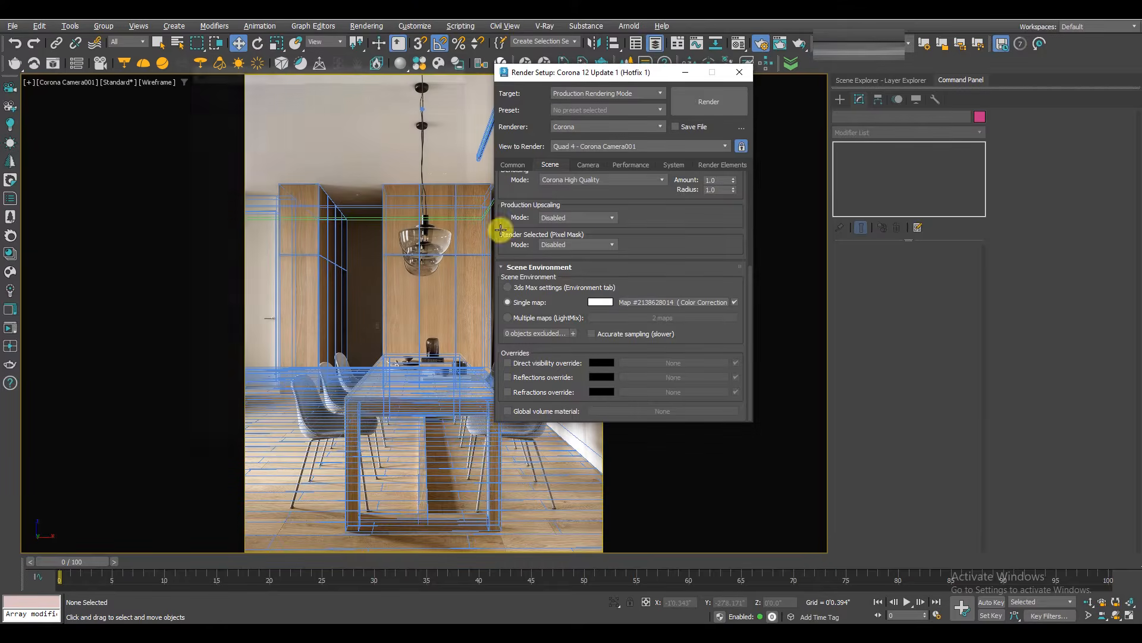
Copy the environment's Color Correction map as an instance into the last visible Material Editor sample slot.
left_click(737, 46)
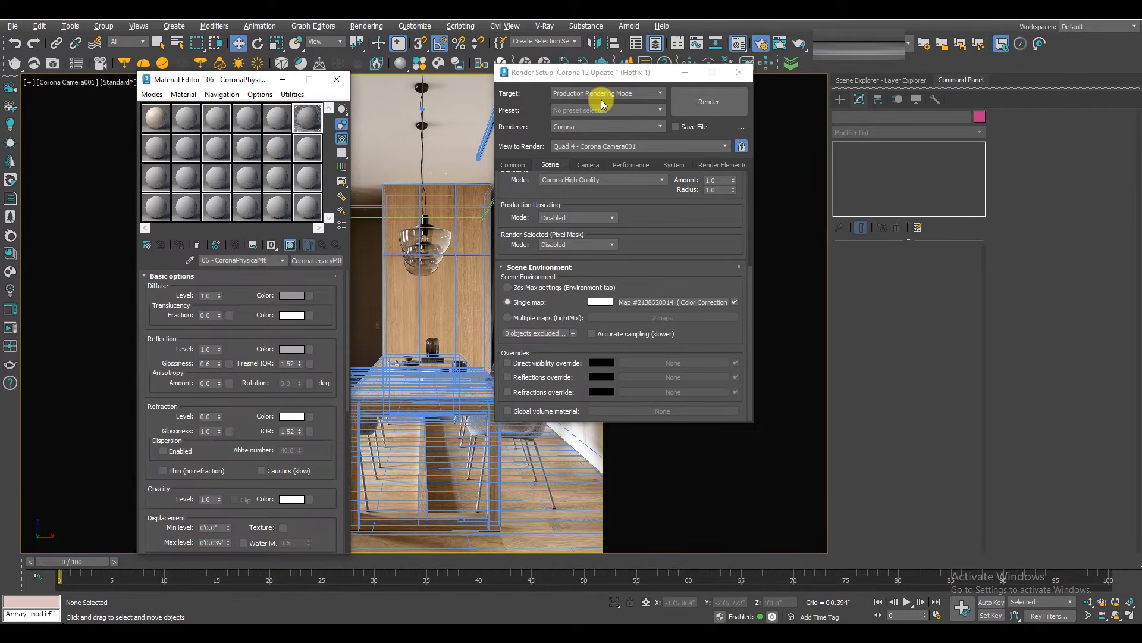
left_click_drag(655, 302, 305, 210)
left_click(235, 305)
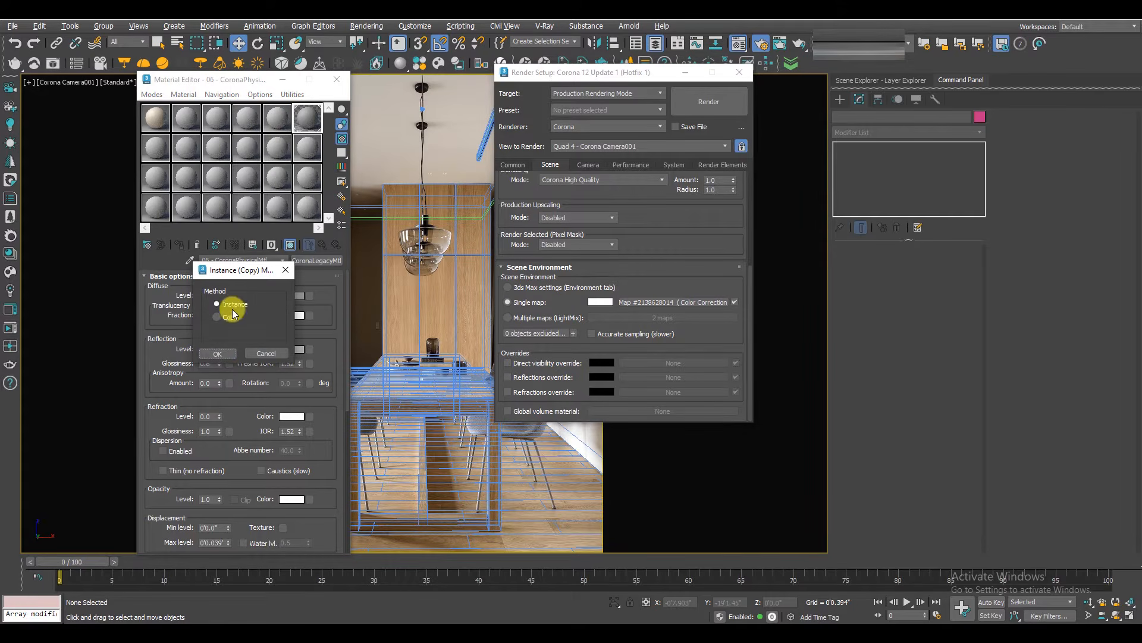
left_click(214, 354)
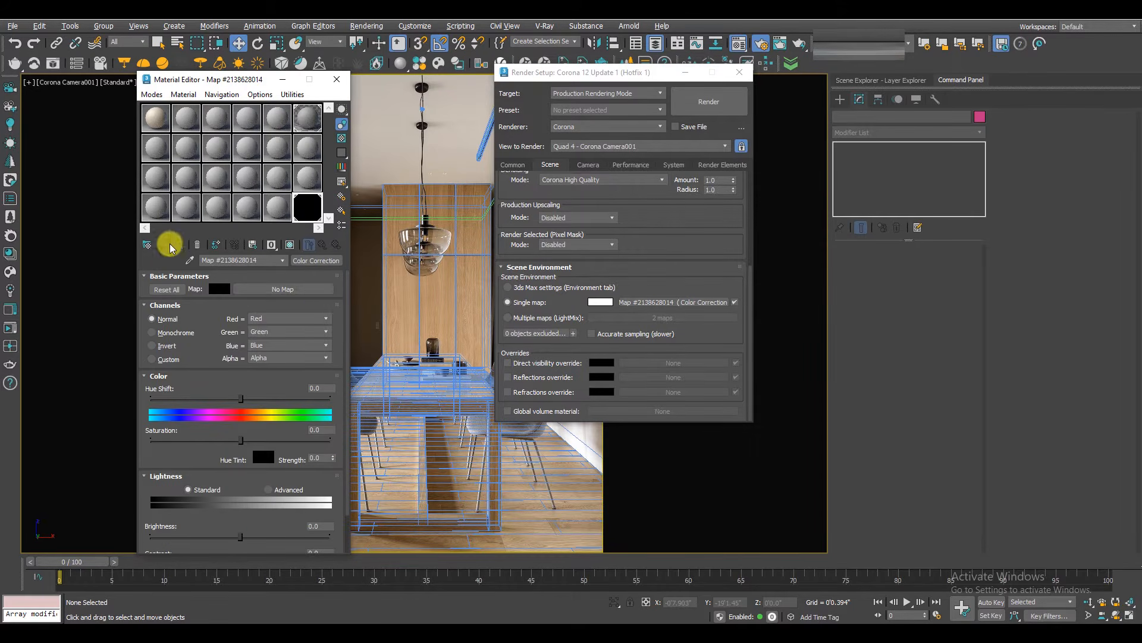
Load docklands_01_16k.hdr as a CoronaBitmap into the Color Correction map with default HDRI load settings, and return to the parent map.
left_click(285, 289)
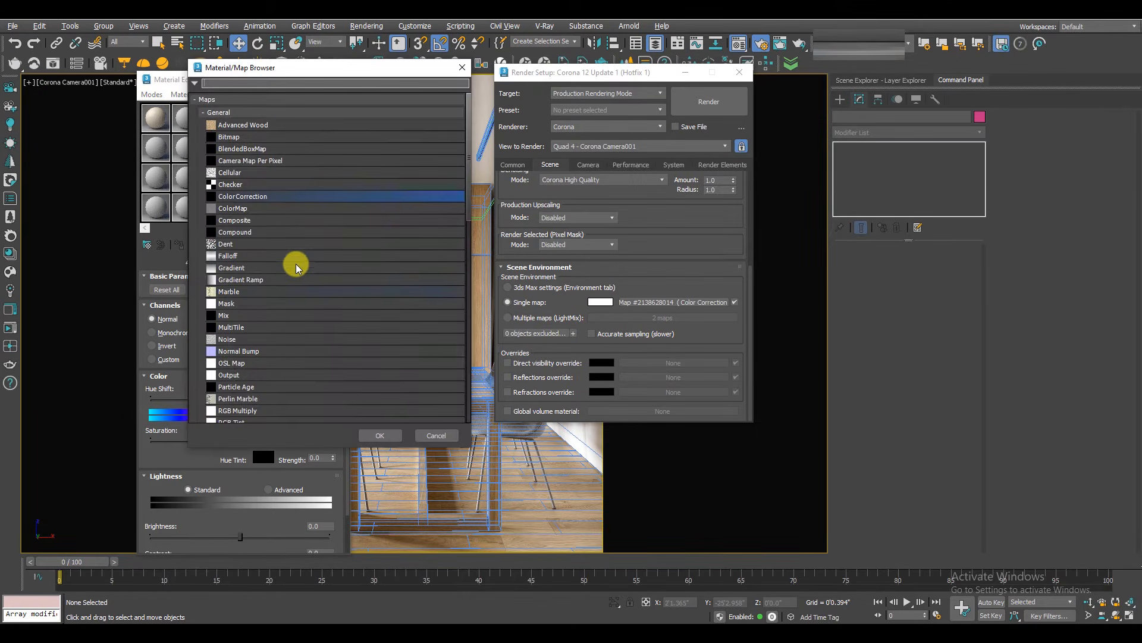
left_click(214, 112)
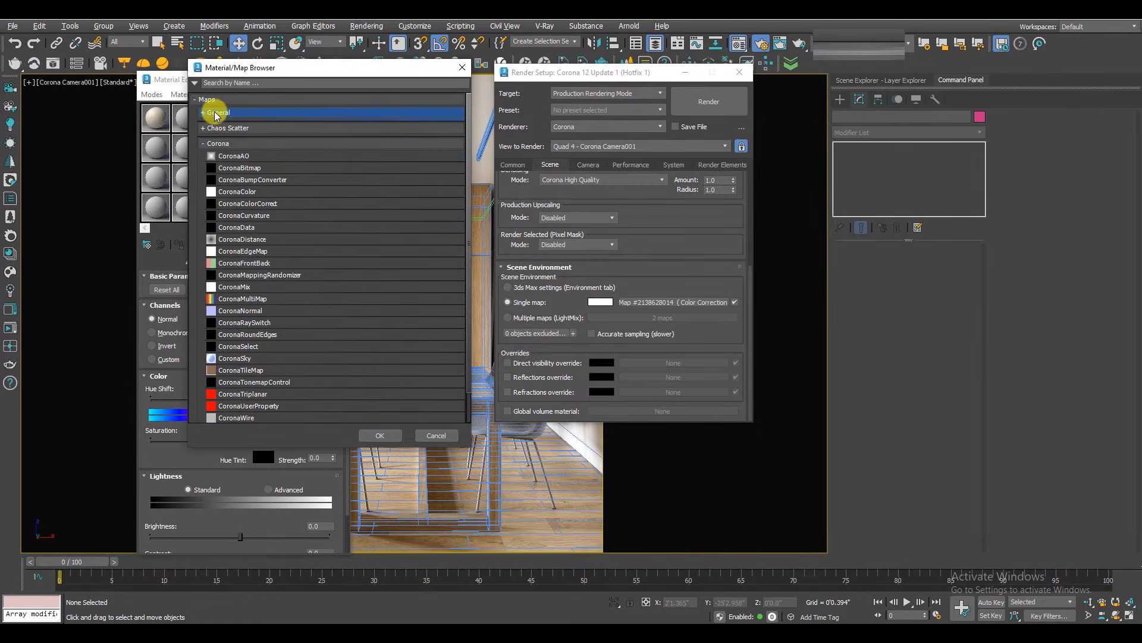
double_click(240, 168)
key("ctrl+v")
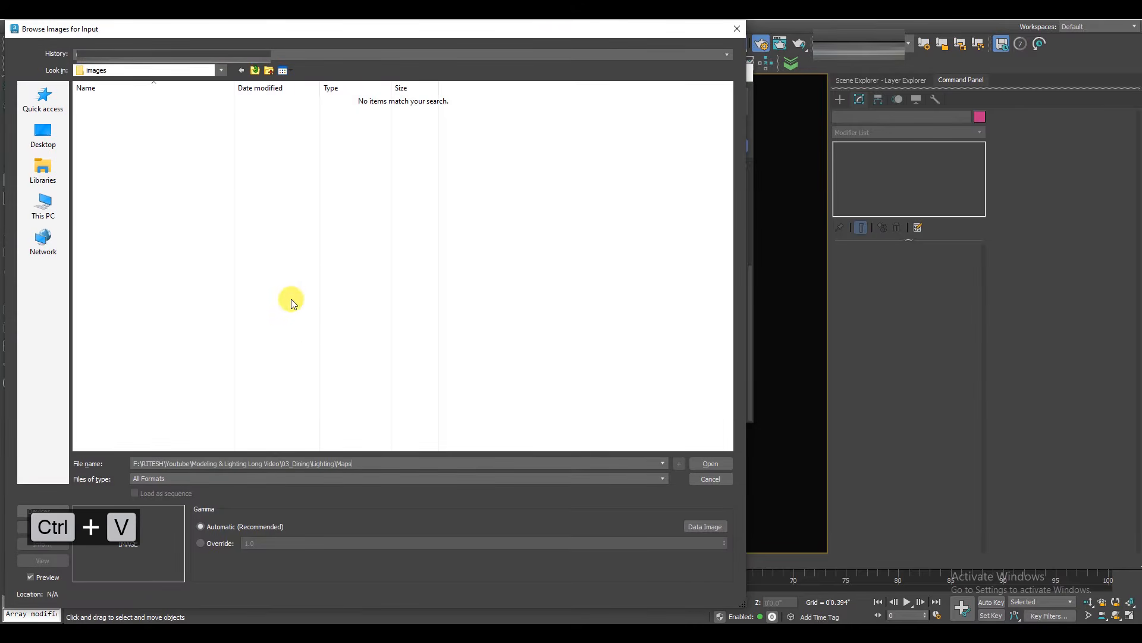
left_click(708, 463)
left_click(429, 119)
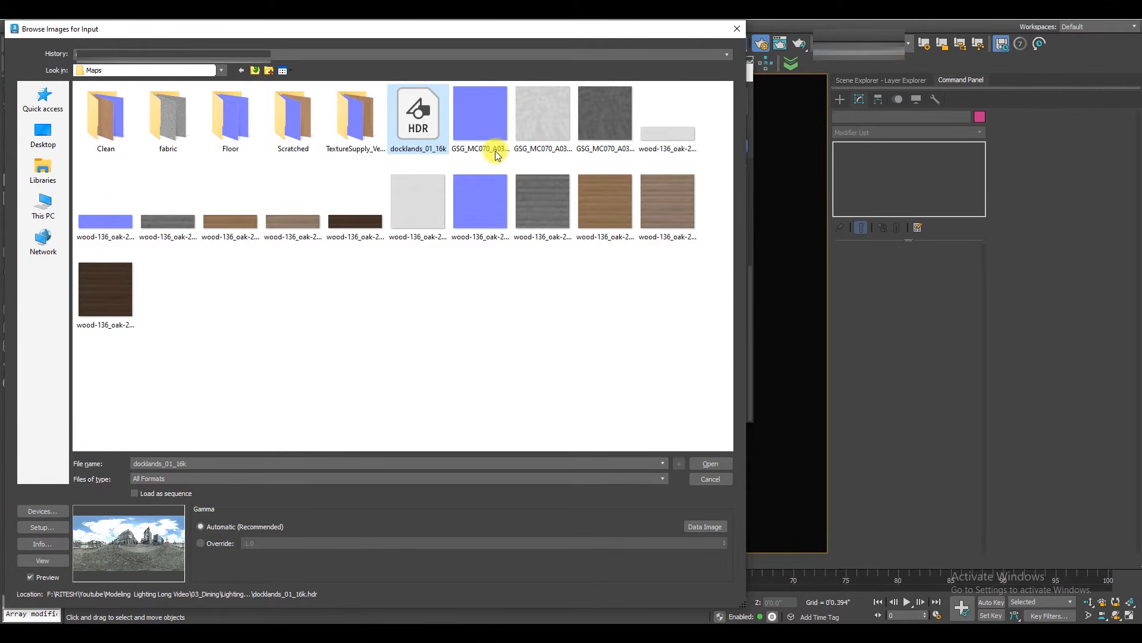
left_click(708, 463)
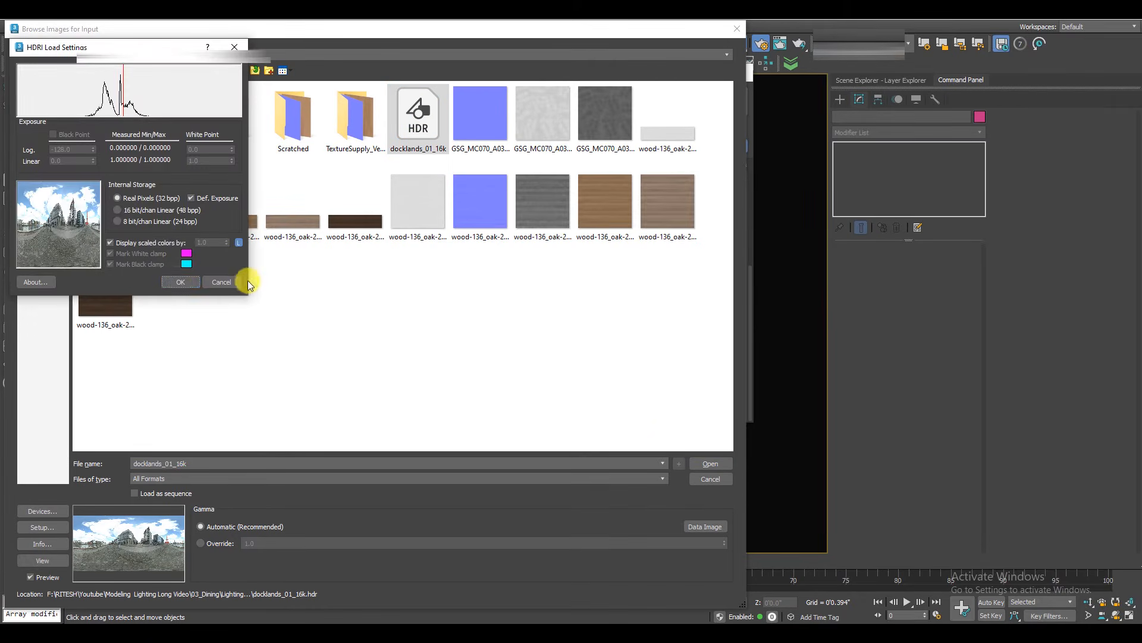
left_click(180, 281)
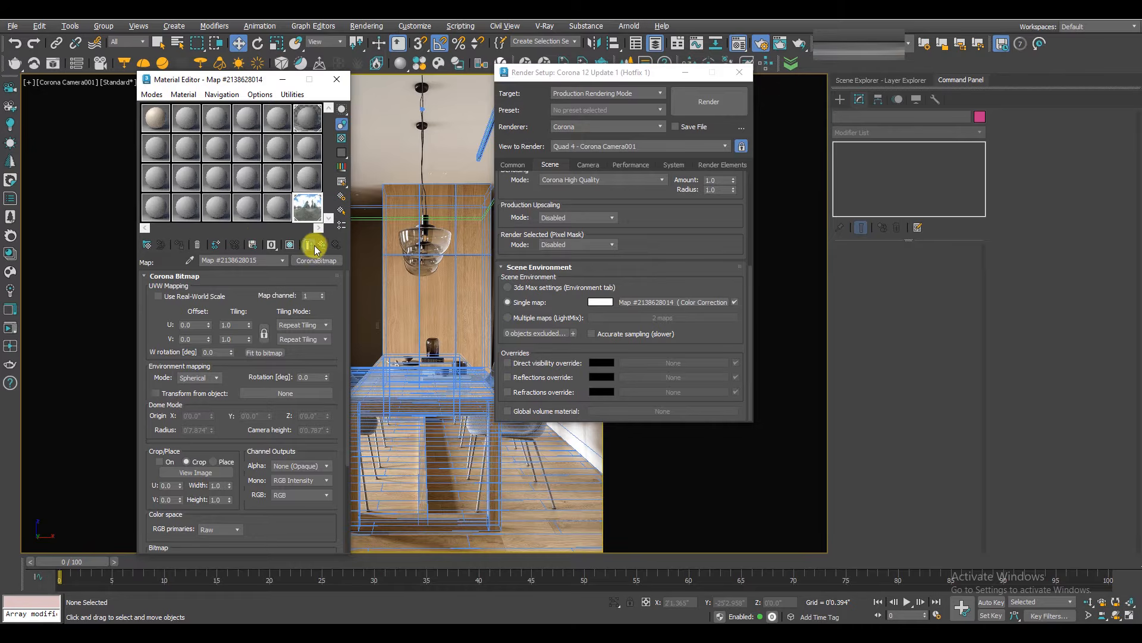
left_click(308, 244)
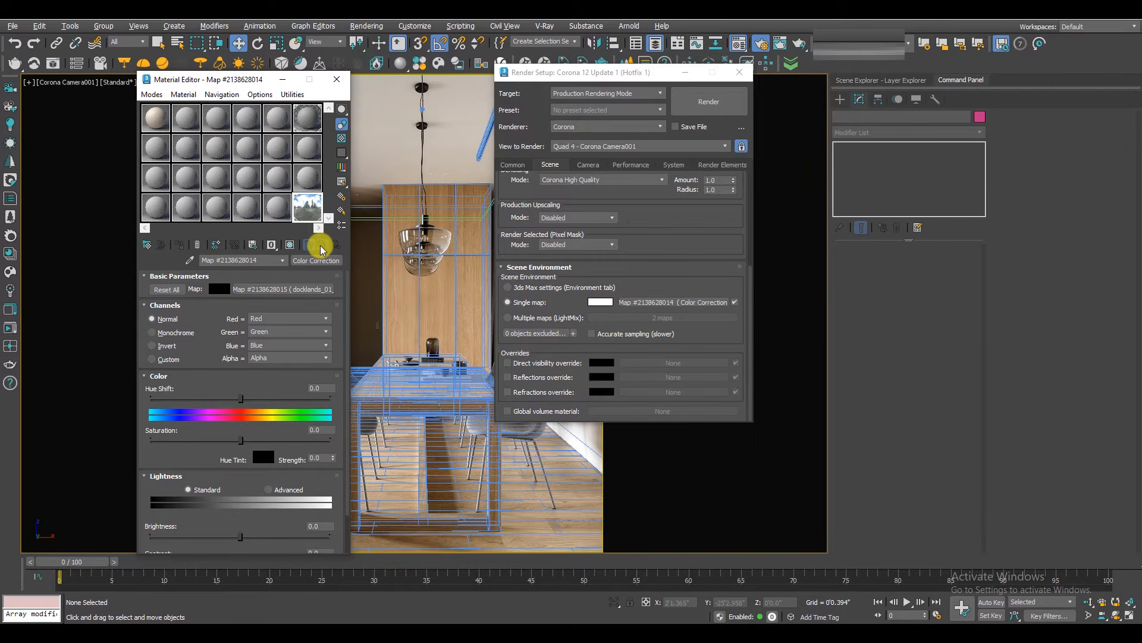
Close the Material Editor, move the Render Setup window aside and start Corona interactive rendering.
left_click(337, 79)
left_click_drag(607, 75, 467, 100)
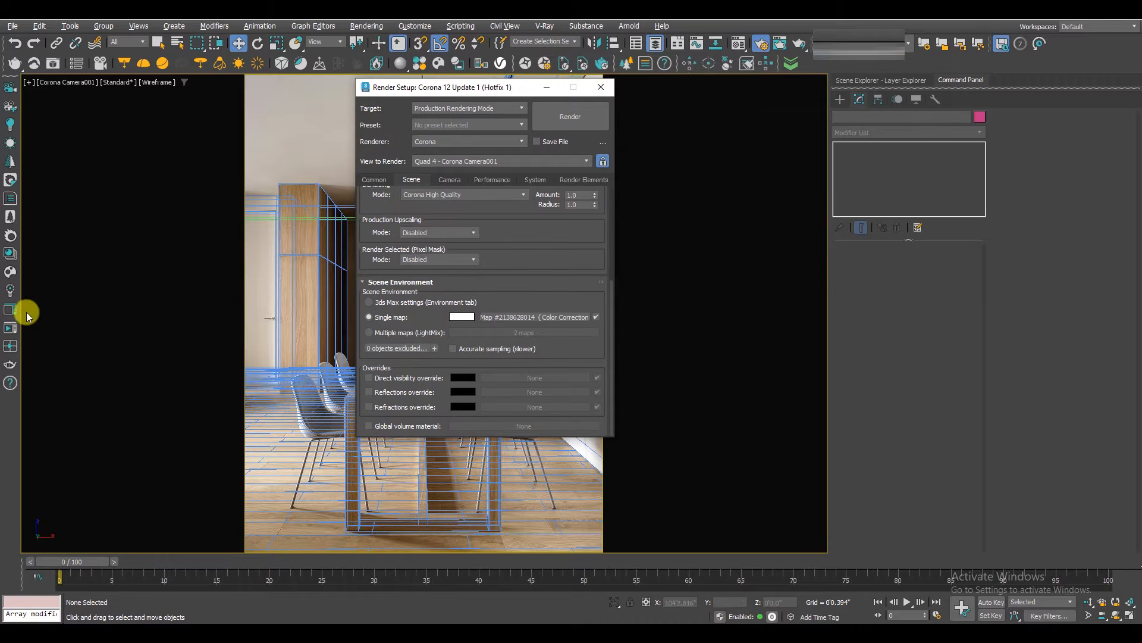
left_click(12, 326)
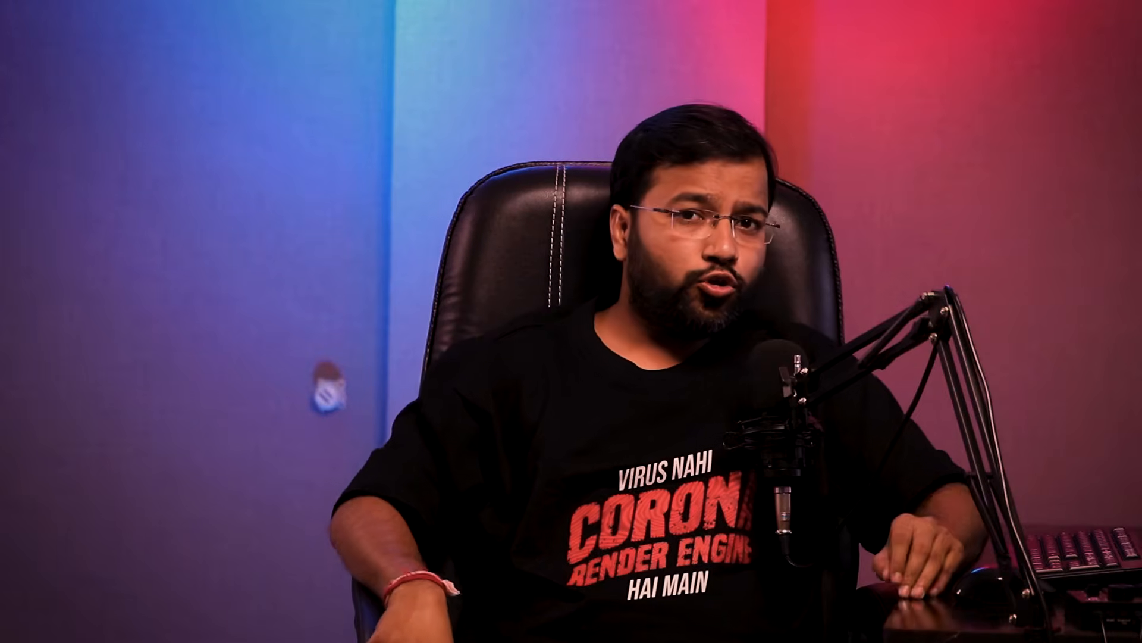
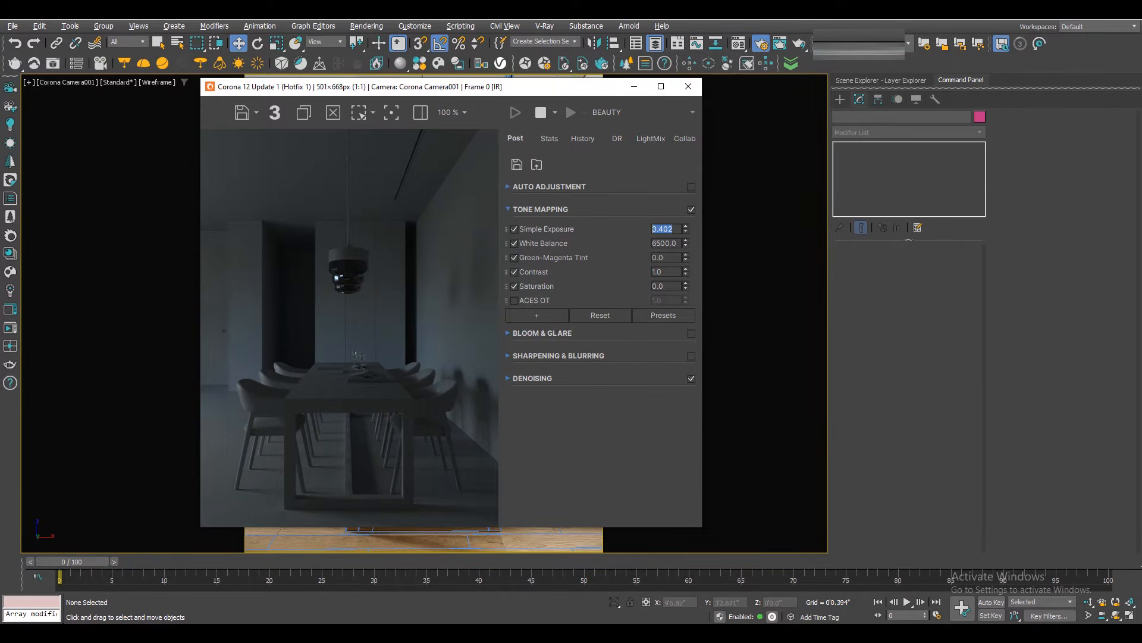
Arrange the Corona frame buffer and the reopened Material Editor side by side.
left_click_drag(492, 88, 463, 68)
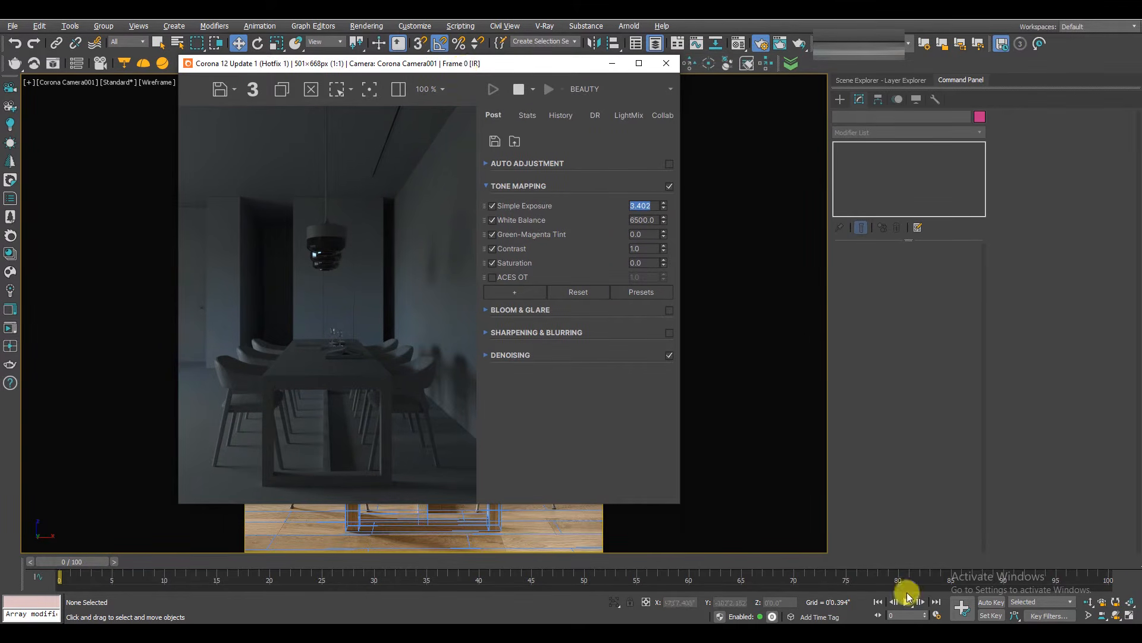
left_click(740, 42)
left_click_drag(190, 81, 728, 77)
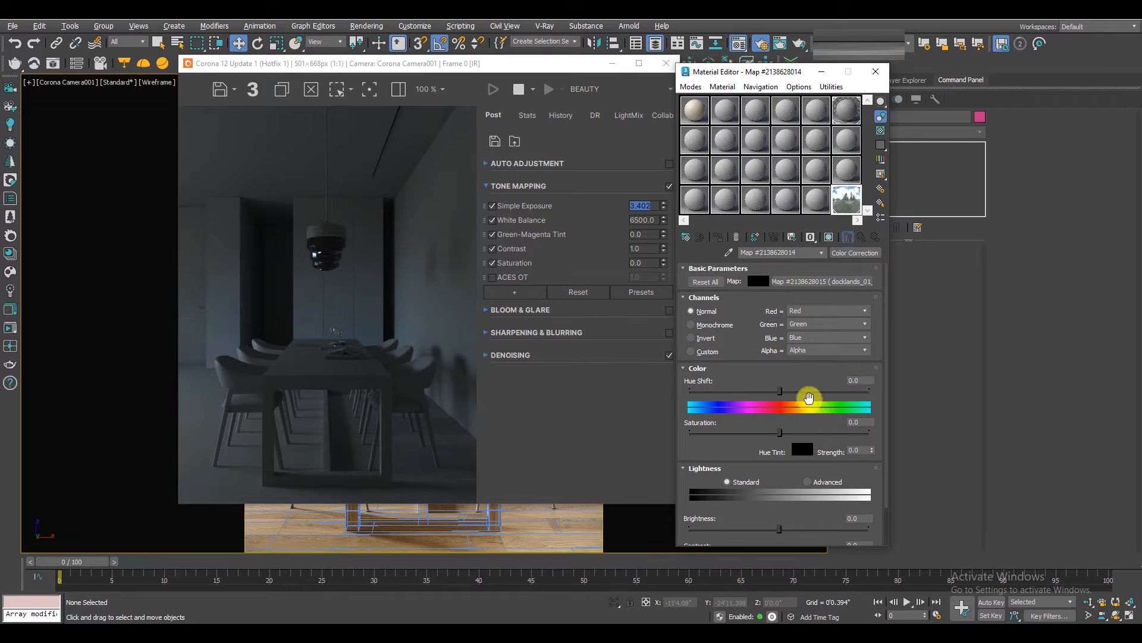
Try Color Correction saturation values of -10, -20, -30 and 0 for the HDRI, and settle on -40.
left_click(853, 422)
type("-10")
key("Return")
key("BackSpace")
type("-20")
key("Return")
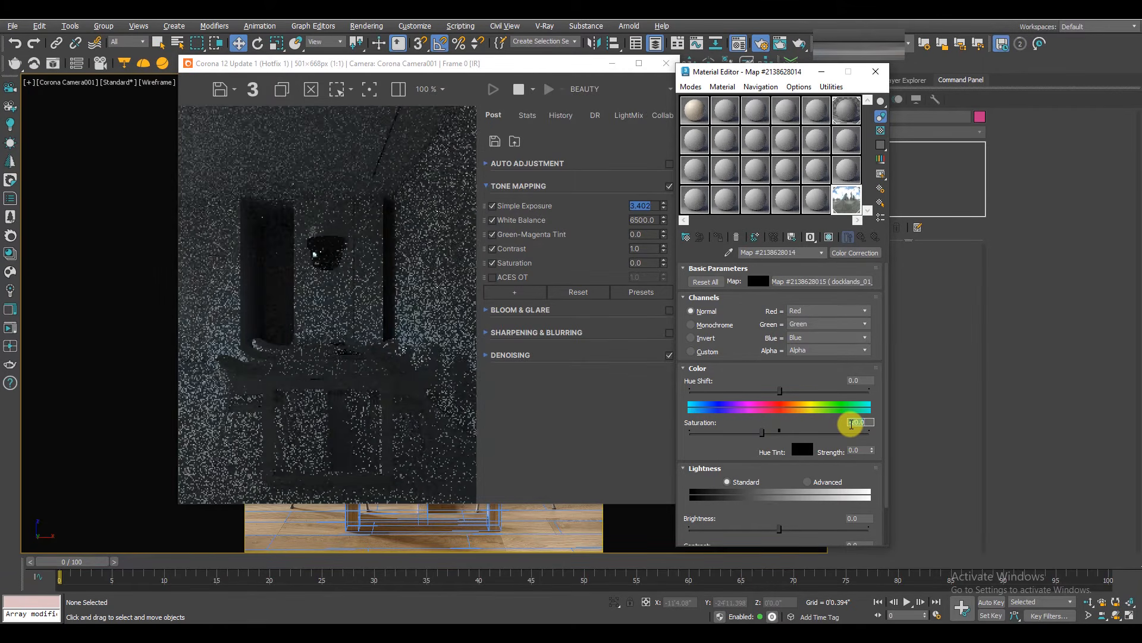
key("BackSpace")
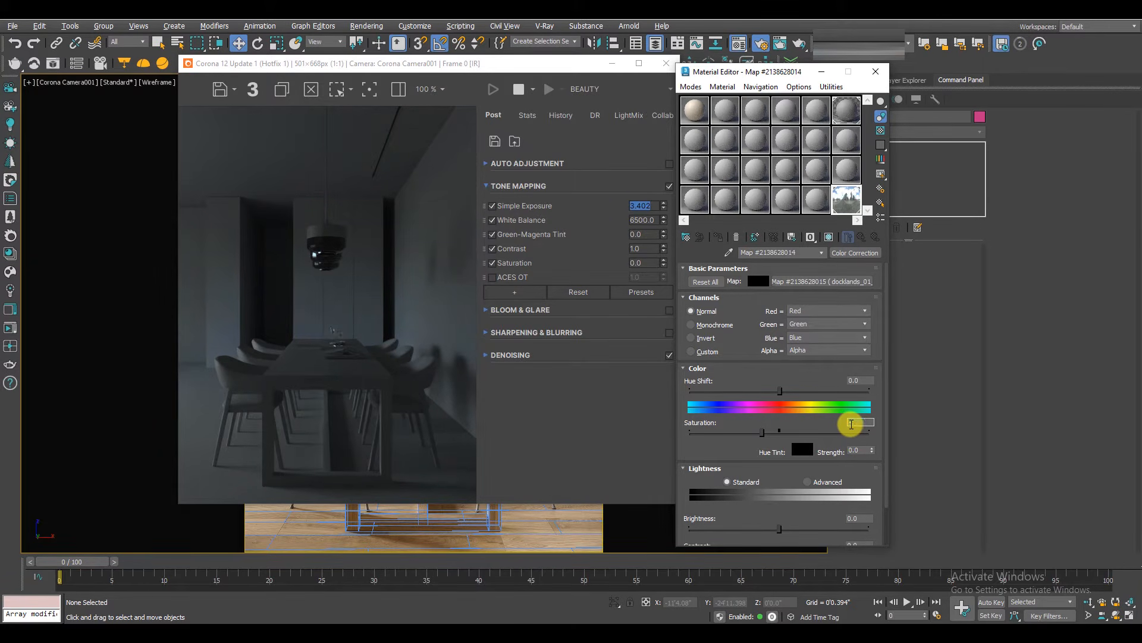
type("-30")
key("Return")
type("0")
key("Return")
type("-30")
key("Return")
key("BackSpace")
type("-40")
key("Return")
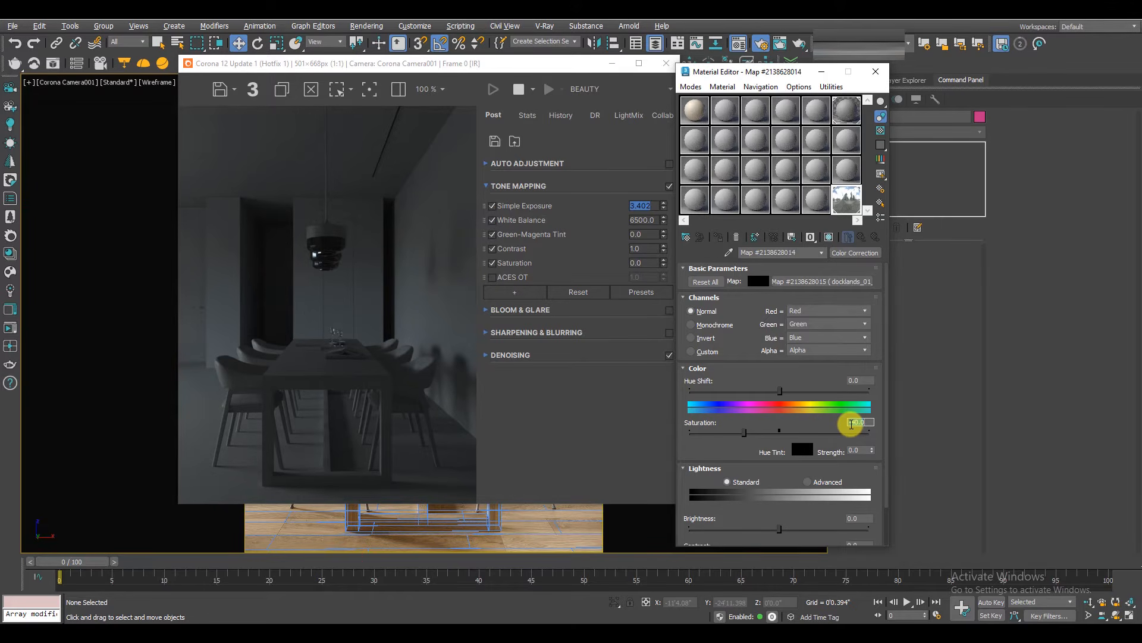
Set the docklands CoronaBitmap's environment mapping rotation to 60 degrees.
left_click(829, 281)
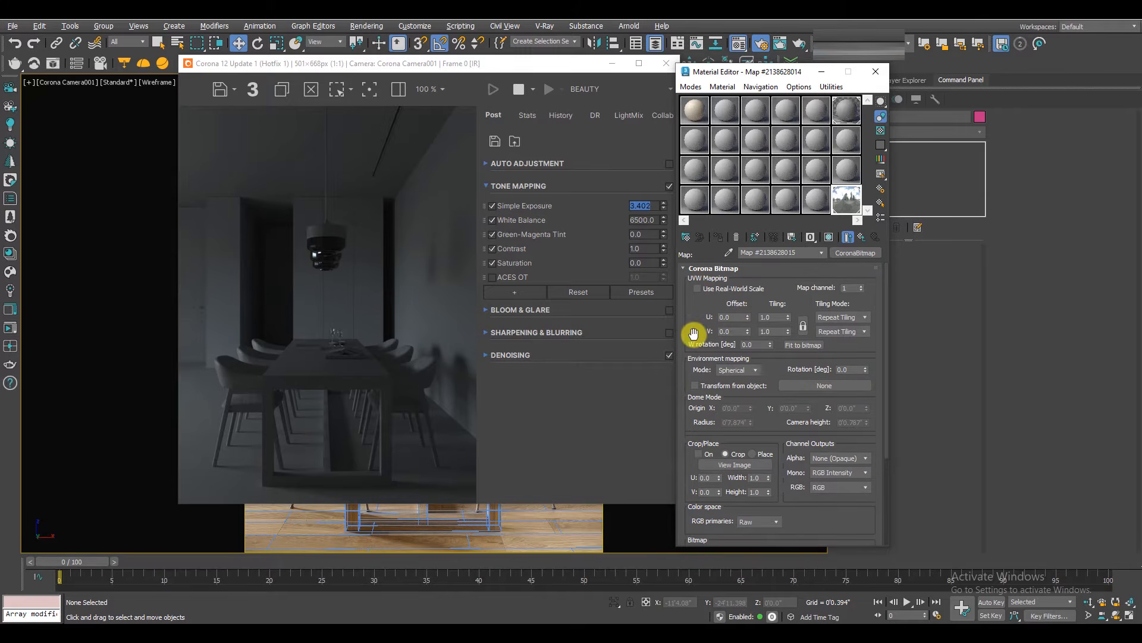
scroll(694, 327, "down", 1)
left_click(857, 351)
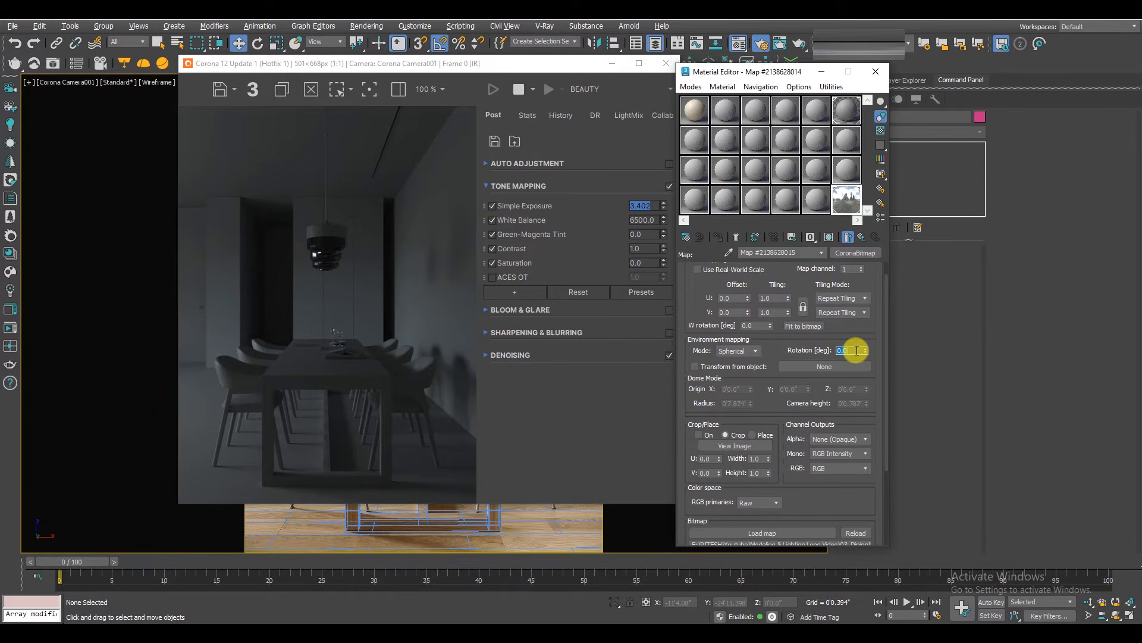
type("60")
key("Return")
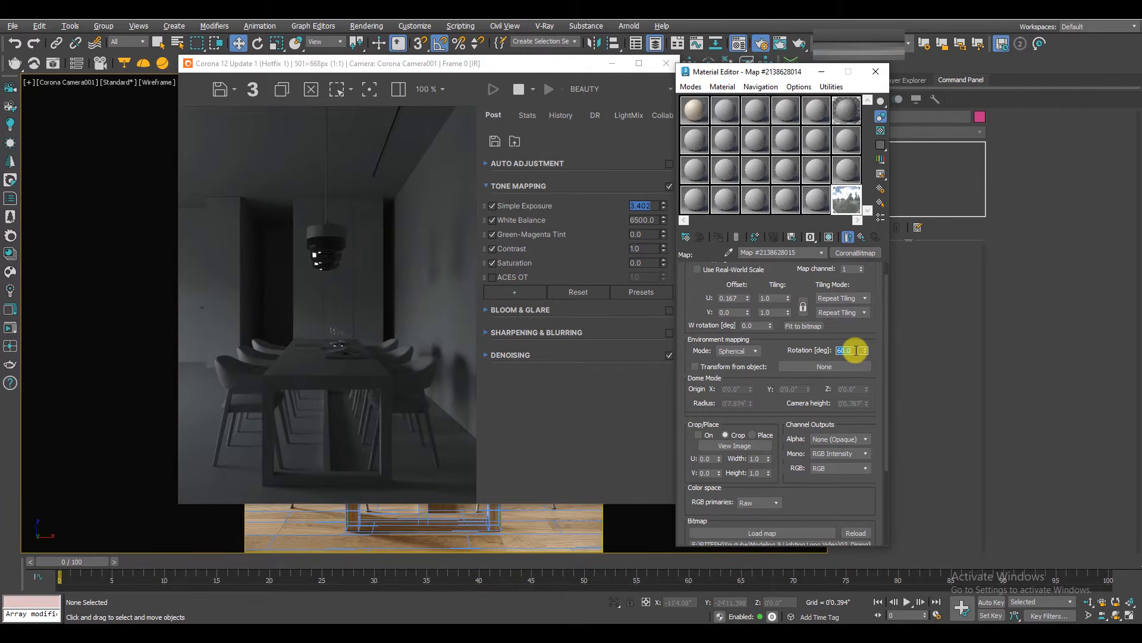
scroll(230, 463, "up", 1)
scroll(224, 465, "down", 1)
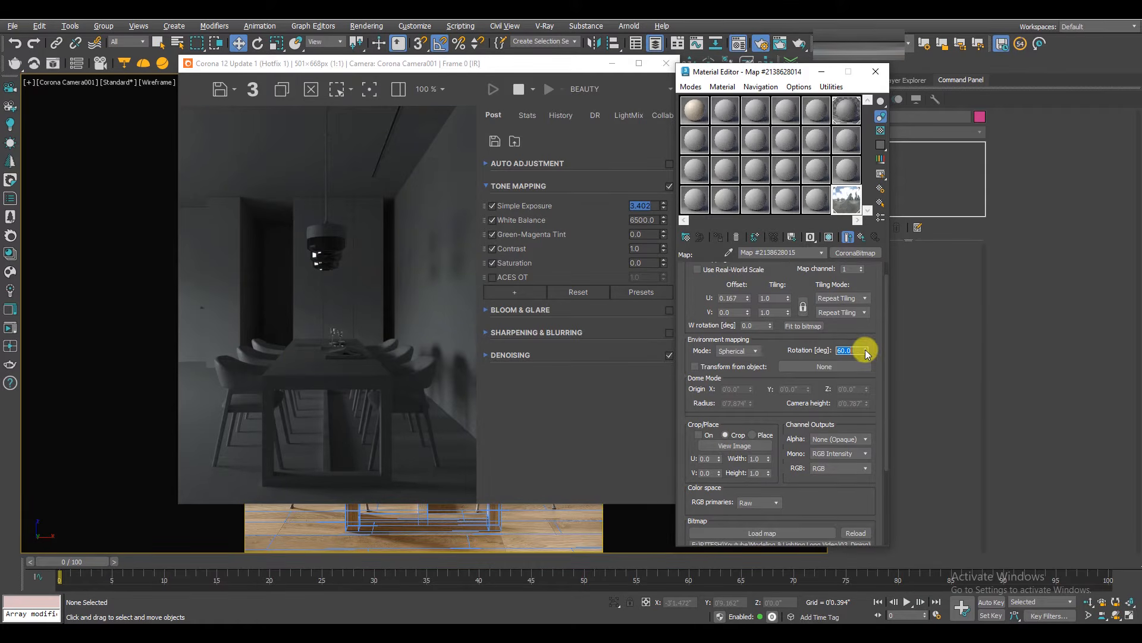
Try environment mapping rotations of 90, -90, 0 and 120 degrees for the docklands CoronaBitmap.
type("90")
key("Return")
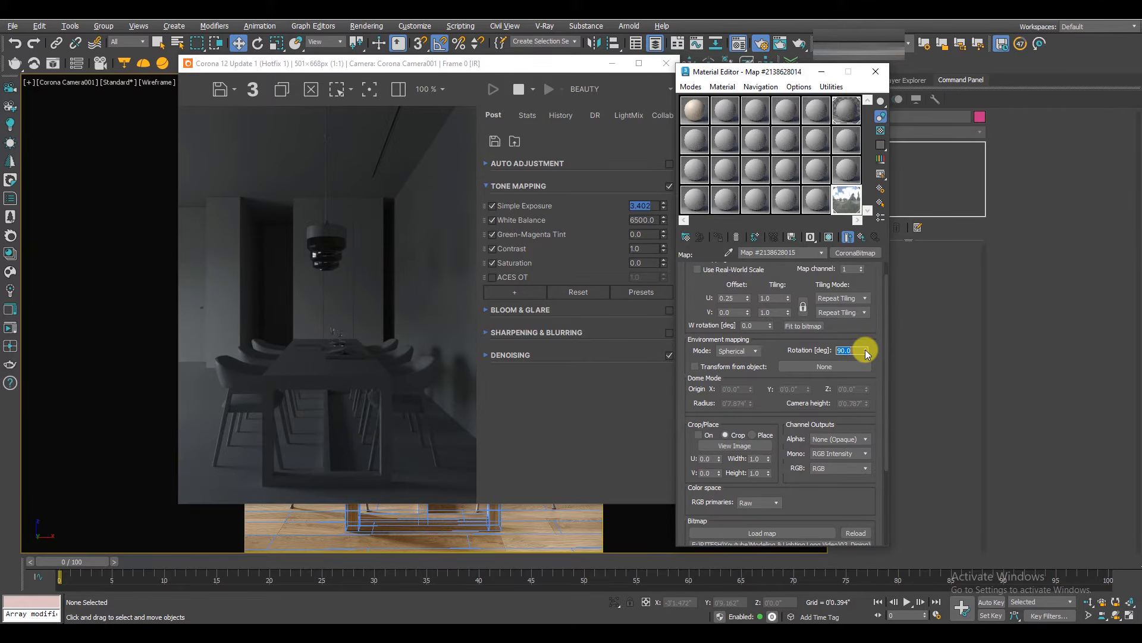
type("-90")
key("Return")
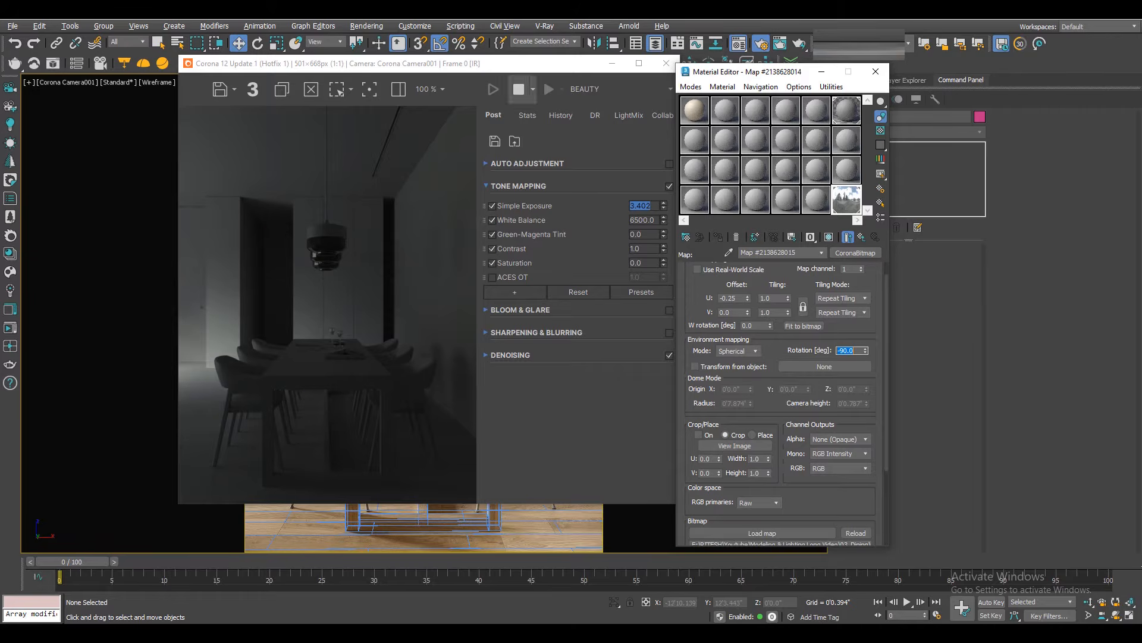
left_click_drag(387, 63, 328, 64)
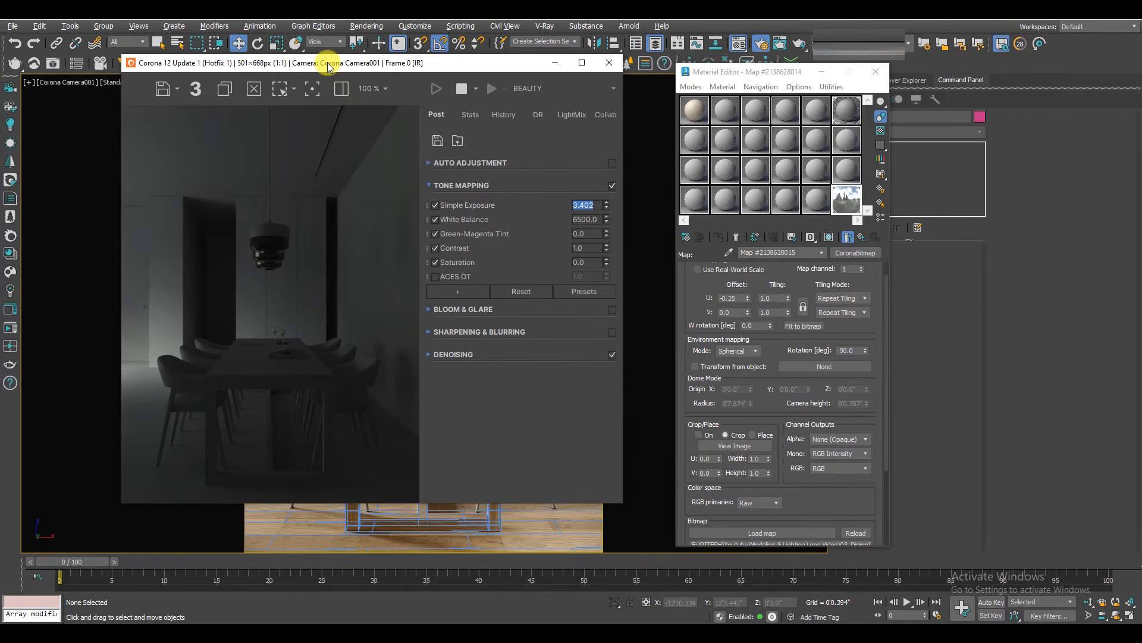
double_click(856, 350)
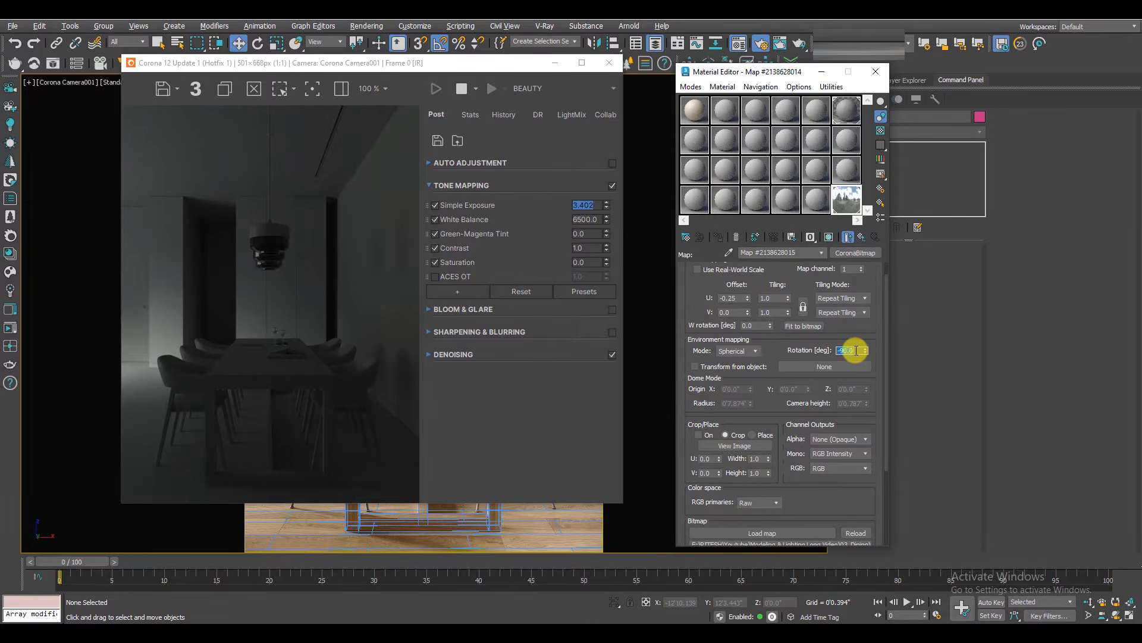
type("0")
key("Return")
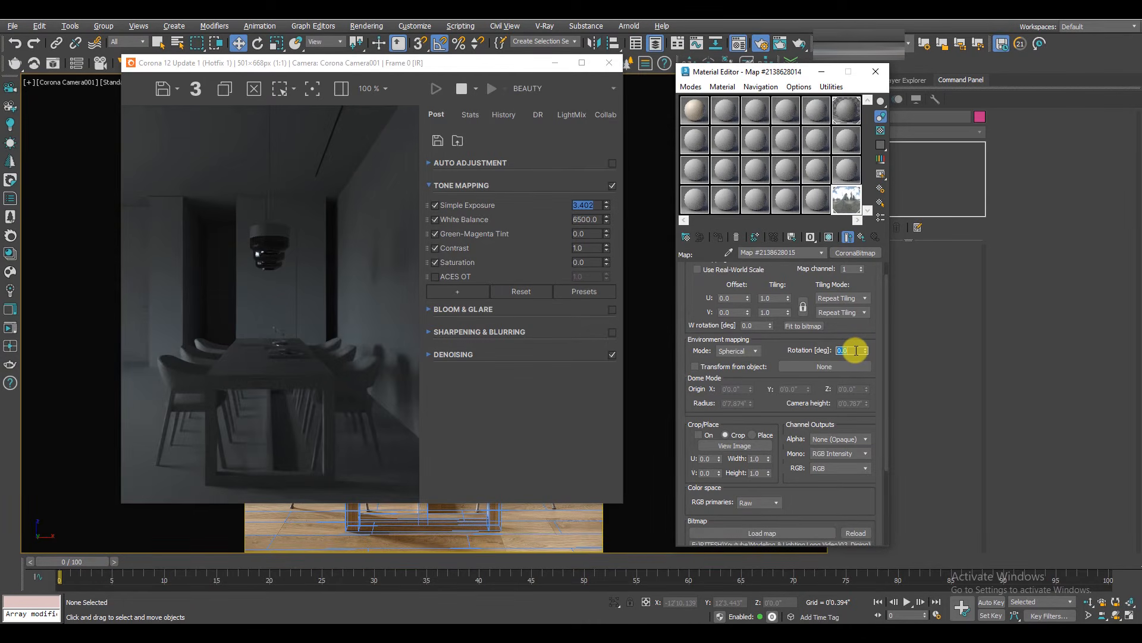
type("120")
key("Return")
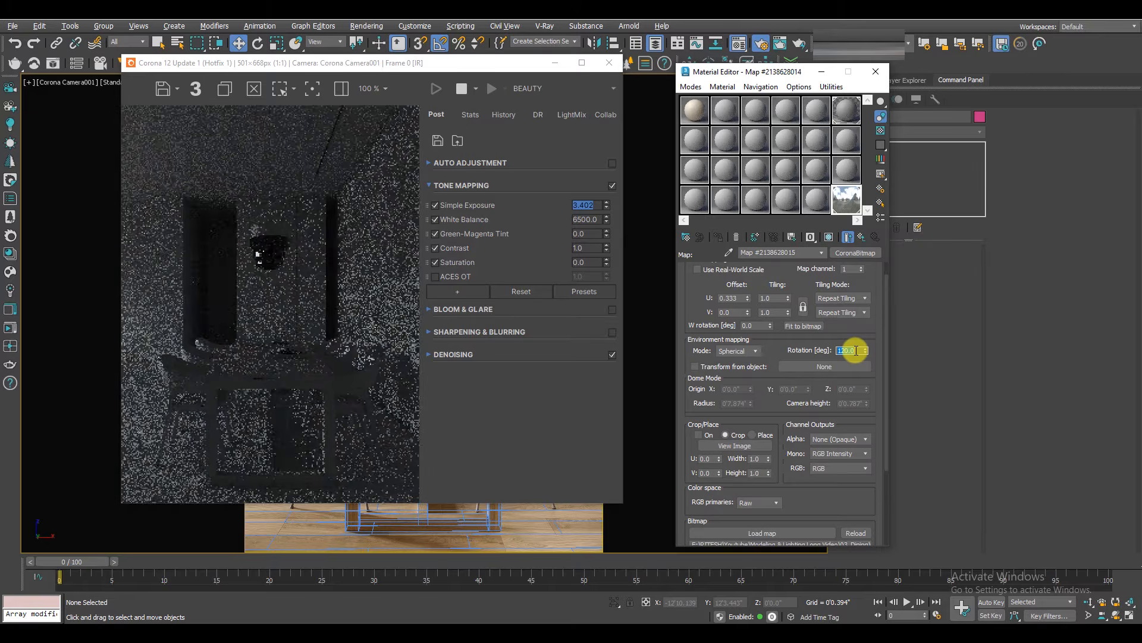
Compare environment rotations of -90 and -120 degrees, settle on -120, and check the render against the reference photo.
type("-")
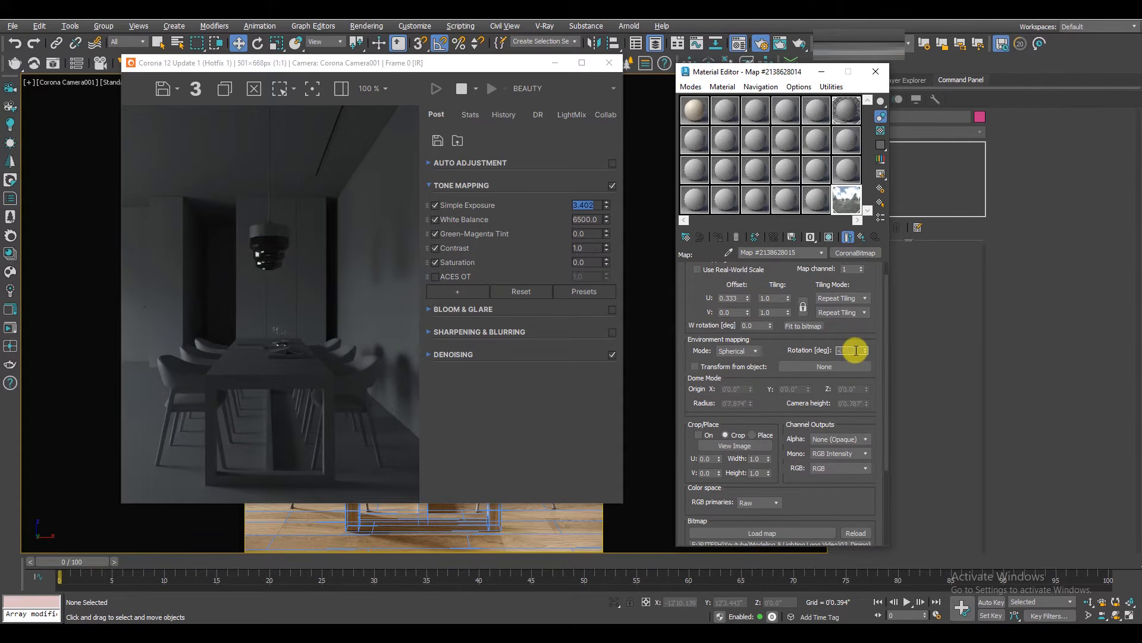
type("90")
key("Return")
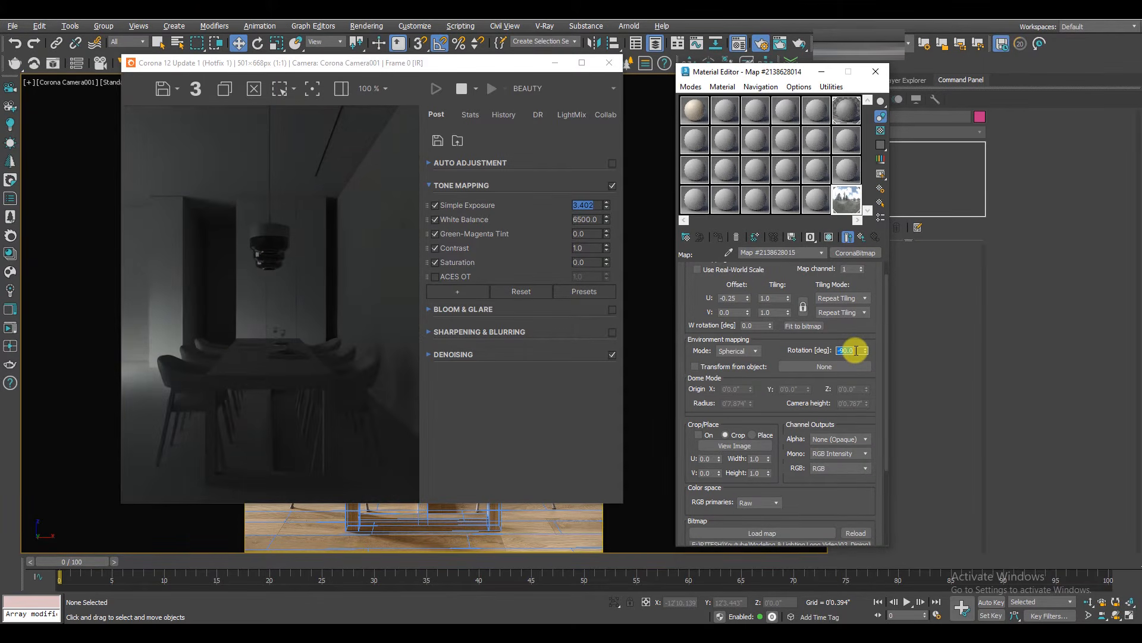
type("-120")
key("Return")
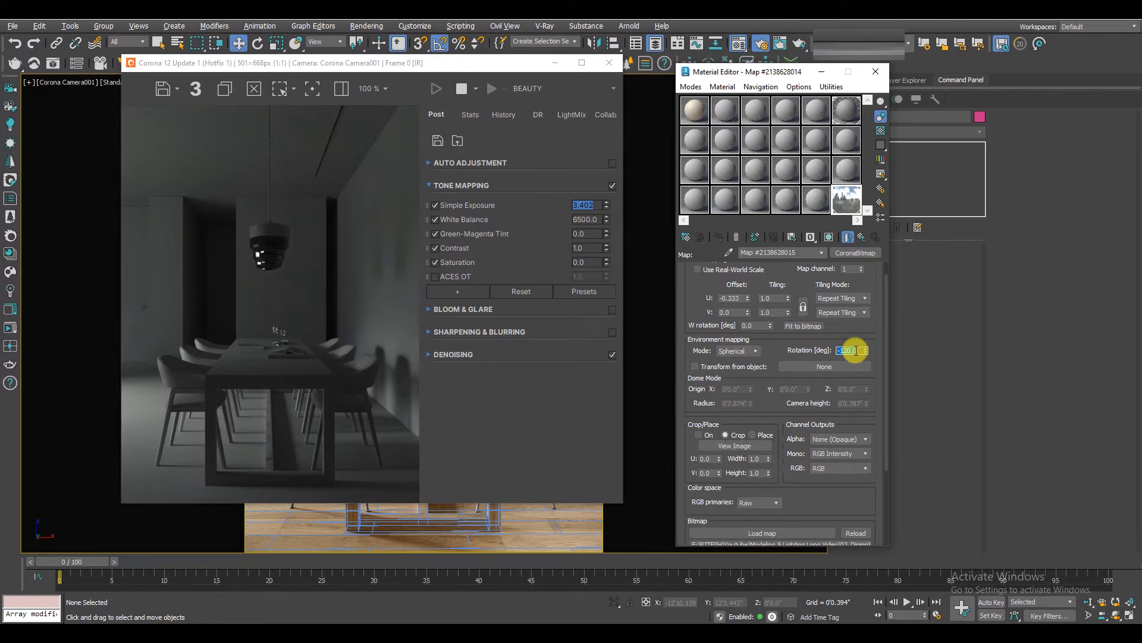
type("-90")
key("Return")
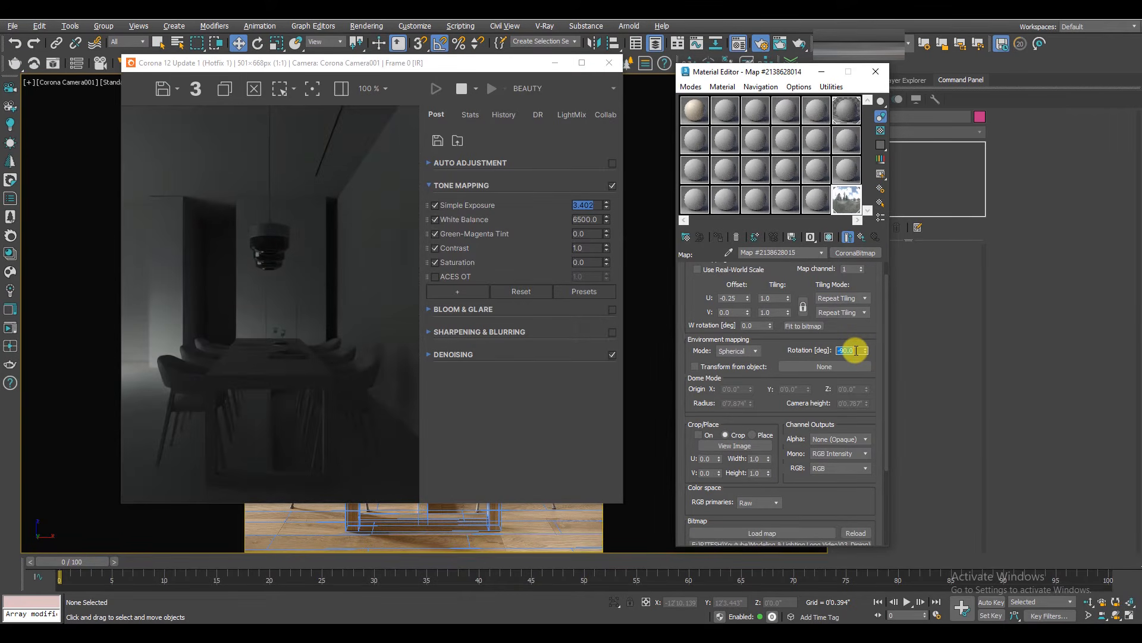
type("-120")
key("Return")
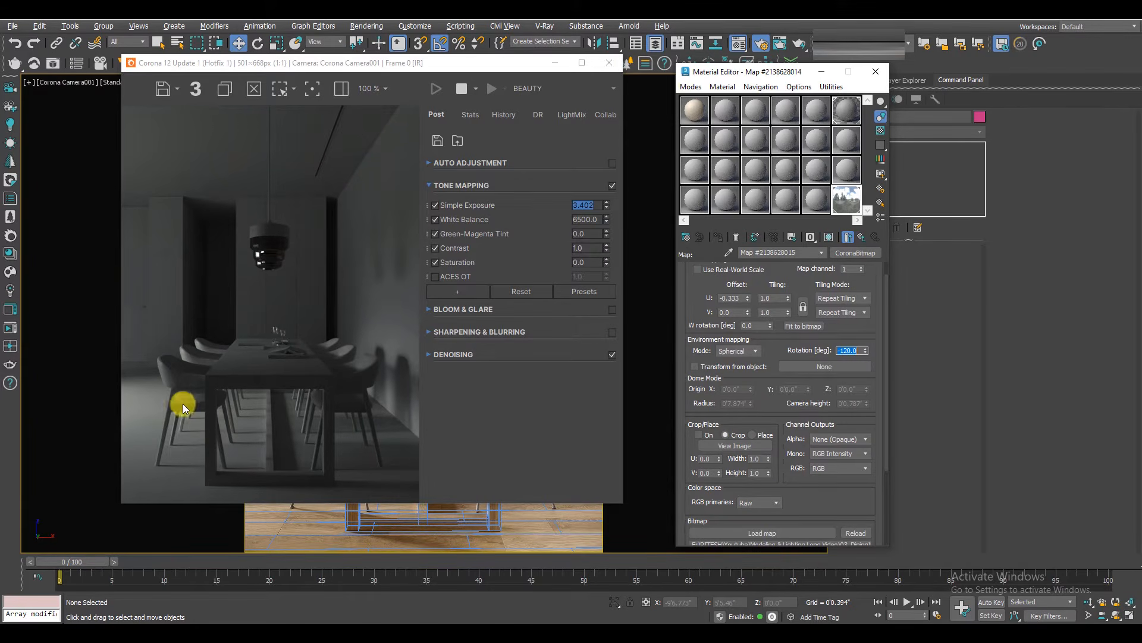
left_click_drag(357, 69, 700, 83)
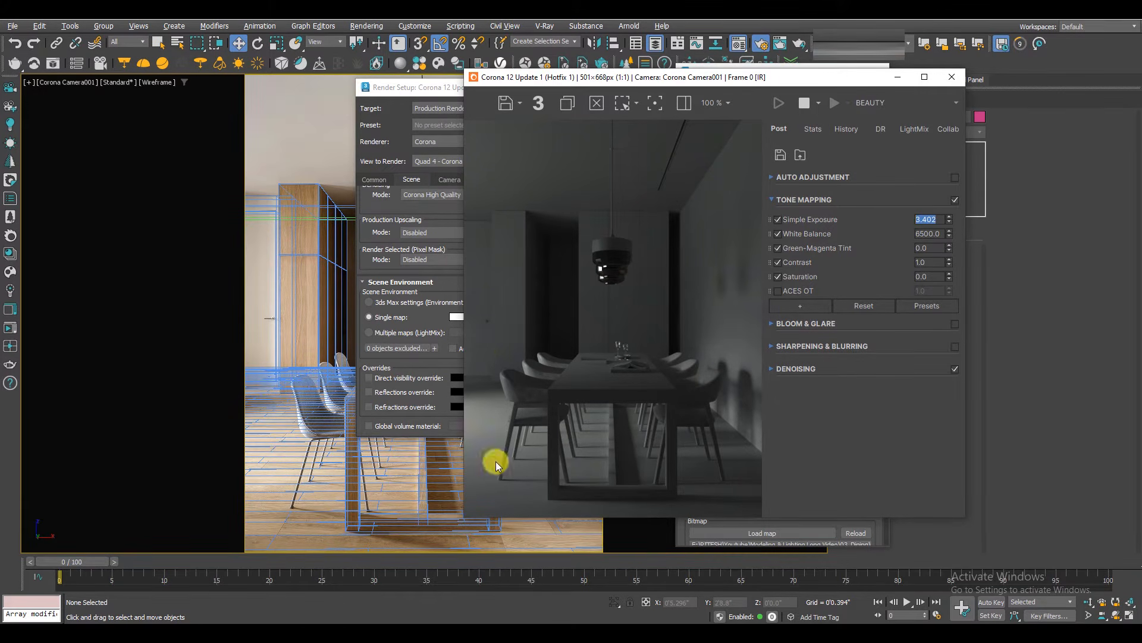
left_click_drag(720, 82, 455, 84)
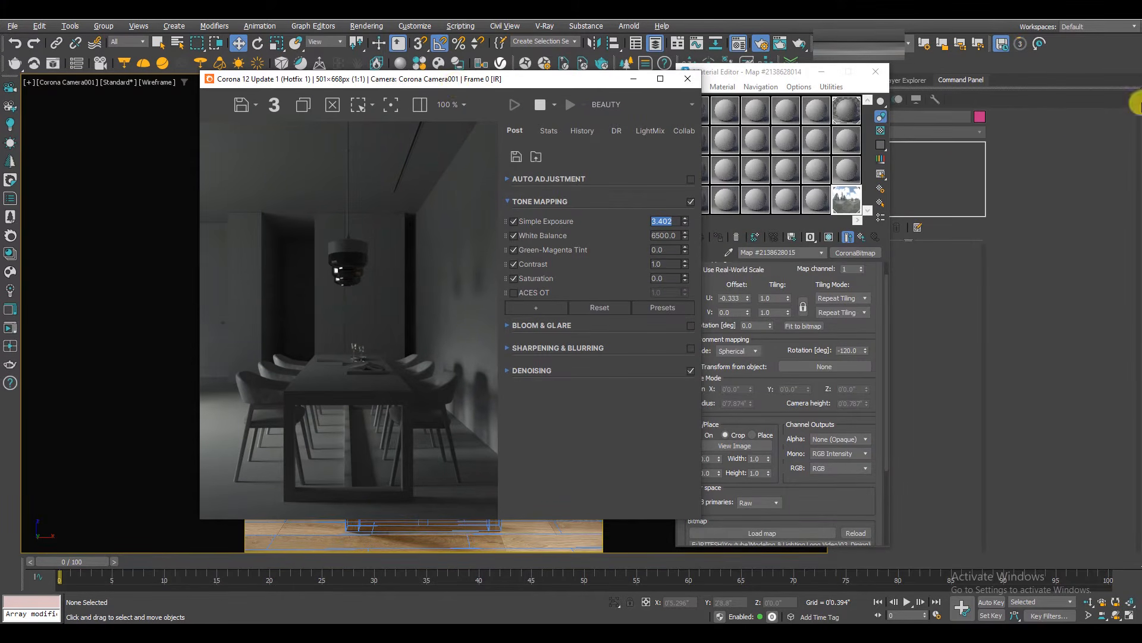
Test the HDRI bitmap's Output Amount at 3 and restore it to 1.
left_click(848, 211)
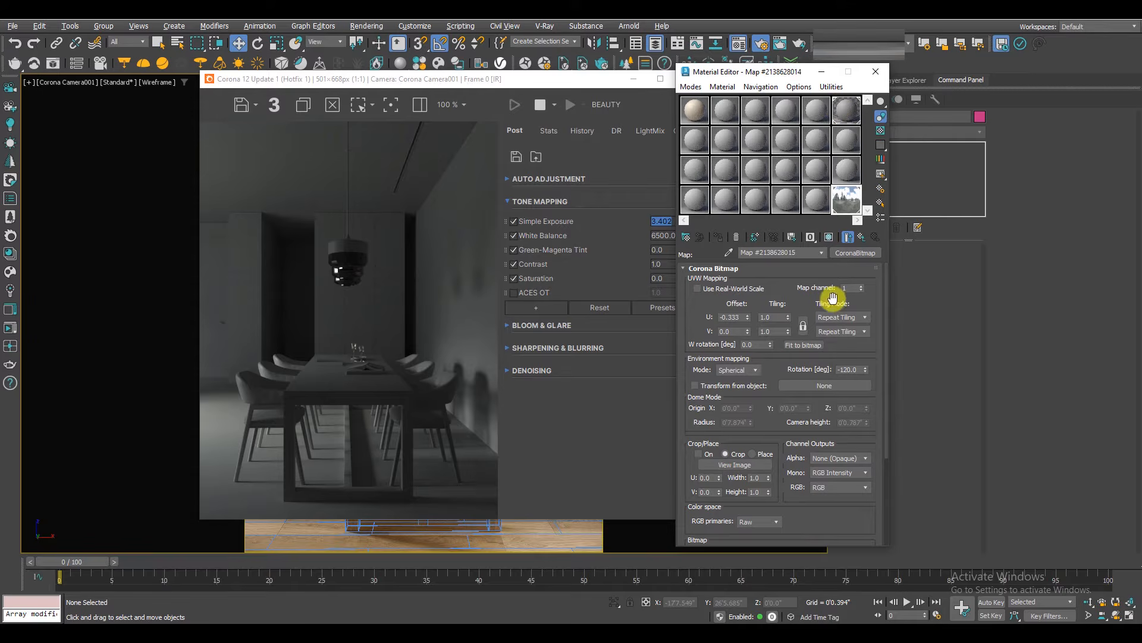
left_click(713, 269)
left_click(708, 281)
left_click(853, 287)
type("3")
key("Return")
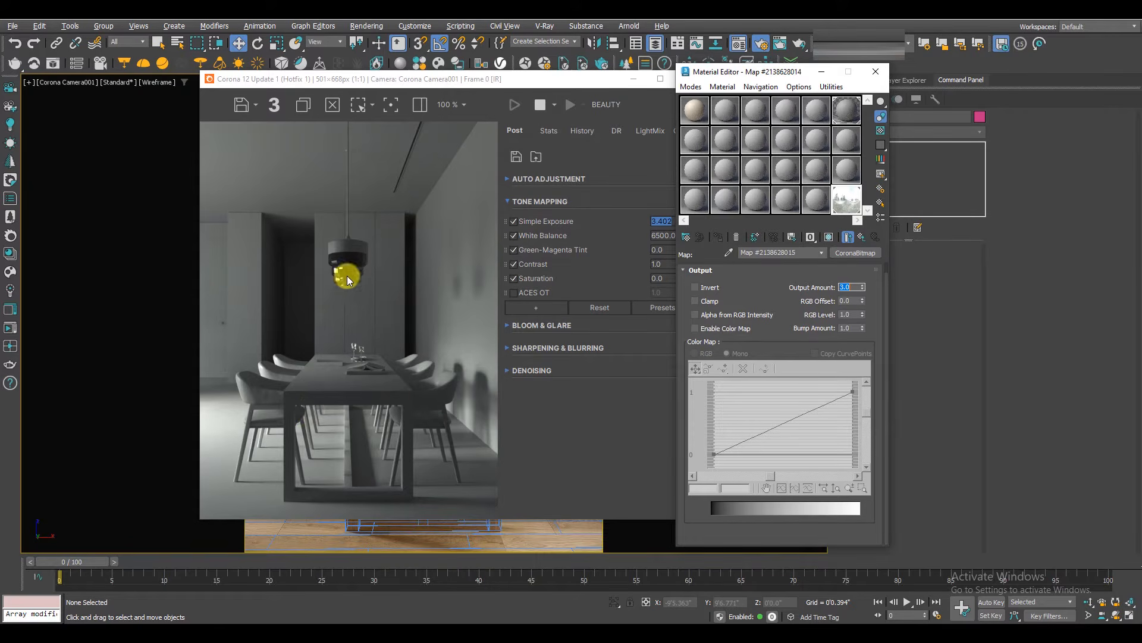
scroll(347, 277, "up", 2)
scroll(347, 269, "down", 2)
type("1")
key("Return")
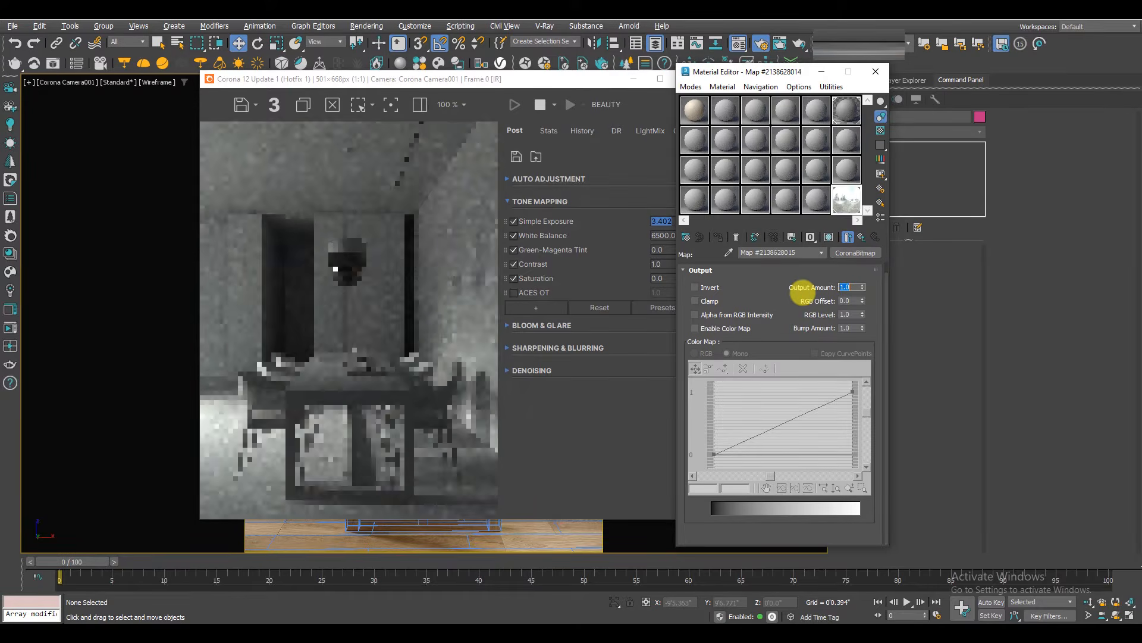
Close the Material Editor and Render Setup windows and show the room's exterior window opening in a maximized Perspective view.
left_click(874, 74)
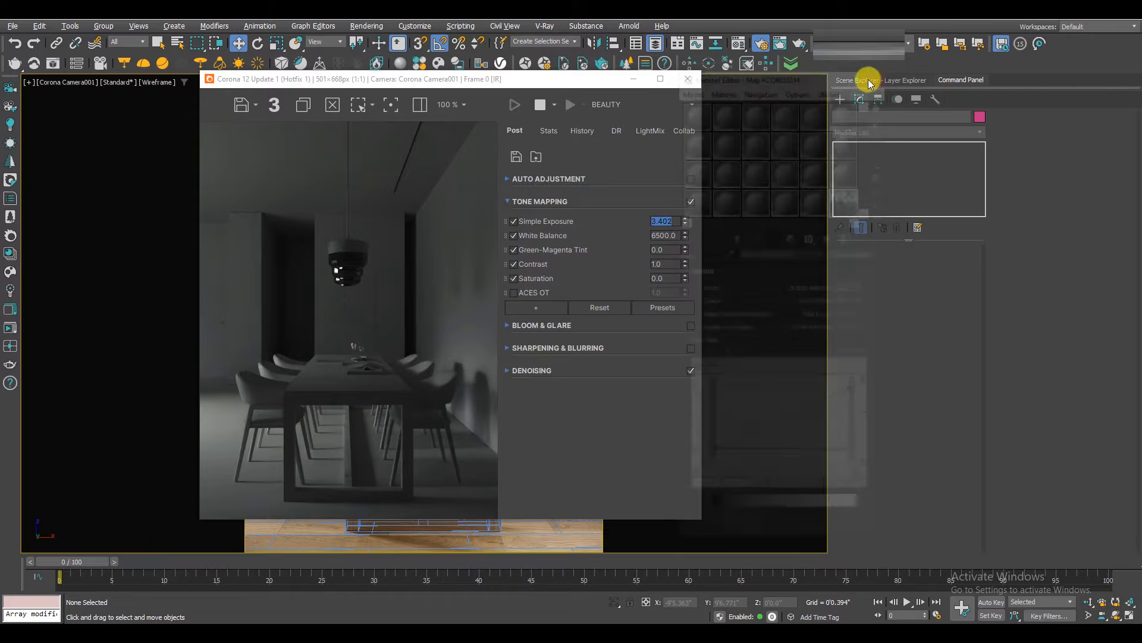
left_click_drag(552, 83, 860, 96)
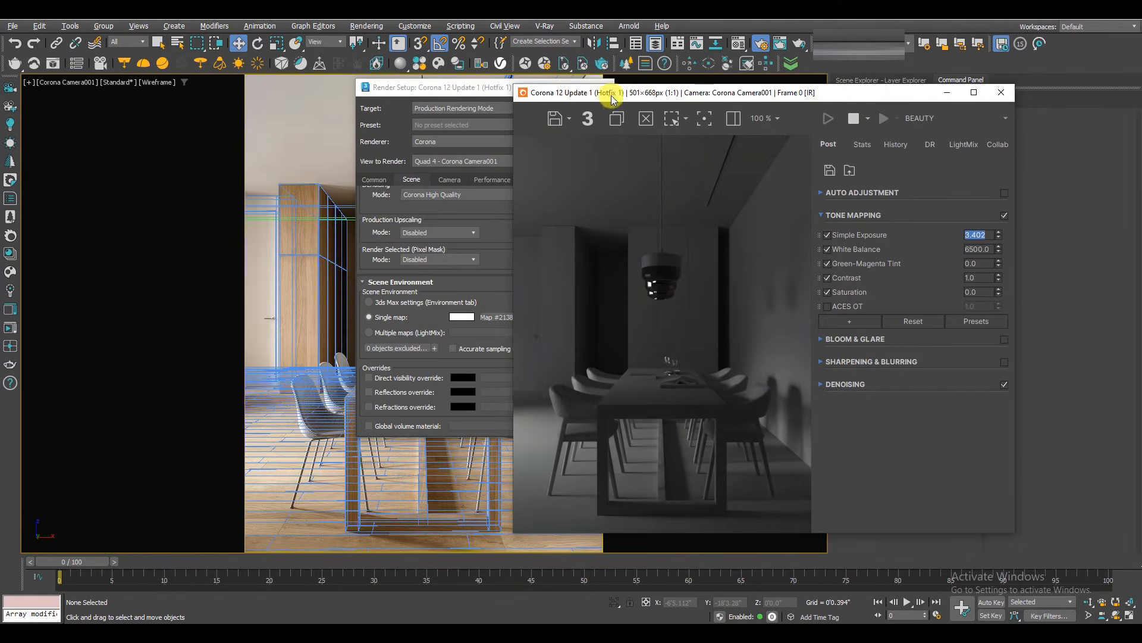
left_click(459, 86)
left_click_drag(704, 100, 543, 305)
left_click(840, 100)
key("alt+w")
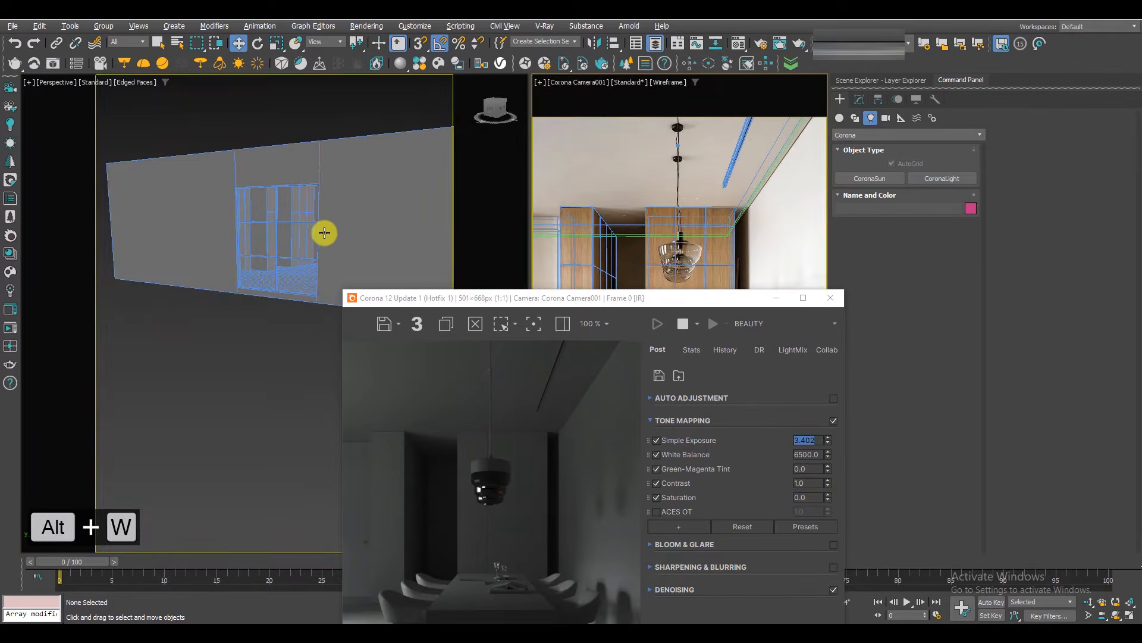
key("alt+w")
scroll(461, 243, "up", 3)
middle_click_drag(460, 243, 477, 257, "alt")
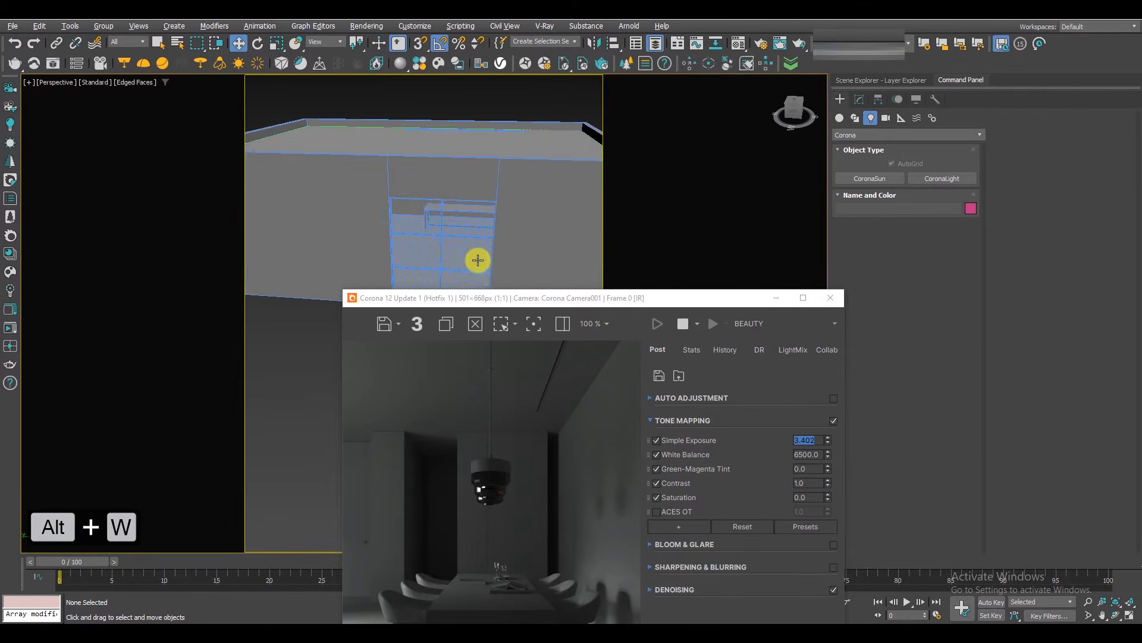
Draw a rectangular Corona light about 4'11.92" wide and 4'3.162" high on the exterior wall, over the window opening.
left_click_drag(581, 295, 626, 310)
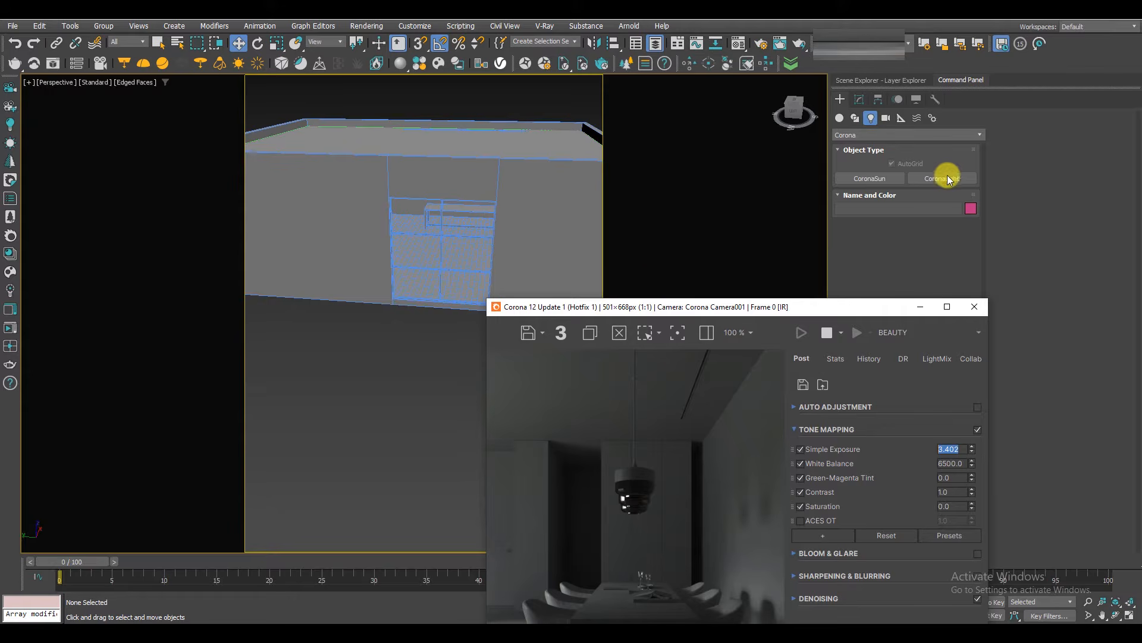
left_click(879, 179)
left_click_drag(874, 303, 847, 368)
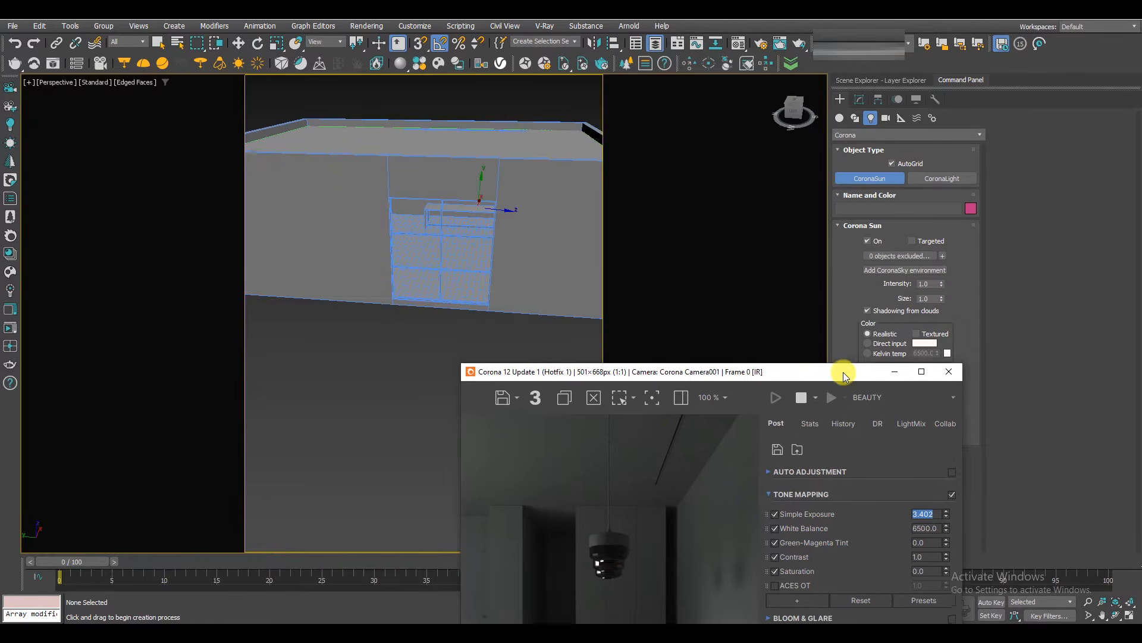
left_click(944, 175)
left_click(883, 339)
left_click(891, 336)
left_click_drag(382, 195, 446, 248)
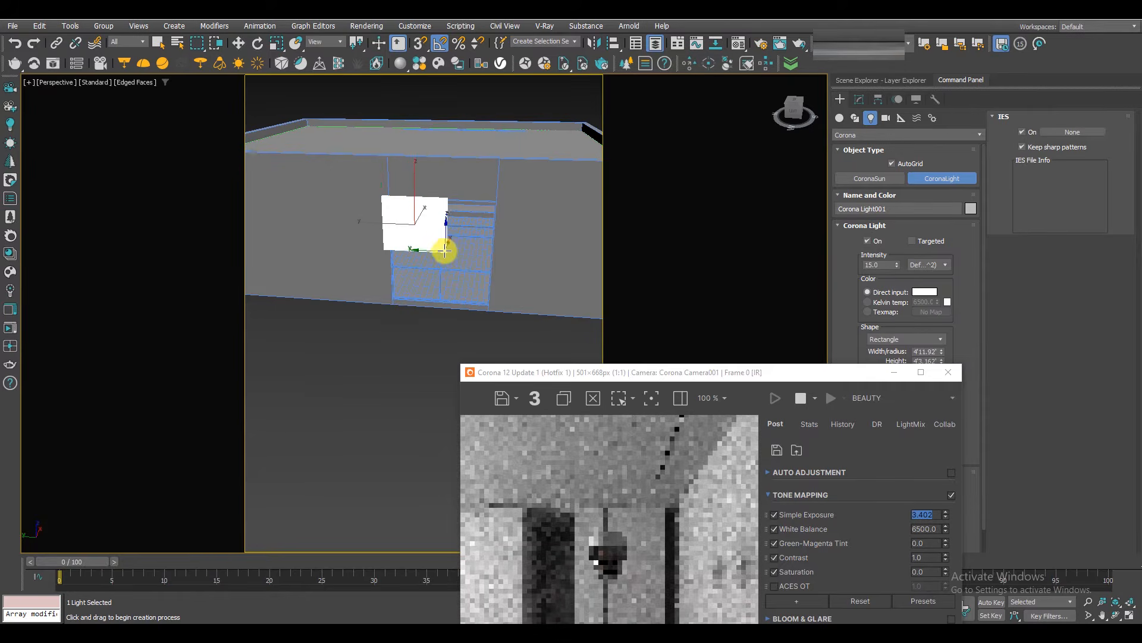
Move the Corona light outward from the exterior wall and place the frame buffer beside the Perspective view.
key("w")
middle_click_drag(408, 204, 396, 209, "alt")
left_click_drag(441, 217, 416, 219)
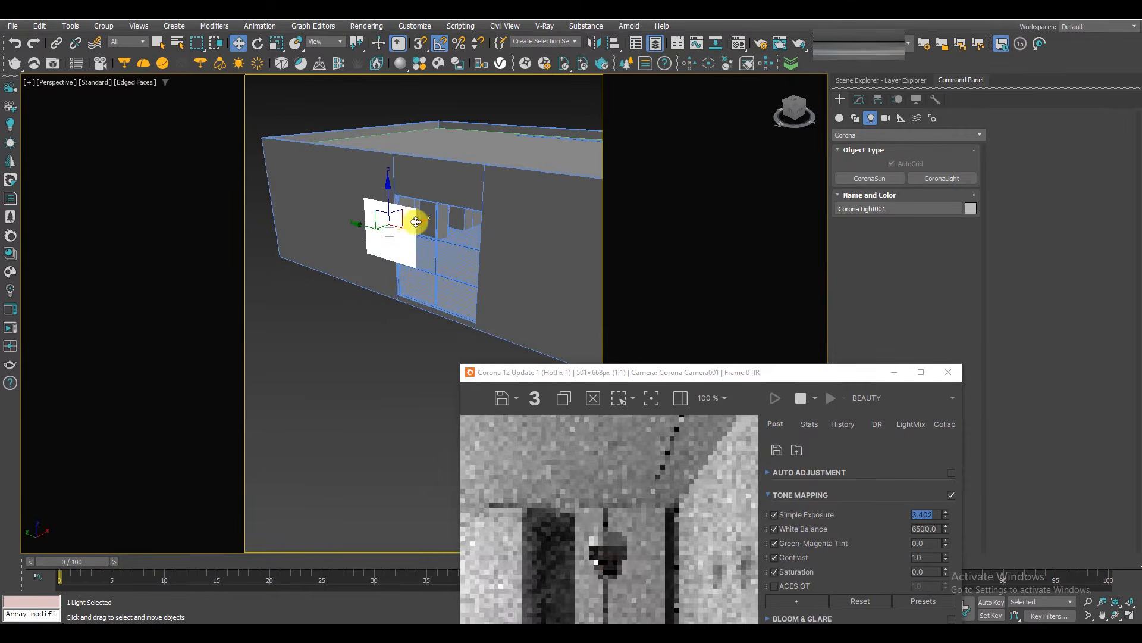
left_click_drag(665, 371, 347, 194)
key("alt+w")
left_click_drag(458, 195, 877, 153)
key("shift+z")
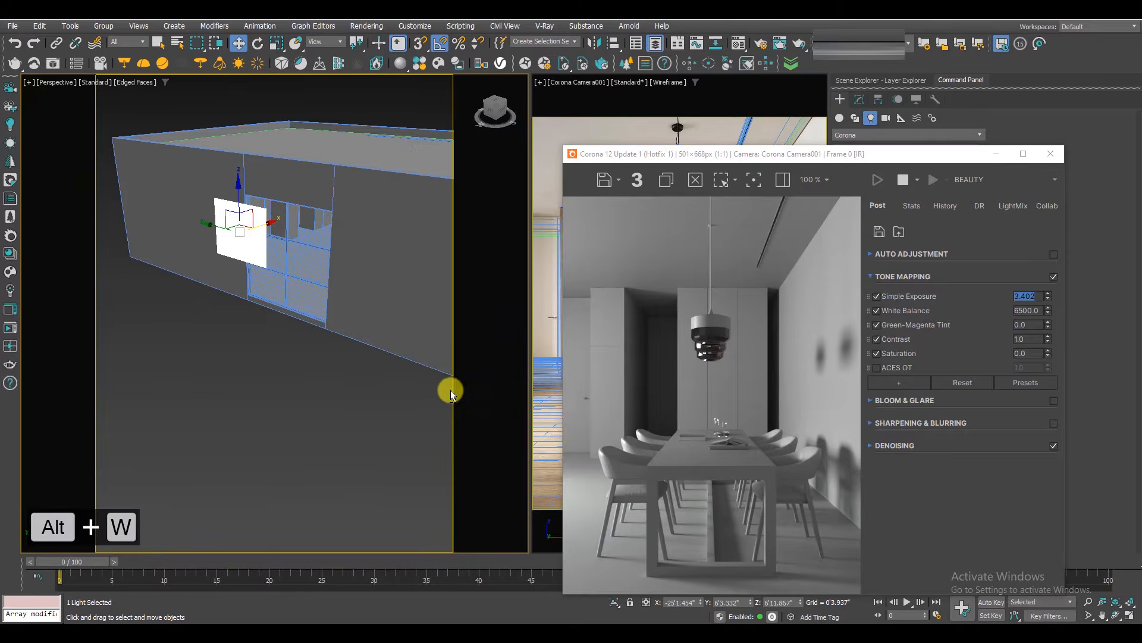
Return to the camera view and make the selected Corona light targeted.
key("c")
left_click_drag(649, 160, 385, 113)
left_click(859, 99)
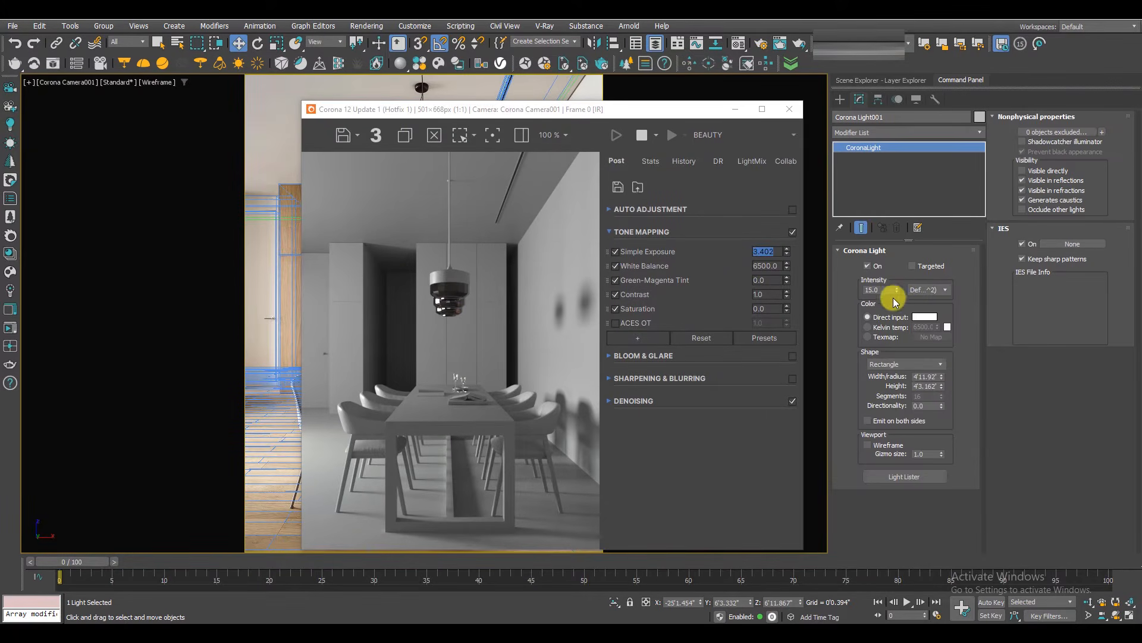
left_click(926, 265)
Select the light's target and align it to the dining table, pivot point to pivot point on X, Y and Z.
left_click_drag(580, 112, 871, 110)
right_click(384, 295)
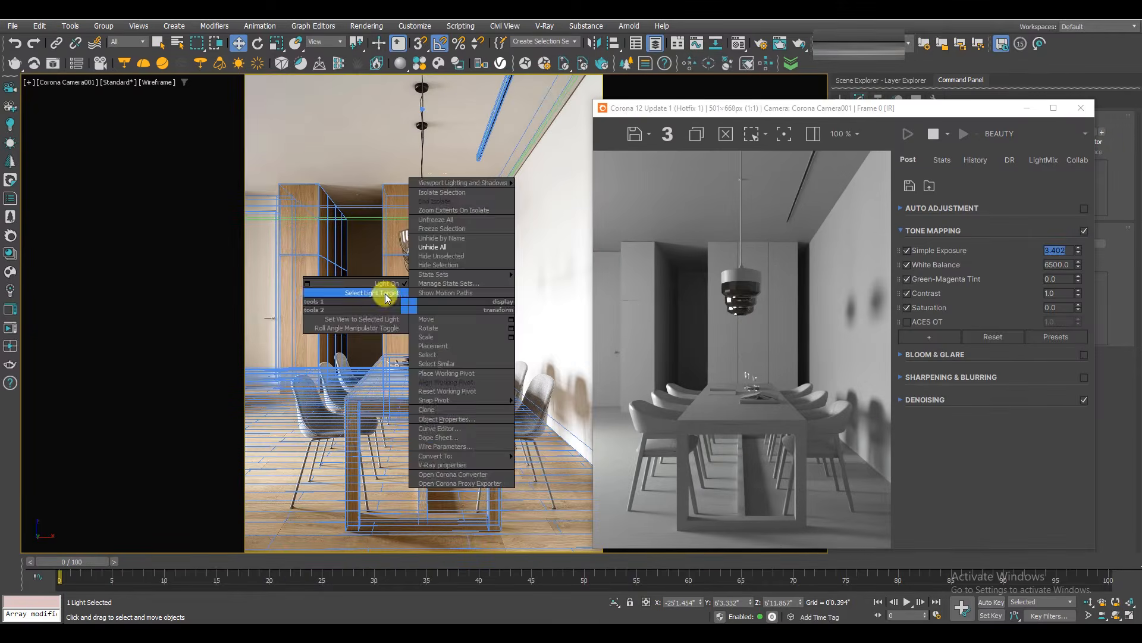
key("alt+a")
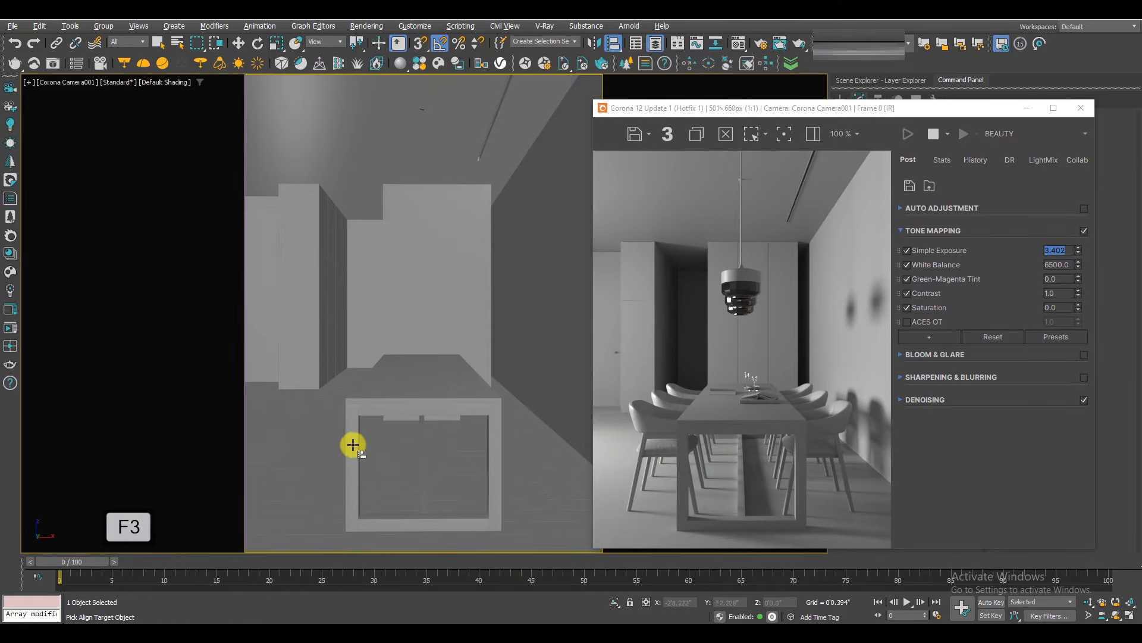
left_click(354, 458)
left_click(574, 278)
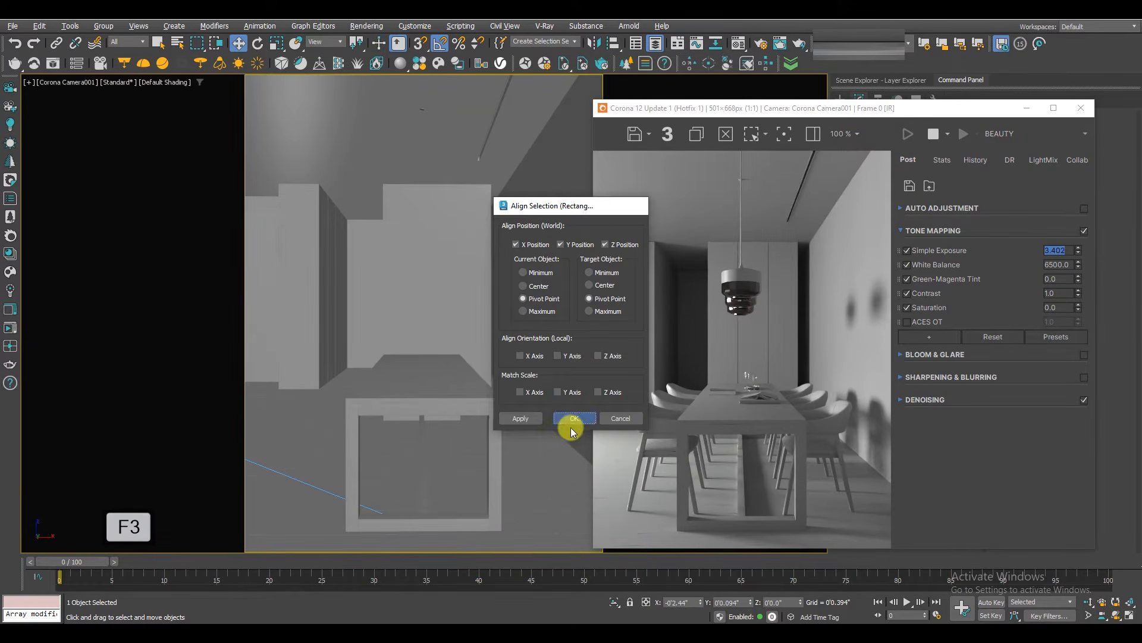
left_click(576, 420)
Reselect the Corona light and show it in front of the window opening in the Perspective view.
right_click(395, 257)
left_click(355, 239)
key("alt+w")
middle_click(274, 274)
middle_click_drag(275, 275, 305, 279, "alt")
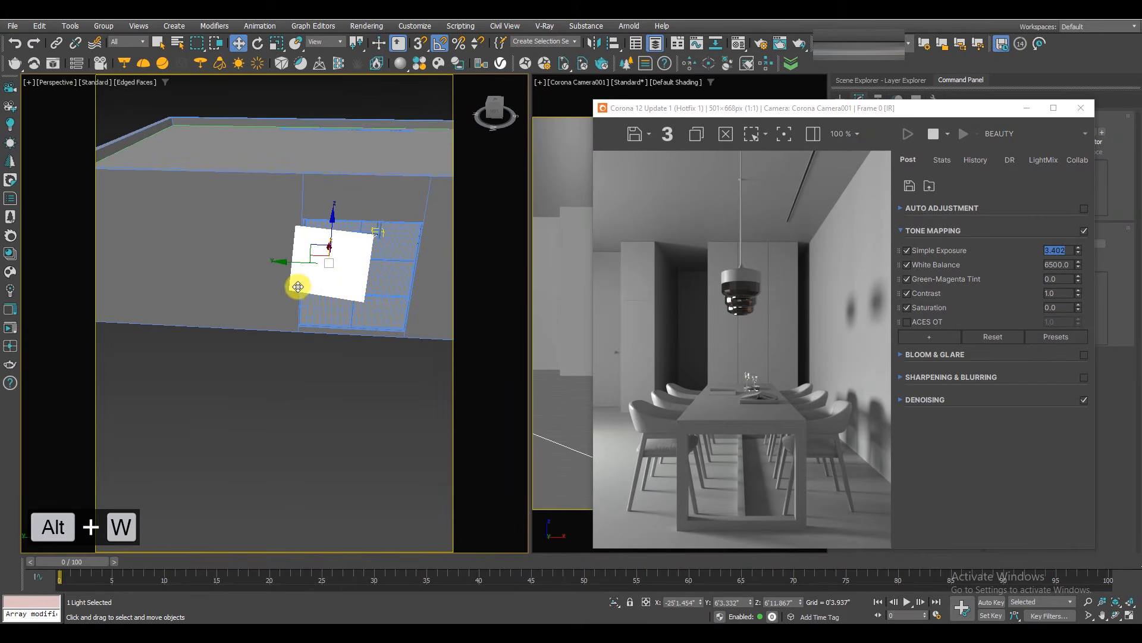
Inspect the shadows around the table in the render and compare the lighting with the Corona light off and on.
left_click_drag(813, 109, 528, 46)
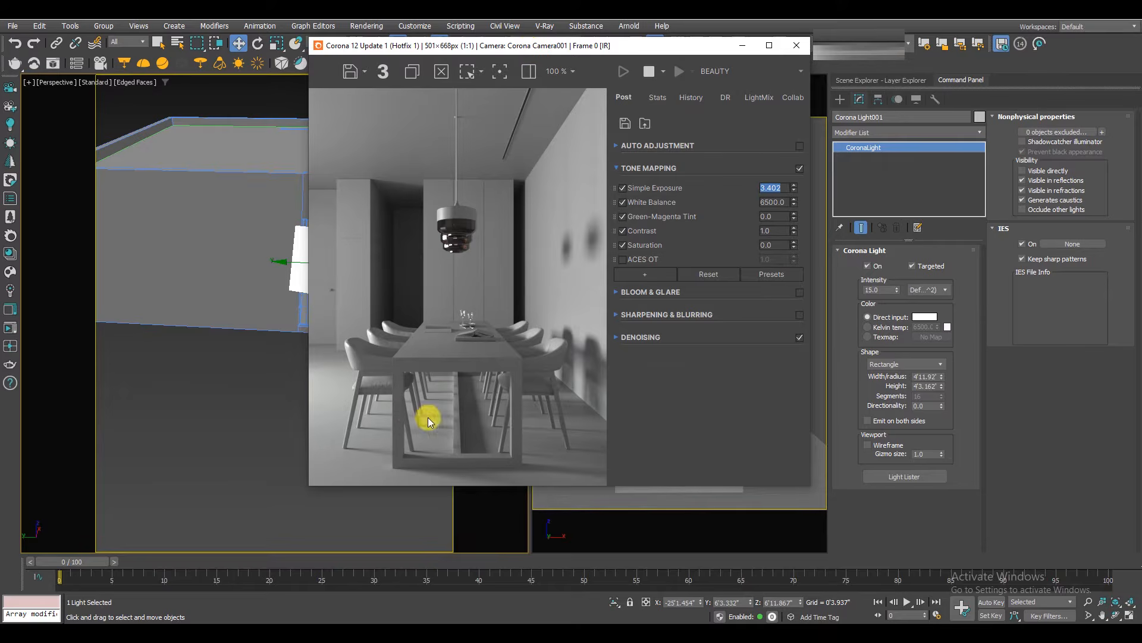
scroll(356, 454, "up", 1)
left_click_drag(485, 412, 452, 413)
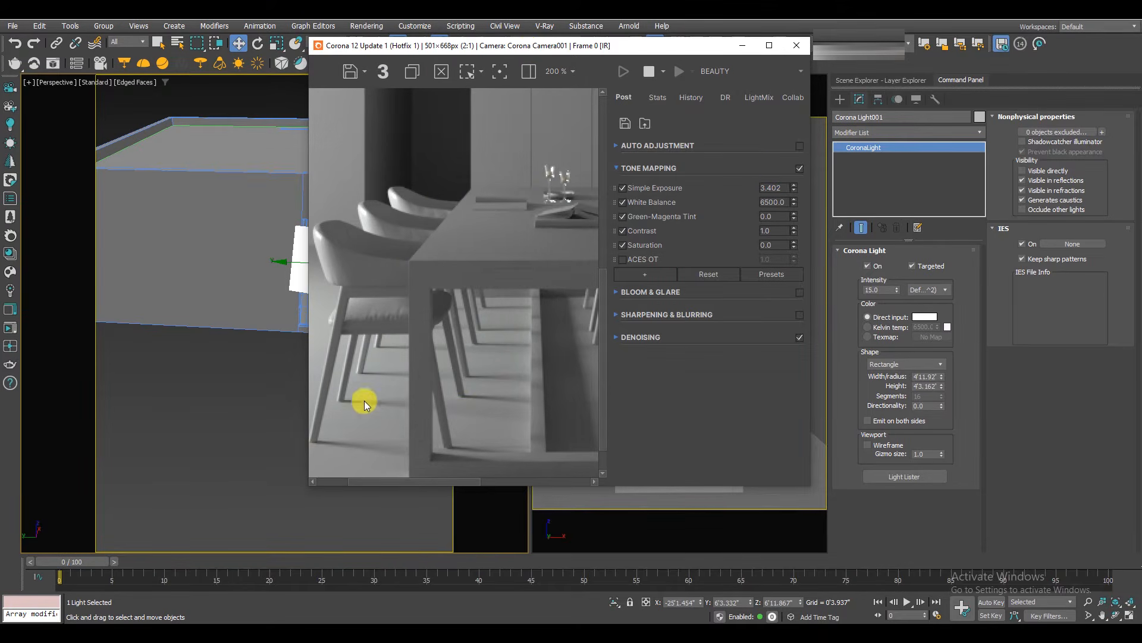
scroll(433, 432, "down", 1)
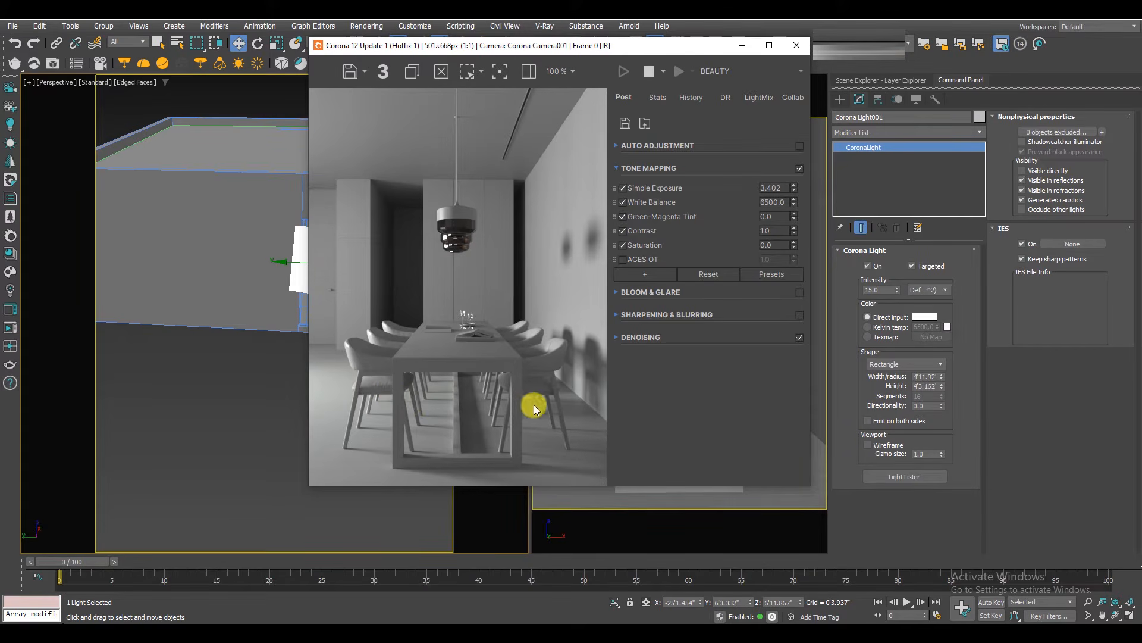
left_click(874, 268)
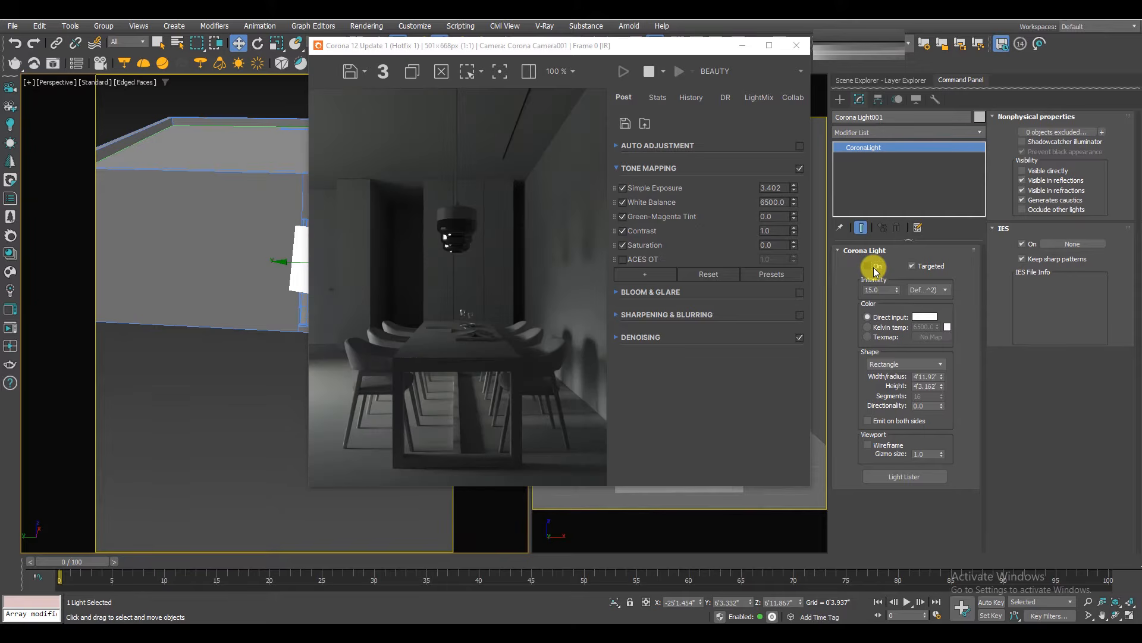
left_click(874, 268)
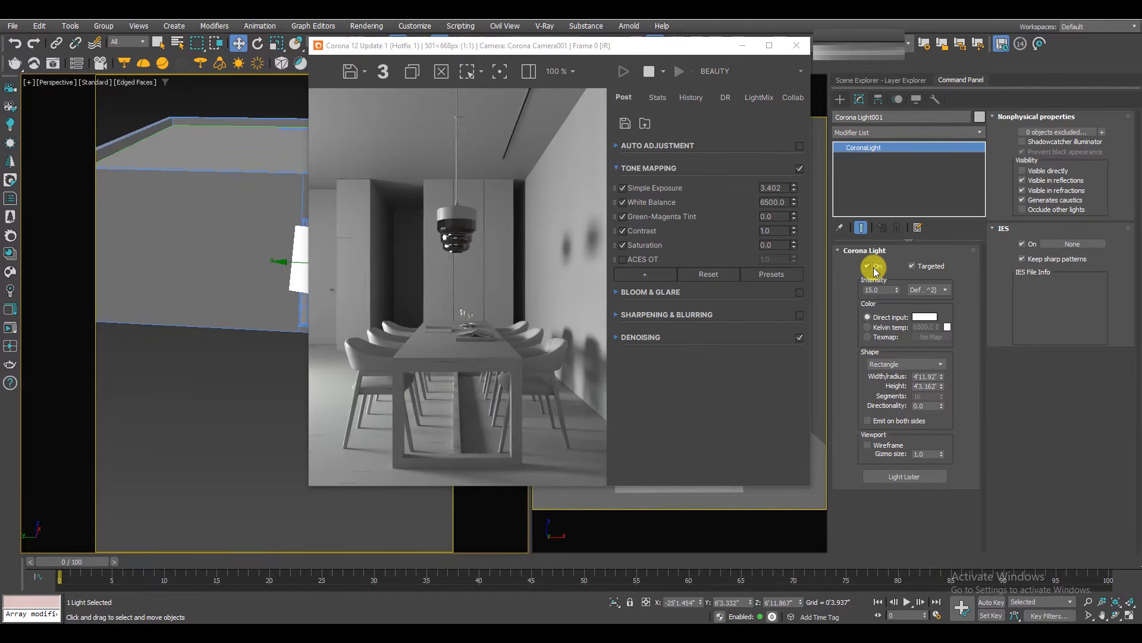
Compare the render with the reference photo behind the wireframe camera view, switching the Corona light off and on.
left_click_drag(607, 46, 336, 54)
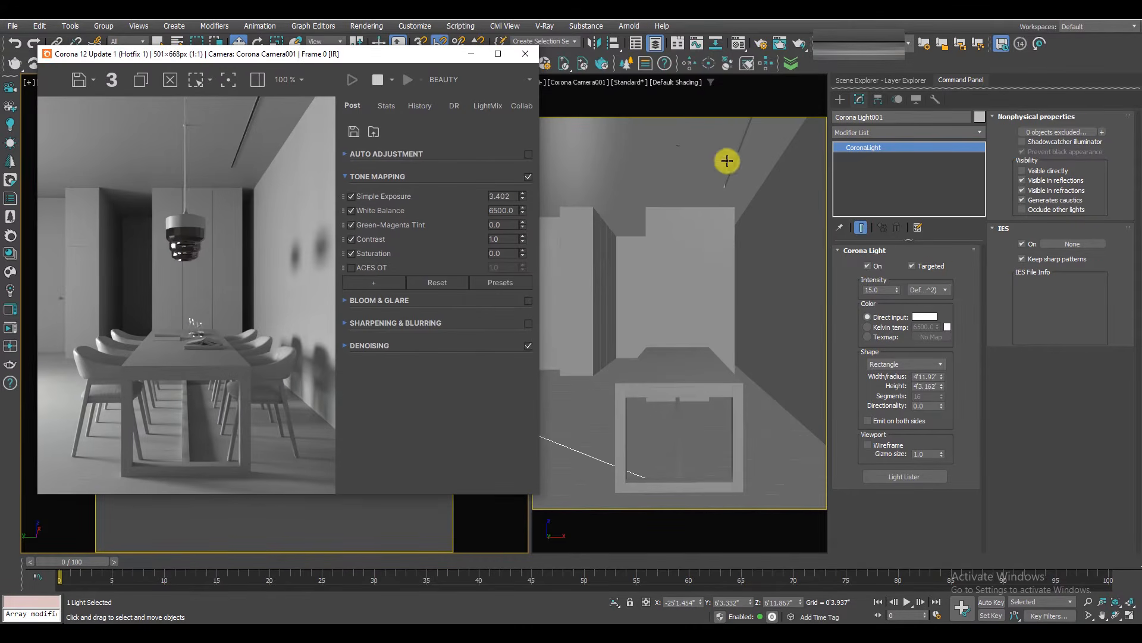
key("F3")
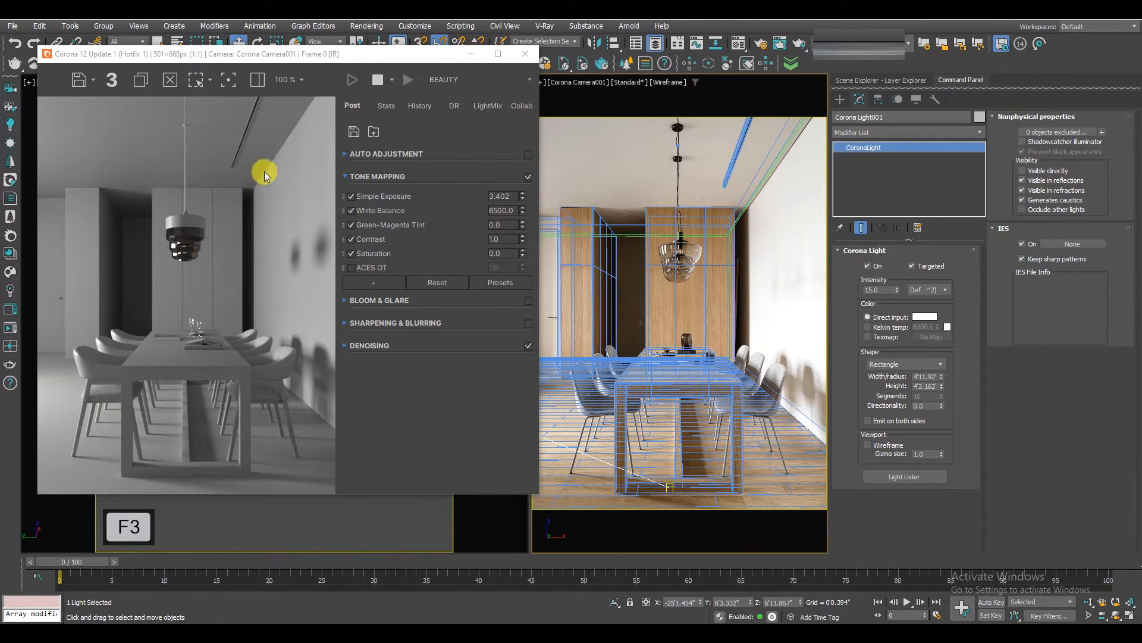
left_click(865, 268)
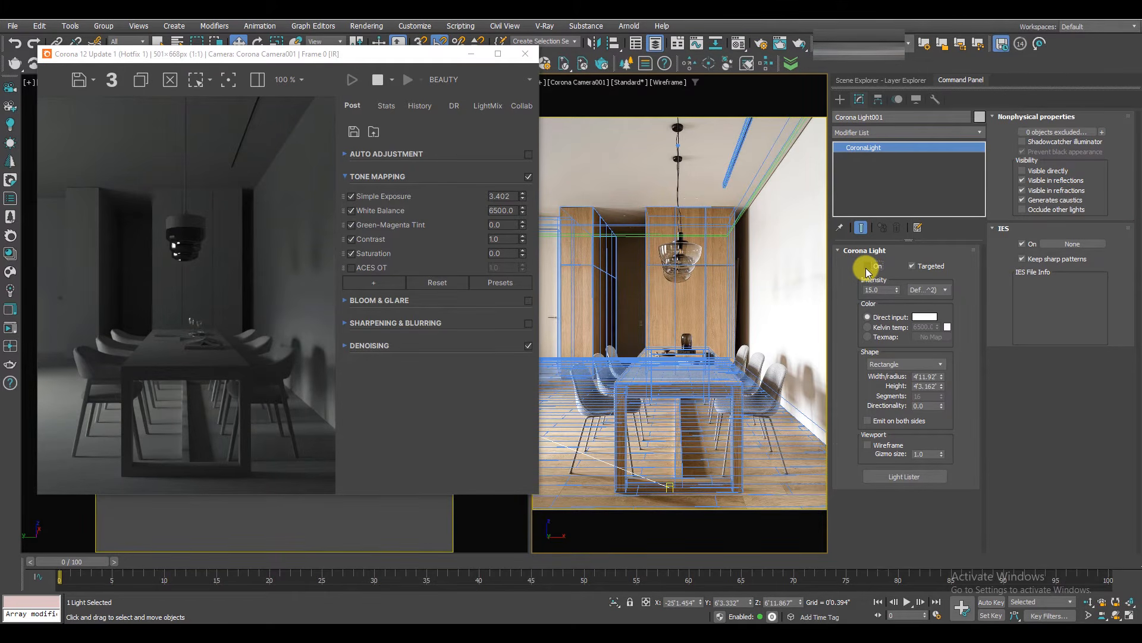
left_click(865, 268)
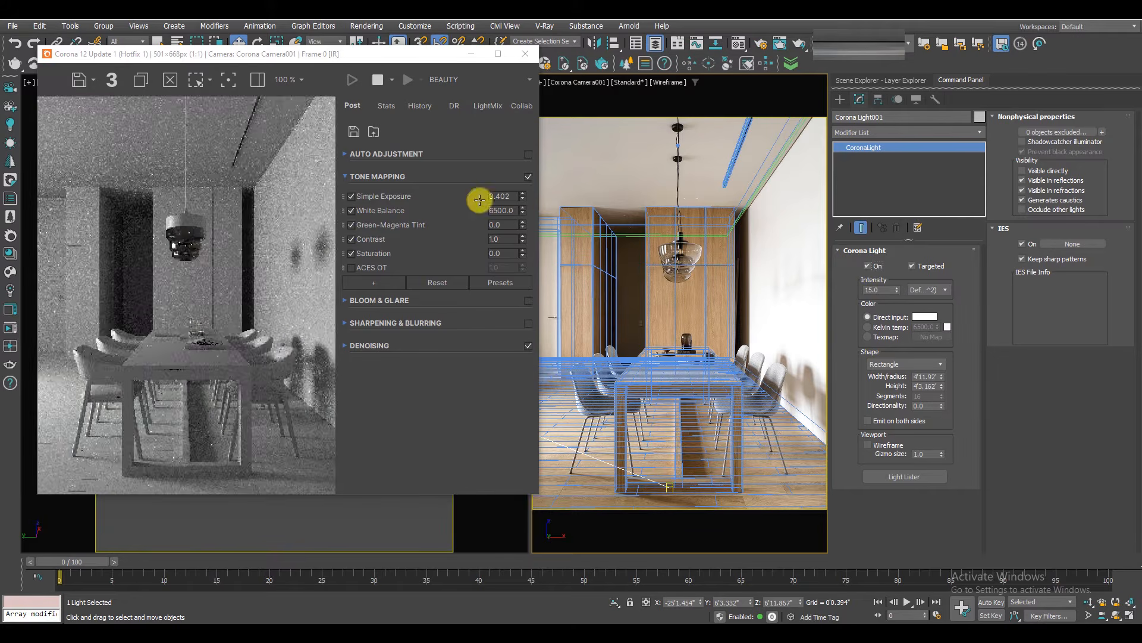
left_click_drag(333, 59, 633, 74)
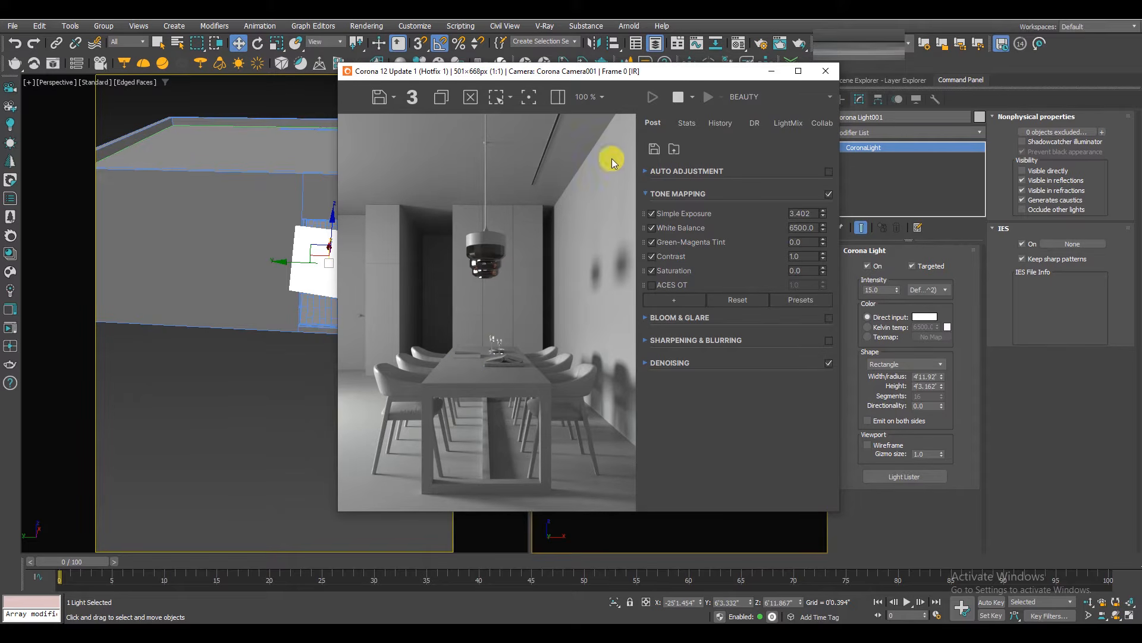
scroll(487, 137, "up", 1)
scroll(538, 177, "down", 1)
scroll(386, 483, "up", 1)
scroll(383, 483, "down", 2)
scroll(383, 483, "up", 1)
Set the display units to US Standard Decimal Feet.
left_click(415, 26)
left_click(423, 224)
left_click(542, 310)
left_click(517, 337)
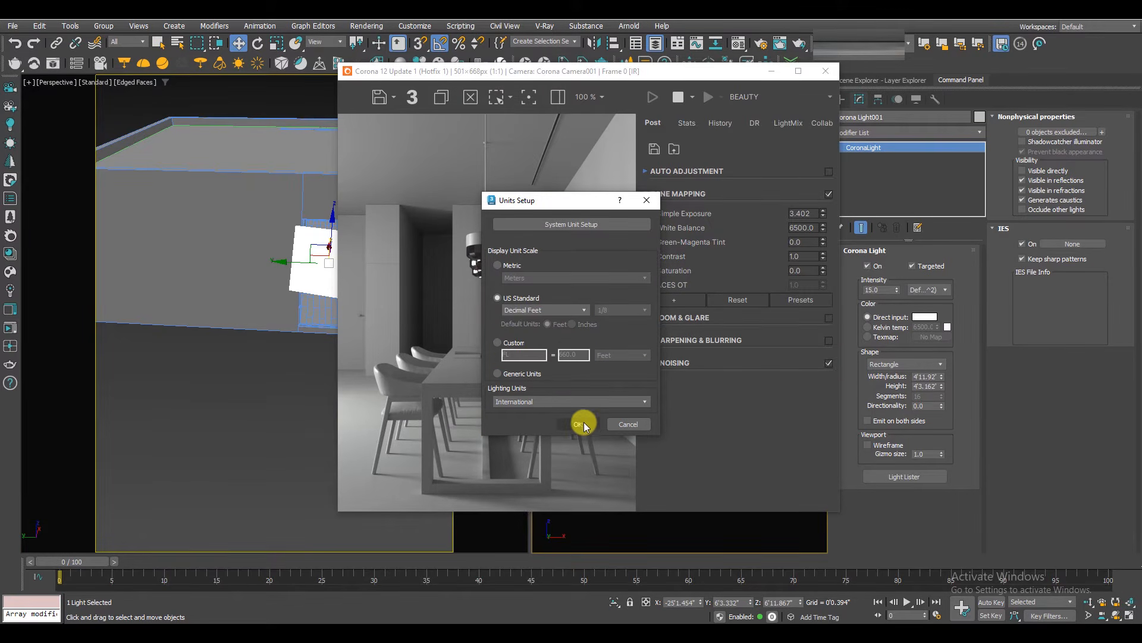
left_click(583, 423)
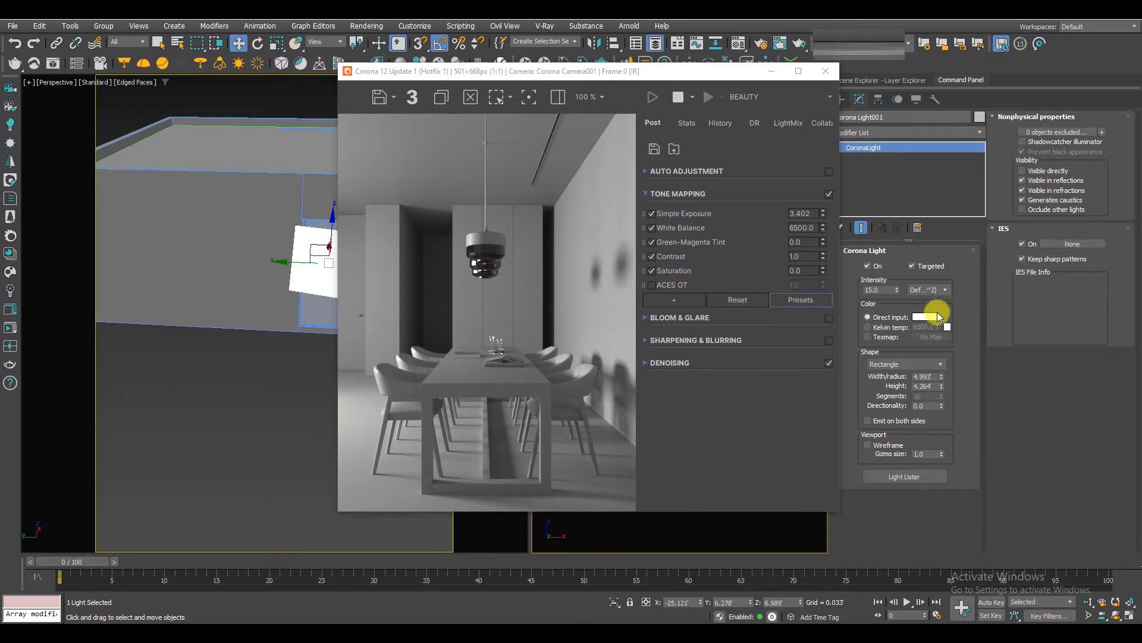
Set the Corona light's width and height to 8 feet and check the shadows in the render.
left_click_drag(581, 71, 580, 363)
right_click(402, 285)
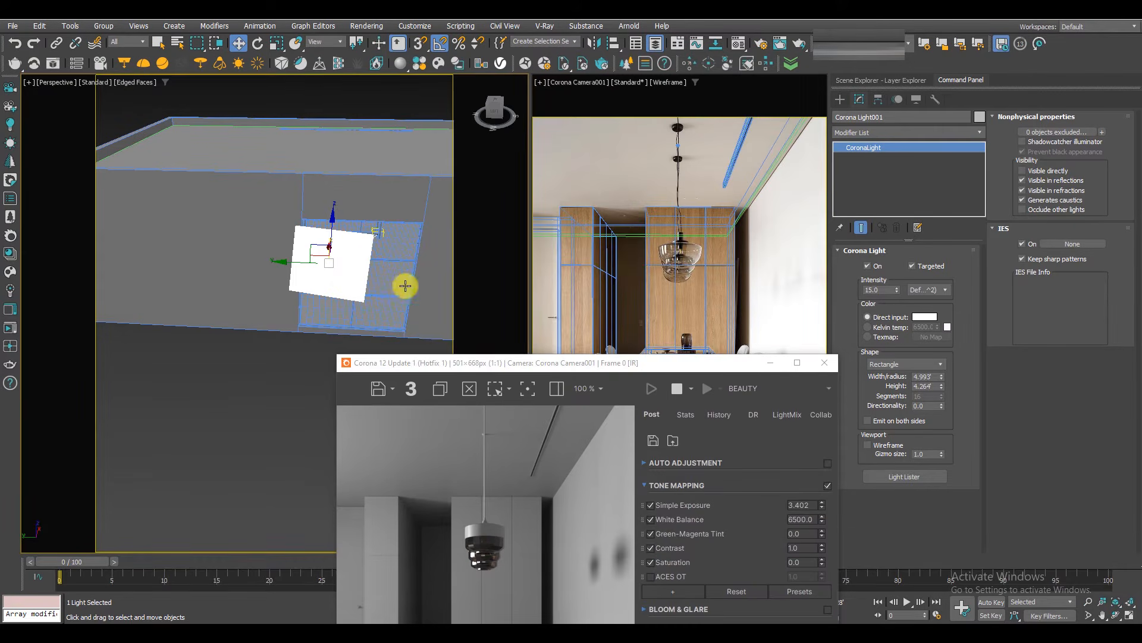
type("8")
key("Tab")
type("8")
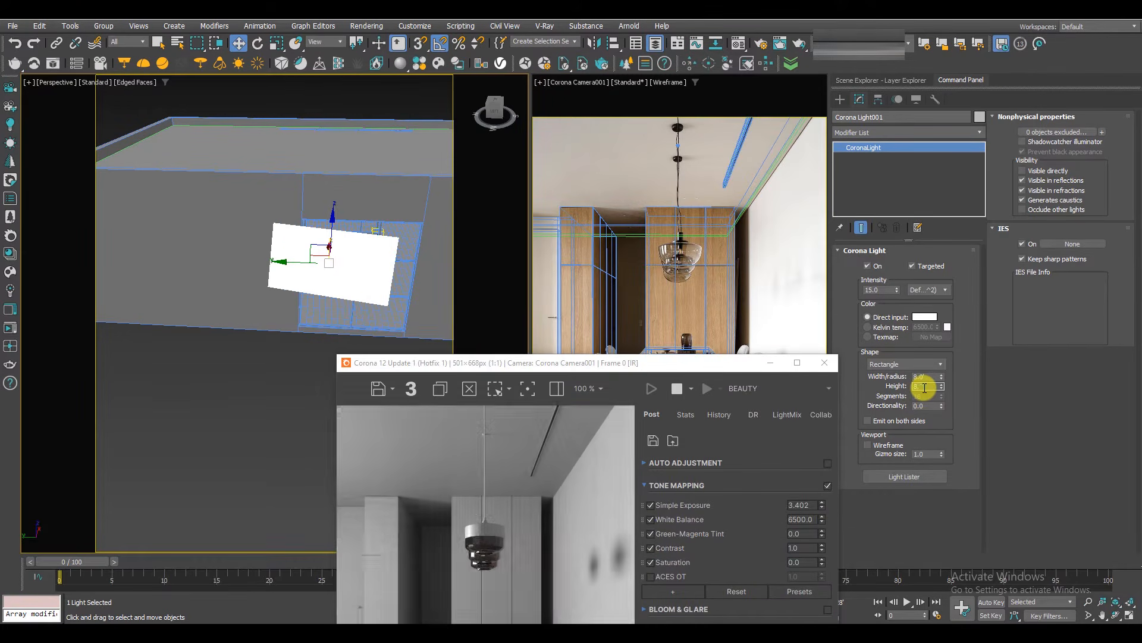
key("Return")
left_click_drag(556, 362, 680, 173)
middle_click_drag(247, 268, 240, 266, "alt")
left_click(799, 201)
left_click_drag(762, 174, 541, 95)
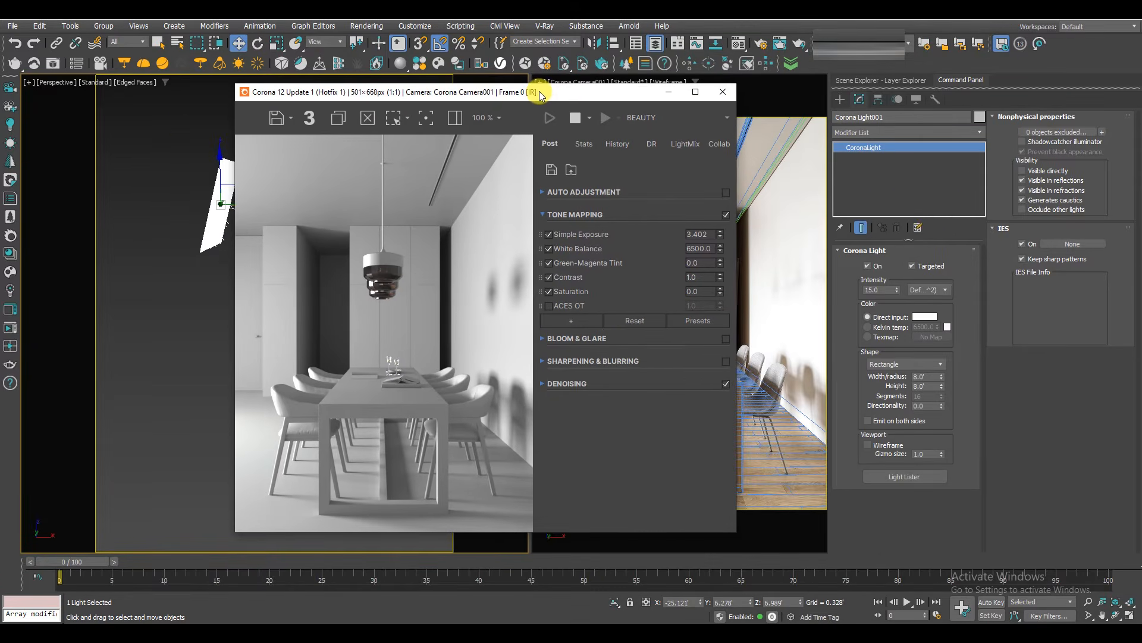
Reduce the Corona light's width and height to 4 feet and examine the shadows around the table in the render.
double_click(922, 376)
type("4")
double_click(928, 387)
type("4")
key("Return")
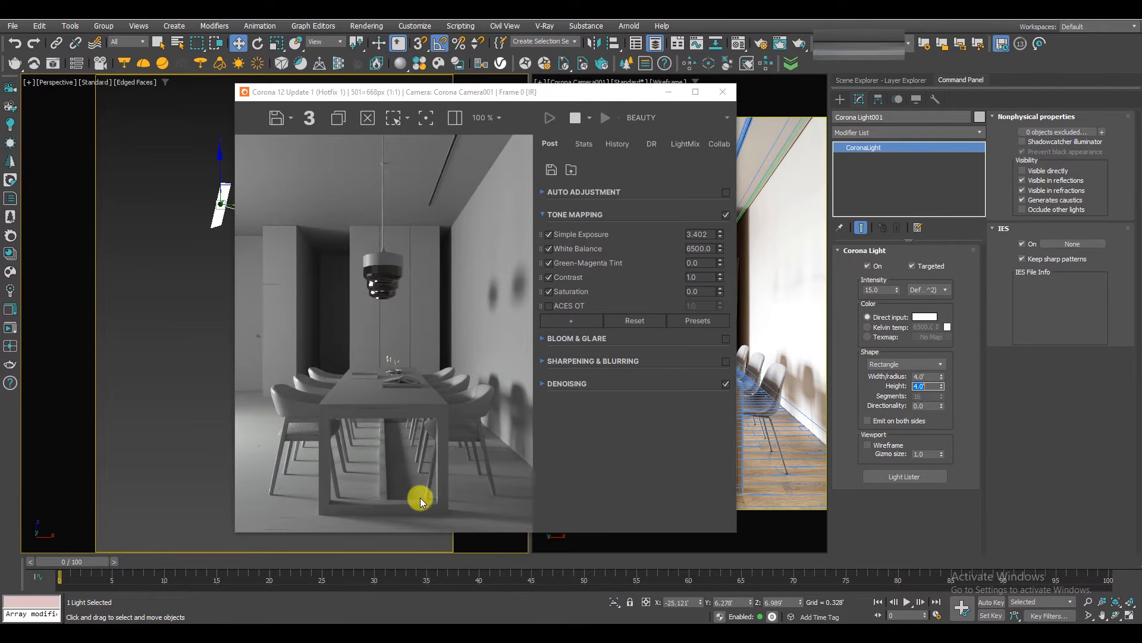
scroll(491, 503, "up", 1)
middle_click_drag(491, 503, 447, 369)
scroll(370, 492, "down", 1)
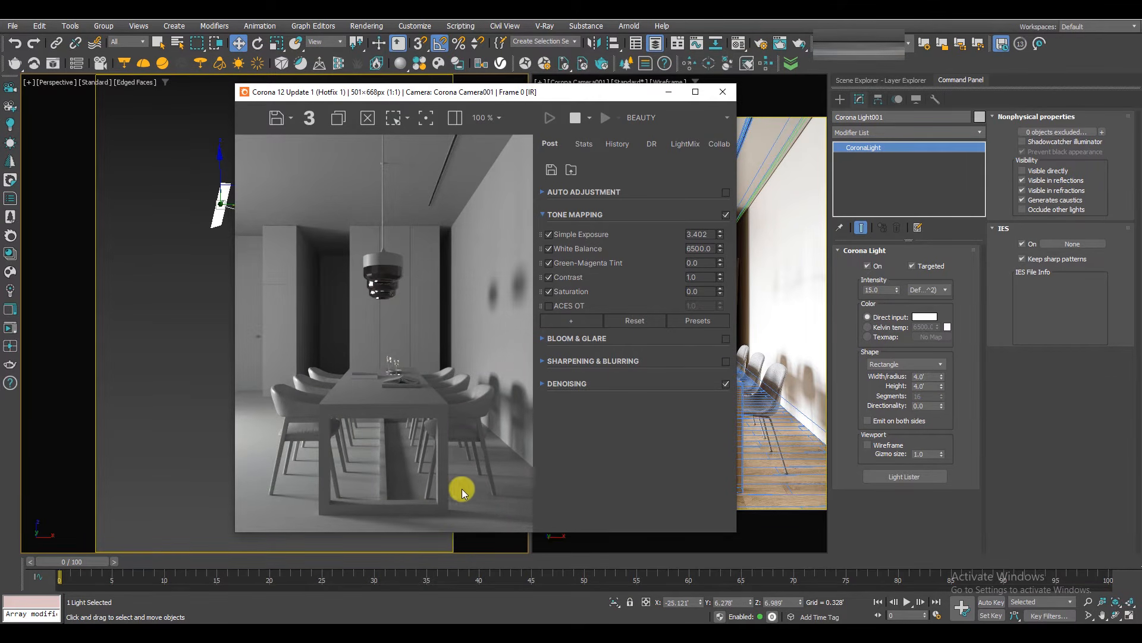
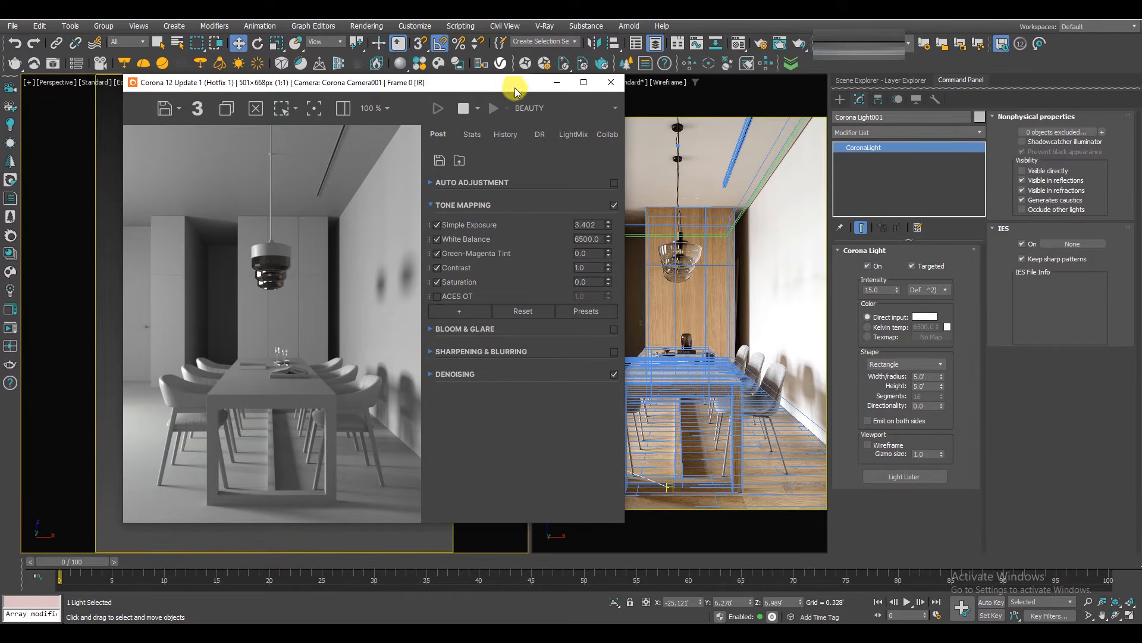
Compare the 5-foot Corona light's effect off and on, then place the render beside the camera view to check it against the reference.
left_click_drag(491, 87, 552, 86)
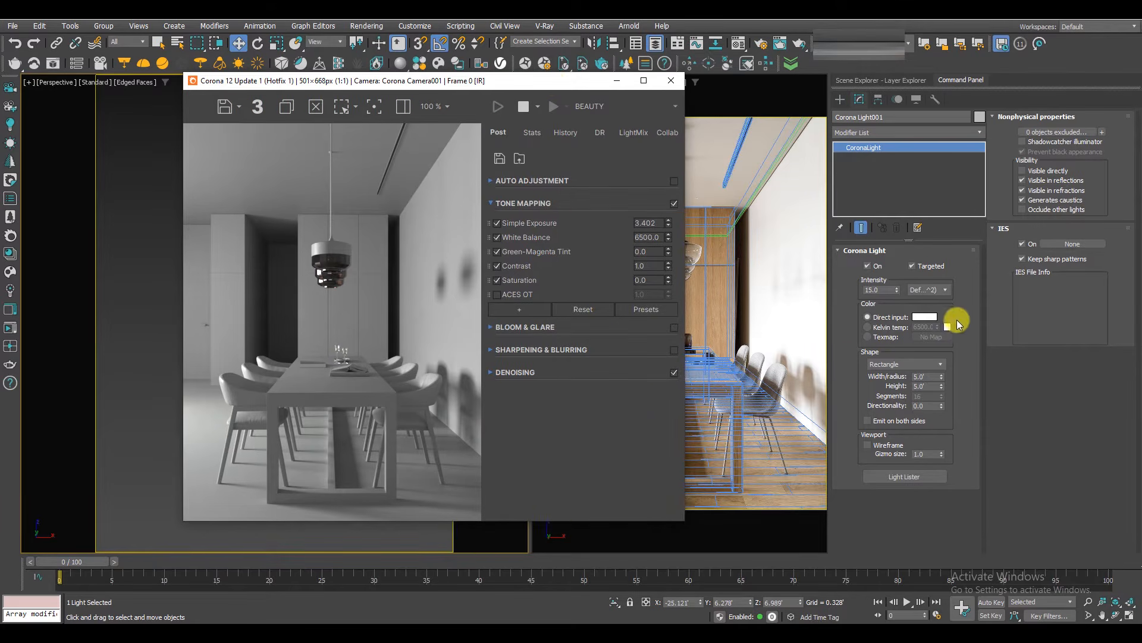
left_click(868, 266)
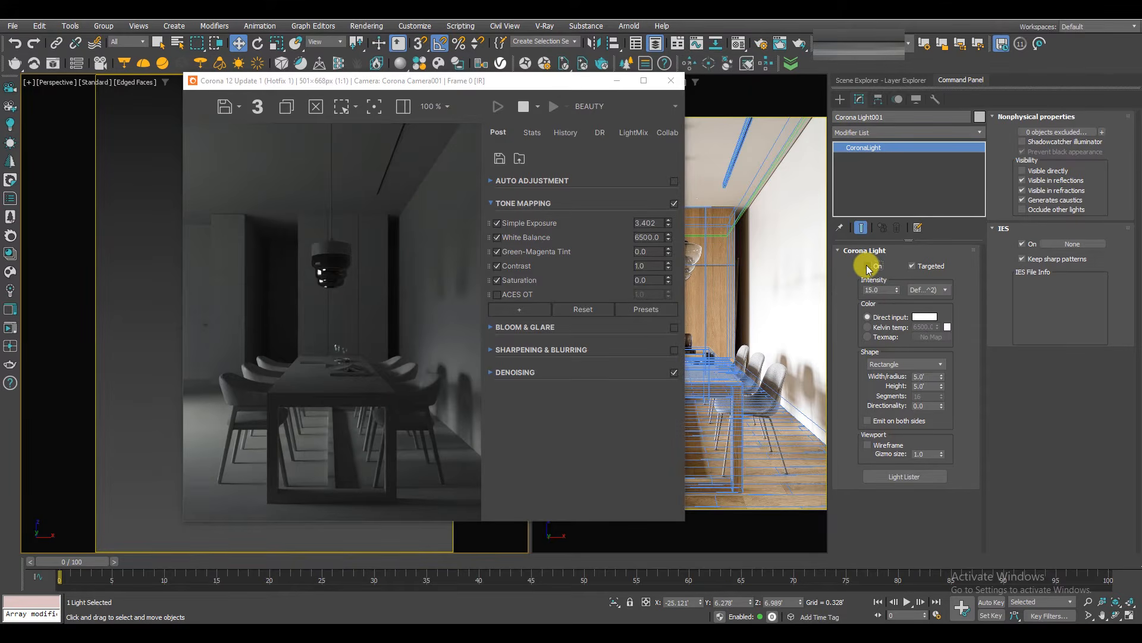
left_click(868, 266)
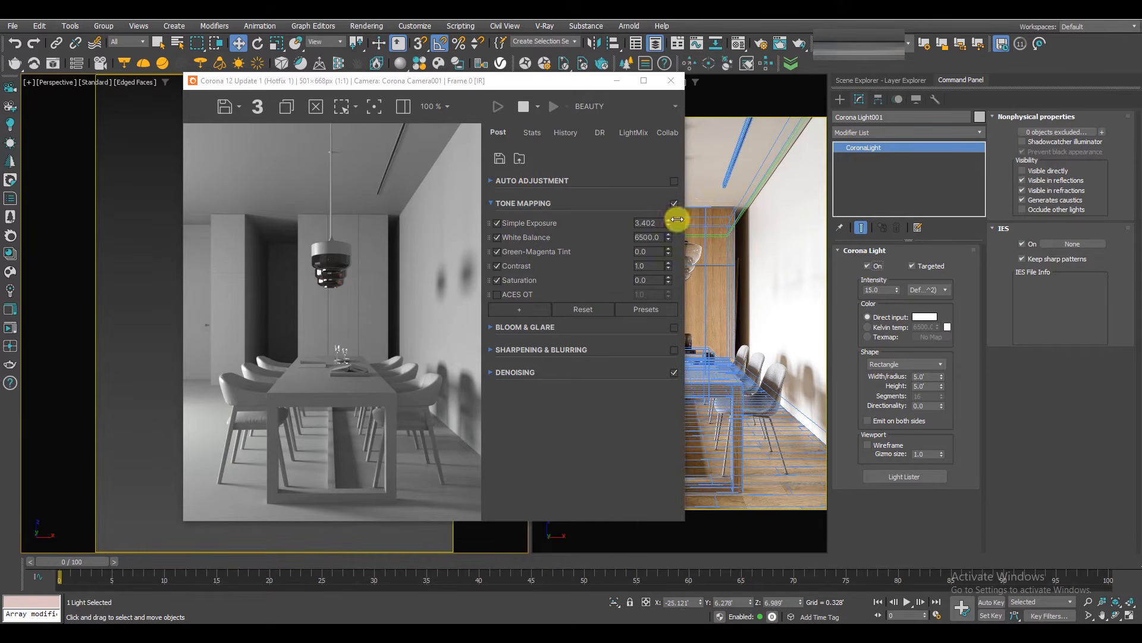
left_click_drag(497, 81, 416, 98)
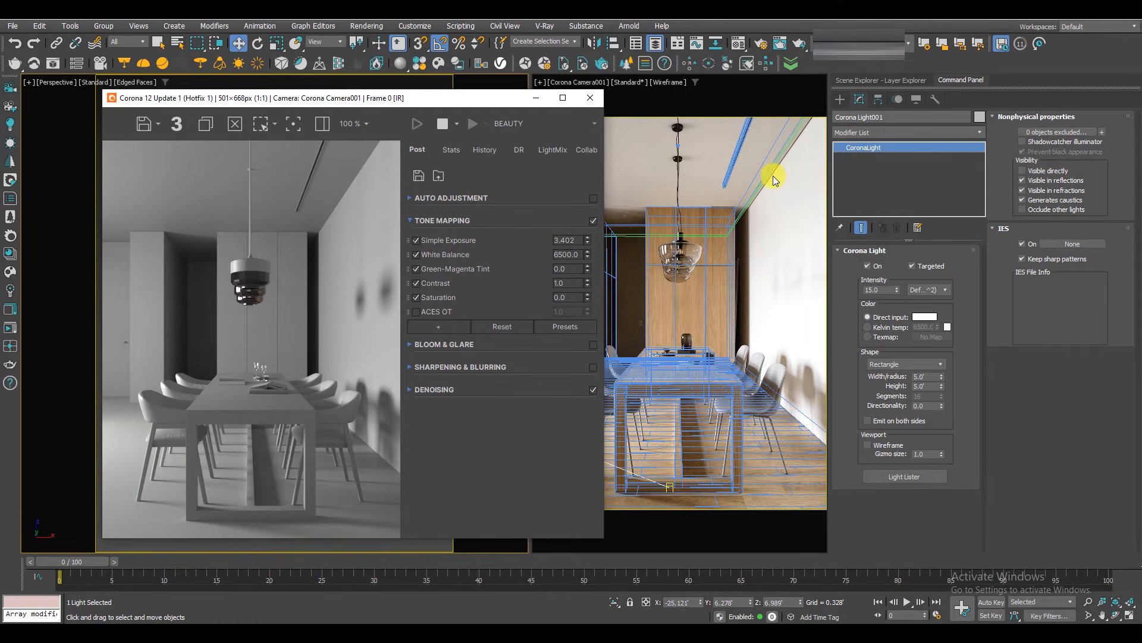
left_click_drag(466, 98, 380, 97)
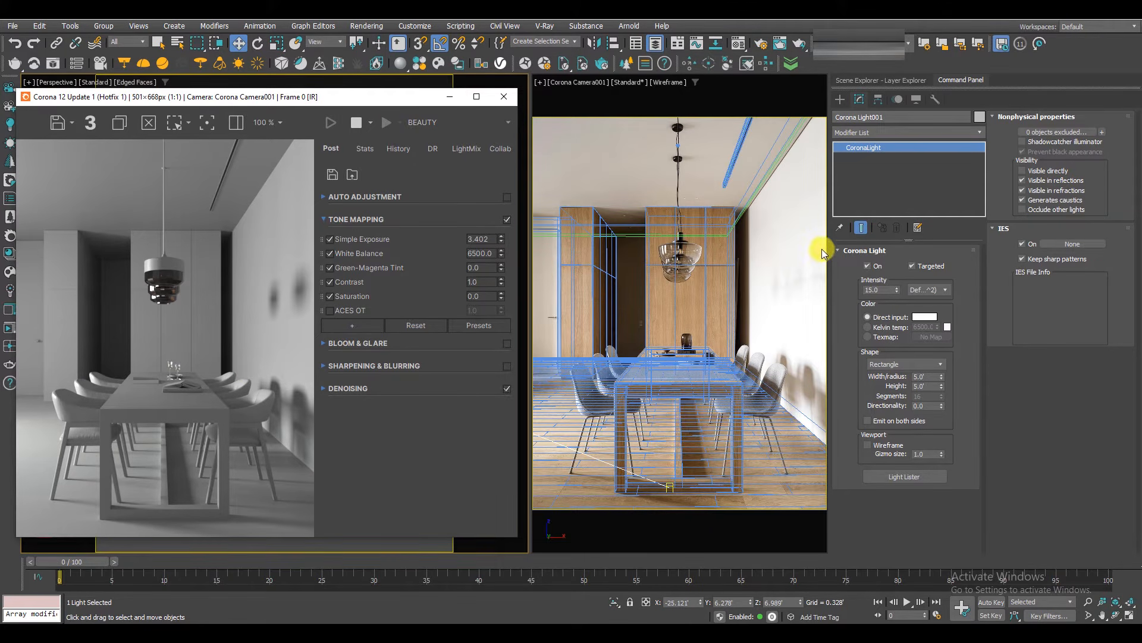
left_click_drag(386, 102, 408, 94)
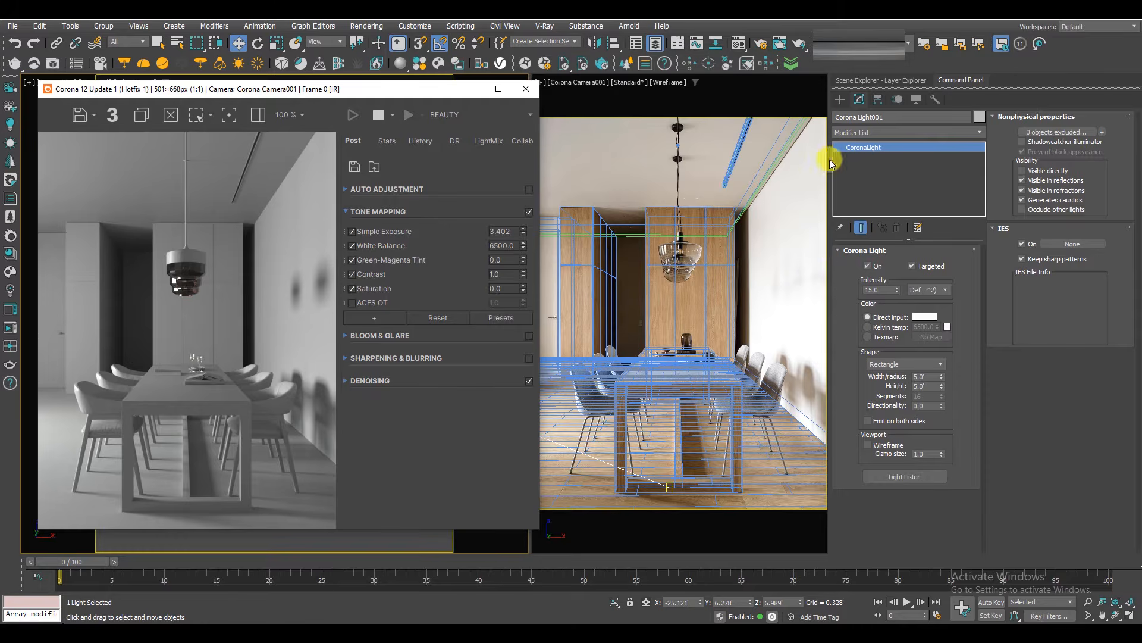
Copy the 06 - CoronaPhysicalMtl material to the neighbouring sample slot and assign the copy to the room walls, renamed as wall.
left_click(739, 46)
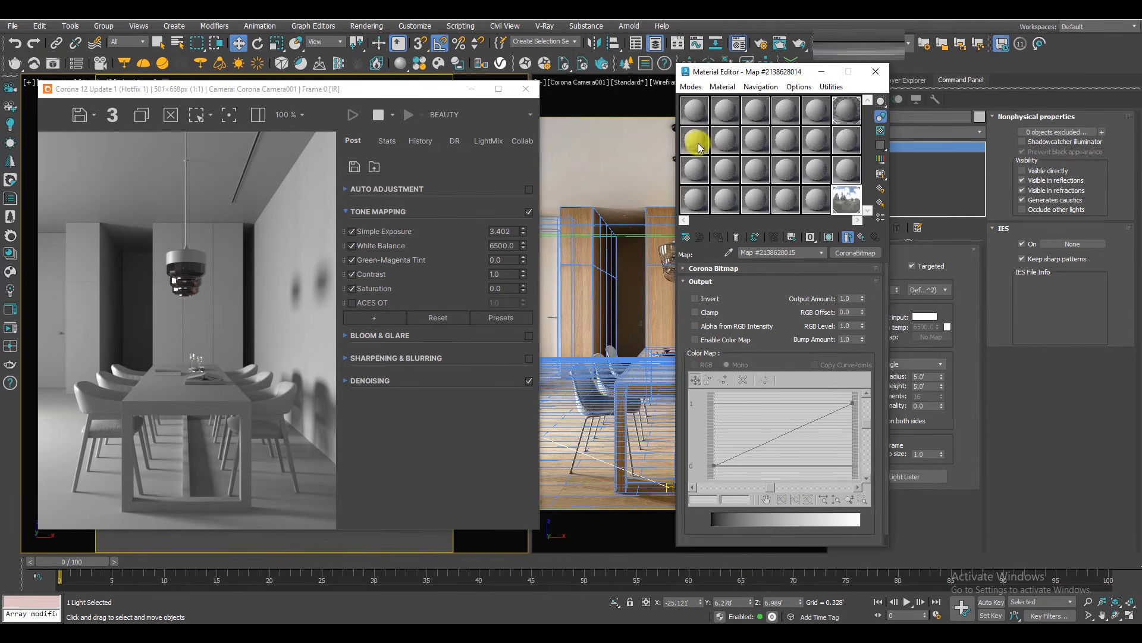
mouse_move(803, 71)
left_mouse_down()
mouse_move(543, 73)
mouse_move(604, 302)
mouse_move(514, 141)
left_mouse_up()
left_click(648, 176)
key("F3")
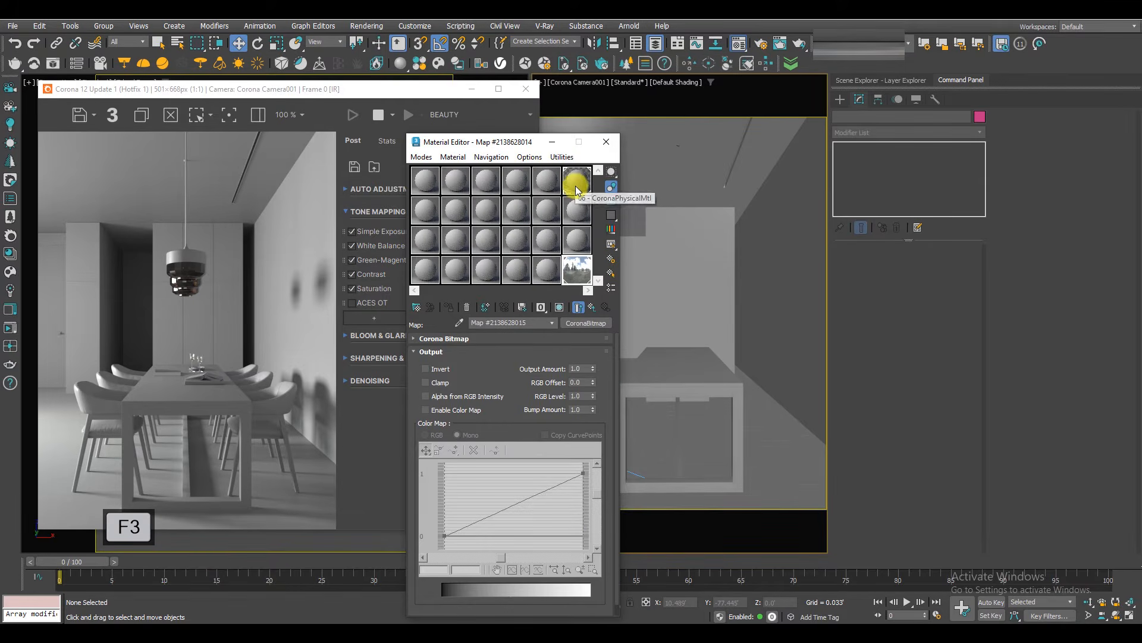
left_click(576, 190)
left_click(806, 242)
left_click_drag(577, 185, 546, 179)
left_click(457, 309)
left_click(535, 314)
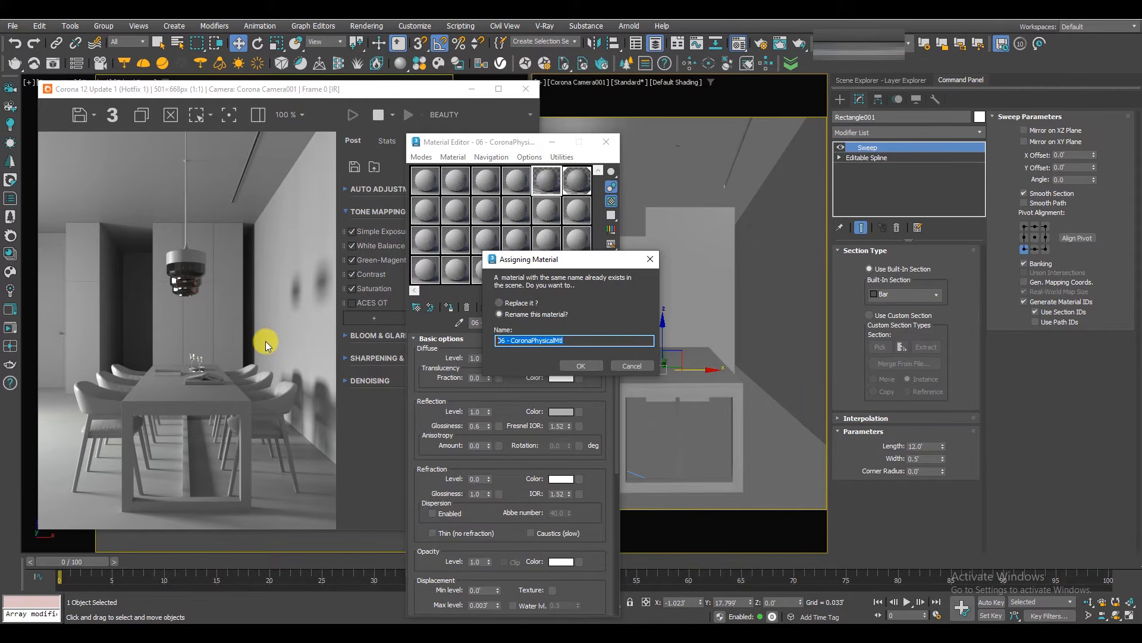
type("wall")
key("Return")
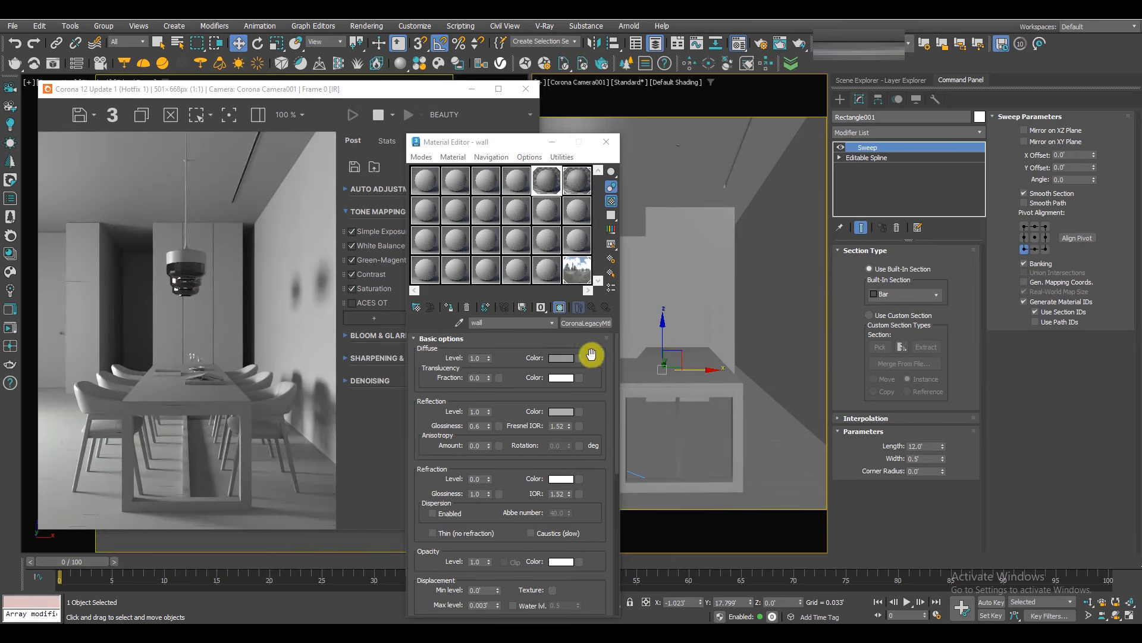
Add a CoronaColor map to the wall material's diffuse color and open its solid color for editing.
left_click(581, 358)
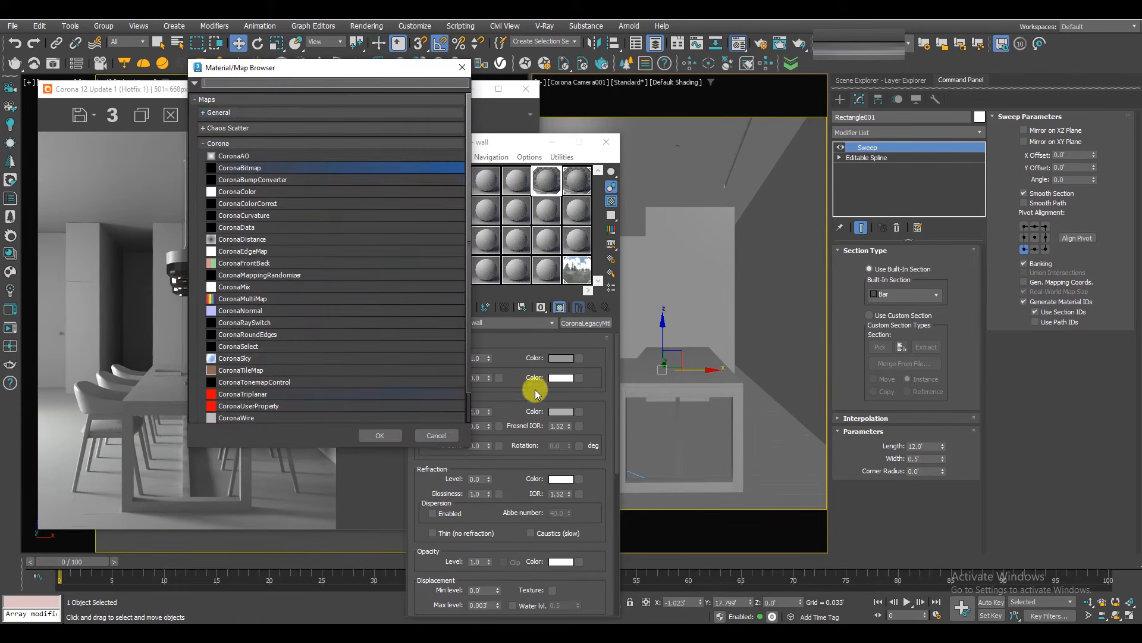
left_click(224, 143)
left_click(223, 143)
double_click(242, 193)
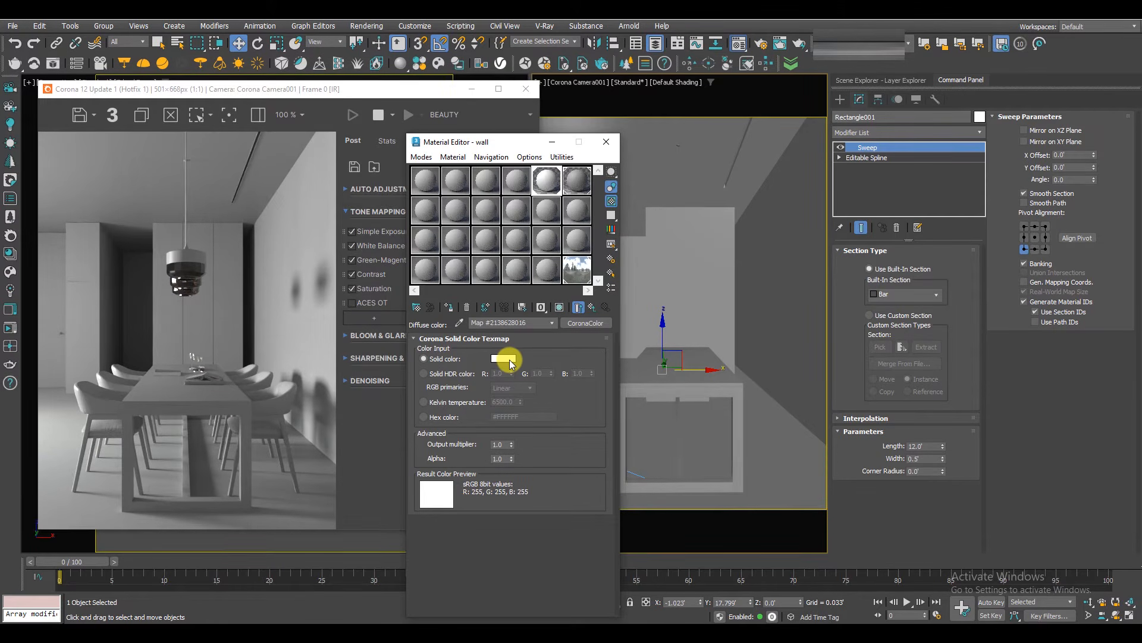
left_click(503, 358)
left_click_drag(370, 199, 798, 165)
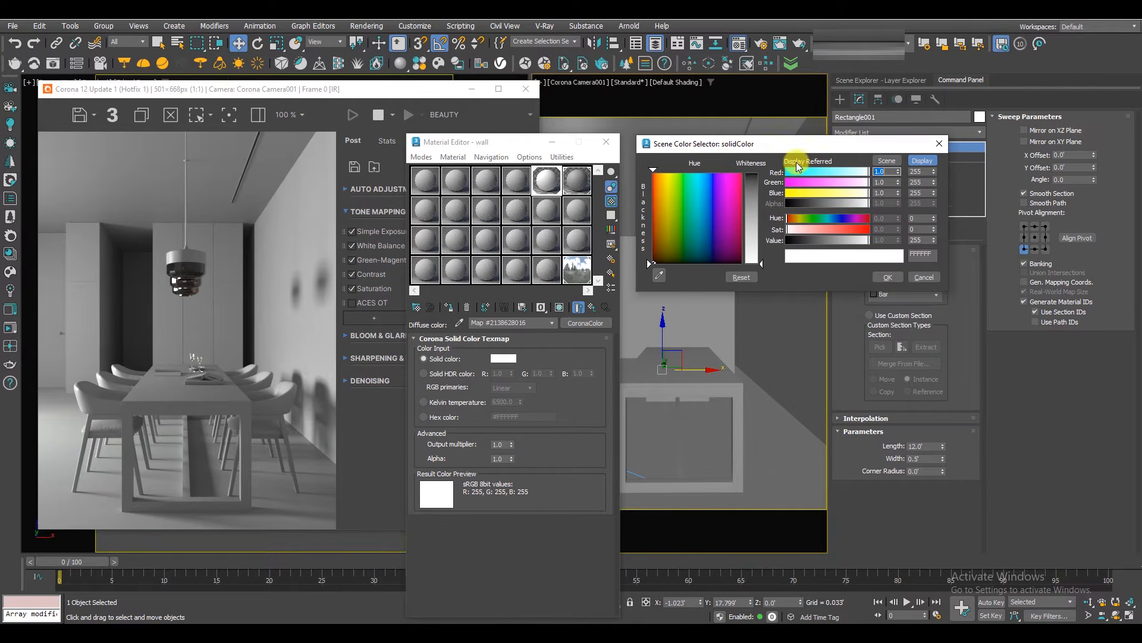
Open the reference image Dining_01.jpg and arrange it side by side with the Corona render.
left_click(13, 26)
left_click(58, 115)
left_click(172, 116)
double_click(173, 138)
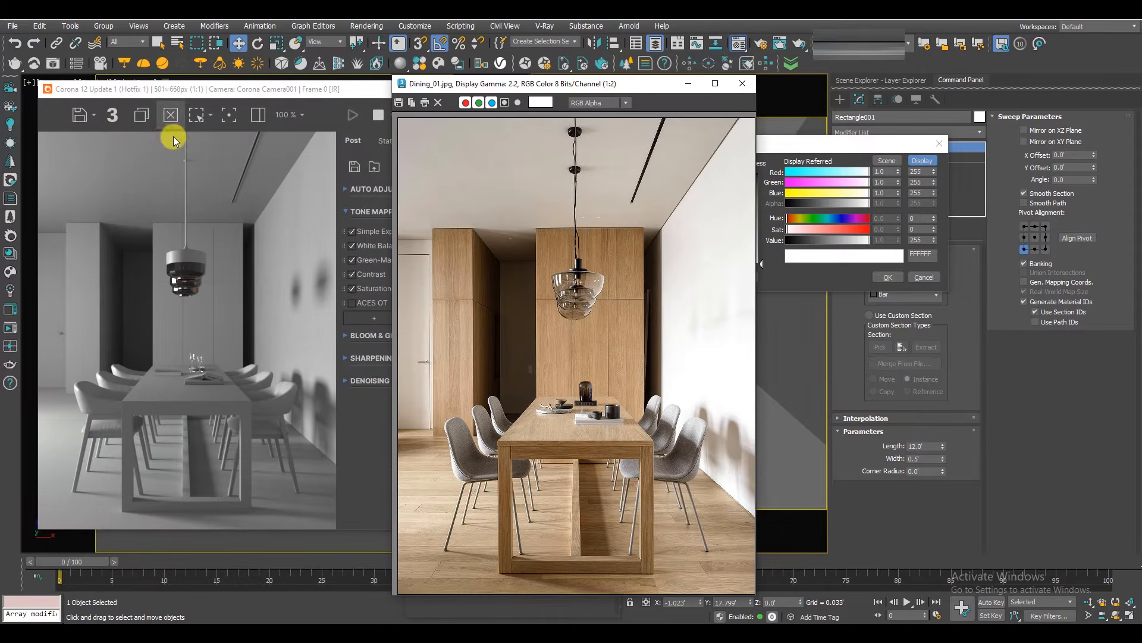
left_click_drag(518, 84, 251, 136)
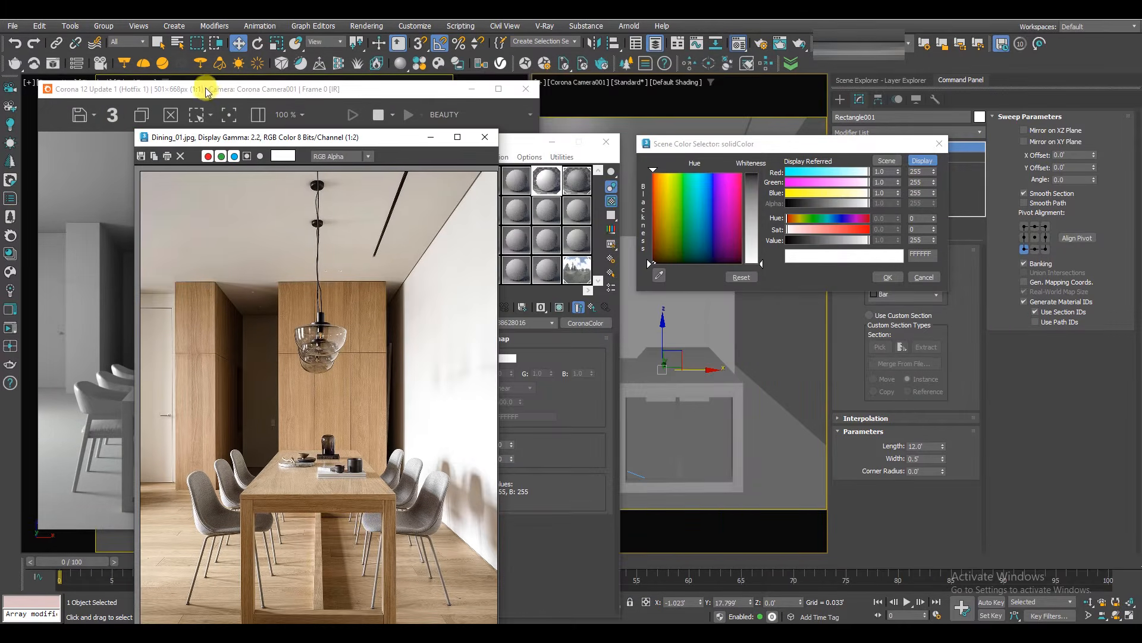
left_click_drag(205, 88, 719, 84)
left_click_drag(260, 136, 140, 44)
left_click_drag(725, 84, 613, 84)
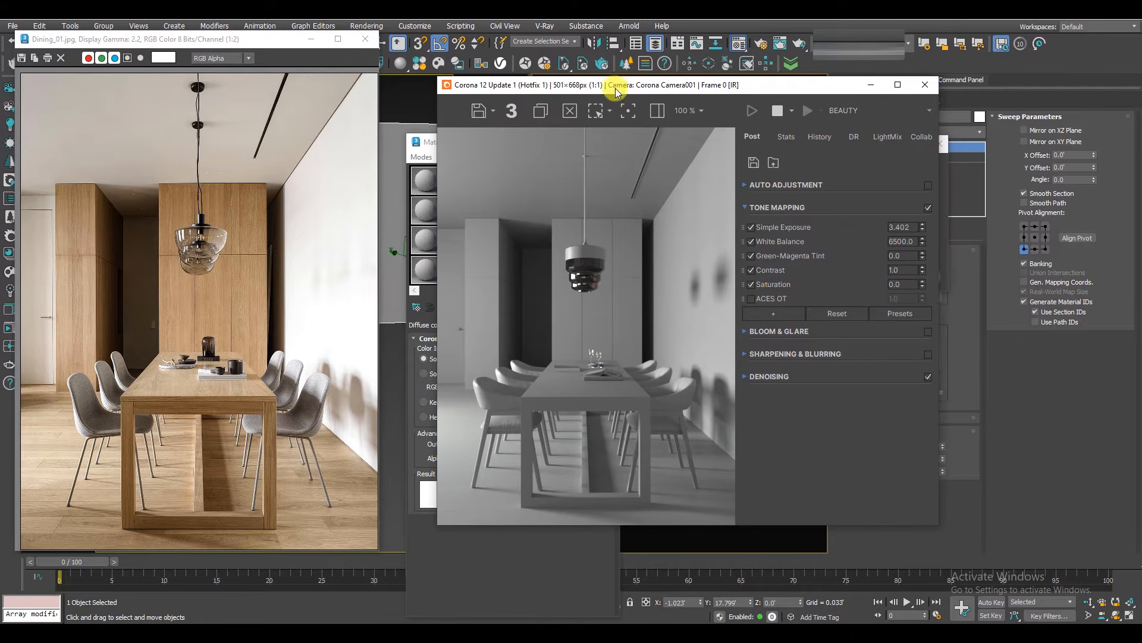
Arrange the material editor and color selector clear of the reference's white wall, and darken the wall's solid color to value 161.
left_click(477, 556)
left_click_drag(815, 143, 948, 91)
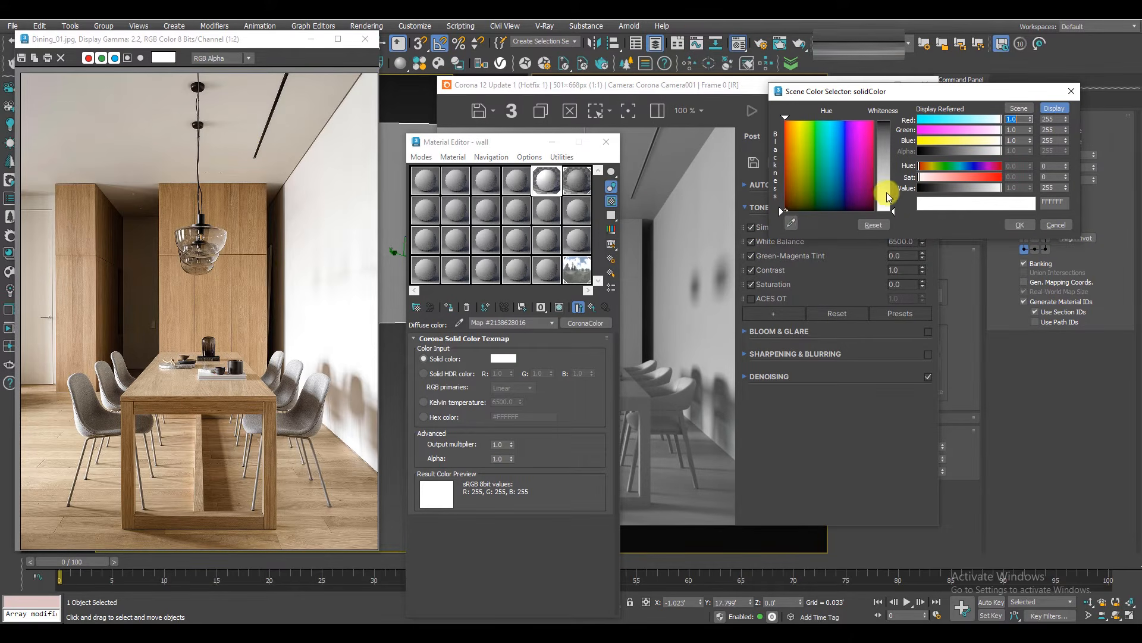
left_click_drag(912, 92, 796, 379)
left_click_drag(500, 142, 380, 280)
left_click_drag(364, 324, 364, 366)
left_click_drag(807, 376, 852, 331)
left_click_drag(922, 430, 898, 431)
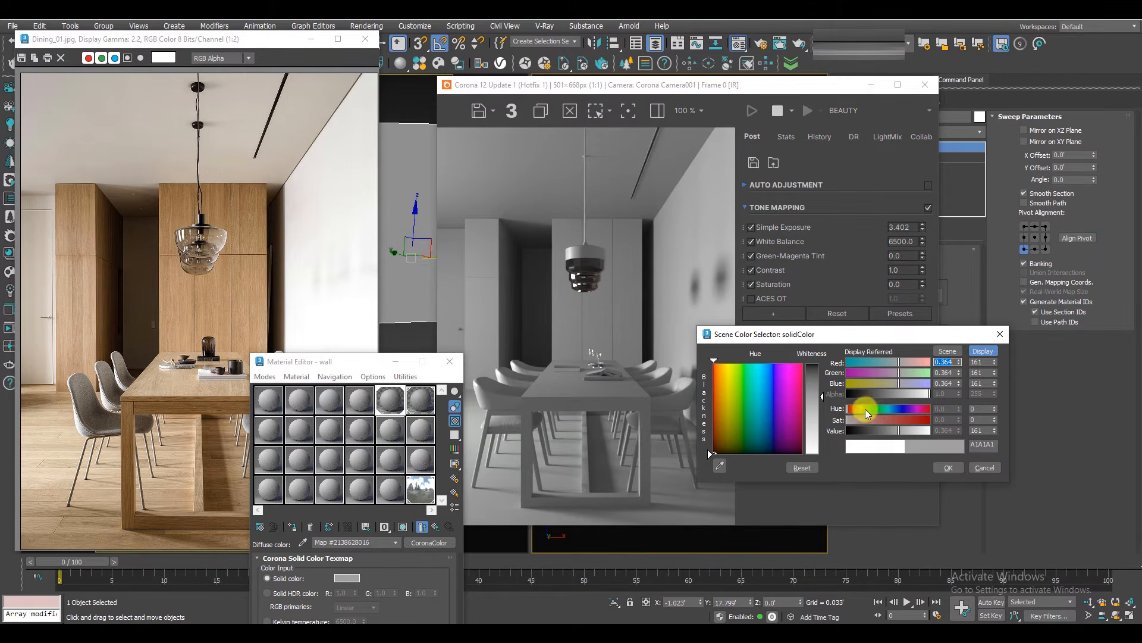
Set the wall color's hue to 20 and saturation to 50.
left_click(976, 408)
type("2")
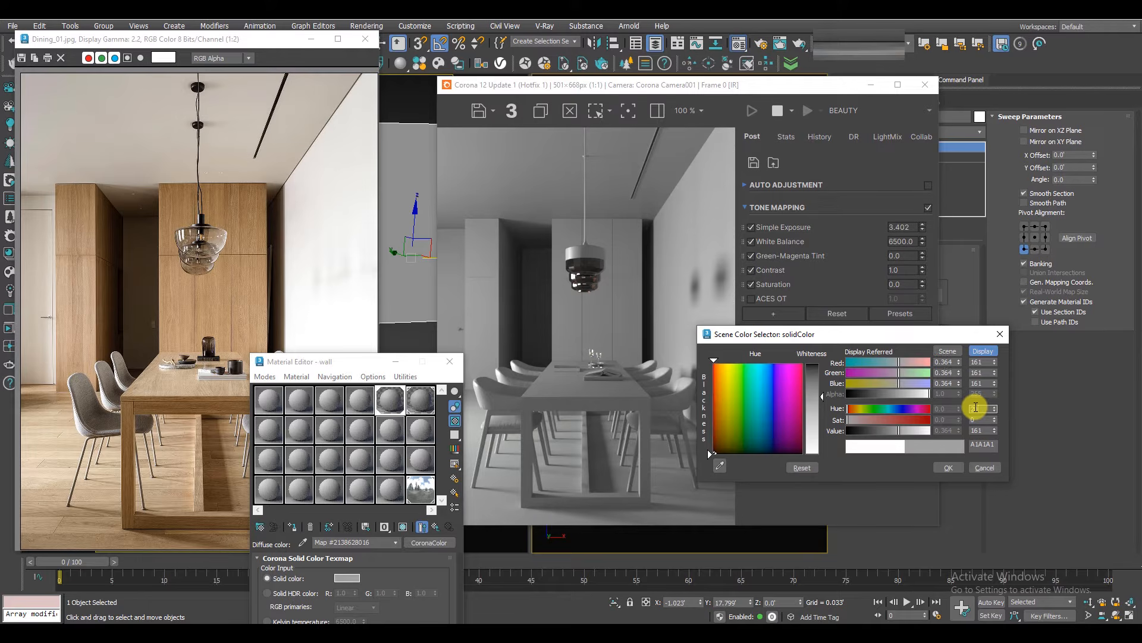
type("0")
key("Return")
left_click(979, 420)
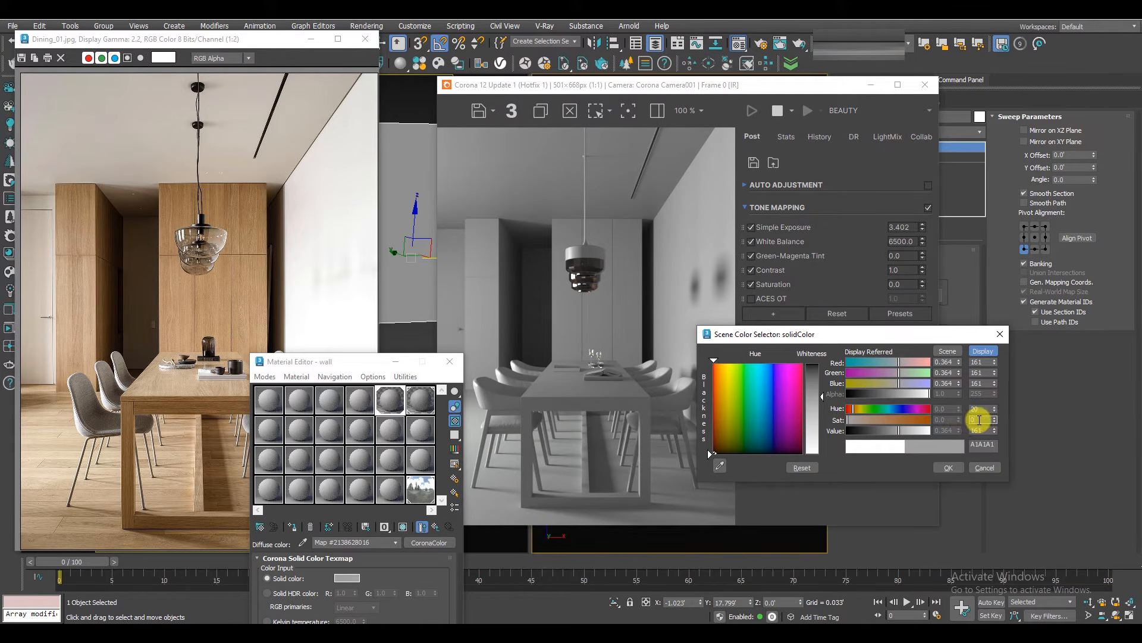
type("20")
key("Return")
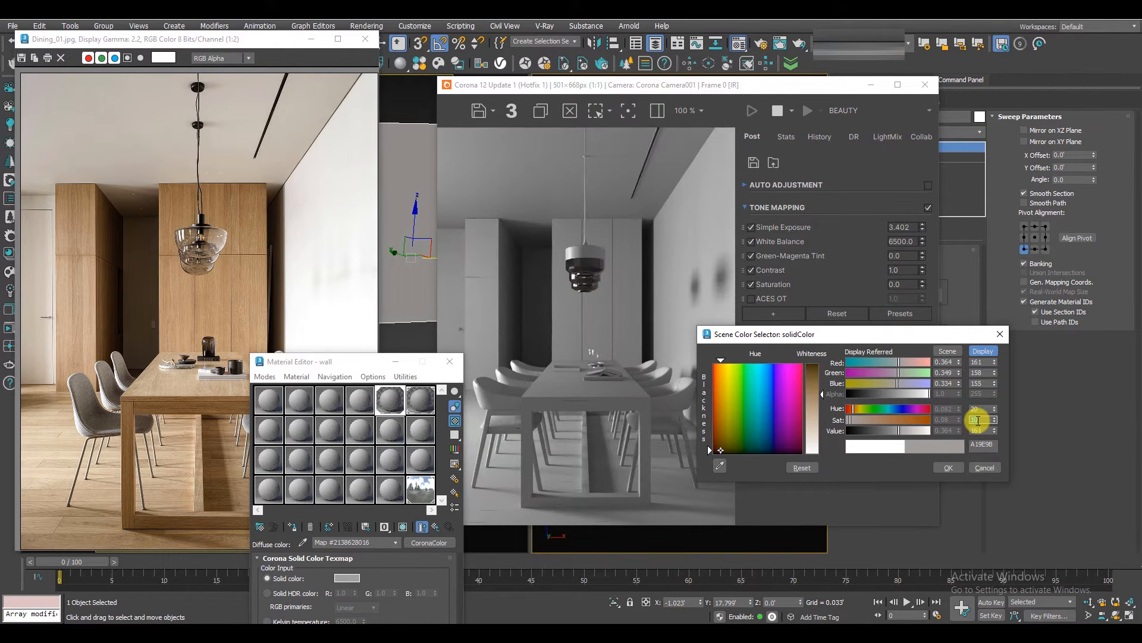
key("Return")
type("50")
key("Return")
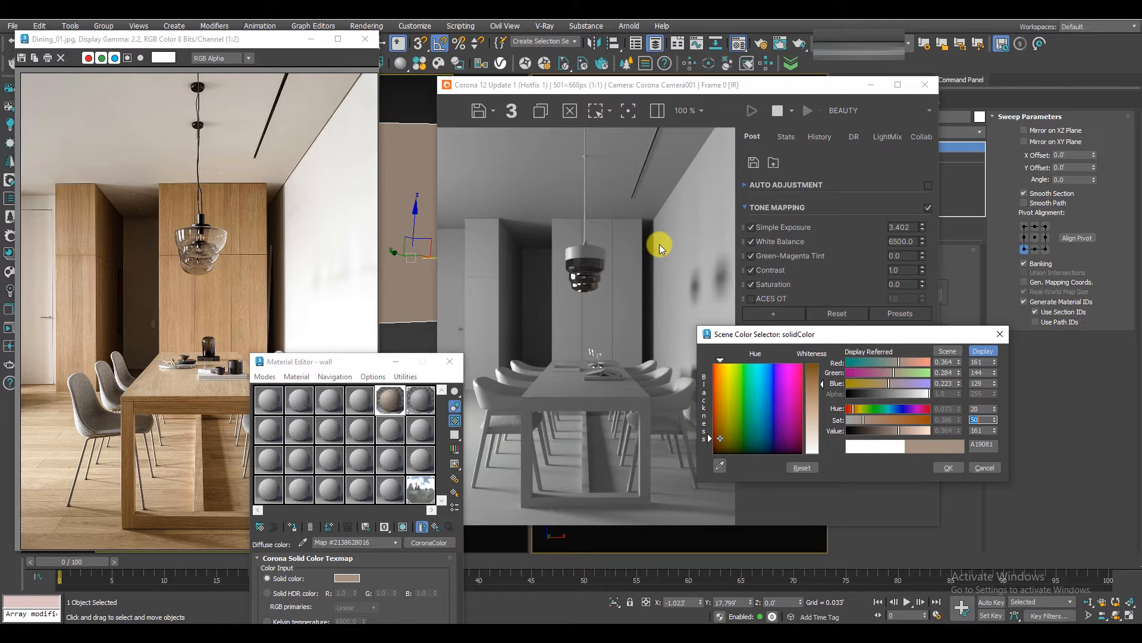
Accept the wall color, exclude the selected walls from the material override, and place the render window beside the reference image.
left_click(946, 469)
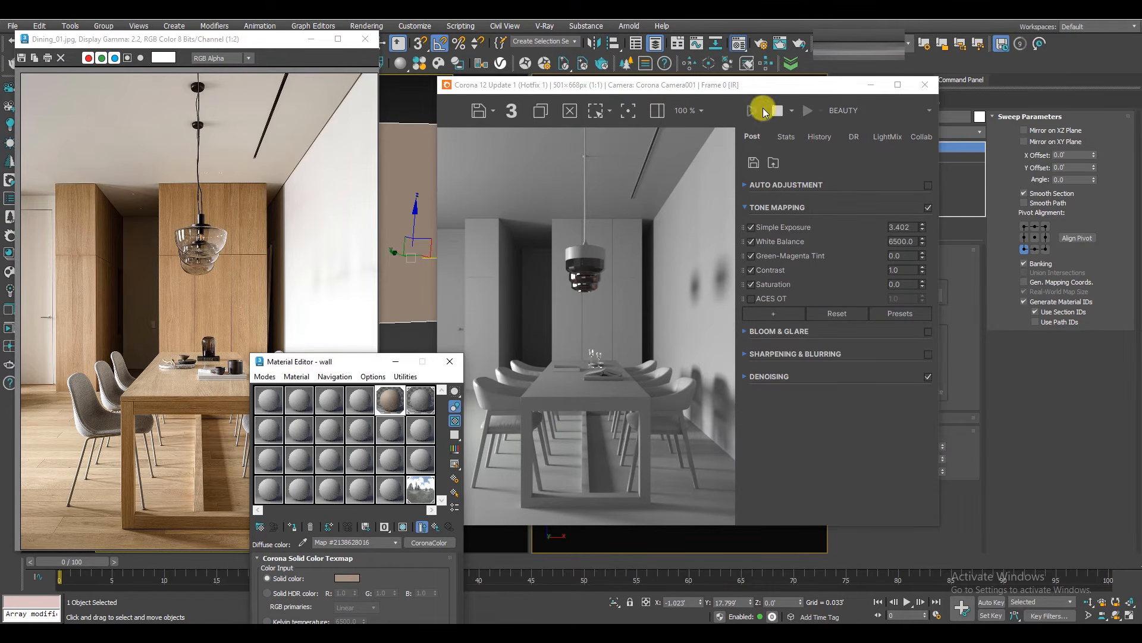
left_click_drag(744, 85, 814, 317)
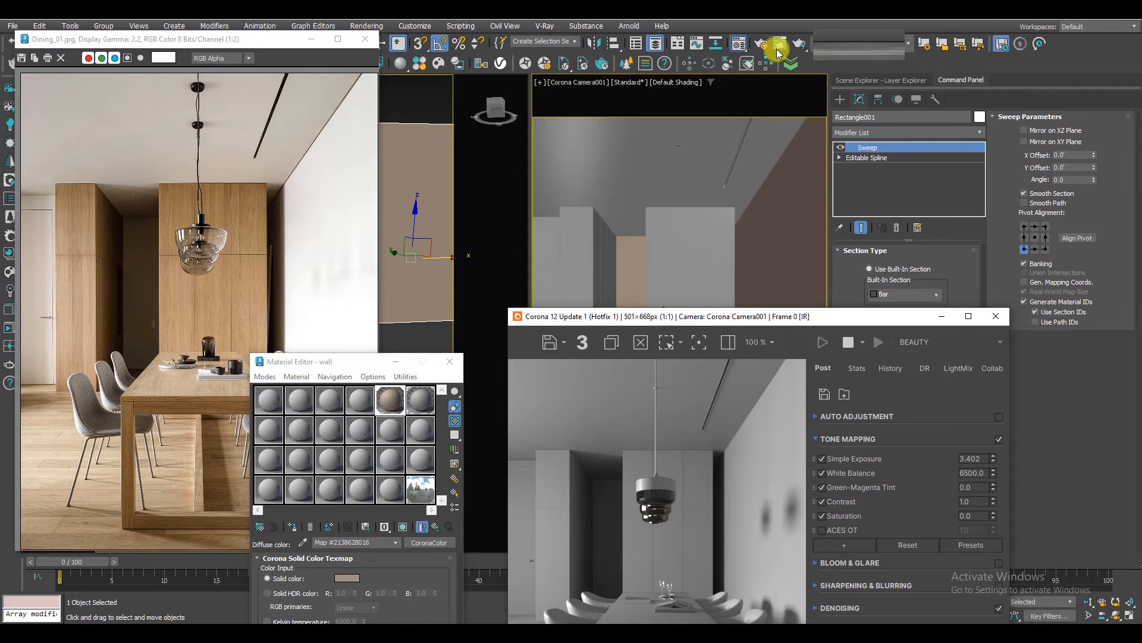
left_click(794, 348)
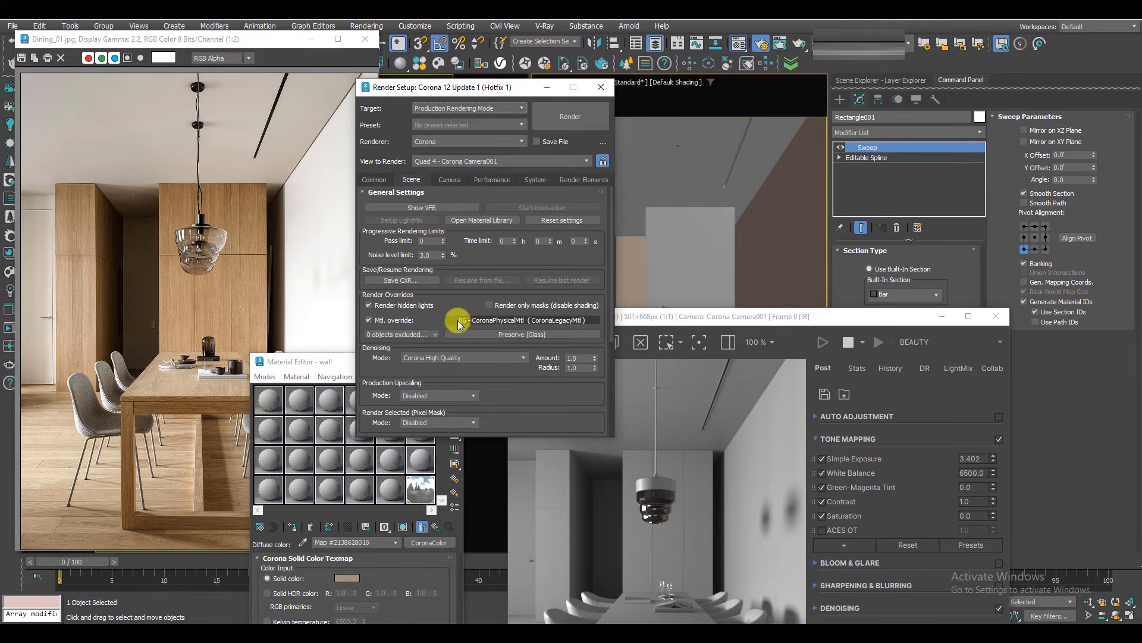
left_click(436, 334)
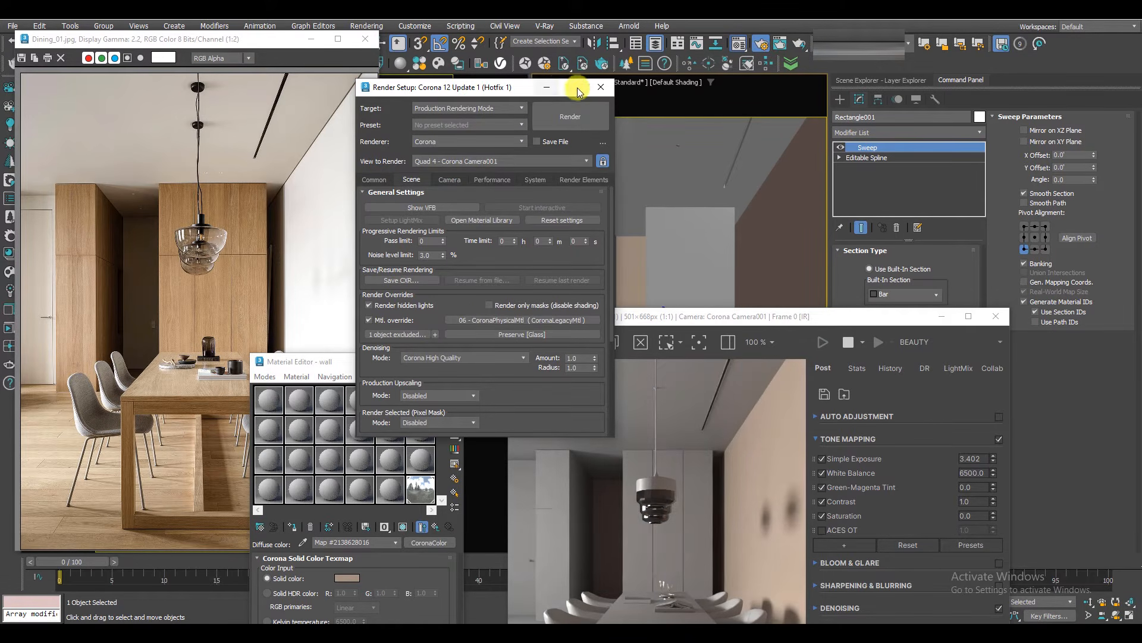
left_click(602, 90)
left_click_drag(770, 322, 847, 87)
Set the wall solid color's saturation to 10 and value to 180.
left_click(346, 577)
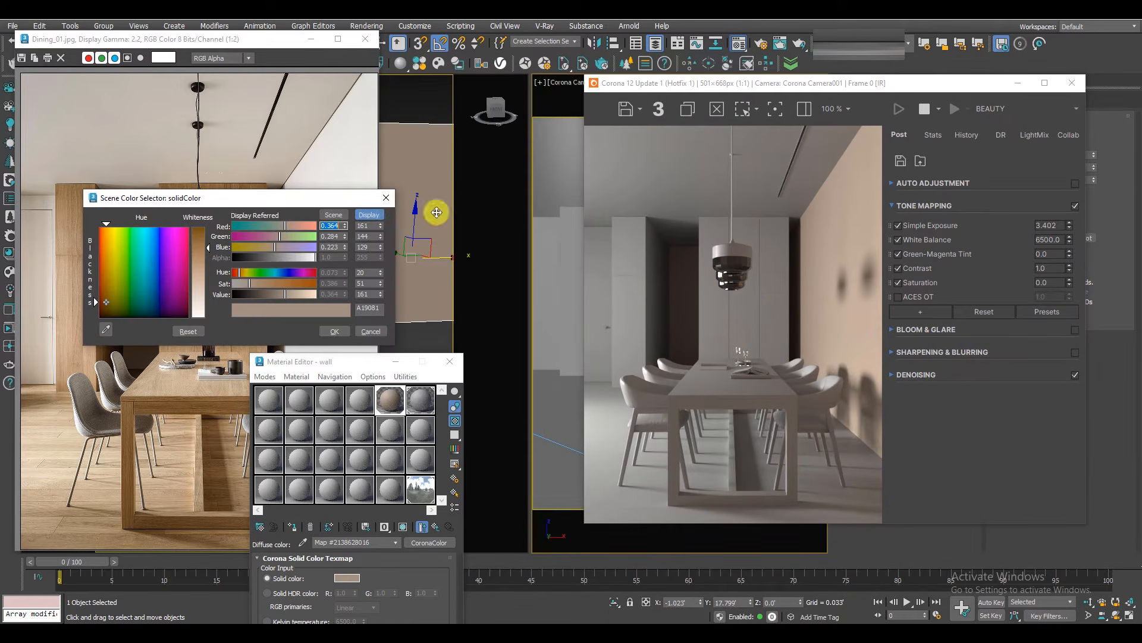
left_click_drag(317, 202, 571, 83)
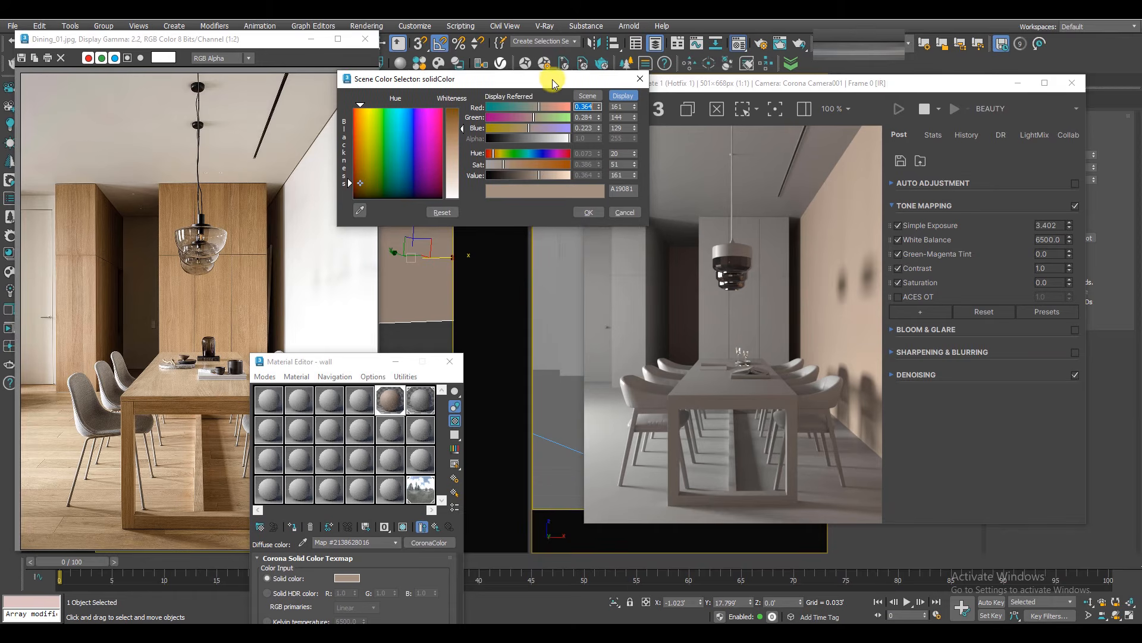
left_click(625, 165)
type("10")
key("Return")
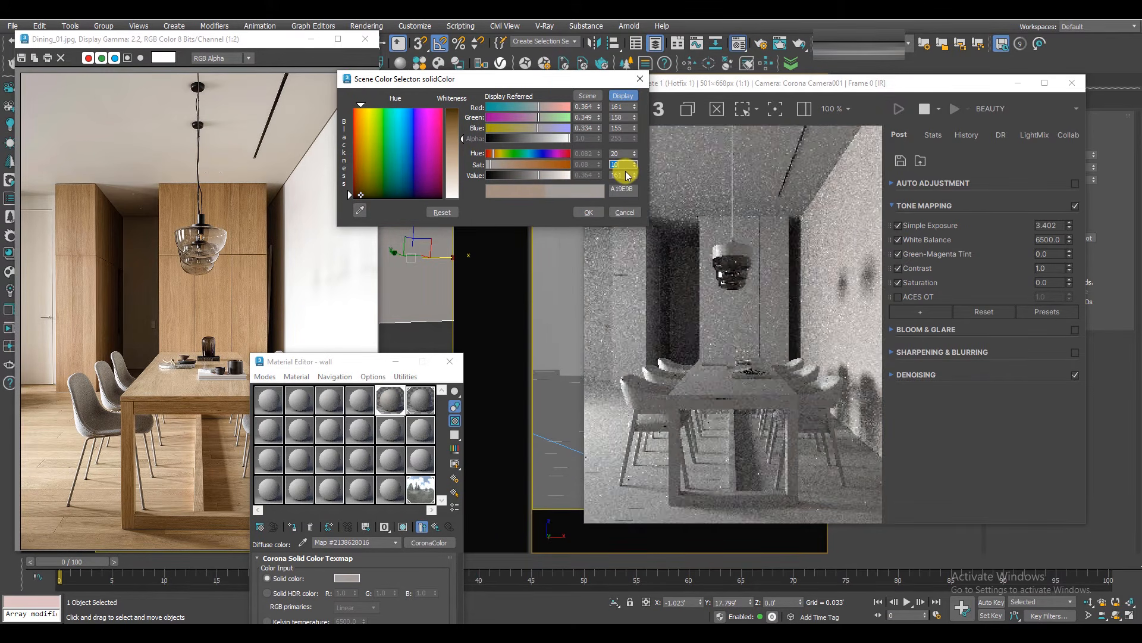
left_click(624, 176)
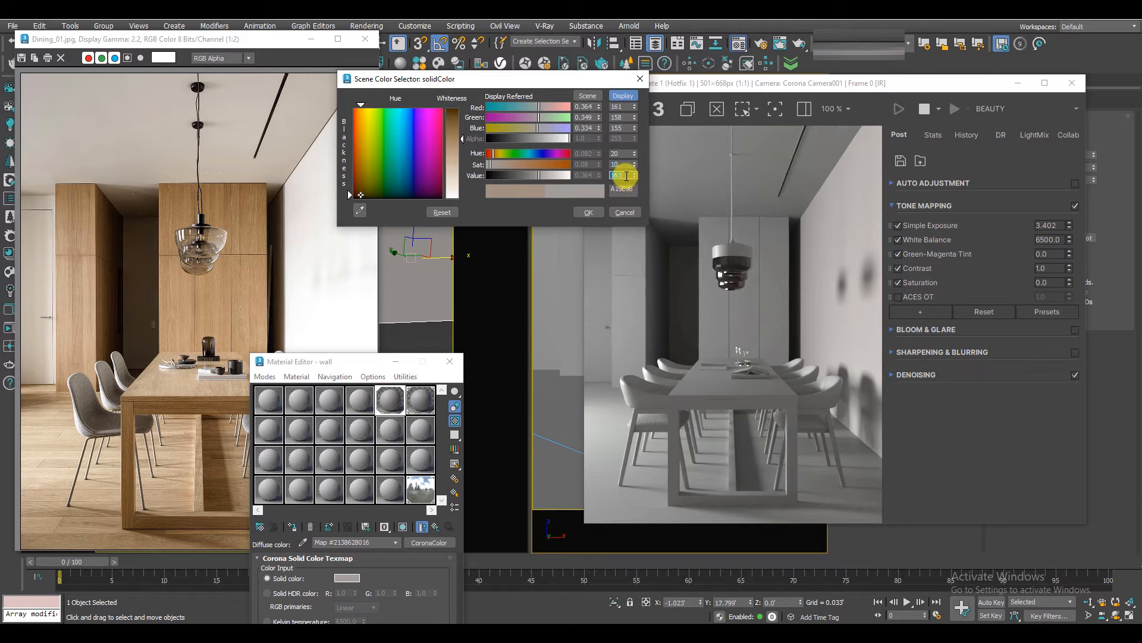
type("180")
key("Return")
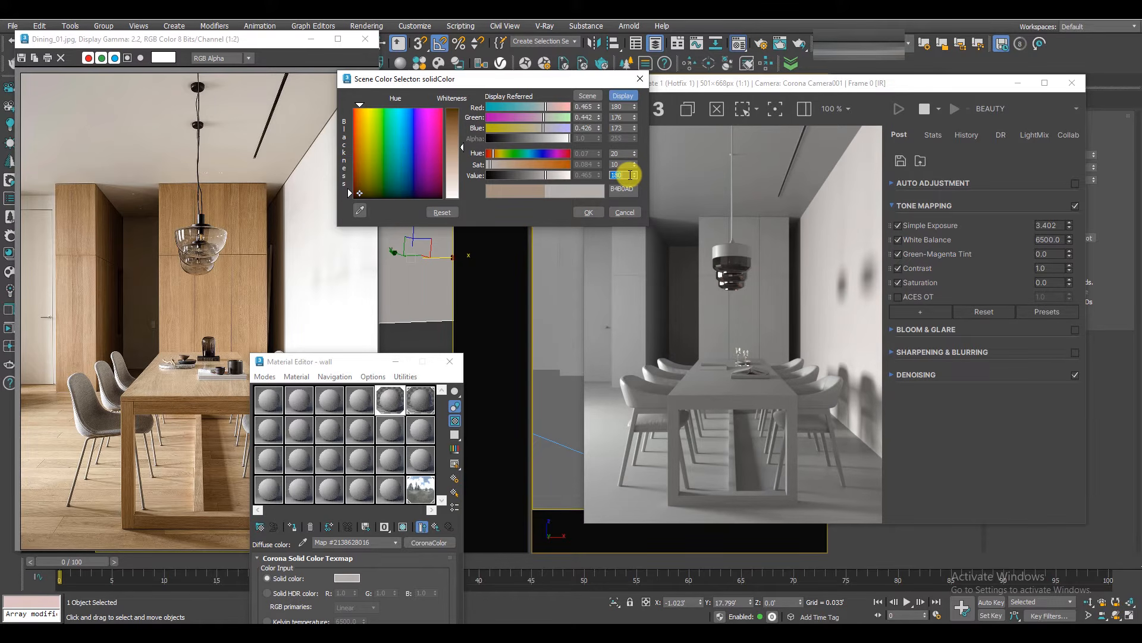
left_click(588, 213)
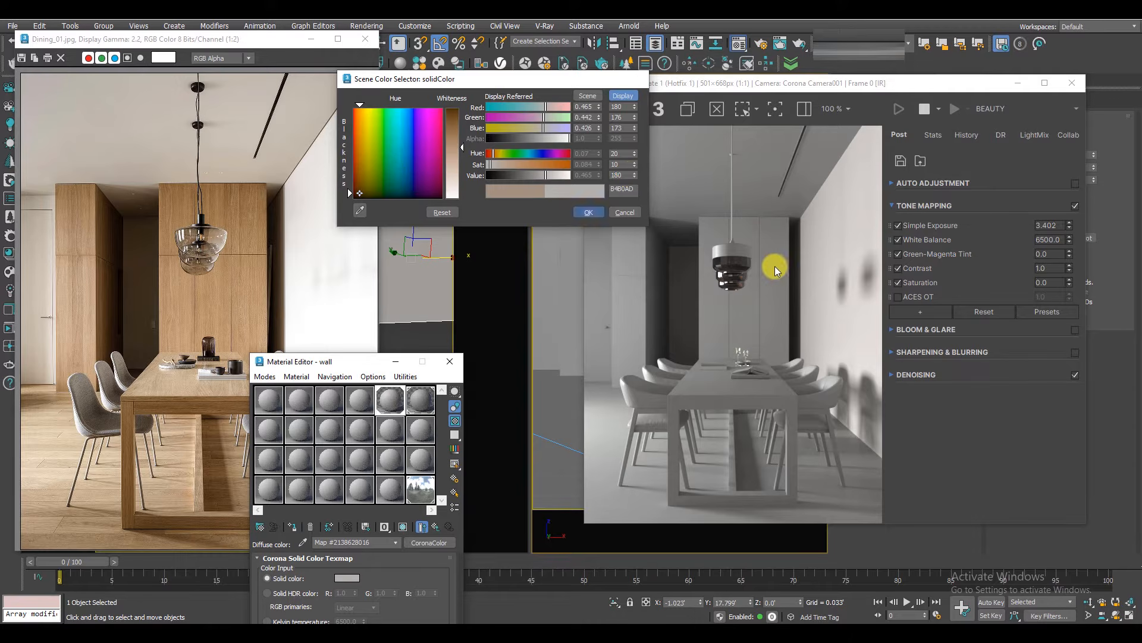
scroll(336, 273, "up", 1)
scroll(313, 264, "down", 2)
scroll(335, 270, "up", 1)
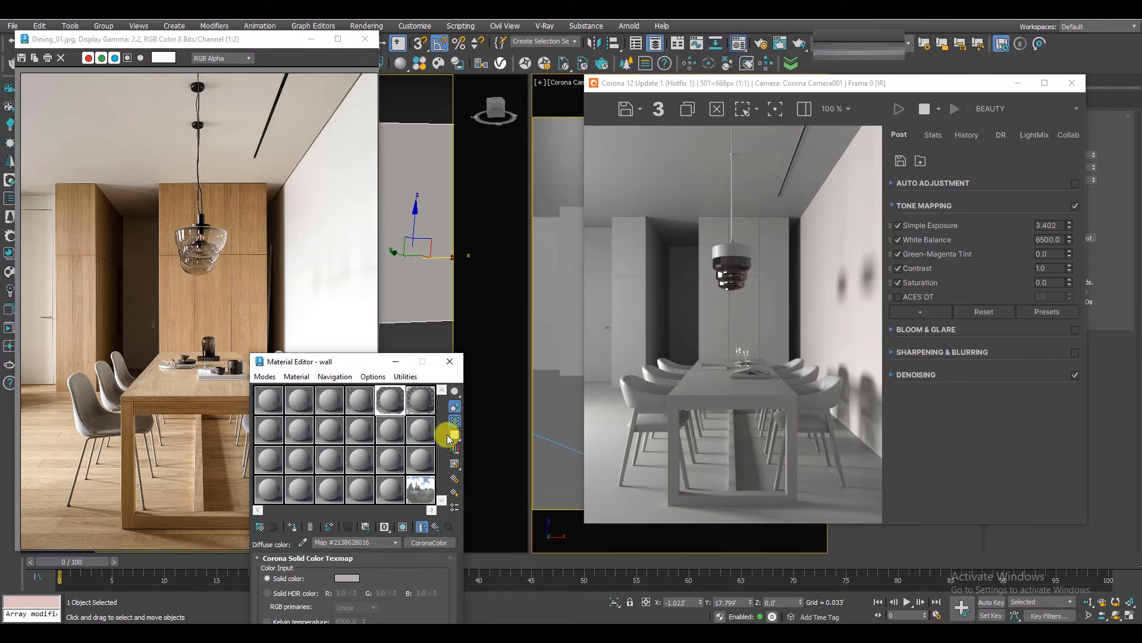
Compare the wall with the reference, try a solid color value of 200, and set it to 190.
left_click_drag(381, 361, 414, 208)
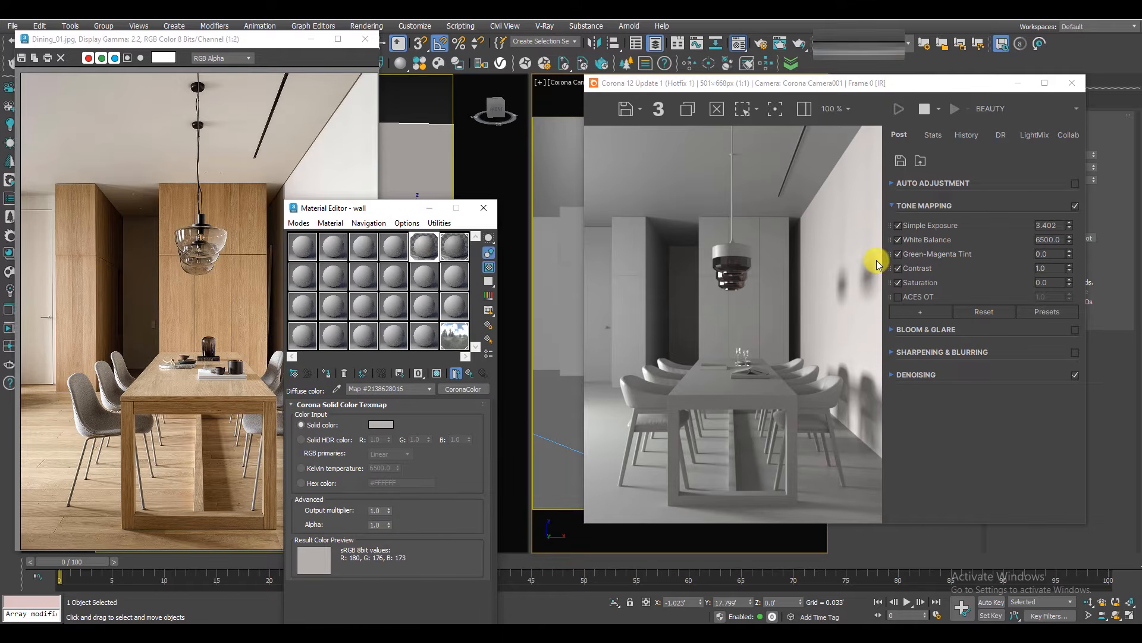
left_click(112, 258)
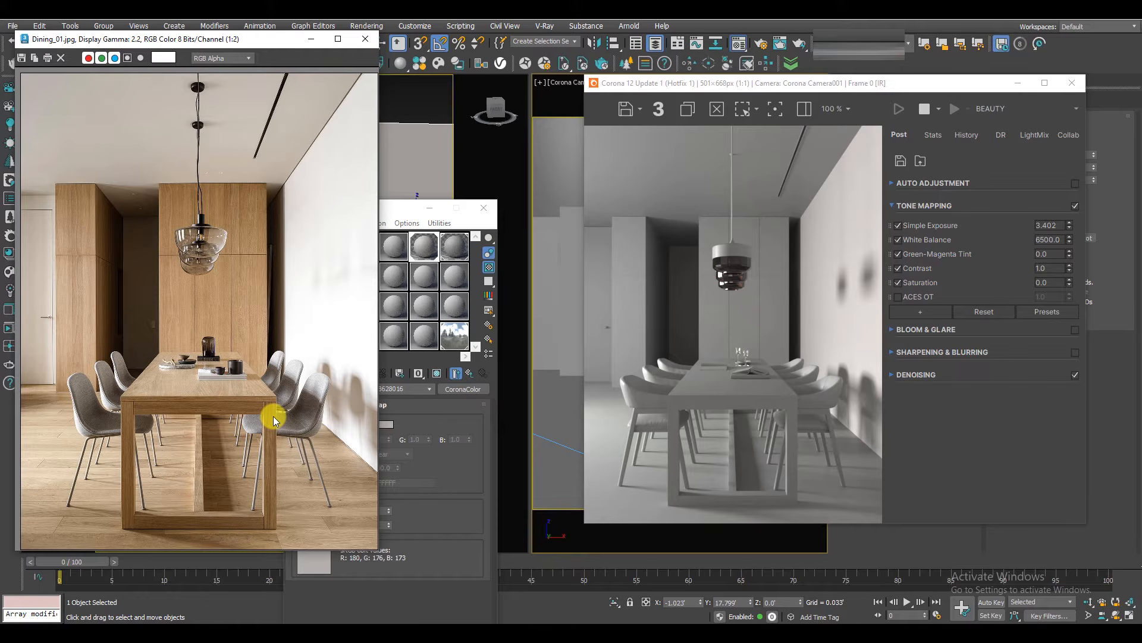
left_click(419, 244)
left_click(372, 425)
left_click_drag(371, 256, 580, 147)
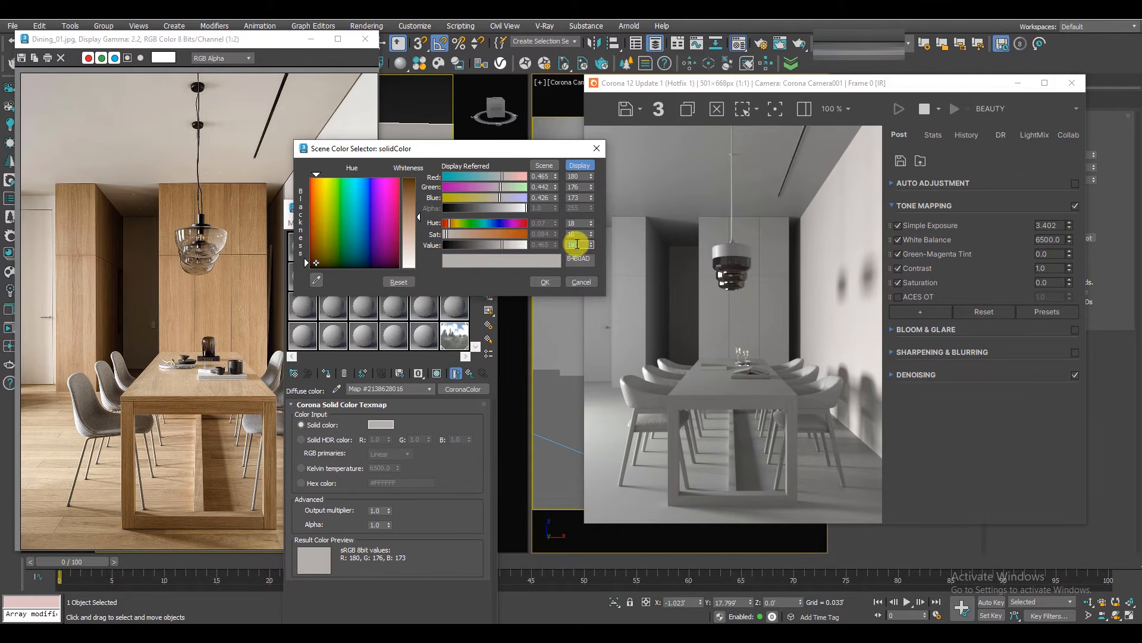
key("Return")
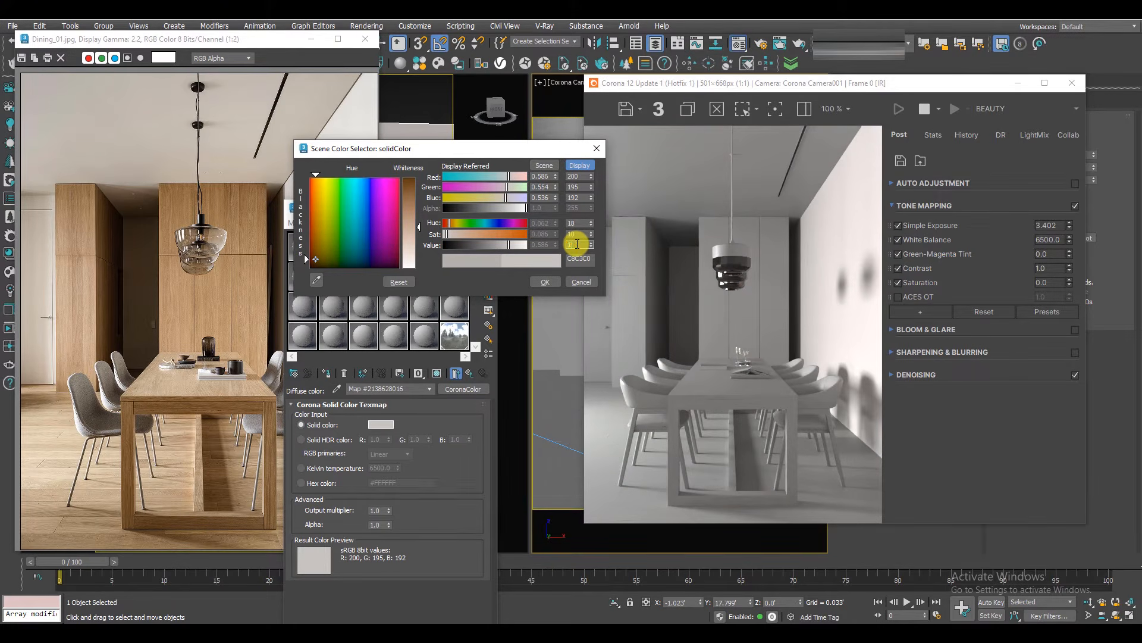
key("Return")
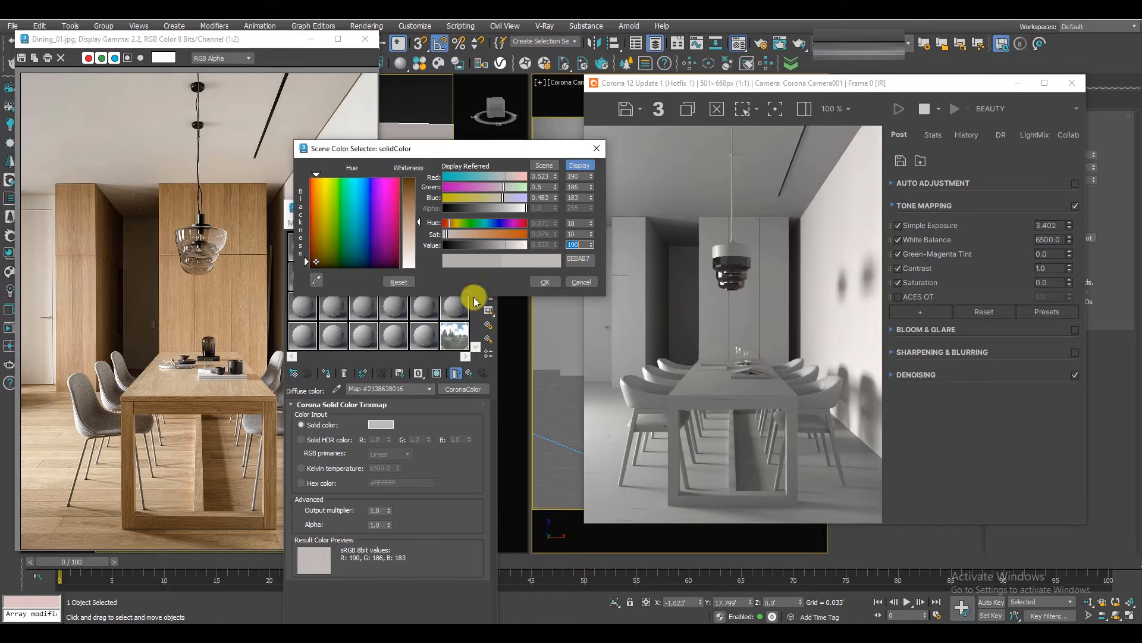
left_click(546, 282)
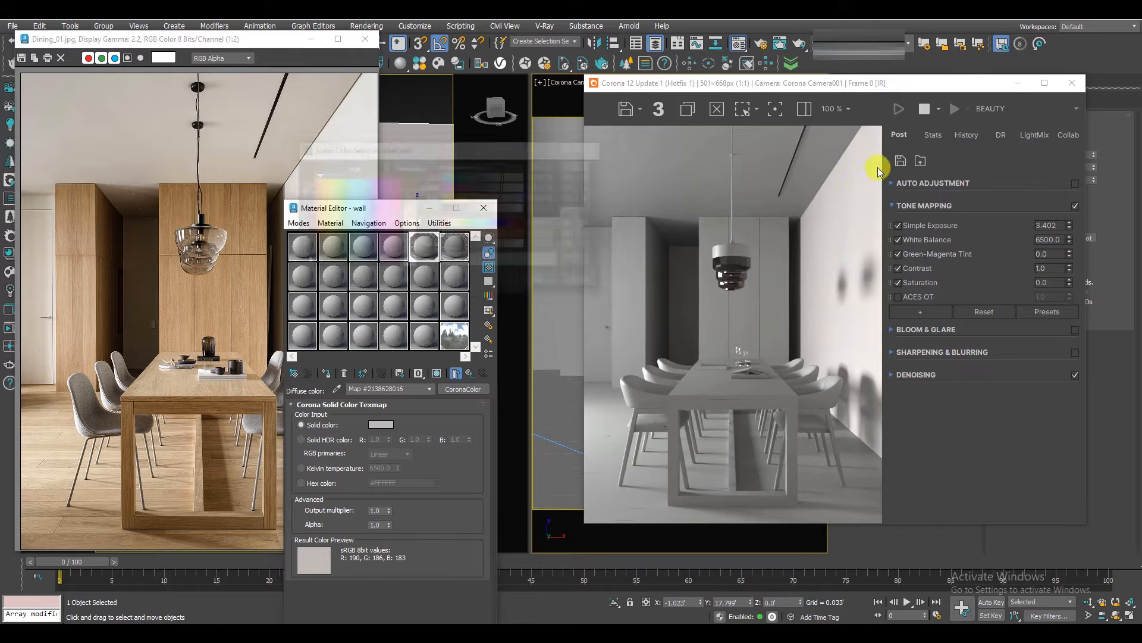
Add a Filmic tone mapping operator to the render and set its highlight compression to 0.644.
left_click(937, 313)
left_click(976, 510)
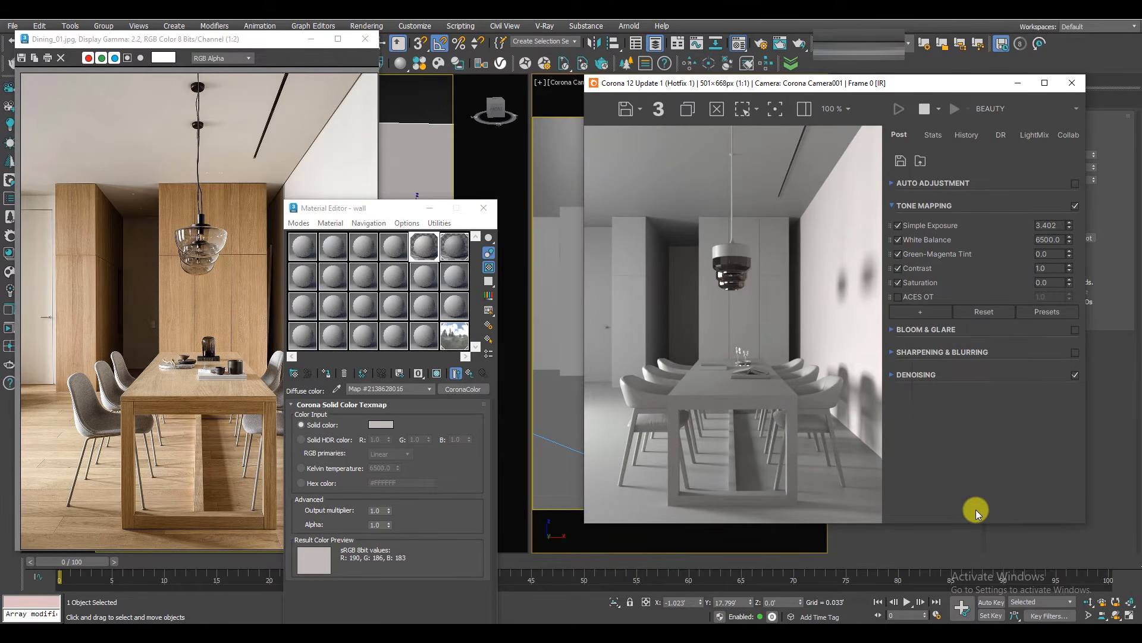
left_click_drag(1071, 327, 1068, 244)
key("Return")
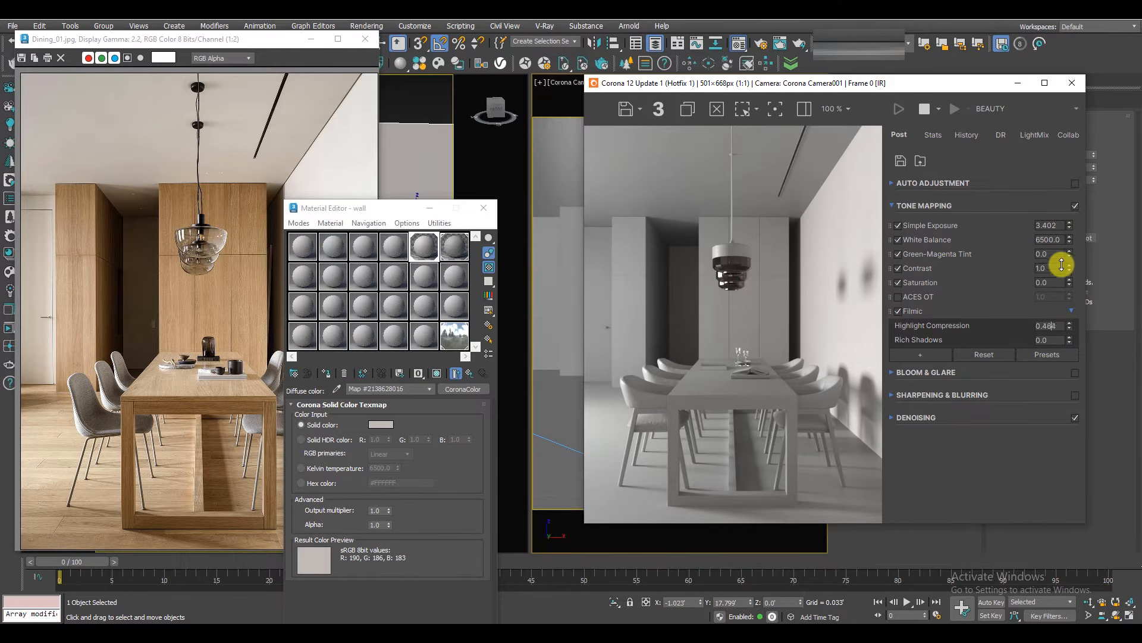
type("0.644")
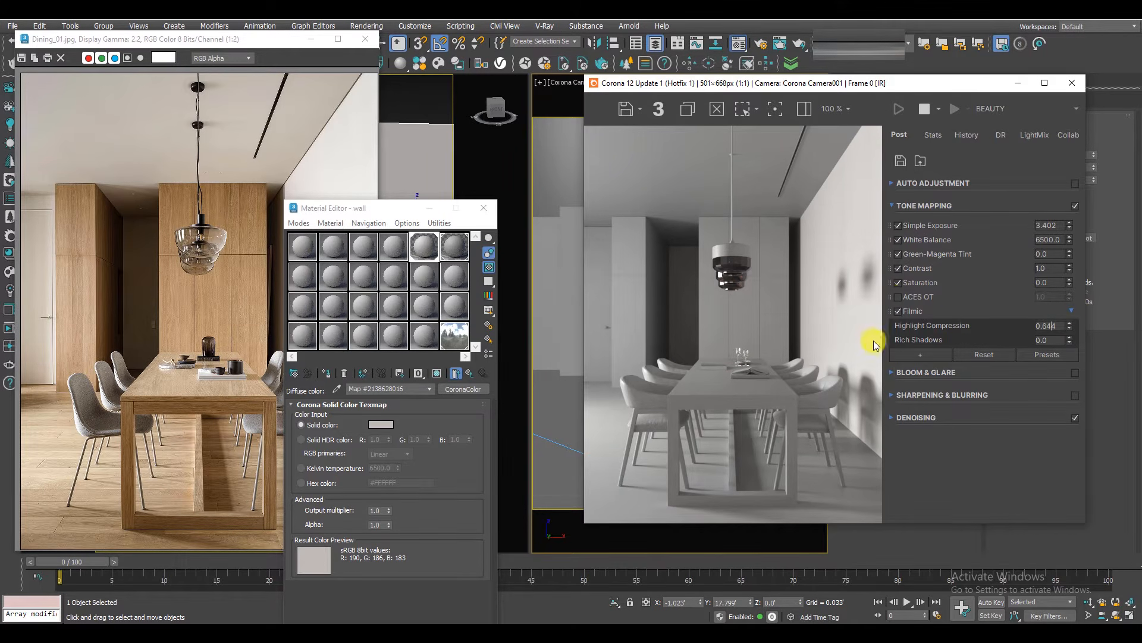
Select the ceiling in the camera view and add it to the objects excluded from the material override.
left_click(552, 148)
left_click_drag(741, 87, 700, 296)
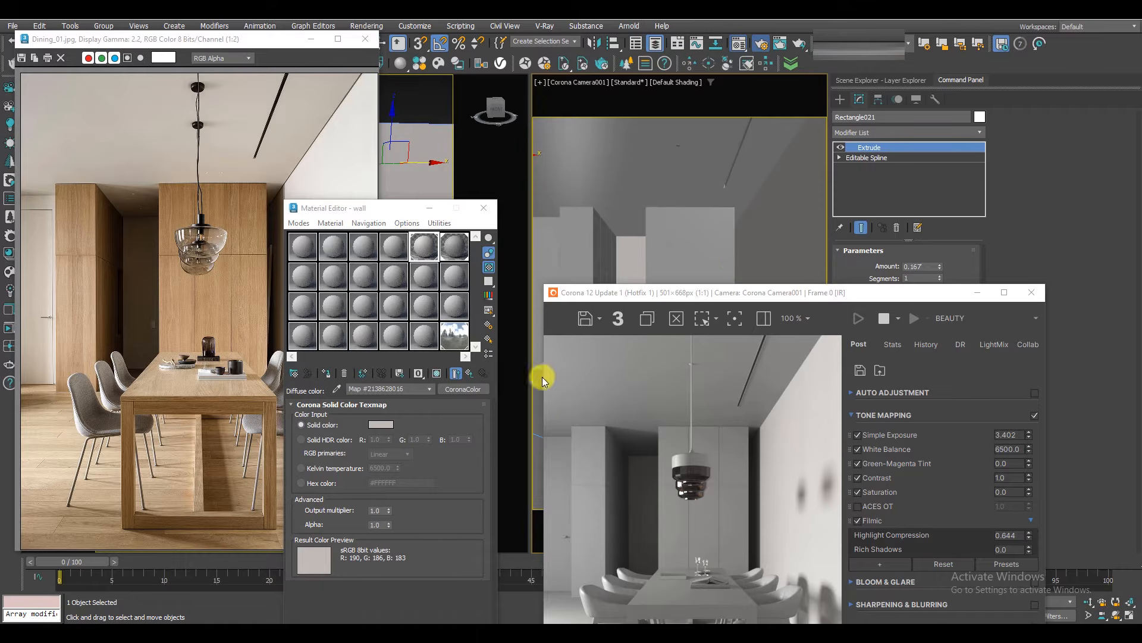
key("F10")
left_click(439, 335)
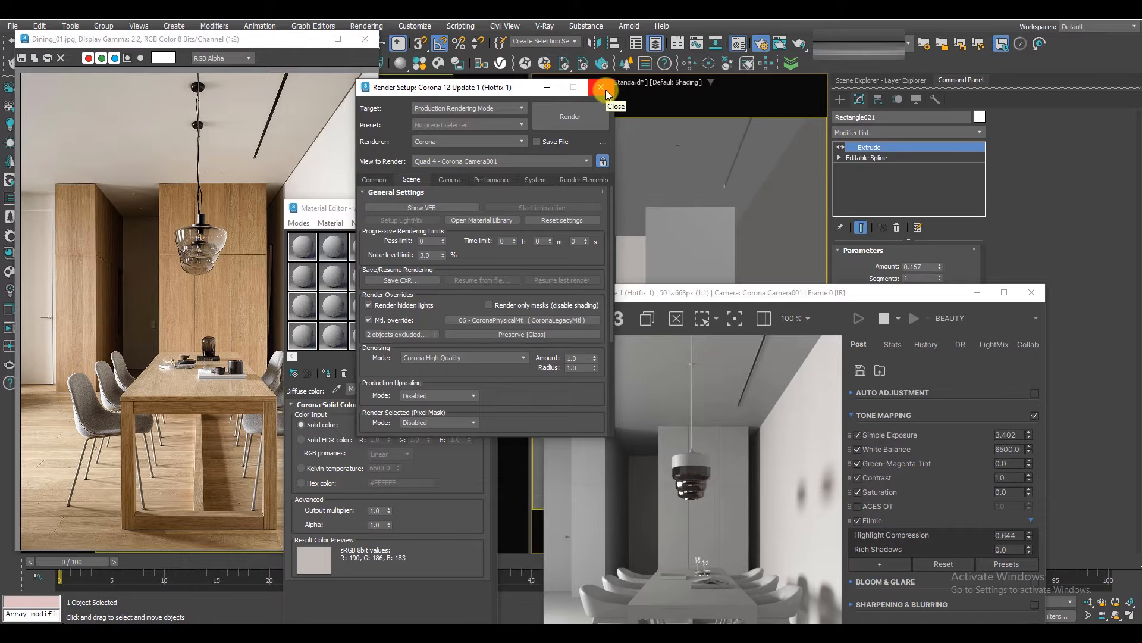
Stop the interactive render, close the render and material windows, and unhide all hidden objects in the scene.
left_click(883, 318)
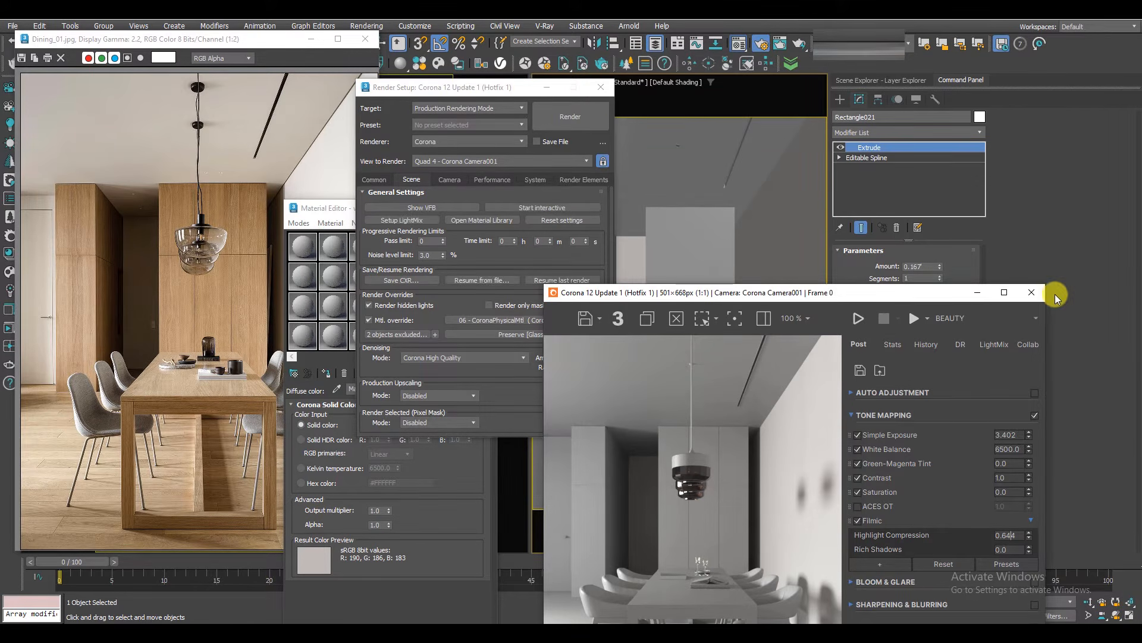
left_click(607, 87)
right_click(668, 269)
left_click(687, 210)
left_click(586, 336)
left_click(483, 209)
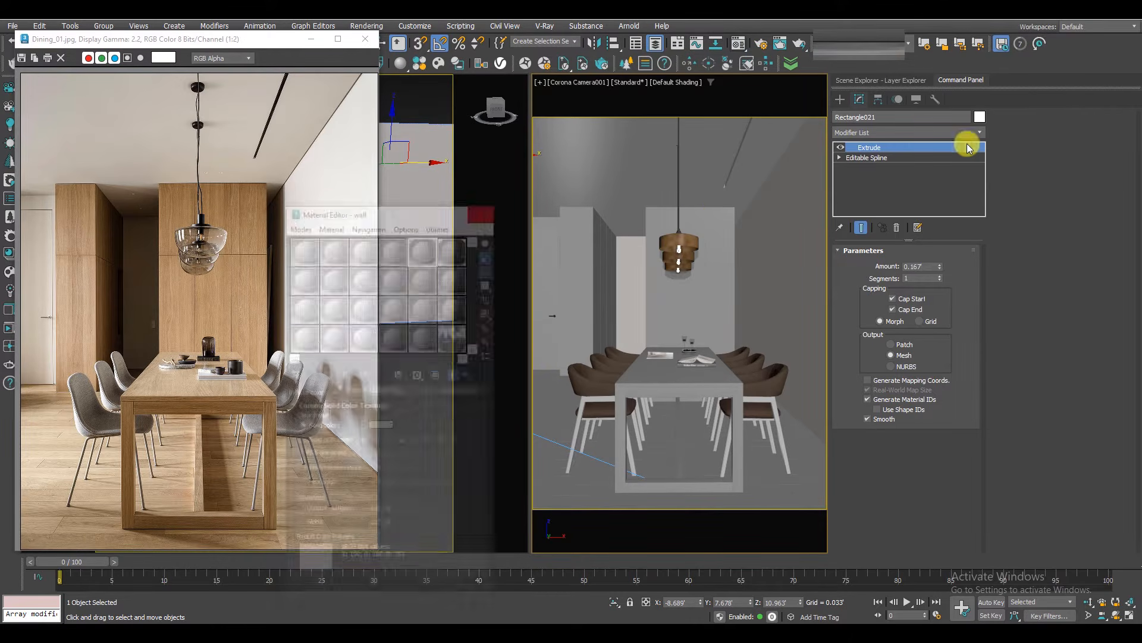
Select everything on the Prop layer, invert the selection to the rest of the scene, and close the layer explorer.
left_click(869, 81)
double_click(883, 160)
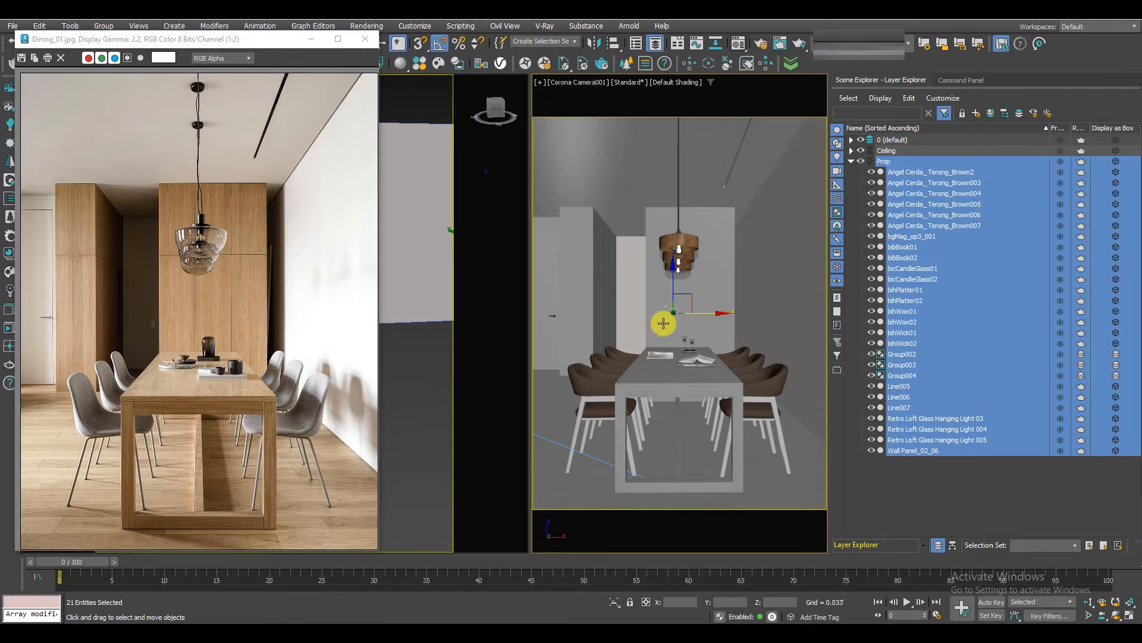
key("ctrl+i")
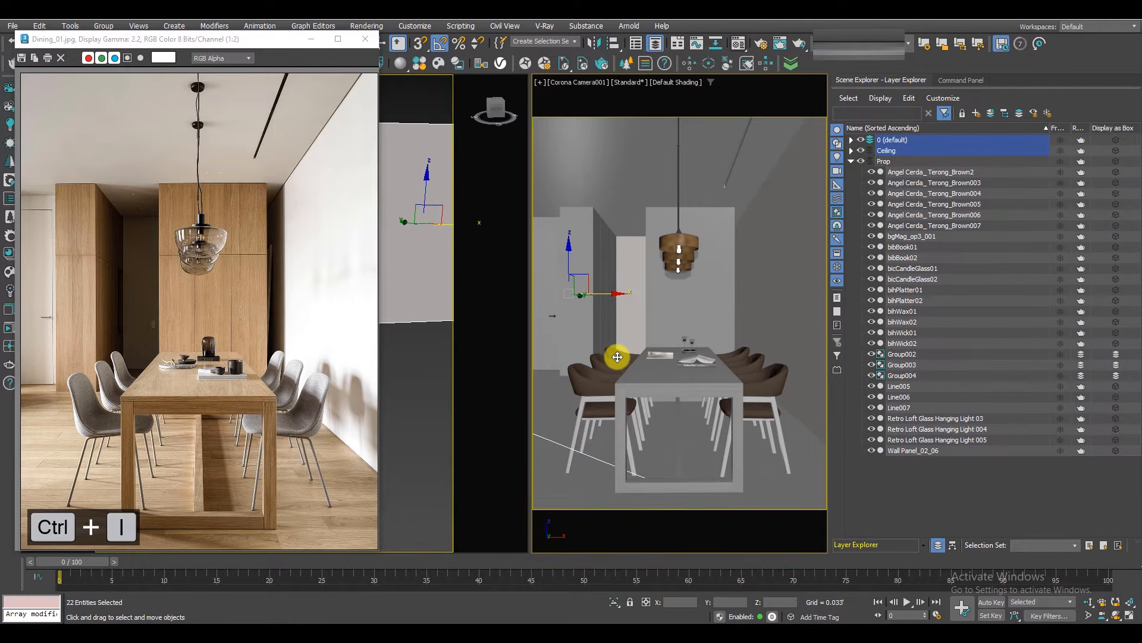
left_click(761, 43)
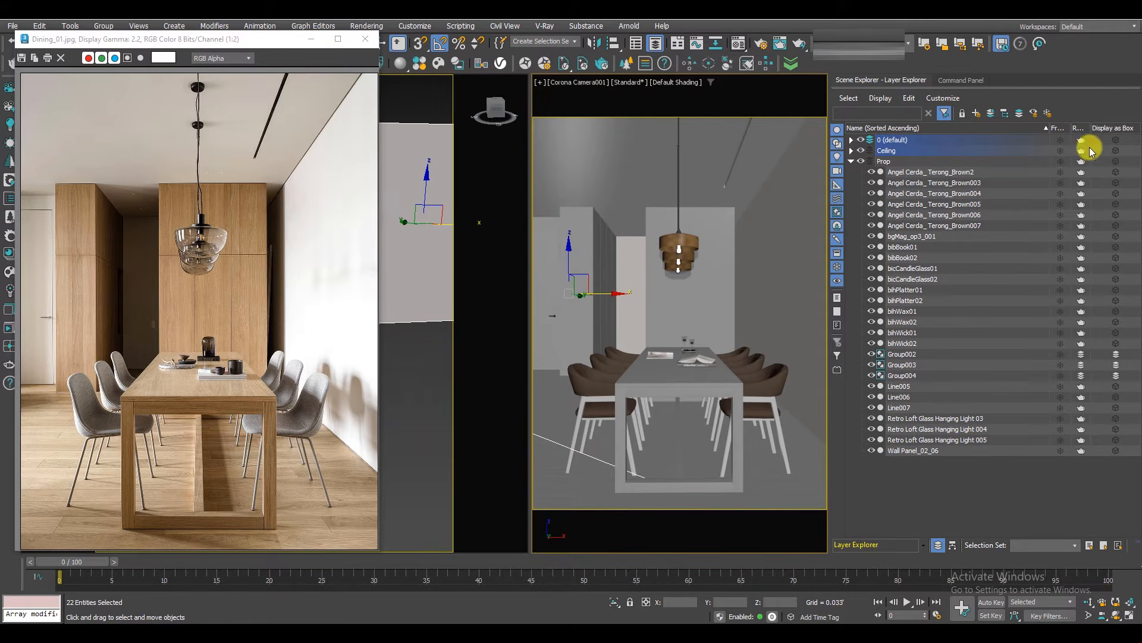
left_click(657, 48)
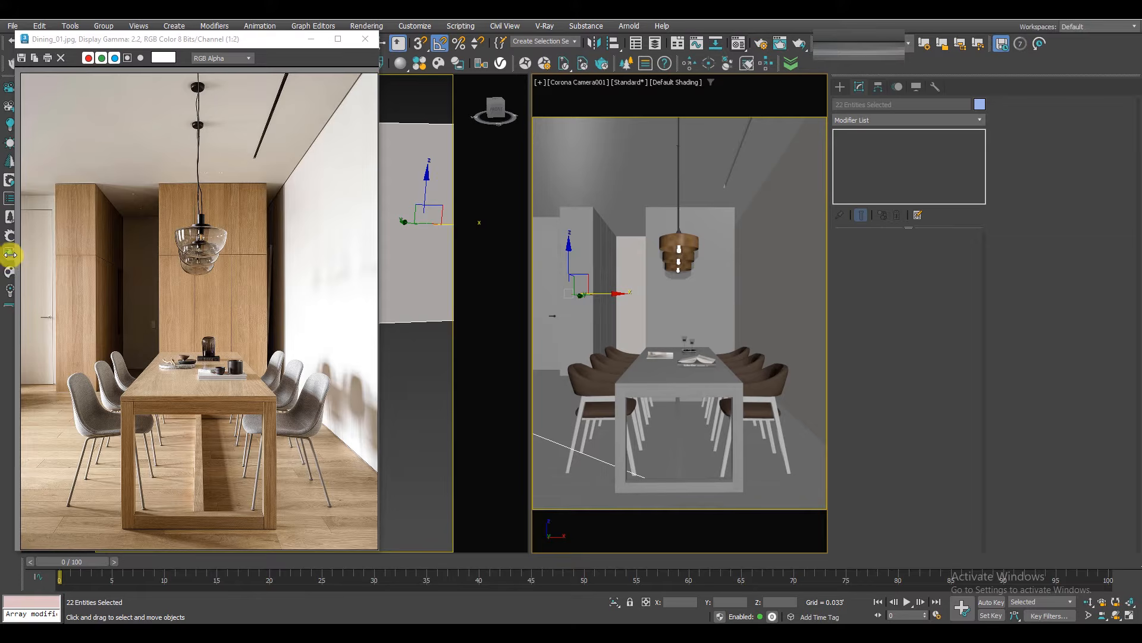
Shift the reference image aside, restart the interactive Corona render, and arrange its window next to the reference.
left_click_drag(110, 39, 157, 45)
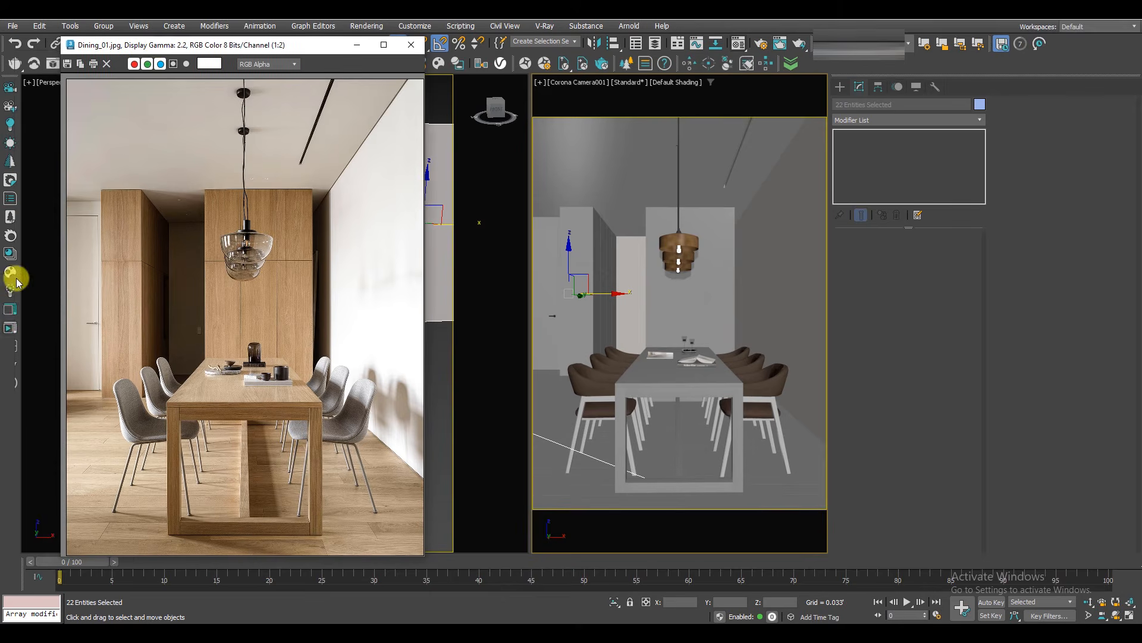
left_click(9, 330)
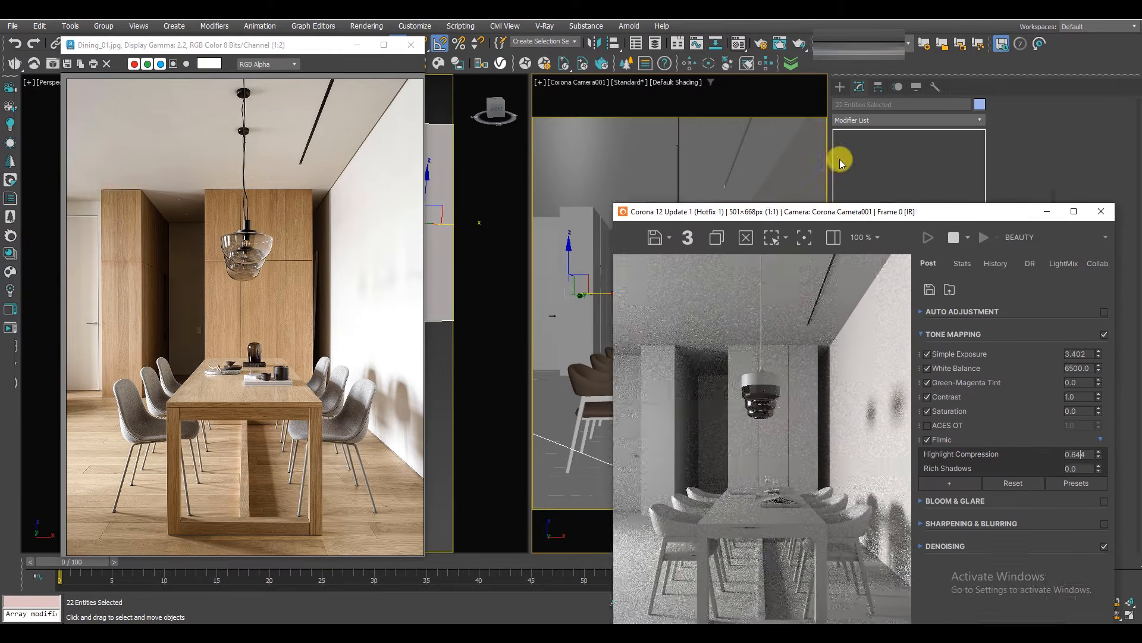
left_click_drag(855, 140, 873, 116)
Select the ceiling, return to the wall material's top level, and copy that material into the adjacent sample slot.
left_click(566, 175)
key("End")
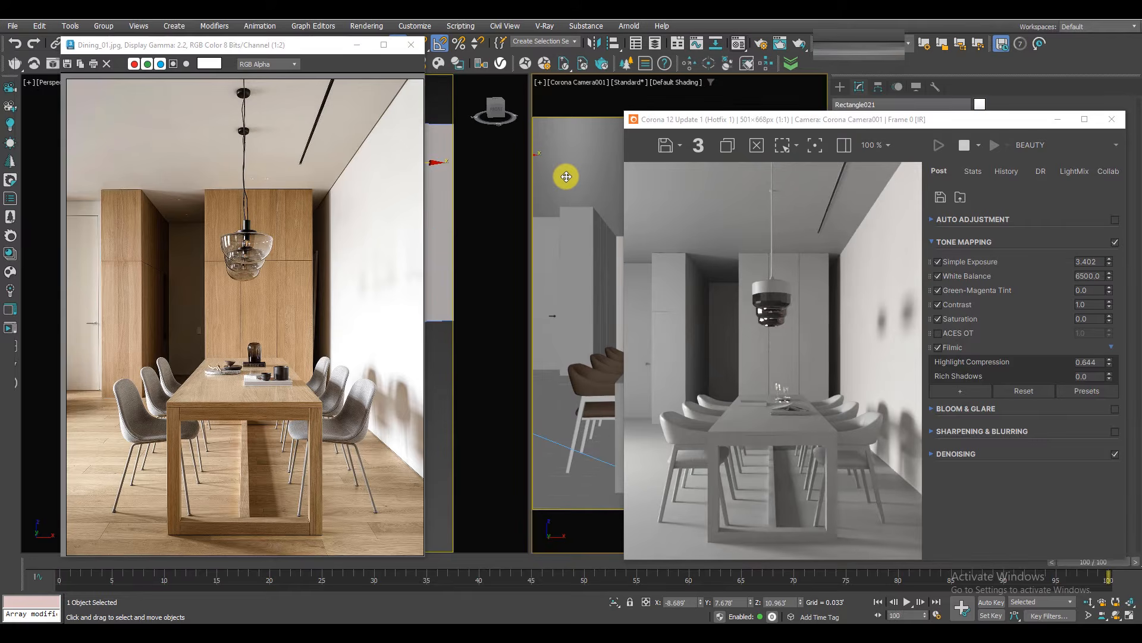
key("m")
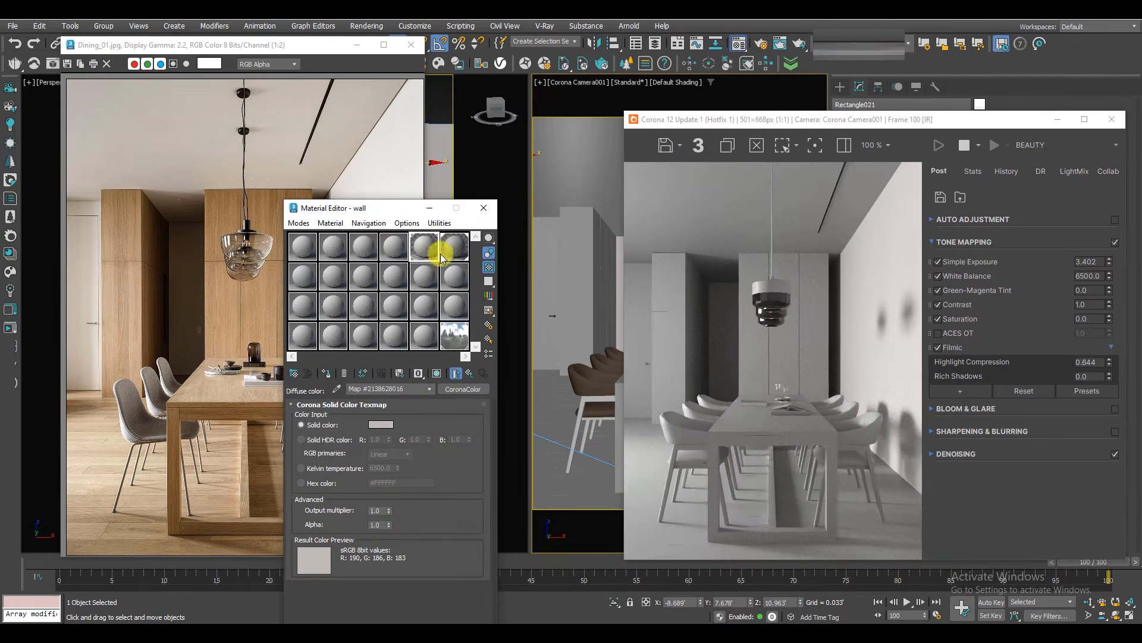
left_click(470, 373)
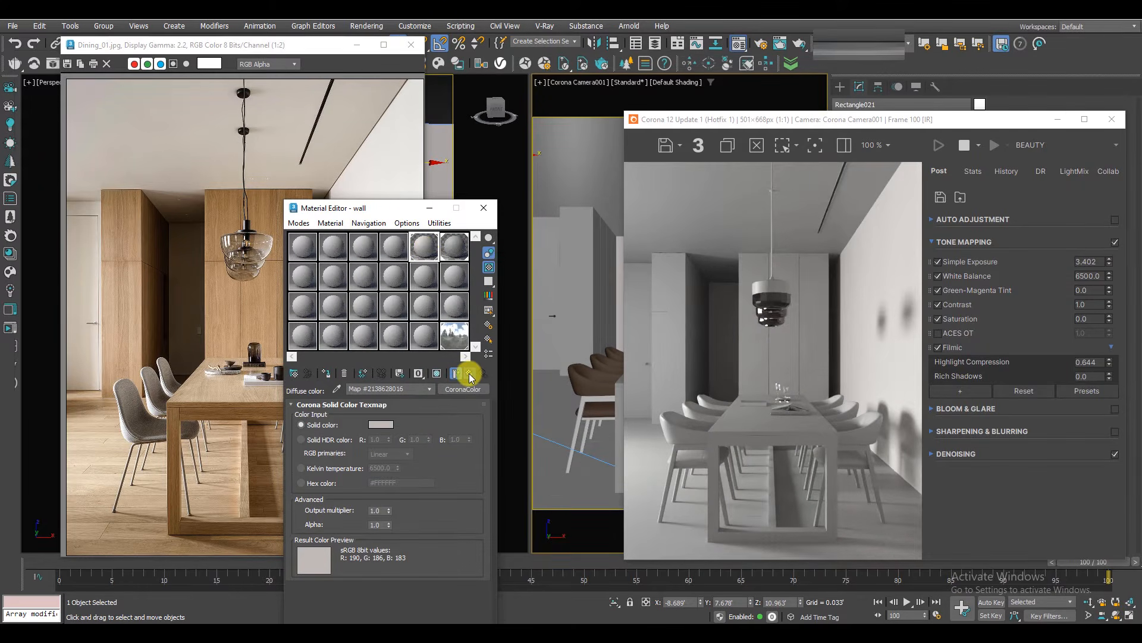
left_click(452, 337)
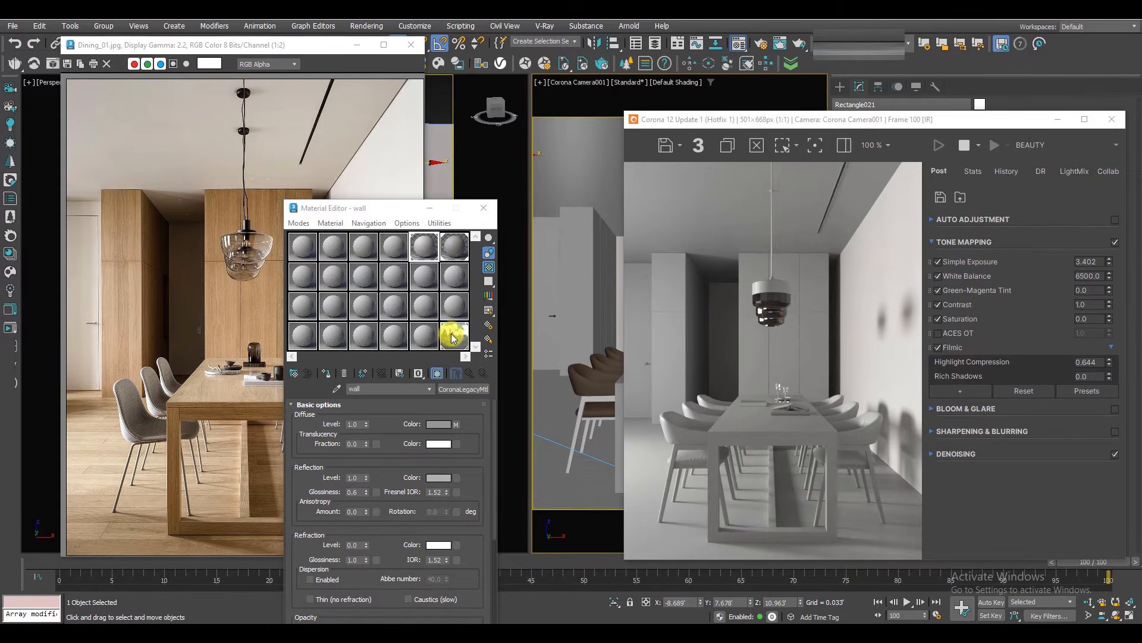
left_click_drag(819, 120, 780, 98)
left_click_drag(425, 246, 390, 246)
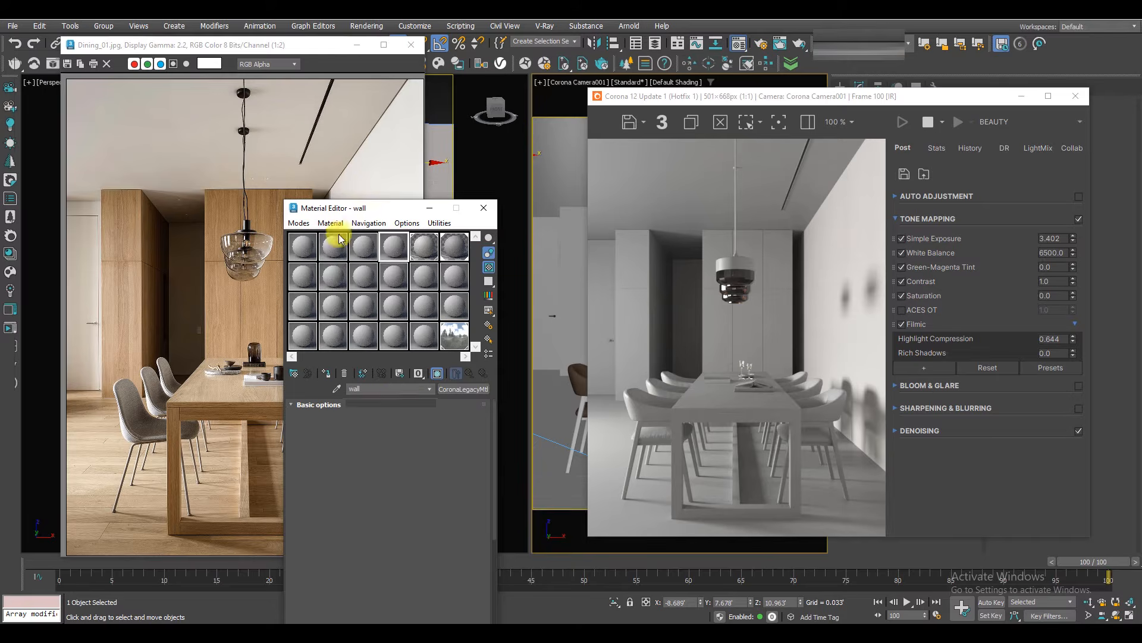
Assign the copied wall material to the selected ceiling and rename it celing.
left_click(326, 373)
left_click(500, 314)
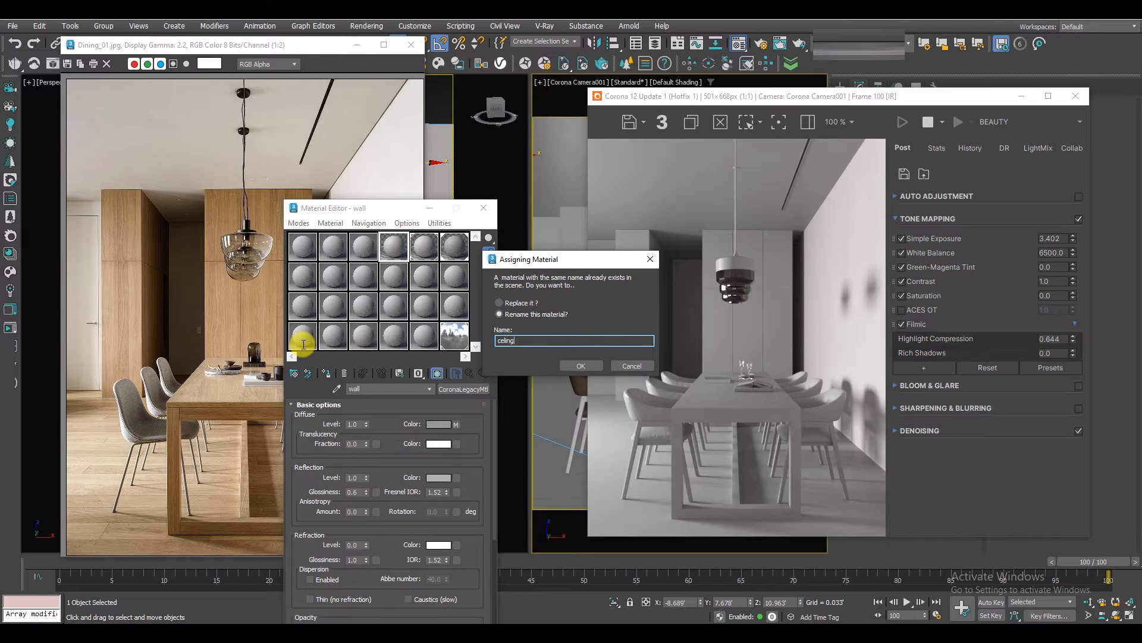
type("celing")
key("Return")
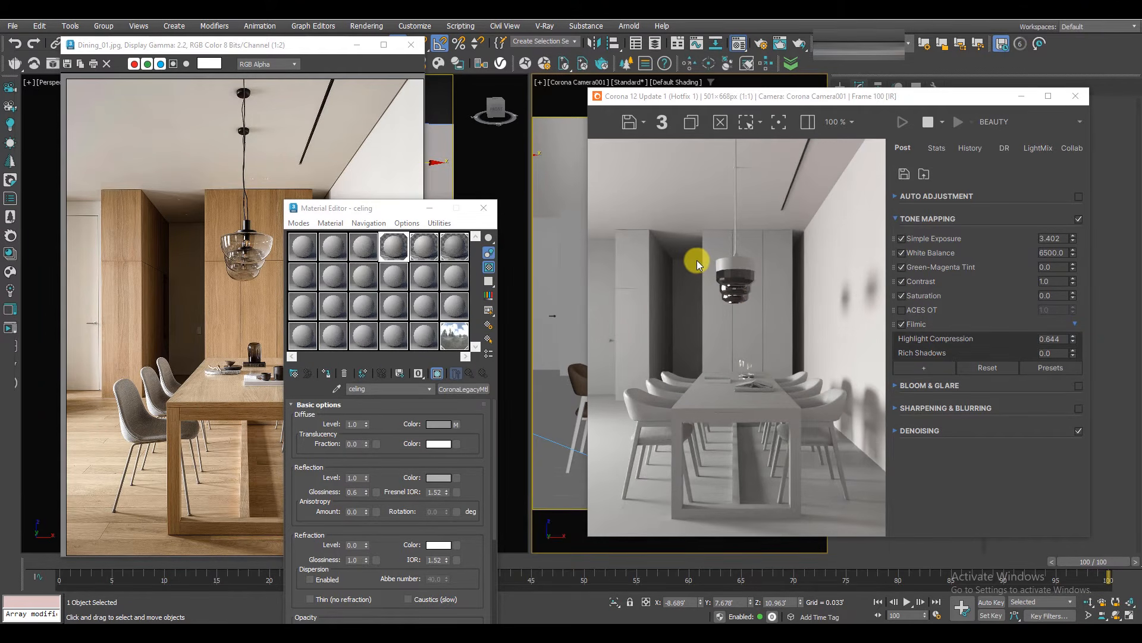
Edit the celing material's diffuse solid colour, setting its value to 170 and saturation to 20.
left_click(456, 425)
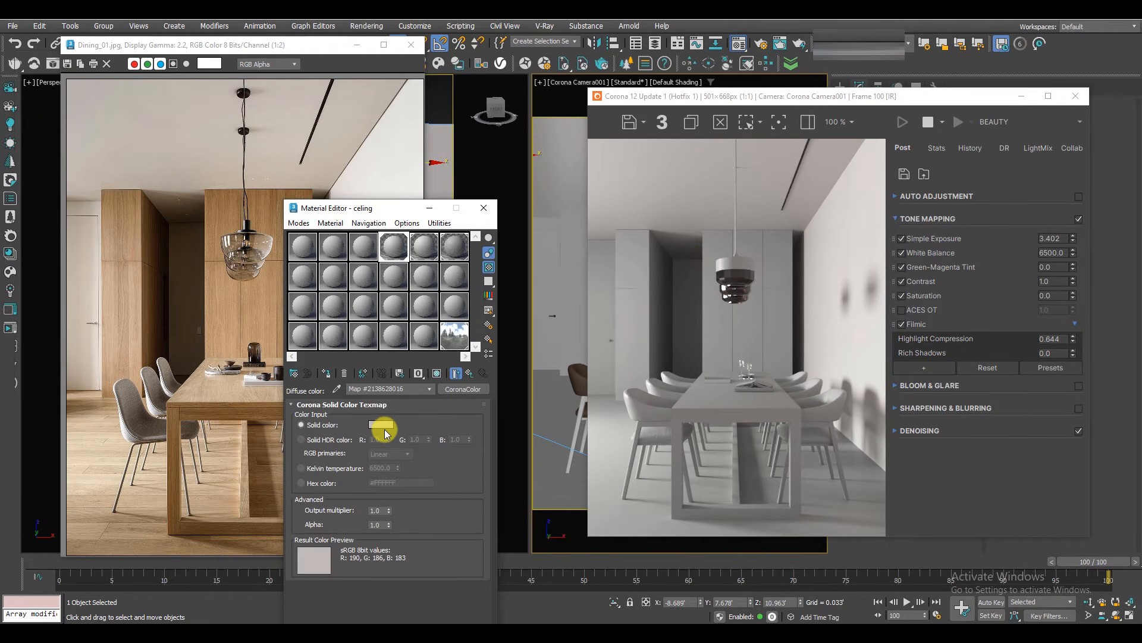
left_click(384, 427)
left_click_drag(390, 271, 767, 367)
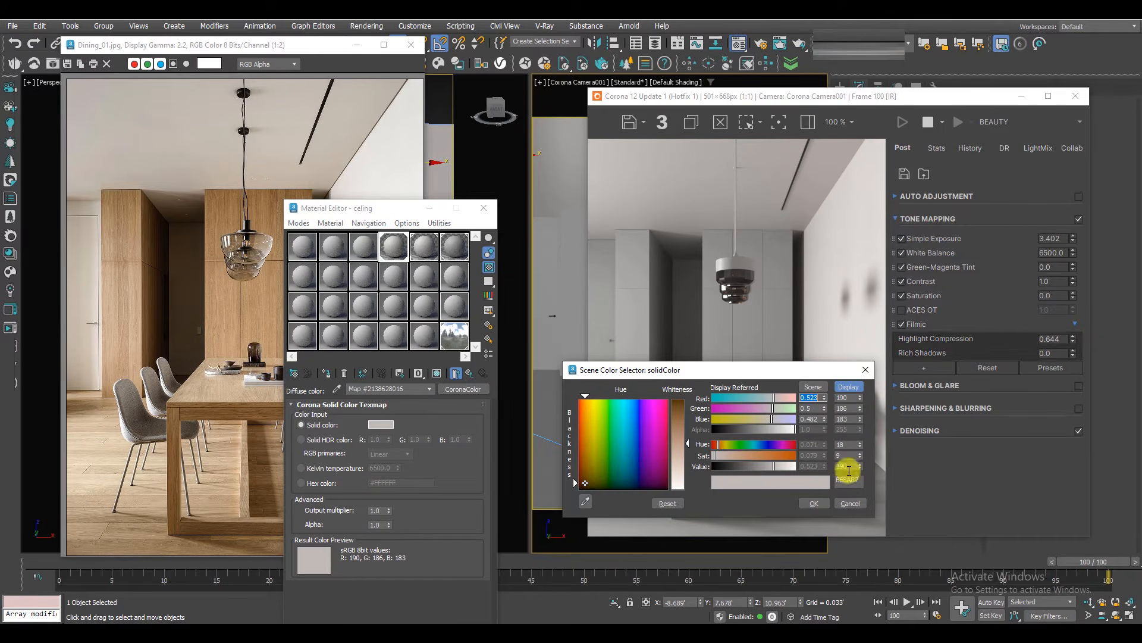
key("Return")
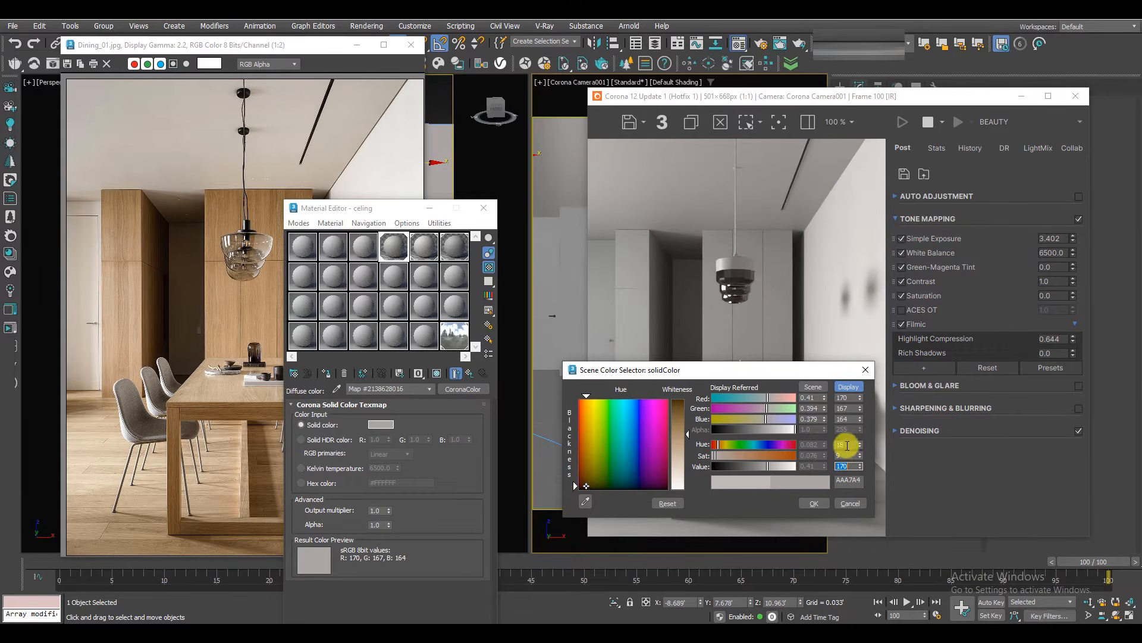
type("40")
key("Return")
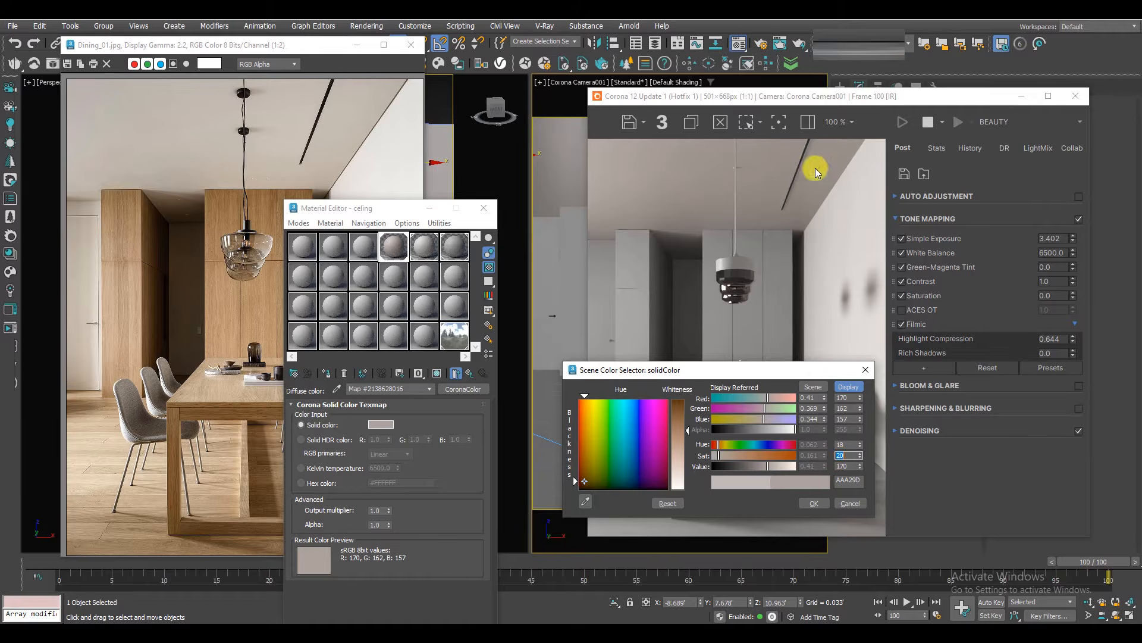
scroll(839, 188, "up", 1)
scroll(839, 188, "down", 1)
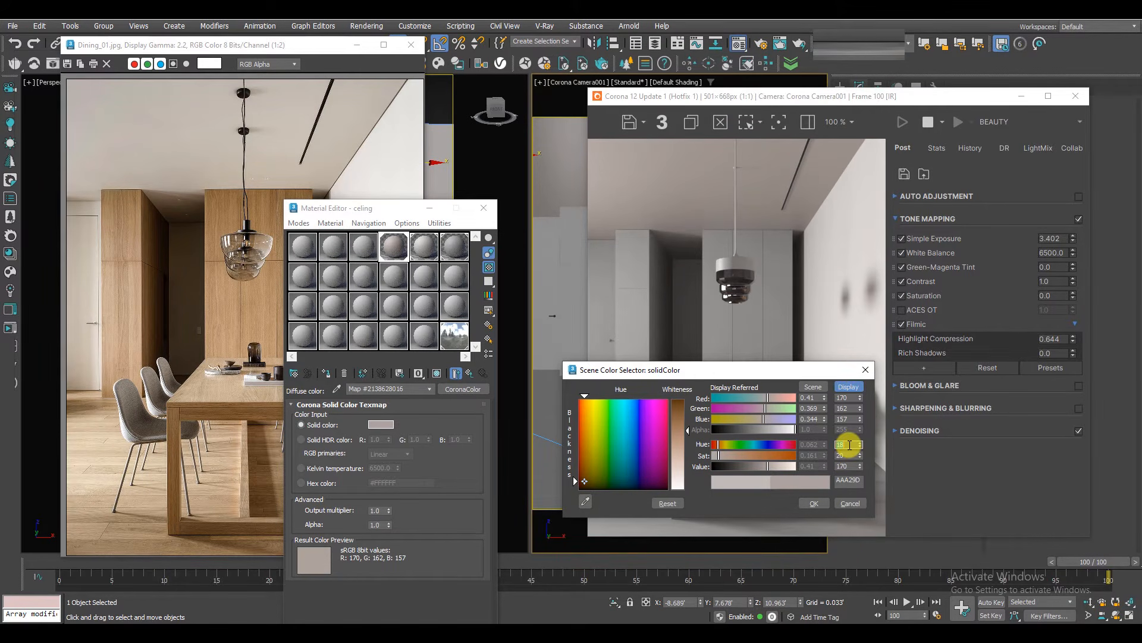
Set the diffuse colour's hue to 22, accept it, and return to the celing material's top level.
left_click(850, 444)
type("22")
key("Return")
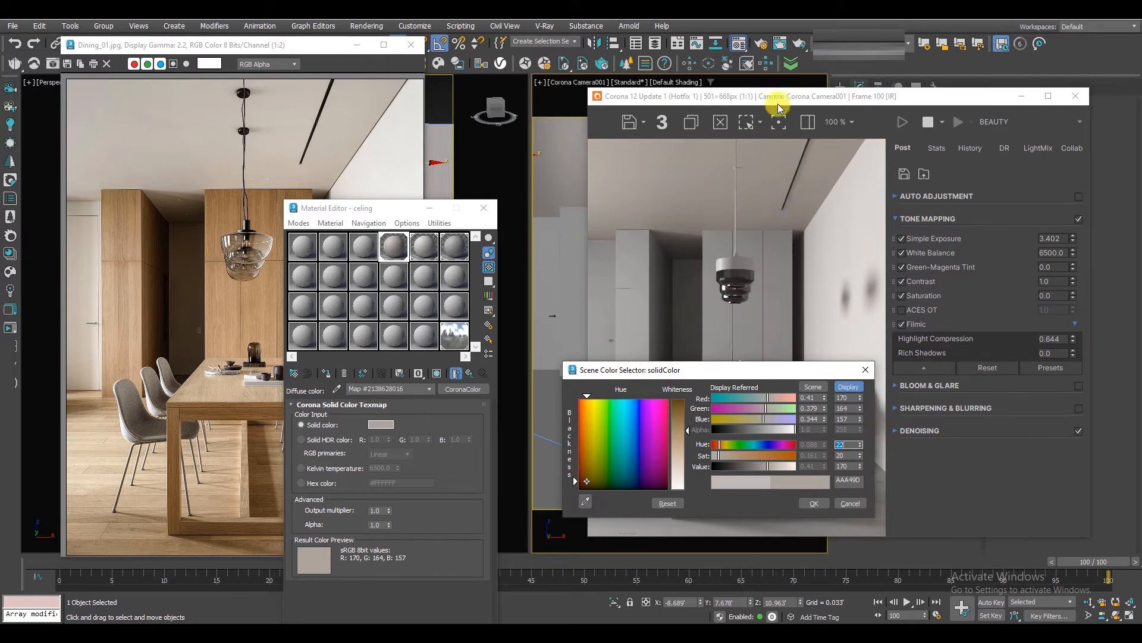
scroll(834, 206, "up", 1)
scroll(834, 206, "down", 1)
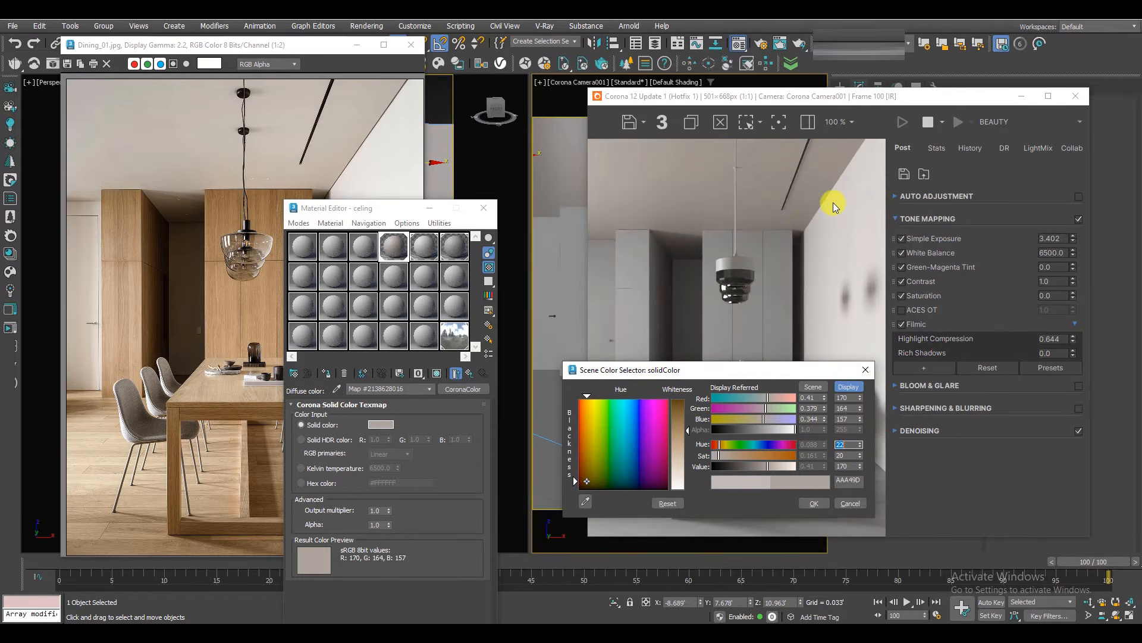
left_click(812, 503)
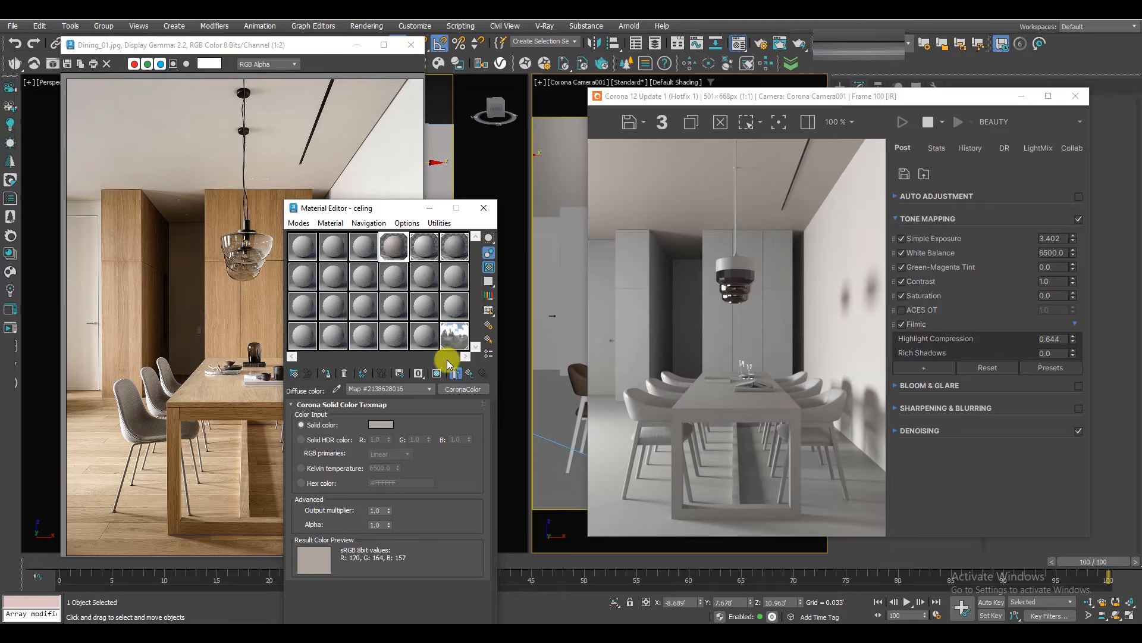
left_click(471, 373)
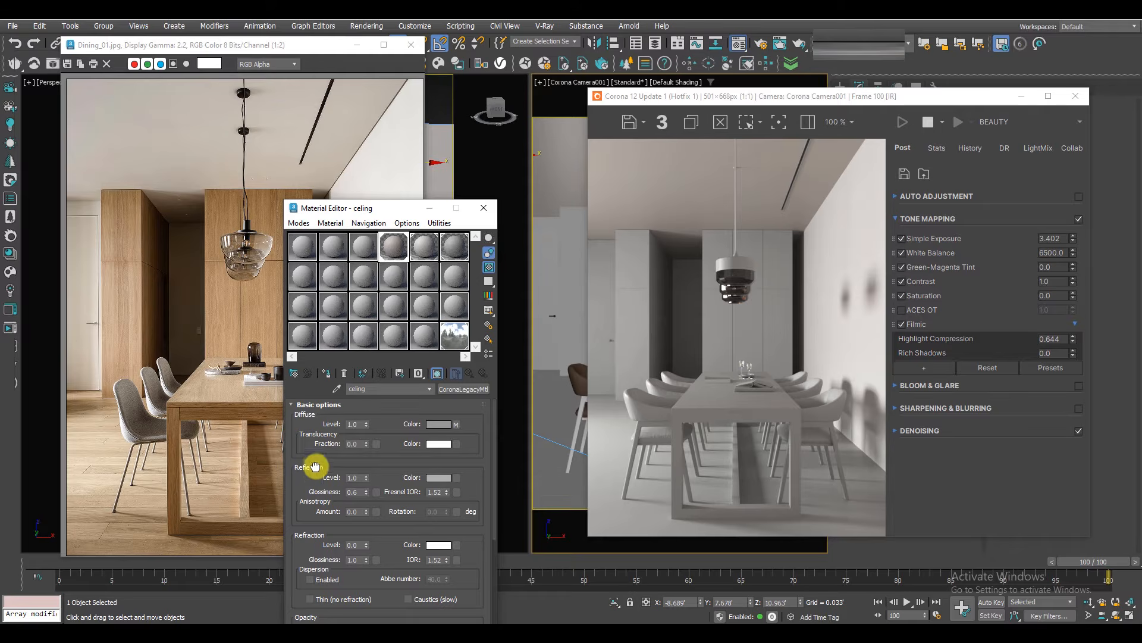
Start adding a CoronaBitmap to the reflection glossiness and look through the limewash textures in the Maps folder window.
left_click(376, 492)
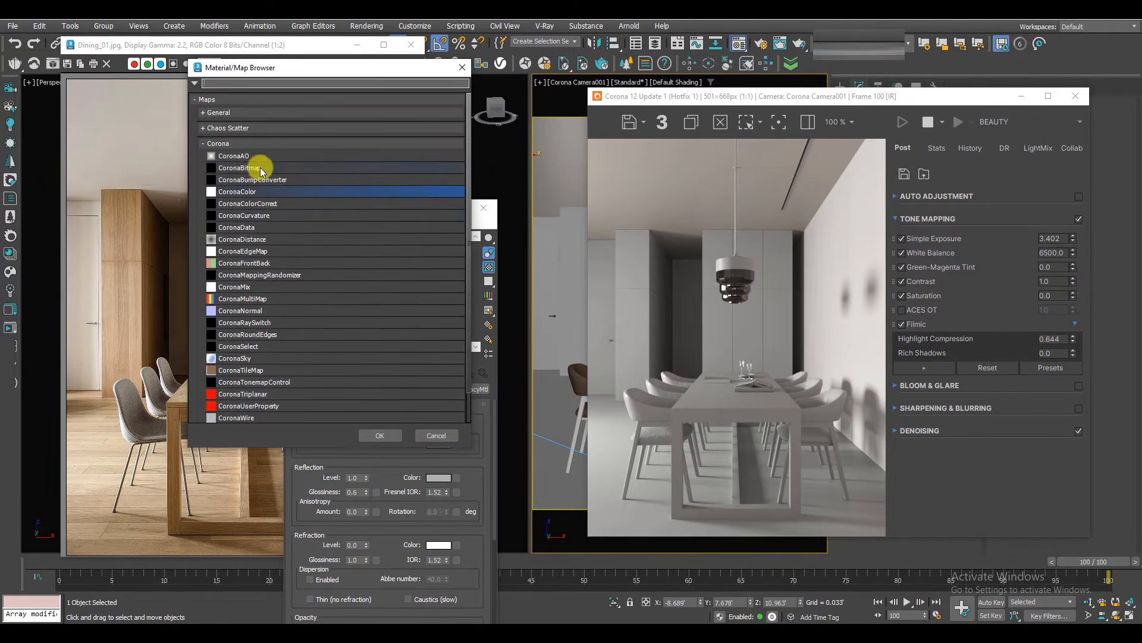
double_click(241, 168)
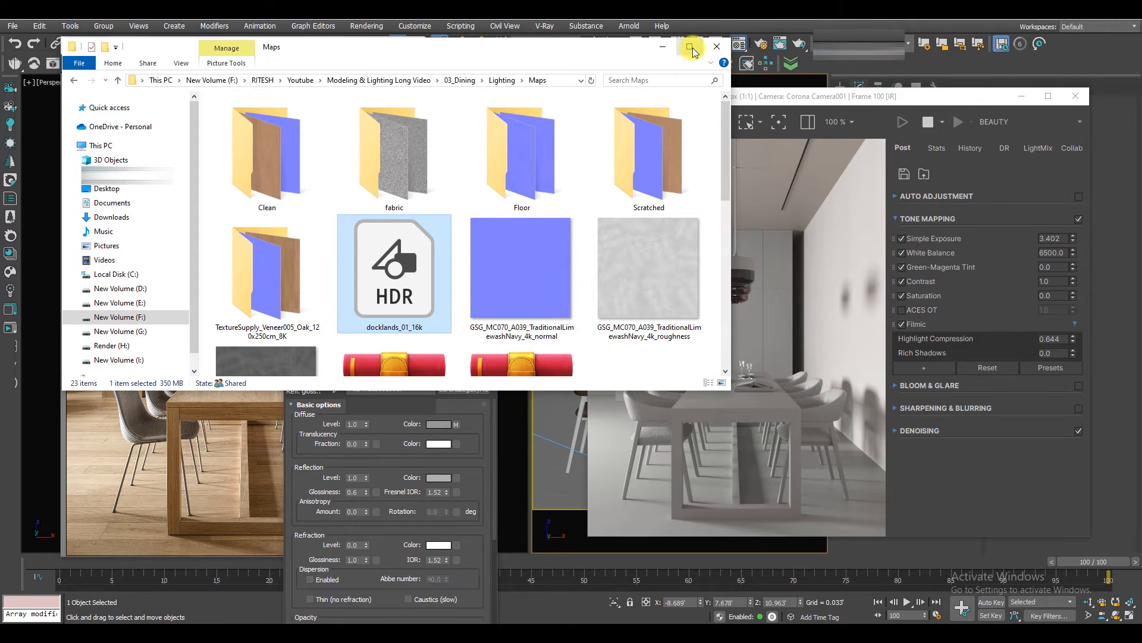
left_click(694, 44)
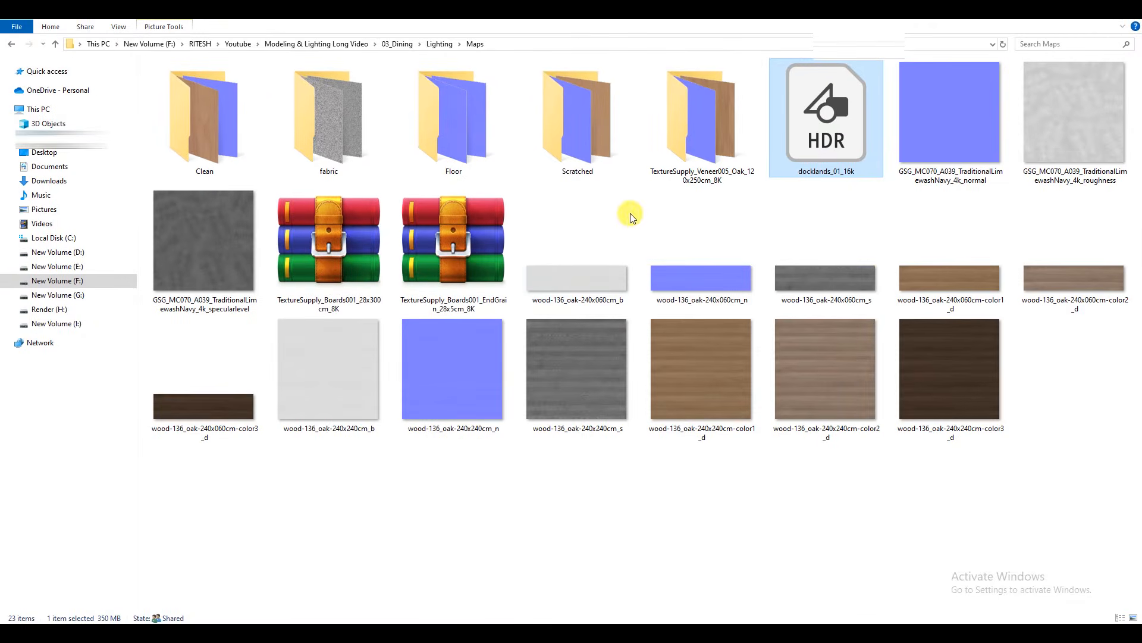
left_click(698, 499)
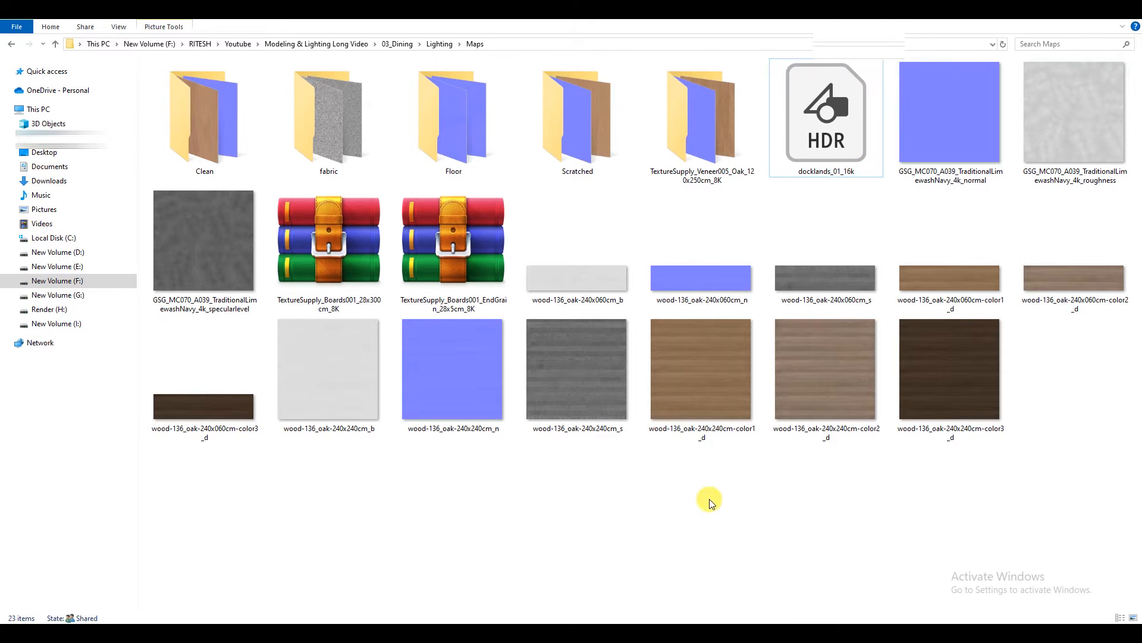
left_click(1043, 111)
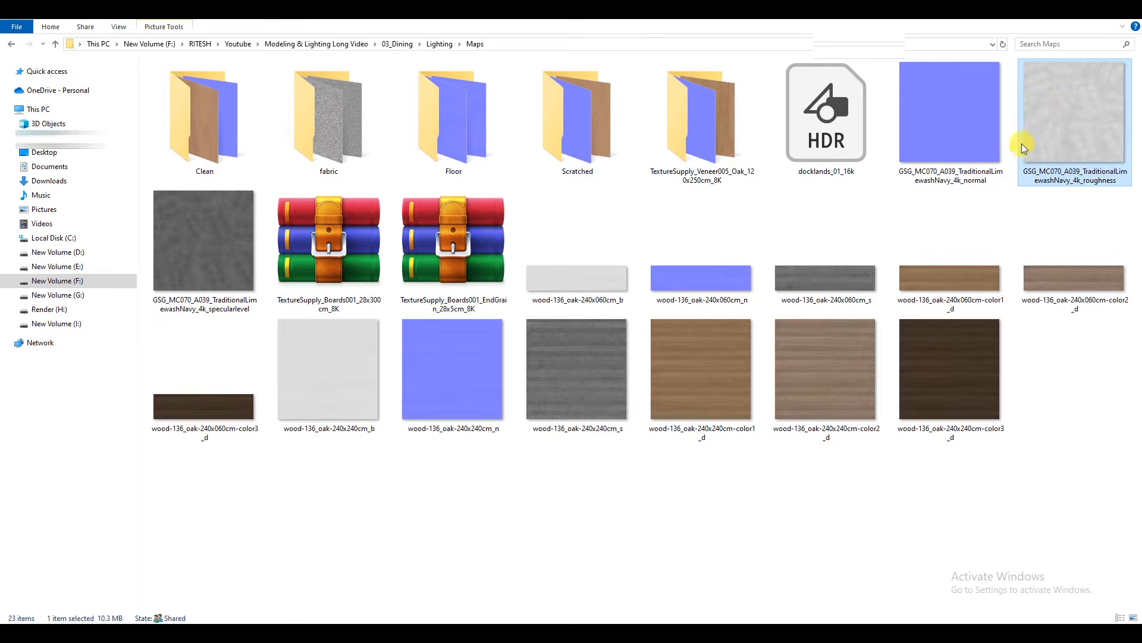
left_click(219, 251)
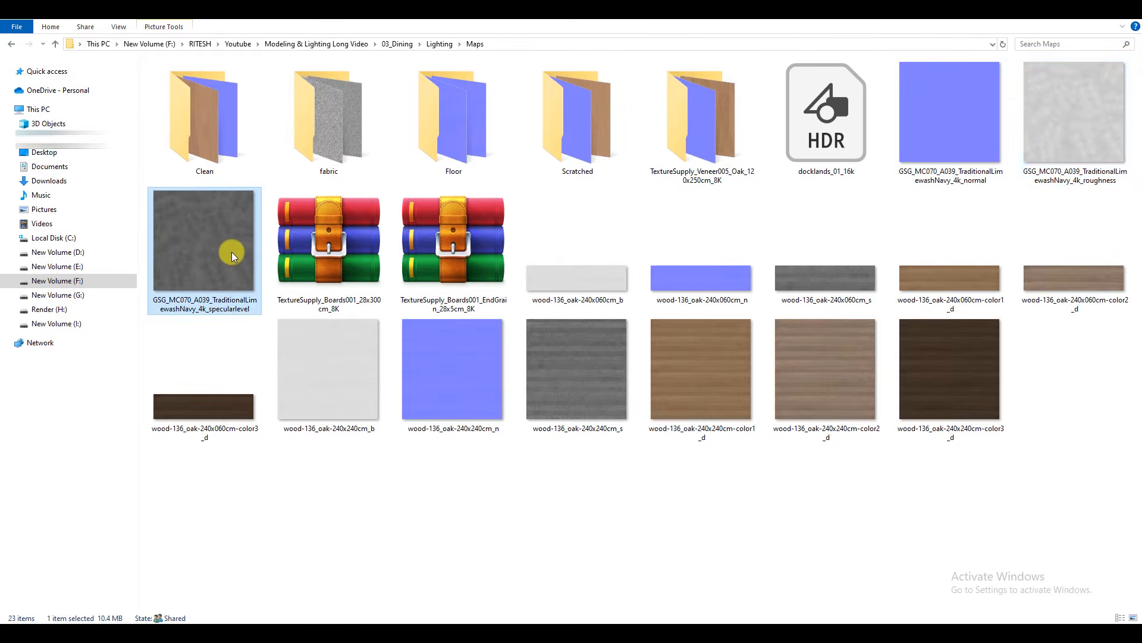
Examine the TraditionalLimewashNavy roughness and normal maps up close in the image viewer.
left_click(1062, 96)
double_click(1063, 96)
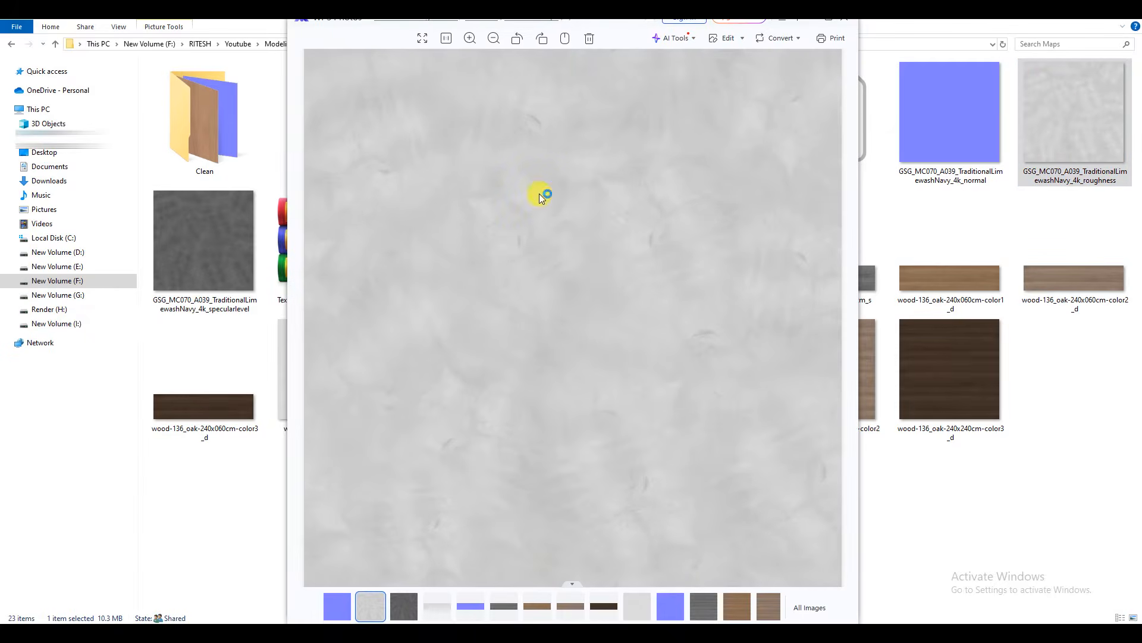
scroll(543, 196, "up", 2)
scroll(543, 262, "down", 2)
scroll(553, 268, "up", 2)
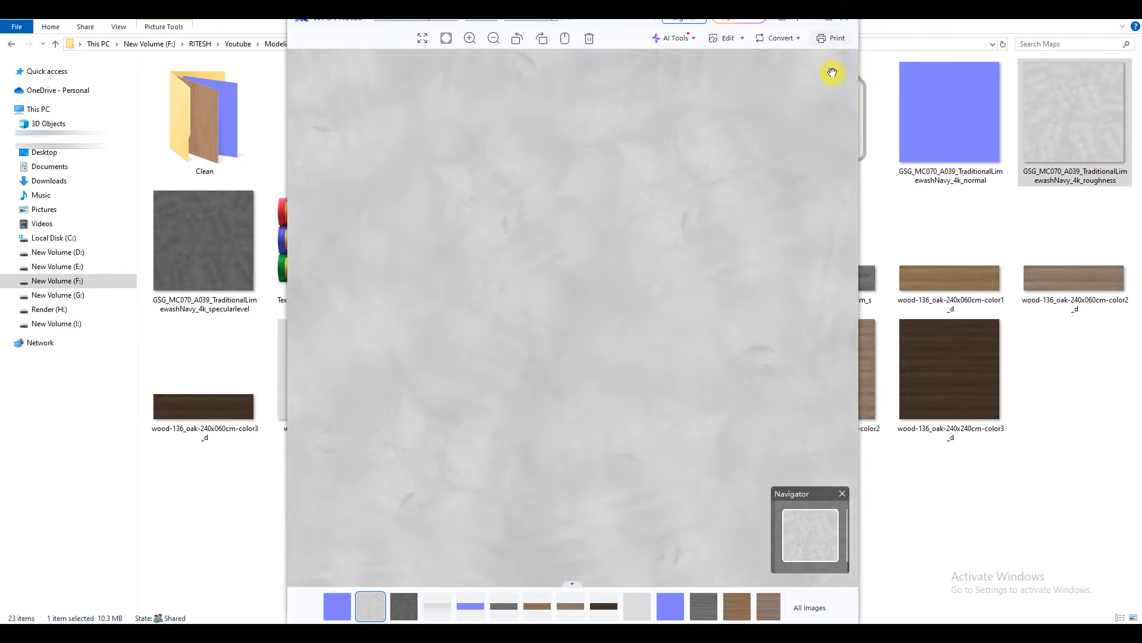
key("Left")
scroll(607, 265, "up", 3)
scroll(609, 263, "down", 2)
scroll(676, 172, "up", 4)
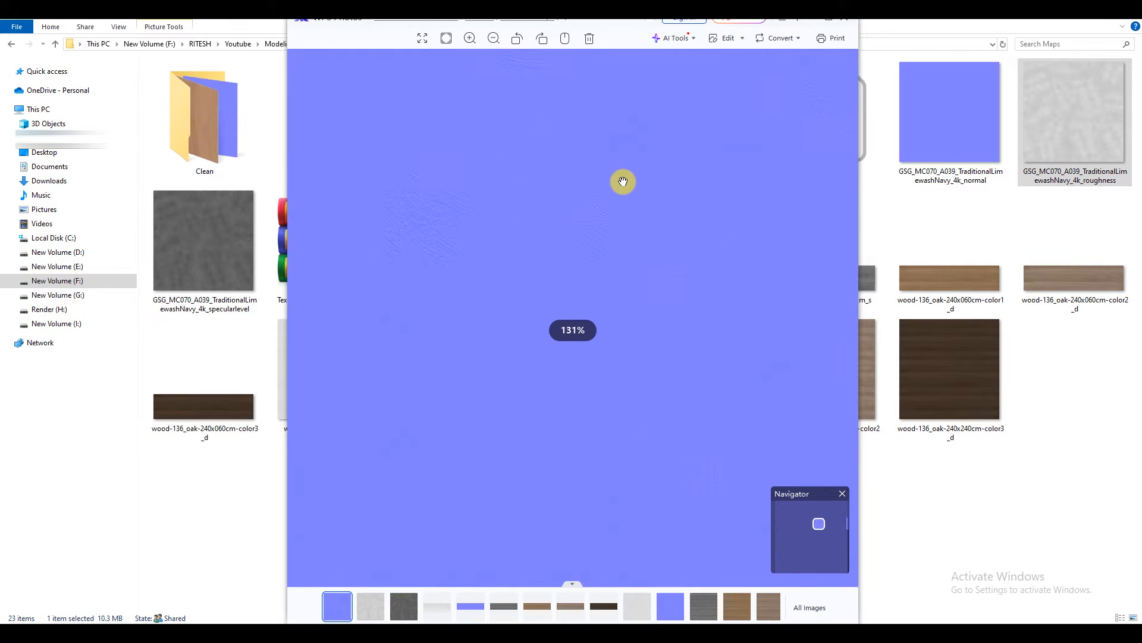
left_click(829, 22)
scroll(591, 240, "up", 3)
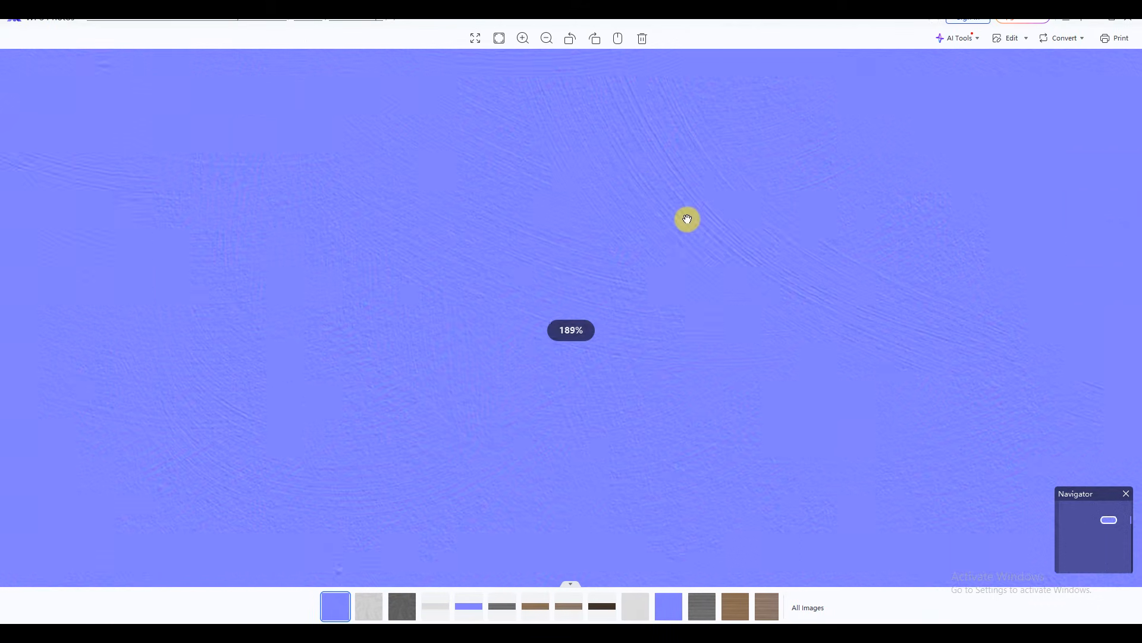
scroll(751, 403, "down", 4)
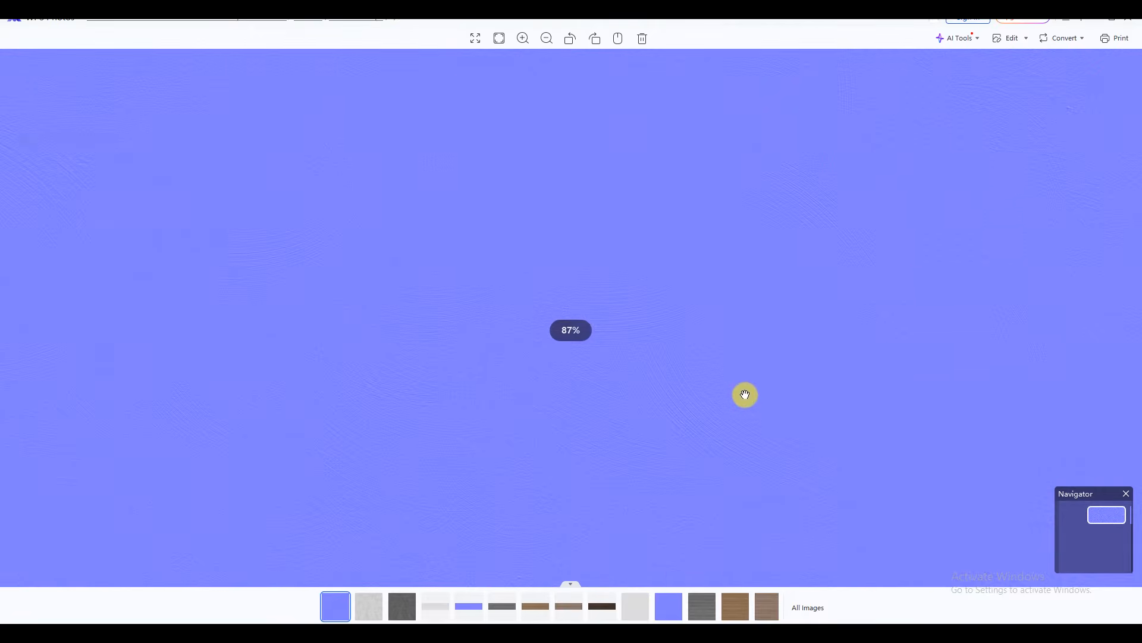
left_click(1129, 18)
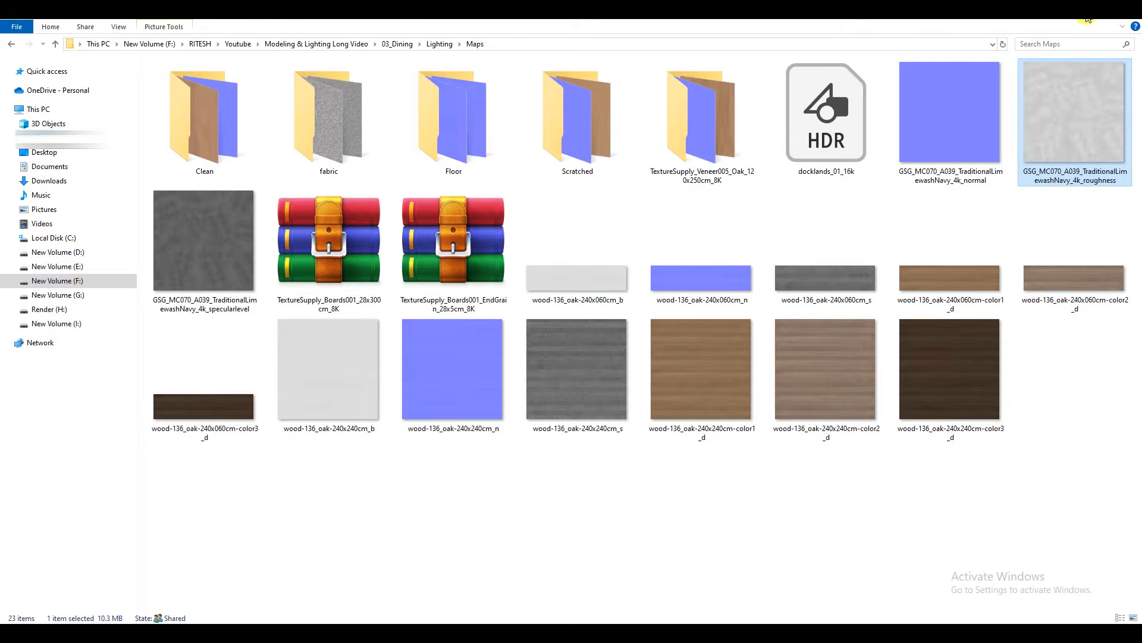
Copy the Maps folder path, load GSG_MC070_A039_TraditionalLimewashNavy_4k_roughness as the glossiness bitmap, and return to the celing material.
left_click(938, 43)
right_click(942, 43)
left_click(999, 79)
left_click(1074, 16)
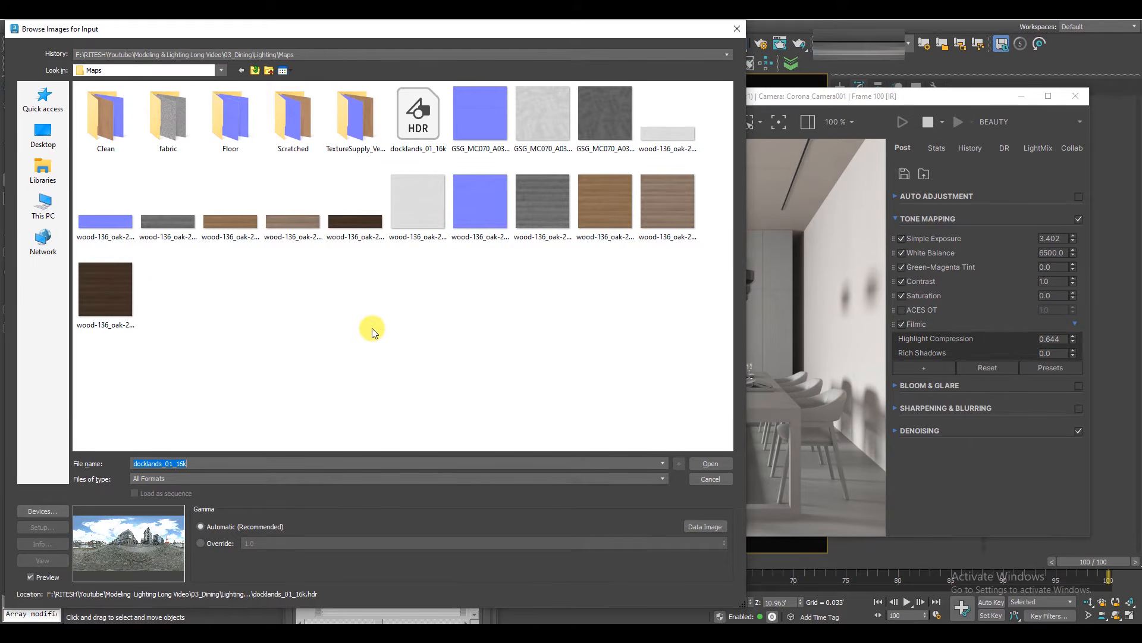
left_click(546, 119)
left_click(705, 462)
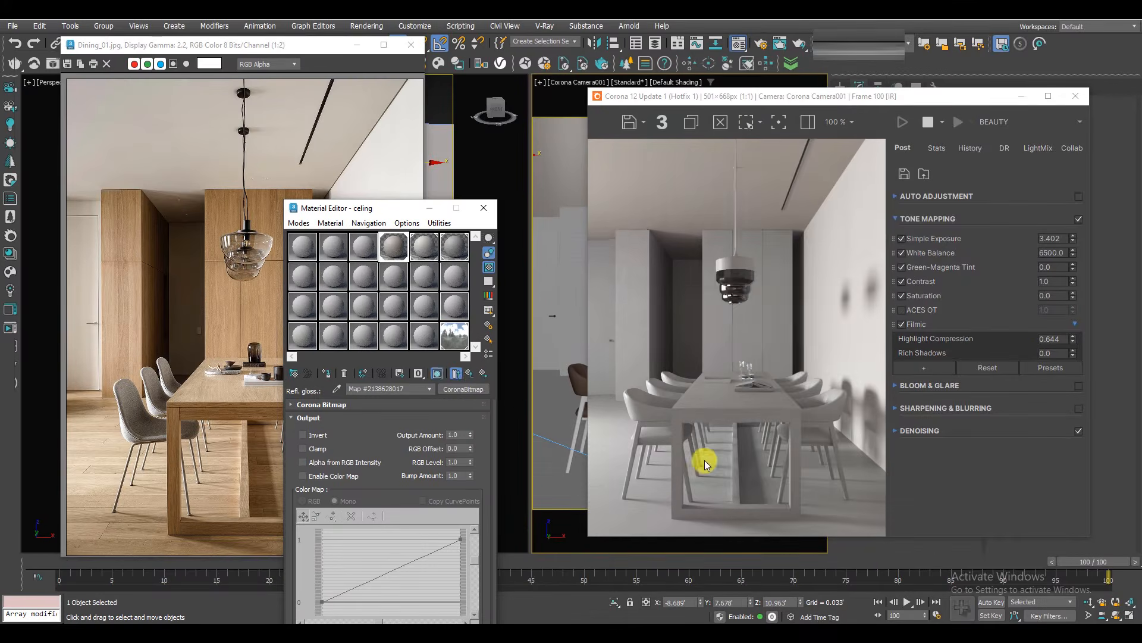
left_click(475, 373)
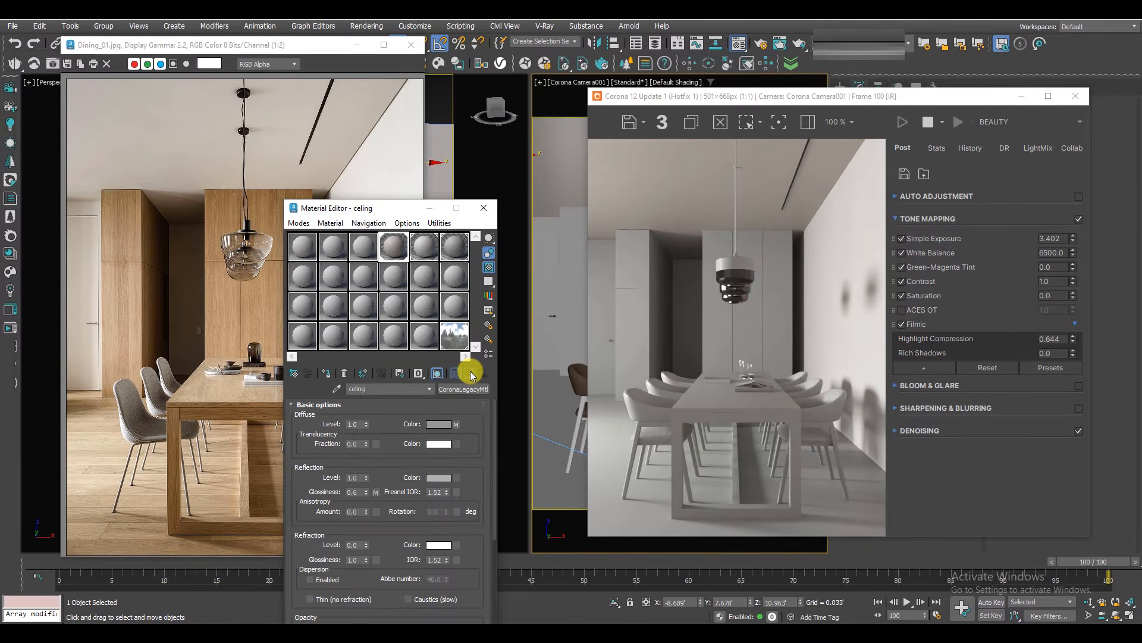
Rearrange the material and render windows, and add a UVW Map modifier with Box mapping to the ceiling.
left_click_drag(395, 204, 439, 76)
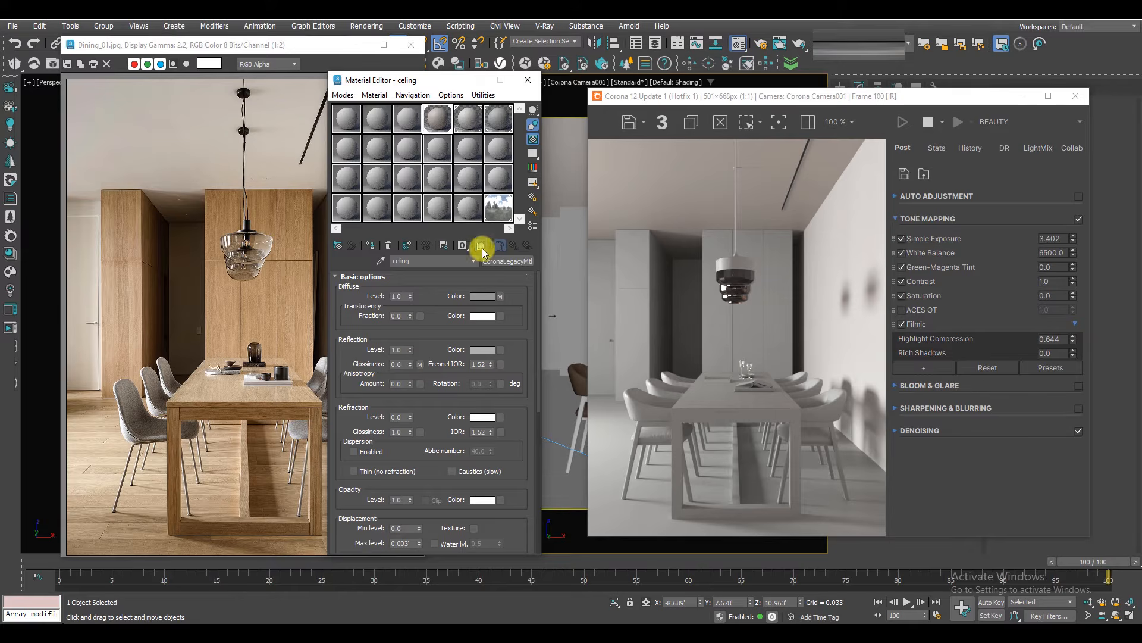
left_click_drag(824, 104, 863, 388)
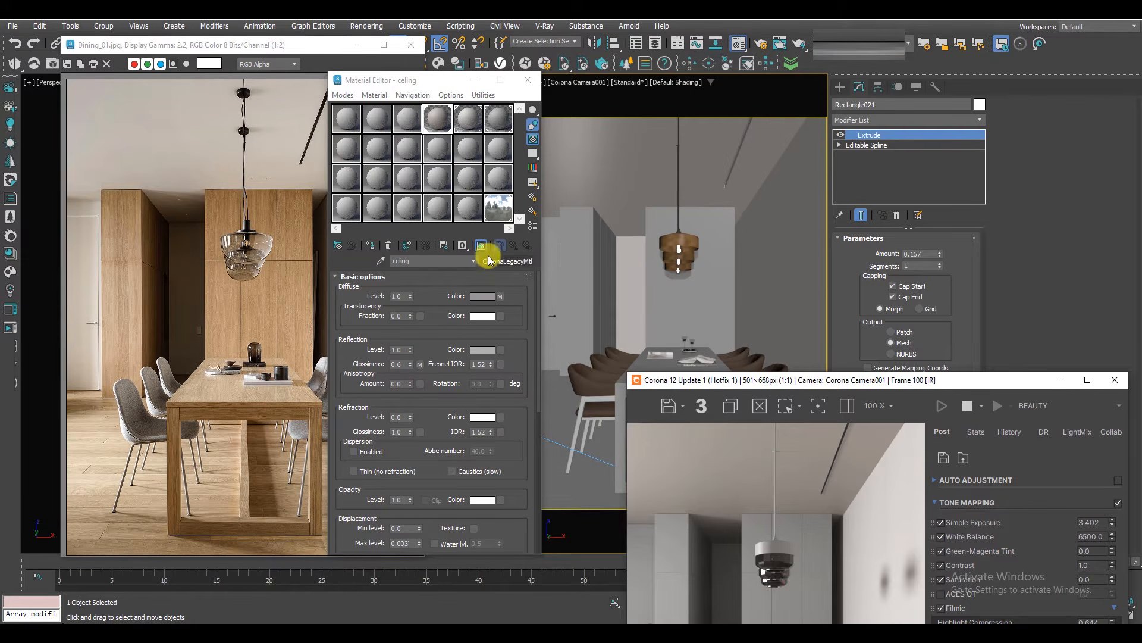
left_click(943, 120)
type("u")
left_click(857, 189)
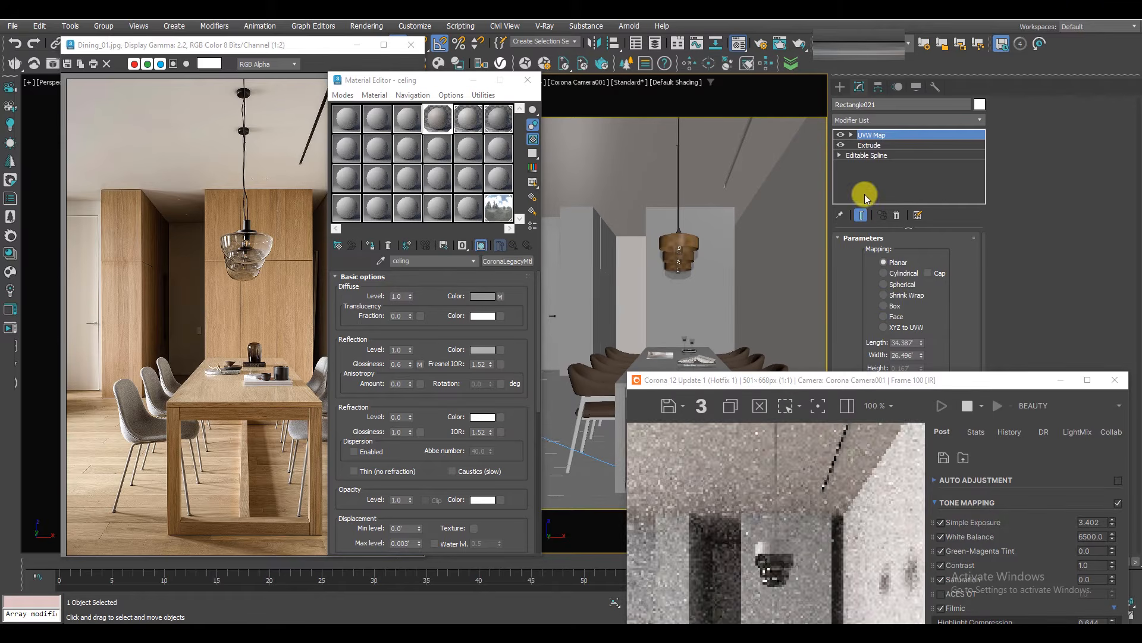
left_click_drag(900, 381, 755, 469)
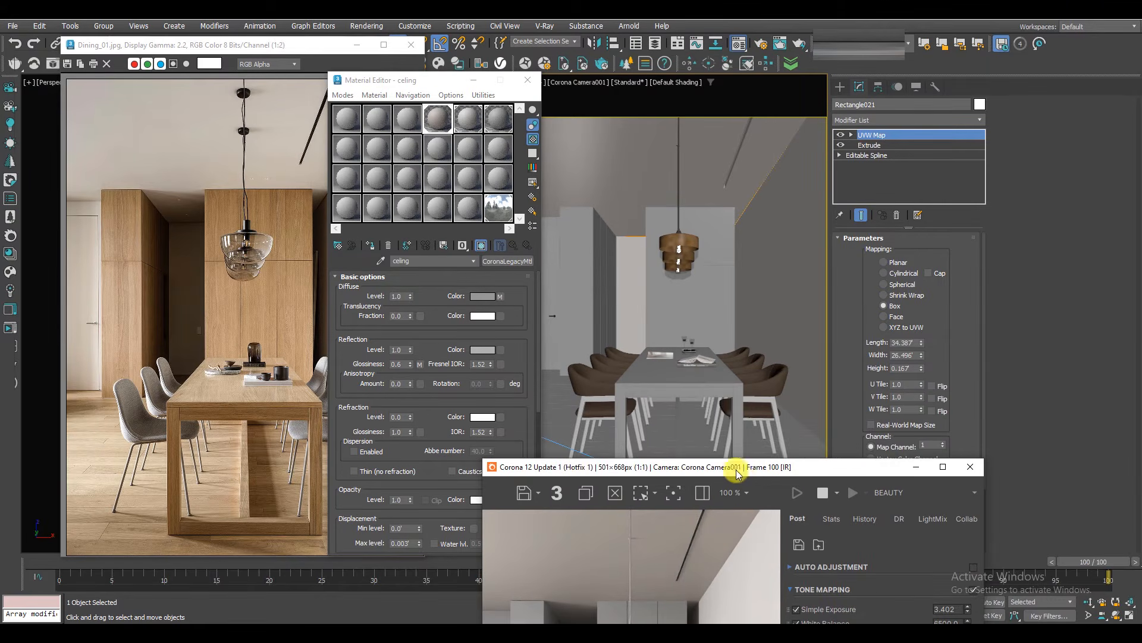
Show the glossiness bitmap in the viewport and set the ceiling's UVW mapping length and height to 20.
left_click(419, 364)
left_click(481, 246)
double_click(905, 344)
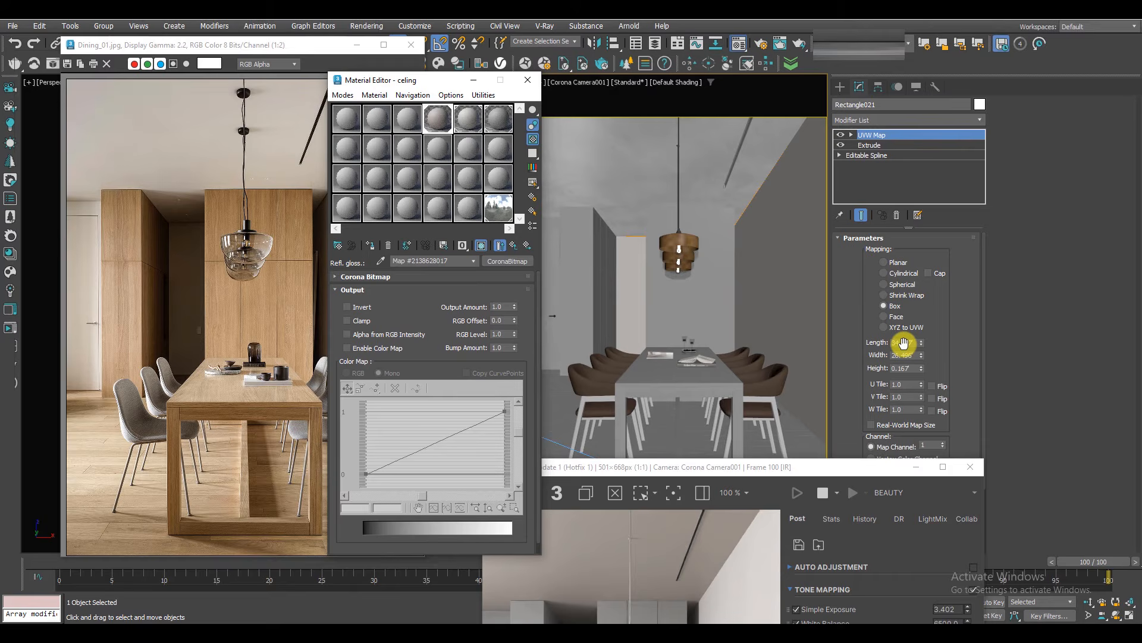
type("20")
double_click(909, 367)
type("20")
key("Return")
Set the ceiling's UVW mapping size to length 10, width 10 and height 1.
double_click(909, 344)
type("10")
double_click(905, 355)
type("10")
double_click(905, 368)
type("1")
key("Return")
Bring the render window back into view, invert the glossiness bitmap's output, and return to the celing material.
left_click_drag(640, 468, 705, 264)
left_click(513, 245)
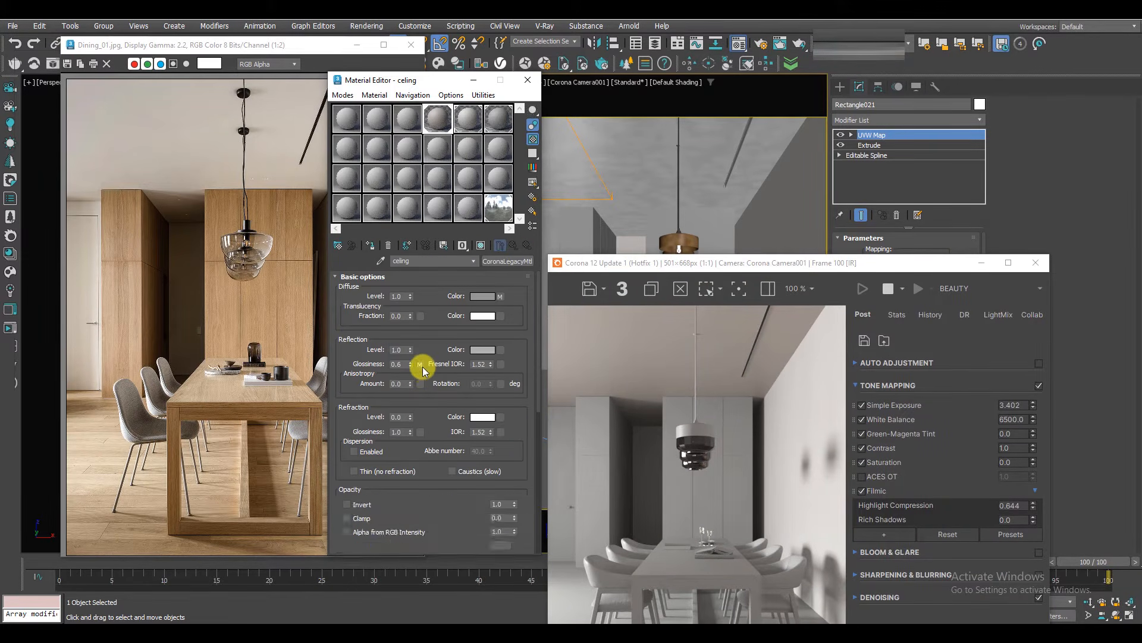
left_click(422, 365)
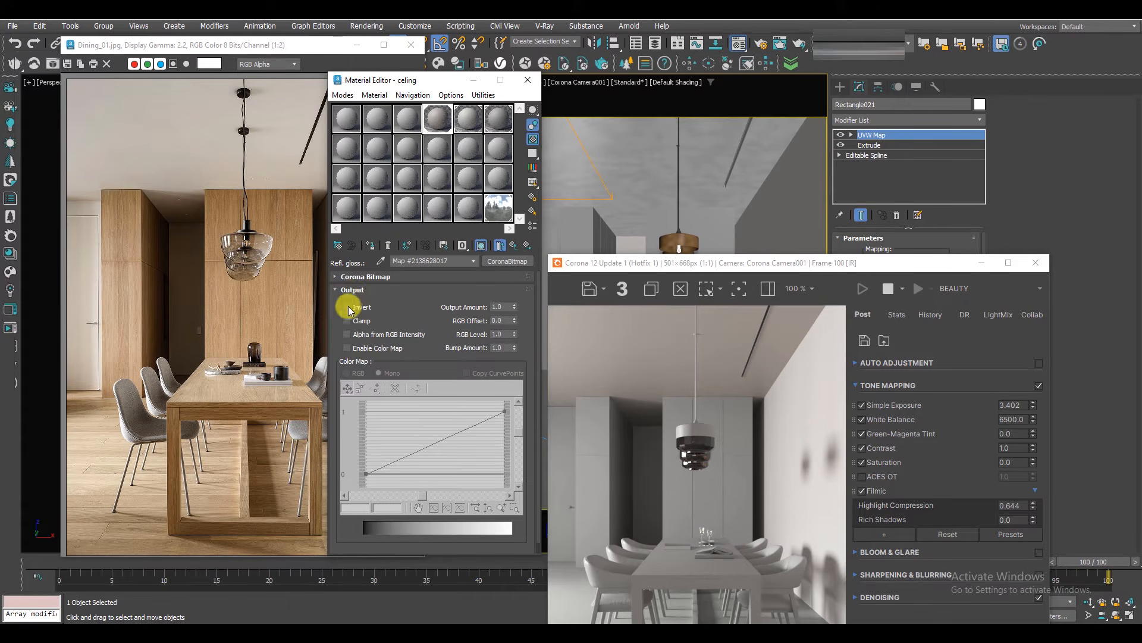
left_click(351, 310)
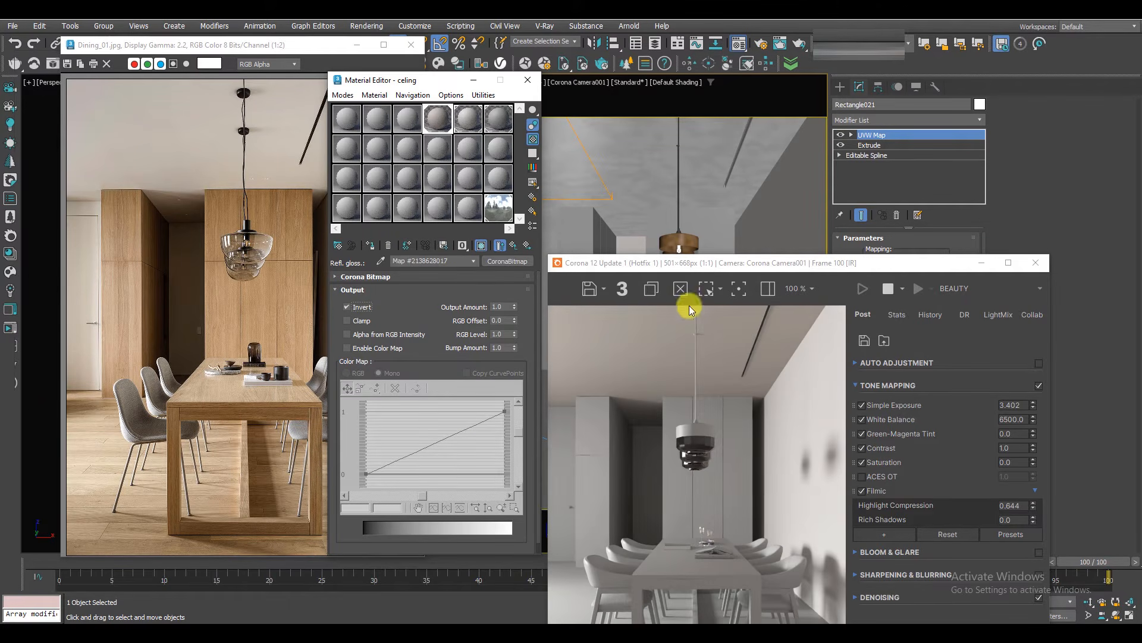
left_click(515, 245)
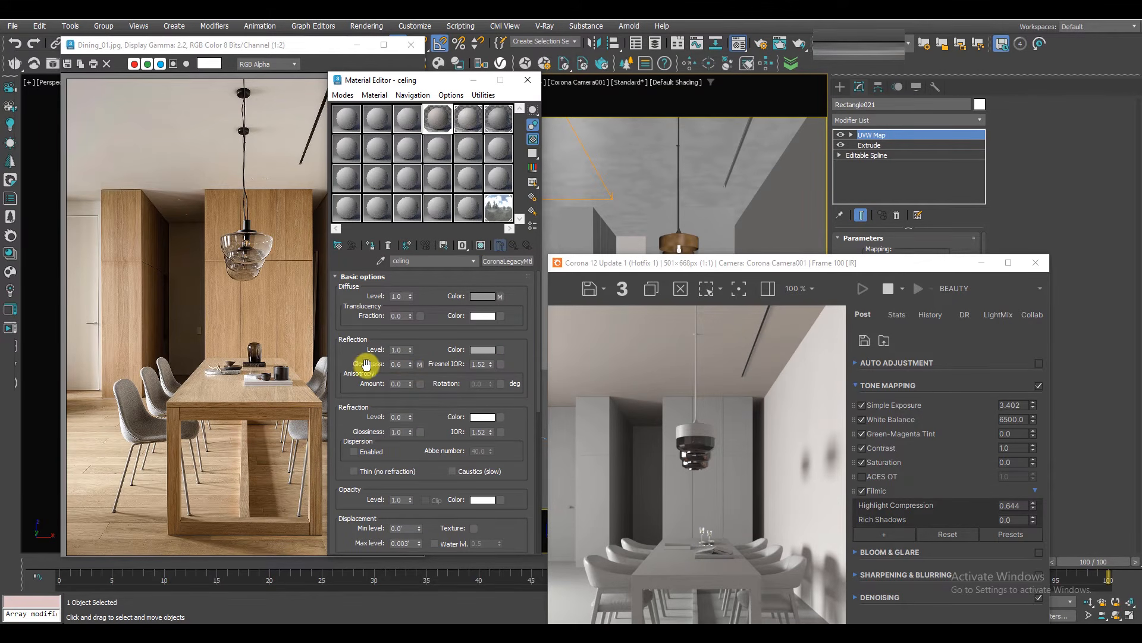
Check which texture file the celing material's glossiness bitmap loads, and return to the material's main parameters.
left_click(421, 364)
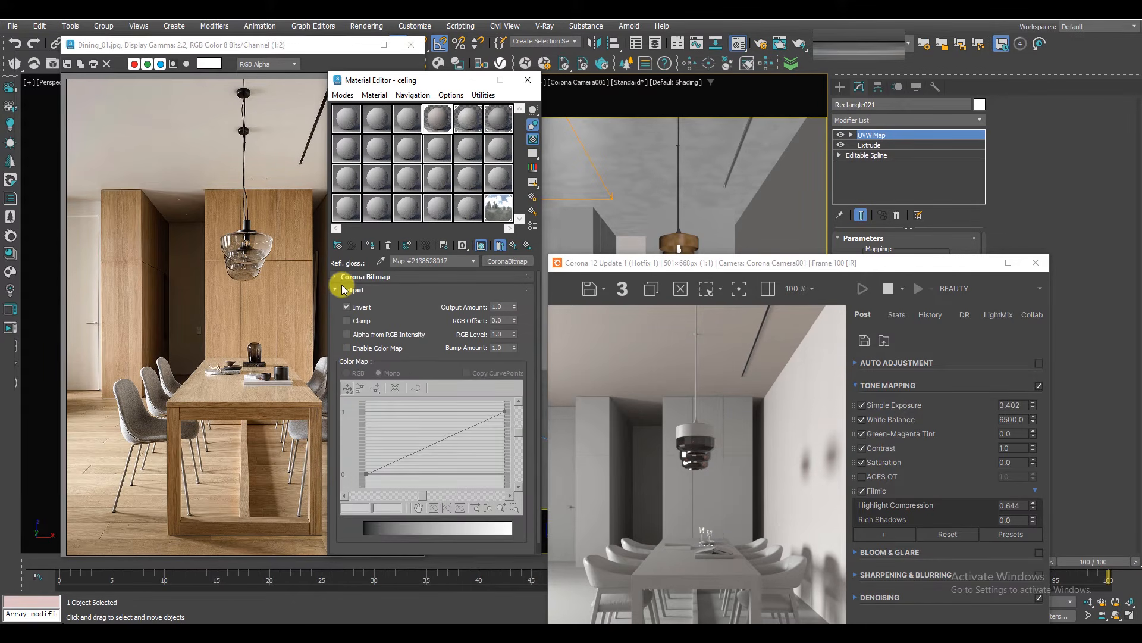
left_click(343, 290)
left_click(357, 276)
left_click_drag(344, 299, 365, 518)
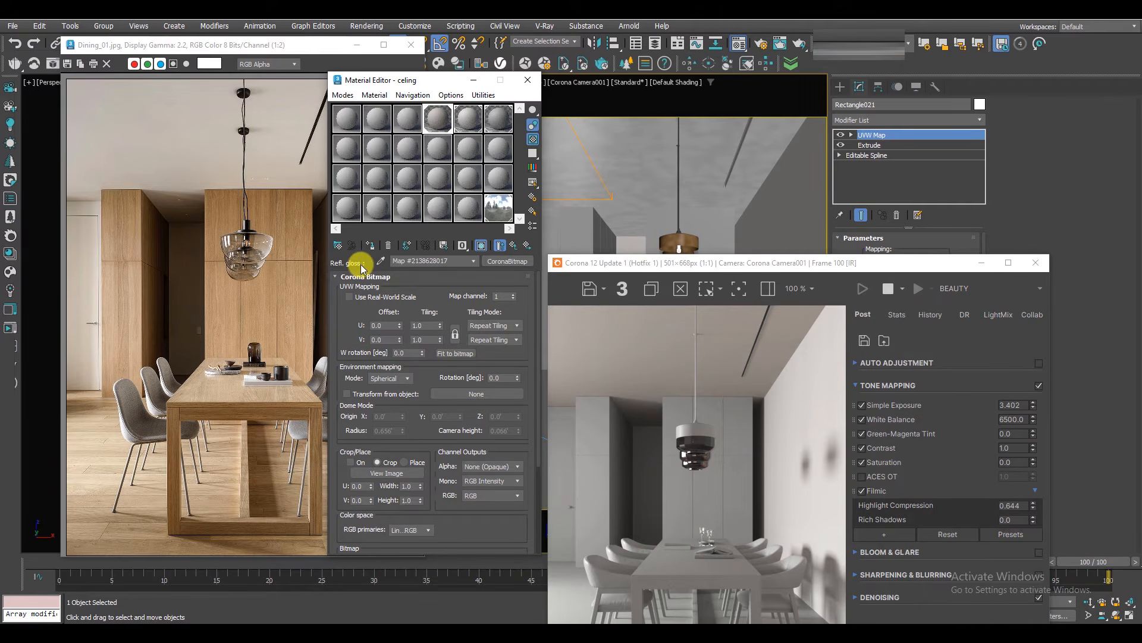
left_click_drag(349, 357, 387, 249)
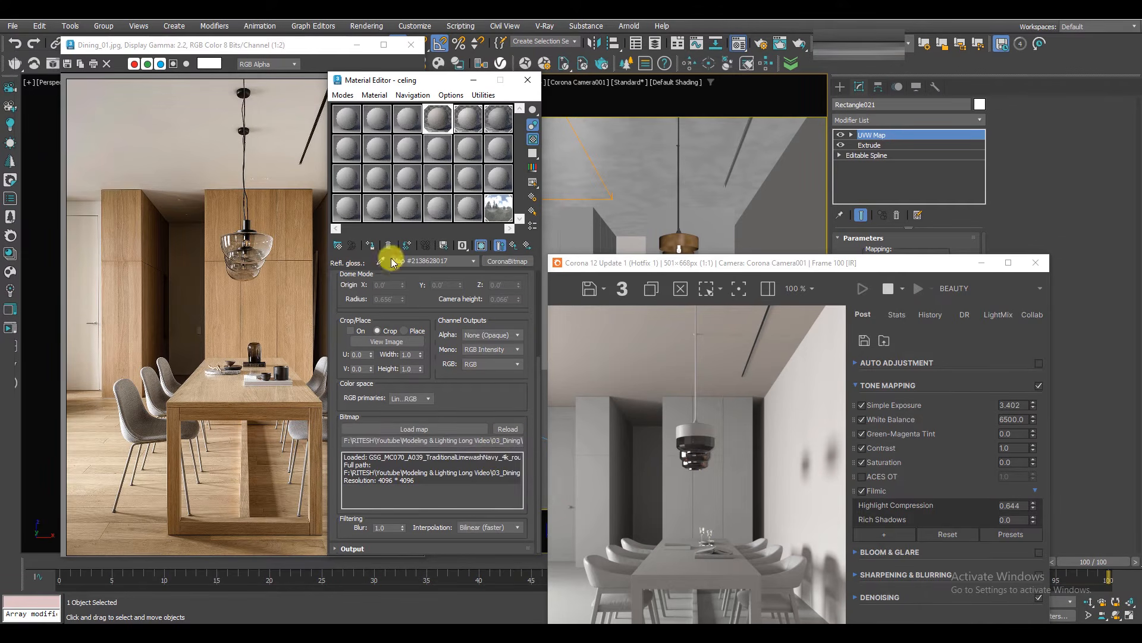
left_click(512, 458)
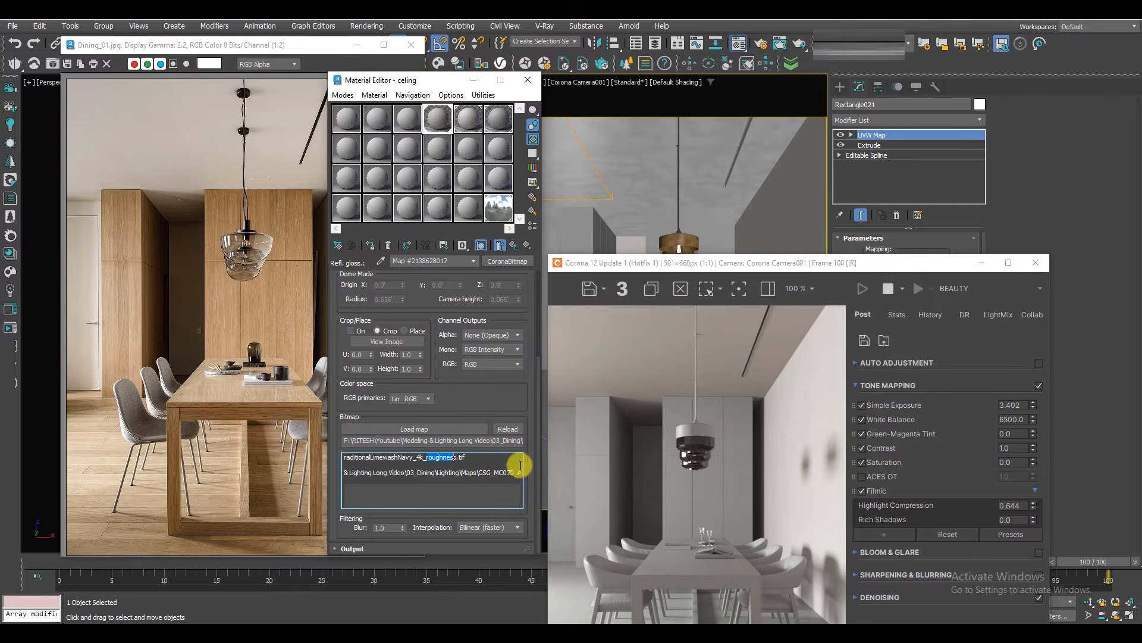
left_click(515, 248)
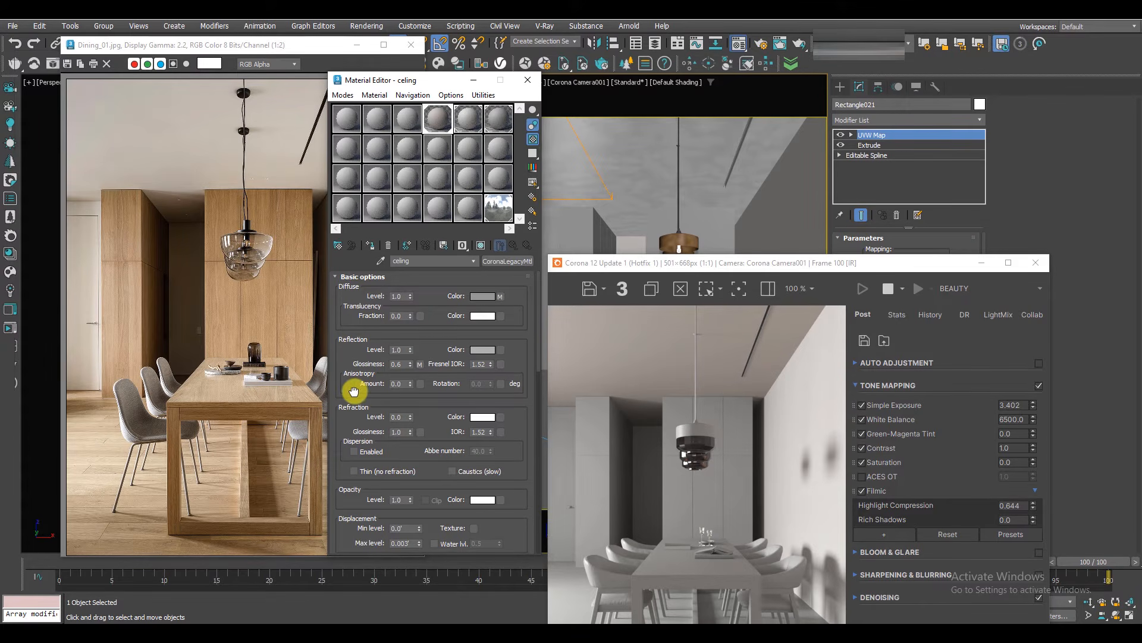
Add a CoronaNormal map to the celing material's bump slot and load the blue GSG_MC070 normal image into it through a CoronaBitmap.
scroll(340, 417, "down", 15)
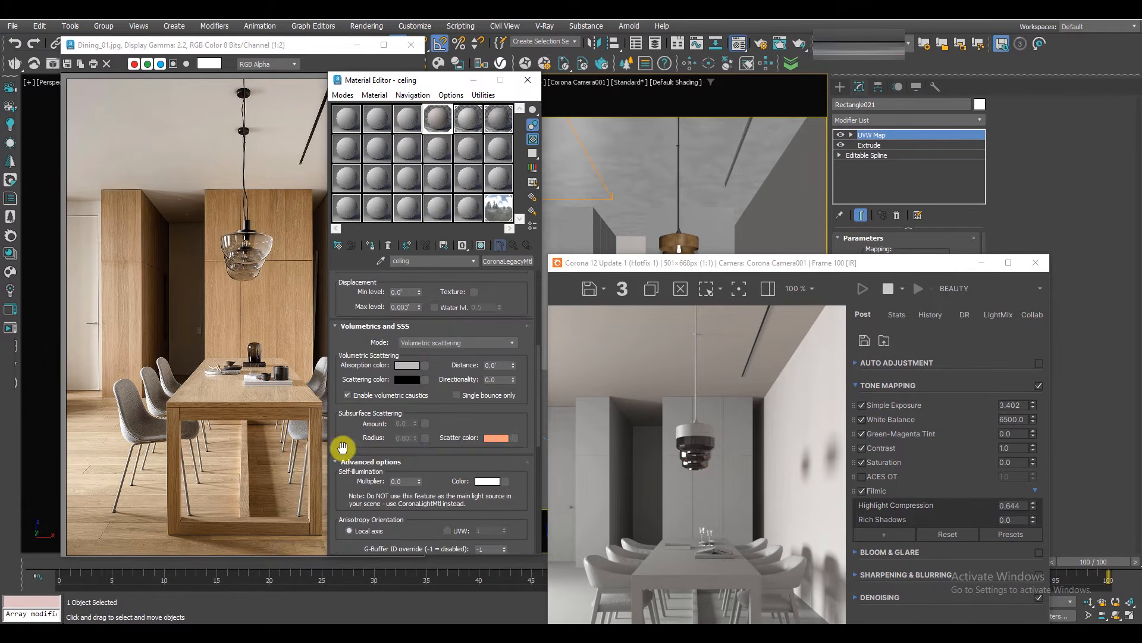
scroll(342, 314, "down", 3)
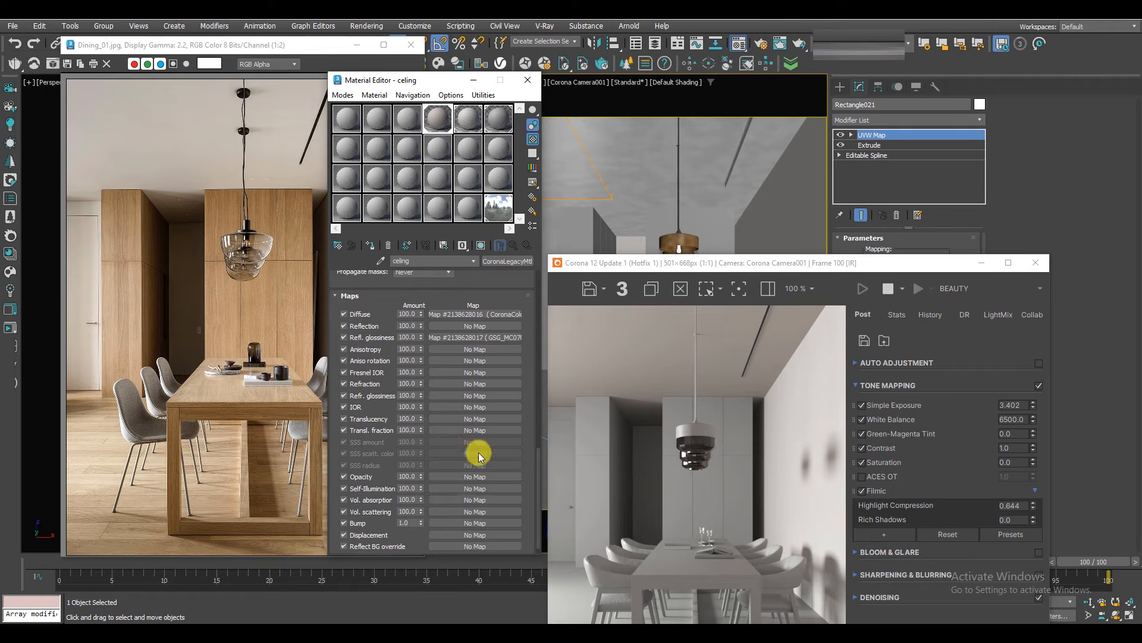
left_click(478, 523)
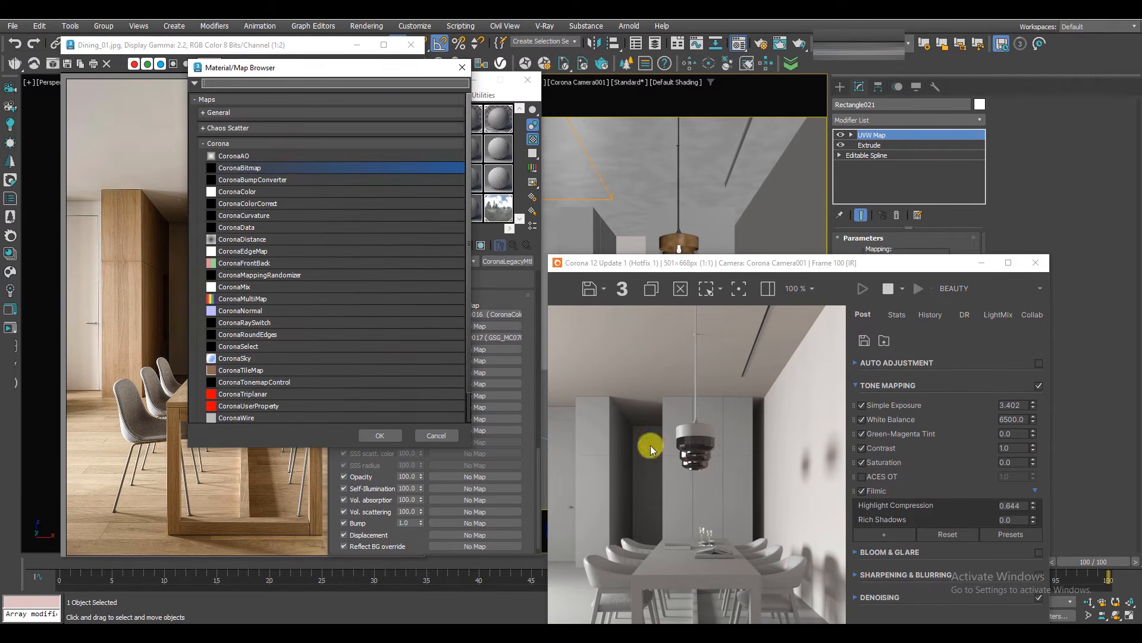
double_click(241, 310)
left_click(451, 282)
double_click(286, 168)
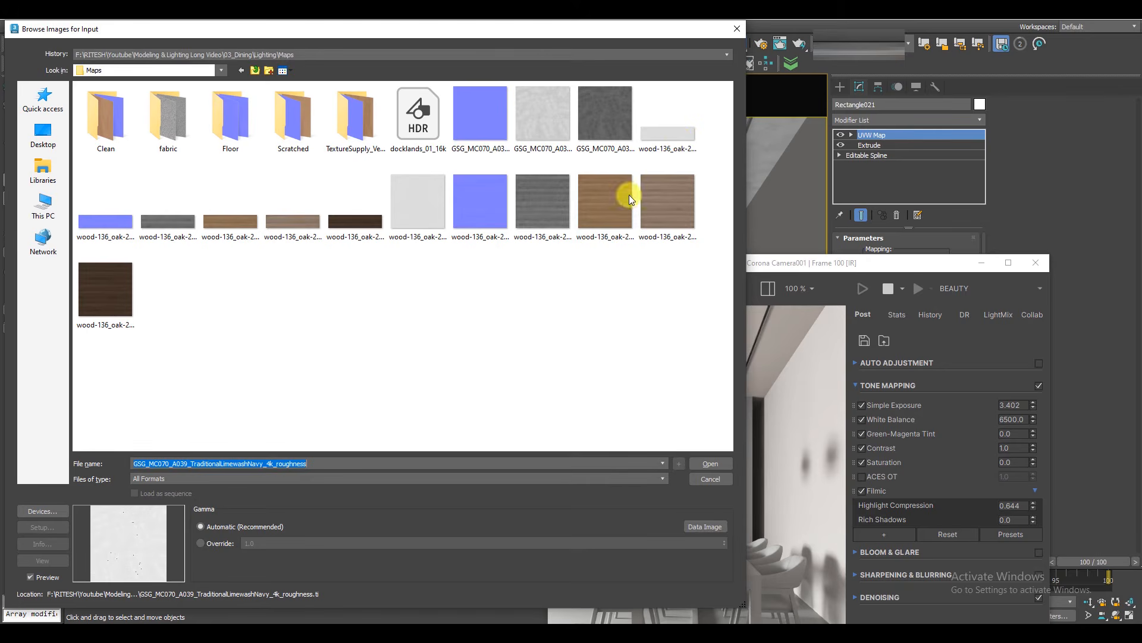
double_click(488, 116)
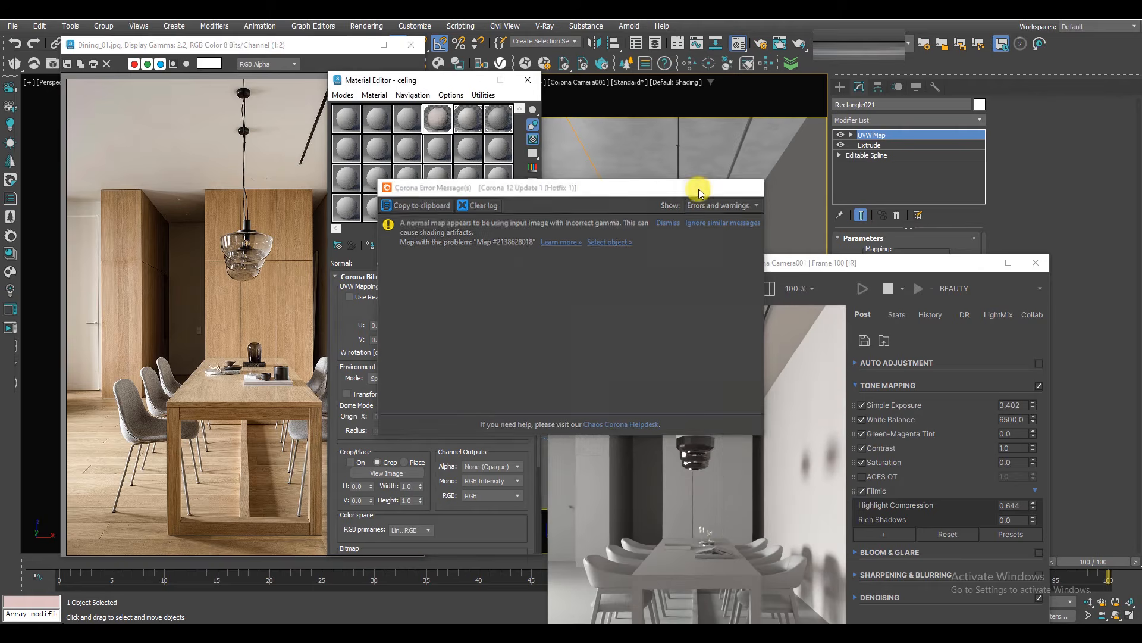
Put the Corona error message window away and enable Add gamma to input on the ceiling's normal map.
left_click(698, 187)
left_click(513, 245)
left_click(464, 310)
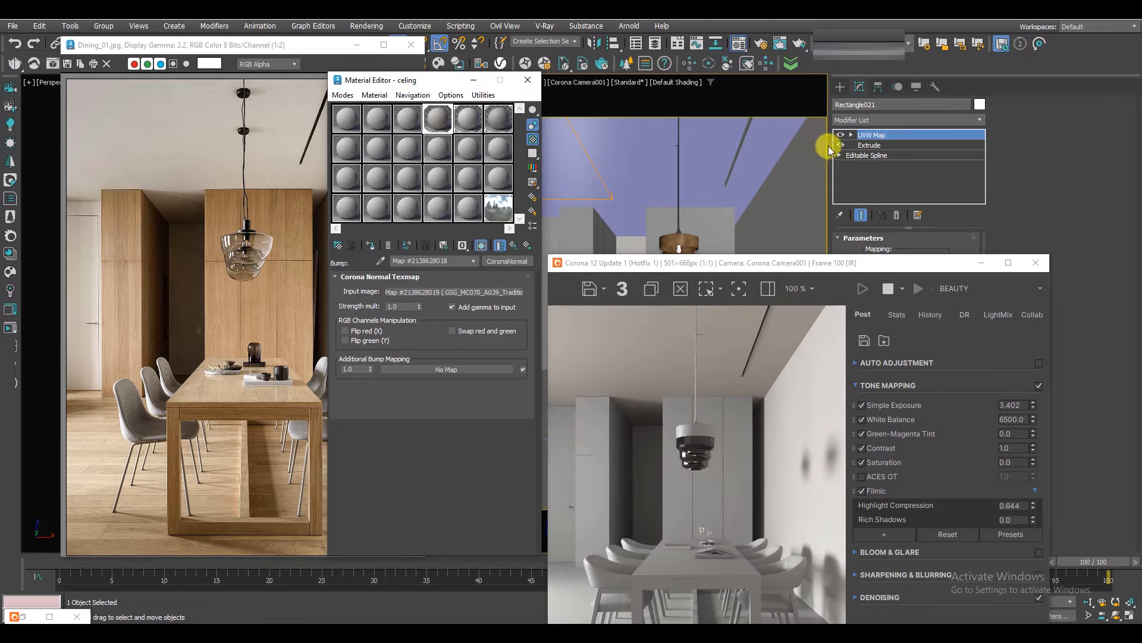
Show the glossiness bitmap on the ceiling in the viewport again and return to the celing material.
left_click(514, 245)
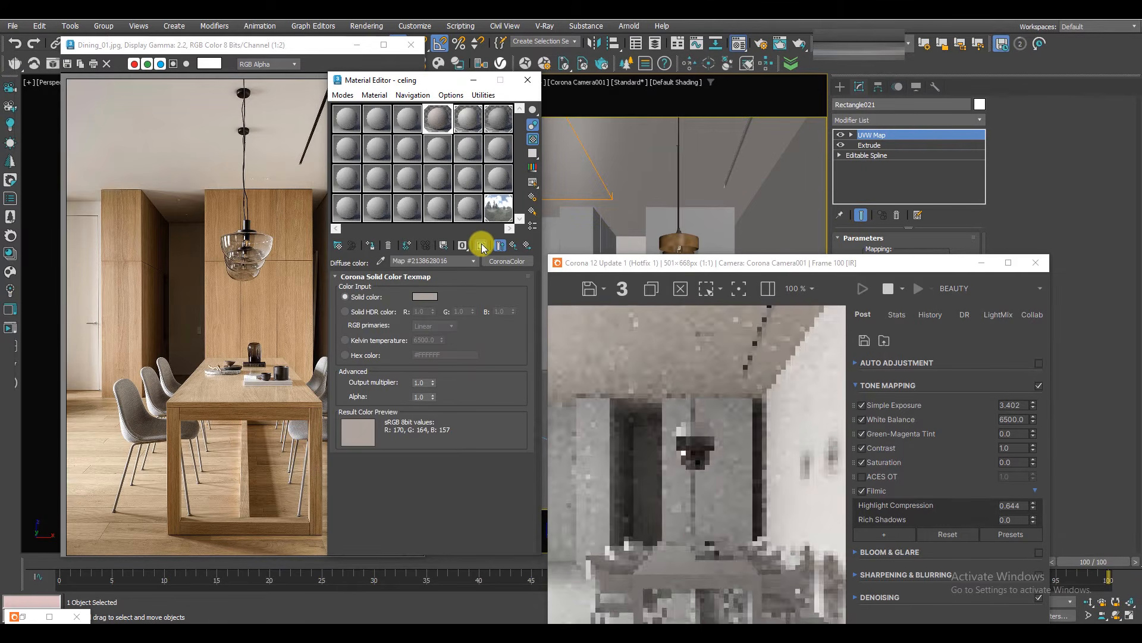
left_click(514, 245)
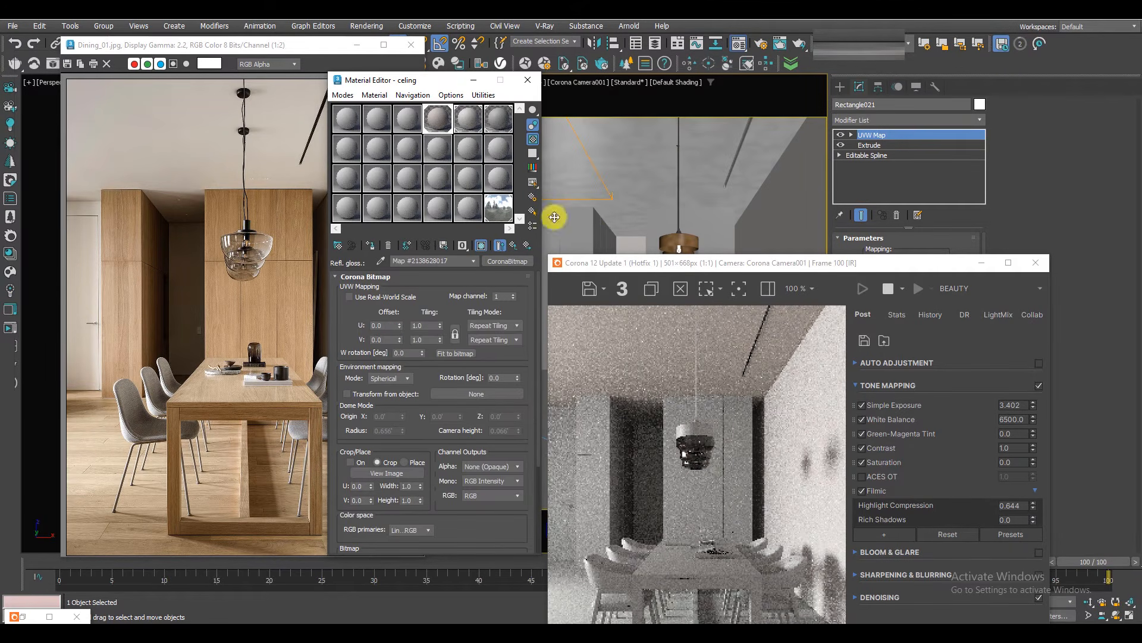
left_click(515, 244)
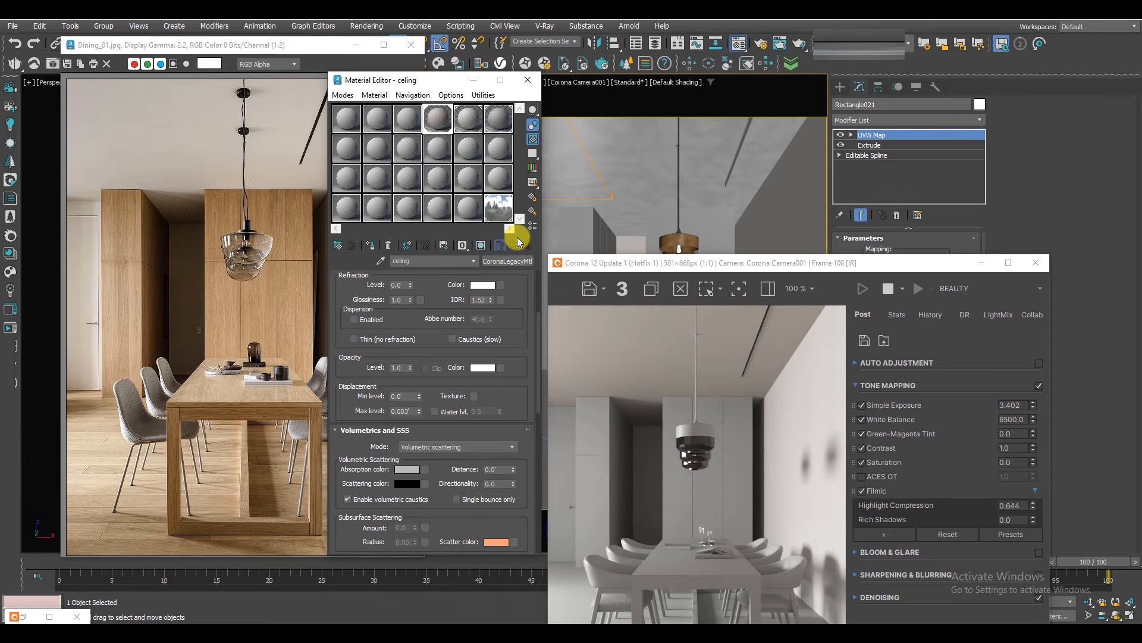
Move the render, material and reference windows out of the way and maximize the Corona camera viewport.
left_click_drag(762, 258, 753, 124)
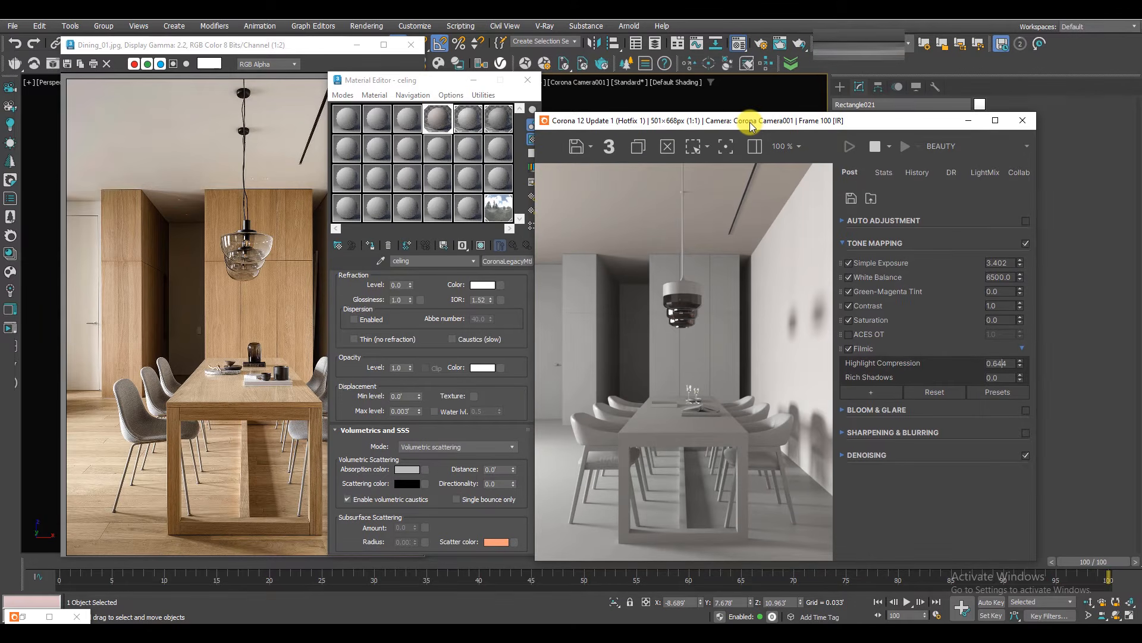
left_click(515, 248)
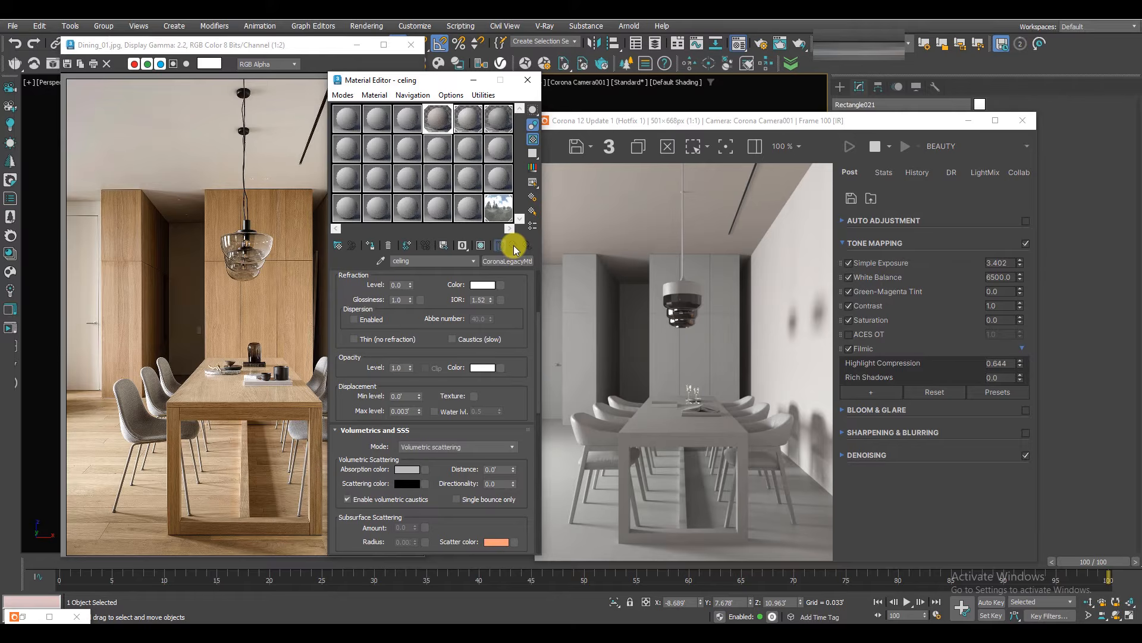
left_click_drag(427, 88, 599, 107)
left_click_drag(315, 46, 228, 500)
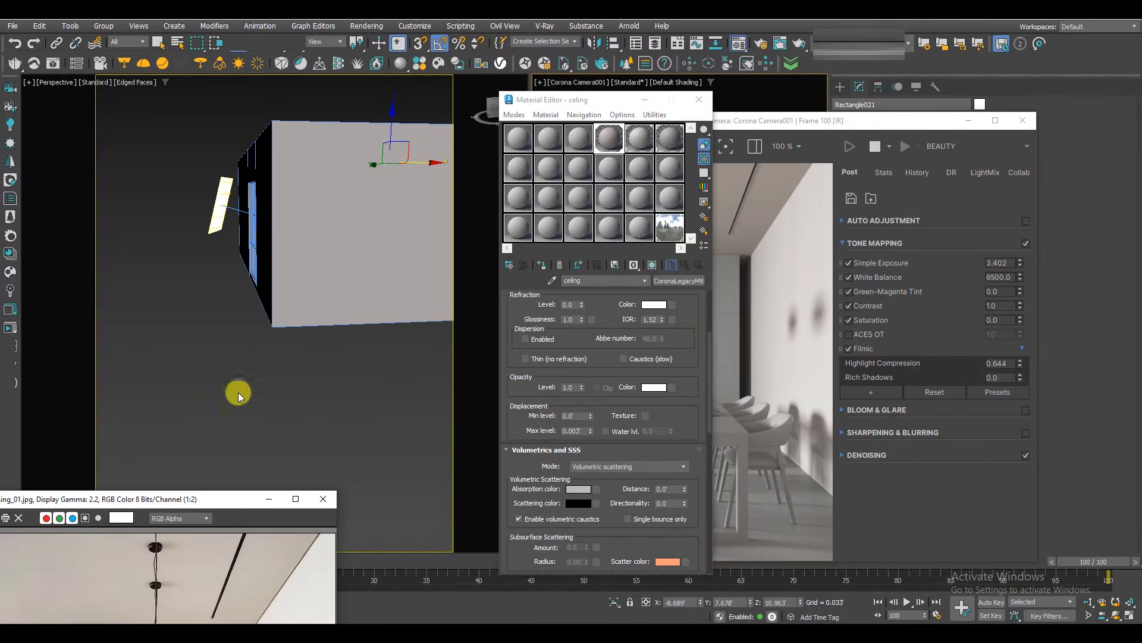
left_click(346, 381)
left_click_drag(638, 100, 832, 232)
left_click(657, 95)
key("alt+w")
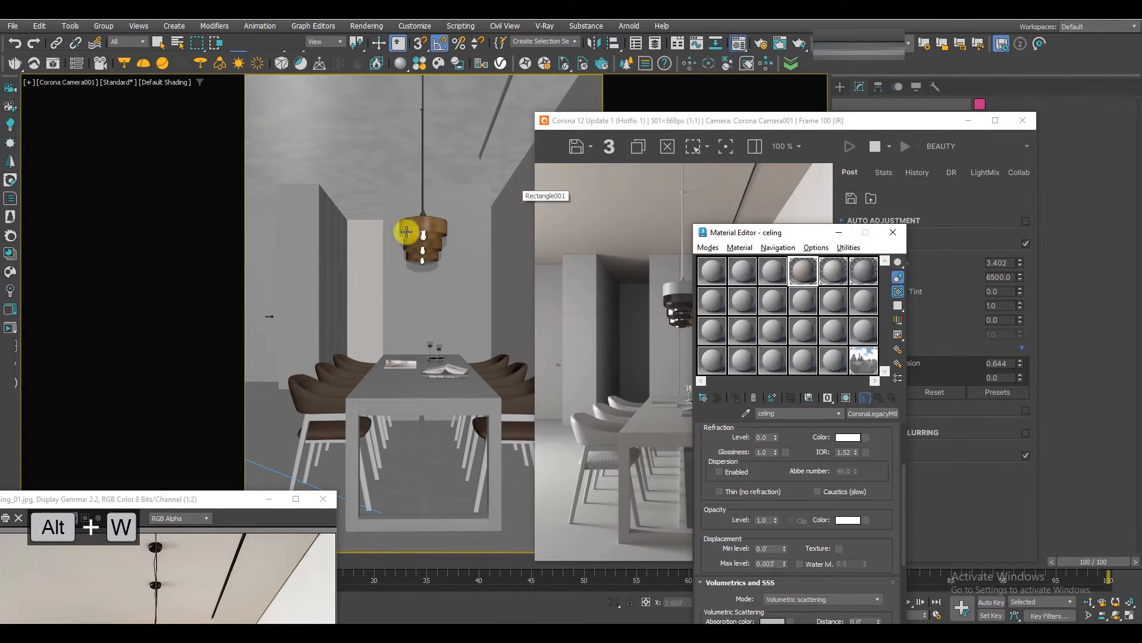
Select the two wall objects around the door and assign the wall material to them.
left_click(262, 248)
left_click(264, 202, "ctrl")
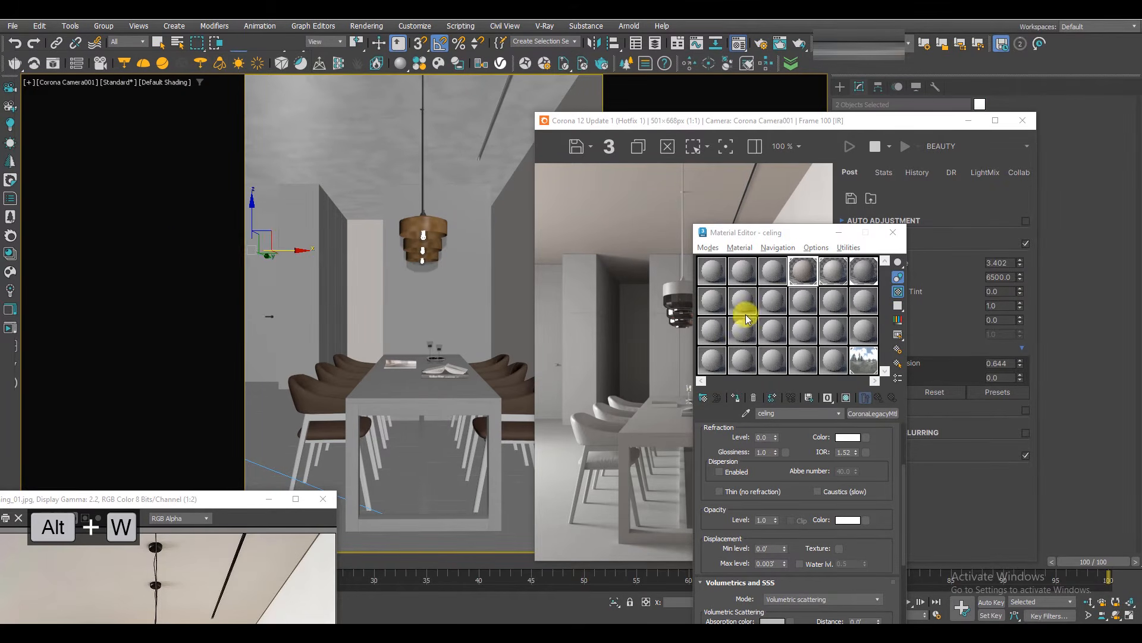
left_click(833, 271)
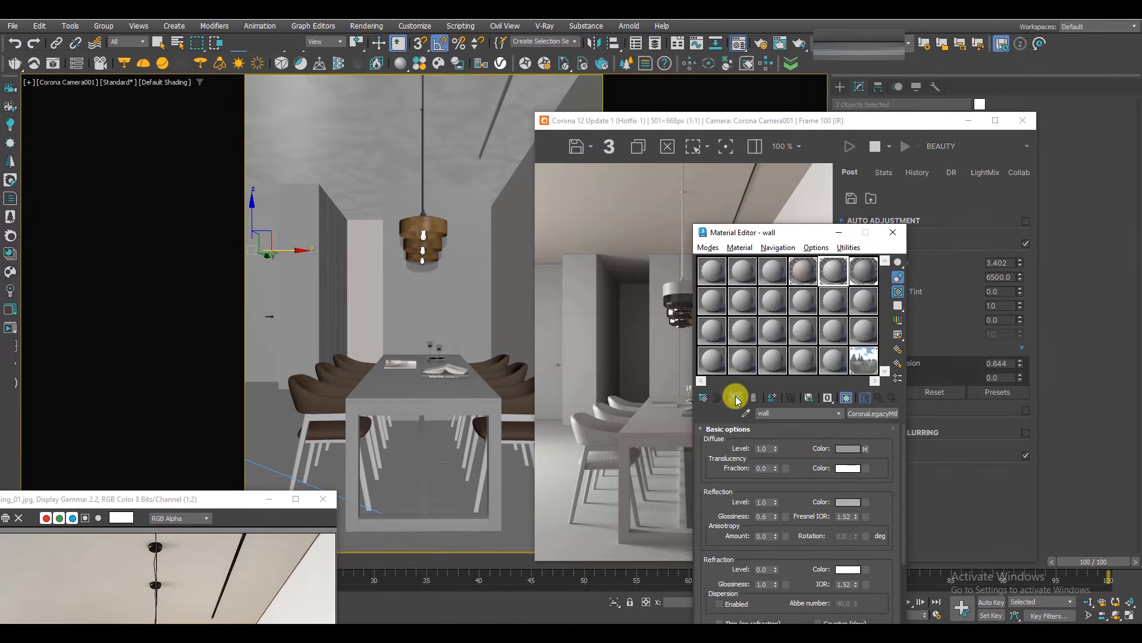
Arrange the reference photo and the Corona render side by side and compare the wall and ceiling tones.
left_click_drag(747, 233, 696, 297)
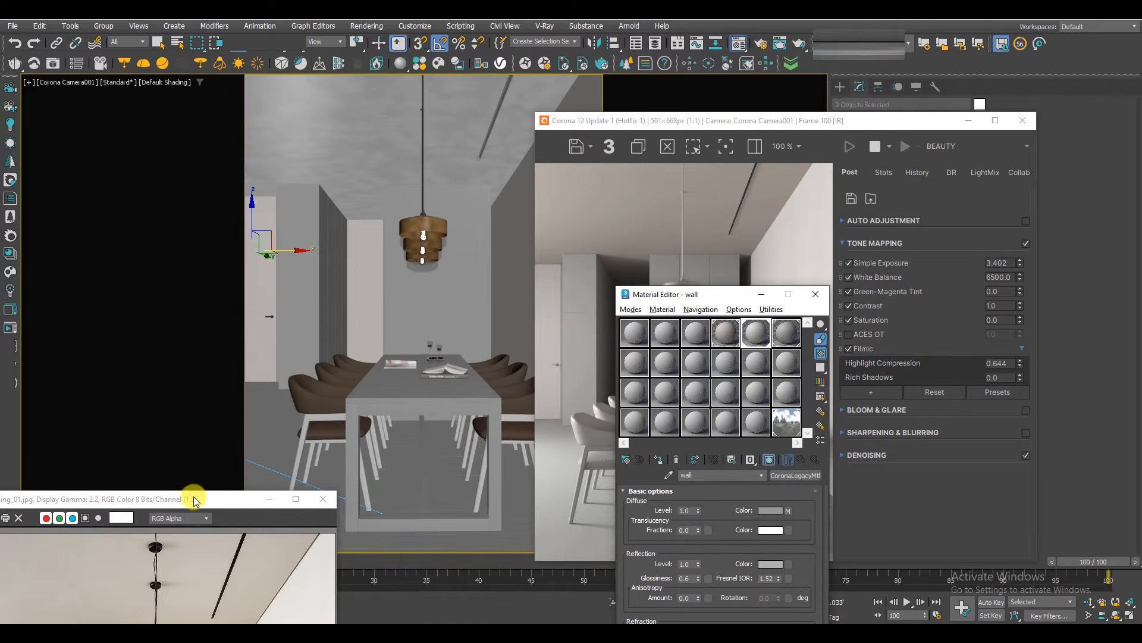
left_click_drag(196, 501, 366, 177)
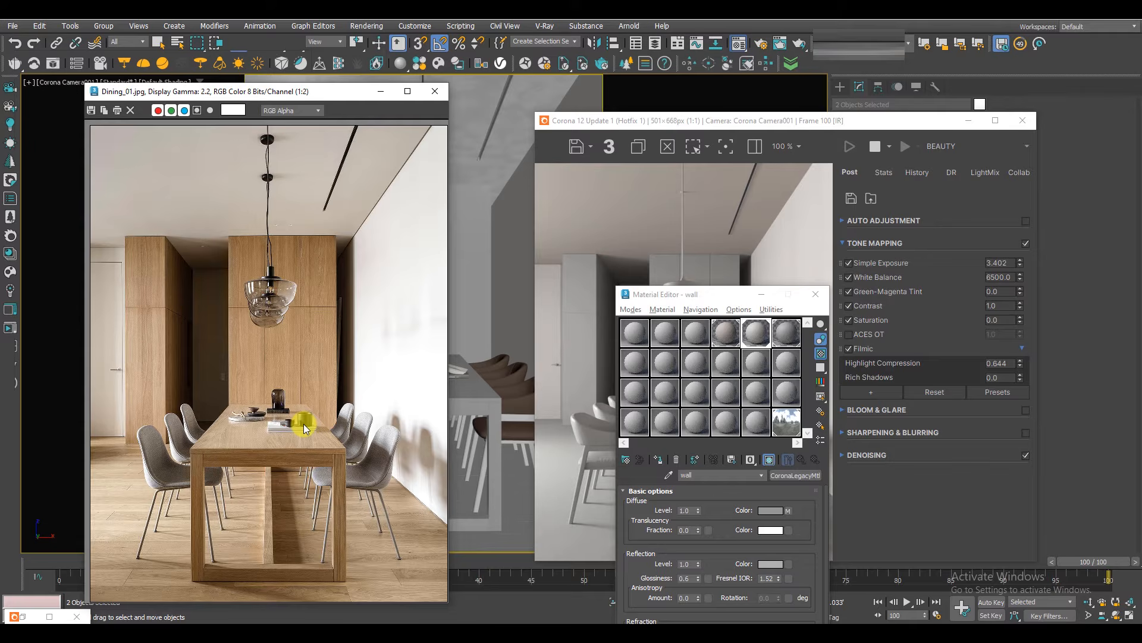
left_click_drag(712, 297, 640, 499)
left_click(323, 327)
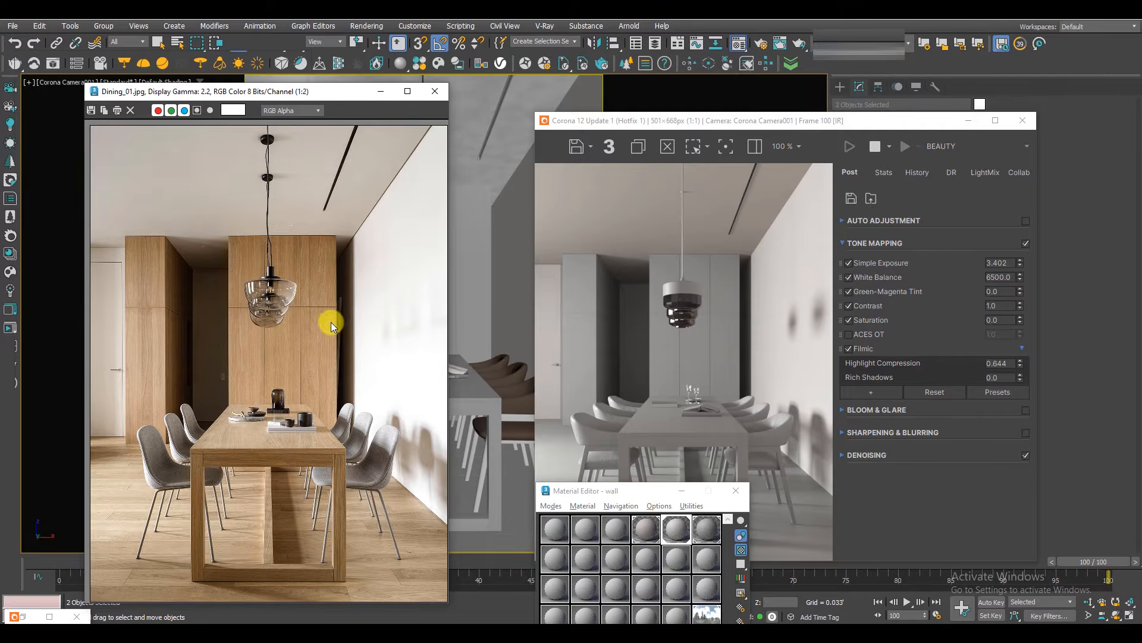
scroll(331, 305, "up", 2)
scroll(255, 337, "down", 2)
left_click_drag(598, 492, 527, 193)
left_click(677, 192)
left_click_drag(730, 120, 697, 86)
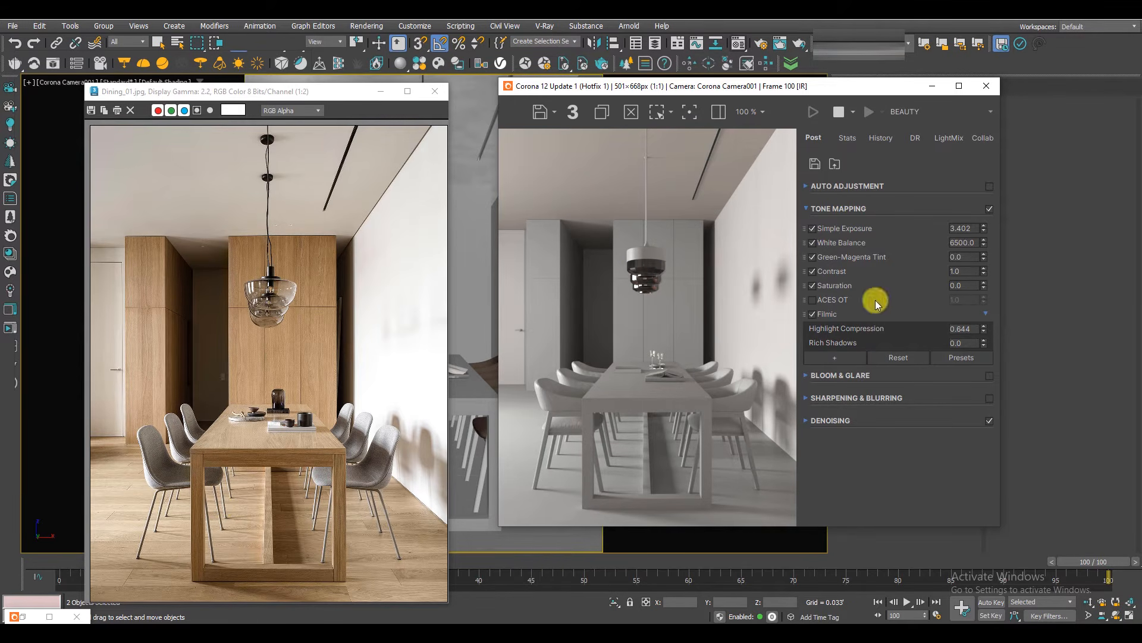
left_click_drag(336, 91, 212, 87)
left_click_drag(737, 93, 827, 89)
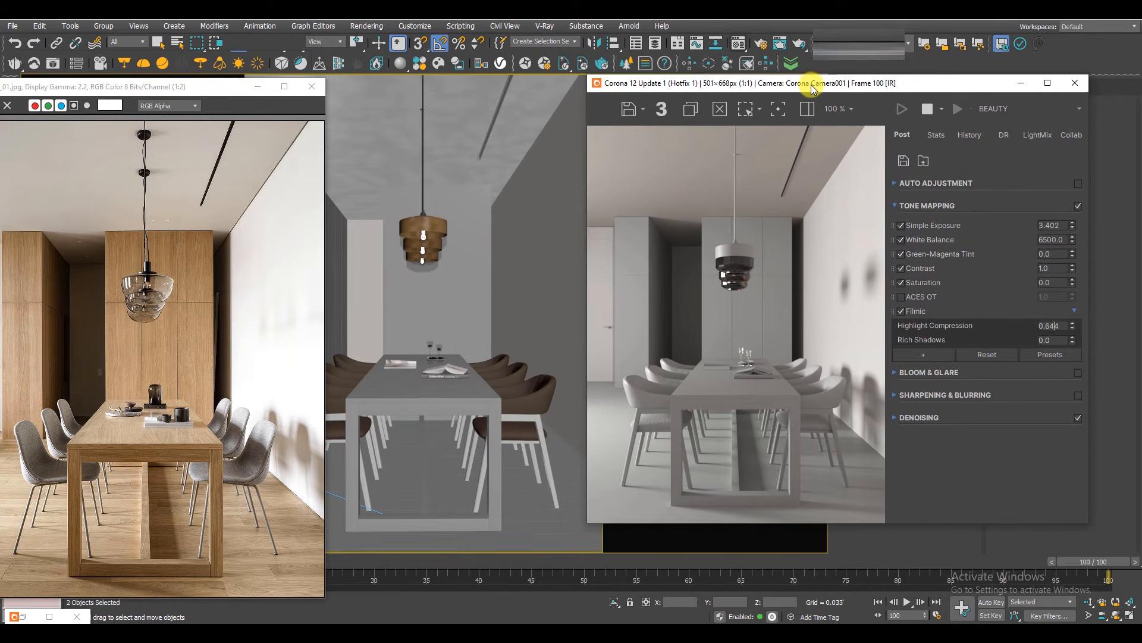
Close the render window and the reference photo to clear the camera viewport.
left_click(1076, 82)
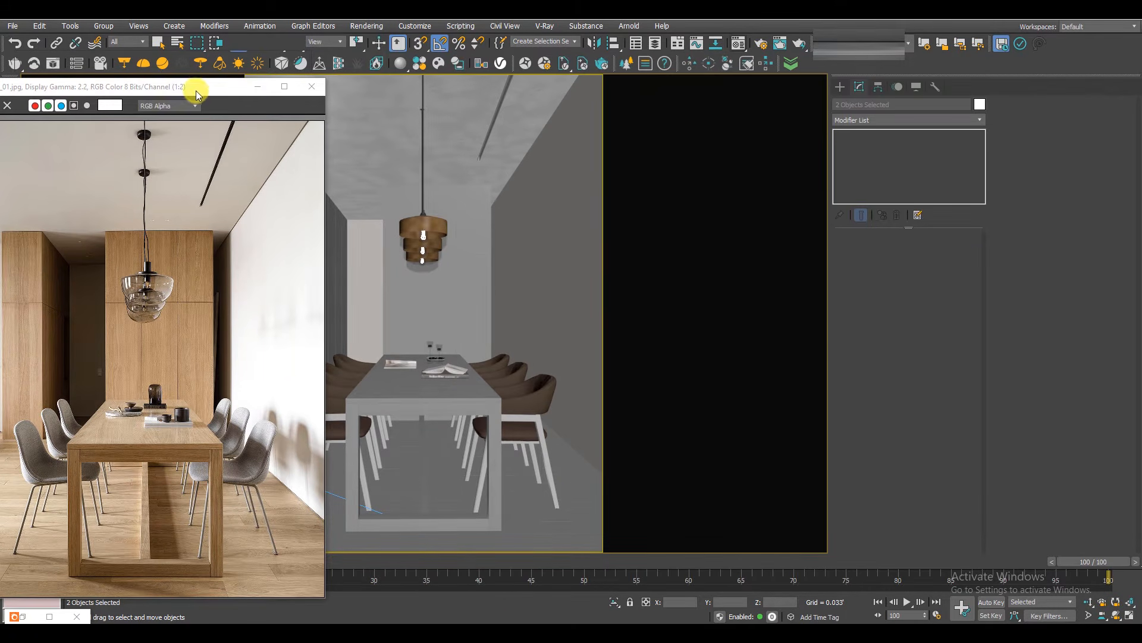
left_click_drag(196, 90, 111, 89)
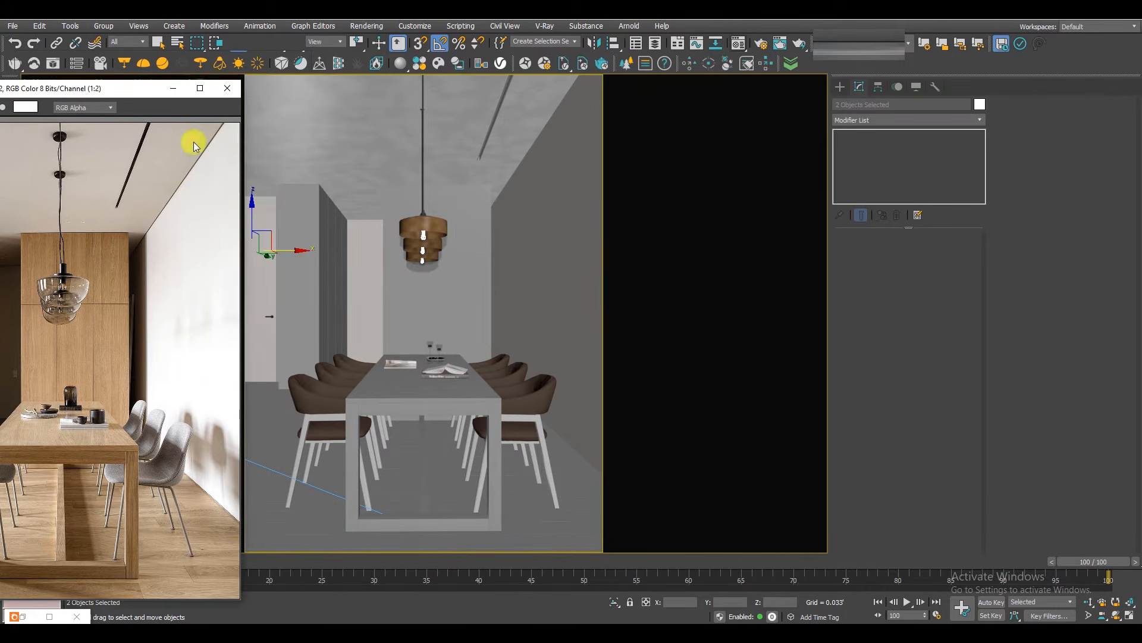
left_click(239, 90)
Select the FloorGenerator floor, compare it with the background photo in wireframe, and assign the unused 07 CoronaPhysicalMtl to it.
left_click(576, 542)
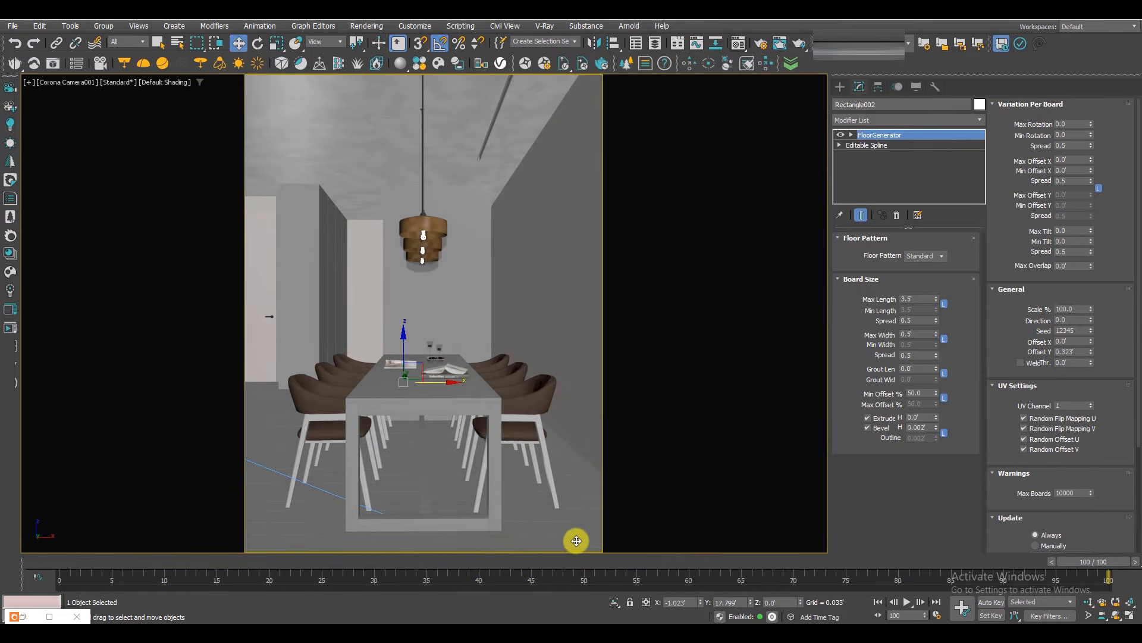
key("F3")
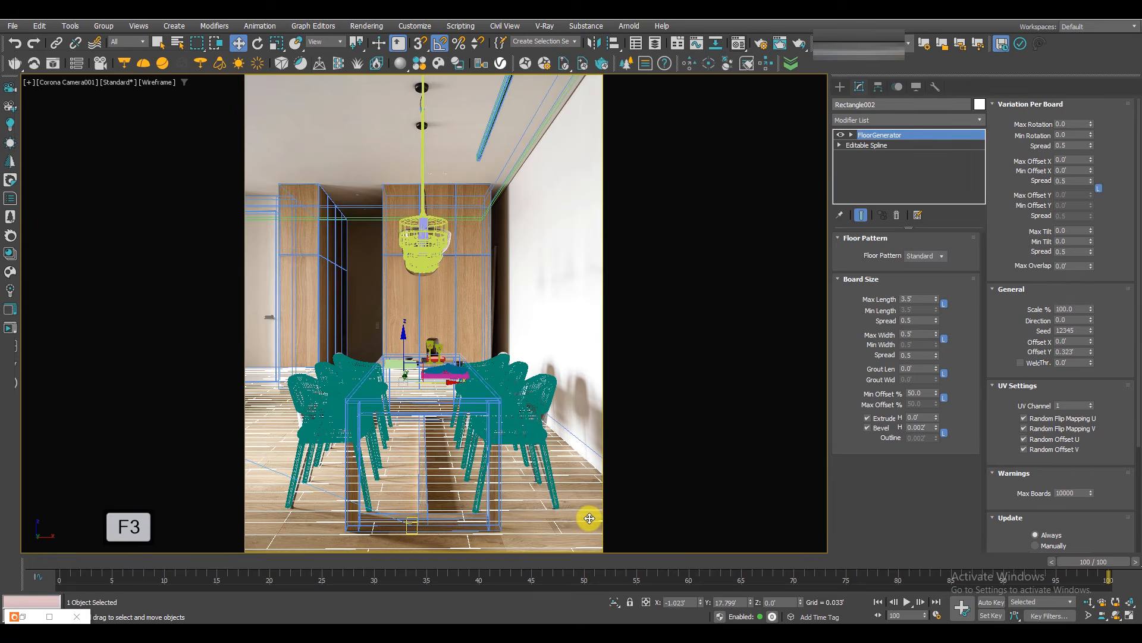
key("F3")
key("m")
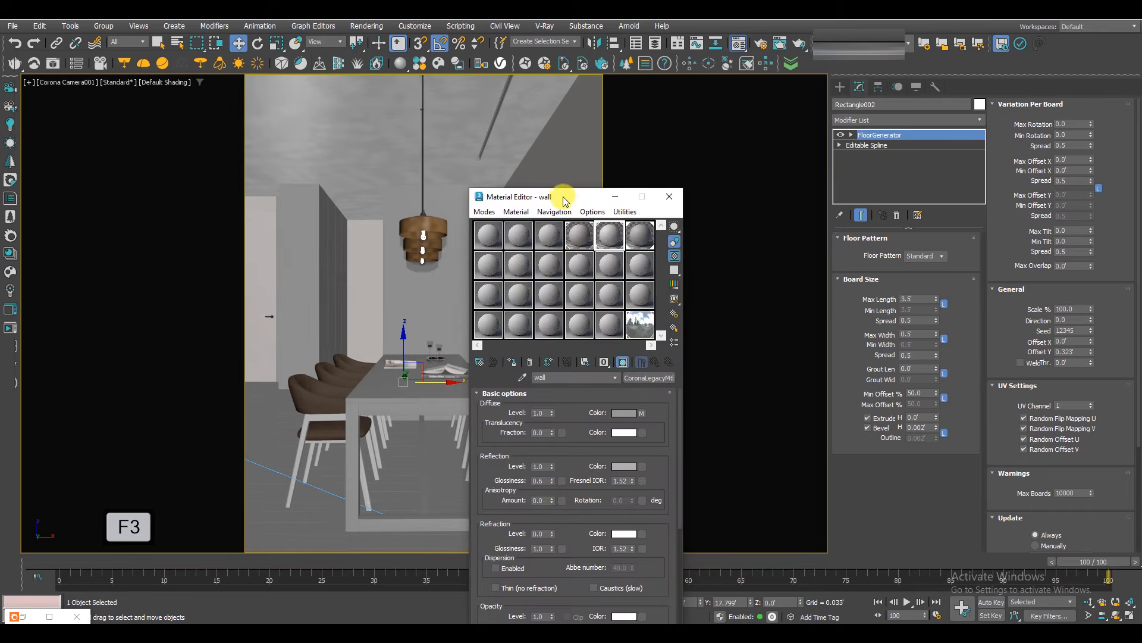
left_click(694, 226)
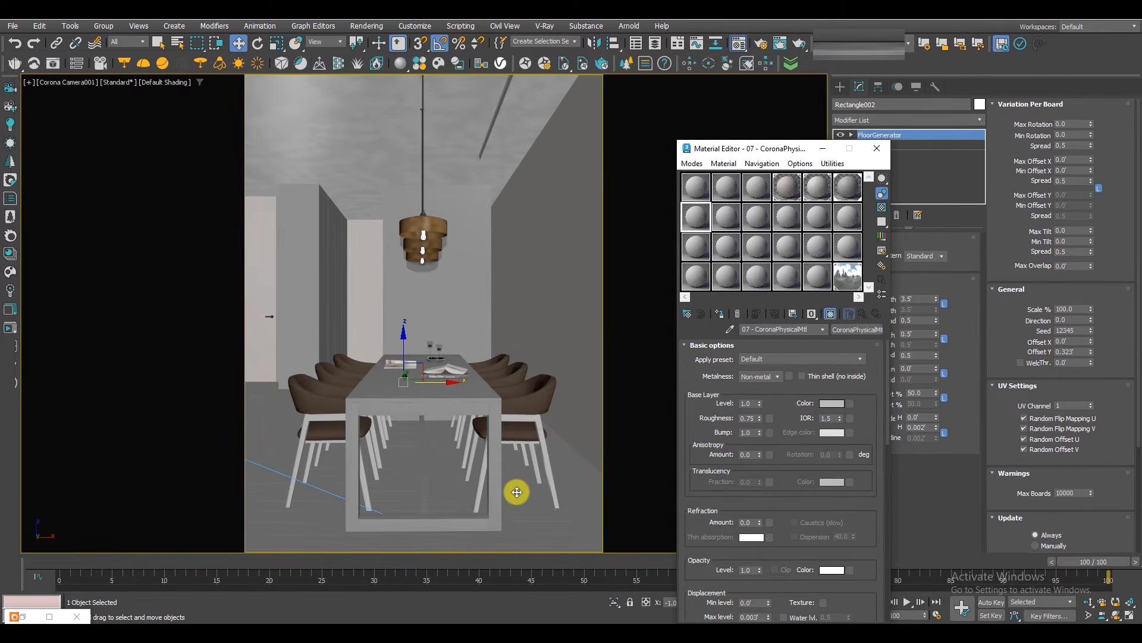
left_click(717, 316)
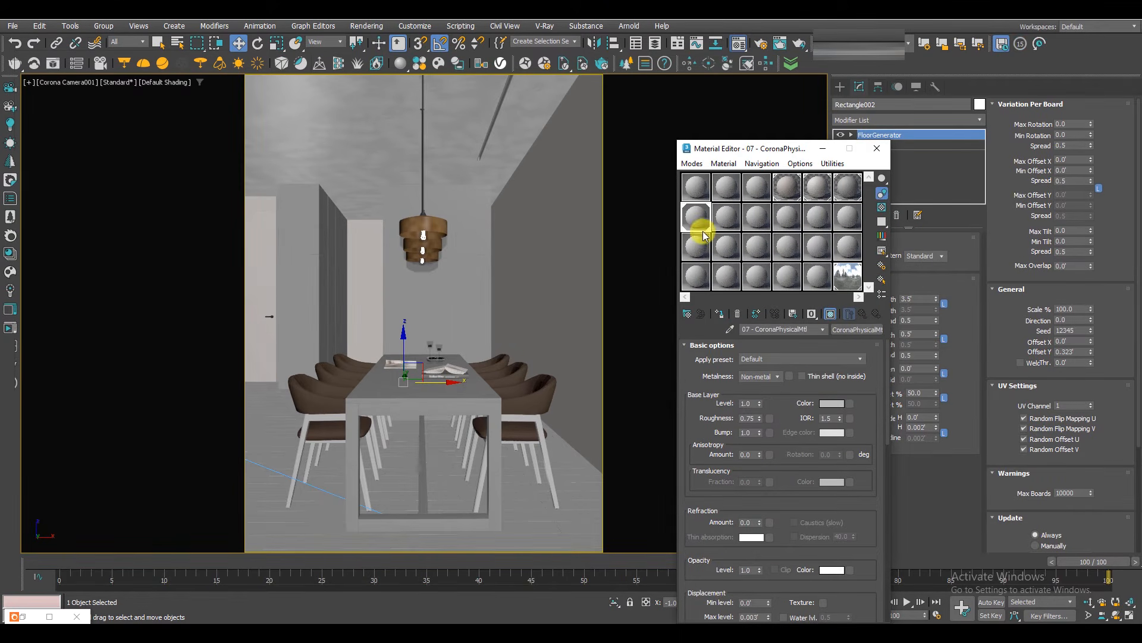
Add a CoronaMultiMap to the floor material's base color and reopen the Corona render window.
left_click(851, 404)
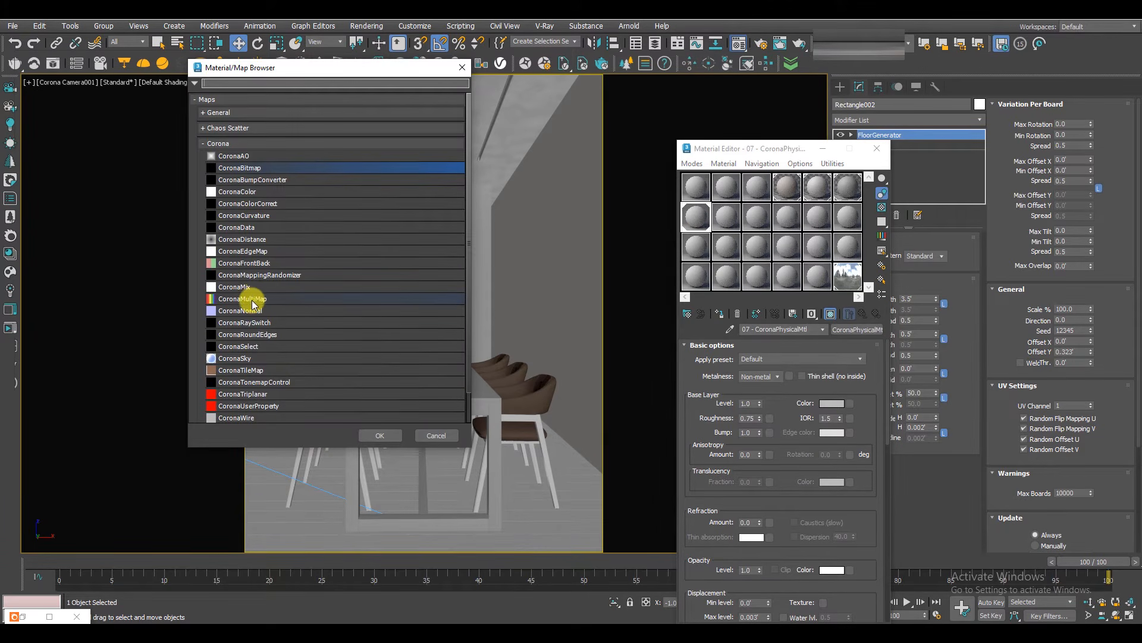
double_click(253, 299)
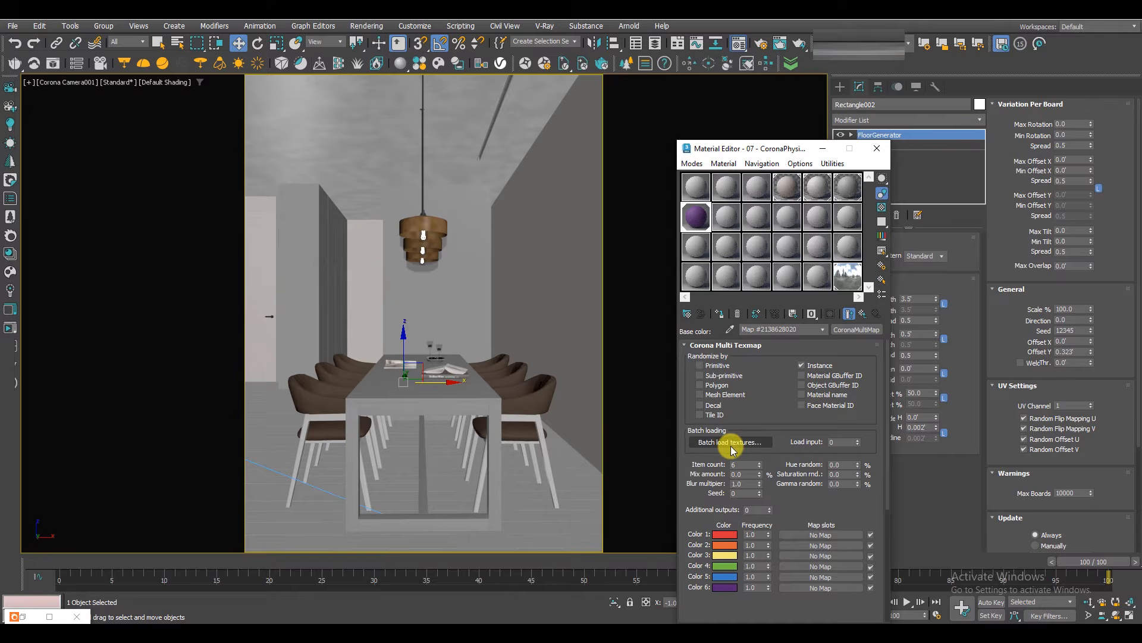
left_click(10, 328)
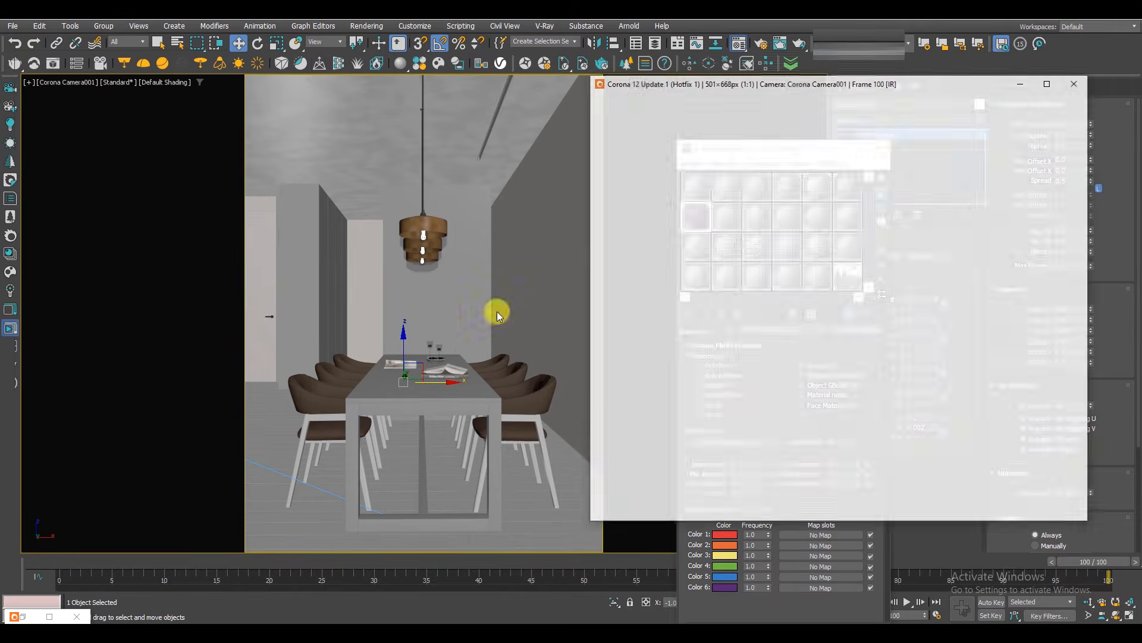
Uncover the camera viewport's render beside the Material Editor and randomize the floor's CoronaMultiMap by mesh element.
left_click_drag(920, 89, 481, 44)
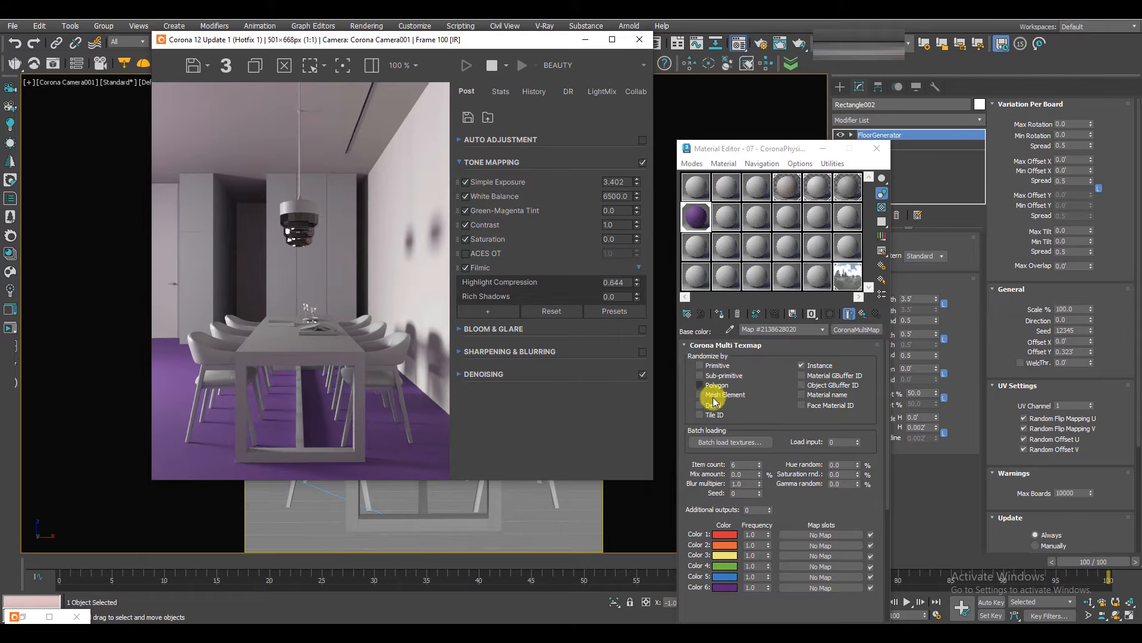
left_click(725, 396)
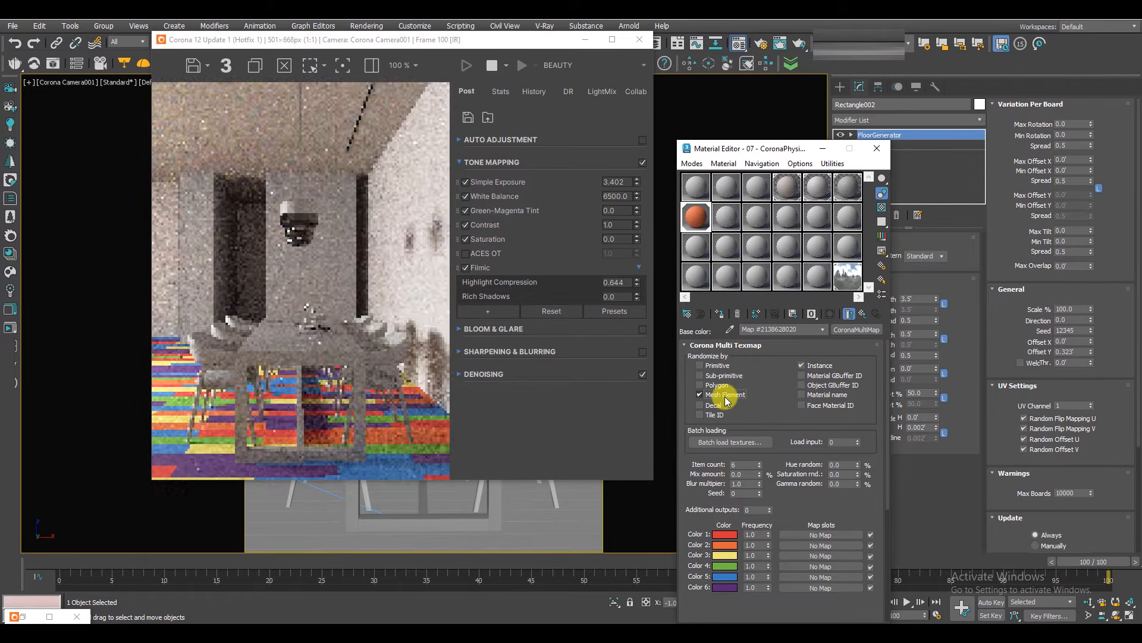
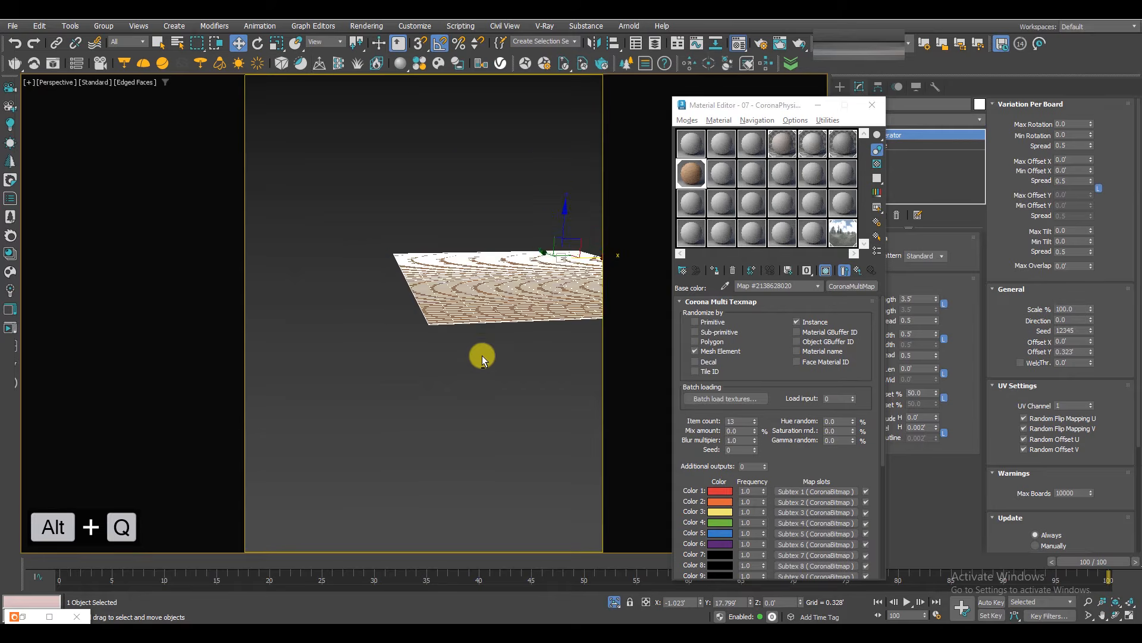
Inspect the wood floorboard textures in the shaded perspective view, return to the camera view and bring up the Corona render.
key("F4")
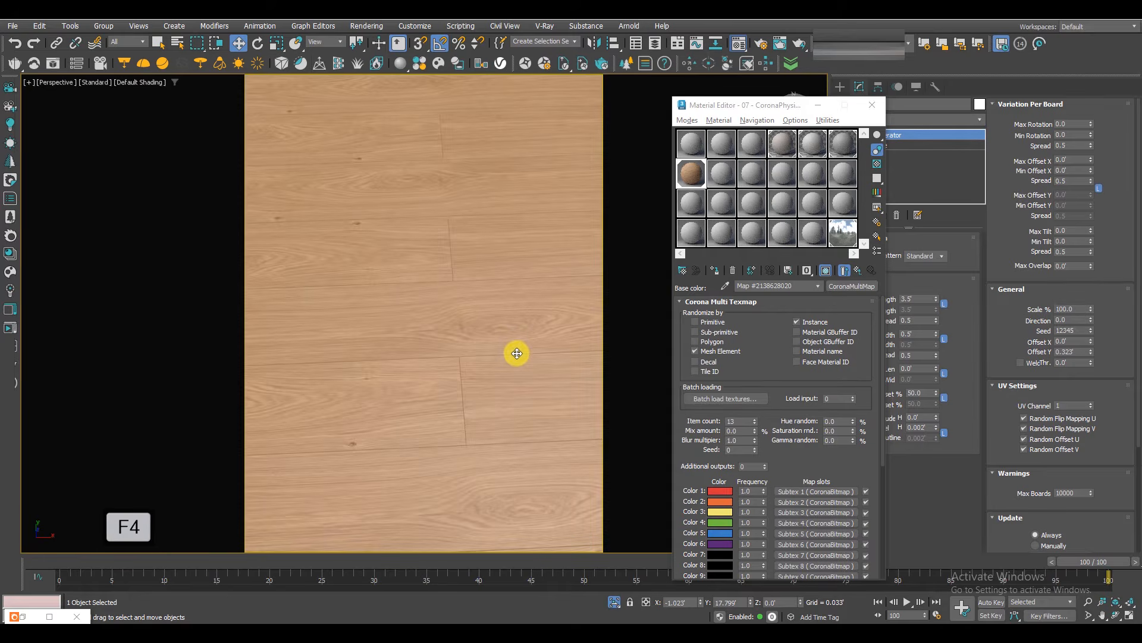
scroll(516, 353, "up", 5)
middle_click_drag(512, 365, 428, 344)
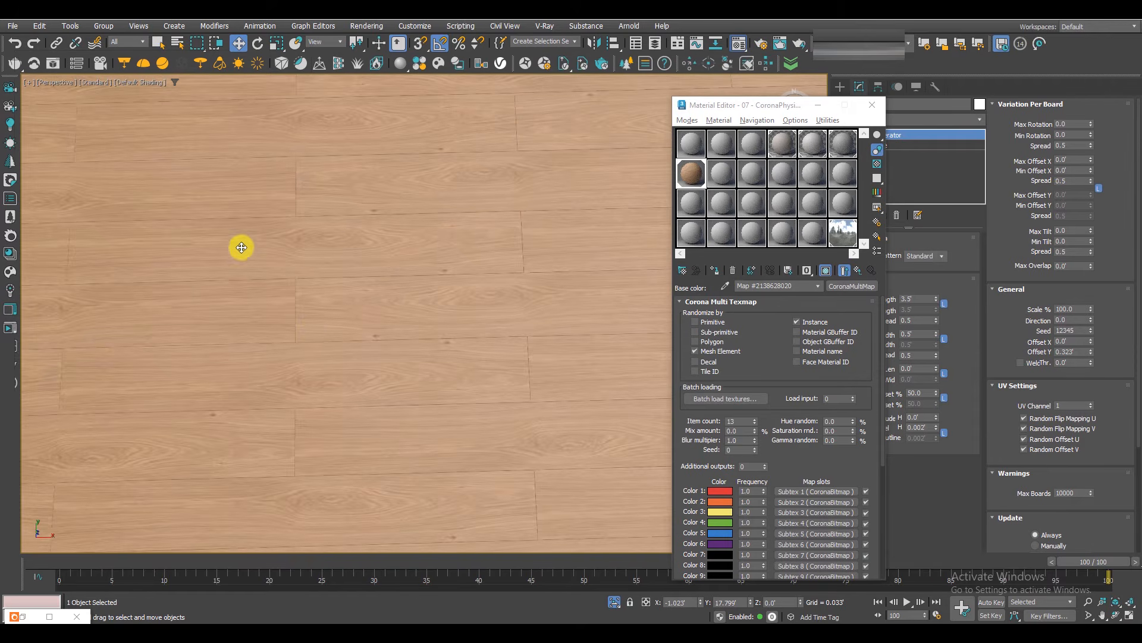
key("alt+w")
middle_click(570, 323)
key("alt+w")
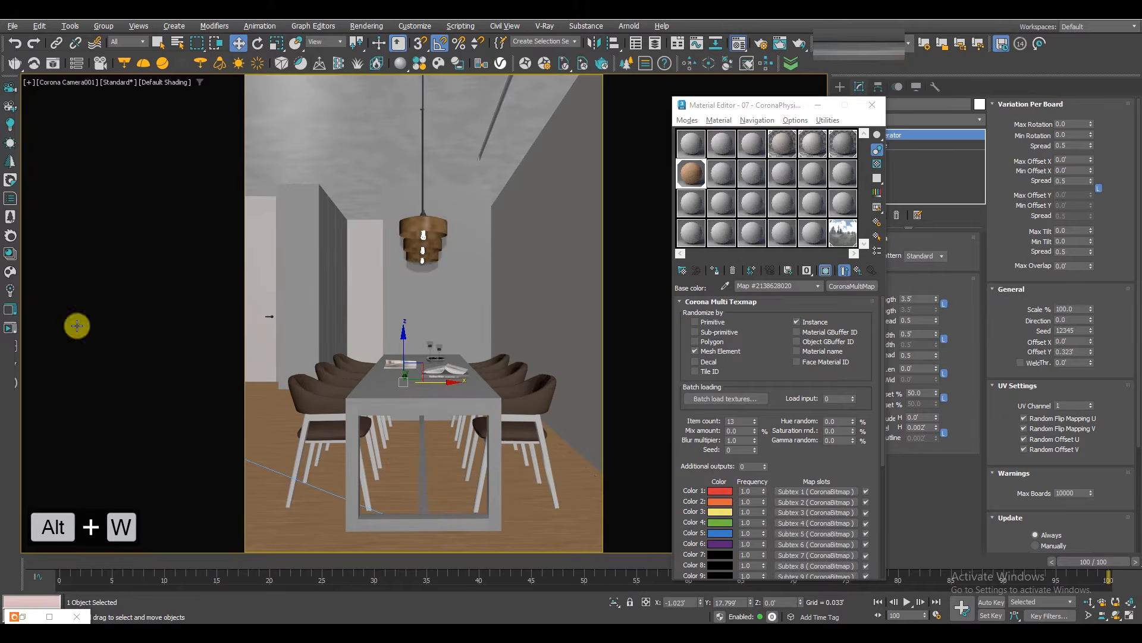
left_click(10, 331)
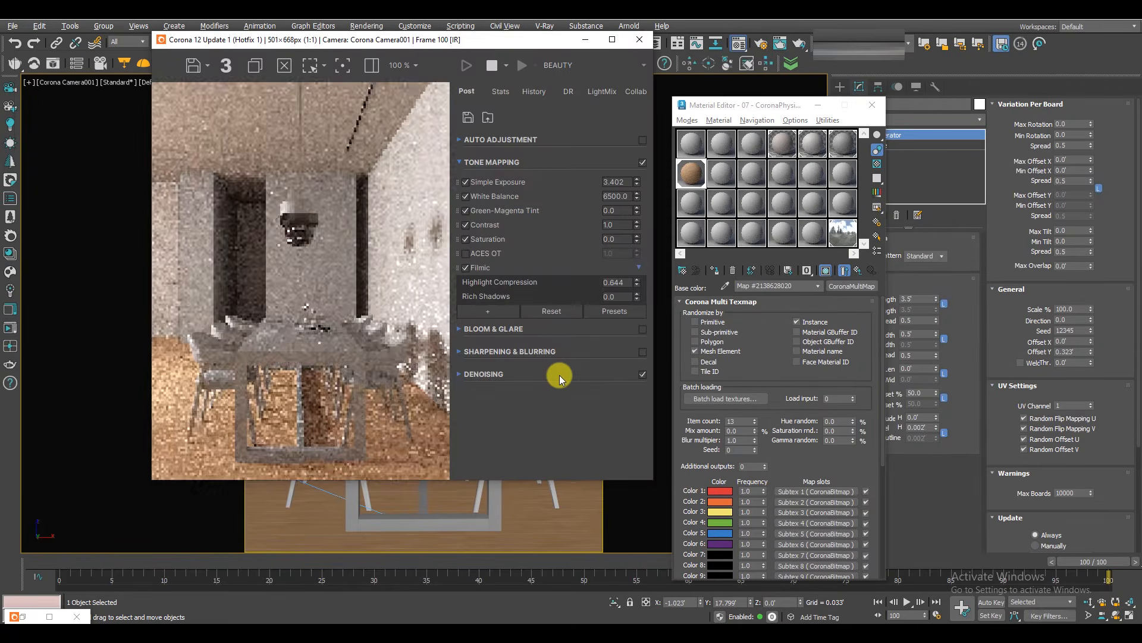
Save the scene and restart the interactive render.
left_click(12, 26)
left_click(36, 145)
left_click(682, 580)
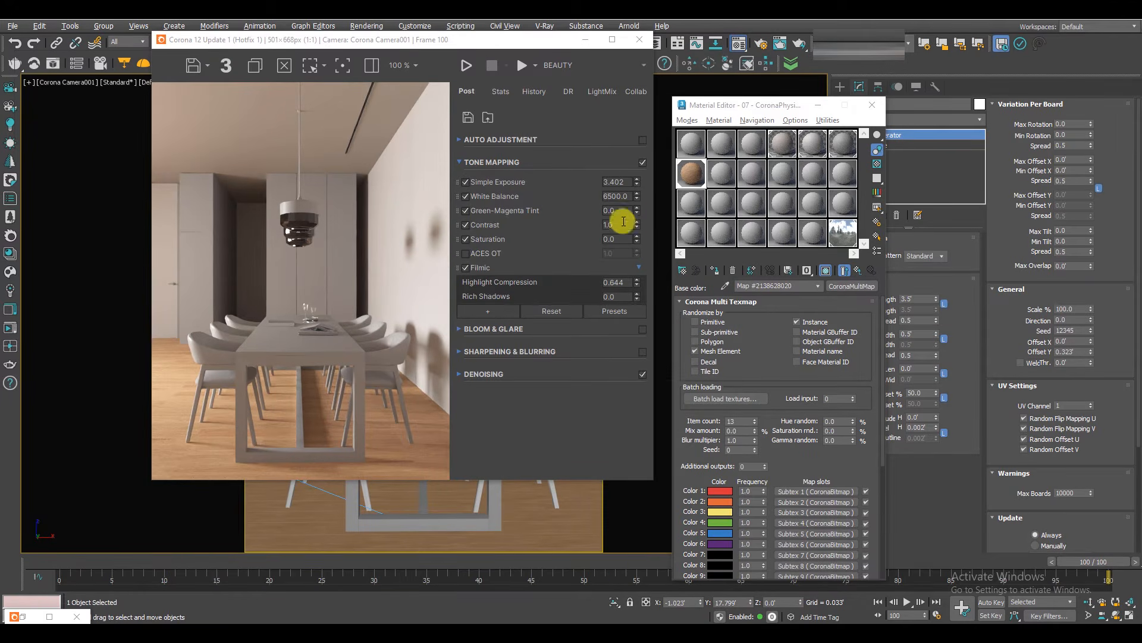
left_click(17, 327)
Bring up the reference photo beside the Corona render and zoom in on its wood floor to compare the tones.
mouse_move(407, 42)
left_mouse_down()
mouse_move(348, 40)
mouse_move(91, 93)
mouse_move(102, 96)
left_mouse_up()
key("F3")
key("F3")
key("F3")
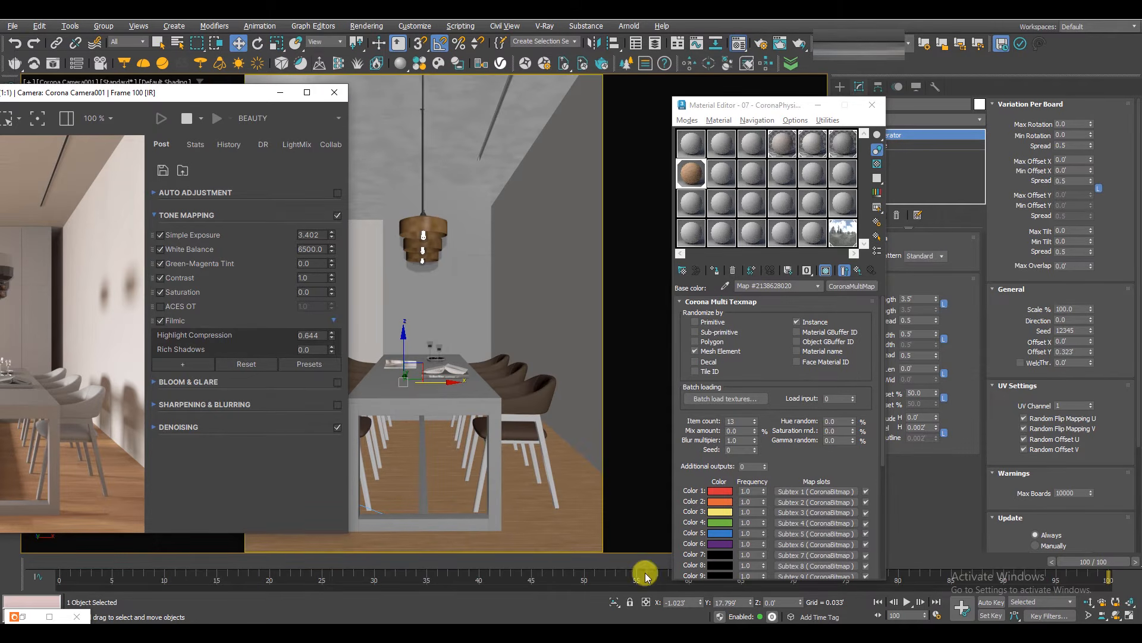
key("alt+Tab")
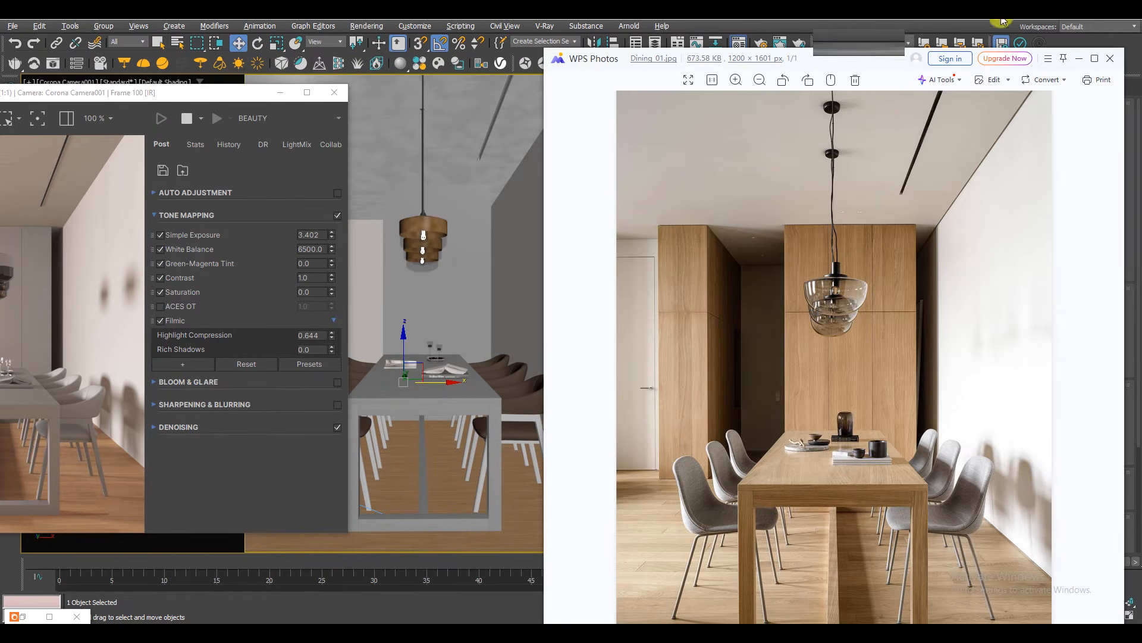
left_click_drag(876, 65, 850, 61)
left_click_drag(518, 44, 678, 100)
left_click_drag(391, 395, 627, 396)
scroll(710, 433, "up", 3)
scroll(728, 429, "up", 3)
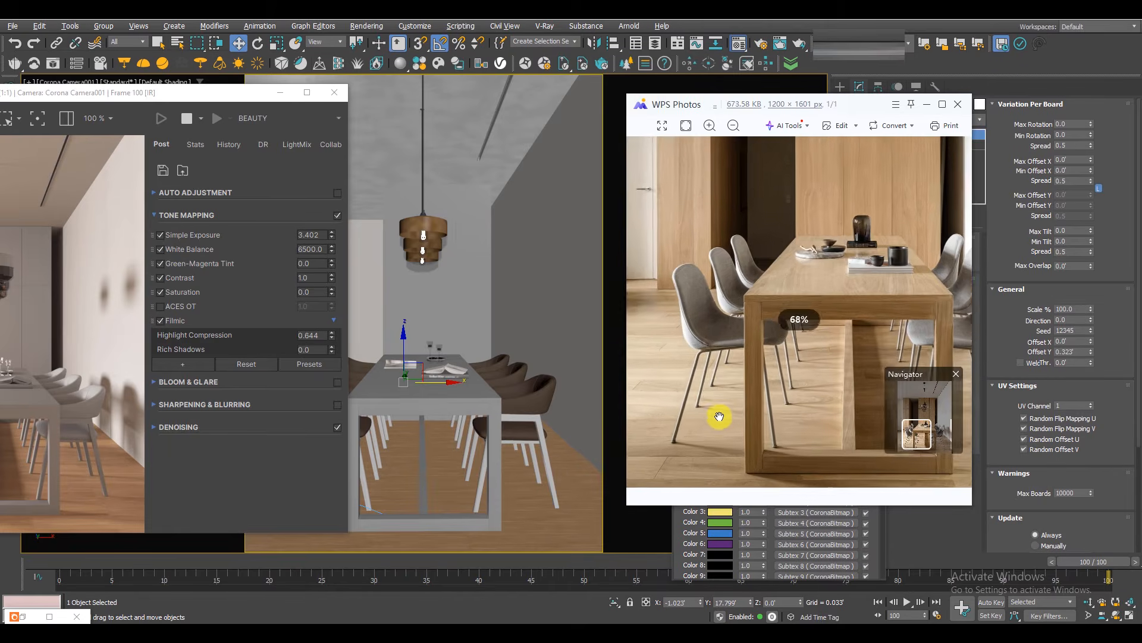
left_click_drag(82, 93, 440, 58)
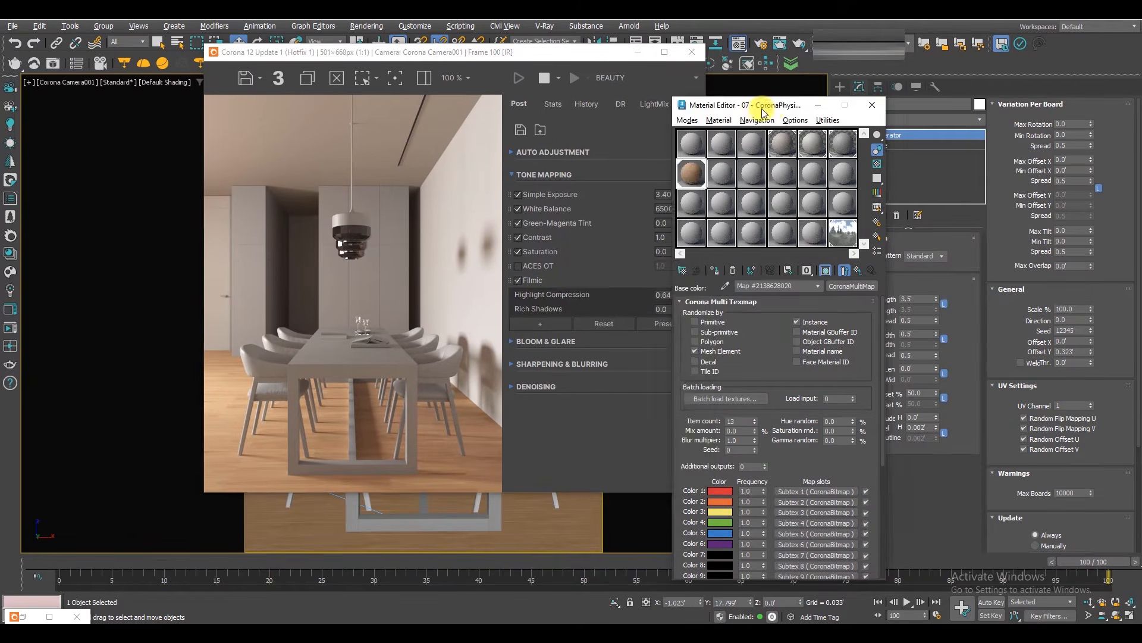
Wrap the floor material's base color CoronaMultiMap in a ColorCorrection map, keeping the old map as a sub-map.
left_click_drag(751, 111, 859, 46)
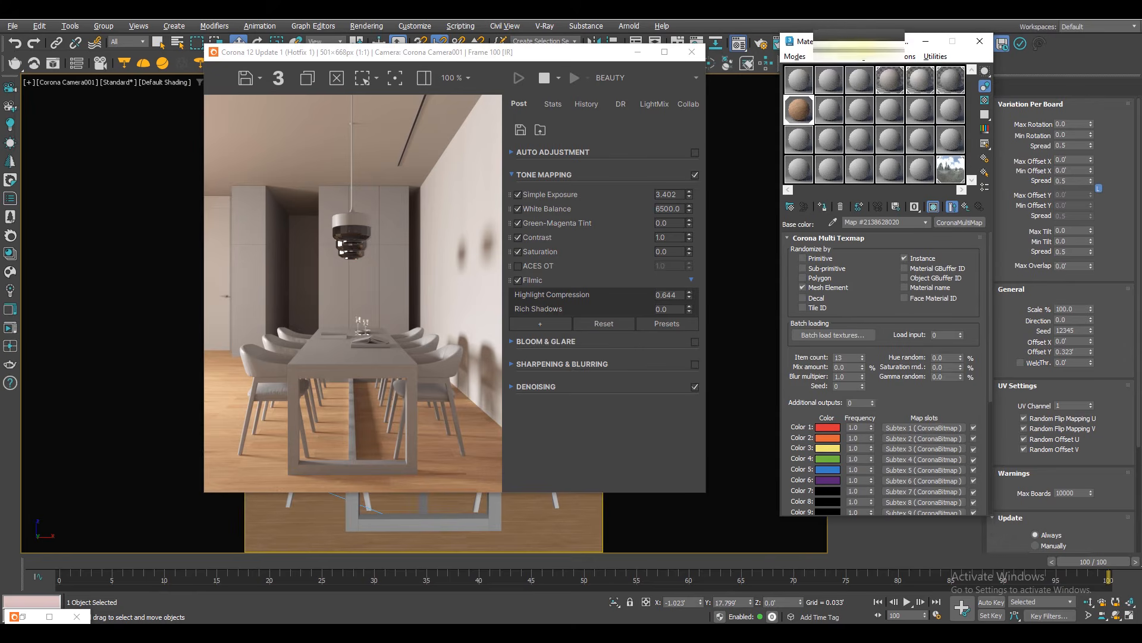
left_click(966, 206)
left_click(950, 292)
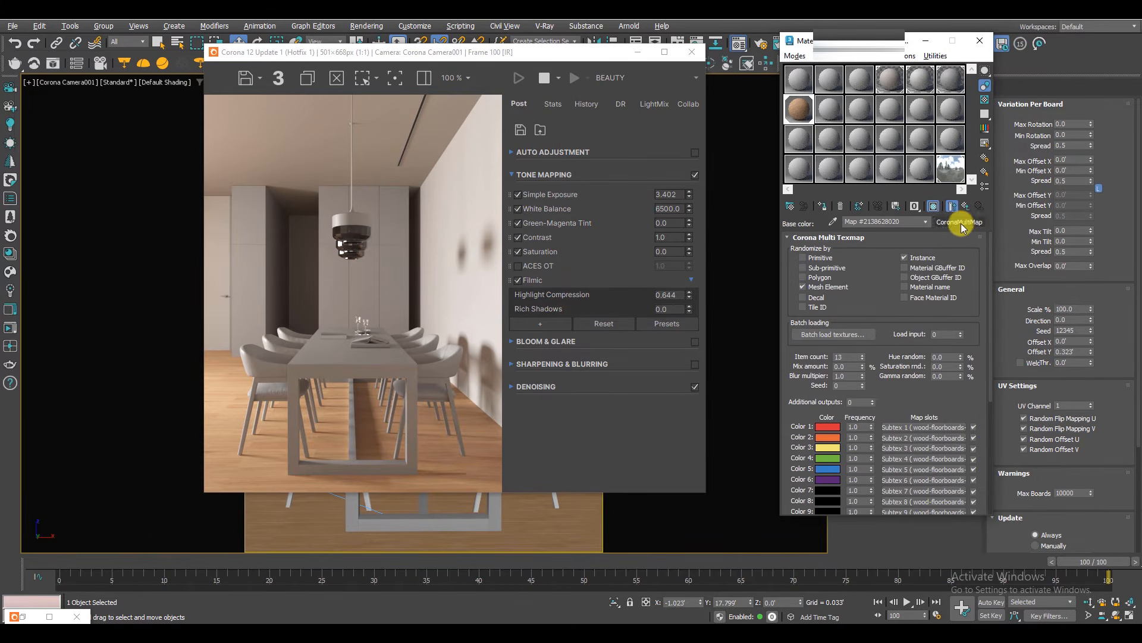
left_click(961, 222)
left_click(220, 113)
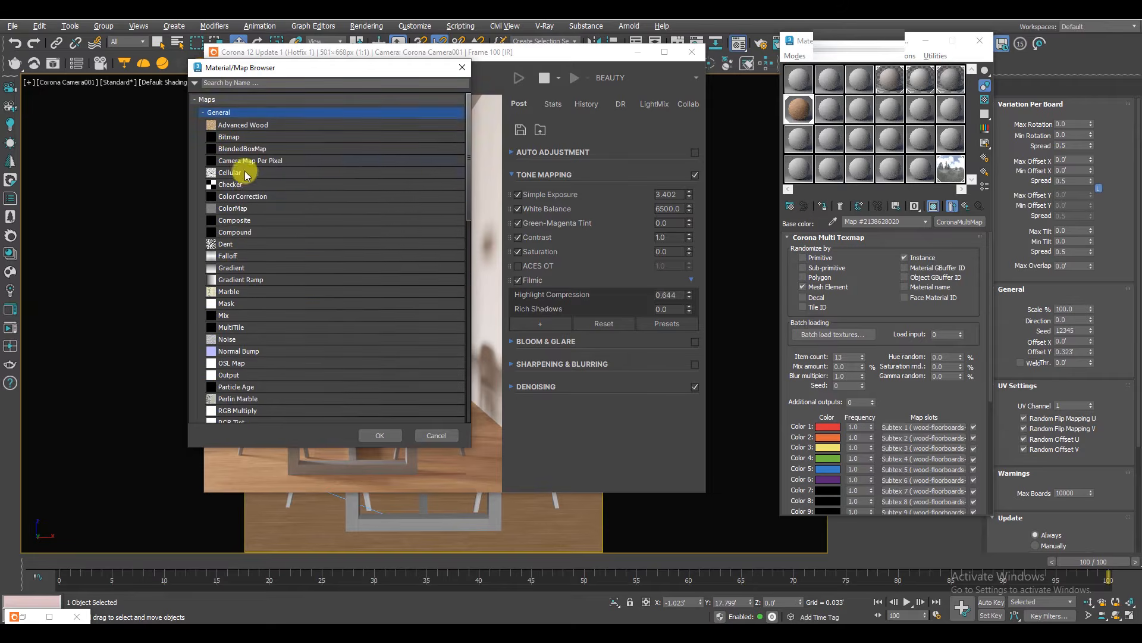
double_click(244, 197)
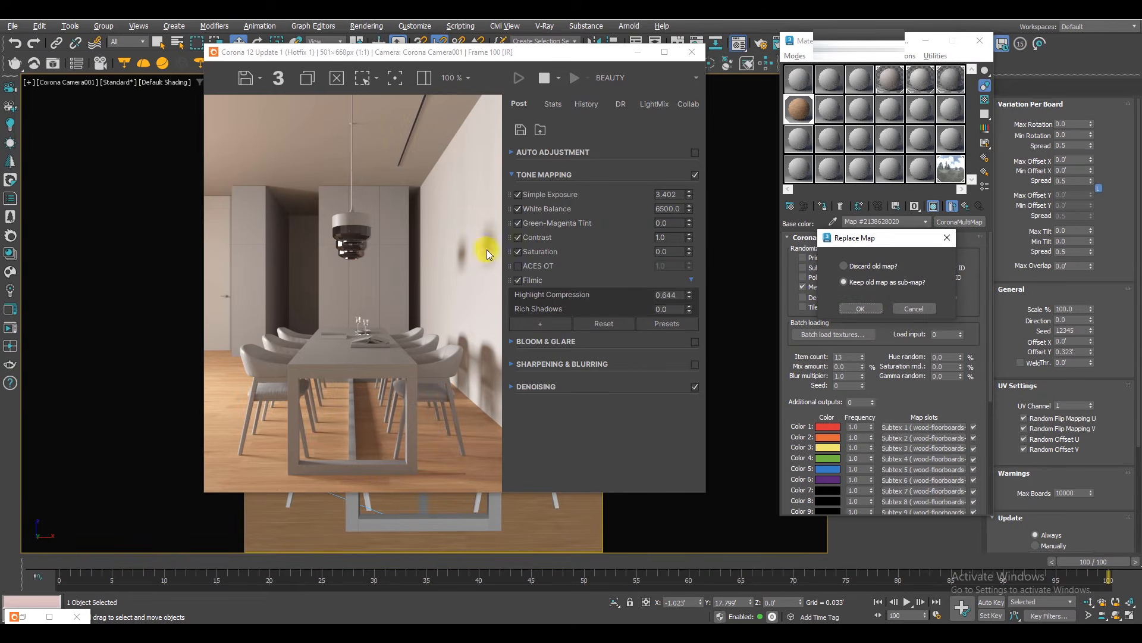
left_click(868, 309)
Set the floor's color correction to a saturation of about -34.2 and a hue shift of 3.
left_click_drag(880, 400, 853, 401)
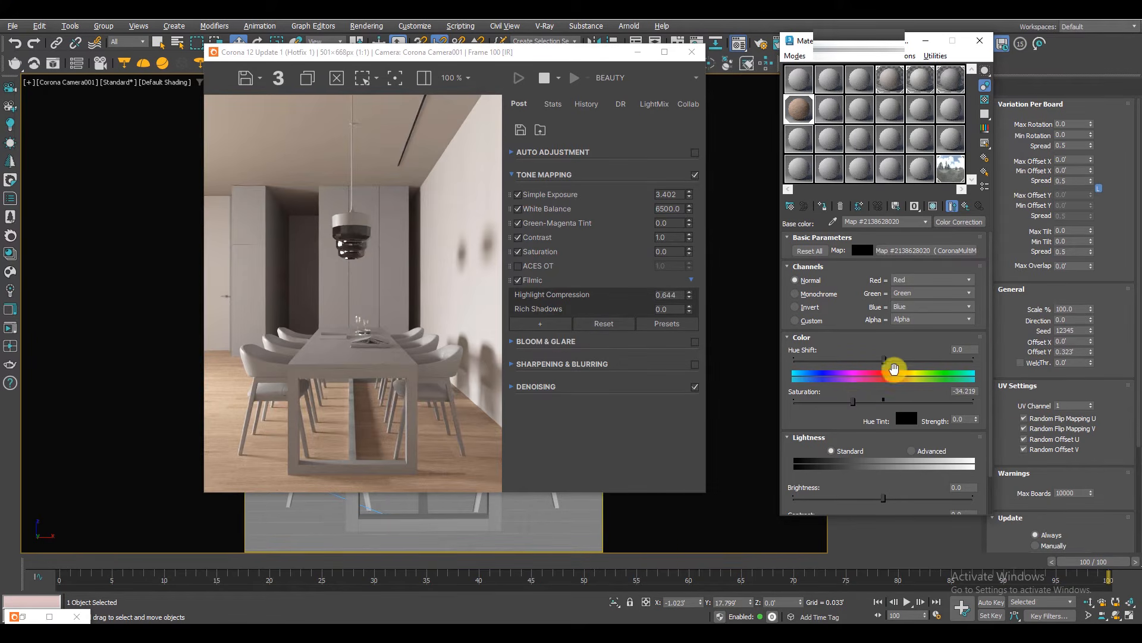
left_click(974, 350)
type("3")
key("Return")
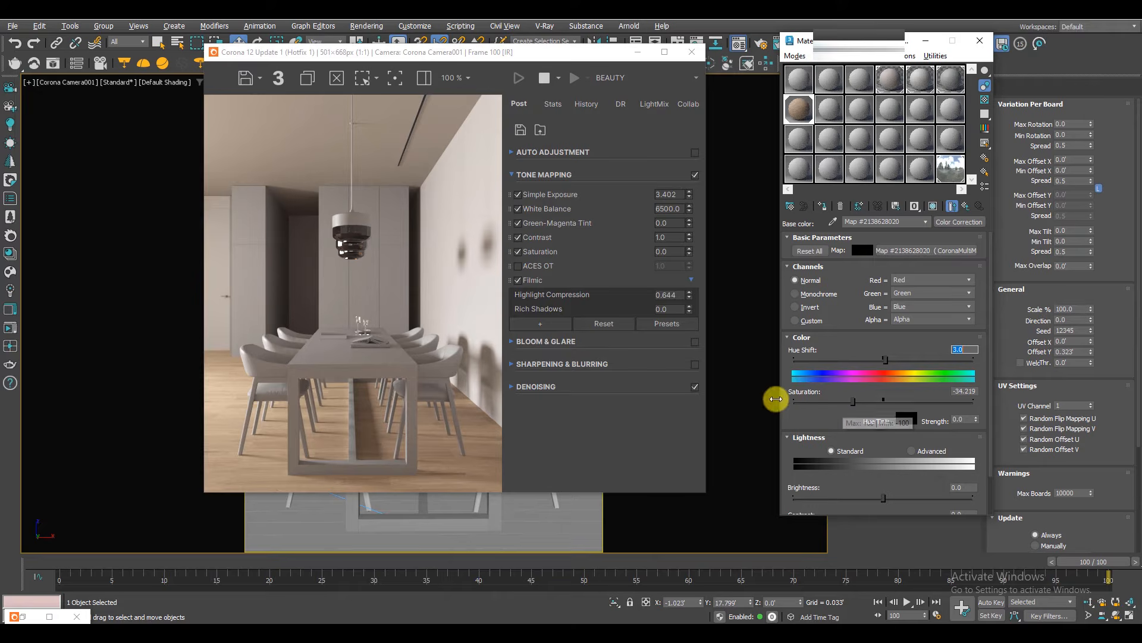
Switch the color correction's lightness to Advanced and set the RGB gamma/contrast to 0.8.
left_click_drag(822, 480, 833, 439)
left_click(908, 409)
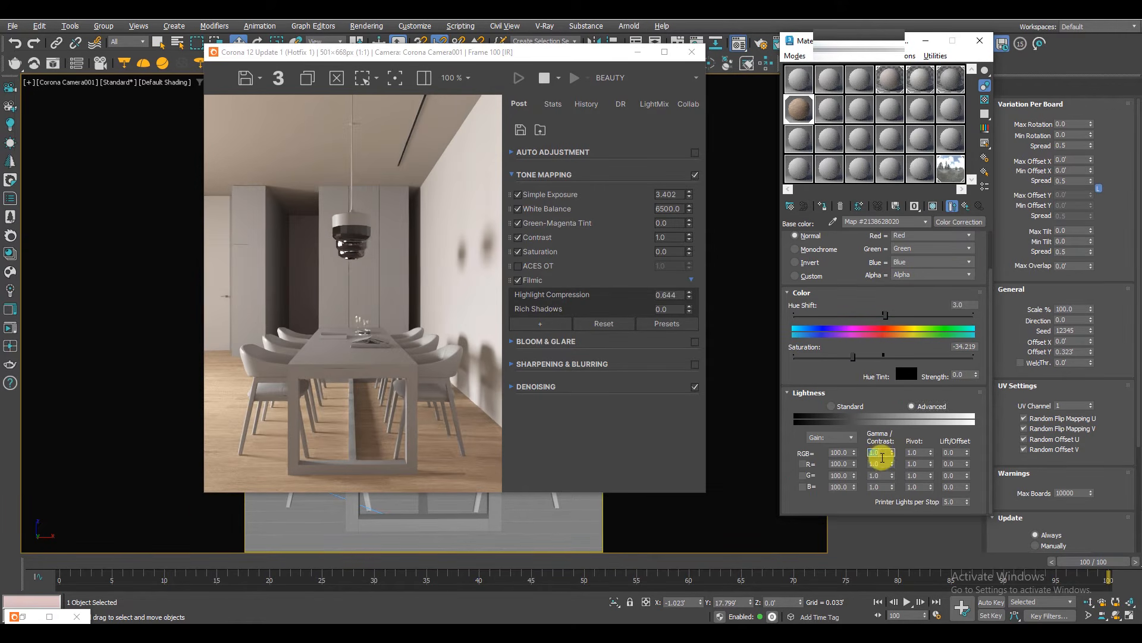
type("0.8")
key("Return")
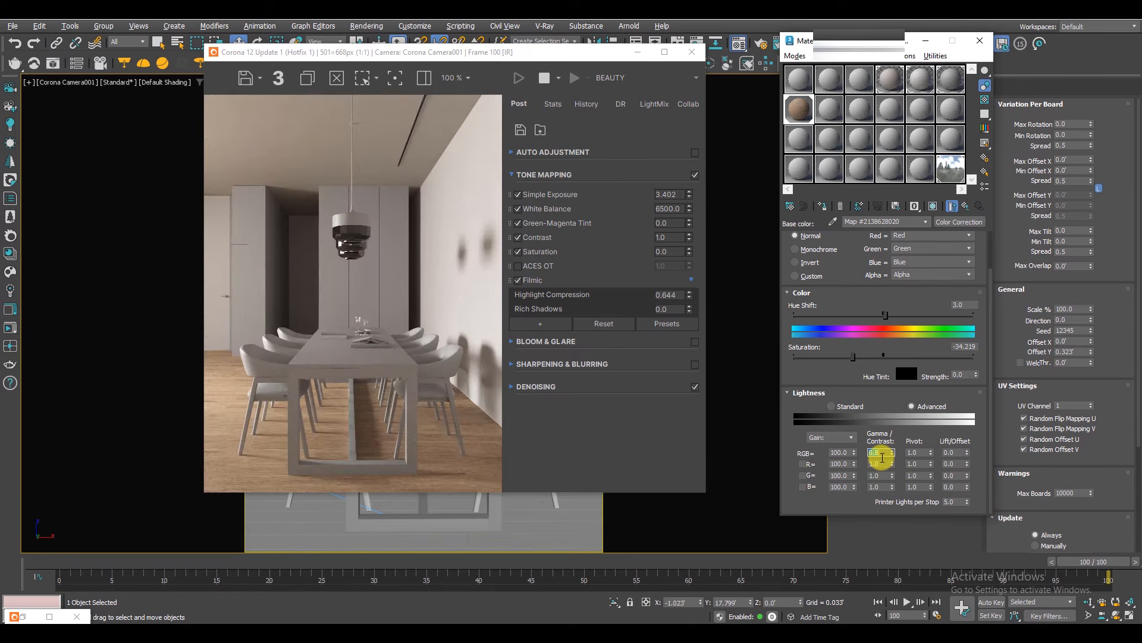
Reuse the base color's Color Correction map as the floor material's roughness map and set the base layer level to 0.
left_click(964, 206)
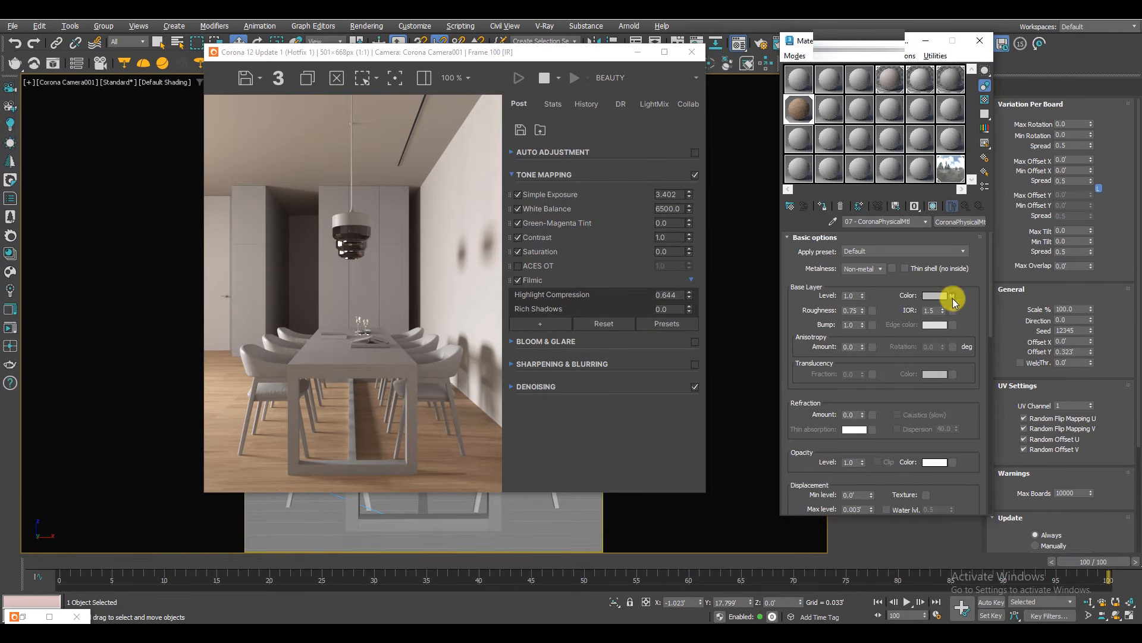
left_click_drag(875, 316, 873, 311)
left_click(860, 315)
double_click(852, 295)
type("0")
key("Return")
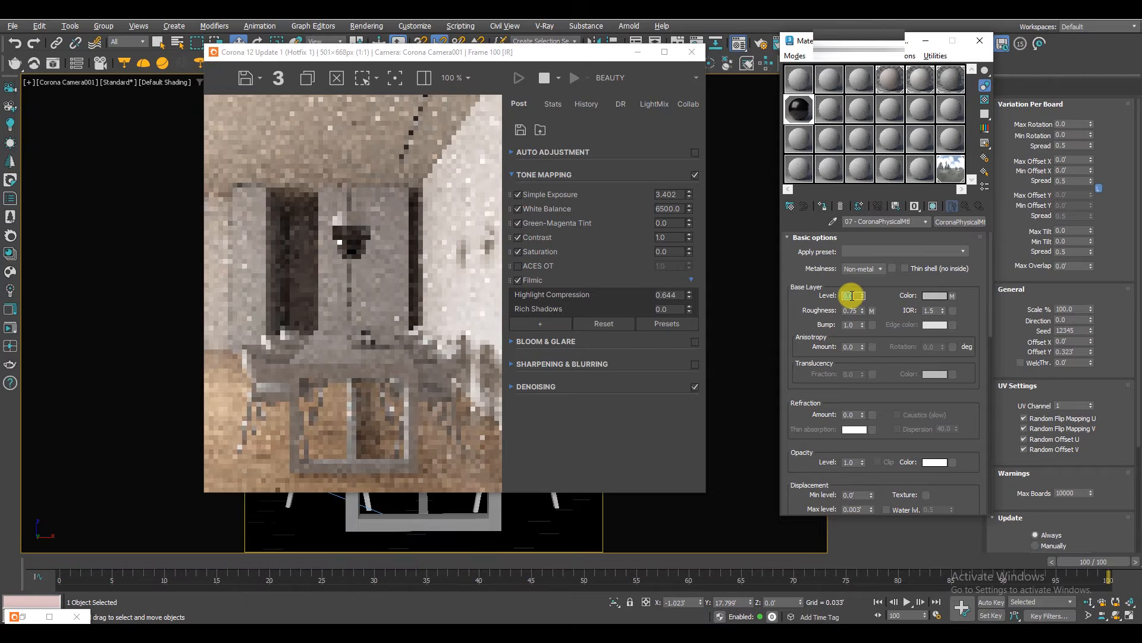
Mark two render regions over the floor on either side of the dining table and enlarge the render to 200 %.
left_click_drag(367, 53, 356, 46)
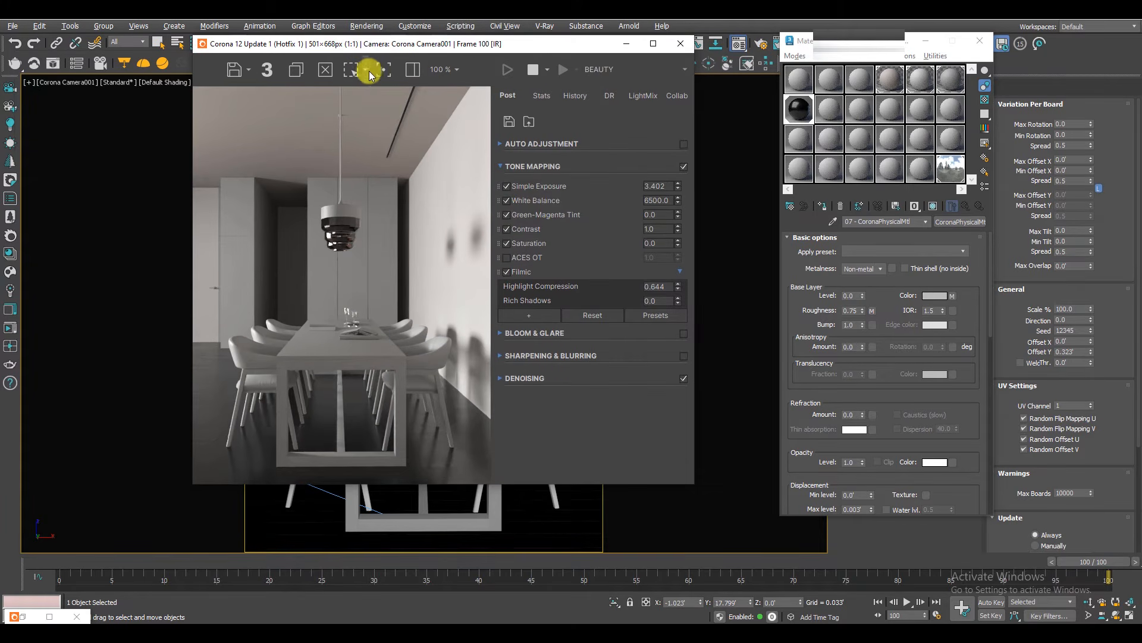
left_click(352, 70)
left_click_drag(390, 369, 512, 487)
left_click_drag(262, 334, 153, 510)
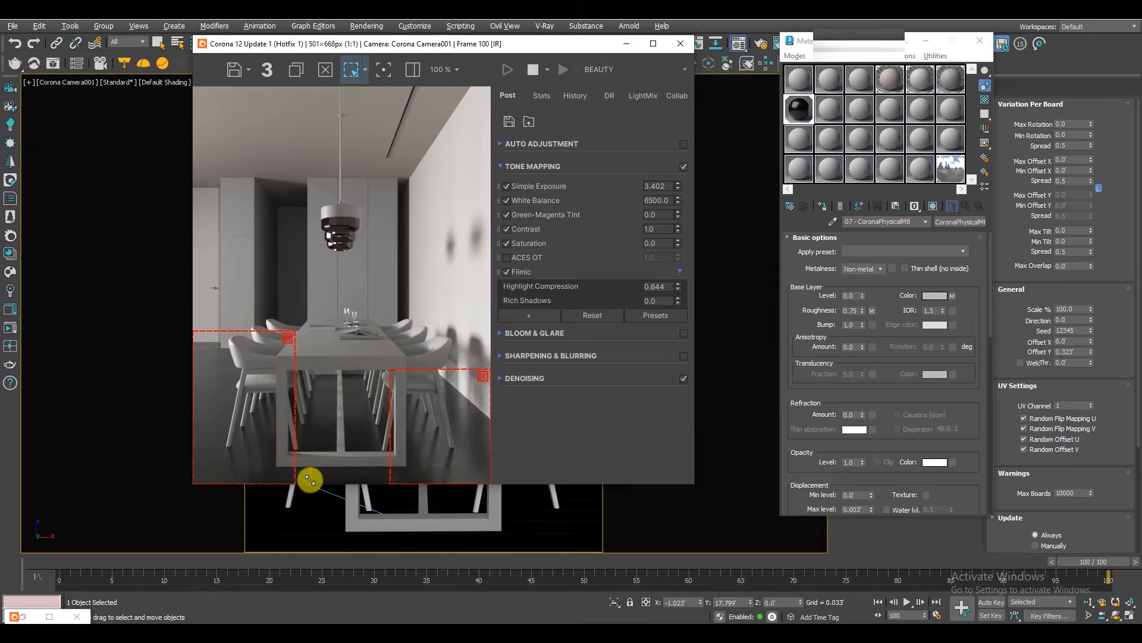
scroll(262, 452, "up", 1)
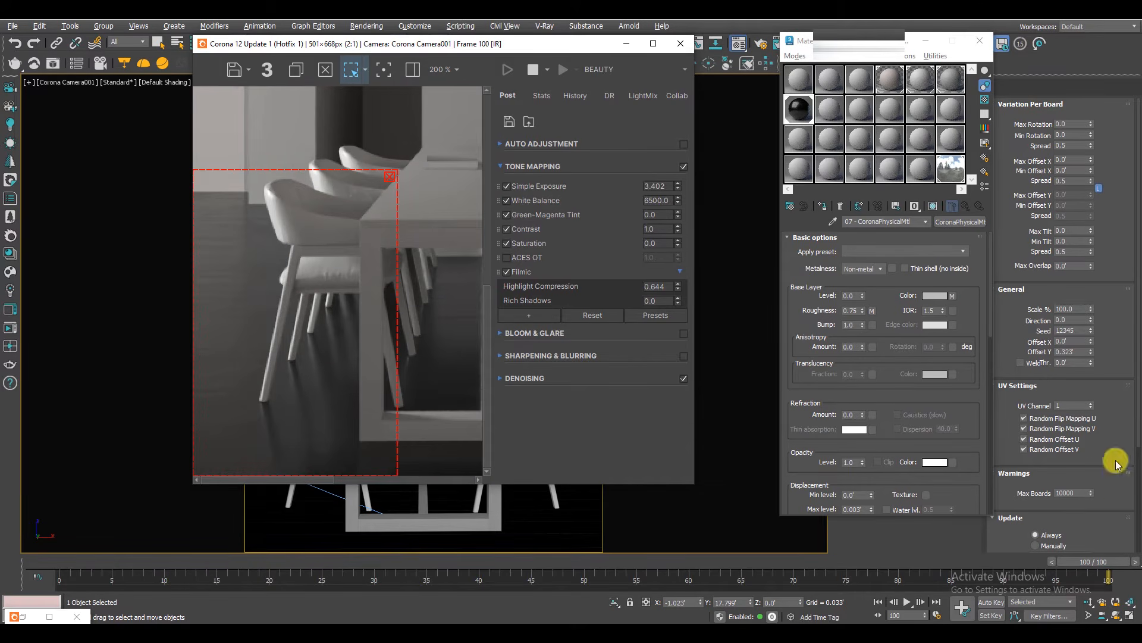
Open the floor material's roughness map for editing.
left_click(872, 310)
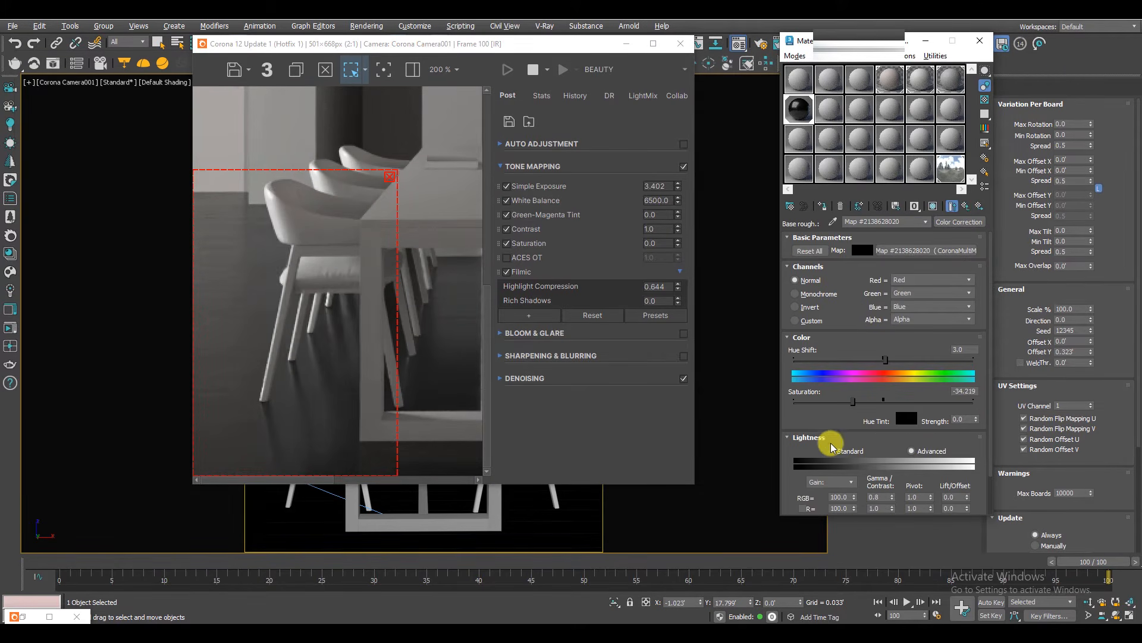
Set the base roughness colour correction map's saturation to -100 and its RGB gamma to 2.0.
scroll(852, 348, "down", 2)
left_click_drag(851, 361, 785, 355)
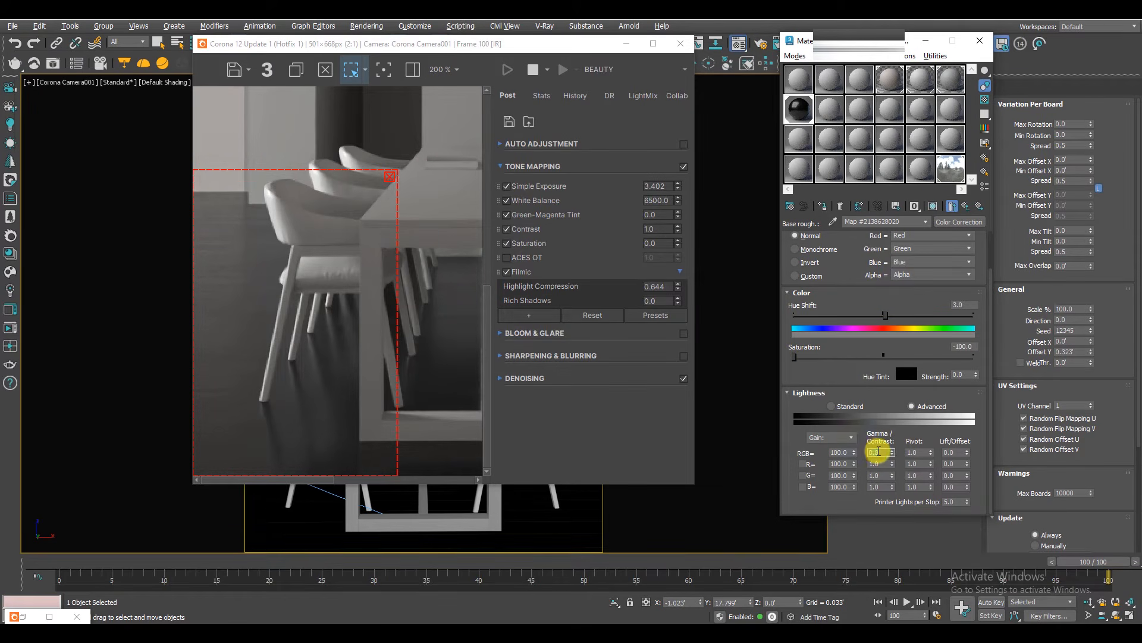
key("Return")
Examine the floor in the interactive render and compare it with the oak floor in the dining room reference photo.
scroll(272, 360, "down", 2)
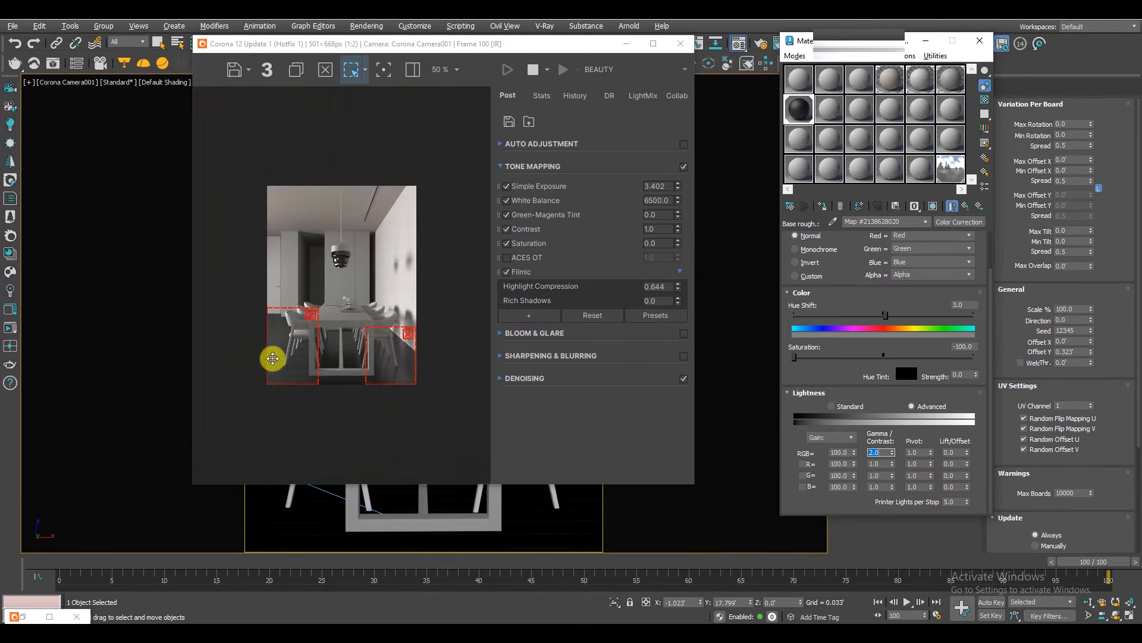
scroll(448, 393, "up", 1)
scroll(448, 393, "up", 1)
middle_click_drag(448, 392, 448, 357)
scroll(449, 357, "down", 1)
left_click(751, 620)
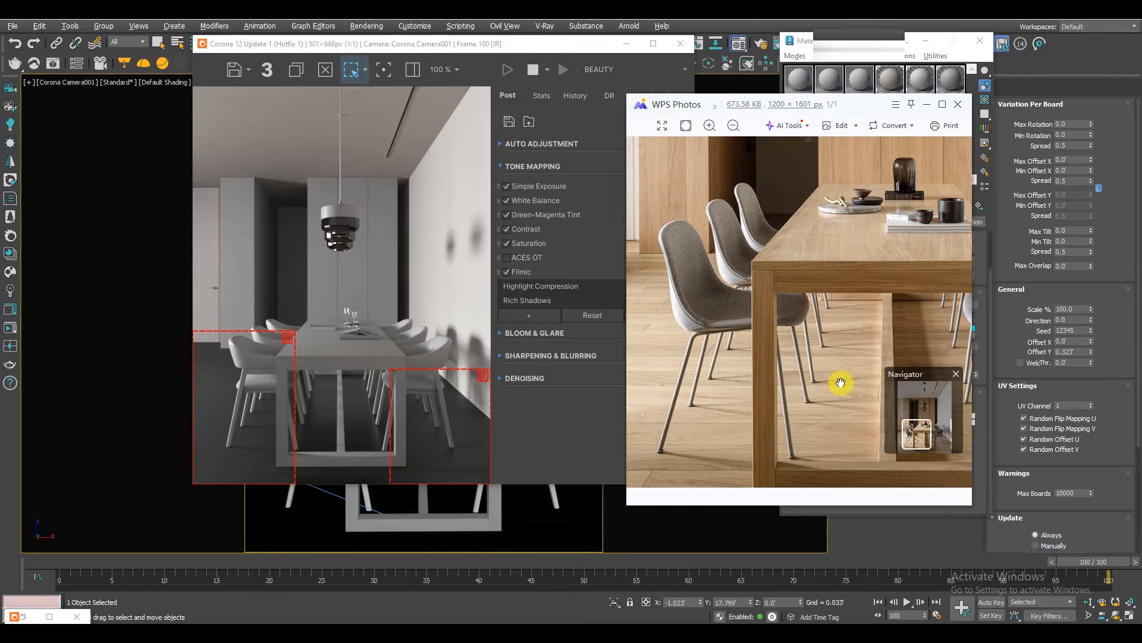
scroll(871, 451, "down", 5)
scroll(872, 451, "down", 2)
scroll(836, 432, "up", 4)
left_click_drag(837, 432, 792, 290)
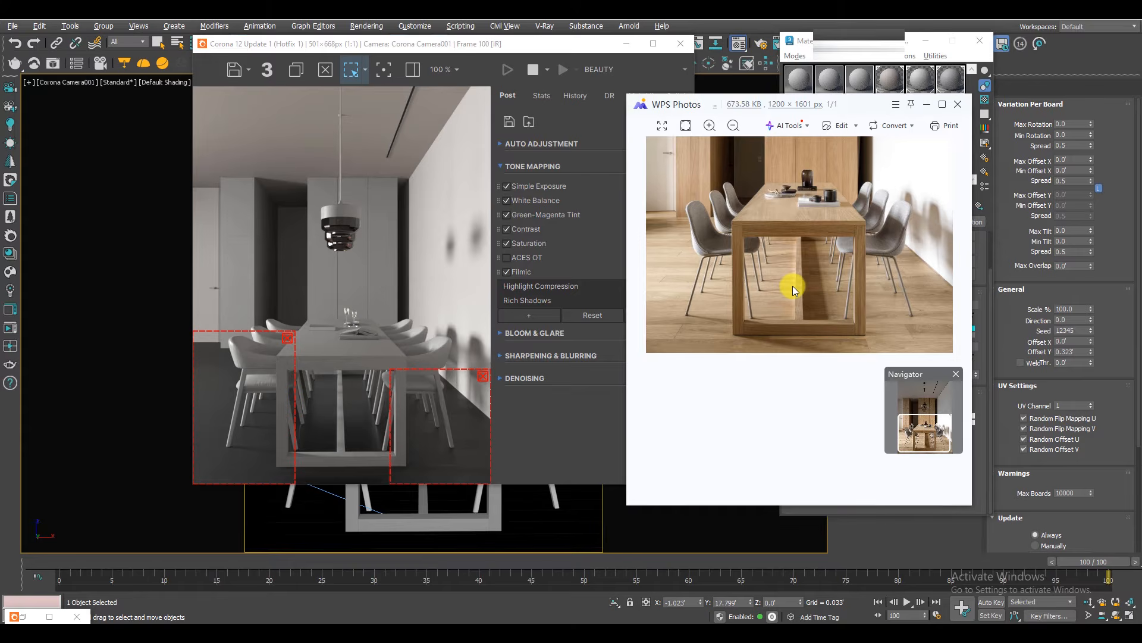
left_click(926, 104)
Set the roughness colour correction's RGB gamma to 1.5 and check the floor in the render.
double_click(879, 453)
type("1.5")
key("Return")
scroll(420, 361, "up", 1)
scroll(412, 437, "up", 1)
scroll(377, 435, "down", 1)
mouse_move(408, 441)
middle_mouse_down()
mouse_move(378, 442)
mouse_move(393, 432)
middle_mouse_up()
scroll(432, 423, "down", 1)
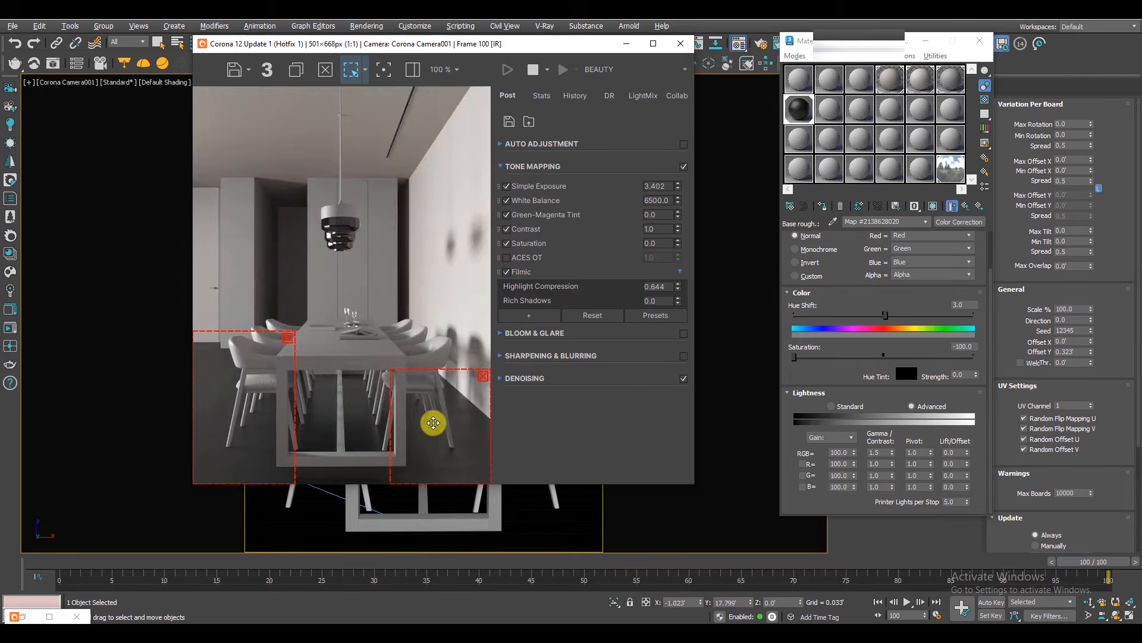
Compare the floor material in an enlarged preview with its base roughness map disabled and enabled again.
double_click(804, 112)
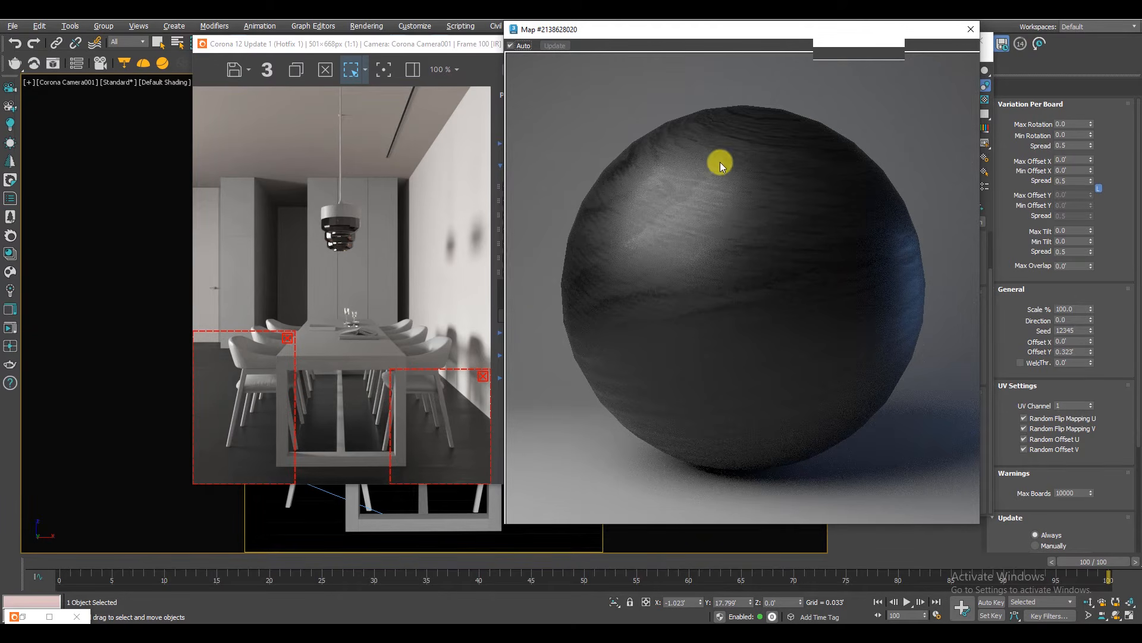
left_click_drag(799, 28, 614, 32)
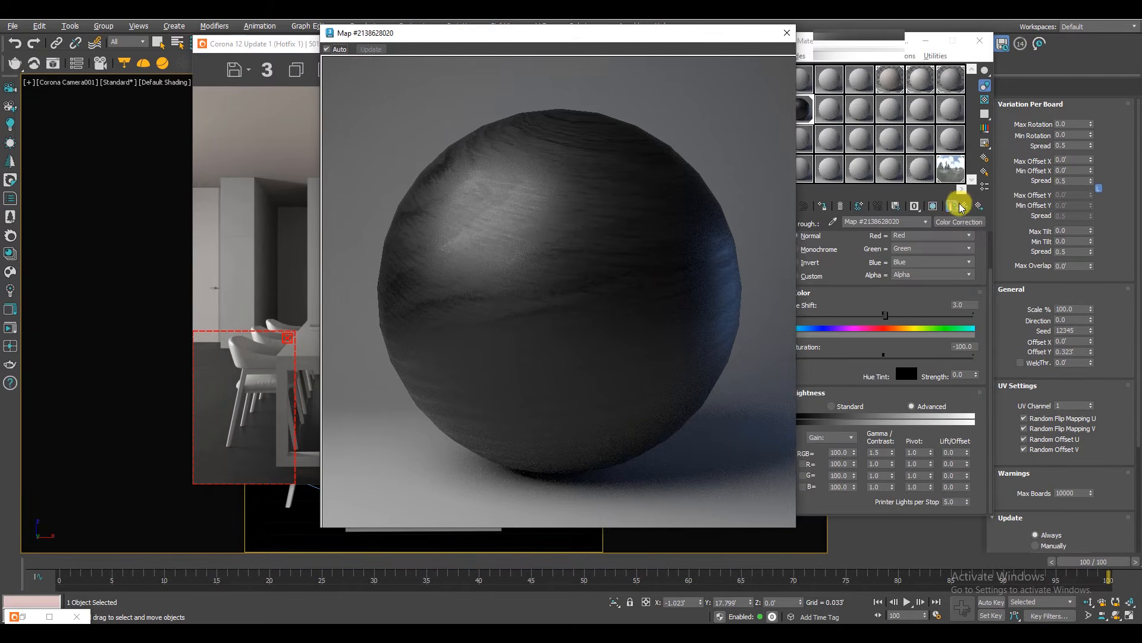
left_click(967, 207)
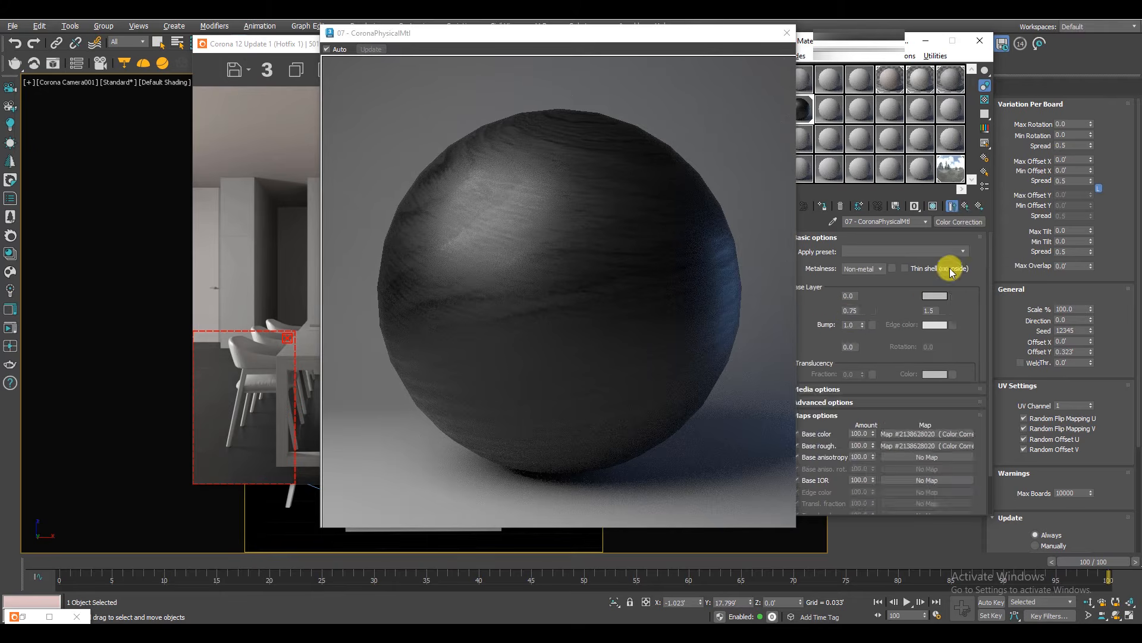
left_click_drag(851, 40, 923, 36)
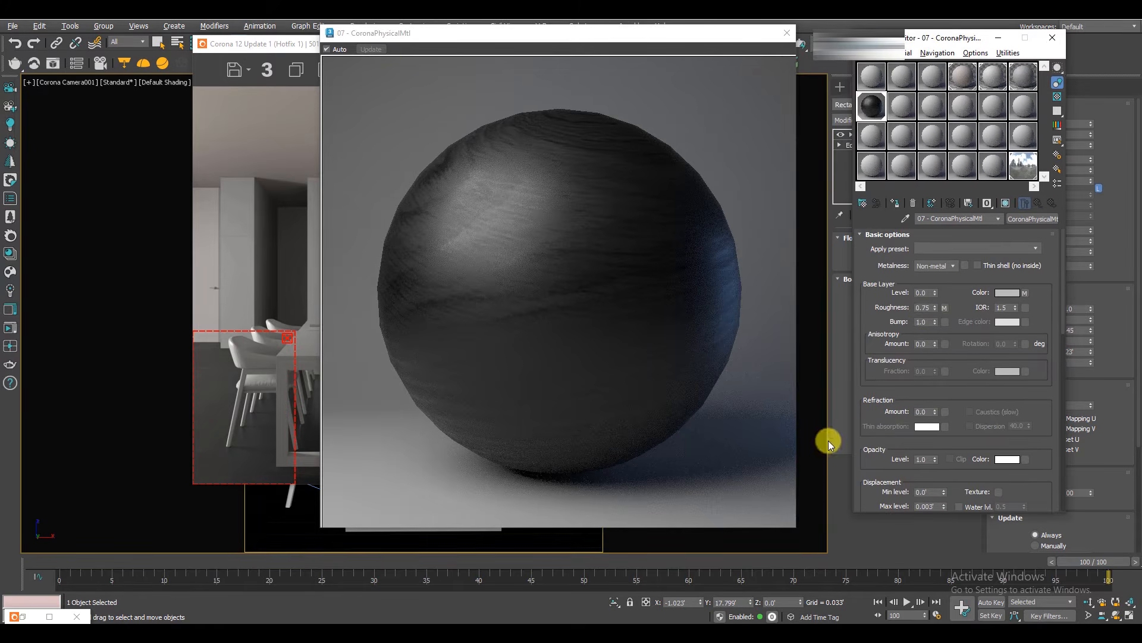
scroll(899, 305, "down", 2)
scroll(881, 403, "down", 10)
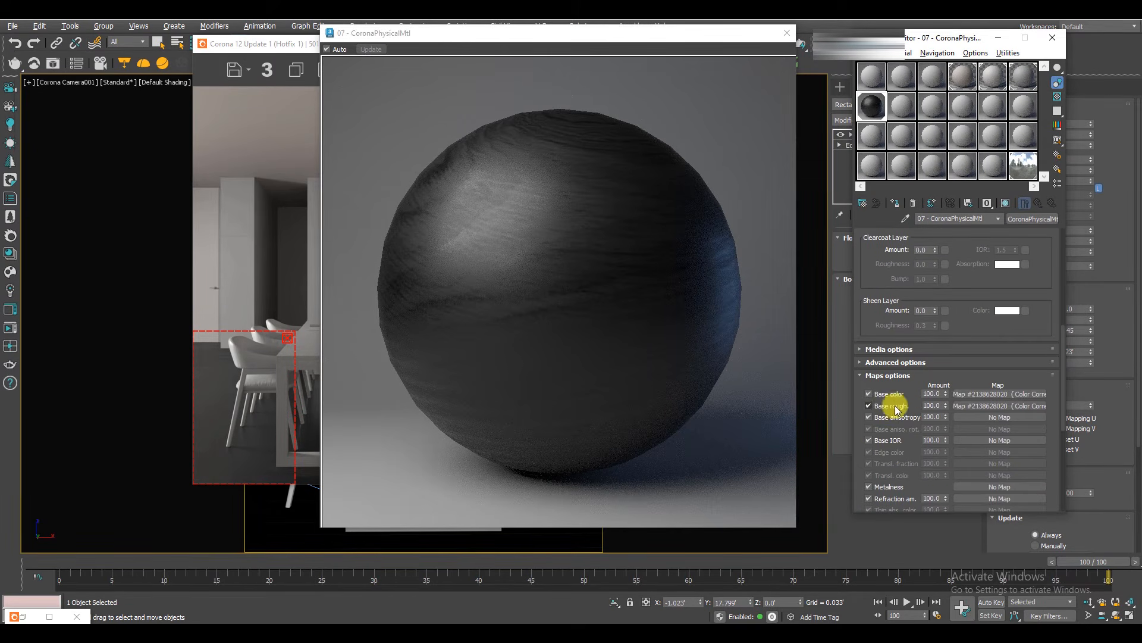
left_click(868, 406)
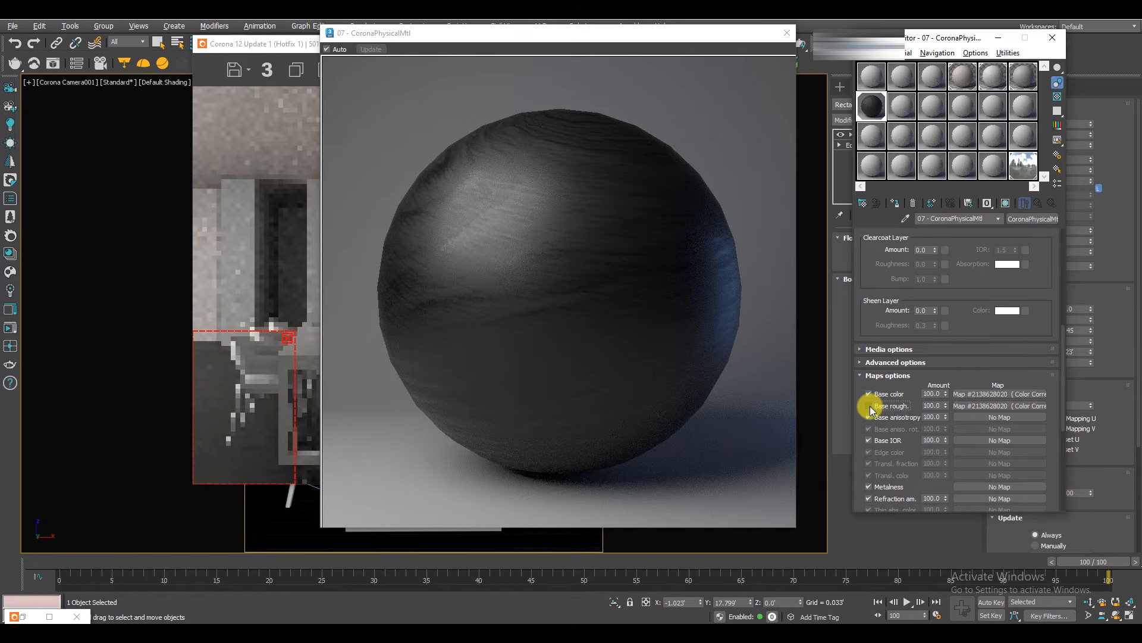
left_click(868, 406)
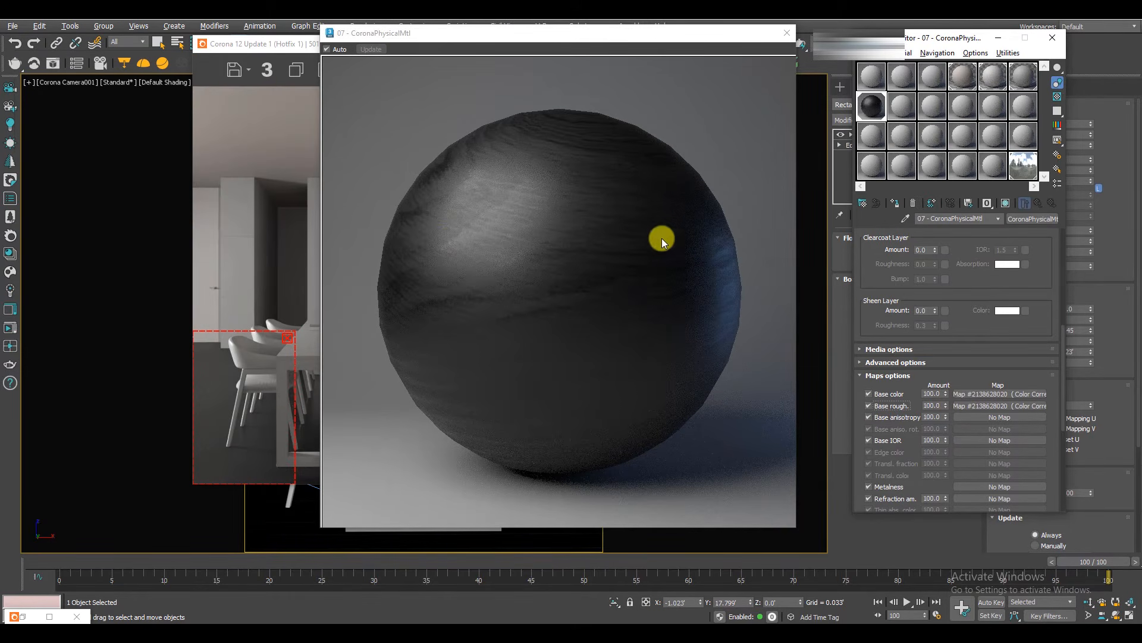
left_click(788, 33)
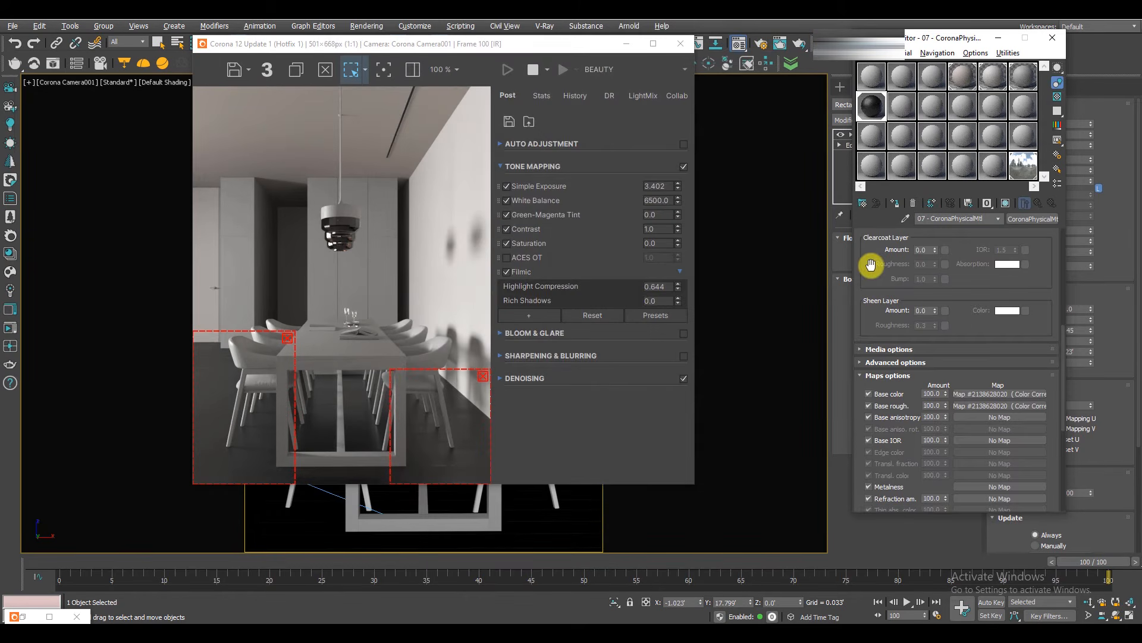
Assign a CoronaNormal map to the floor material's base bump slot and enable Add gamma to input.
scroll(876, 280, "up", 5)
left_click_drag(878, 296, 876, 411)
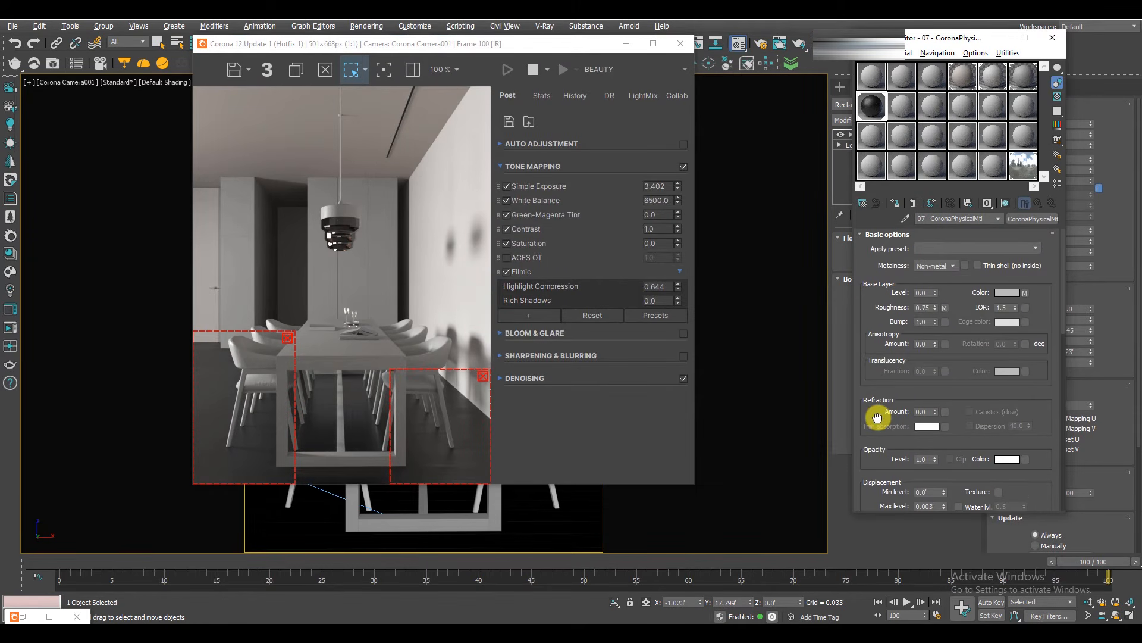
left_click(946, 323)
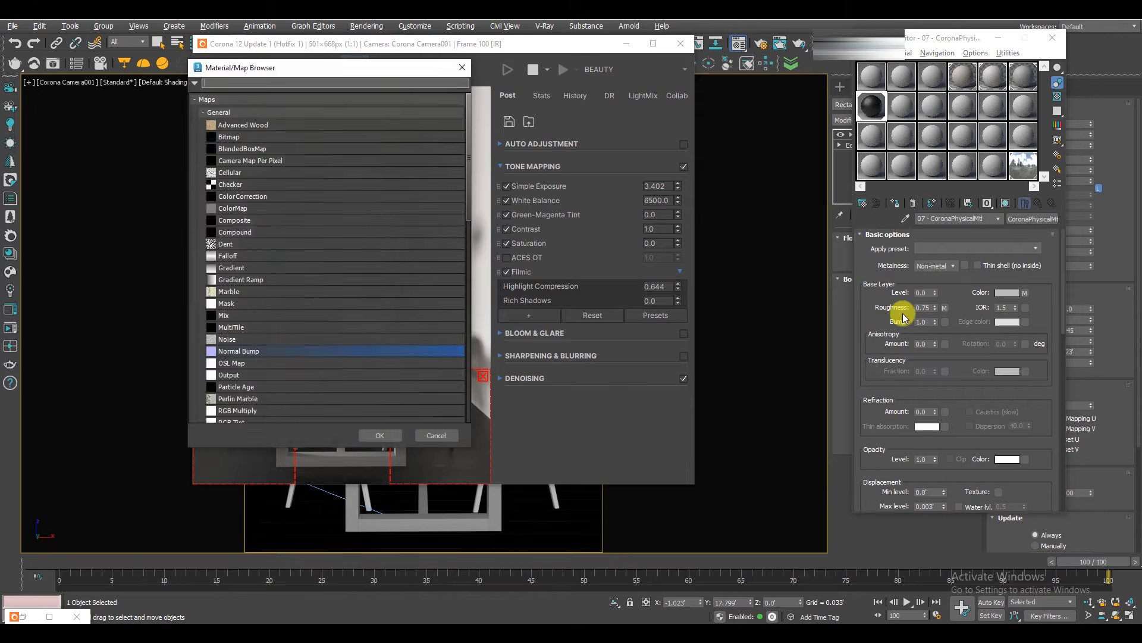
left_click(227, 113)
double_click(245, 315)
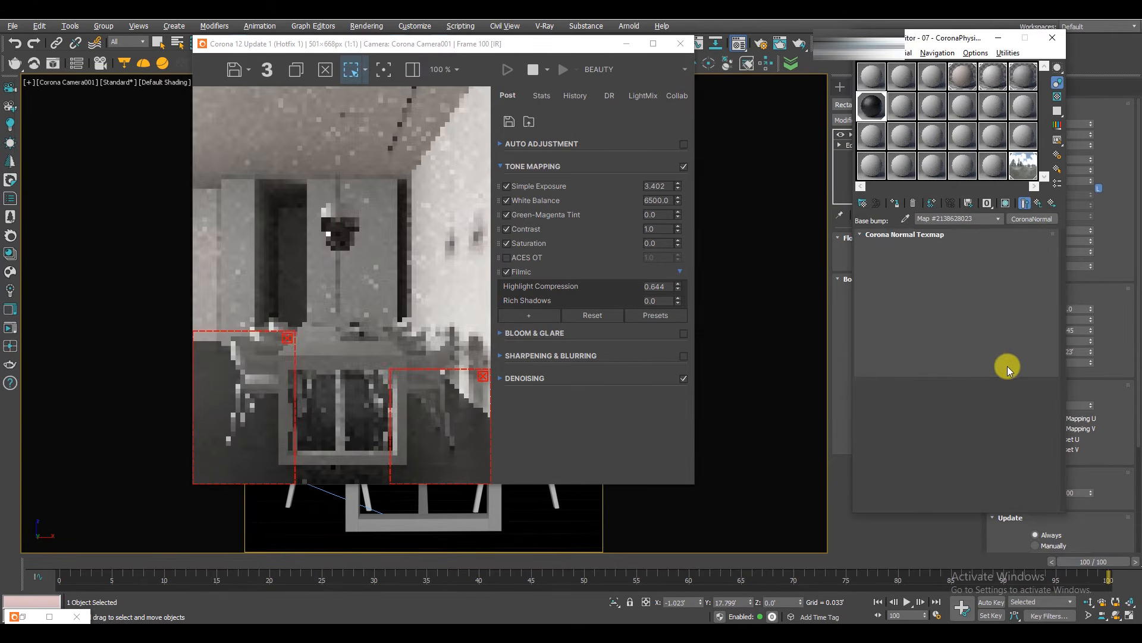
left_click(980, 265)
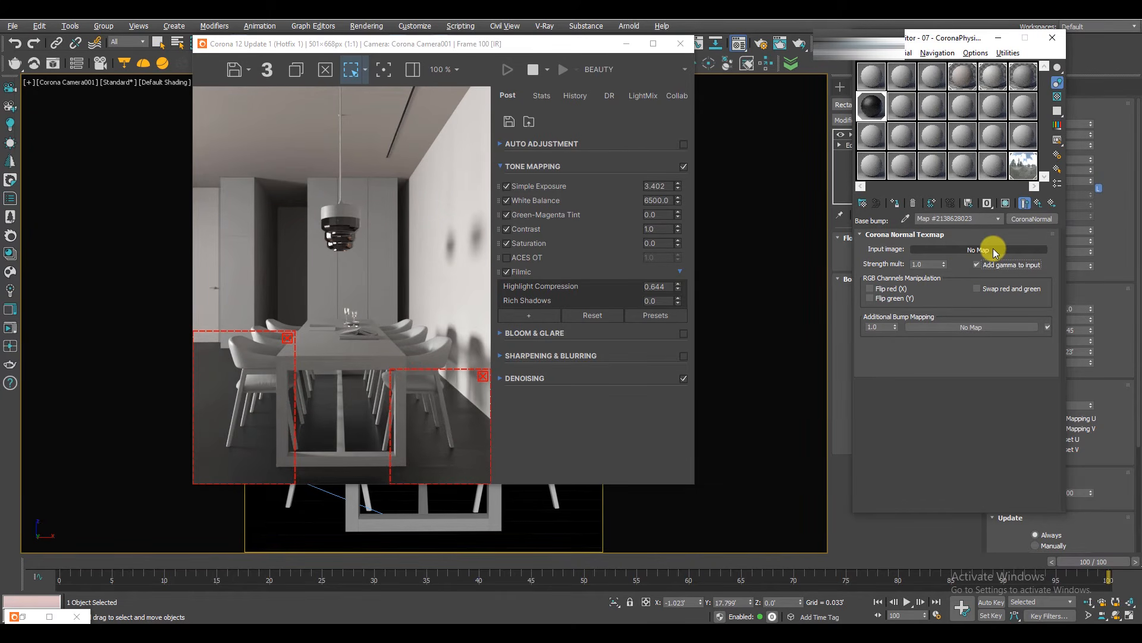
Use a CoronaMultiMap as the normal map's input image and enable randomization by mesh element.
left_click(995, 252)
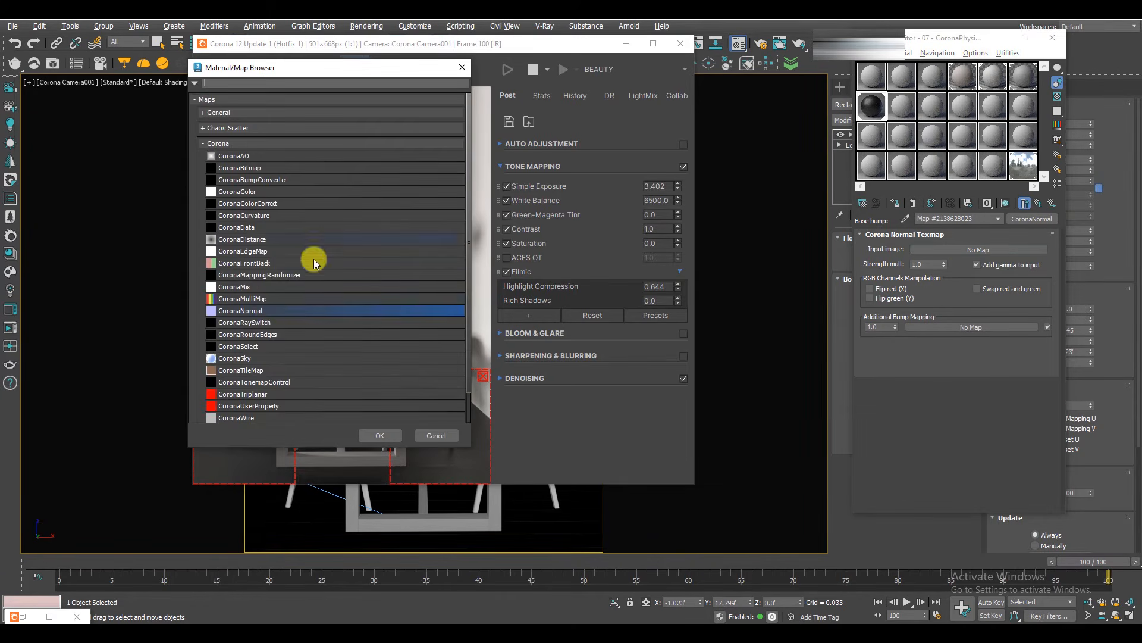
double_click(250, 301)
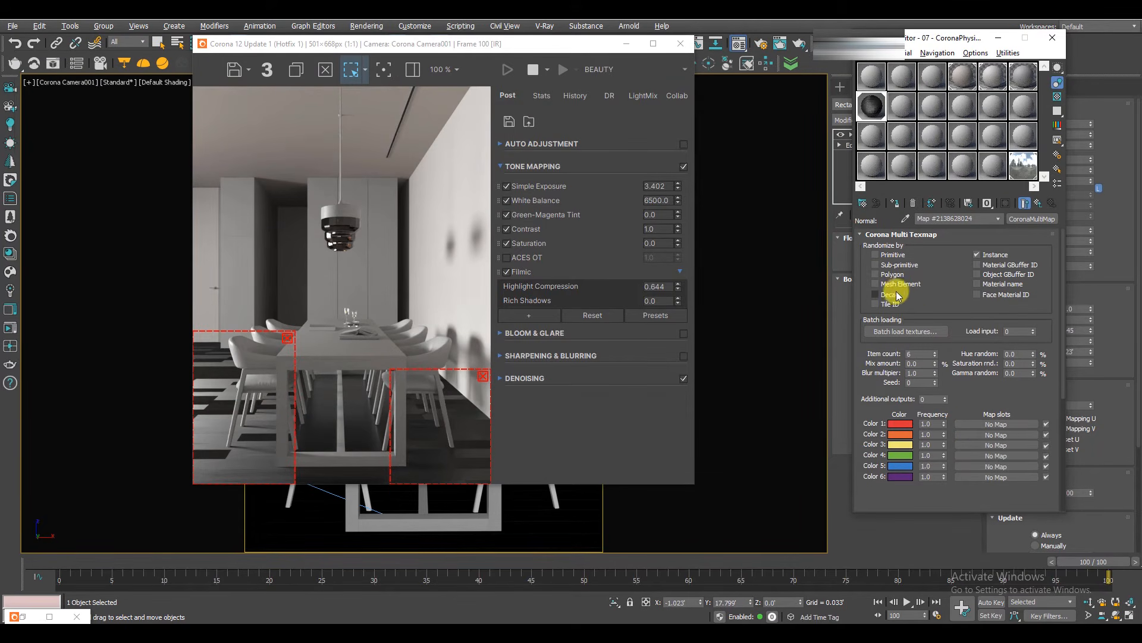
left_click(886, 286)
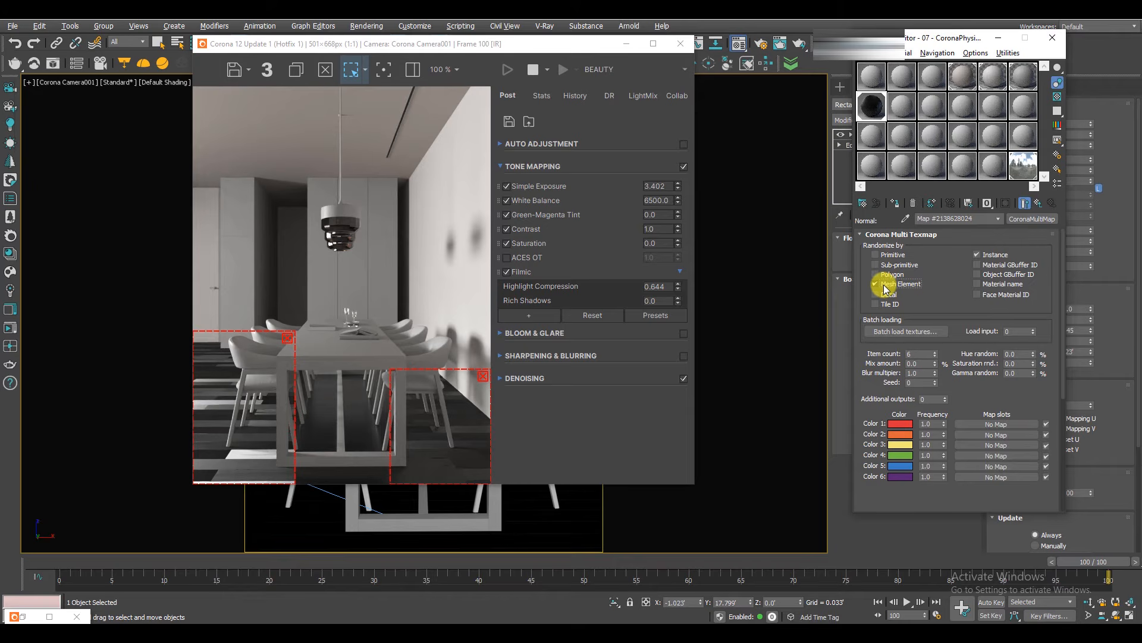
Batch load the wood-floorboards-oak_1216-01 textures Normal_01 through Normal_20 into the multi map and return to the CoronaNormal map.
left_click(910, 329)
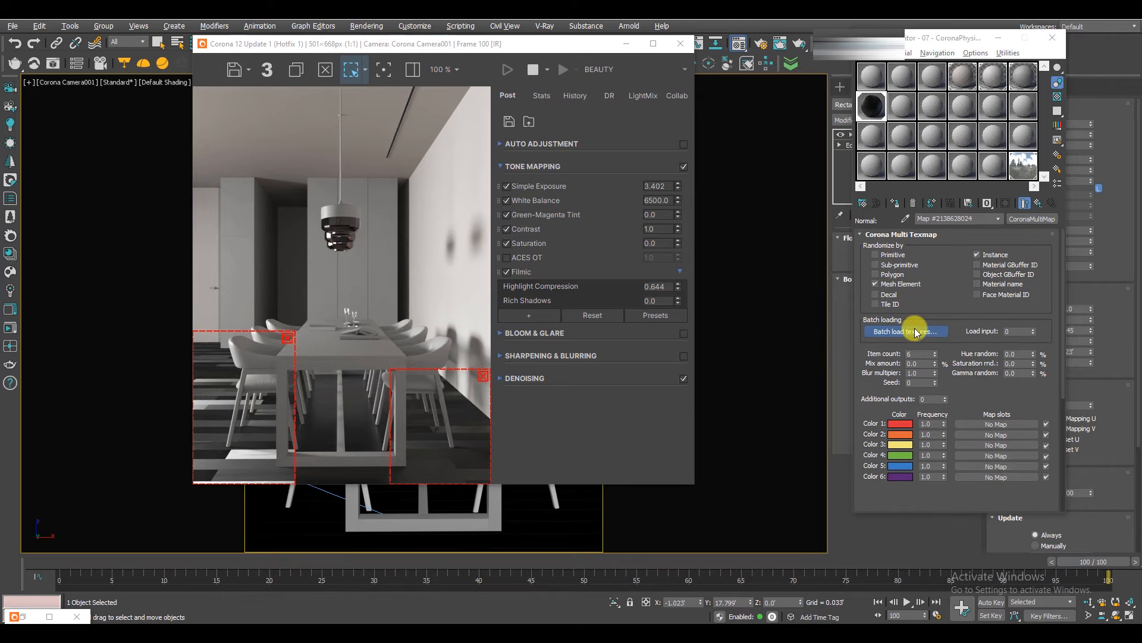
left_click(830, 229)
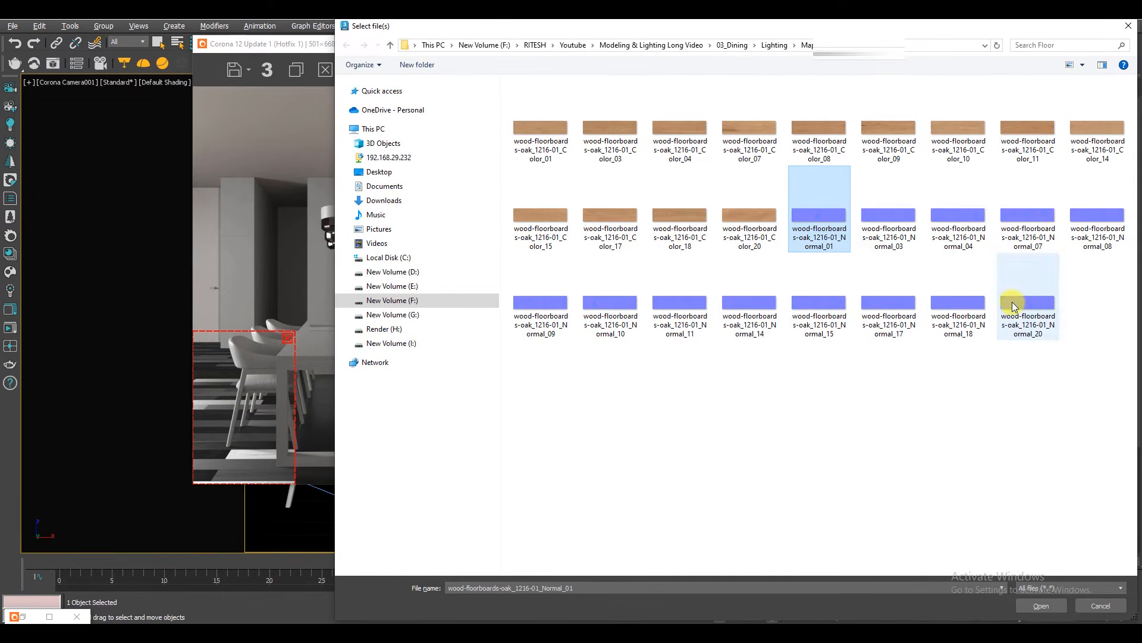
left_click(1014, 305, "shift")
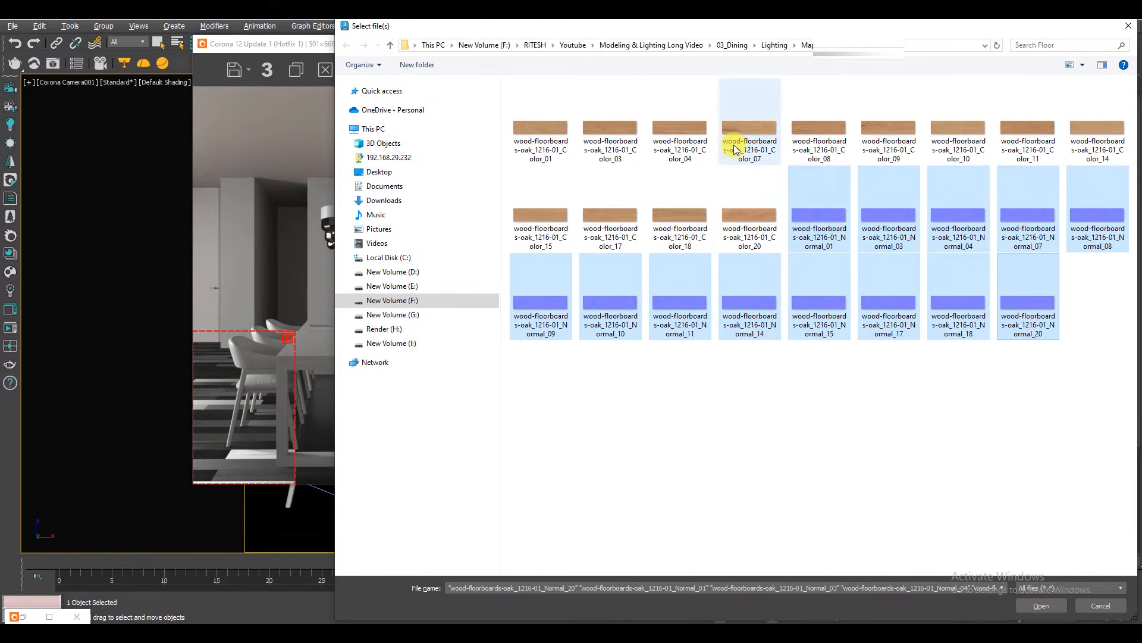
left_click(1041, 606)
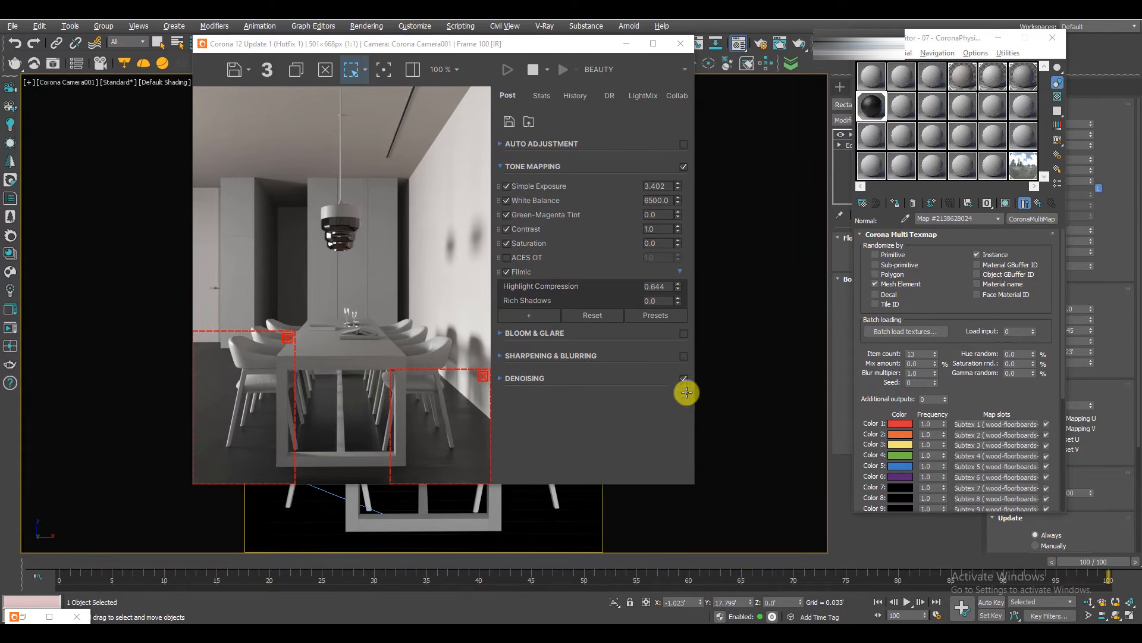
left_click(1040, 203)
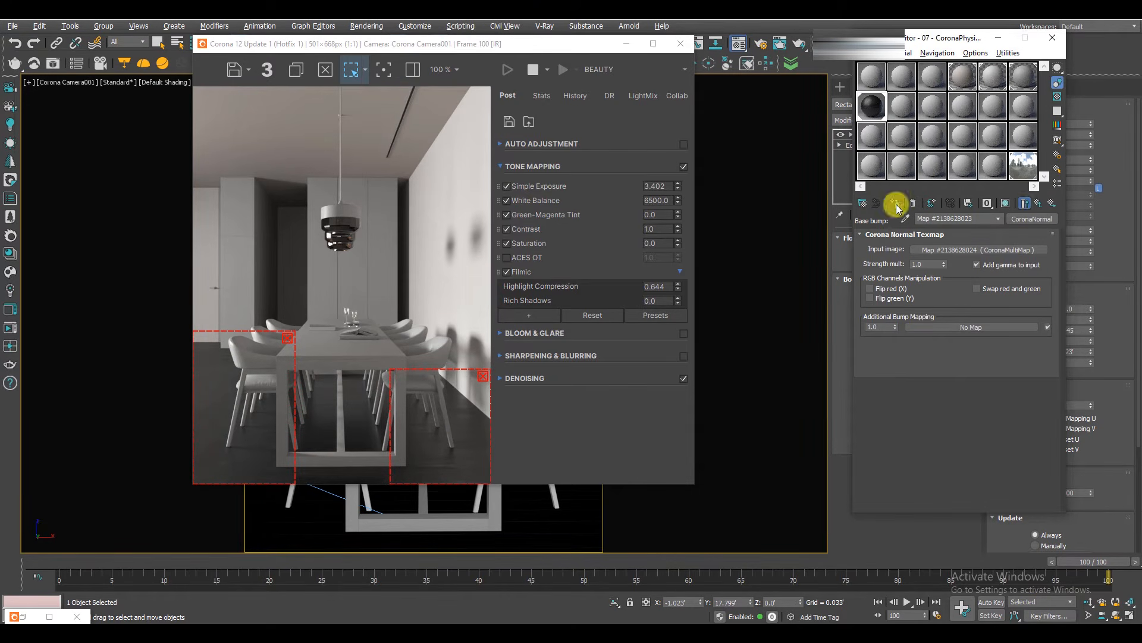
Try a normal strength multiplier of 2 in the enlarged preview and render, and restore it to 1.
double_click(880, 111)
double_click(932, 262)
type("2")
key("Return")
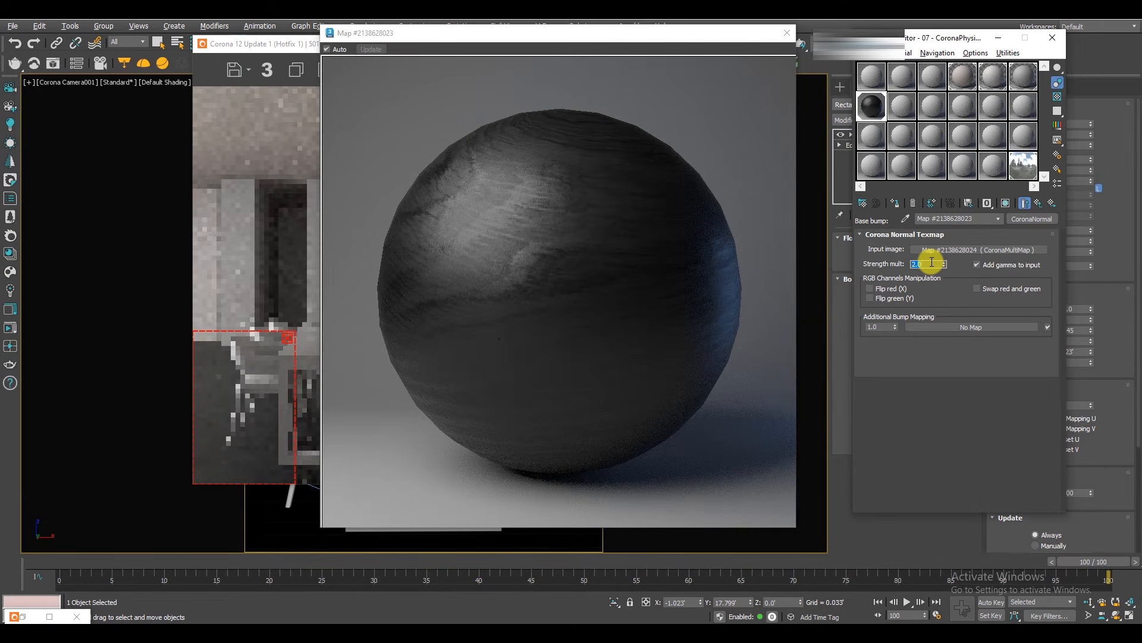
left_click(787, 33)
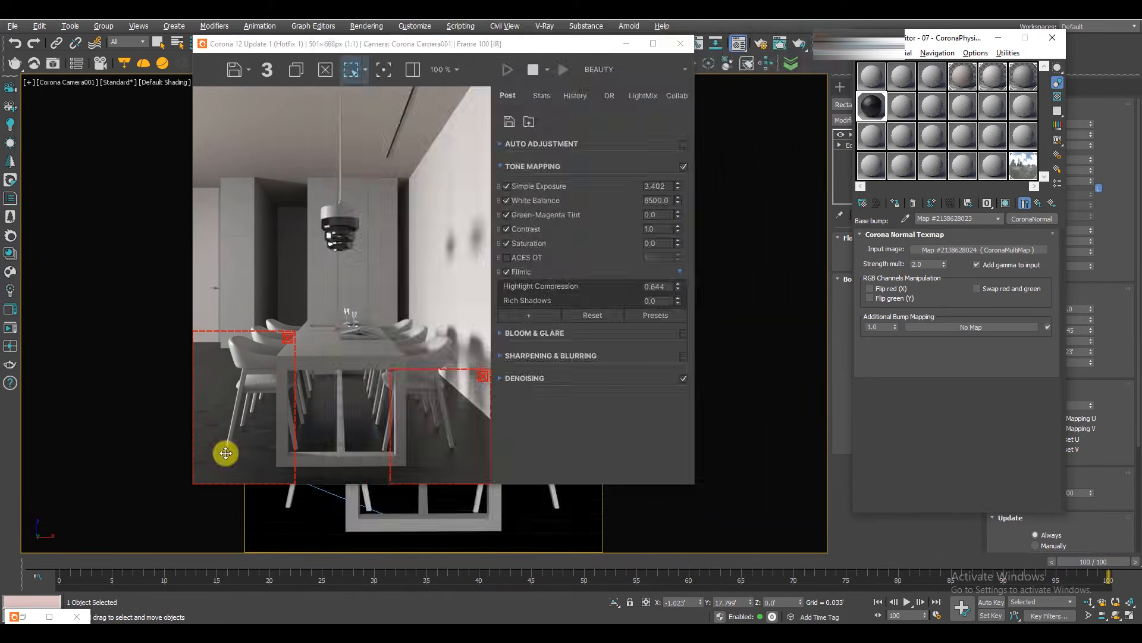
scroll(225, 454, "up", 1)
double_click(929, 264)
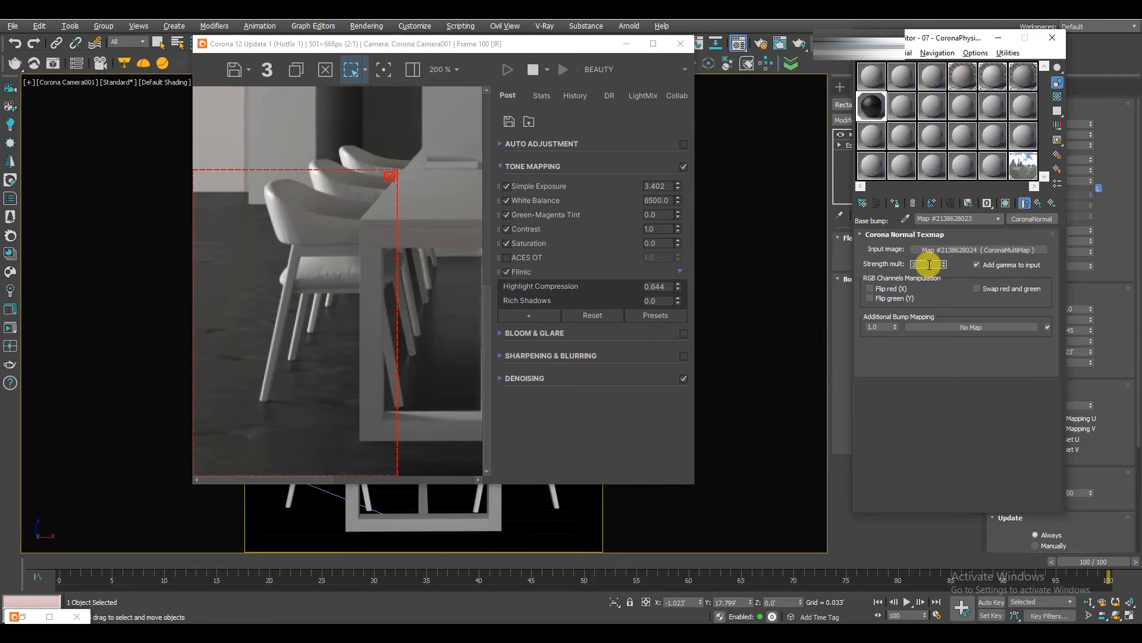
type("1")
key("Return")
scroll(262, 348, "down", 1)
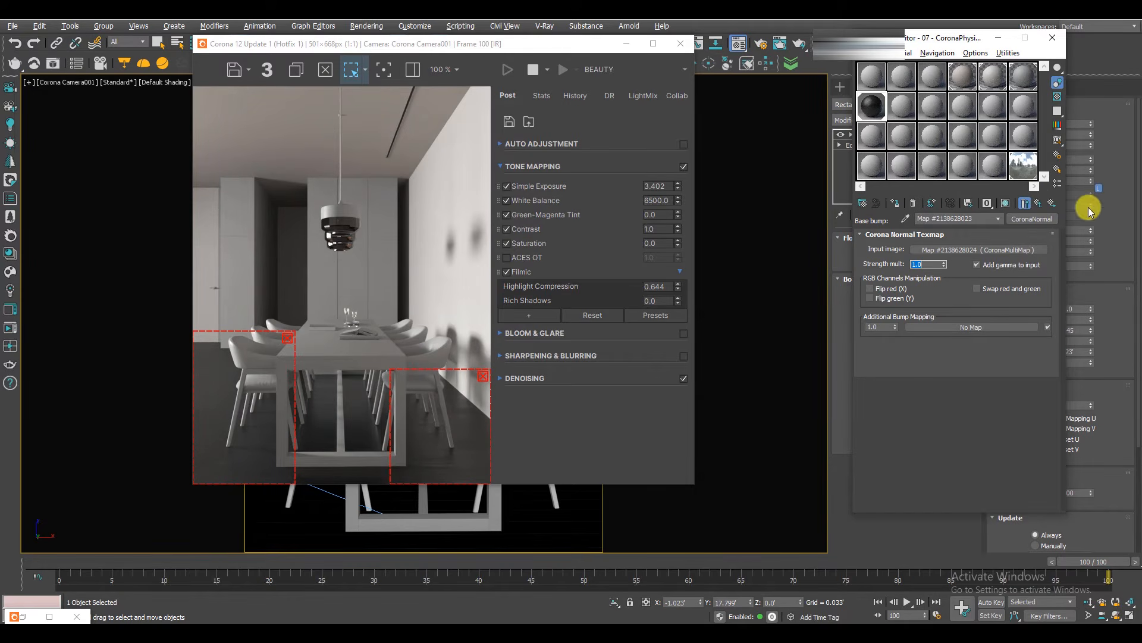
Return to the floor's CoronaPhysicalMtl and set its base layer level to 1.
left_click(1043, 203)
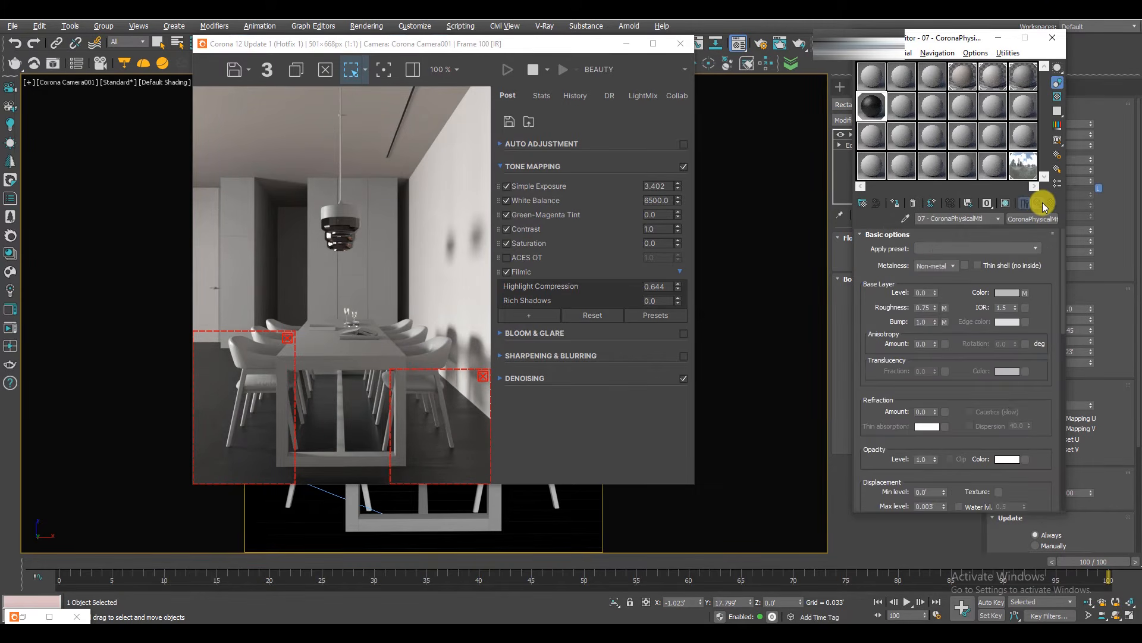
double_click(929, 291)
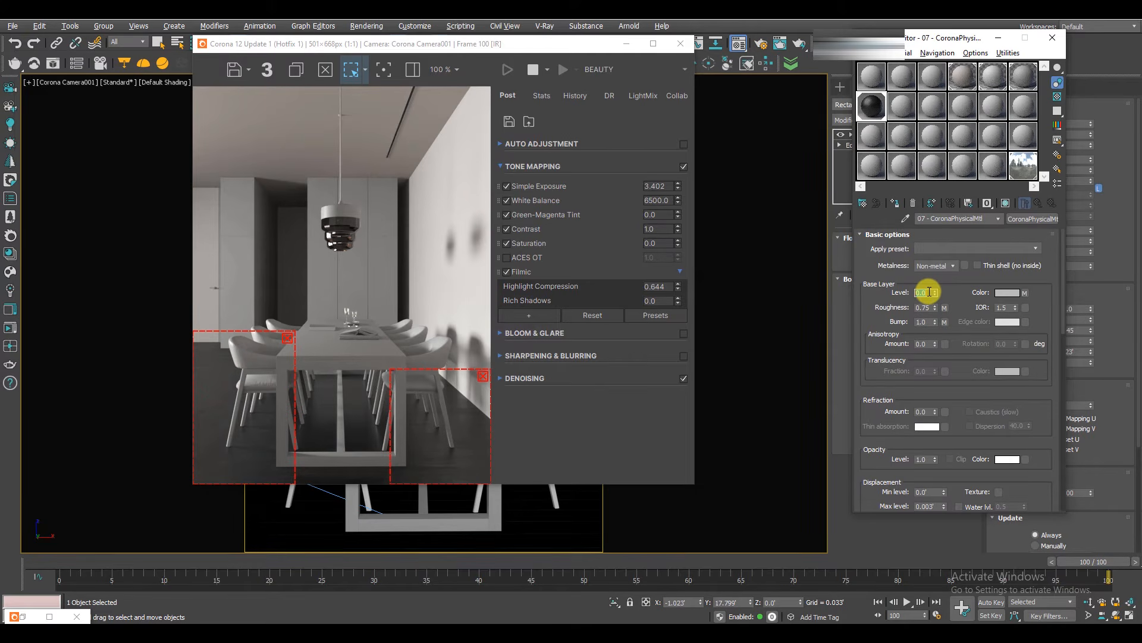
type("1")
key("Return")
Remove both render regions from the interactive render so the full frame is rendered.
left_click_drag(444, 44, 545, 38)
left_click(583, 369)
left_click(392, 332)
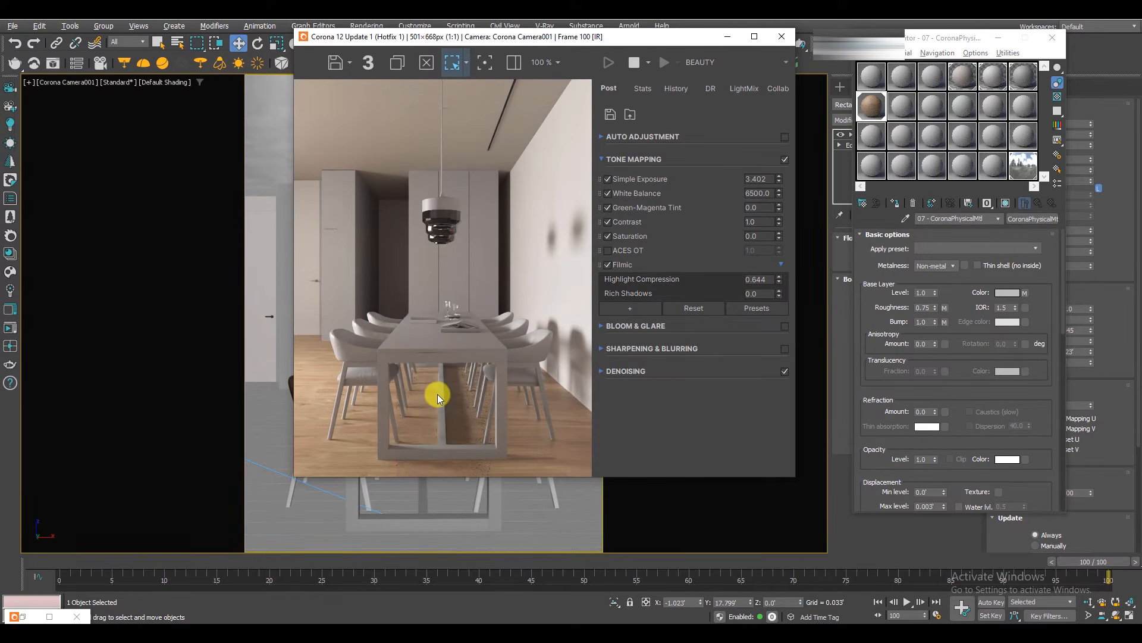
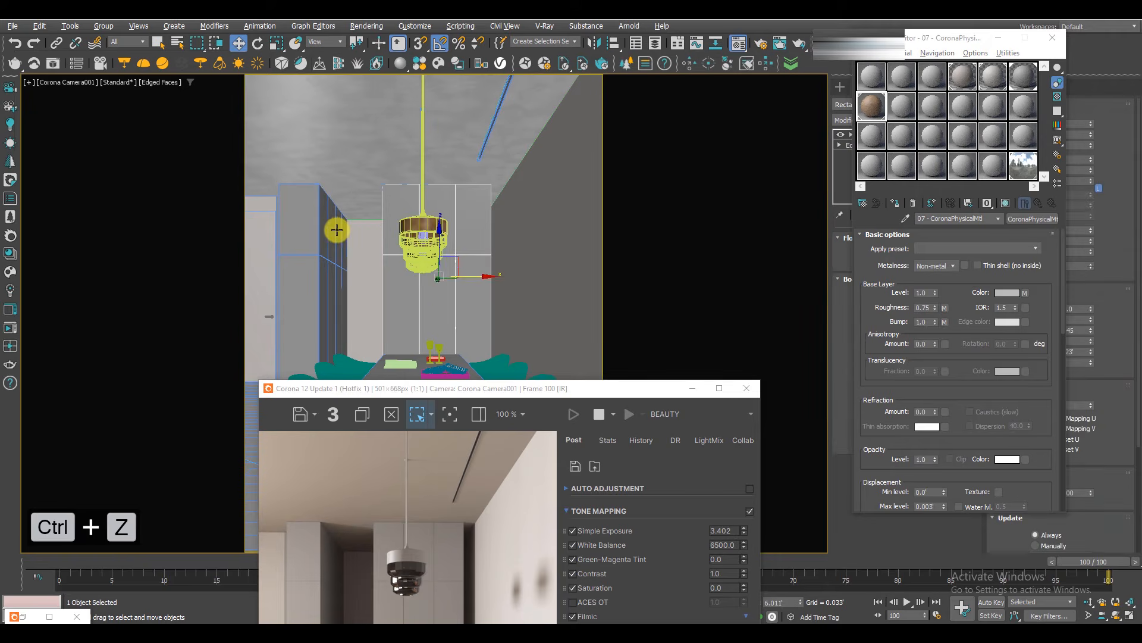
Undo the last selection change and assign the 08 CoronaPhysicalMtl material to the three selected cabinet objects.
key("ctrl+z")
left_click(902, 106)
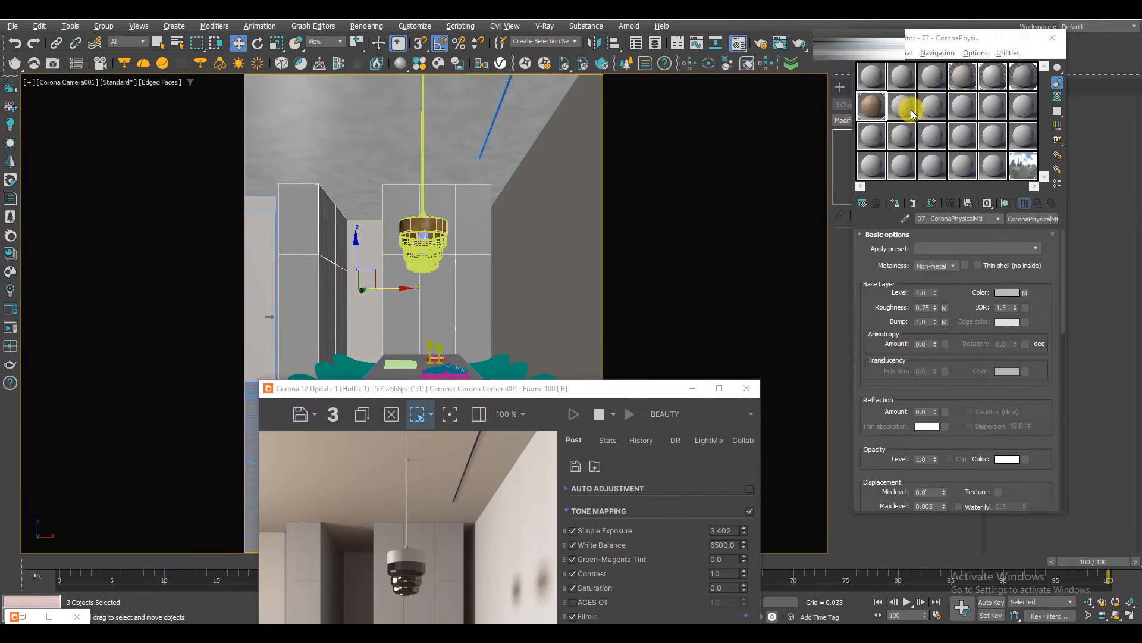
left_click(895, 203)
left_click_drag(551, 388, 502, 105)
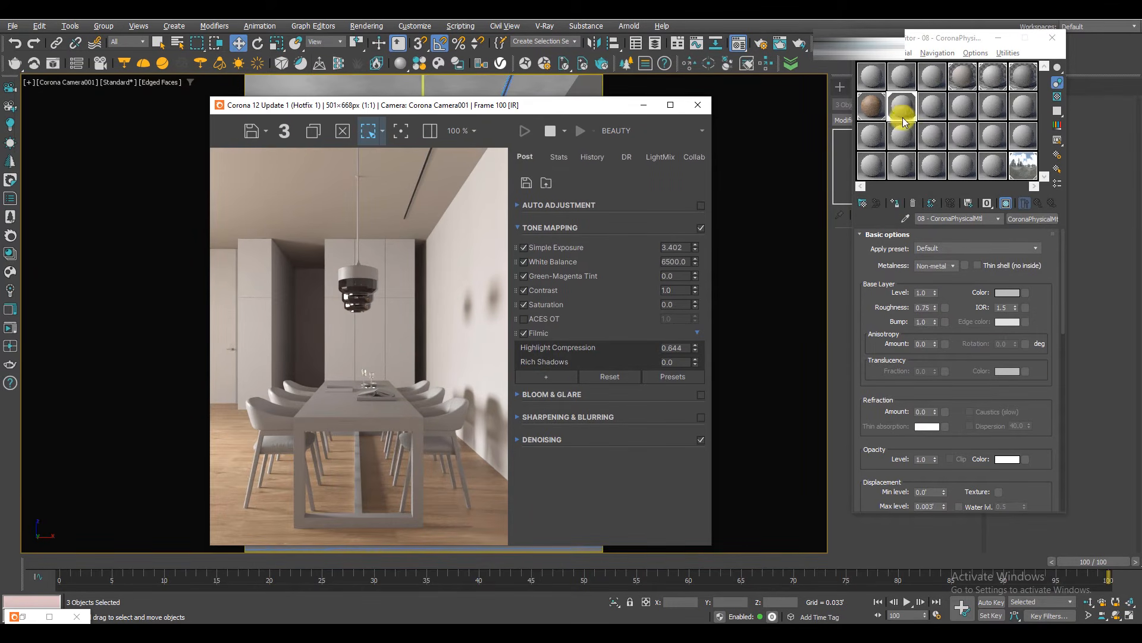
Load wood-136_oak-240x240cm-color1_d as a CoronaBitmap into the 08 material's base color, comparing the oak textures with the reference photo.
left_click(1025, 293)
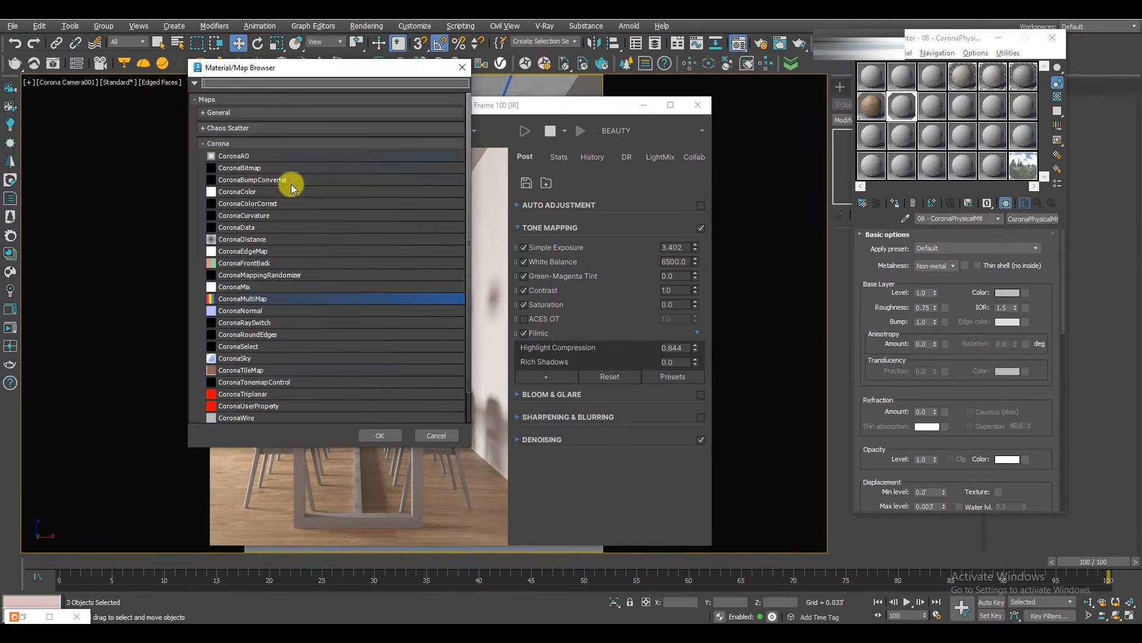
double_click(237, 168)
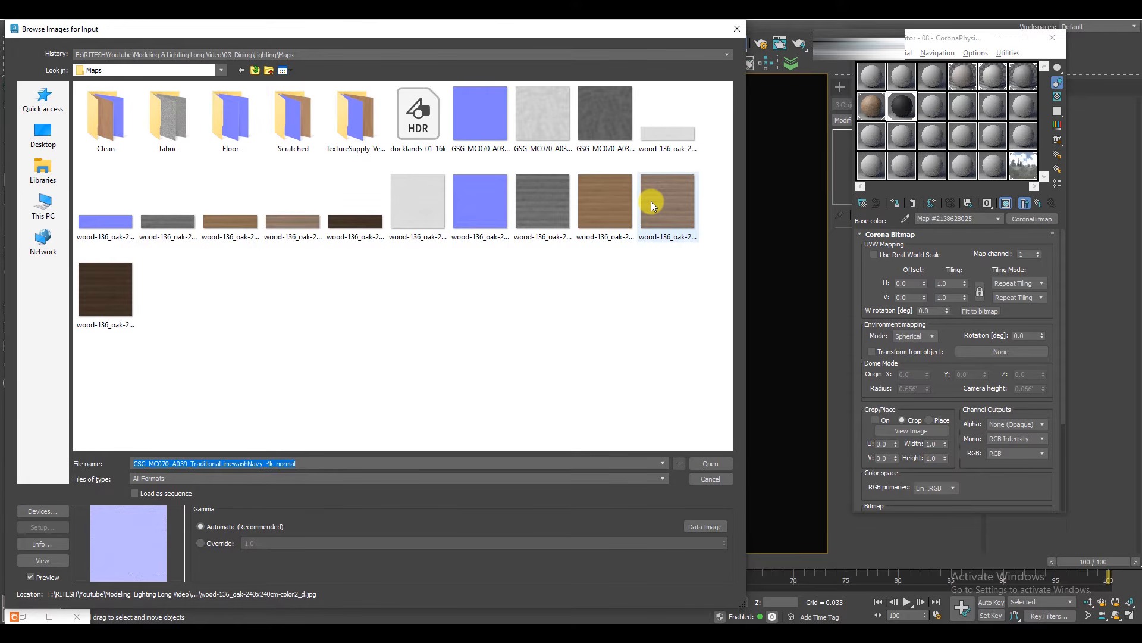
left_click(620, 196)
right_click(657, 195)
left_click(689, 155)
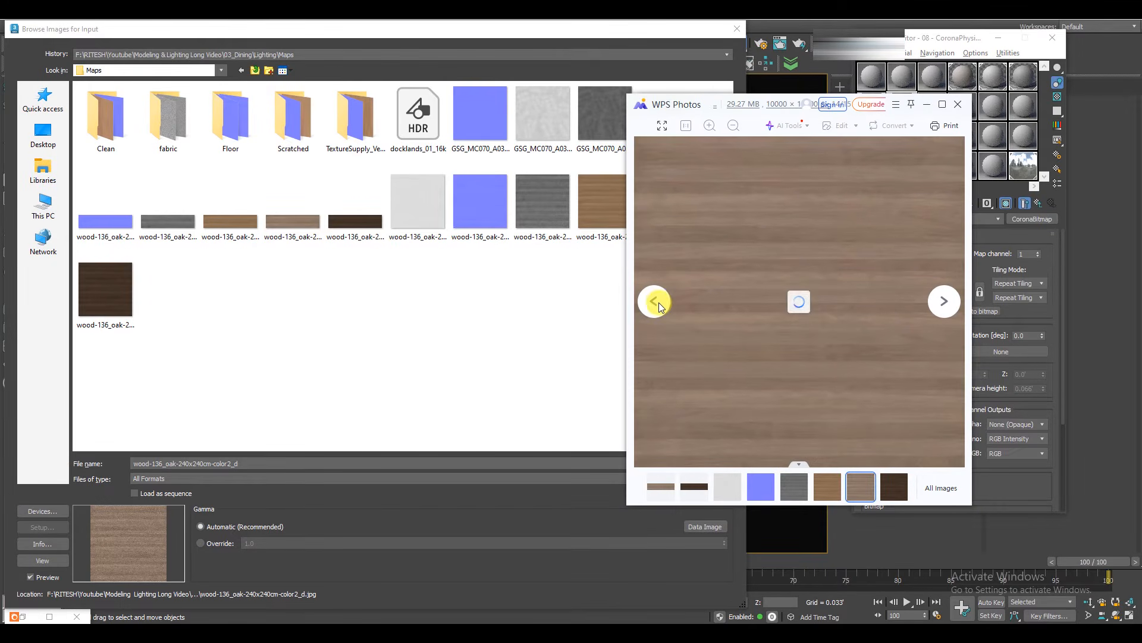
left_click(824, 490)
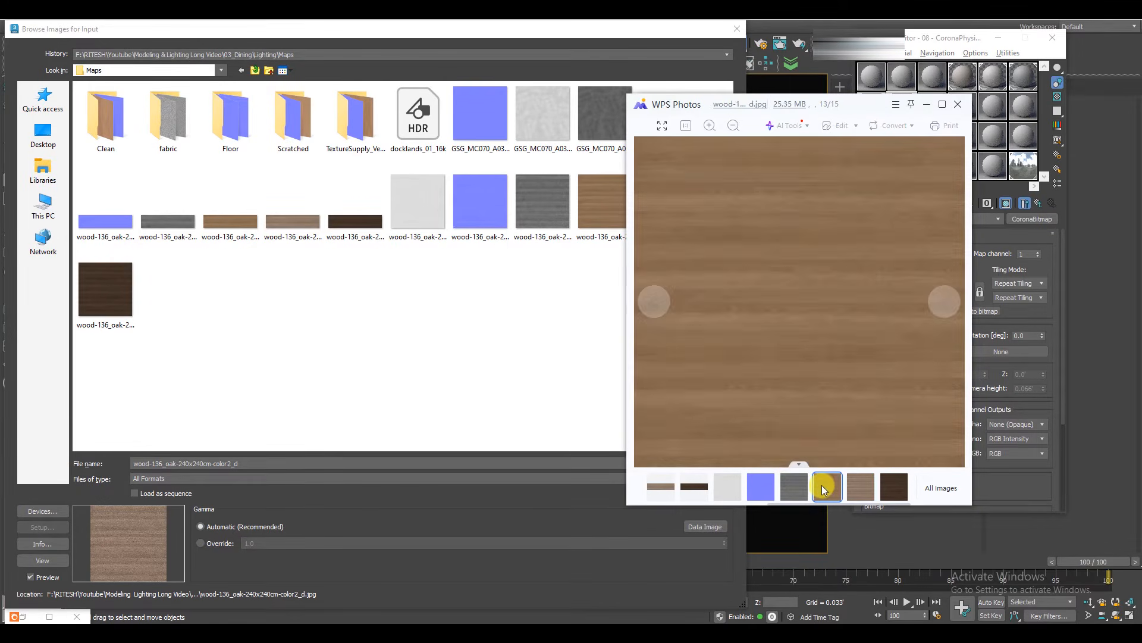
left_click(734, 631)
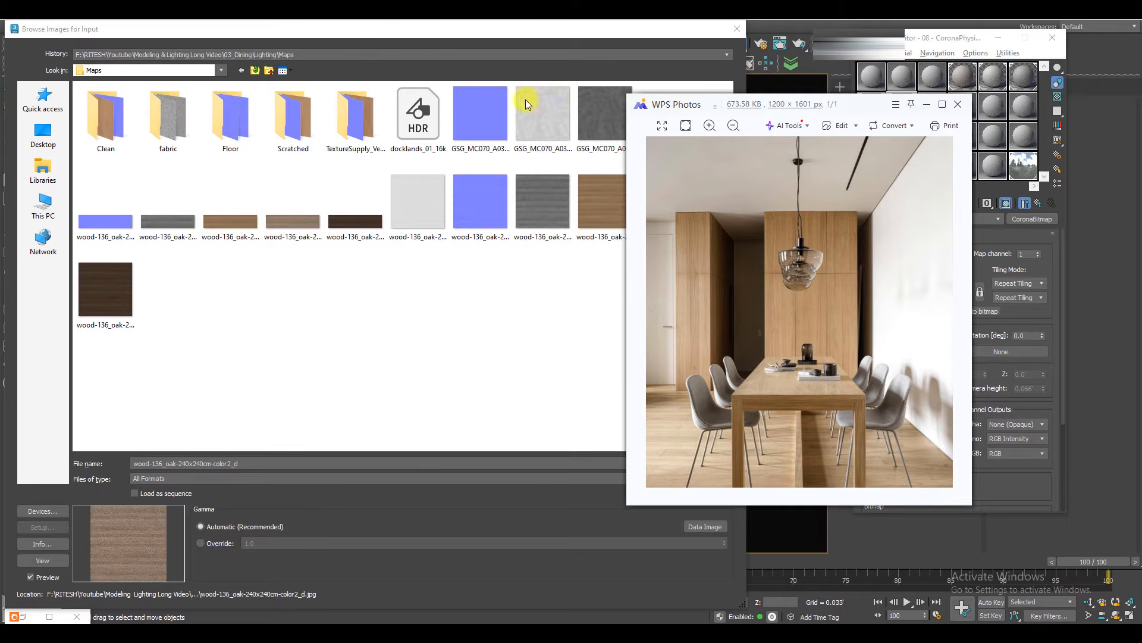
left_click(926, 106)
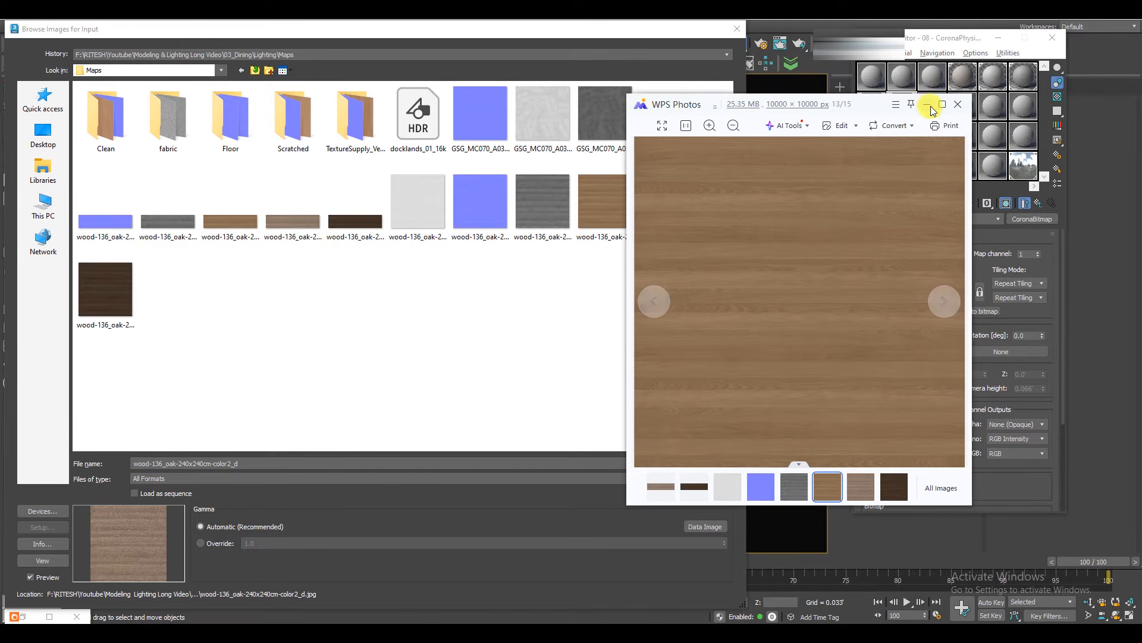
left_click(959, 106)
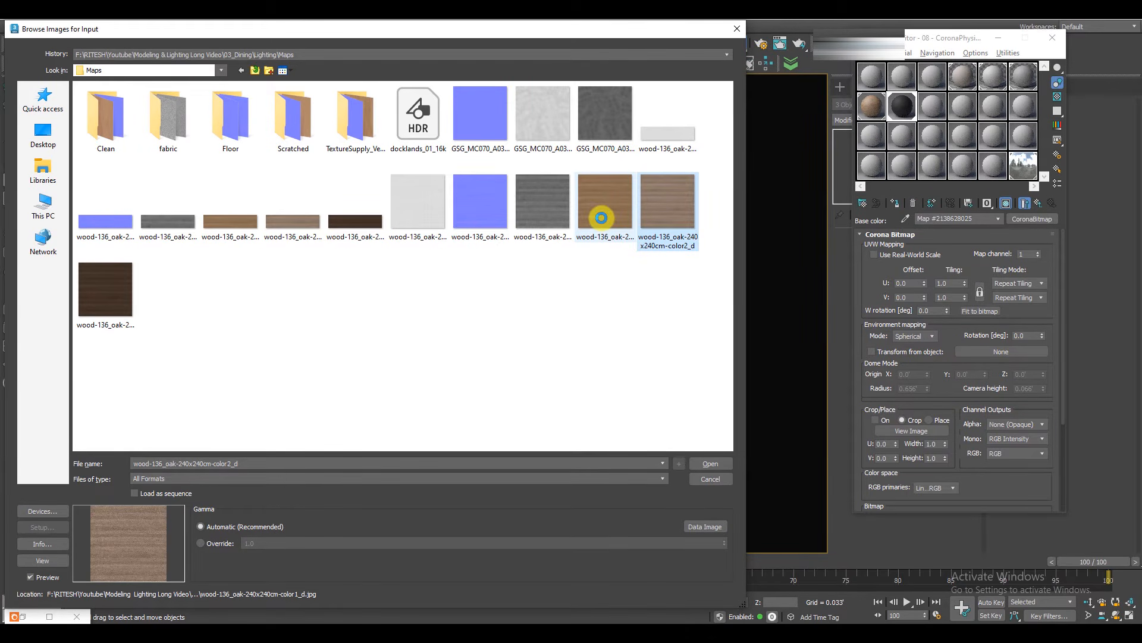
left_click(601, 218)
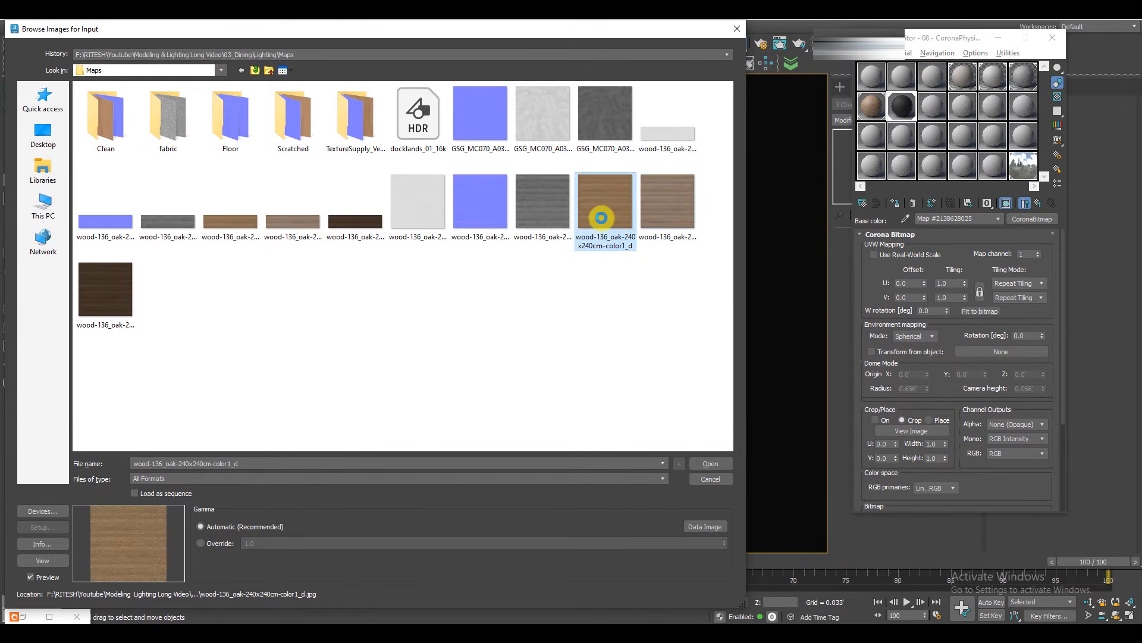
left_click(705, 464)
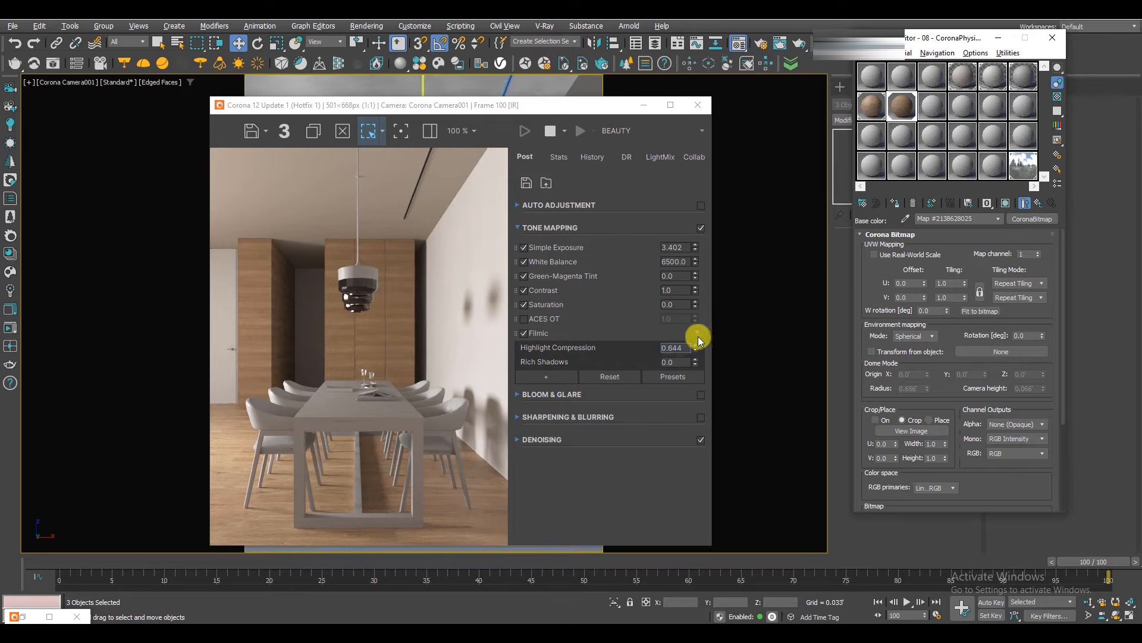
Compare the cabinet wood grain in the interactive render with the reference photo behind the camera view, displayed in wireframe.
left_click_drag(504, 100, 543, 168)
scroll(439, 408, "up", 1)
left_click_drag(438, 408, 488, 401)
scroll(400, 404, "down", 1)
left_click_drag(597, 190, 812, 446)
key("F3")
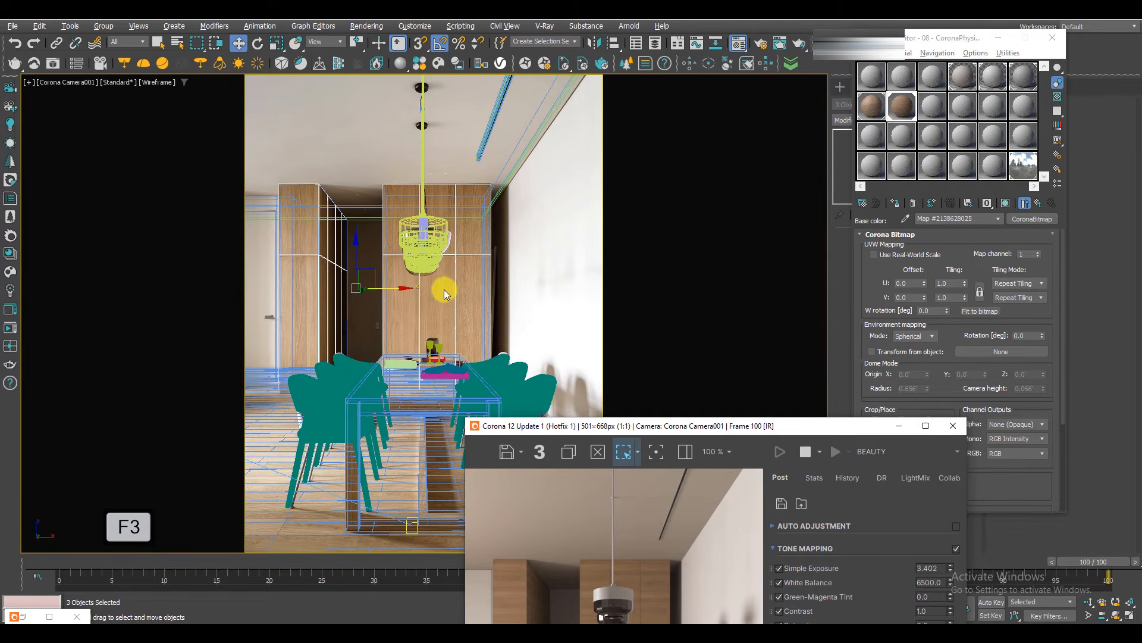
left_click_drag(666, 426, 655, 299)
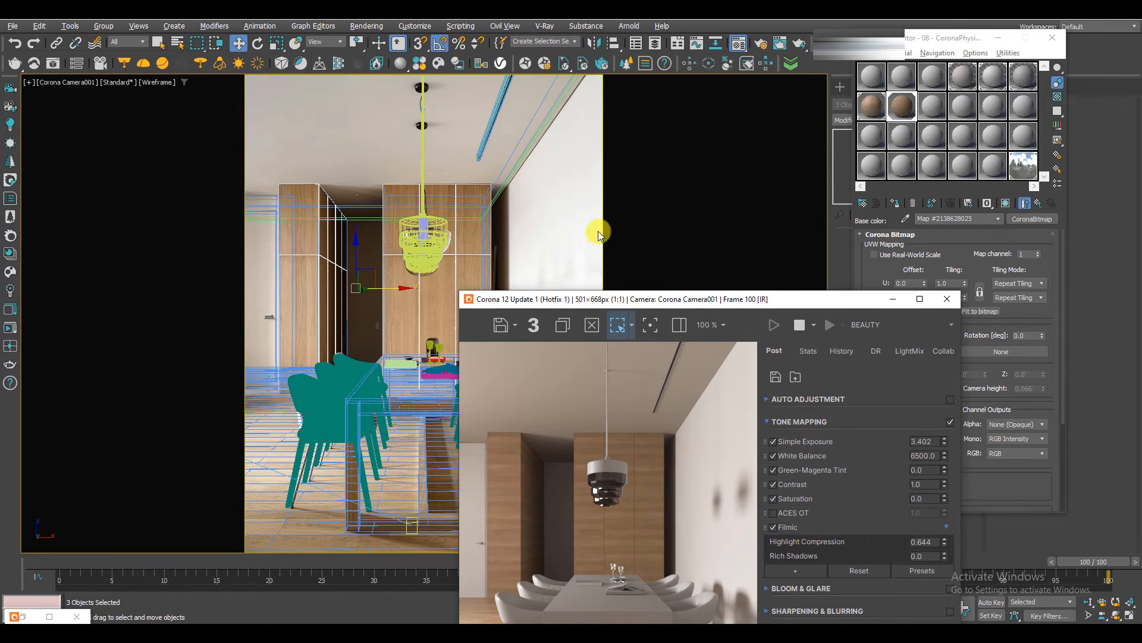
Switch to the maximized perspective view, close the material editor and hide the Ceiling layer.
key("alt+w")
key("alt+w")
middle_click_drag(336, 323, 371, 286, "alt")
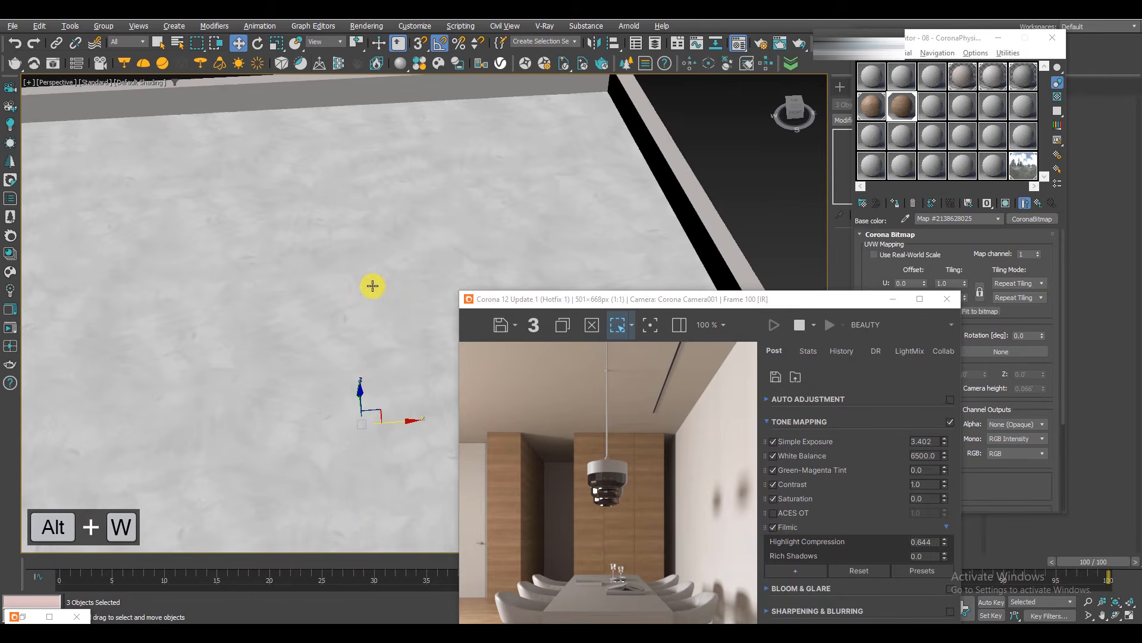
left_click(373, 285)
left_click(1051, 38)
left_click(839, 87)
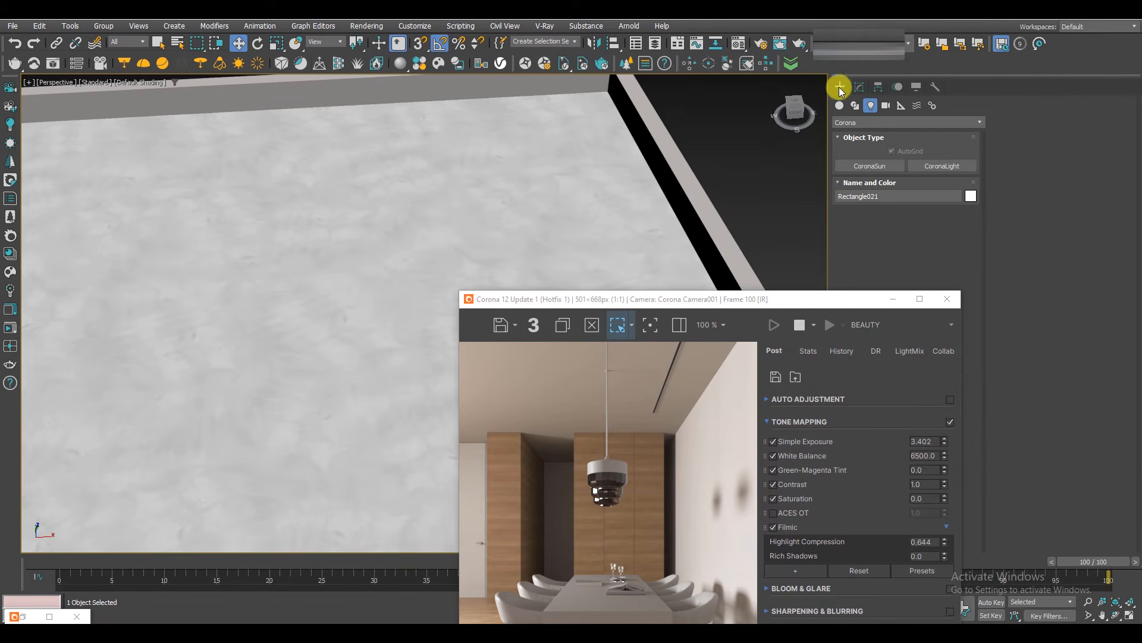
left_click(655, 44)
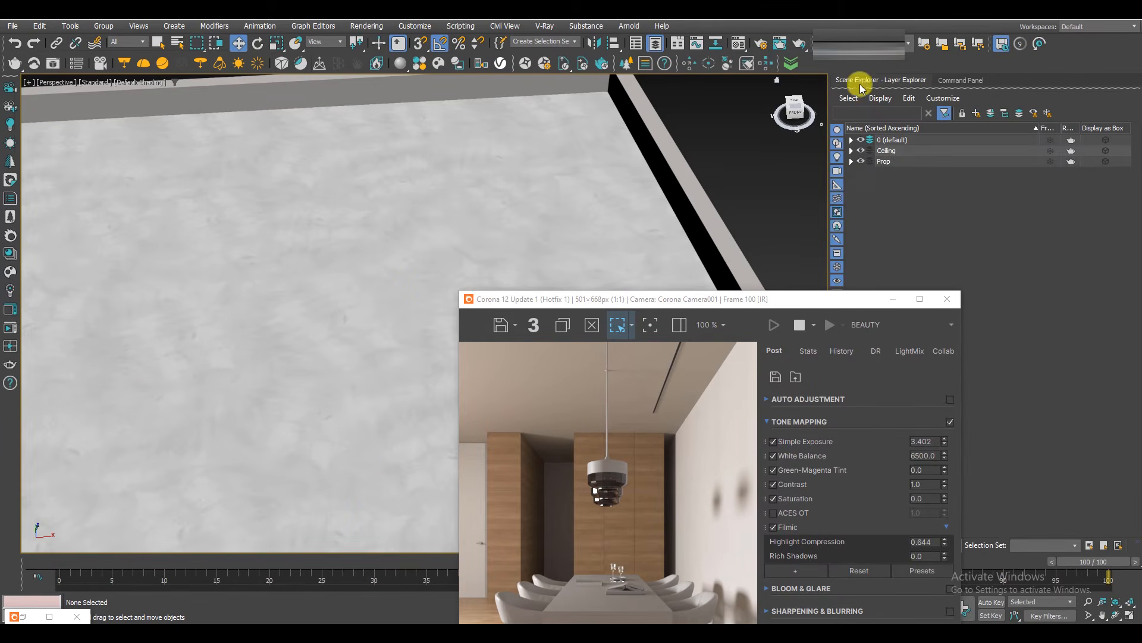
left_click(861, 152)
Select the front panels of the back-wall cabinet behind the pendant lamps.
middle_click_drag(523, 146, 324, 202, "alt")
left_click(323, 280)
mouse_move(324, 280)
middle_mouse_down("alt")
mouse_move(355, 222)
mouse_move(330, 260)
middle_mouse_up("alt")
left_click_drag(716, 303, 794, 195)
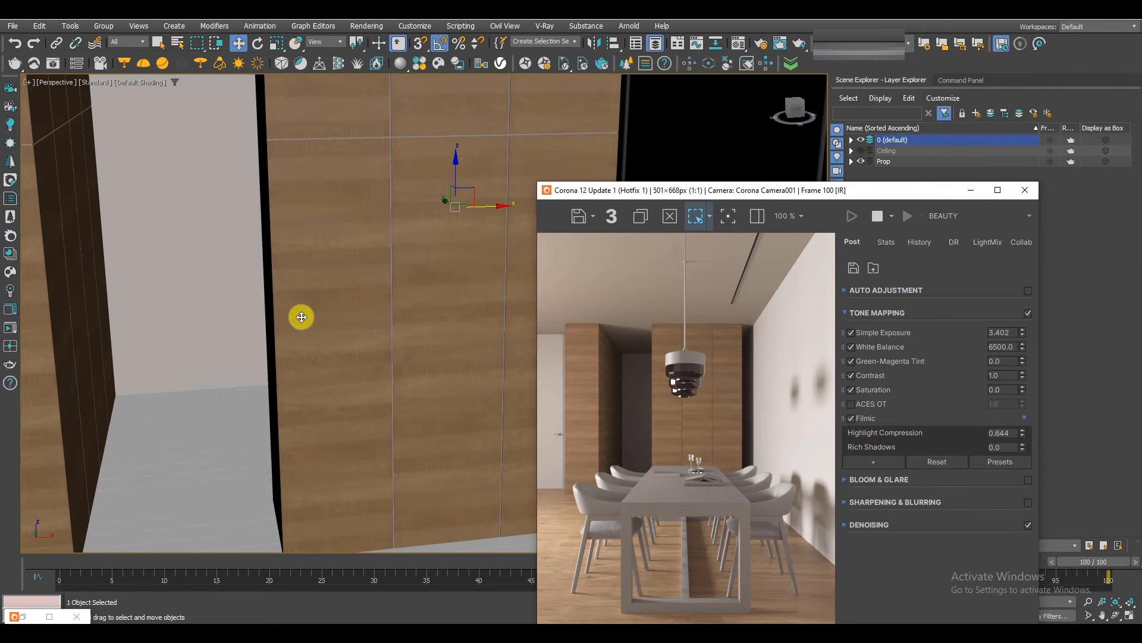
Try a W rotation of 90 degrees on the oak bitmap, check the grain in the render, and restore it to 0.
middle_click_drag(300, 318, 229, 309)
key("m")
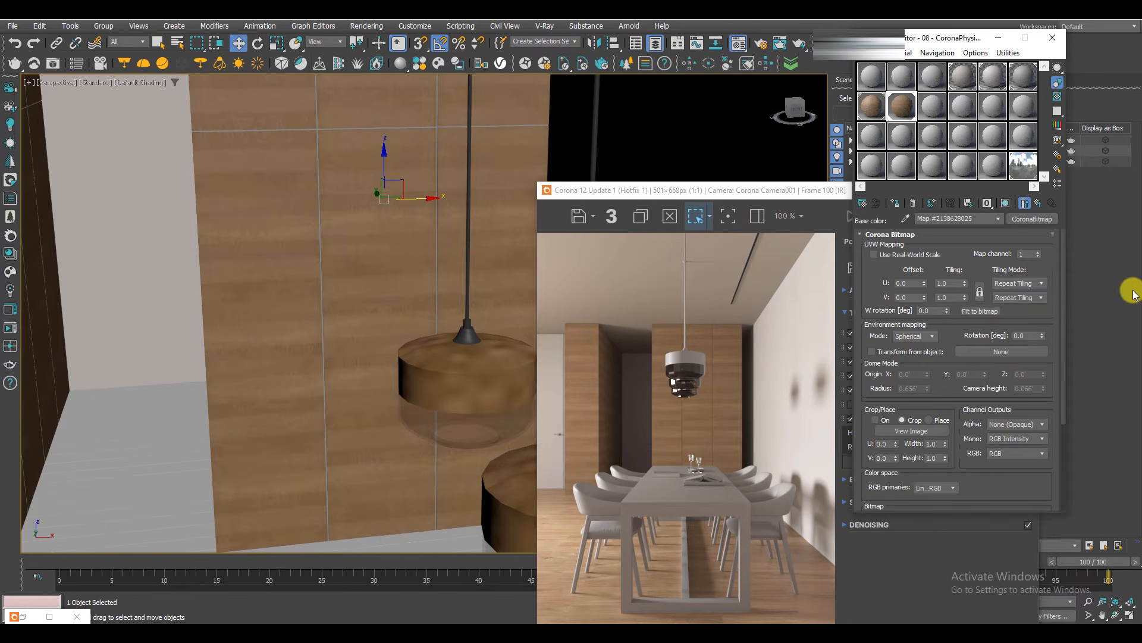
key("Return")
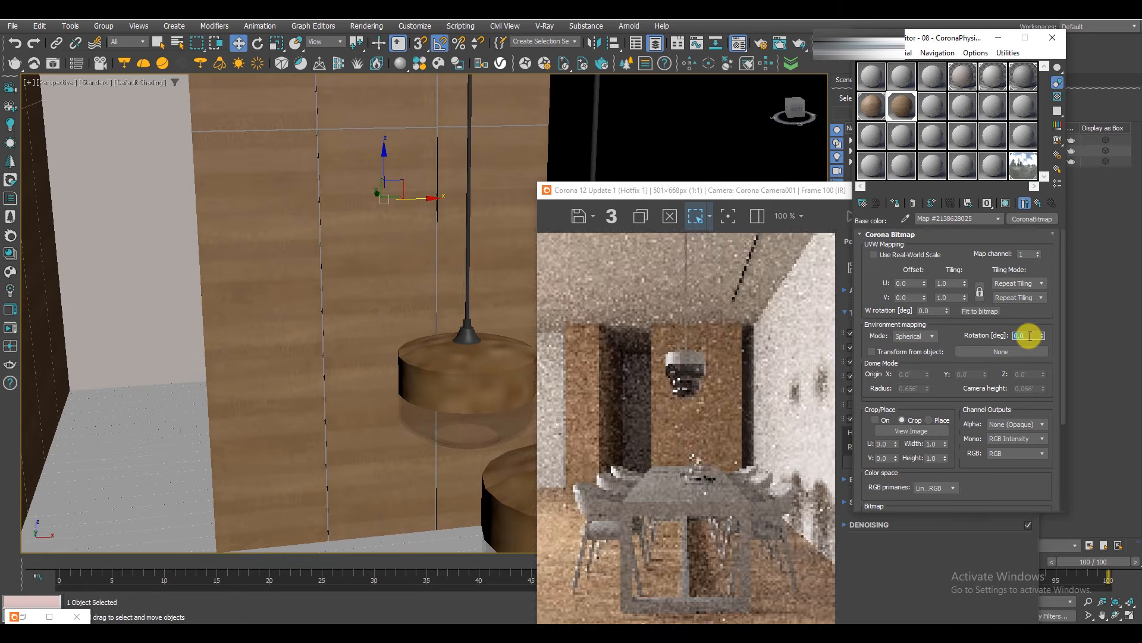
key("Return")
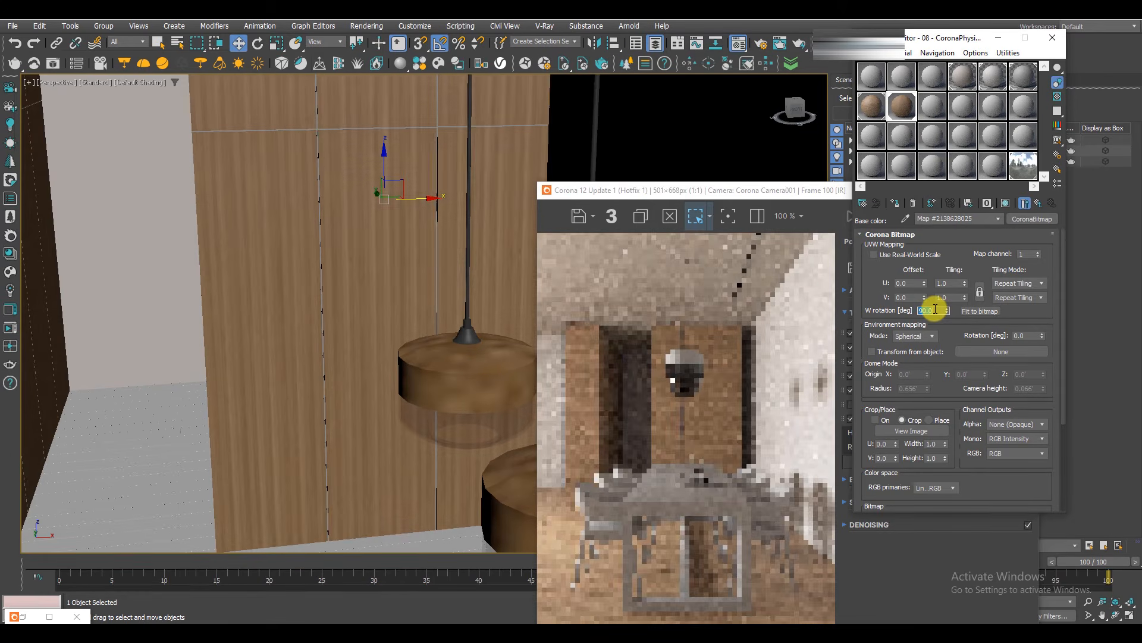
scroll(619, 403, "up", 1)
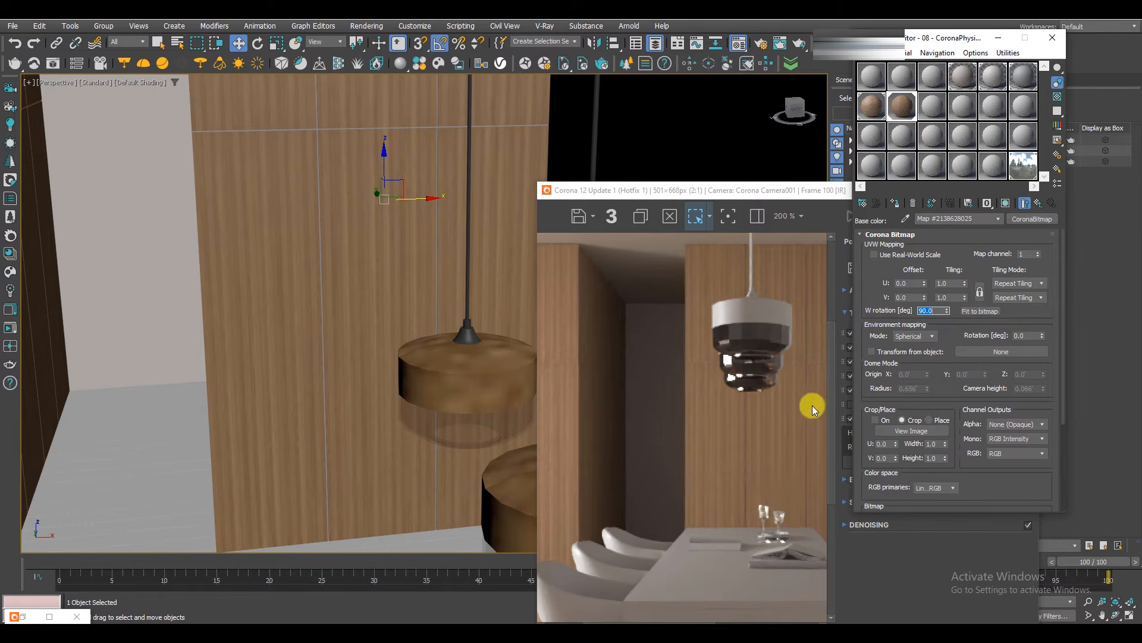
middle_click_drag(806, 403, 676, 401)
scroll(676, 401, "up", 1)
scroll(676, 401, "down", 1)
scroll(676, 401, "down", 1)
scroll(334, 217, "up", 5)
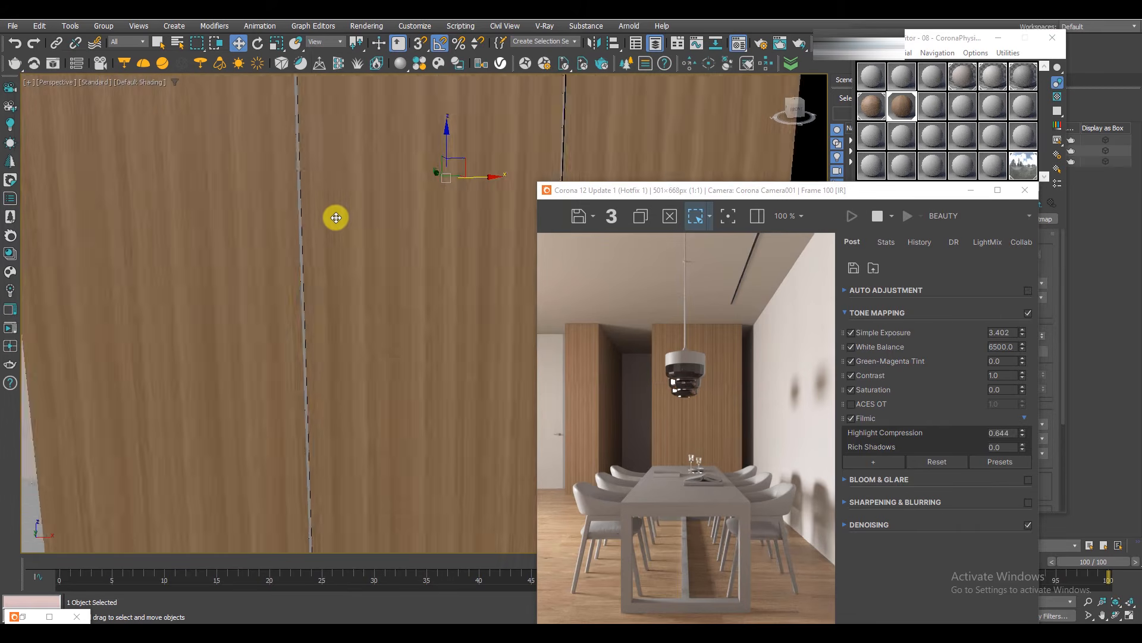
scroll(335, 217, "down", 5)
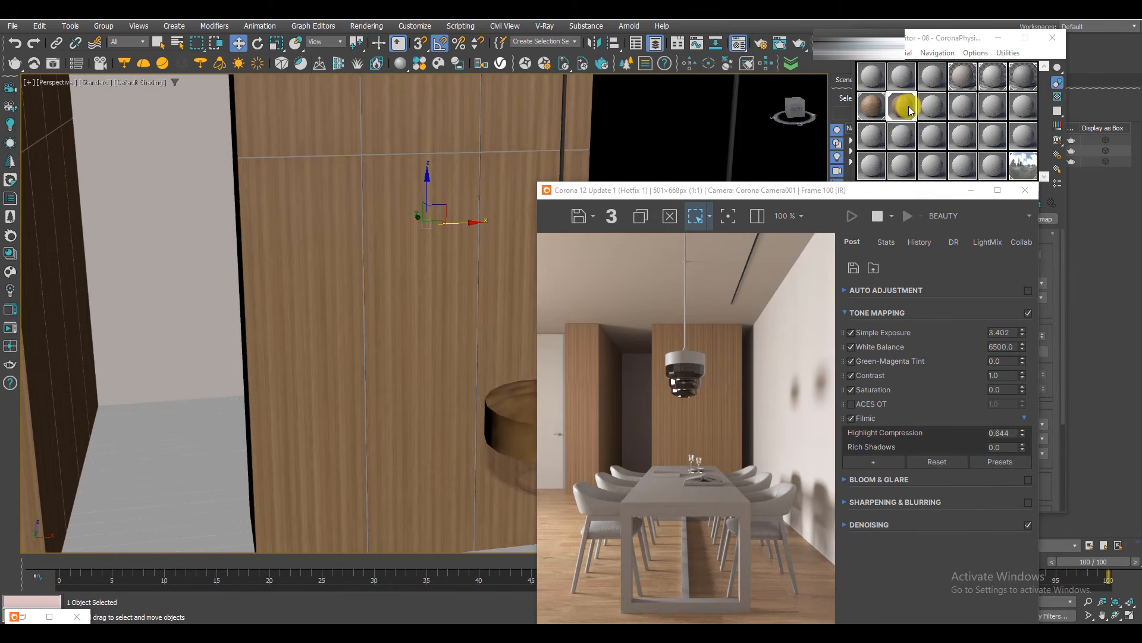
left_click(900, 97)
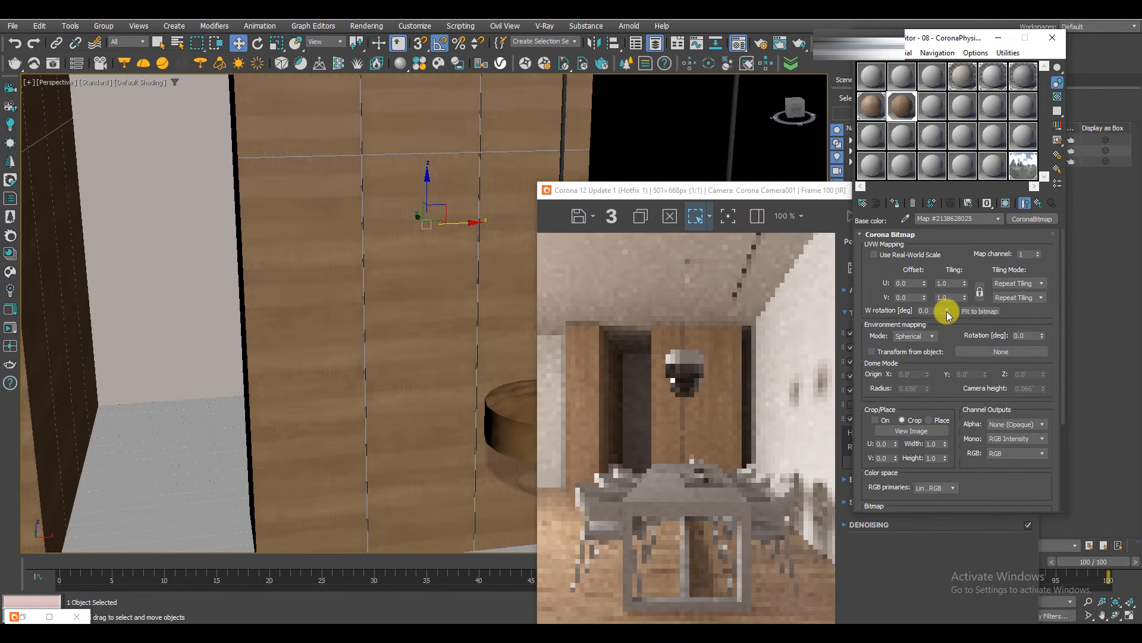
left_click(1052, 37)
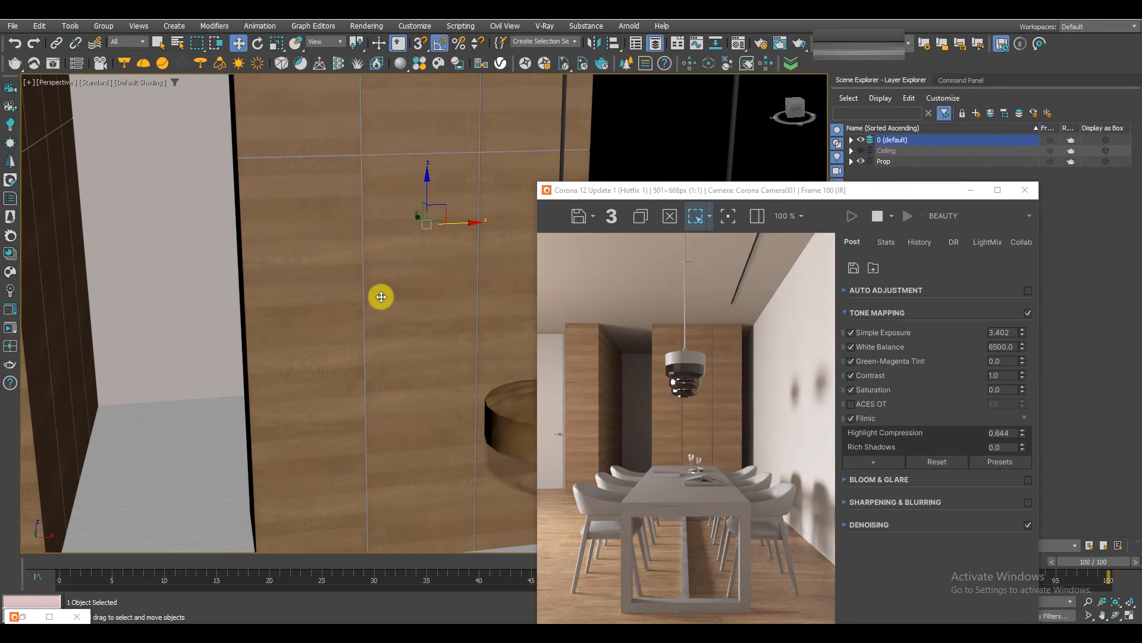
Add a UVW Map modifier to the selected back-wall cabinet front.
scroll(382, 296, "down", 4)
middle_click_drag(437, 293, 435, 309, "alt")
scroll(435, 308, "up", 5)
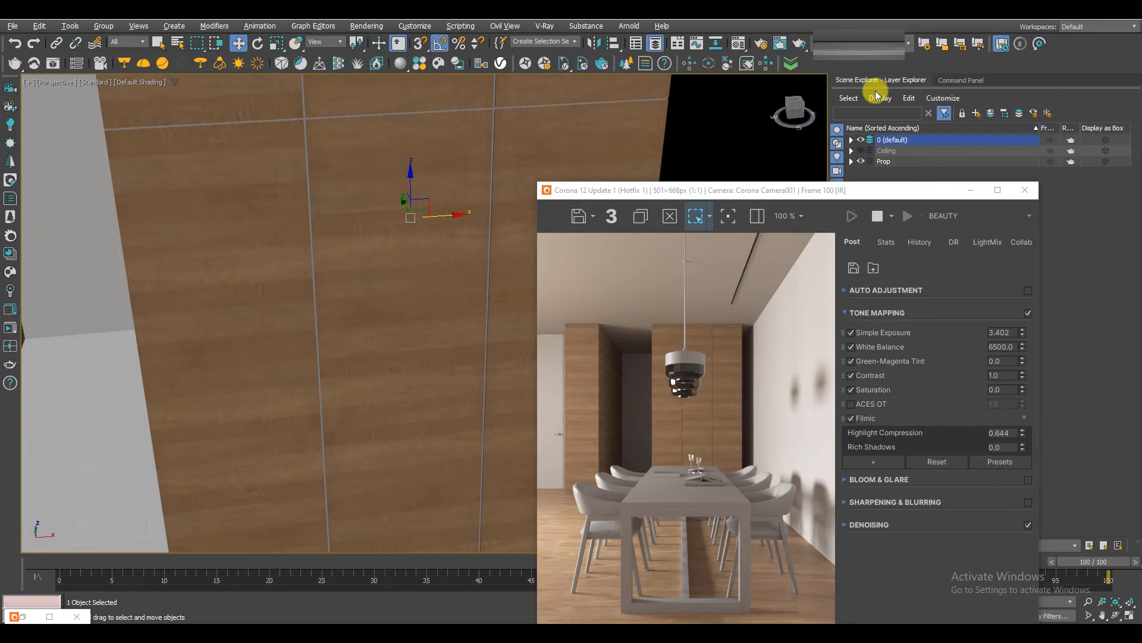
left_click(655, 43)
left_click_drag(798, 191, 593, 251)
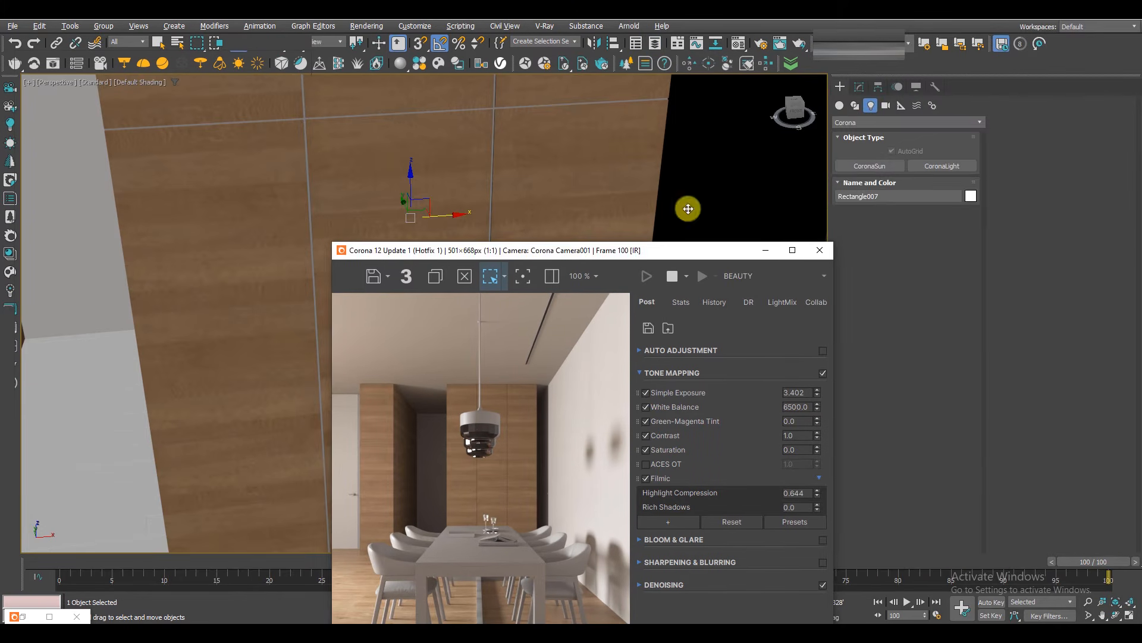
left_click(859, 87)
left_click(902, 120)
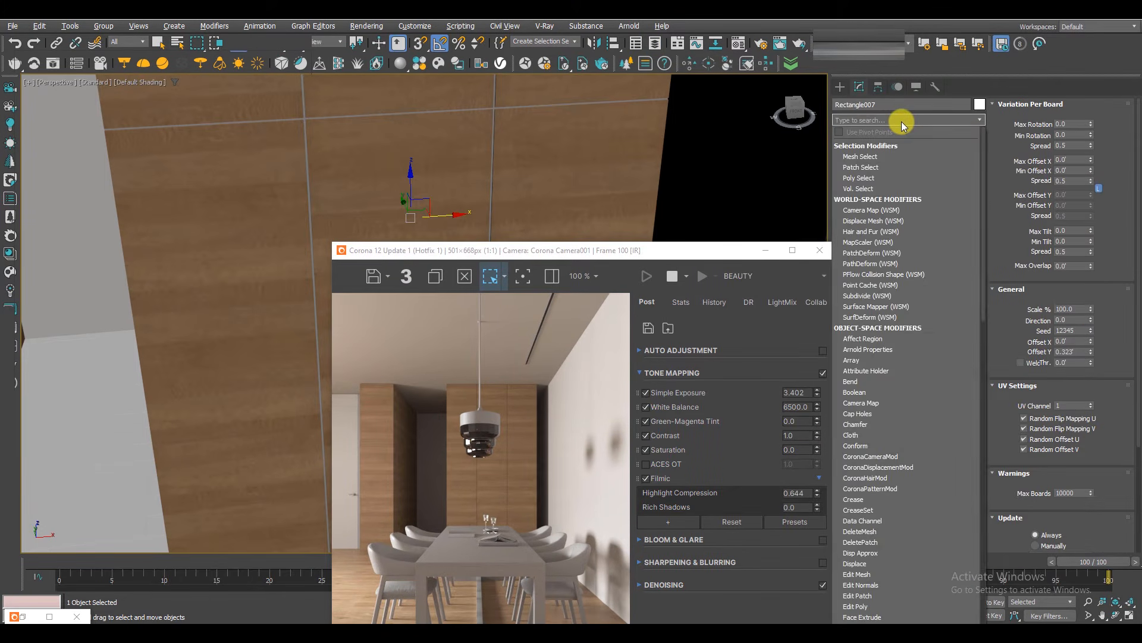
type("u")
left_click(857, 189)
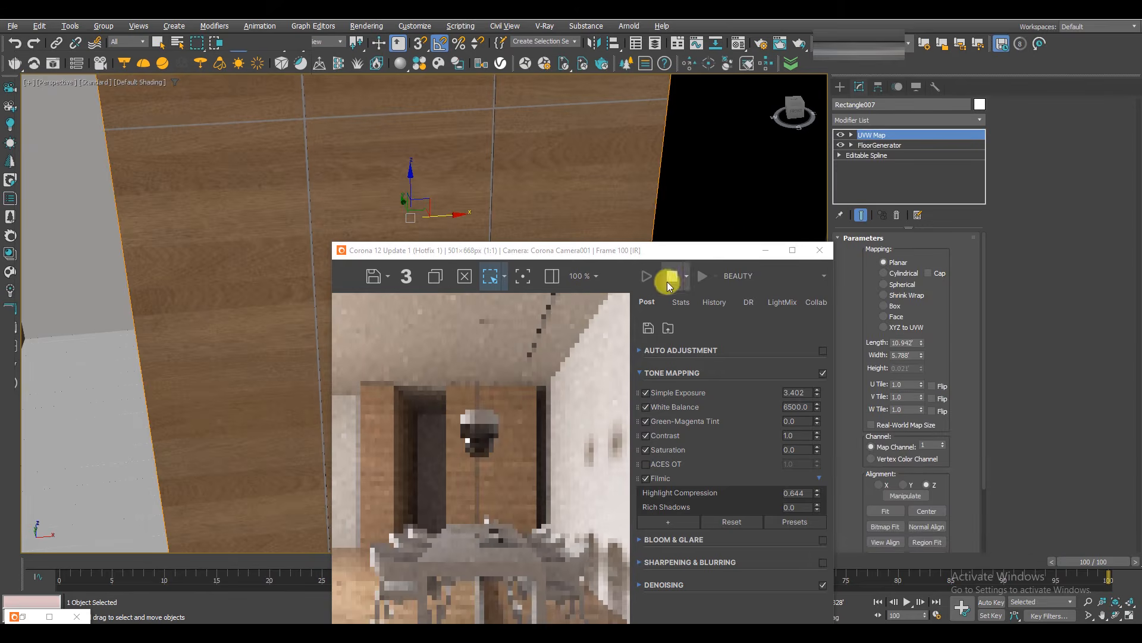
Set the cabinet front's UVW mapping to Box, align it to the X axis, and fit it to the object.
left_click(883, 305)
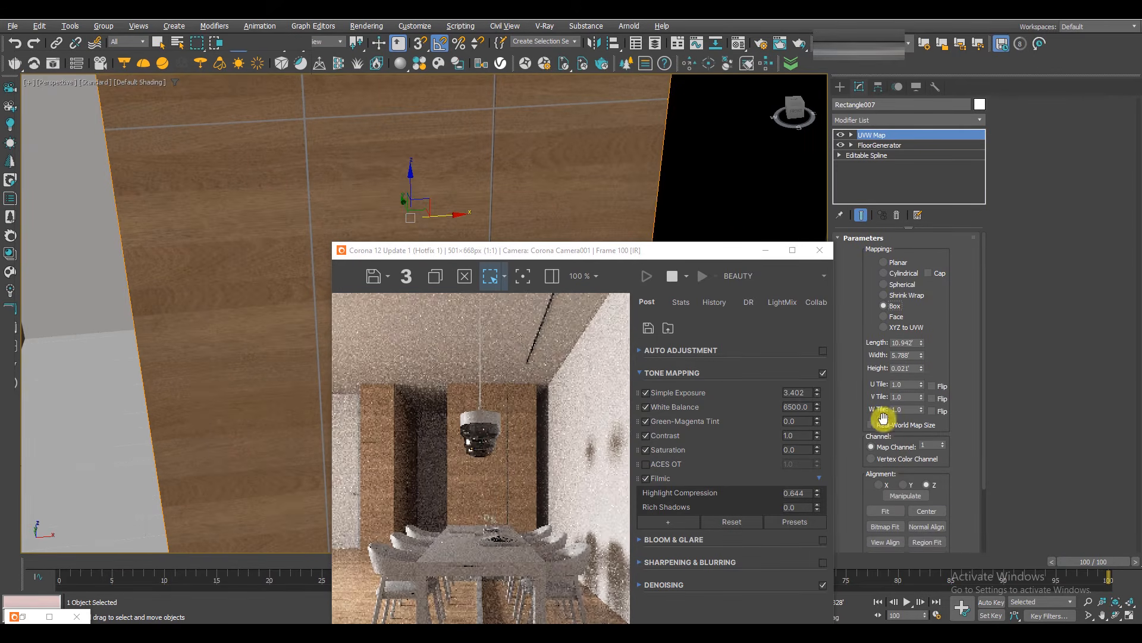
left_click(880, 483)
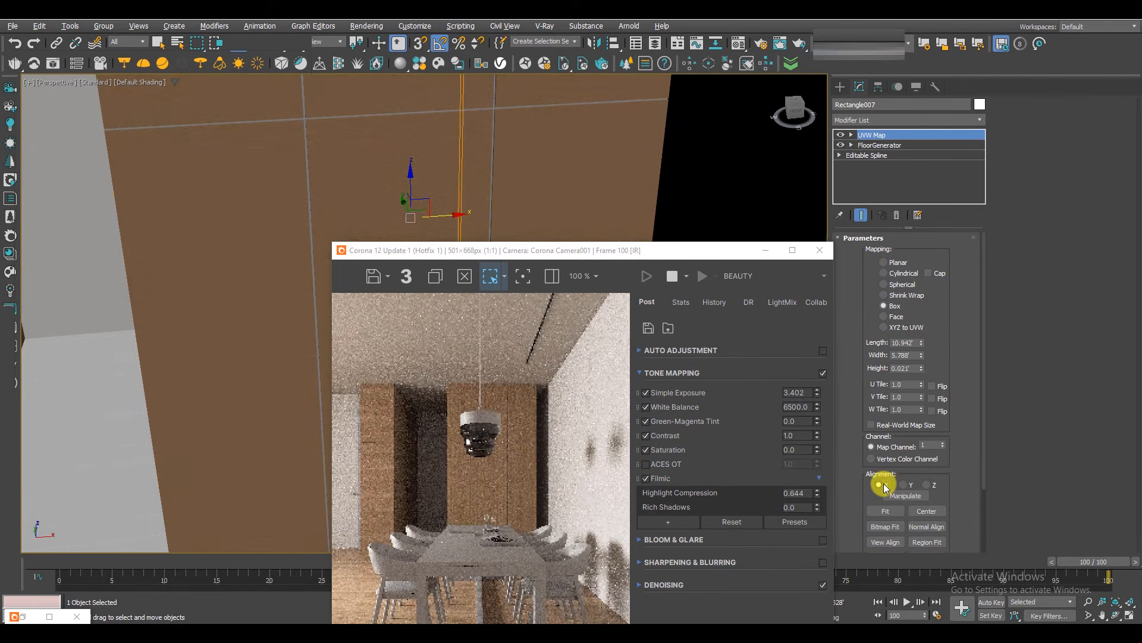
left_click(878, 512)
left_click_drag(556, 253, 801, 147)
scroll(743, 344, "up", 1)
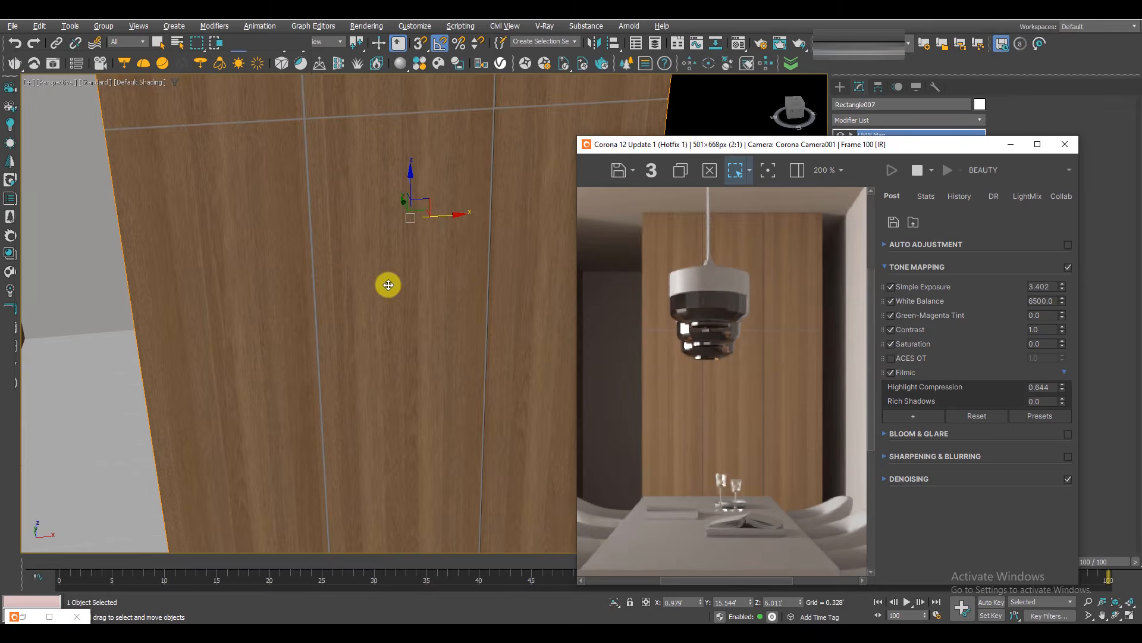
Select the wide side panels of the tall cabinet near the door and add a UVW Map modifier to them.
scroll(385, 283, "down", 3)
mouse_move(385, 331)
middle_mouse_down()
mouse_move(410, 346)
mouse_move(413, 322)
mouse_move(393, 311)
middle_mouse_up()
scroll(793, 318, "down", 1)
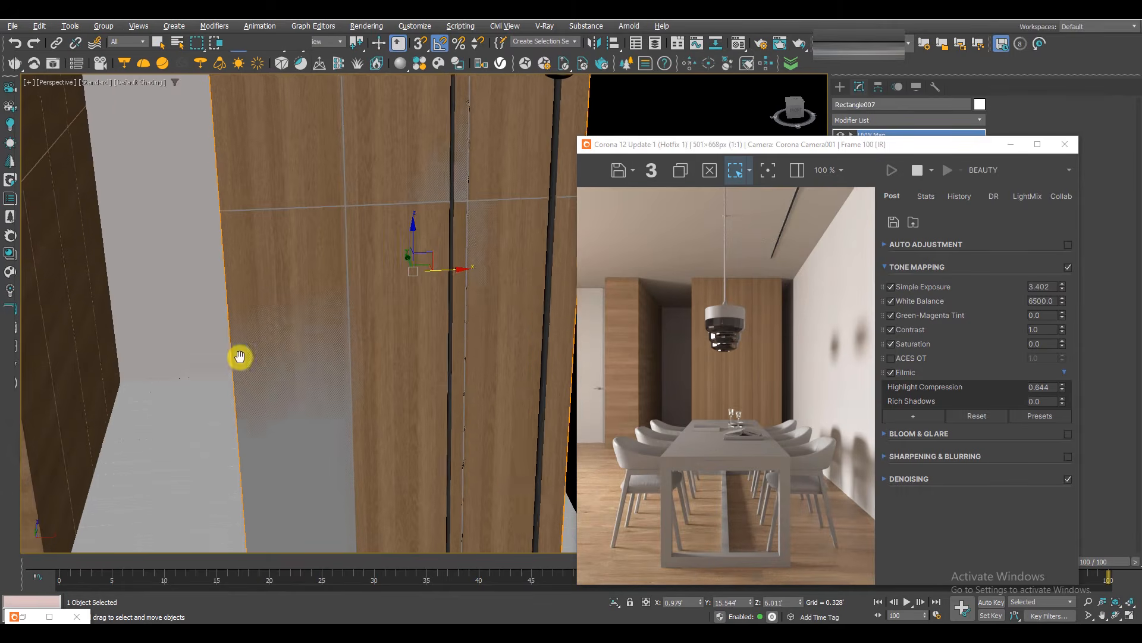
scroll(219, 339, "down", 6)
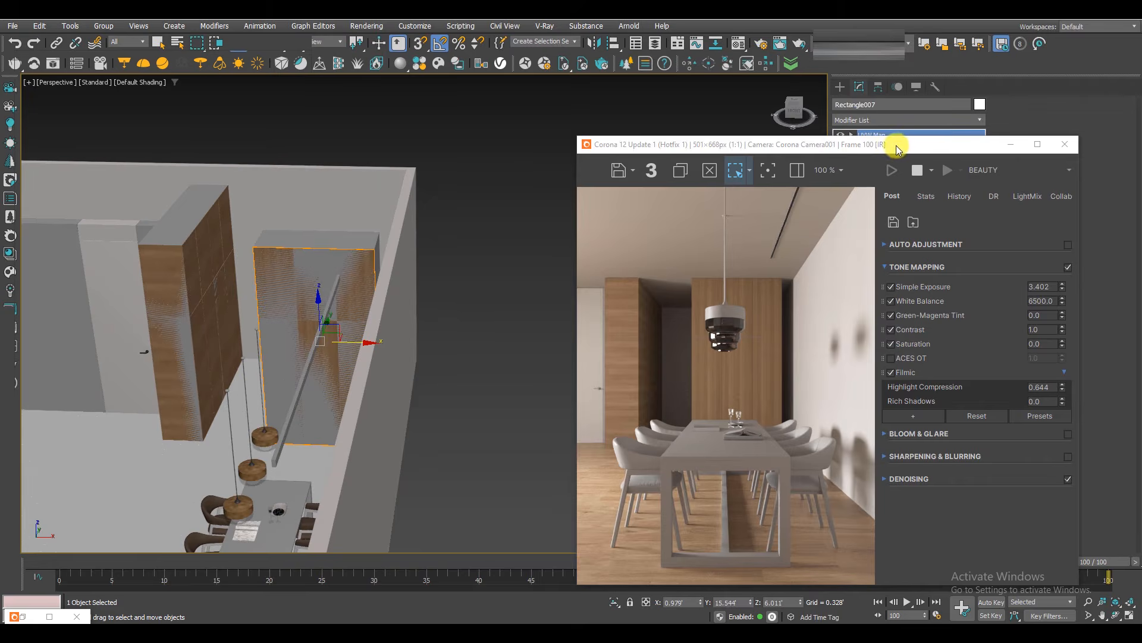
left_click_drag(896, 145, 722, 468)
scroll(857, 351, "down", 3)
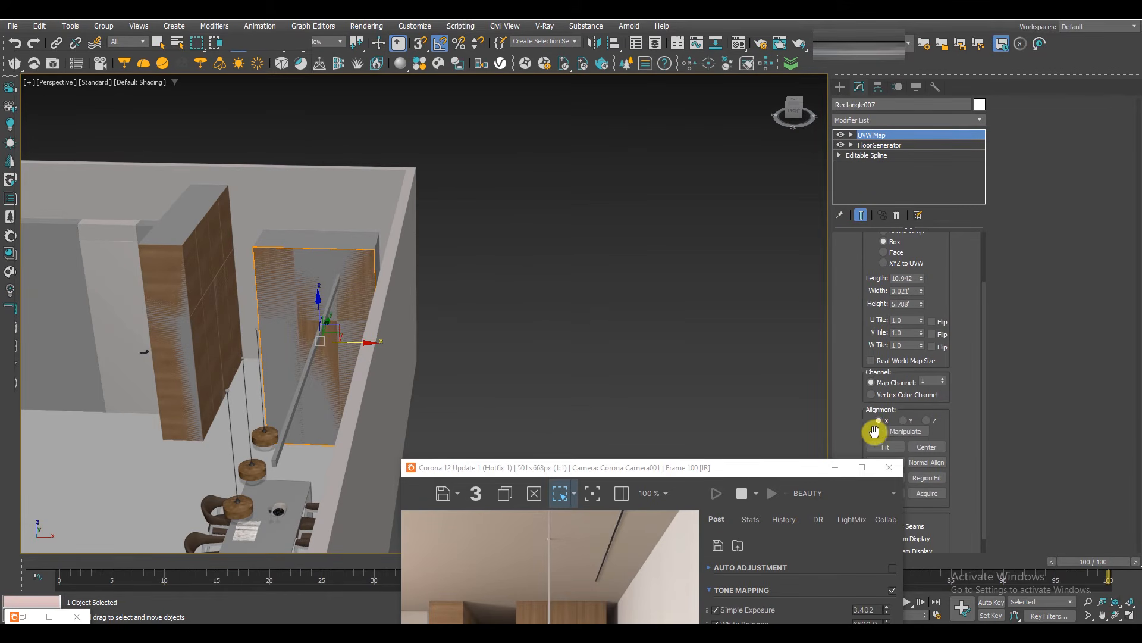
scroll(263, 291, "up", 10)
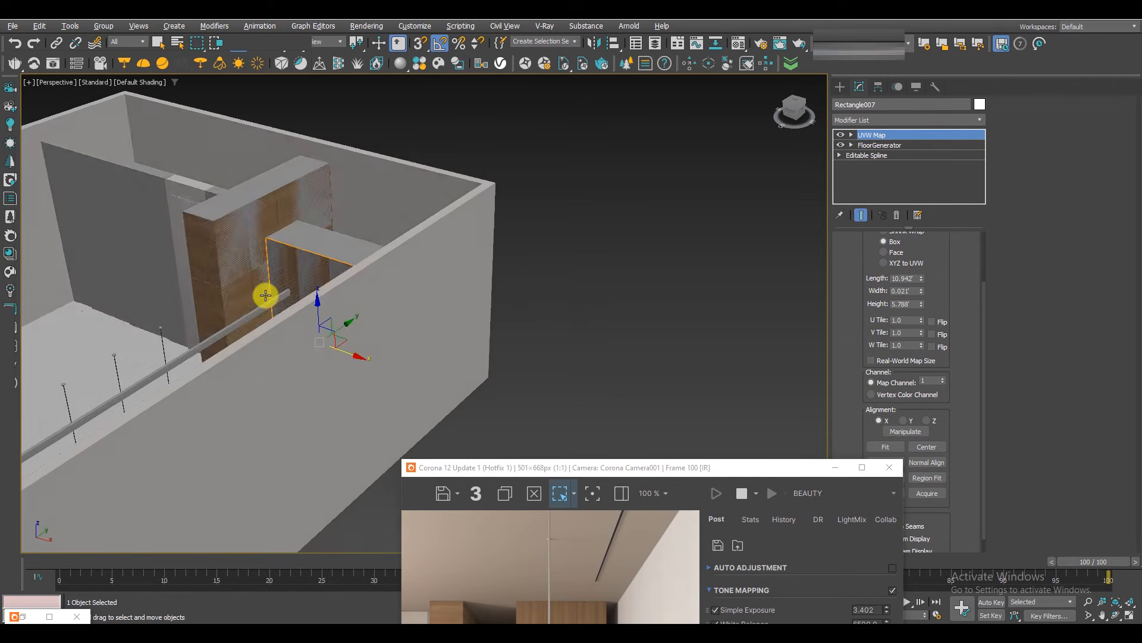
left_click(279, 267)
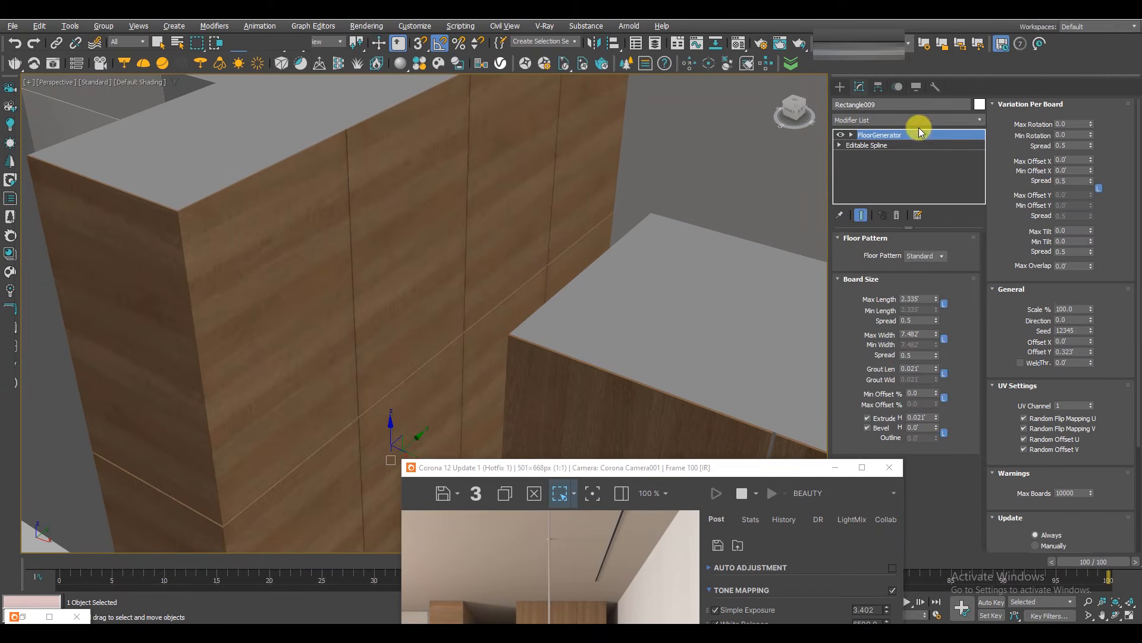
left_click(922, 119)
type("u")
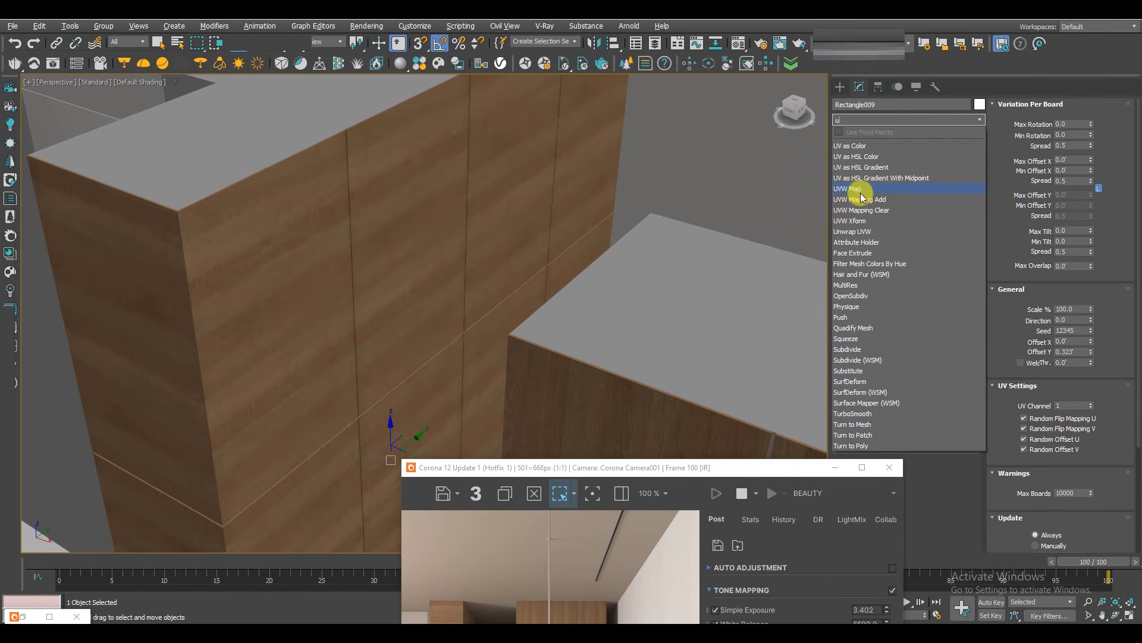
left_click(861, 190)
Set the side panels' UVW mapping to Box, align it to the X axis, and fit it to the object.
left_click_drag(765, 468, 691, 506)
left_click(879, 485)
left_click(896, 306)
left_click(878, 512)
Select the narrow front panels of the same tall cabinet and add a UVW Map modifier to them.
middle_click_drag(706, 466, 296, 309, "alt")
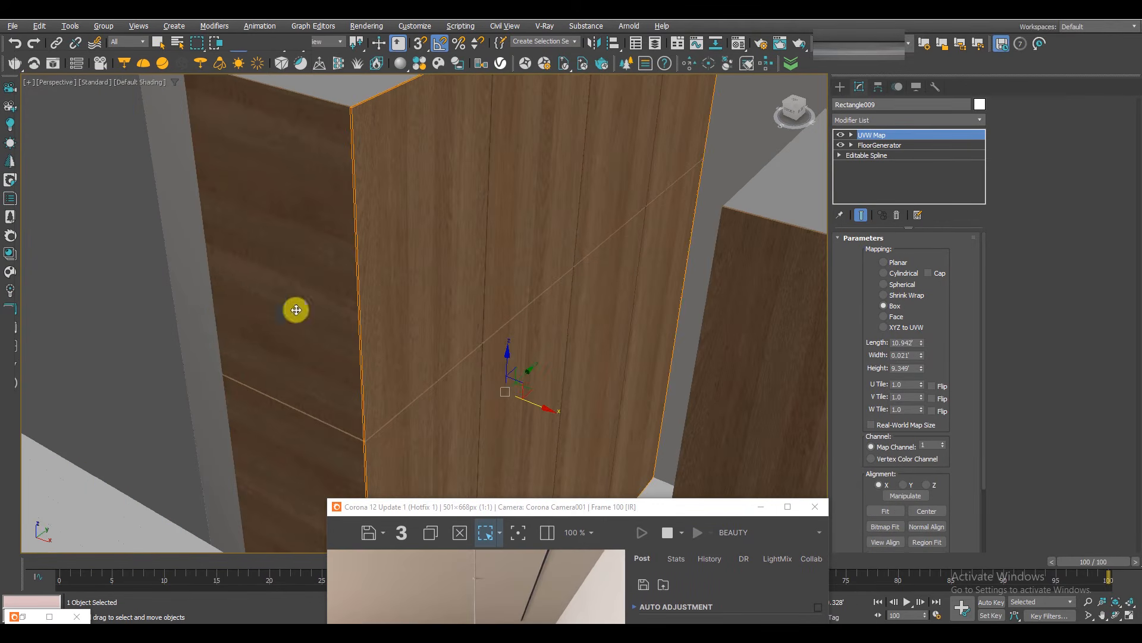
left_click(309, 284)
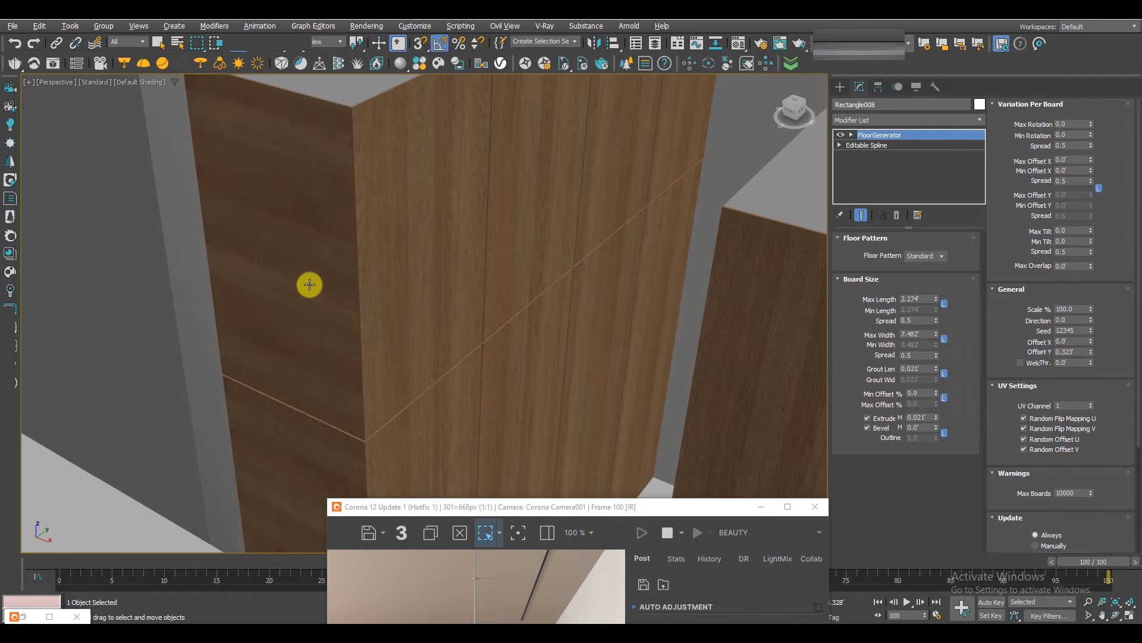
mouse_move(324, 277)
middle_mouse_down("alt")
mouse_move(403, 334)
mouse_move(308, 287)
middle_mouse_up("alt")
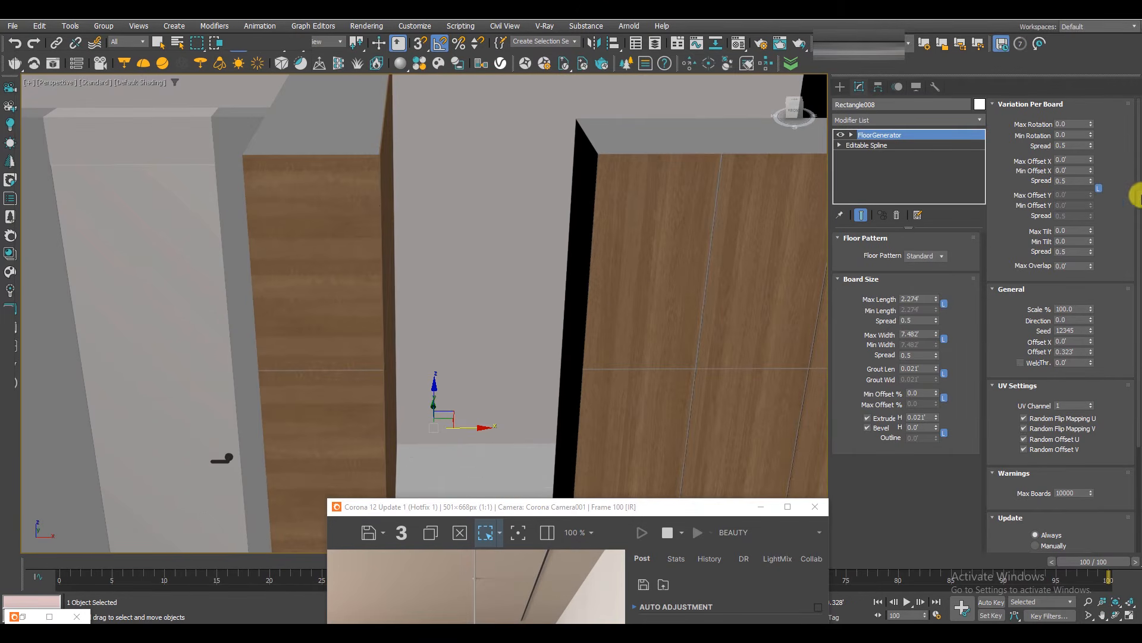
left_click(915, 119)
type("u")
left_click(849, 188)
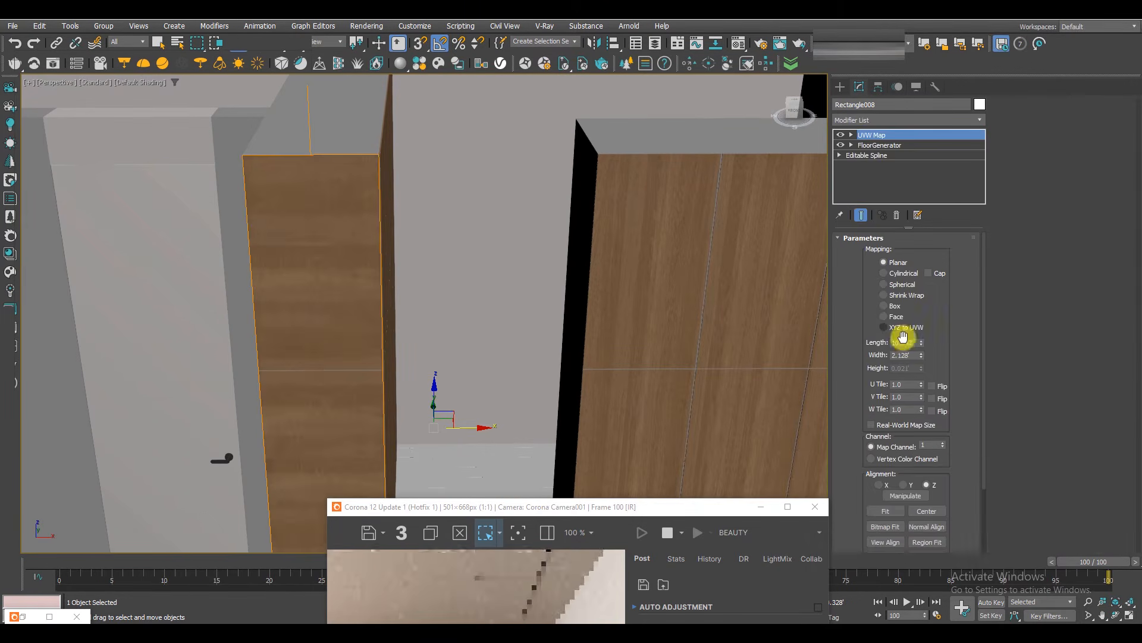
Give the narrow front panels Box UVW mapping aligned to the X axis and fitted to the object.
left_click(878, 484)
left_click(885, 510)
middle_click_drag(238, 347, 236, 301)
middle_click_drag(237, 301, 296, 301)
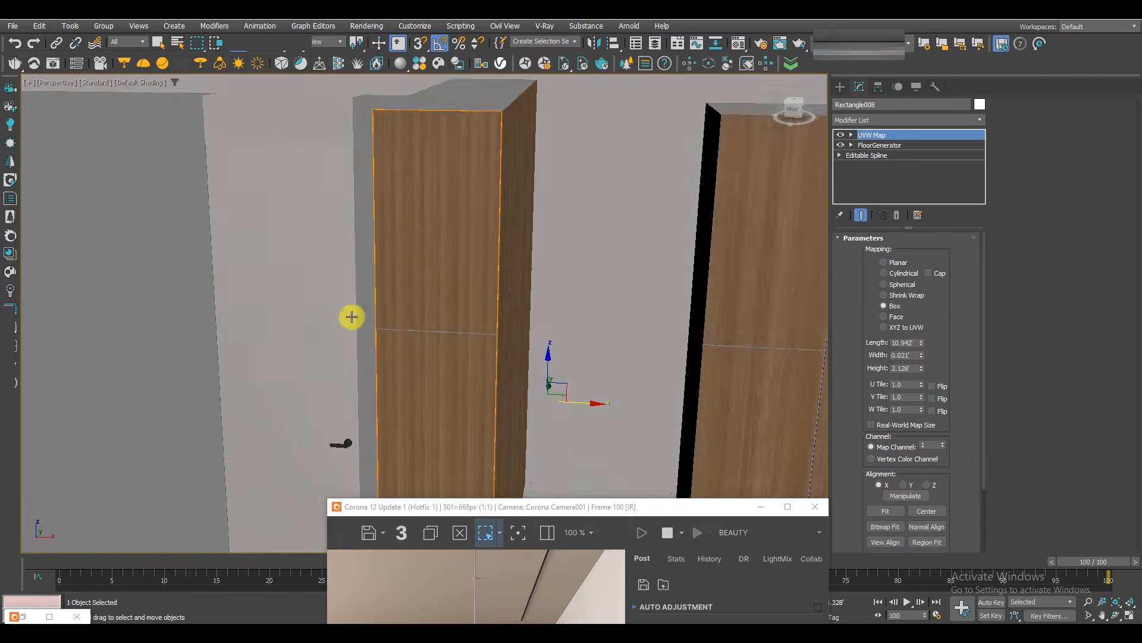
scroll(438, 304, "up", 4)
mouse_move(438, 304)
middle_mouse_down("alt")
mouse_move(480, 324)
mouse_move(454, 316)
middle_mouse_up("alt")
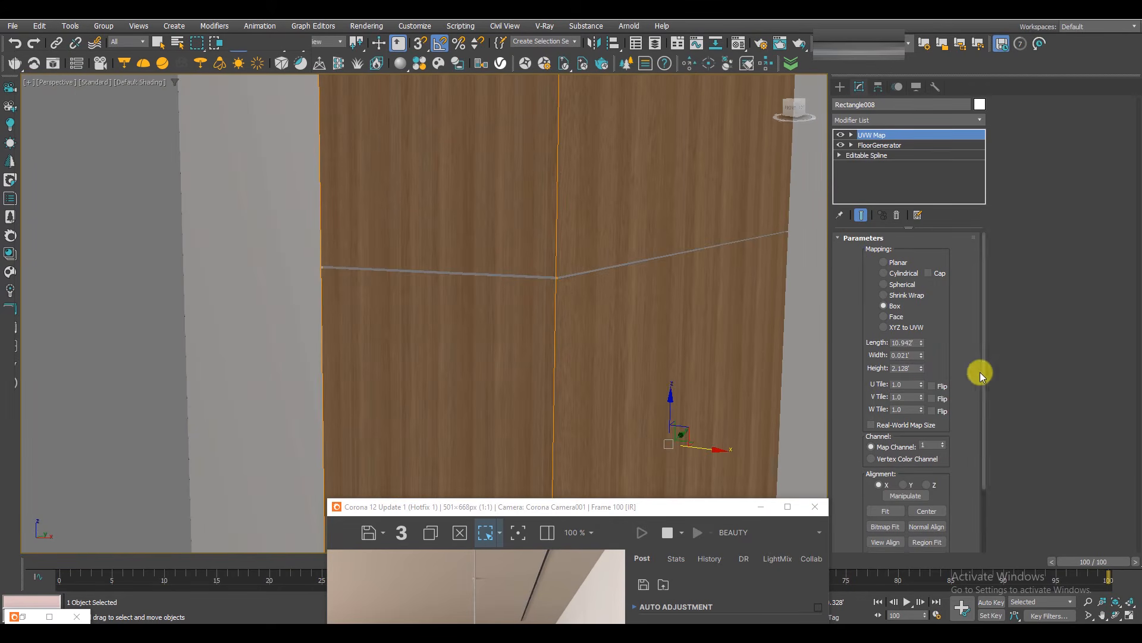
Set the UVW mapping height of the narrow front panels to 5.0', comparing their grain scale with the back-wall cabinet.
left_click_drag(923, 371, 940, 288)
middle_click_drag(498, 389, 408, 332)
left_click(648, 346)
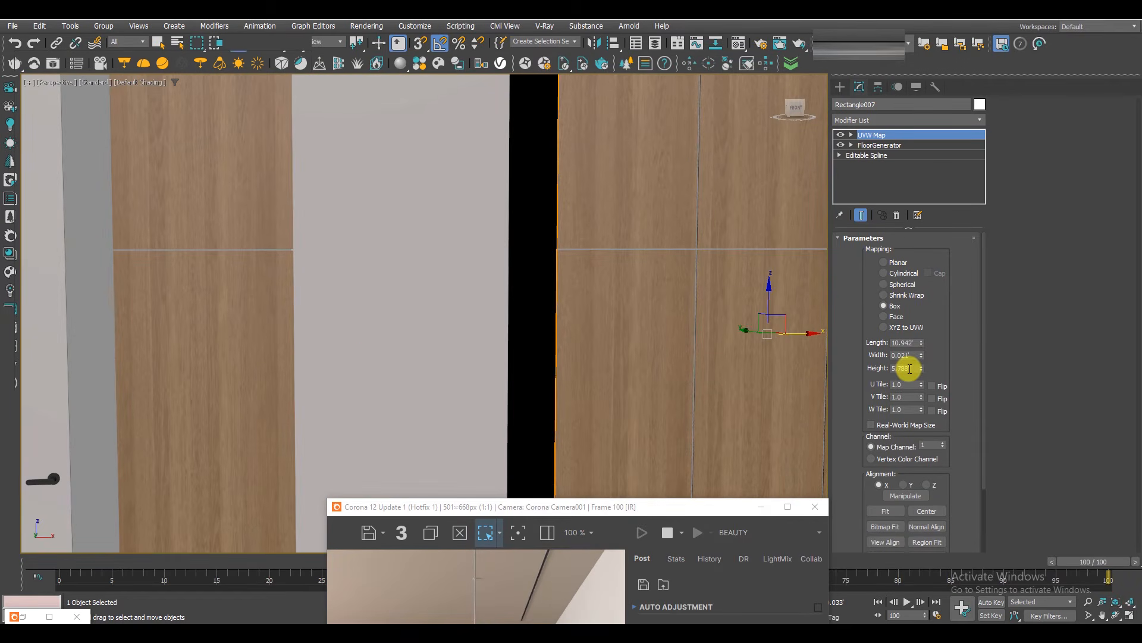
left_click(184, 375)
key("Return")
middle_click_drag(192, 328, 237, 339)
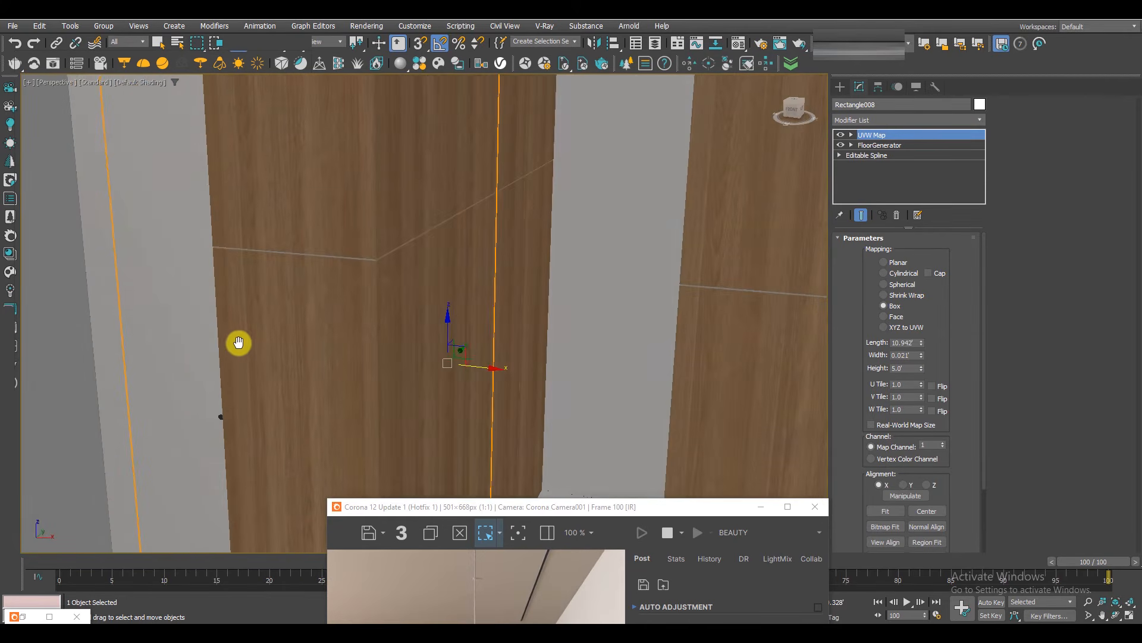
scroll(476, 312, "down", 5)
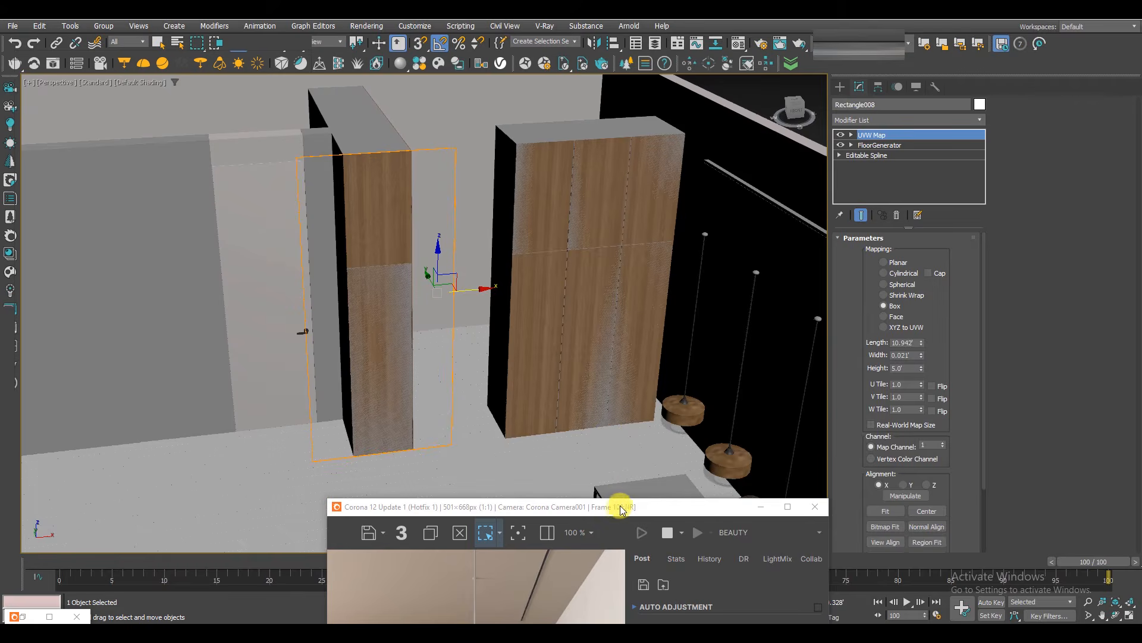
Examine the wood grain on both cabinets in the interactive render at close range and in full view.
left_click_drag(619, 506, 769, 212)
scroll(580, 417, "up", 1)
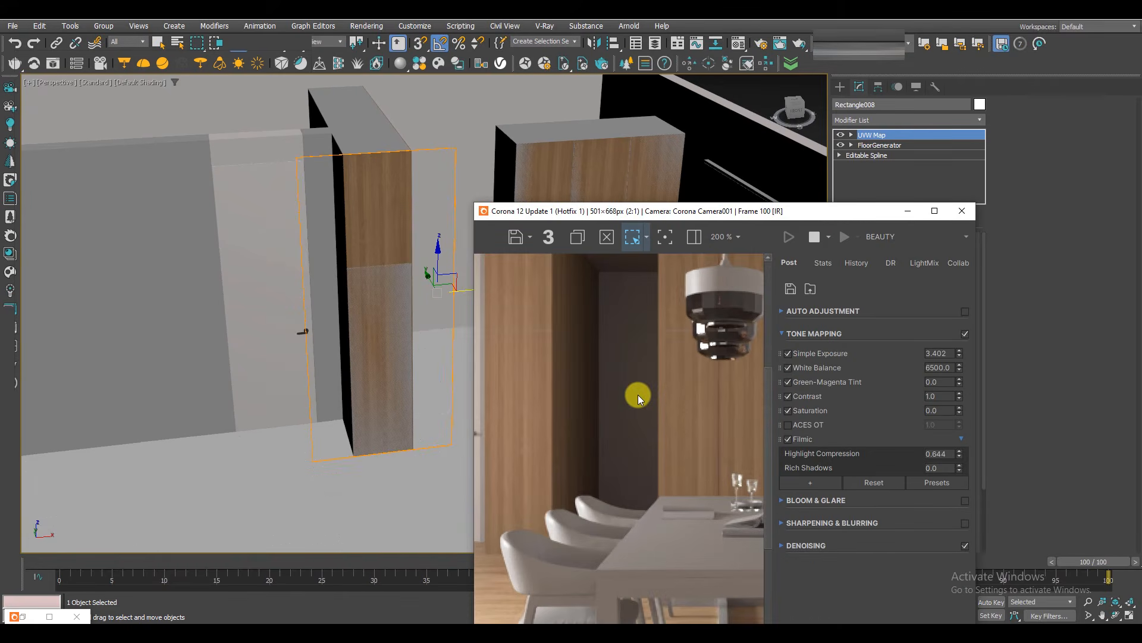
scroll(638, 394, "down", 1)
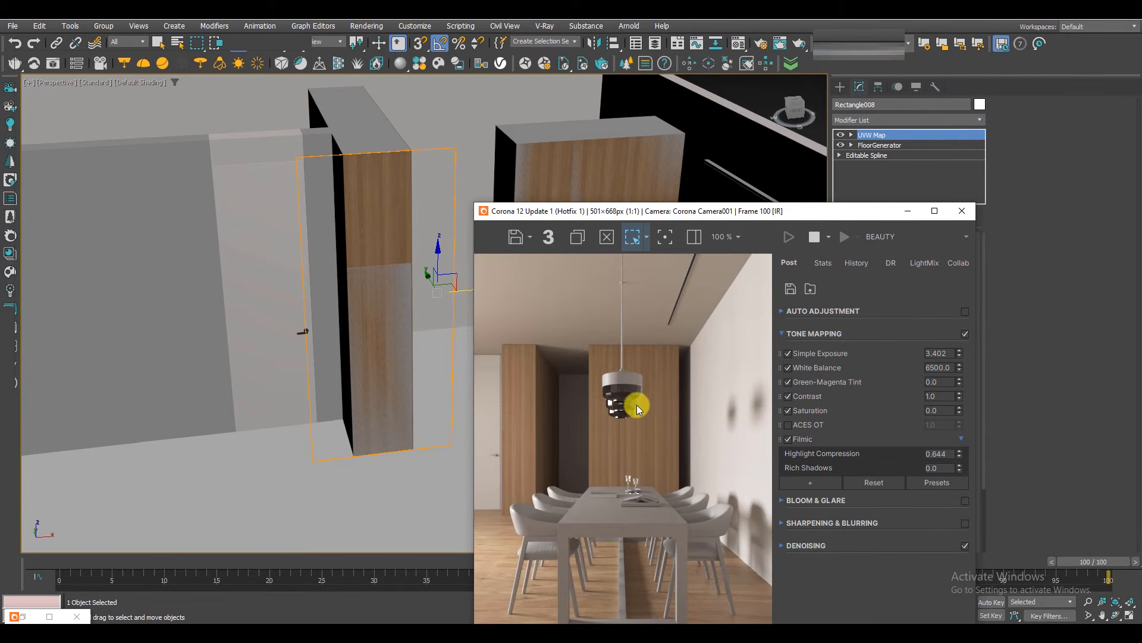
left_click_drag(700, 214, 701, 144)
Switch the maximized viewport to the Corona camera view and open the oak material's basic options in the Material Editor.
key("alt+w")
right_click(599, 158)
key("alt+w")
key("m")
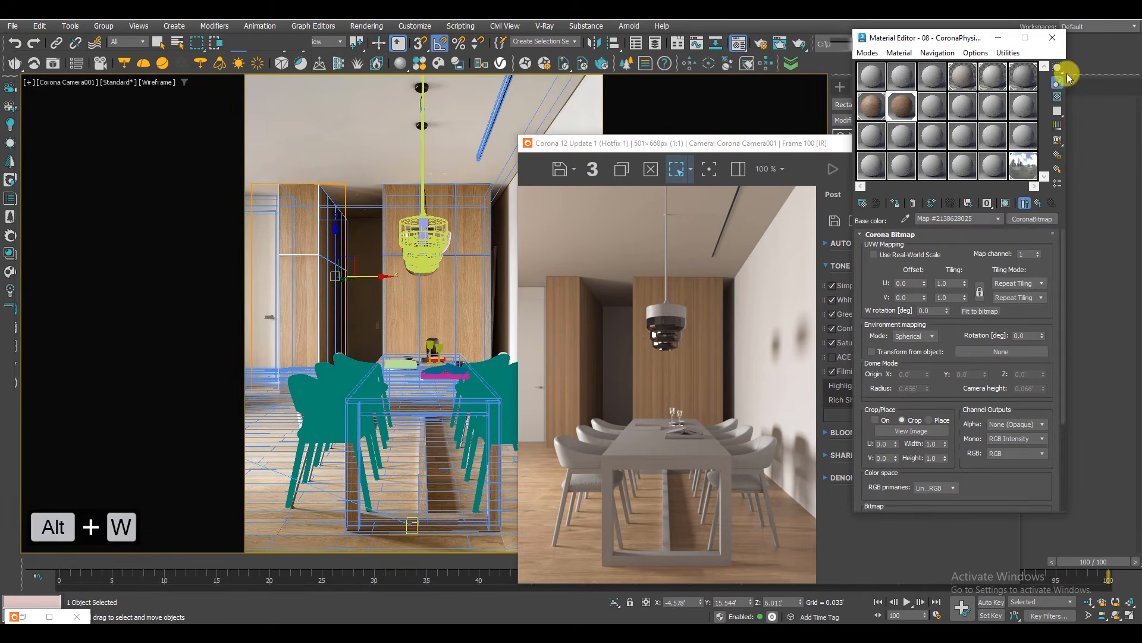
left_click(1036, 203)
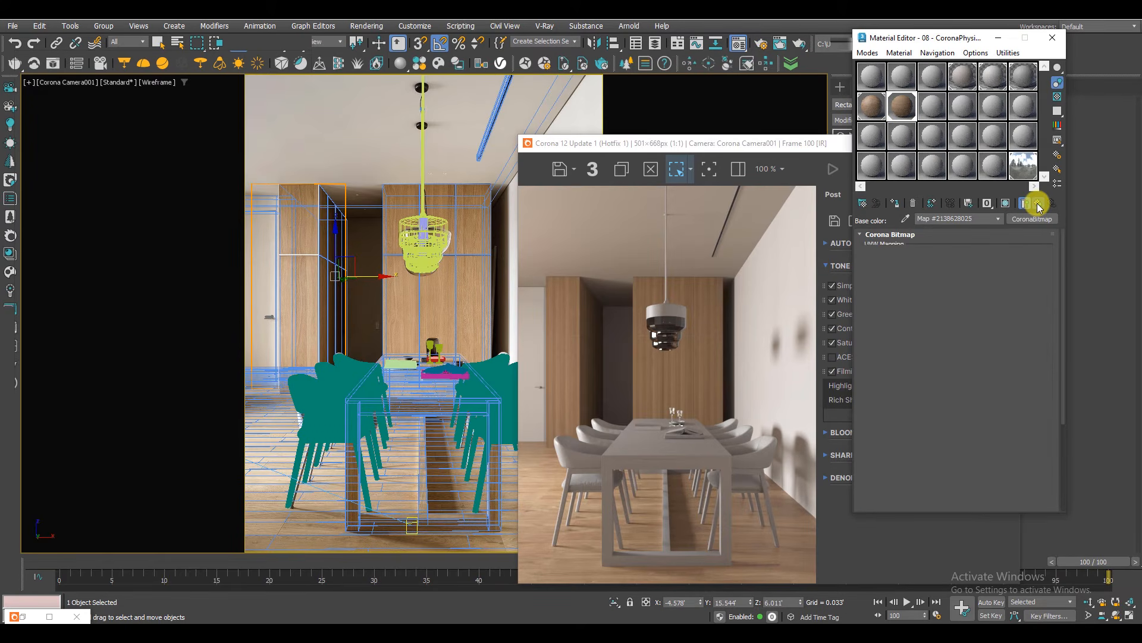
Try to load wood-136_oak-240x240cm_s as a CoronaBitmap for the oak material's base roughness.
left_click(945, 308)
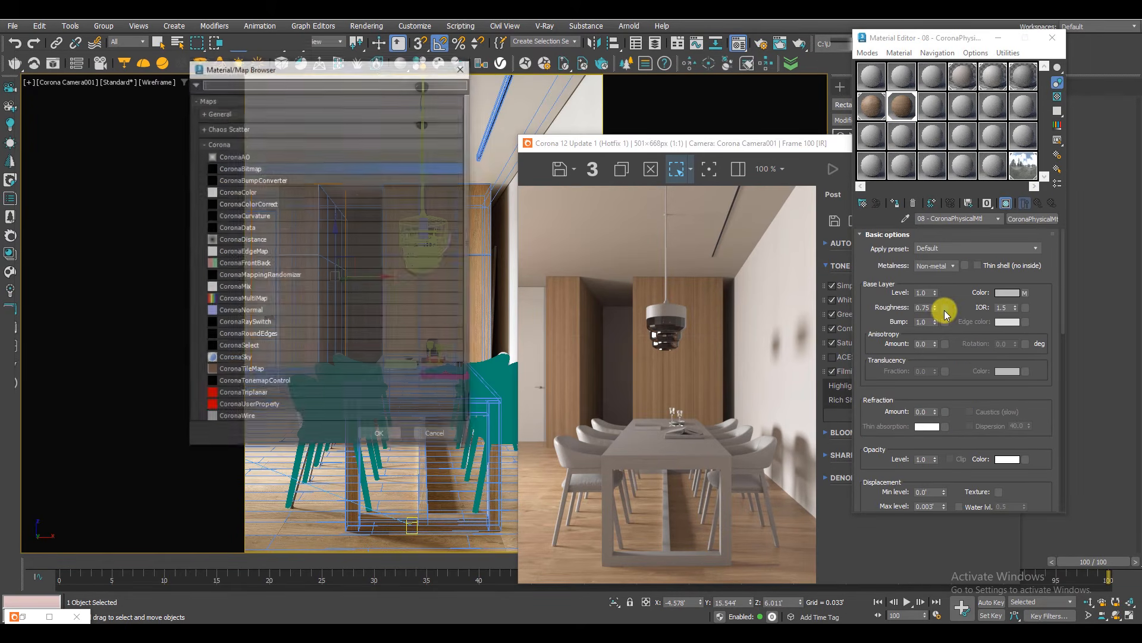
double_click(248, 172)
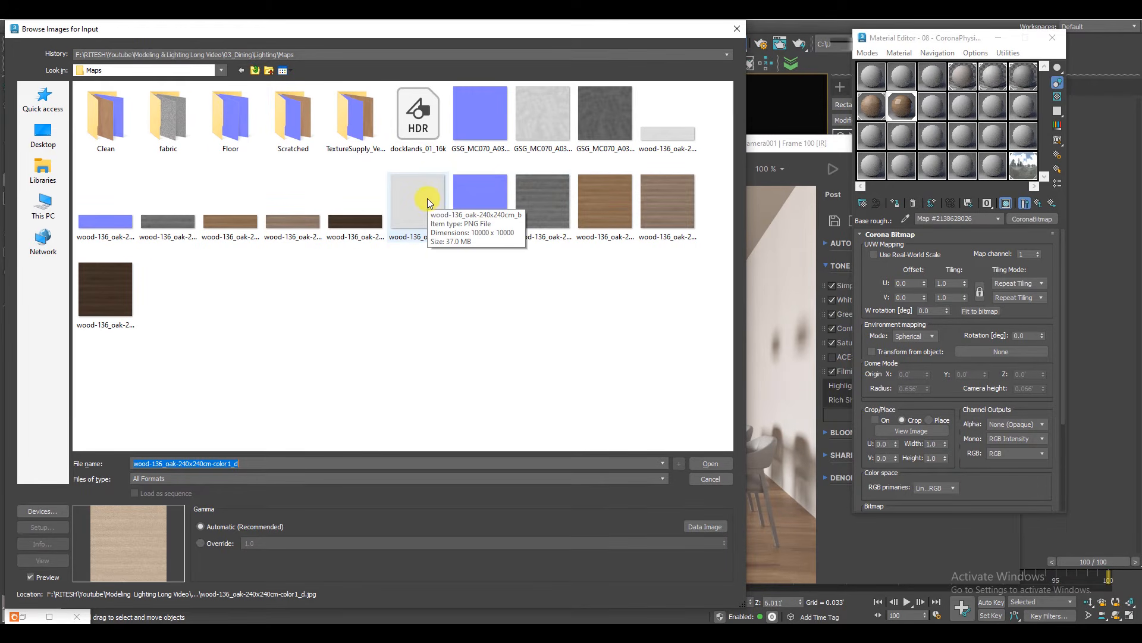
left_click(547, 209)
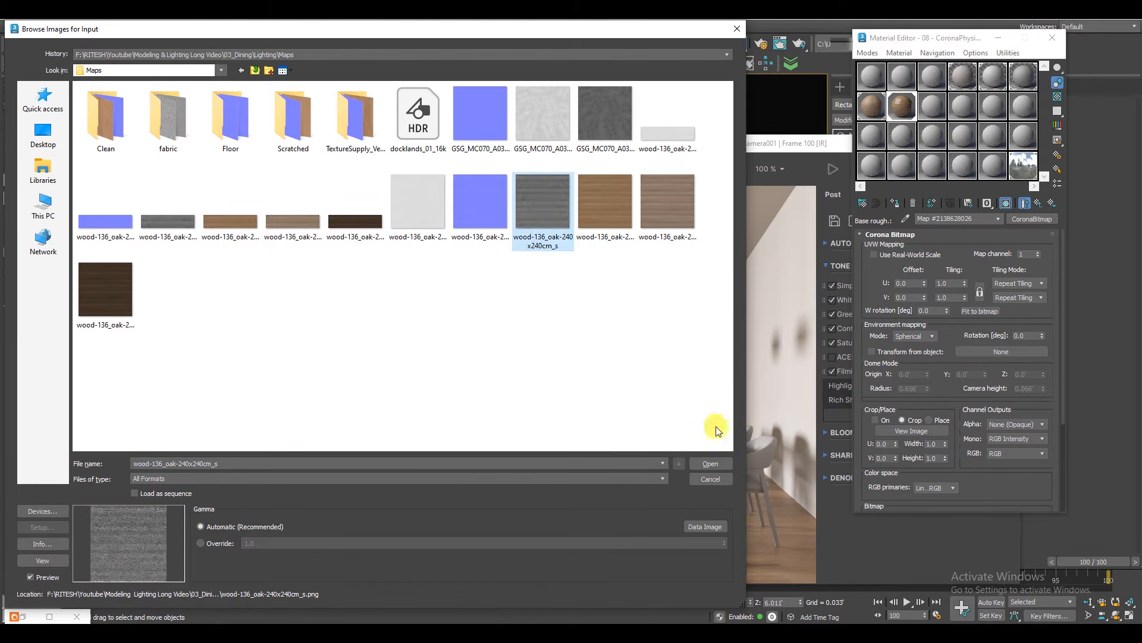
left_click(711, 462)
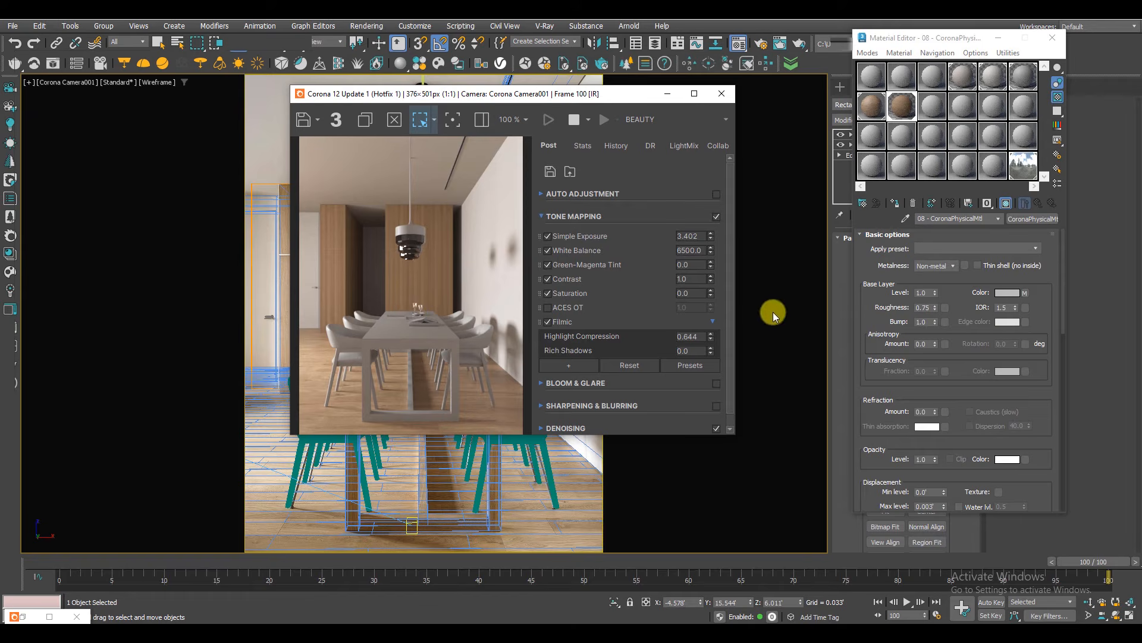
Set the oak material's base roughness to 0.5.
left_click(924, 308)
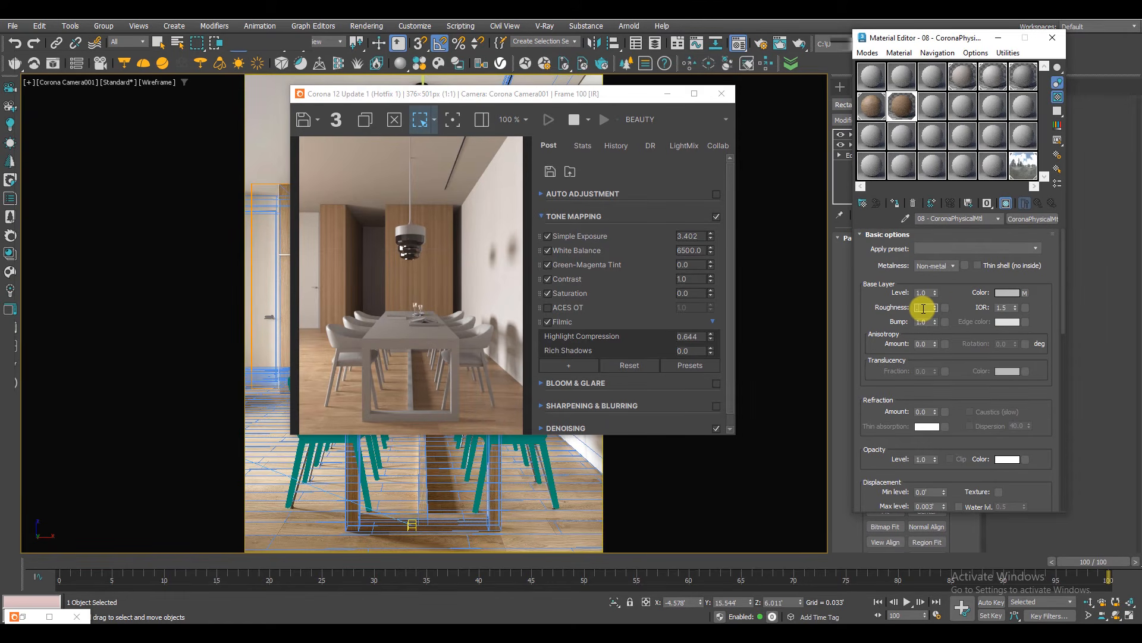
type("0.5")
key("Return")
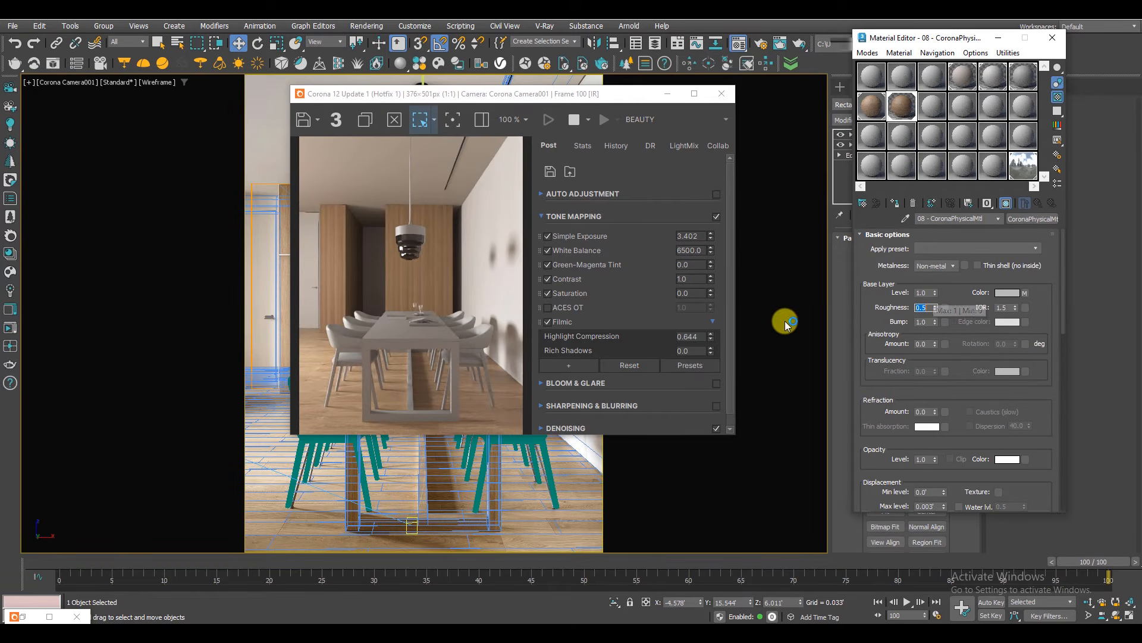
Assign a CoronaNormal map to the oak material's base bump and enable Add gamma to input.
left_click(946, 322)
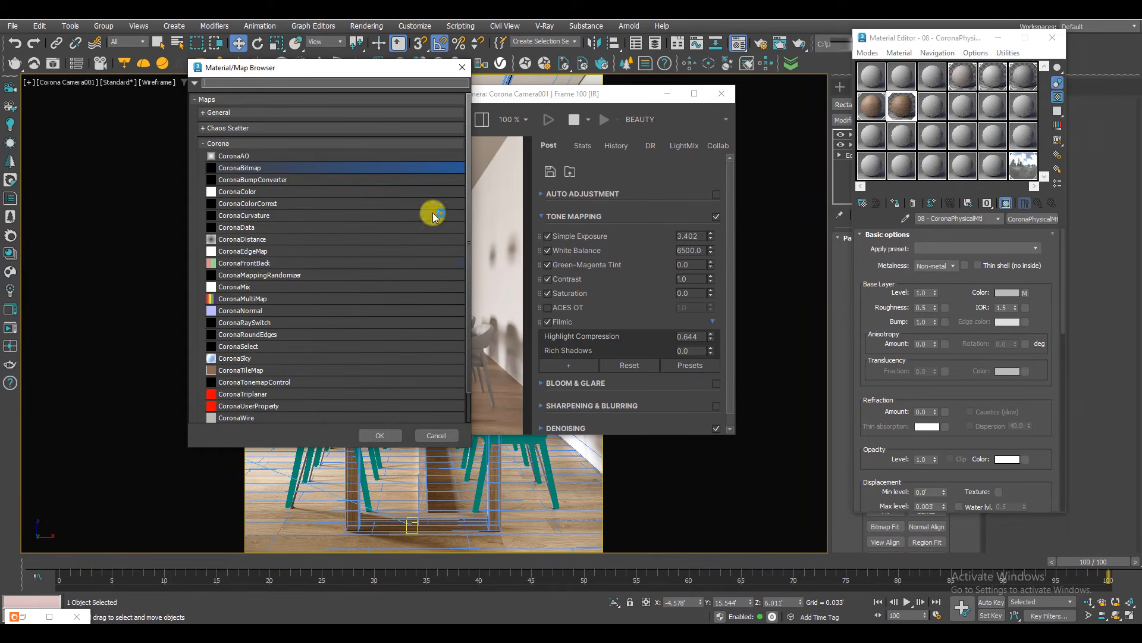
double_click(254, 310)
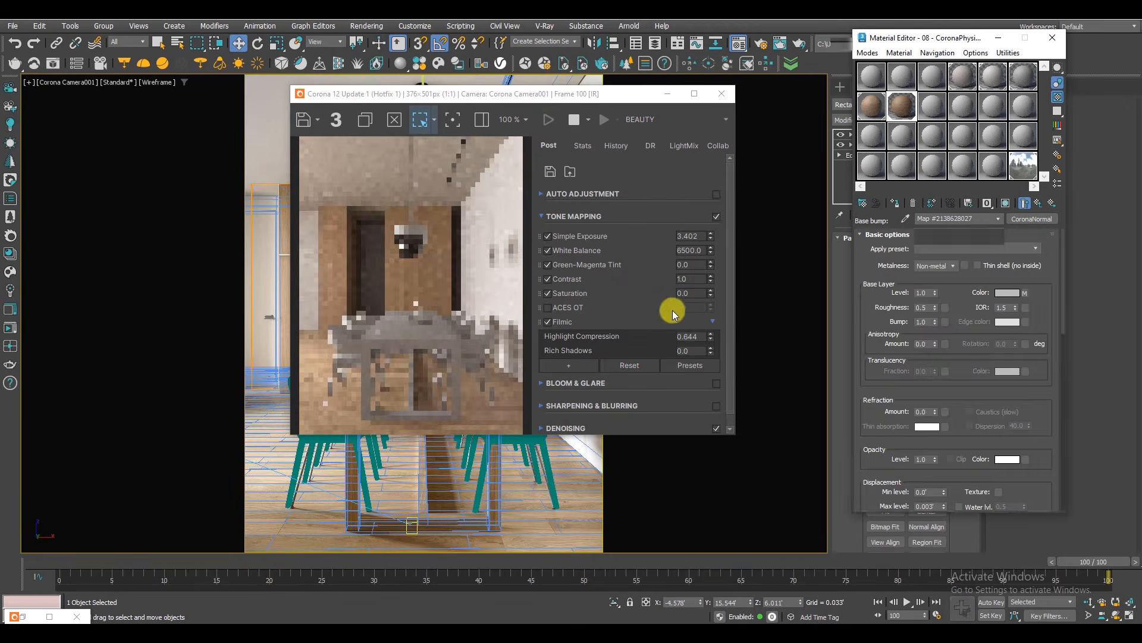
left_click(977, 264)
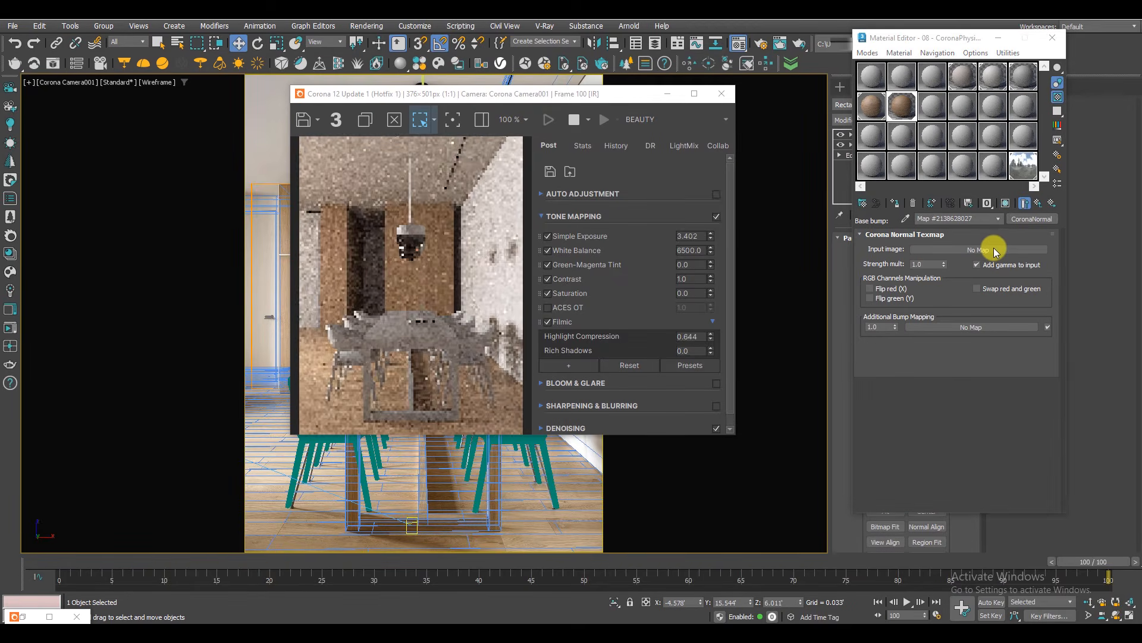
Load wood-136_oak-240x240cm_n as a CoronaBitmap for the normal map's input image and return to the normal map's settings.
left_click(978, 249)
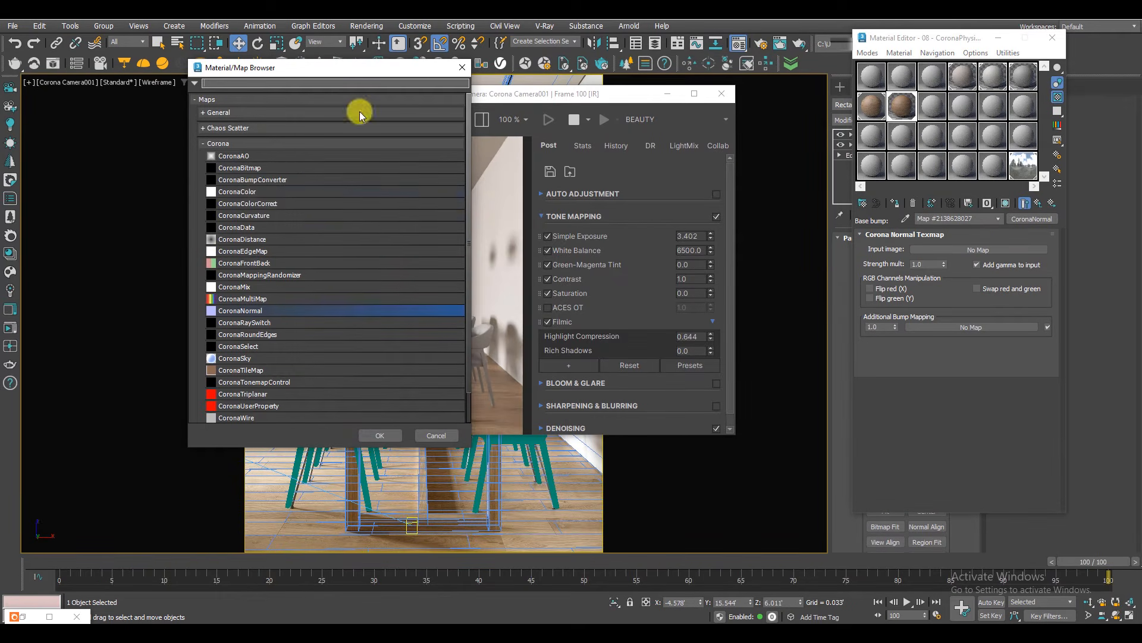
double_click(250, 168)
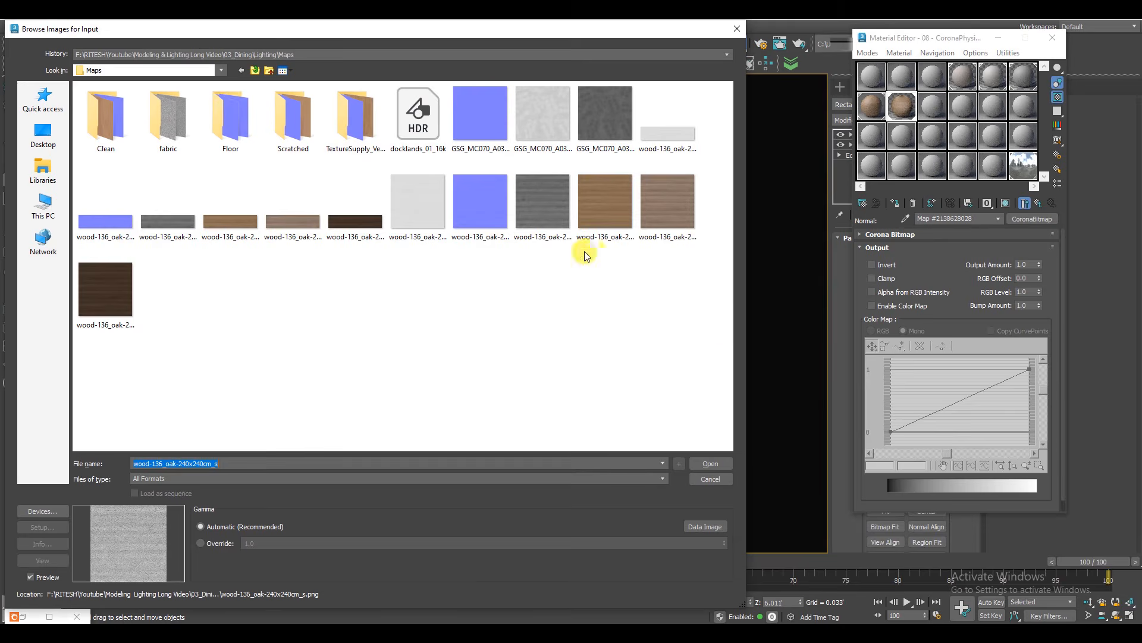
left_click(476, 208)
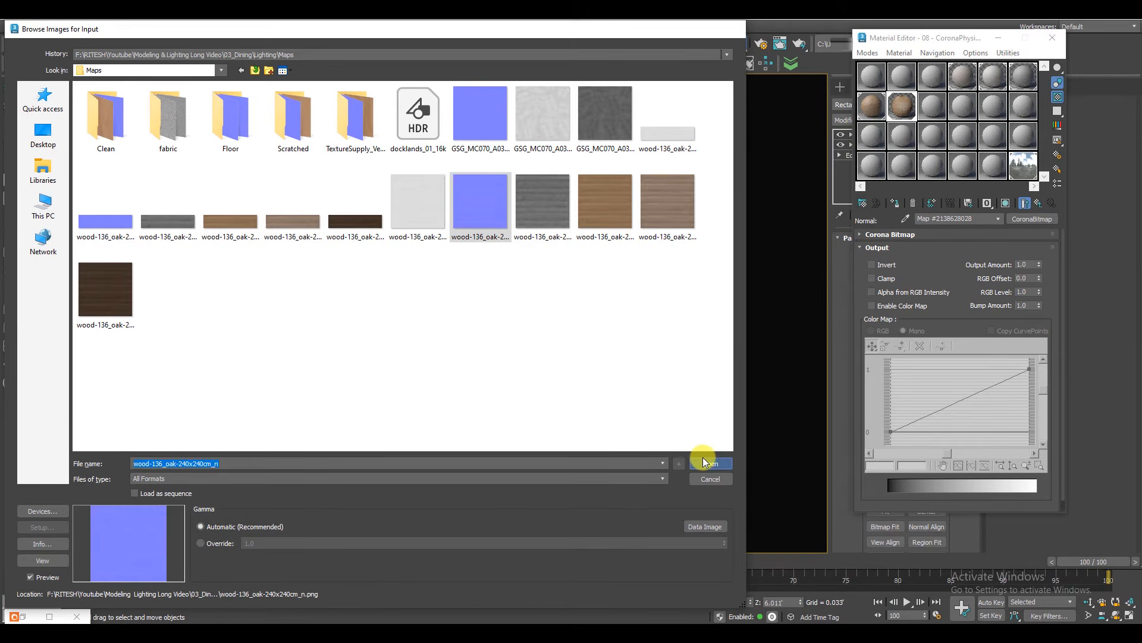
left_click(703, 460)
left_click(1038, 203)
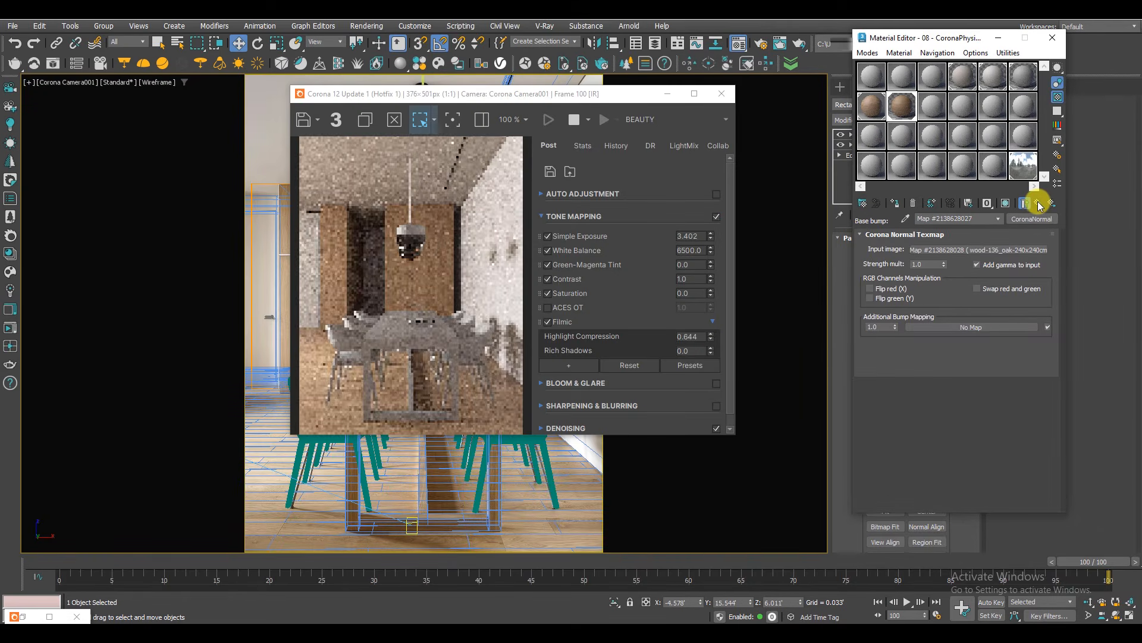
Load wood-136_oak-240x240cm_b as a CoronaBitmap for the normal map's additional bump mapping.
left_click(953, 329)
double_click(247, 169)
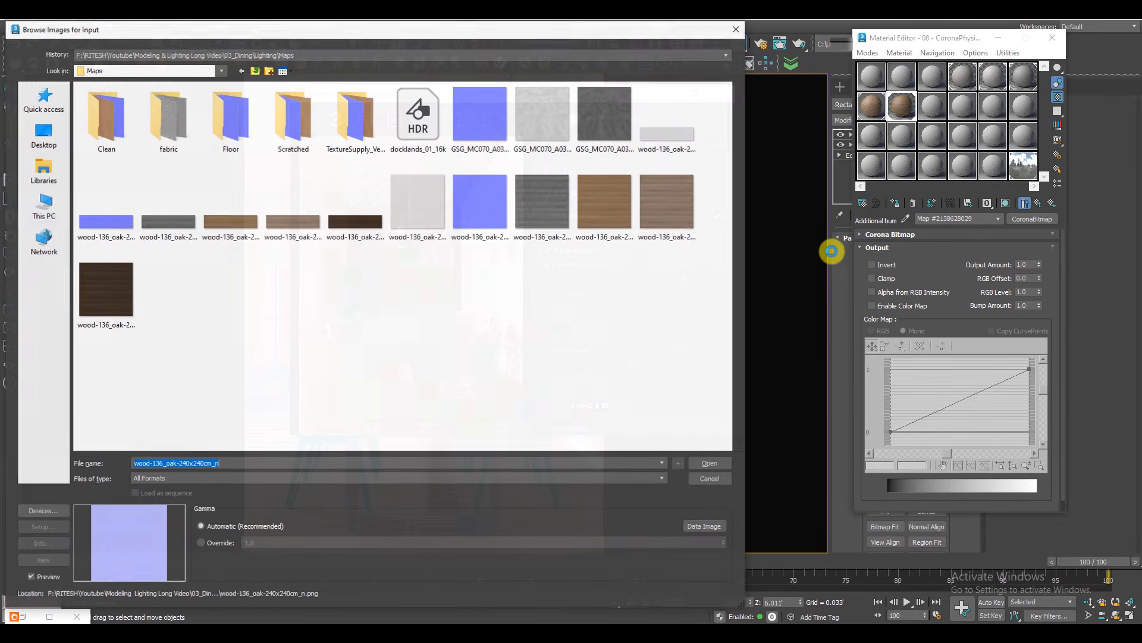
left_click(431, 195)
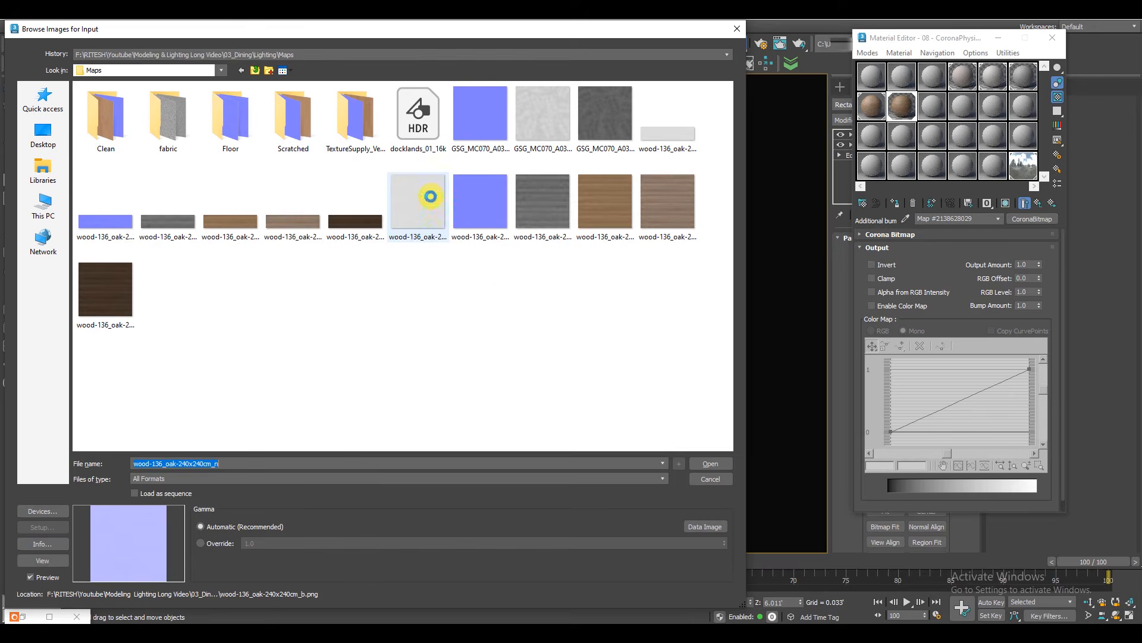
left_click(710, 463)
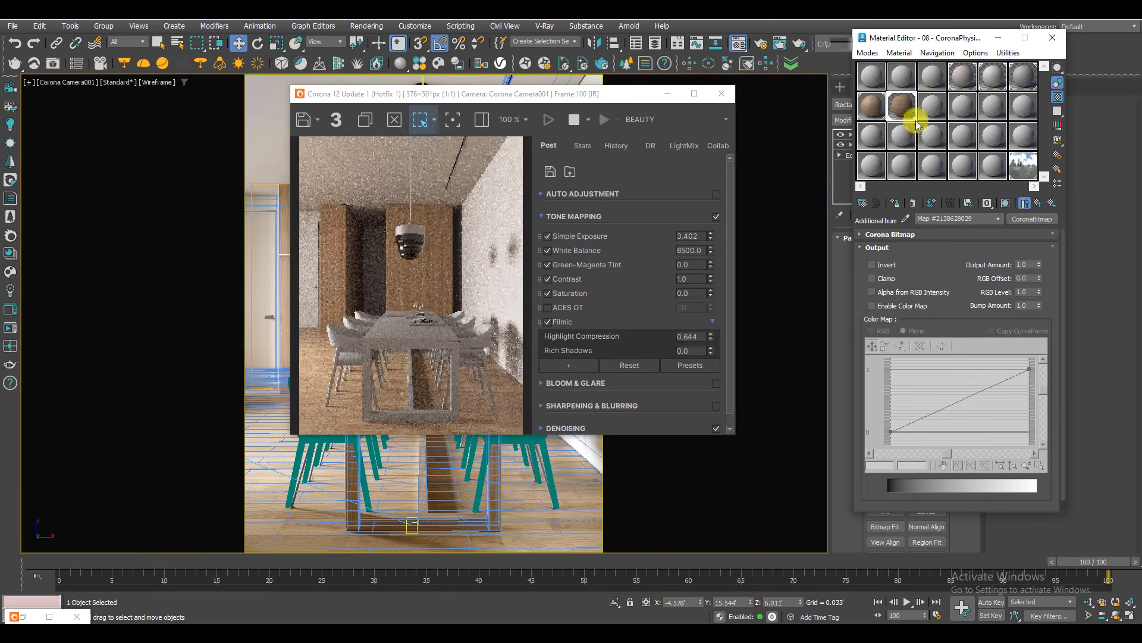
Return from the additional bump map through the normal map to the oak material's top-level settings.
left_click(1037, 204)
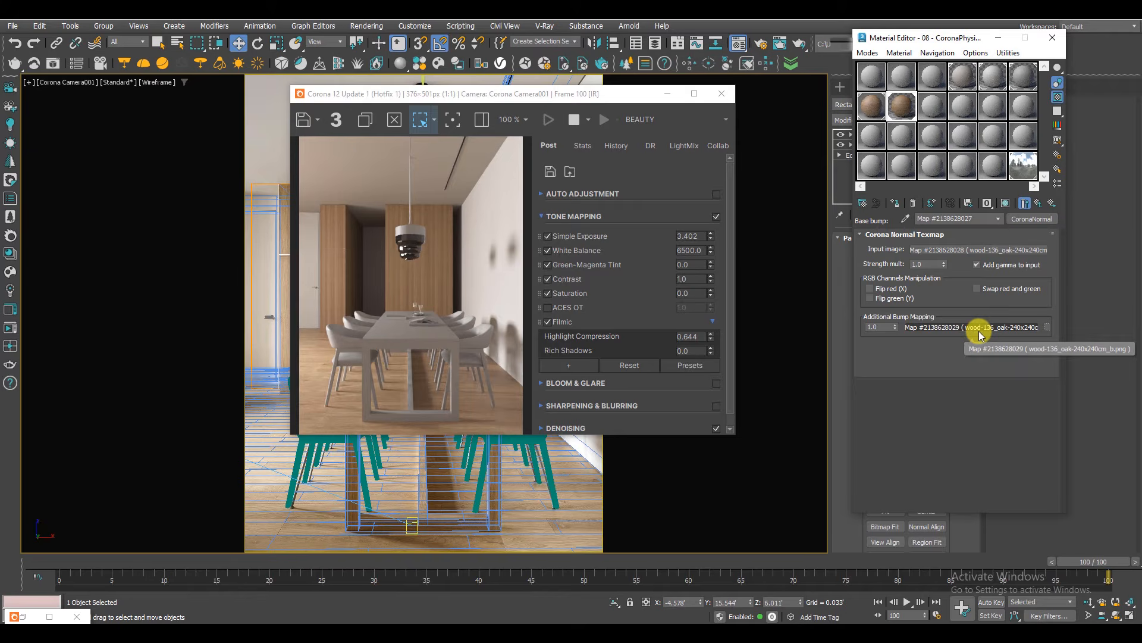
left_click(1039, 204)
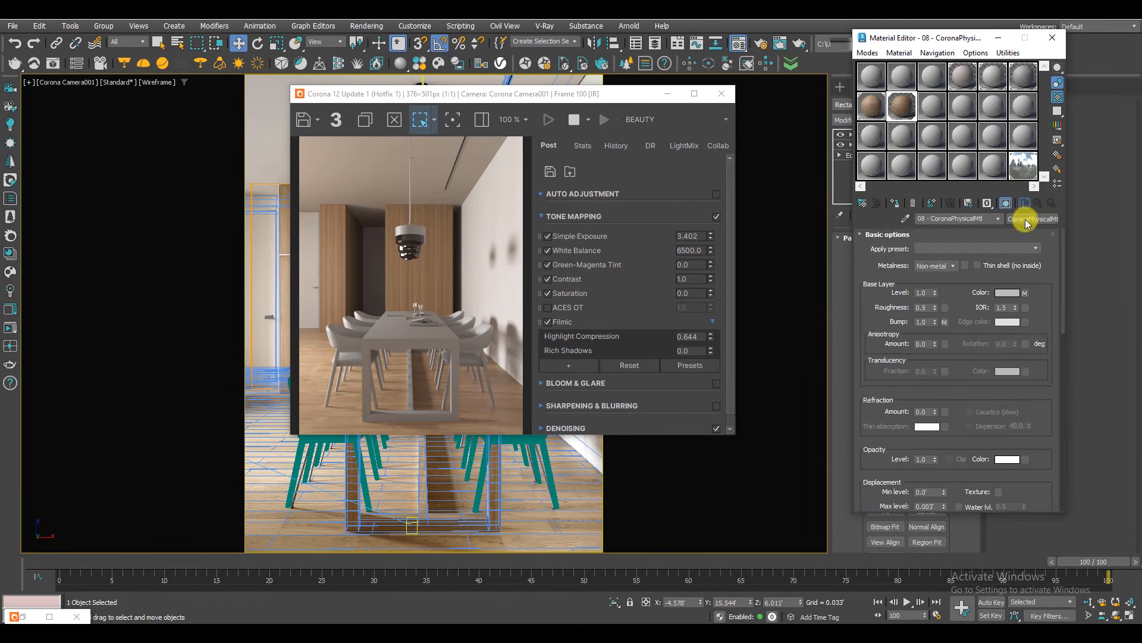
left_click_drag(868, 421, 939, 495)
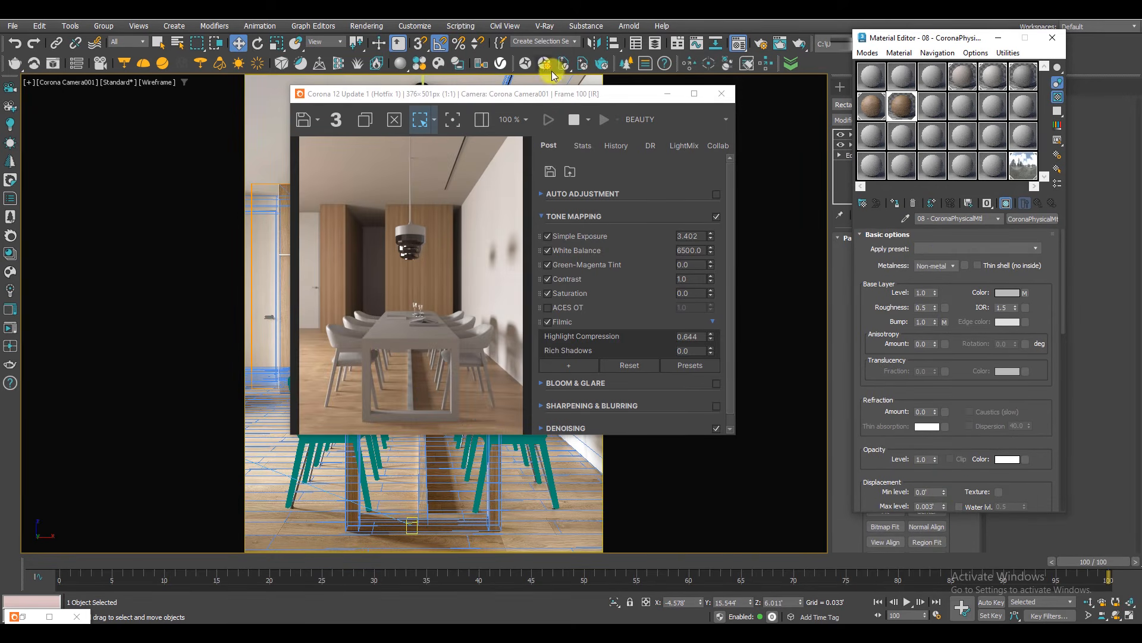
Close the render window, shade the camera view and assign the oak material to the dining table group.
left_click(722, 93)
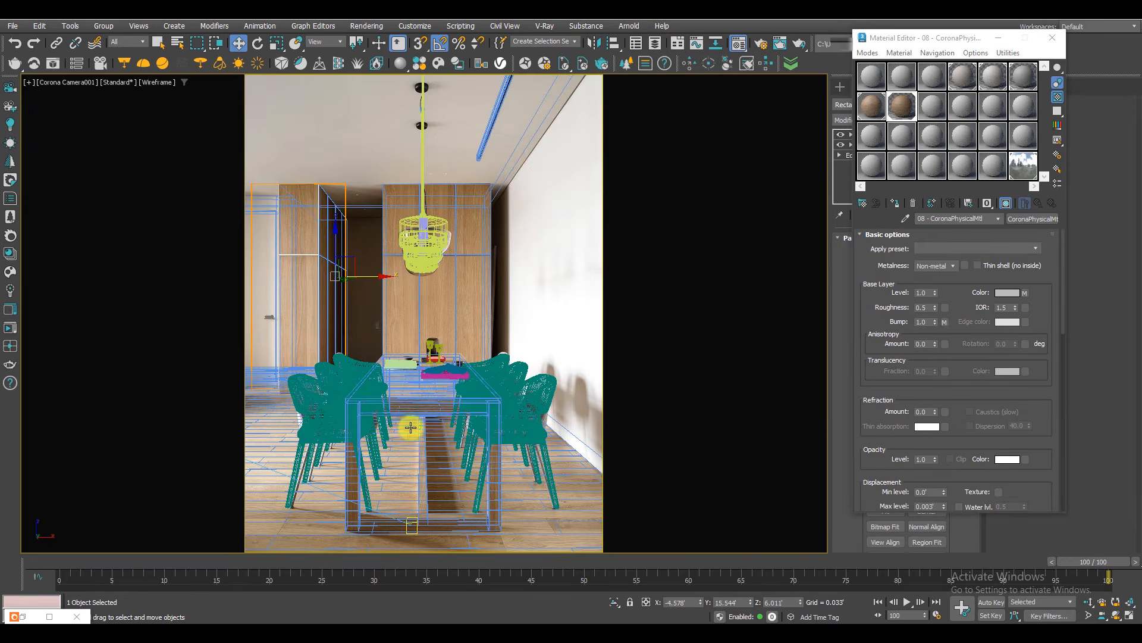
key("F3")
left_click(424, 391)
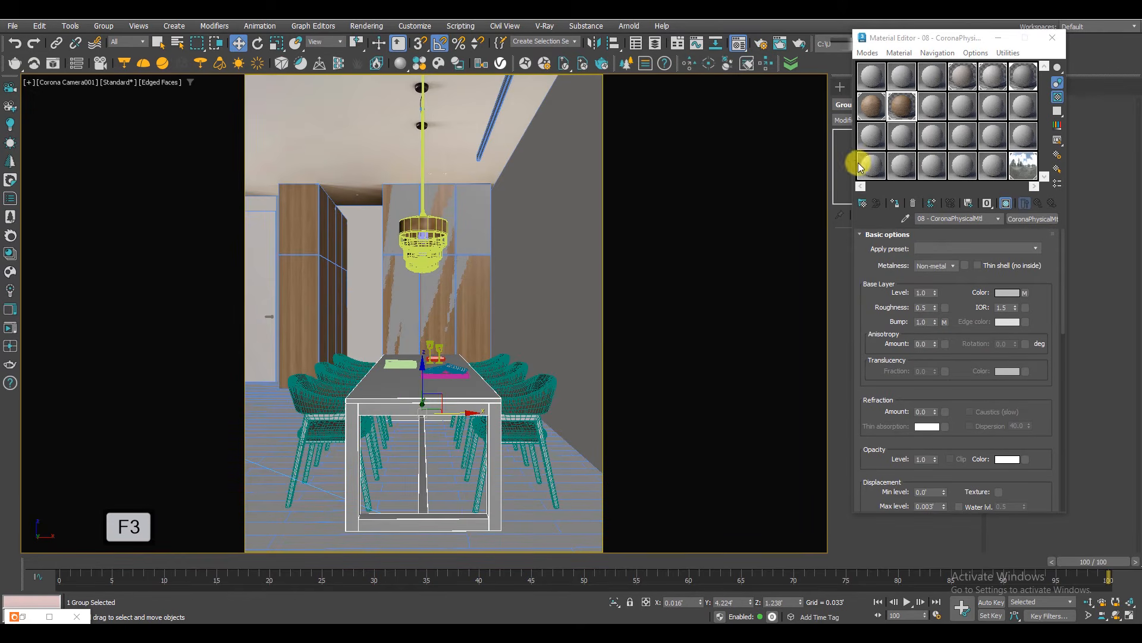
left_click(892, 202)
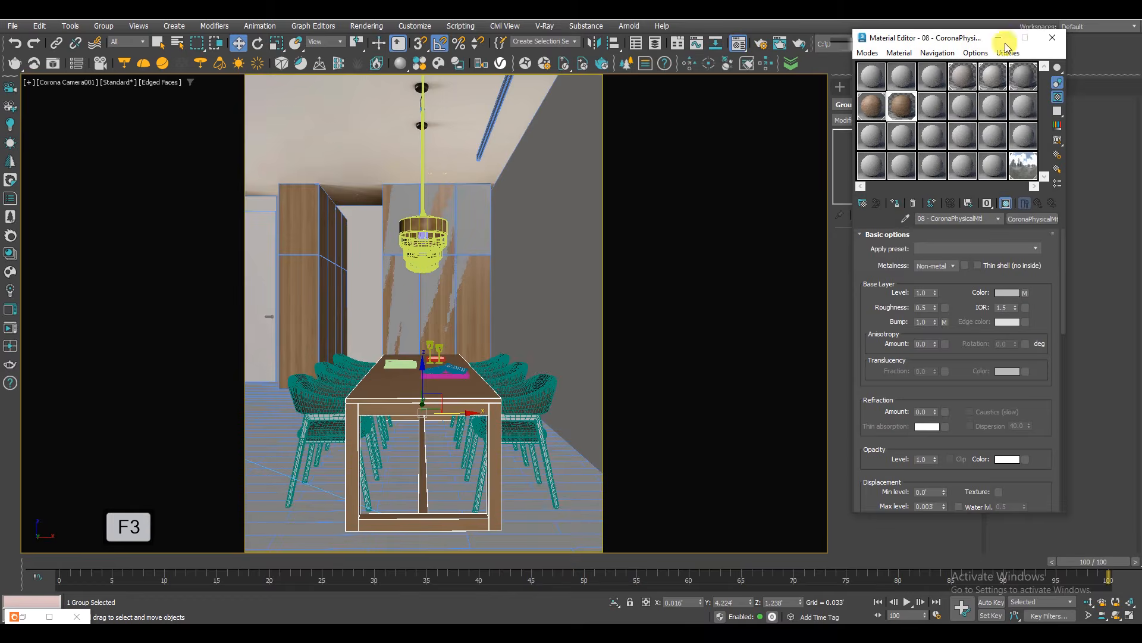
Isolate the dining table and frame it in a maximized perspective view with the Material Editor closed.
key("alt+w")
key("alt+q")
key("alt+w")
key("alt+w")
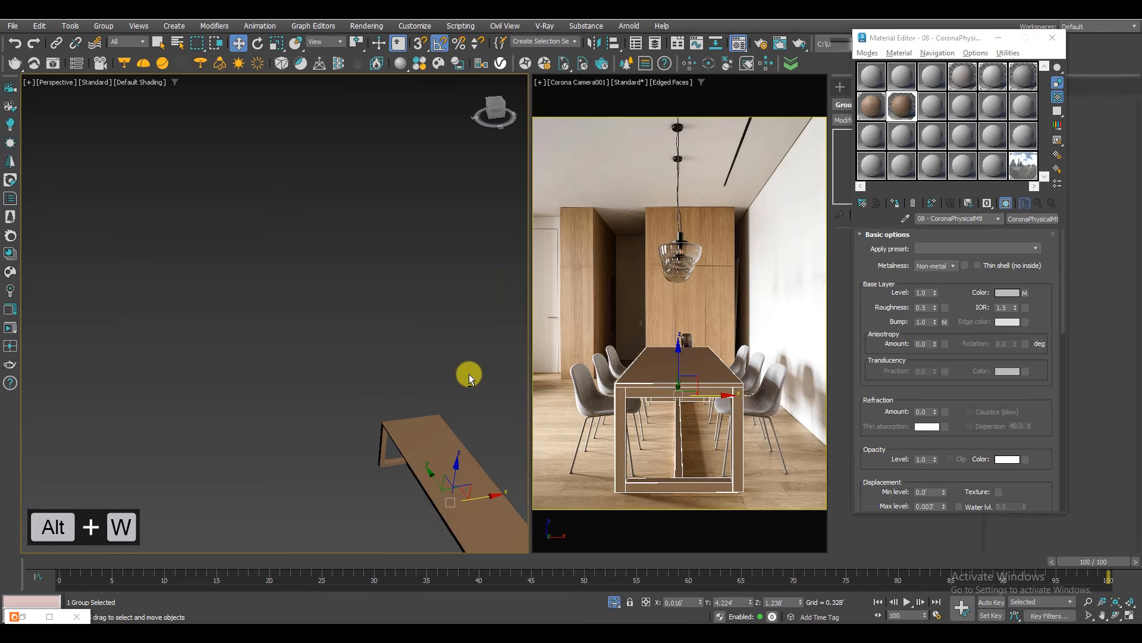
key("z")
key("alt+w")
left_click(1053, 37)
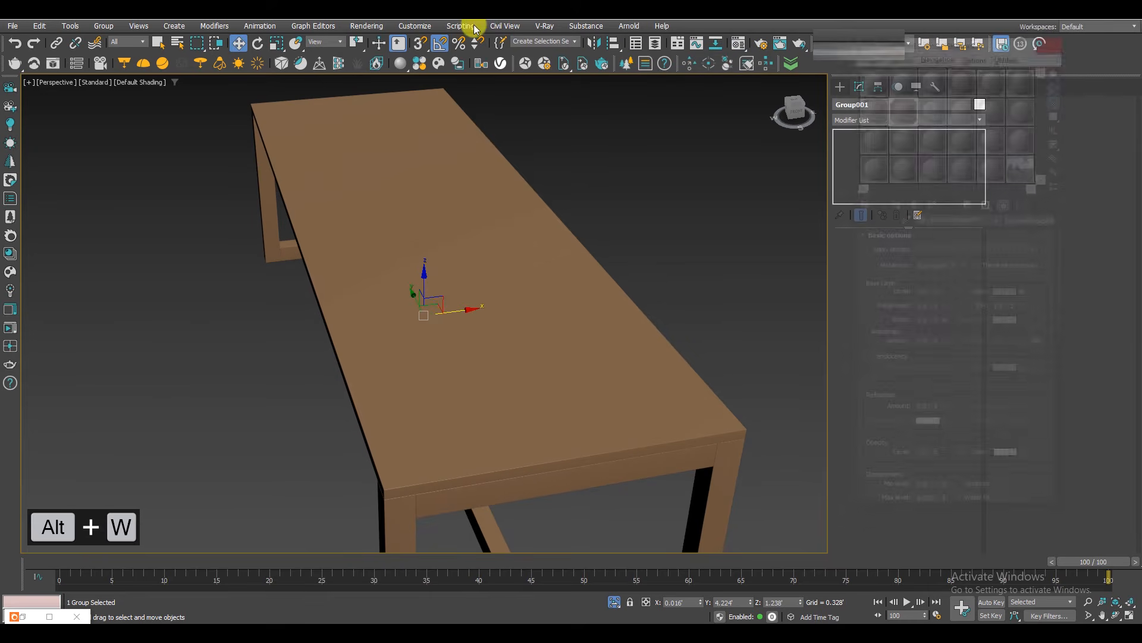
Open the table group and give the tabletop a UVW Map with Box mapping, aligned to X and fitted.
left_click(102, 26)
left_click(133, 84)
left_click(536, 295)
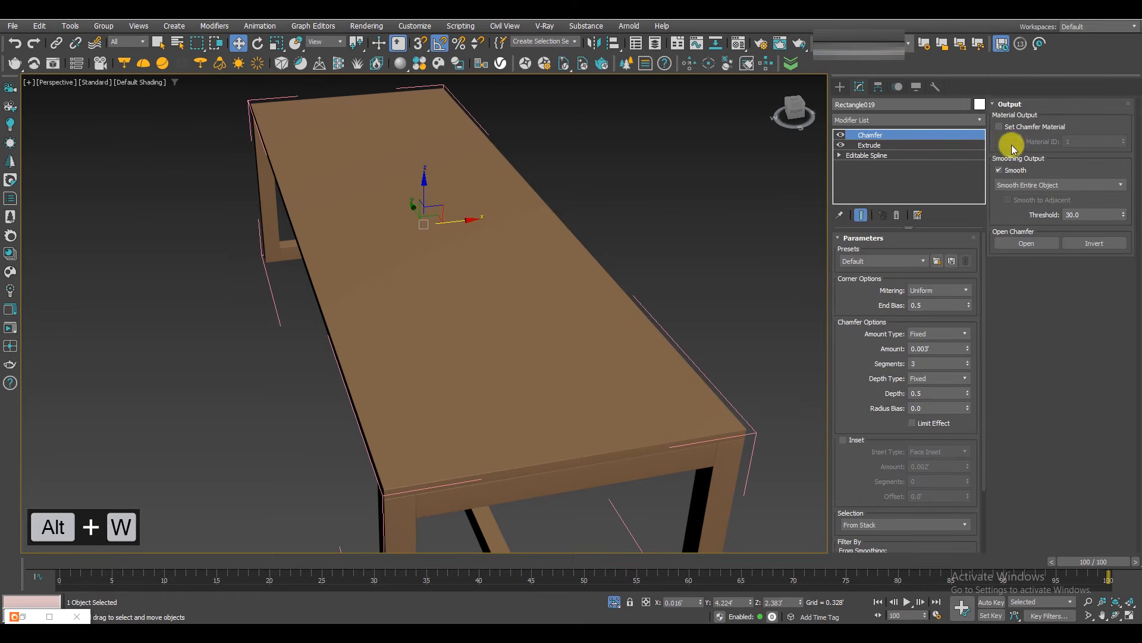
left_click(849, 120)
type("u")
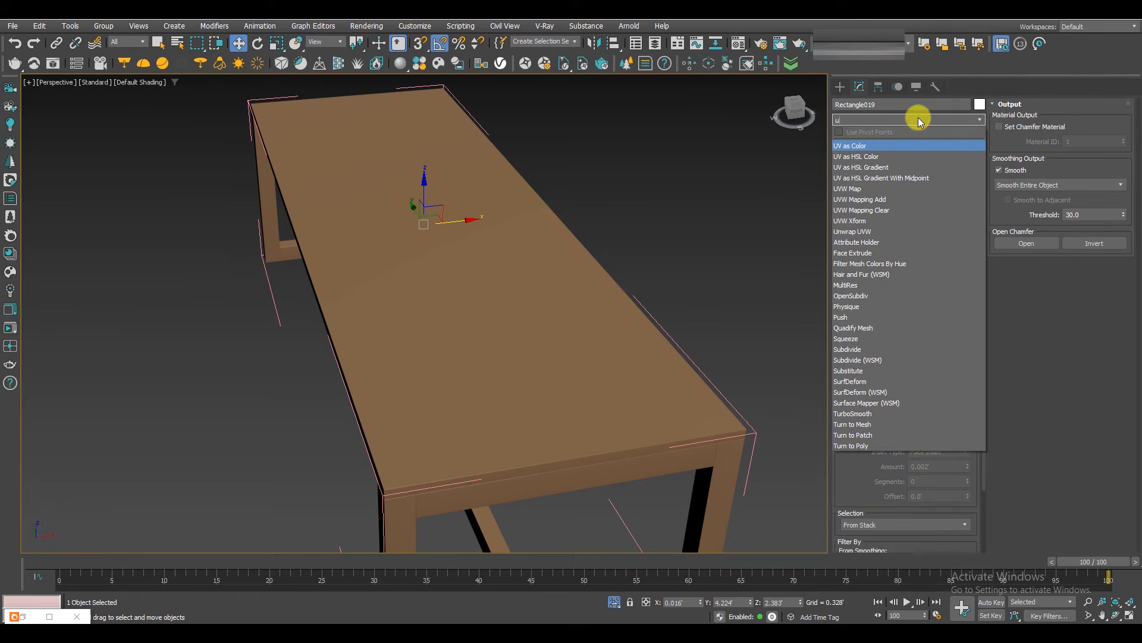
left_click(853, 189)
left_click(892, 307)
left_click(885, 512)
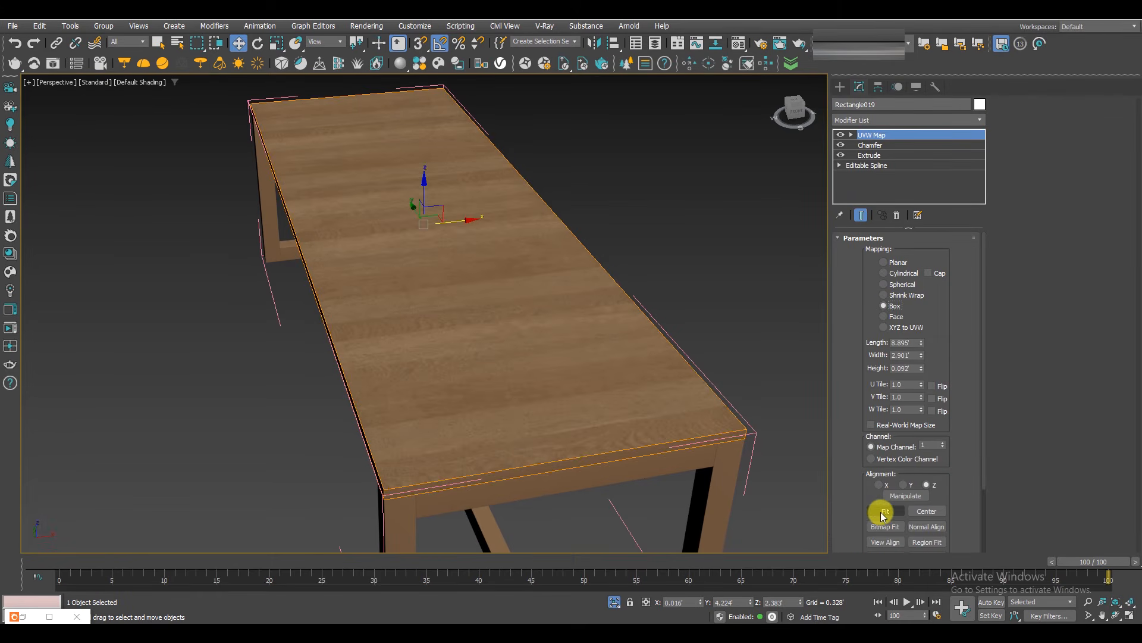
scroll(546, 438, "up", 5)
left_click(879, 485)
left_click(884, 511)
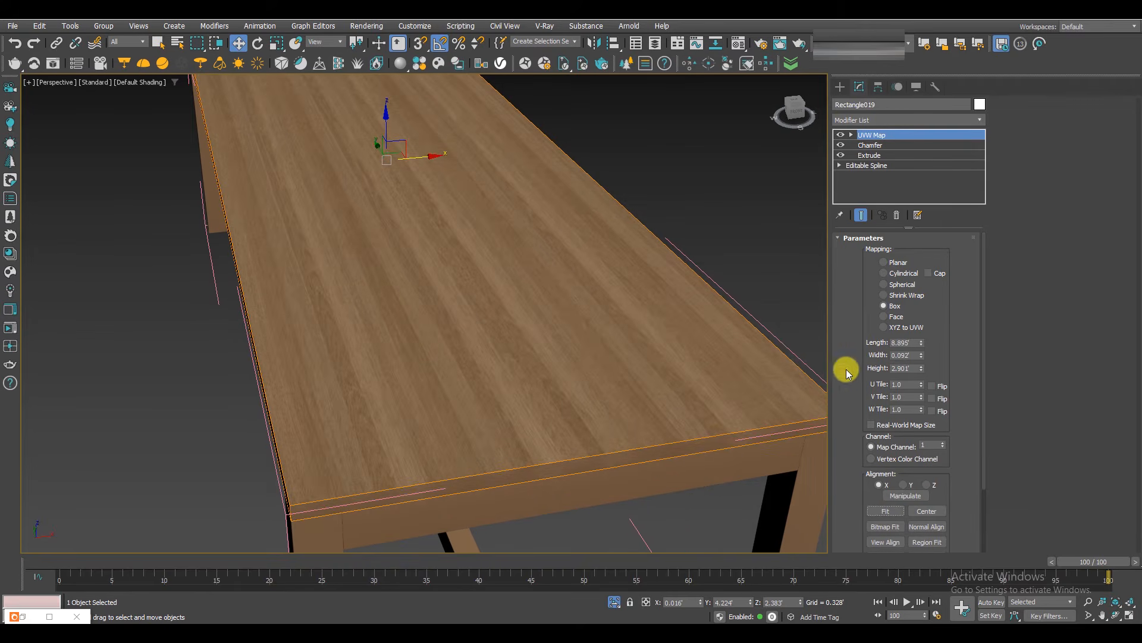
Enlarge the tabletop's mapping to a width of about 1.114' and a height of about 7.455'.
left_click_drag(922, 356, 754, 314)
left_click_drag(922, 343, 923, 298)
key("ctrl+z")
left_click_drag(921, 369, 954, 274)
middle_click_drag(498, 393, 512, 360, "alt")
scroll(627, 216, "up", 8)
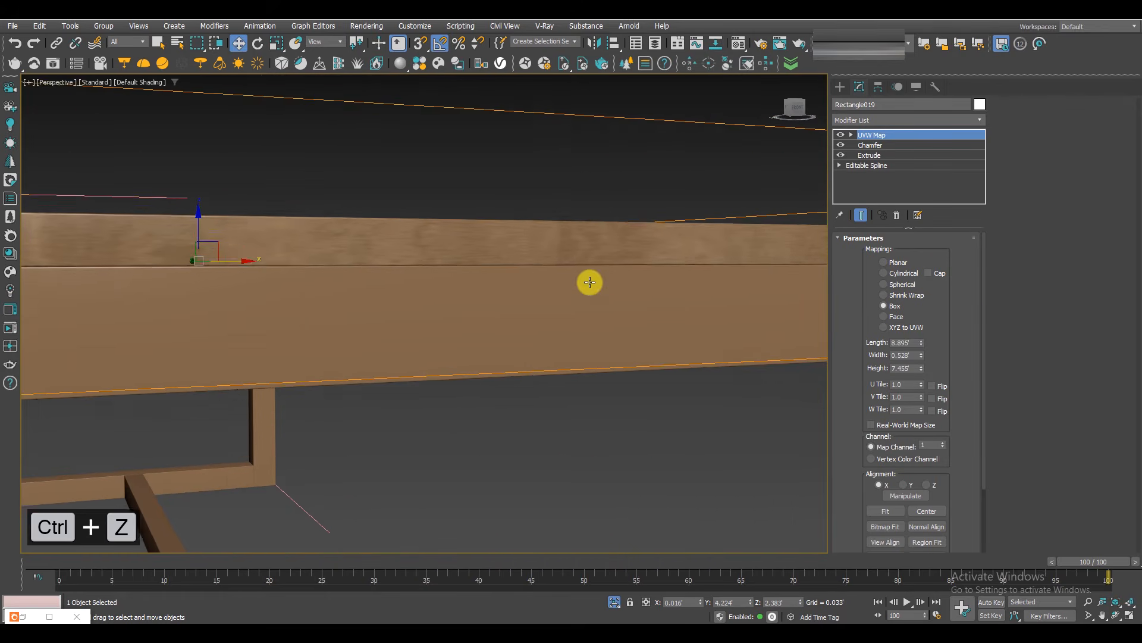
left_click_drag(922, 368, 922, 309)
key("ctrl+z")
left_click_drag(922, 355, 895, 288)
scroll(520, 347, "down", 3)
middle_click_drag(520, 347, 554, 357, "alt")
scroll(525, 355, "down", 2)
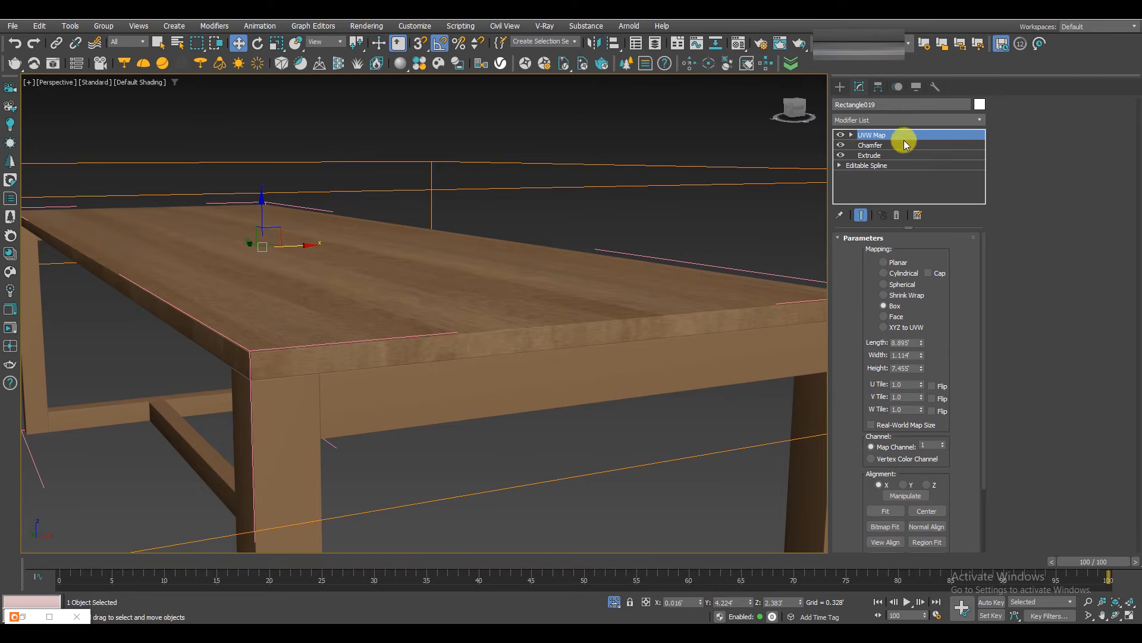
Add a UVW Map with Box mapping to the rail under the tabletop's end, aligned to X and fitted.
left_click(661, 361)
left_click(933, 121)
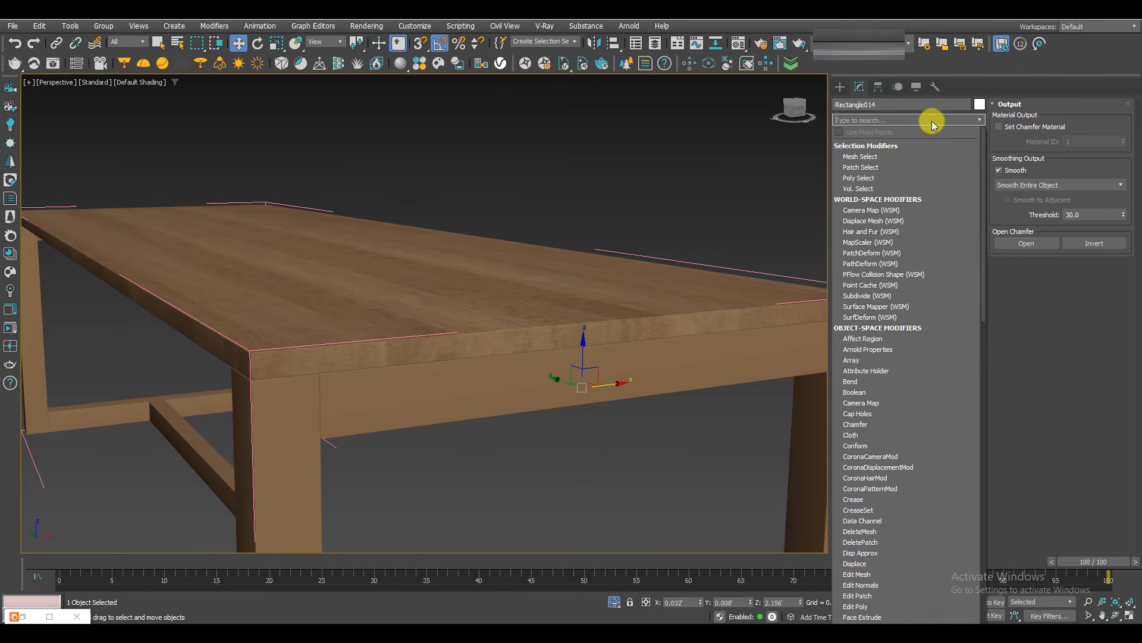
type("u")
left_click(864, 189)
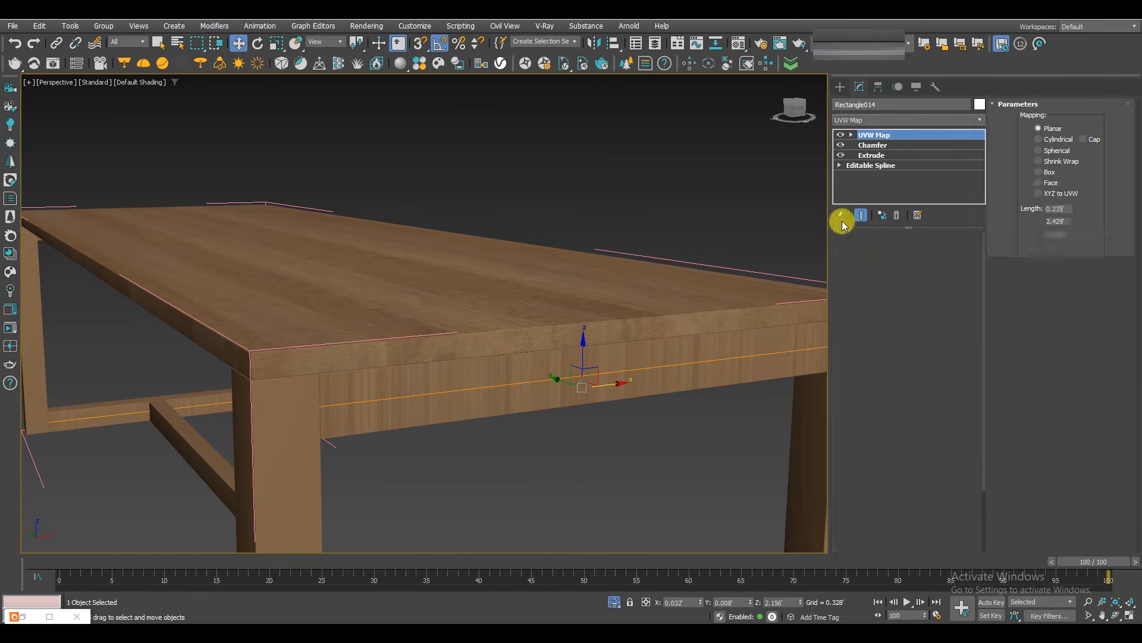
left_click(884, 305)
left_click(880, 485)
left_click(884, 511)
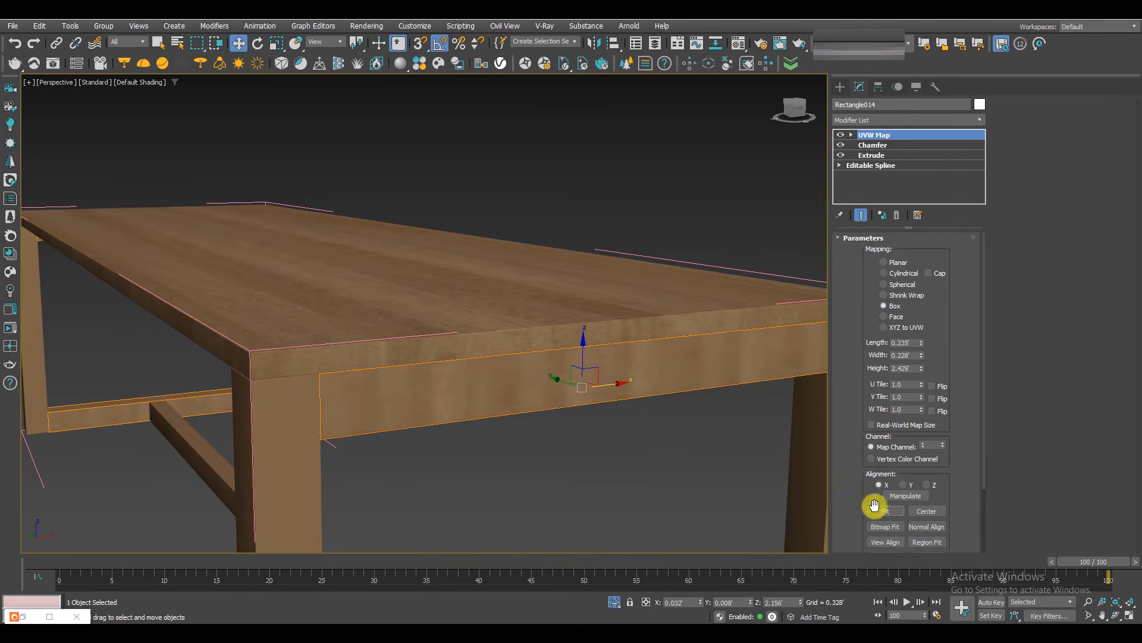
Try enlarging the end rail's mapping, with a width of about 0.583' and a length of about 0.714'.
middle_click_drag(548, 387, 536, 376)
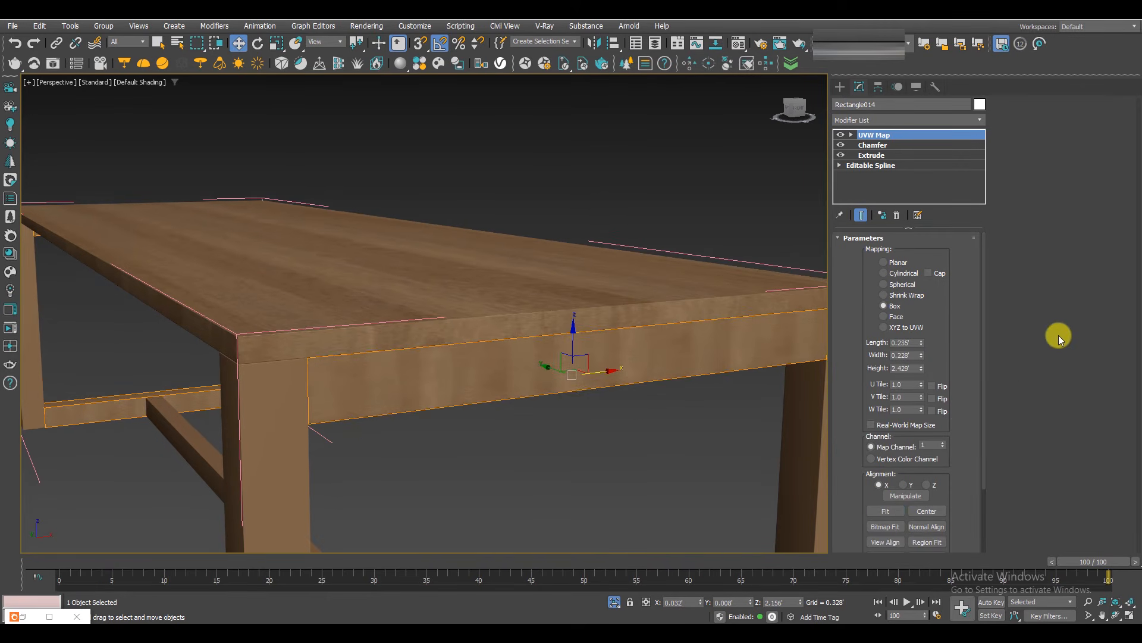
left_click_drag(921, 354, 938, 217)
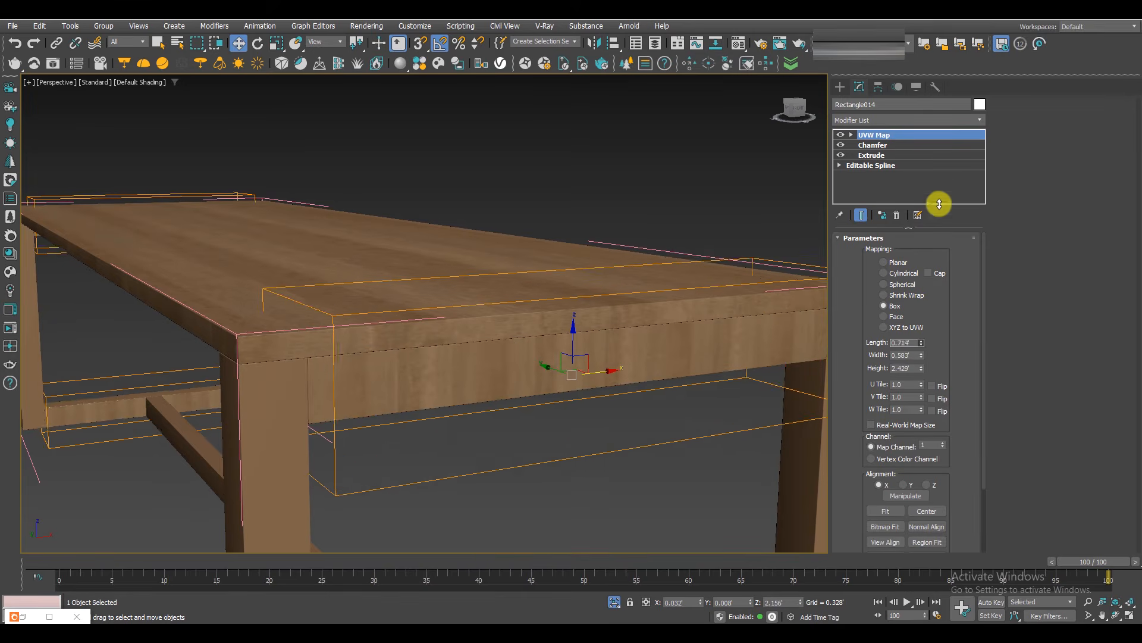
key("ctrl+z")
left_click_drag(921, 368, 927, 206)
key("ctrl+z")
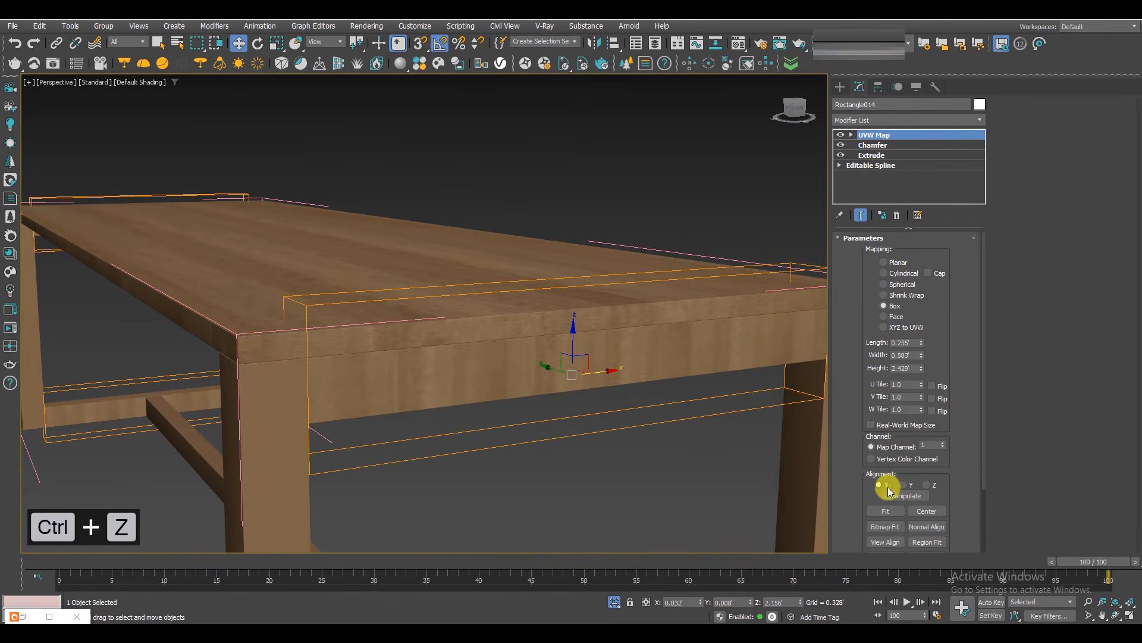
Align the end rail's mapping to Z, refit it and set its height to 1.0'.
left_click(927, 485)
left_click(886, 509)
left_click_drag(921, 372, 808, 591)
key("ctrl+z")
double_click(909, 370)
type("1")
key("Return")
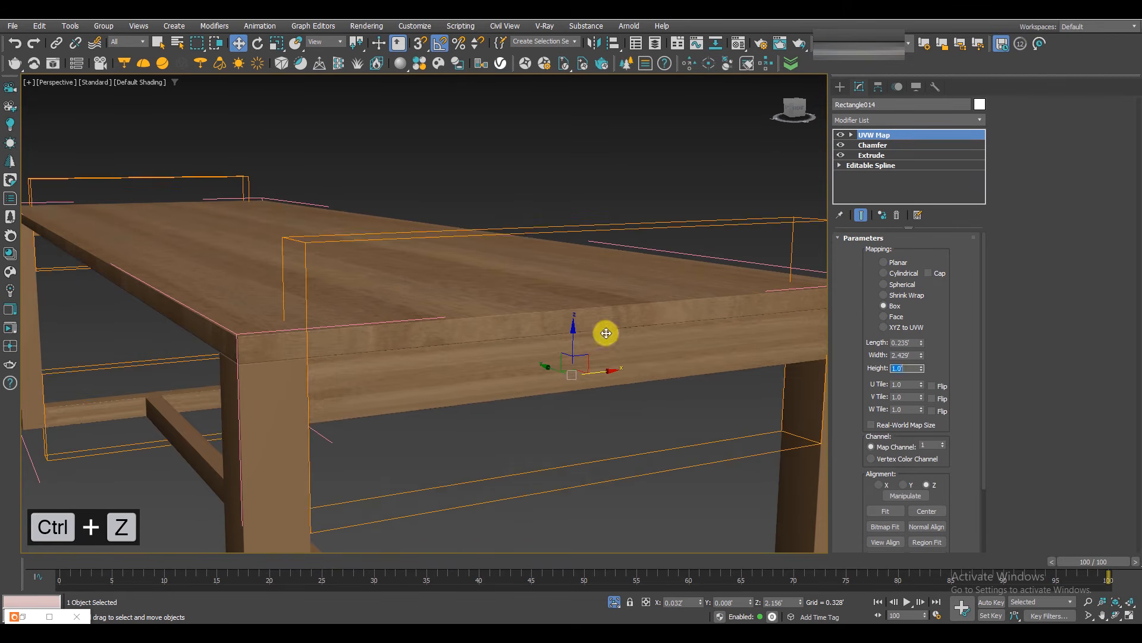
Add a UVW Map with Box mapping to the table legs, aligned to X and fitted for vertical grain.
middle_click_drag(604, 333, 477, 316, "alt")
scroll(566, 375, "down", 3)
middle_click_drag(566, 375, 500, 336)
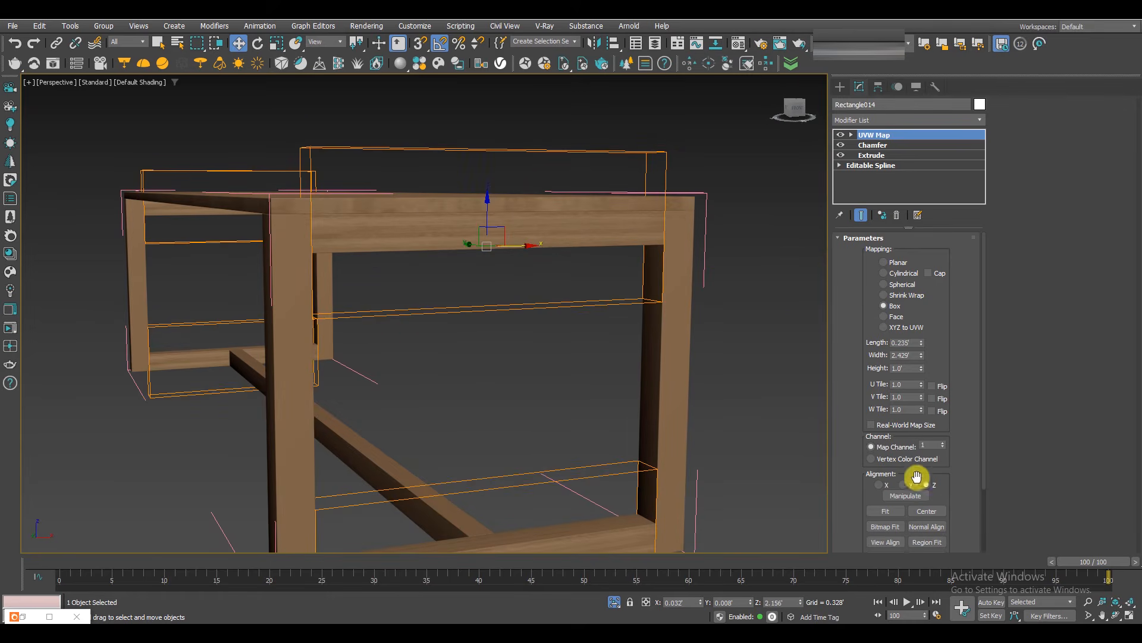
left_click(662, 345)
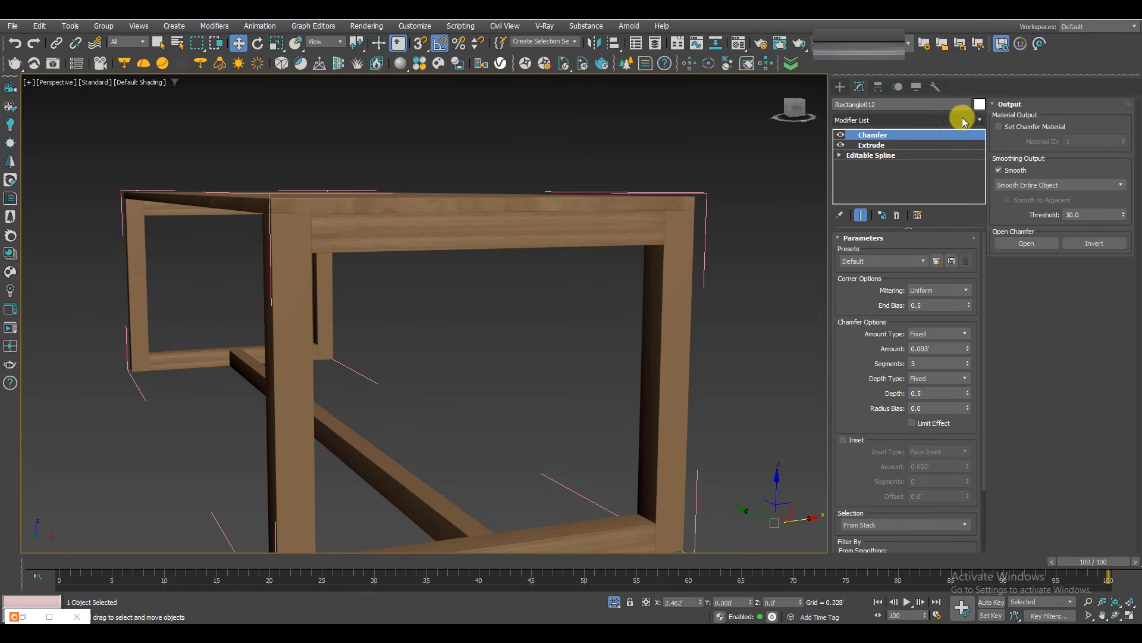
left_click(888, 120)
type("u")
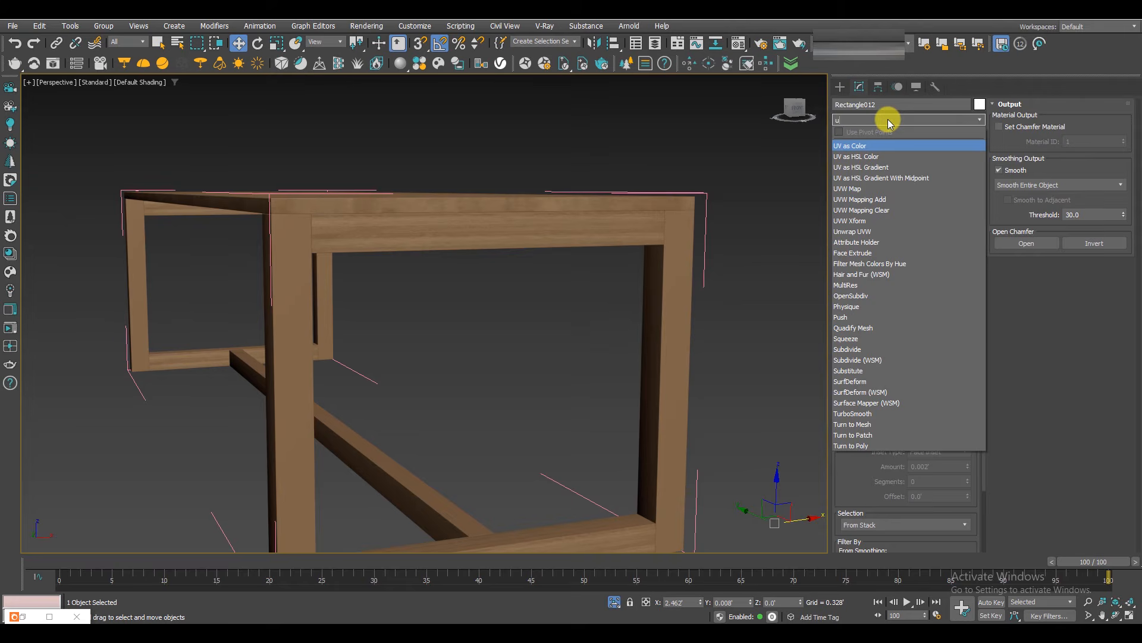
left_click(851, 188)
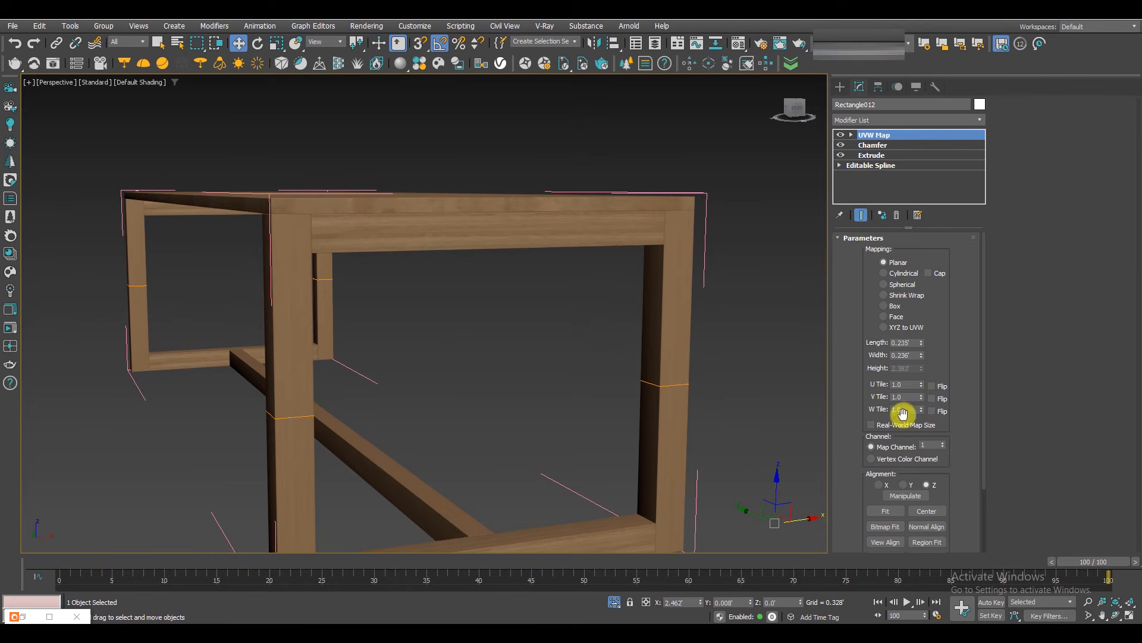
left_click(887, 306)
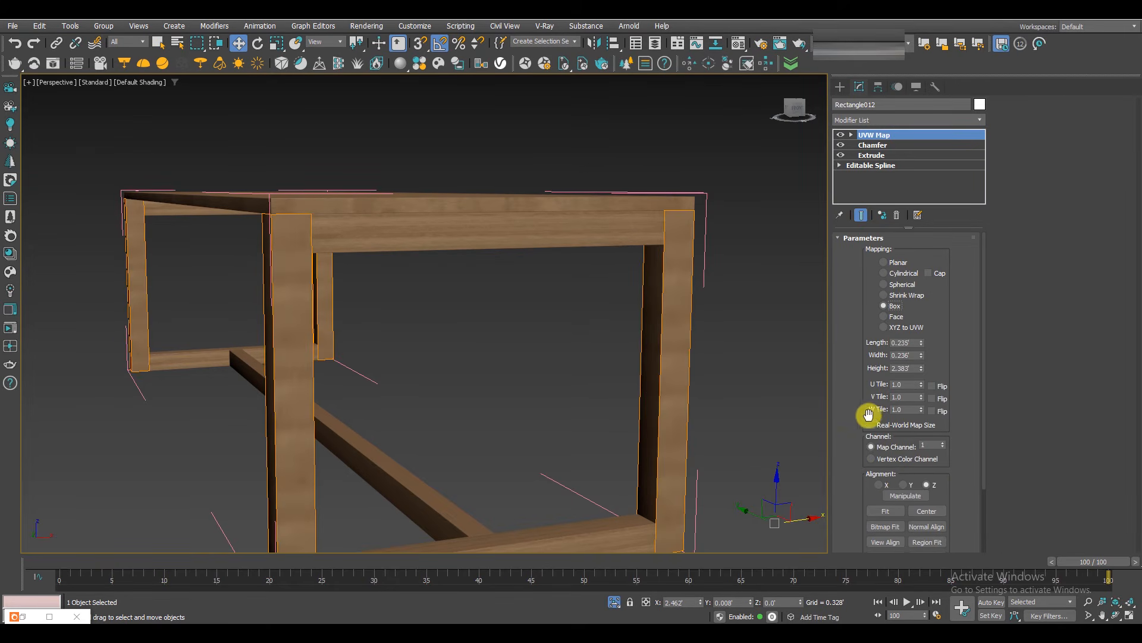
left_click(880, 485)
left_click(880, 511)
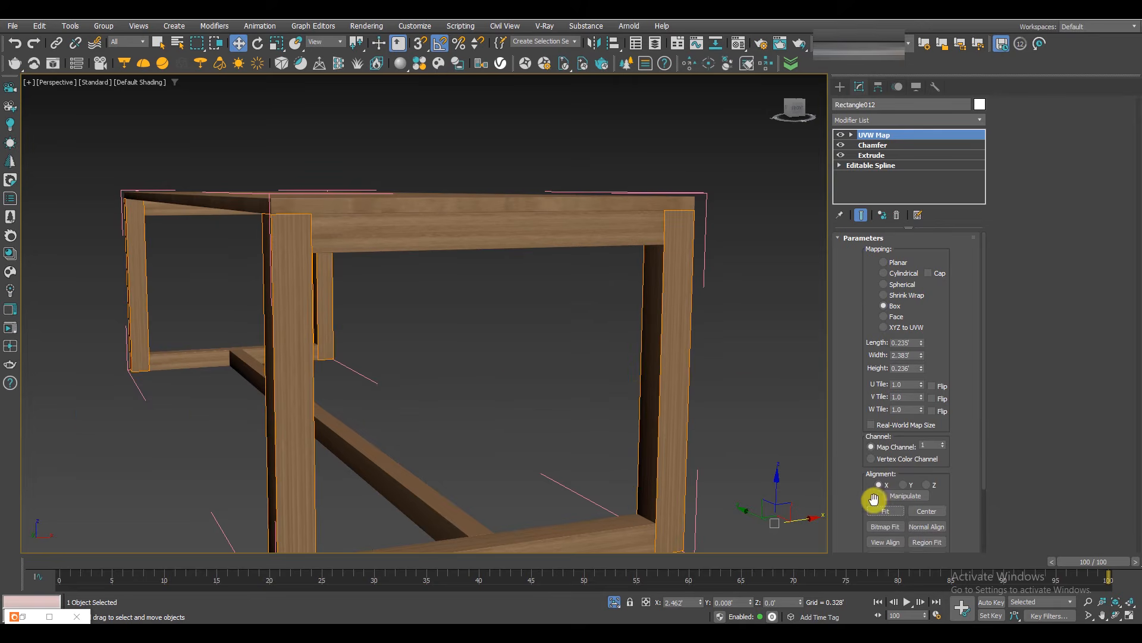
Undo a trial change of the leg mapping's width and enlarge its height instead.
middle_click_drag(693, 376, 665, 379, "alt")
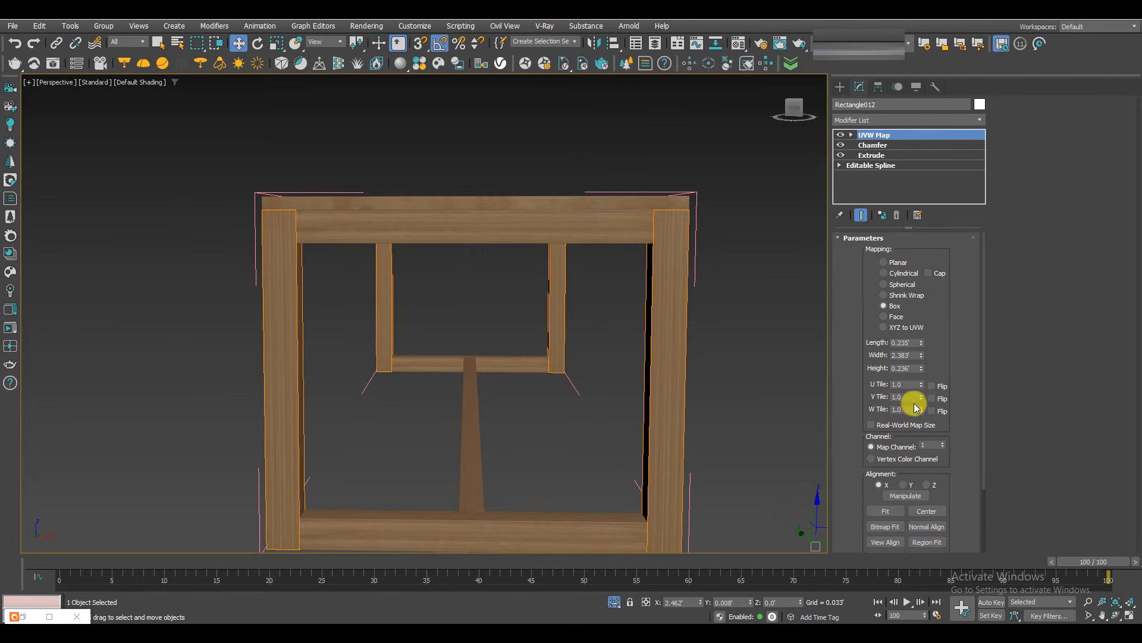
left_click_drag(924, 359, 928, 326)
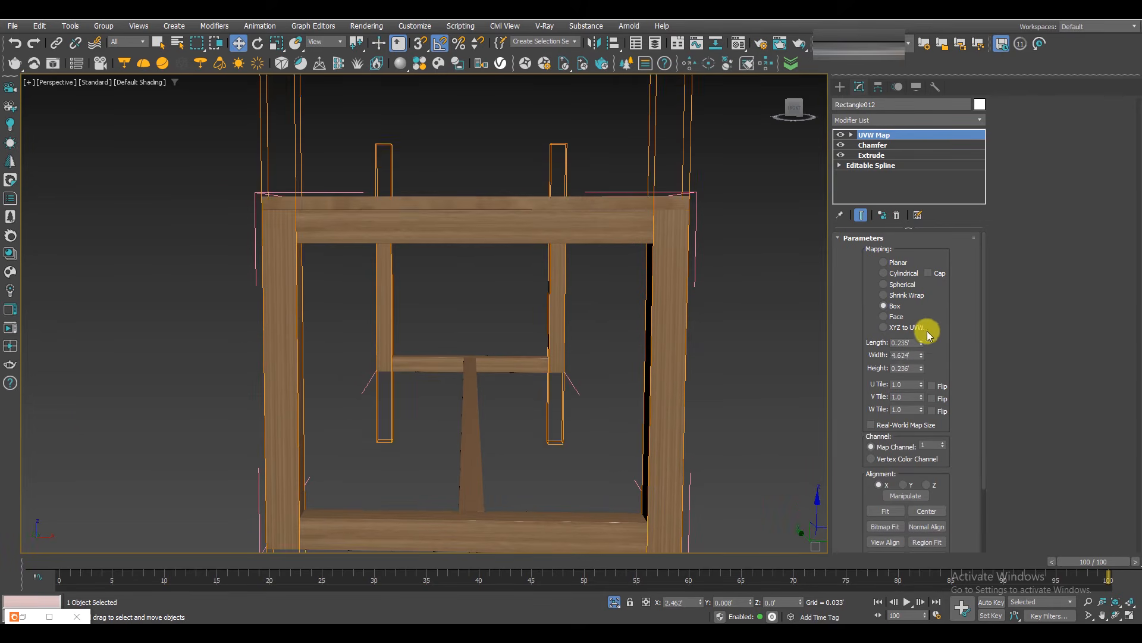
key("ctrl+z")
left_click_drag(922, 369, 911, 95)
middle_click_drag(447, 338, 464, 308, "alt")
Add a UVW Map with Box mapping to the long stretcher beam between the table frames and fit it.
left_click(522, 498)
key("z")
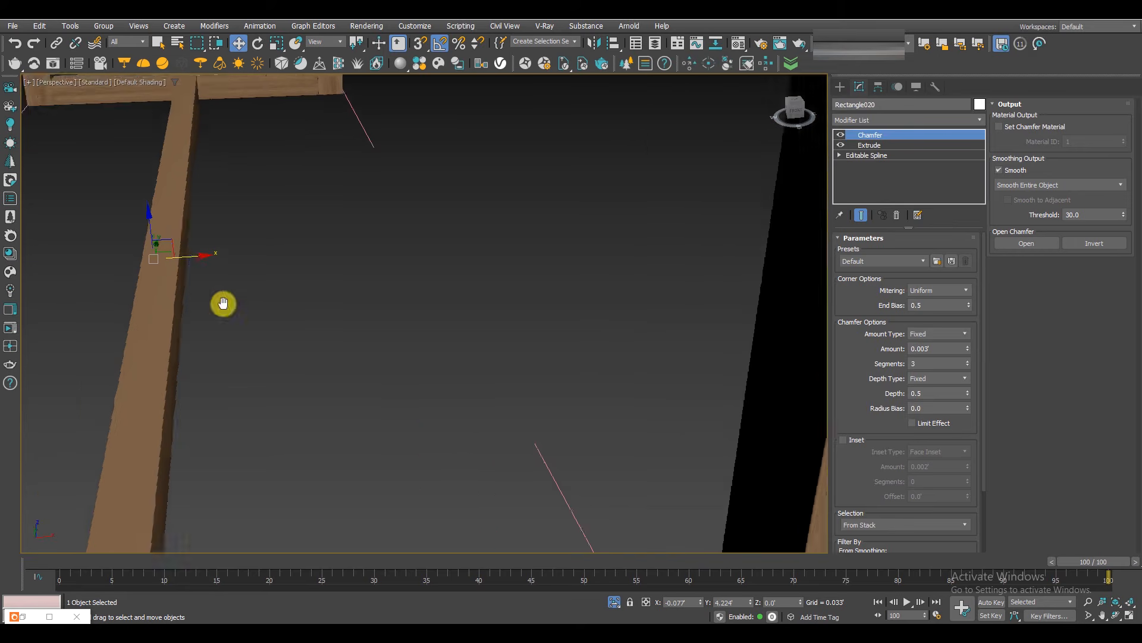
left_click(890, 119)
type("u")
left_click(856, 188)
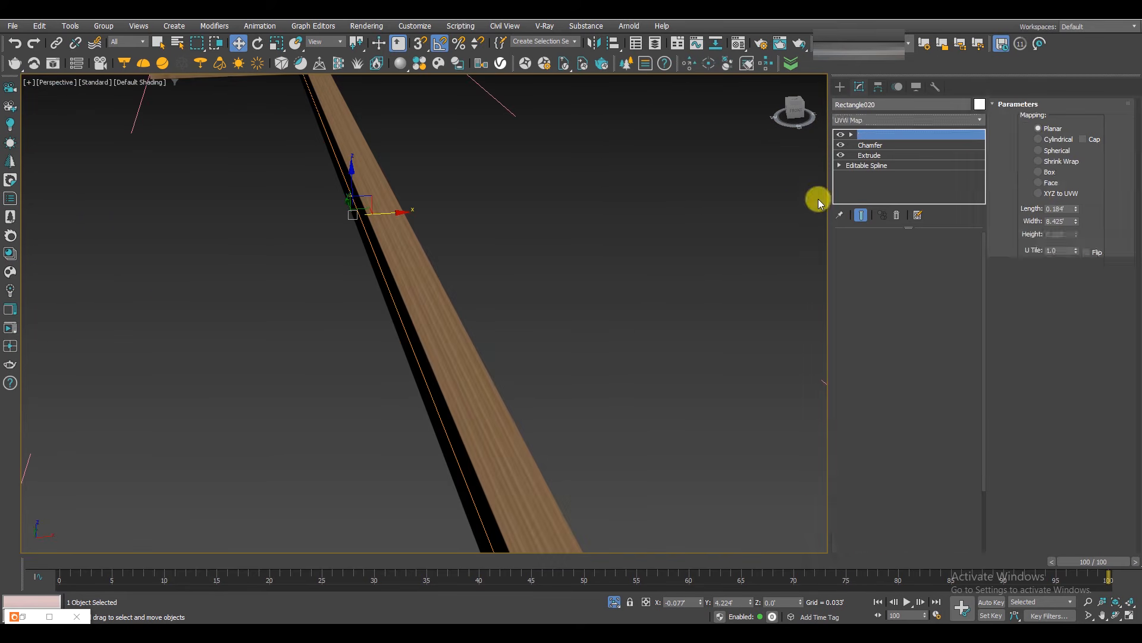
left_click(892, 307)
left_click(886, 511)
Resize the stretcher beam's mapping to a length of about 2.012' and a width of about 3.96'.
left_click_drag(921, 369, 938, 217)
key("ctrl+z")
key("ctrl+z")
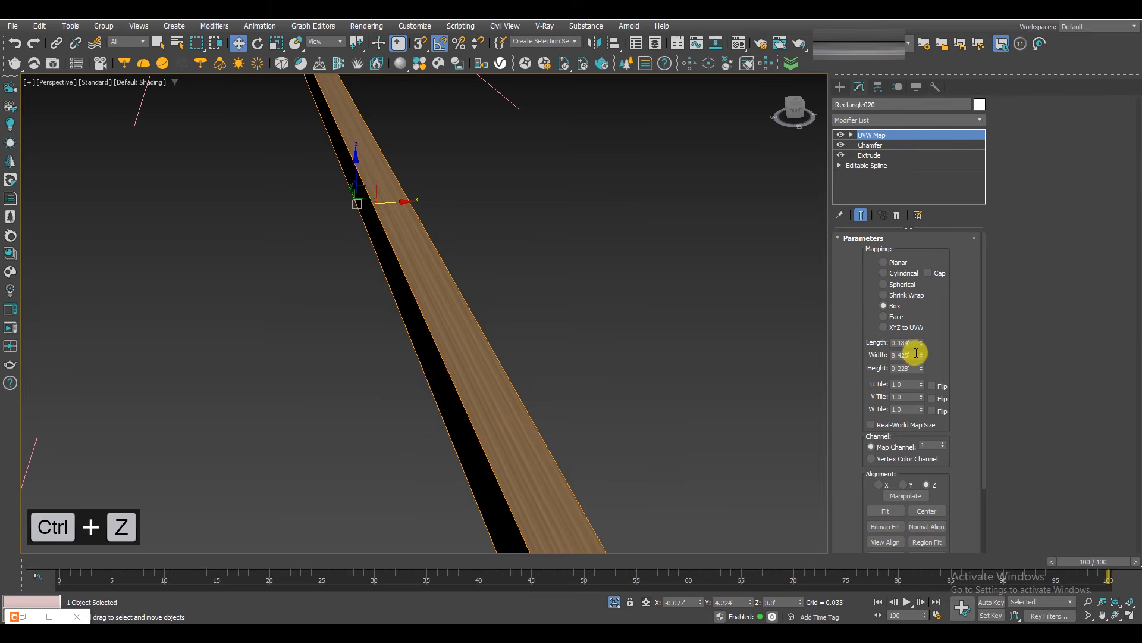
left_click_drag(921, 356, 946, 385)
scroll(512, 411, "down", 5)
middle_click_drag(511, 416, 577, 371, "alt")
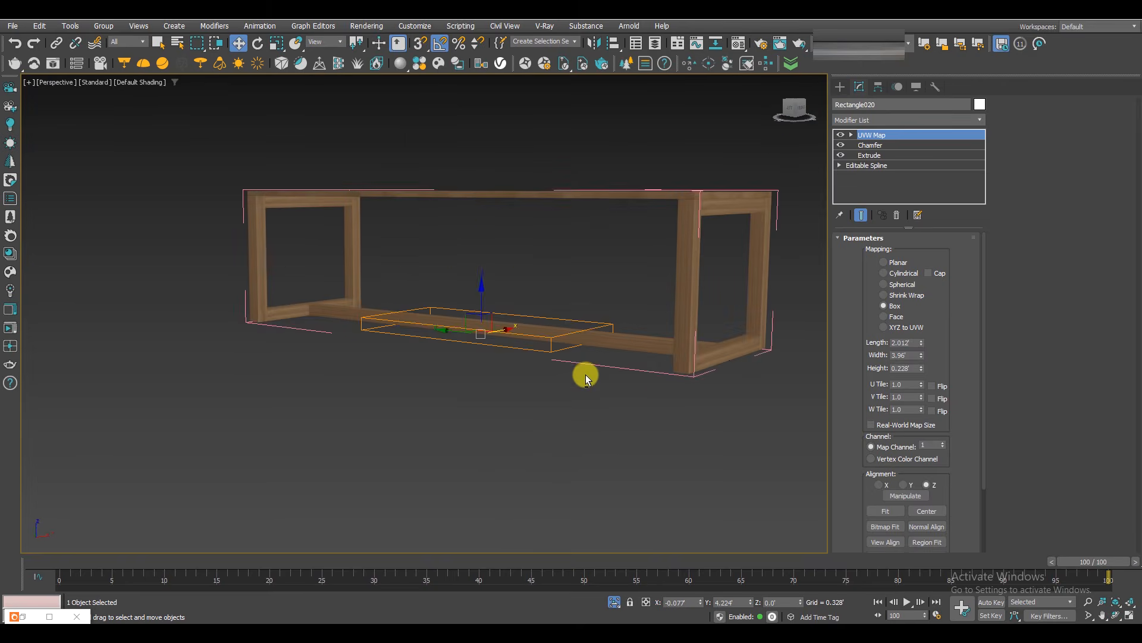
Close the table group with the whole scene back in the camera view and reopen the Corona render window.
key("ctrl+a")
left_click(614, 601)
key("alt+w")
key("alt+w")
left_click(105, 27)
left_click(124, 102)
left_click(479, 331)
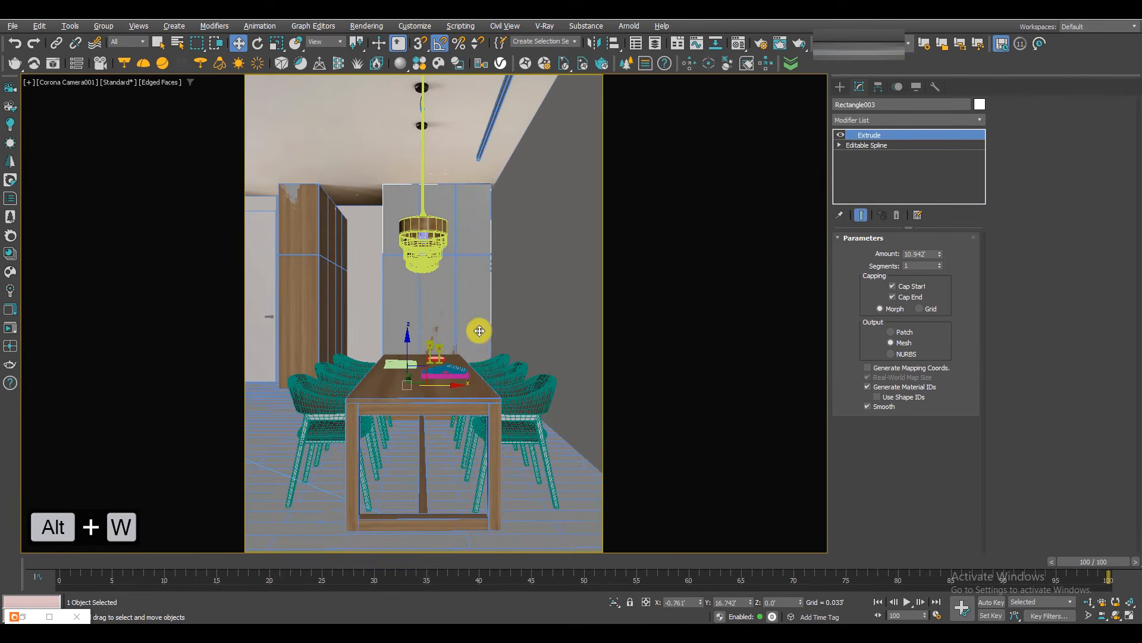
left_click(4, 302)
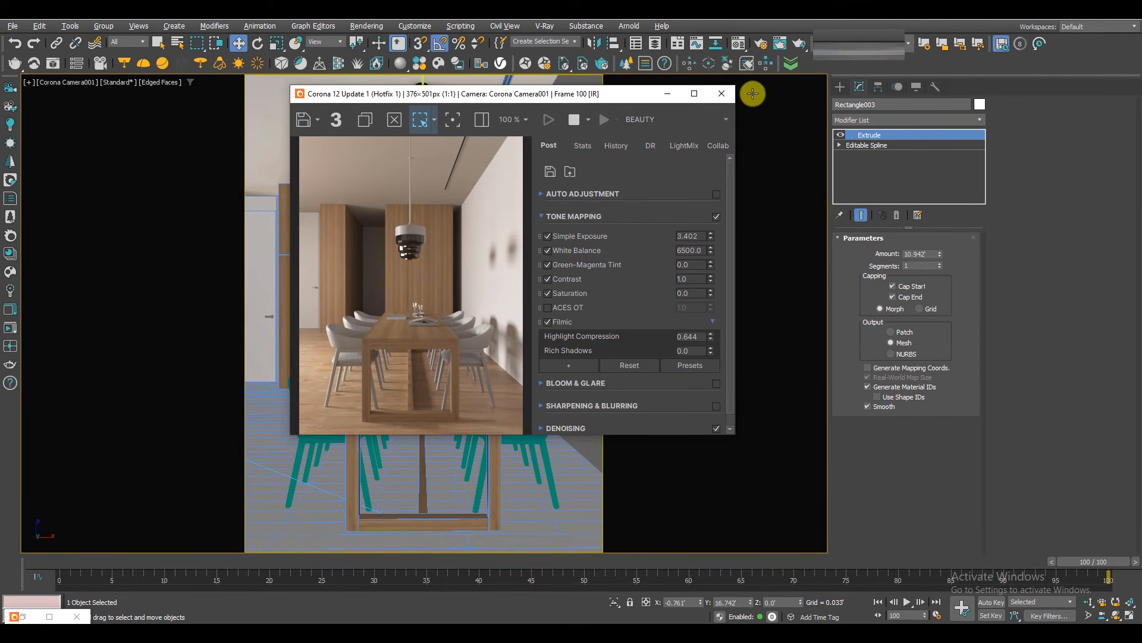
Stop the interactive render, close its window and turn off the material override in the Corona scene render settings.
left_click(573, 123)
left_click(722, 94)
left_click(761, 43)
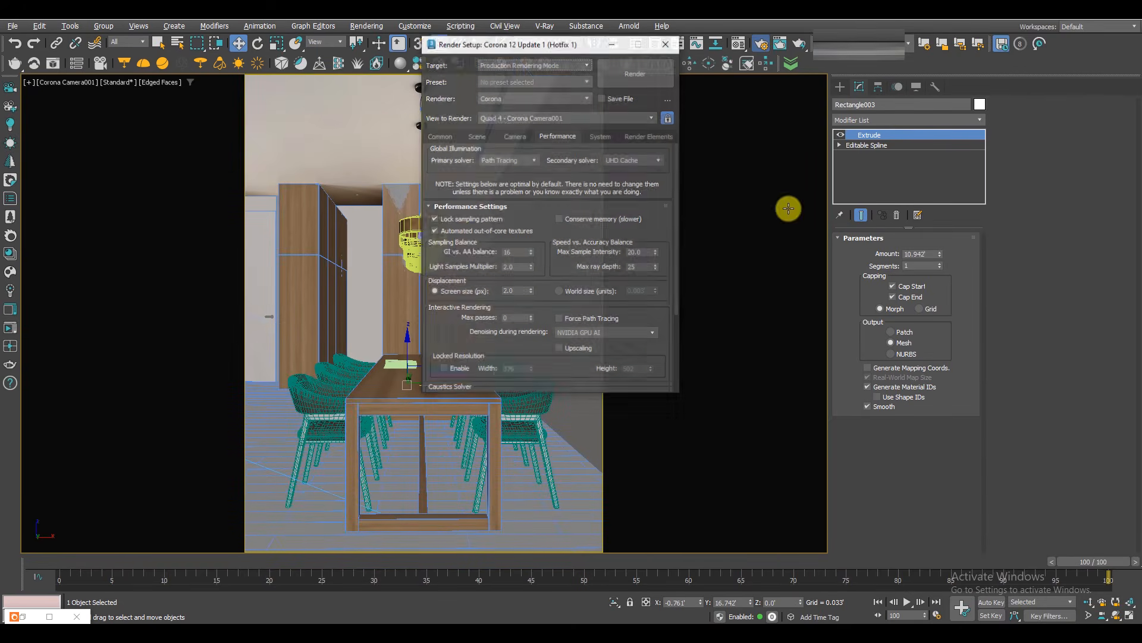
left_click(474, 136)
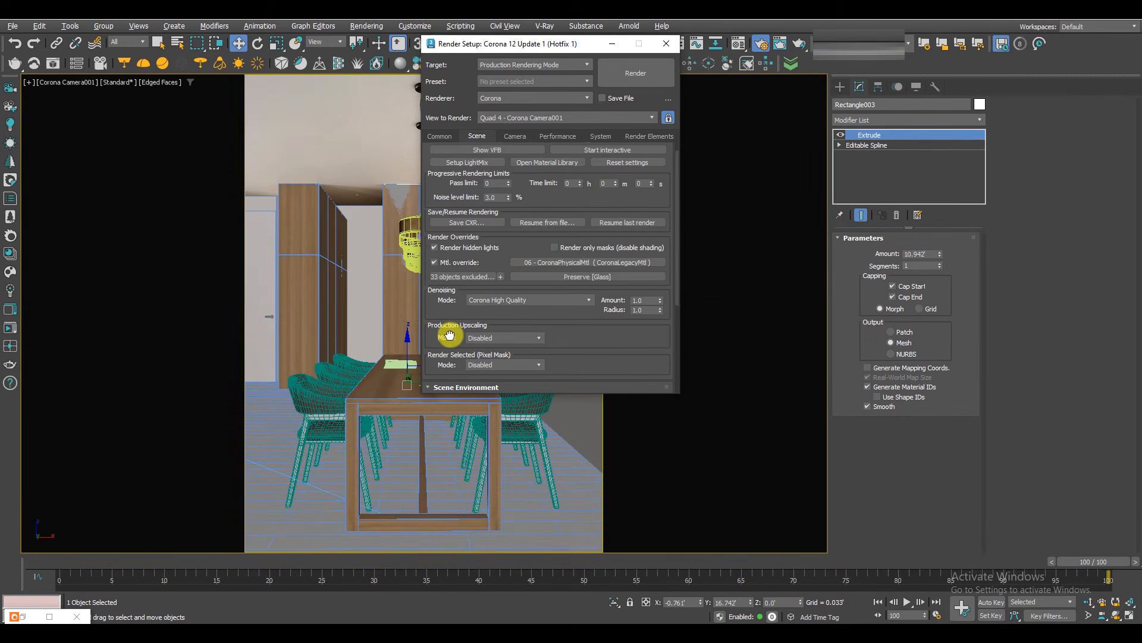
scroll(449, 335, "down", 1)
left_click(435, 254)
left_click(667, 44)
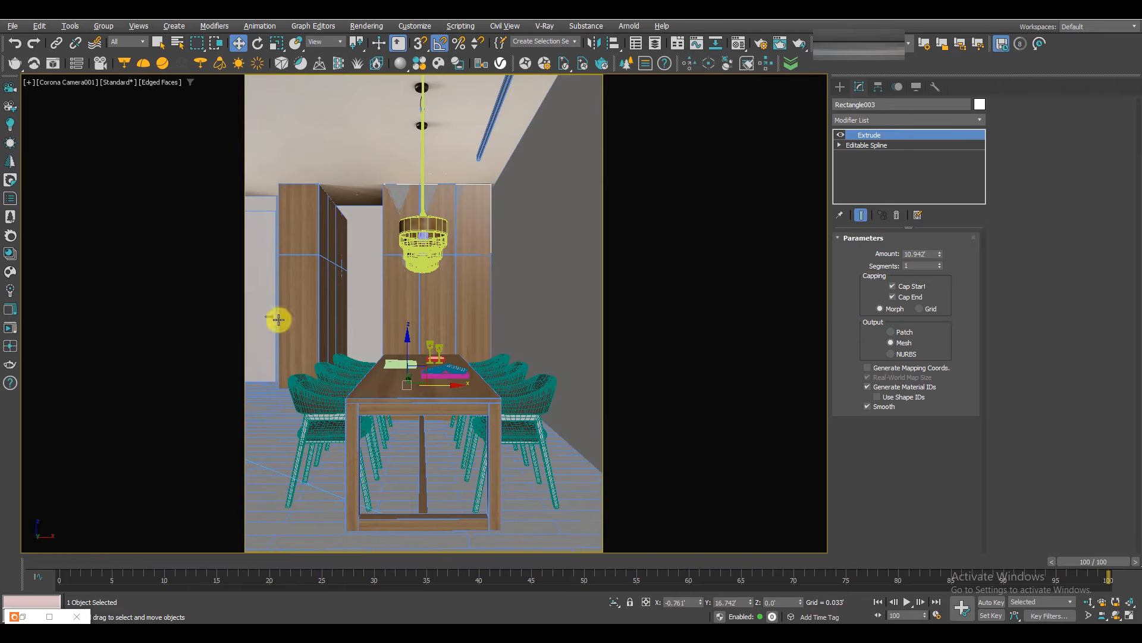
Turn off edged faces, isolate the front dining chair and orbit around it in an enlarged perspective view.
key("F4")
left_click(321, 391)
key("F4")
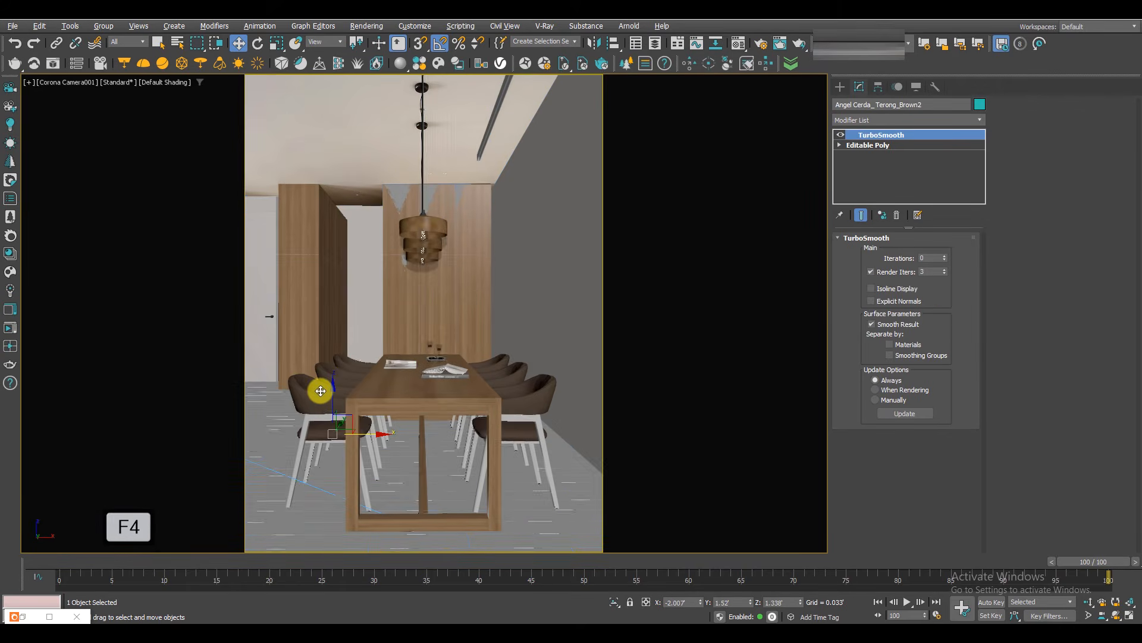
key("alt+w")
scroll(454, 390, "up", 3)
key("alt+q")
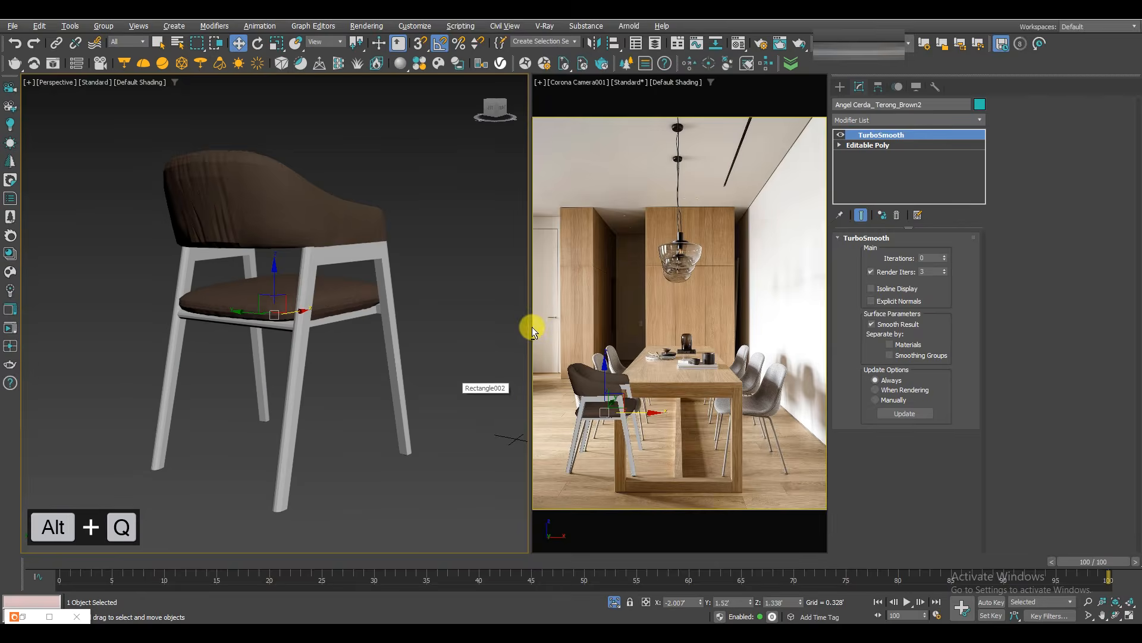
key("alt+w")
middle_click_drag(454, 324, 508, 318, "alt")
Sample the chair's material into the material editor and replace its first sub-material with a CoronaPhysicalMtl.
key("m")
left_click(905, 218)
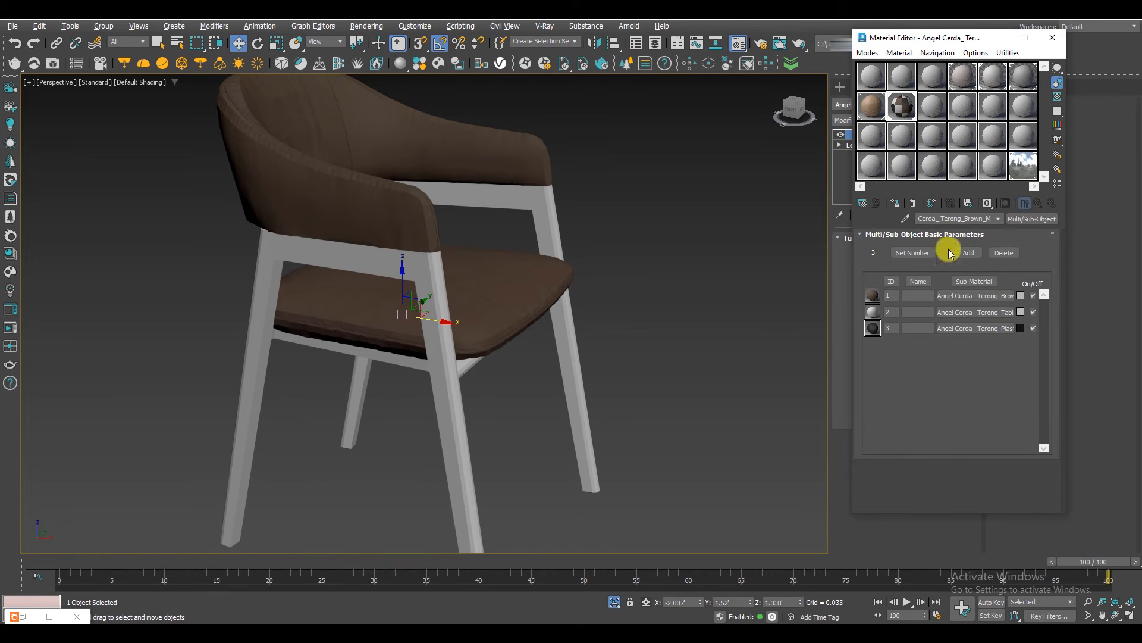
key("alt+w")
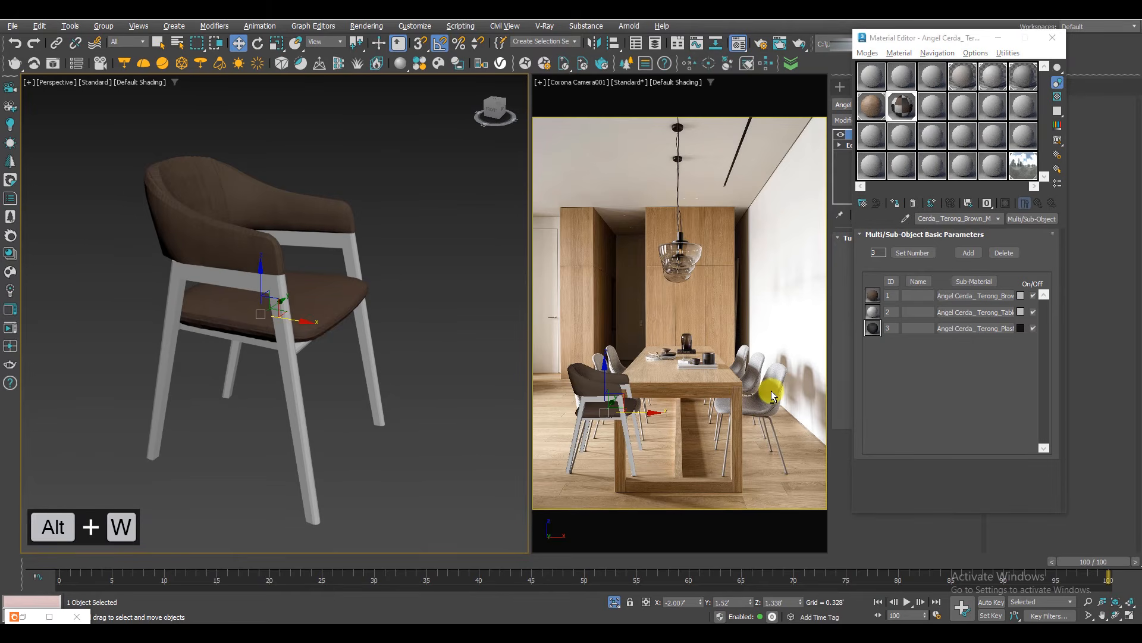
key("alt+w")
left_click(991, 292)
left_click(1032, 219)
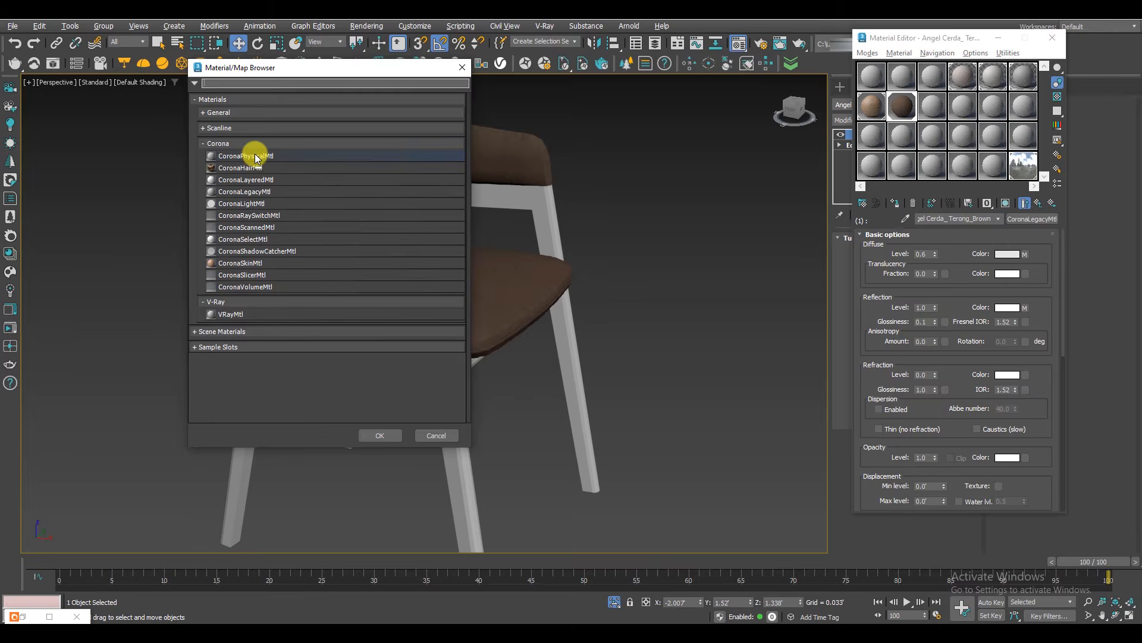
double_click(257, 156)
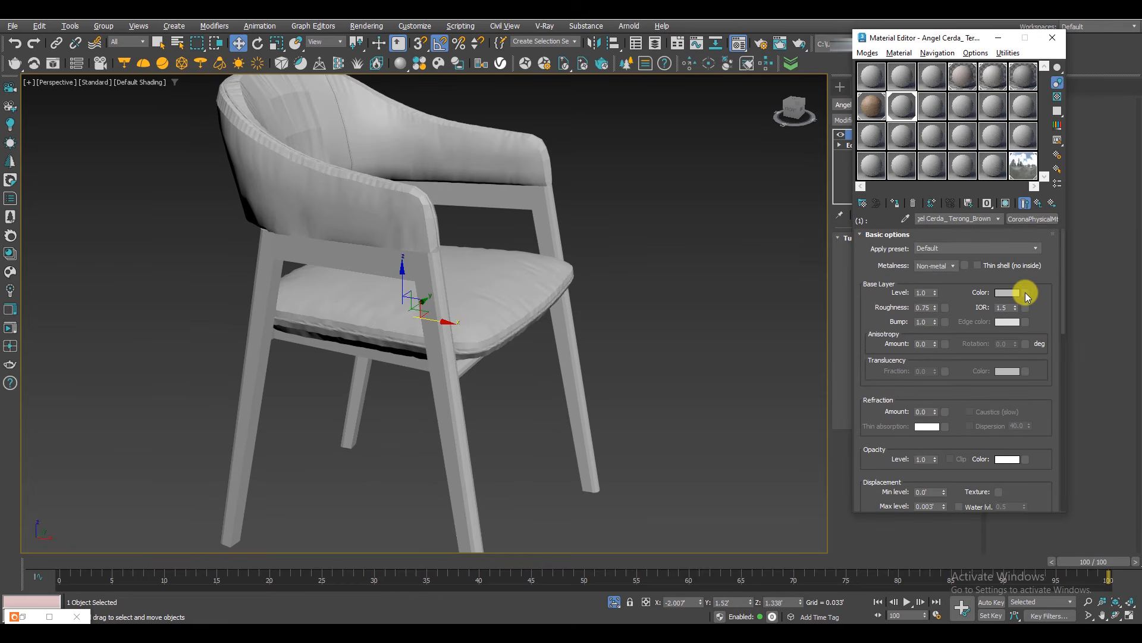
Load fabric_Le_Havre_CA1469-091.jpg from the fabric folder as a CoronaBitmap for the upholstery's base colour.
left_click(1026, 294)
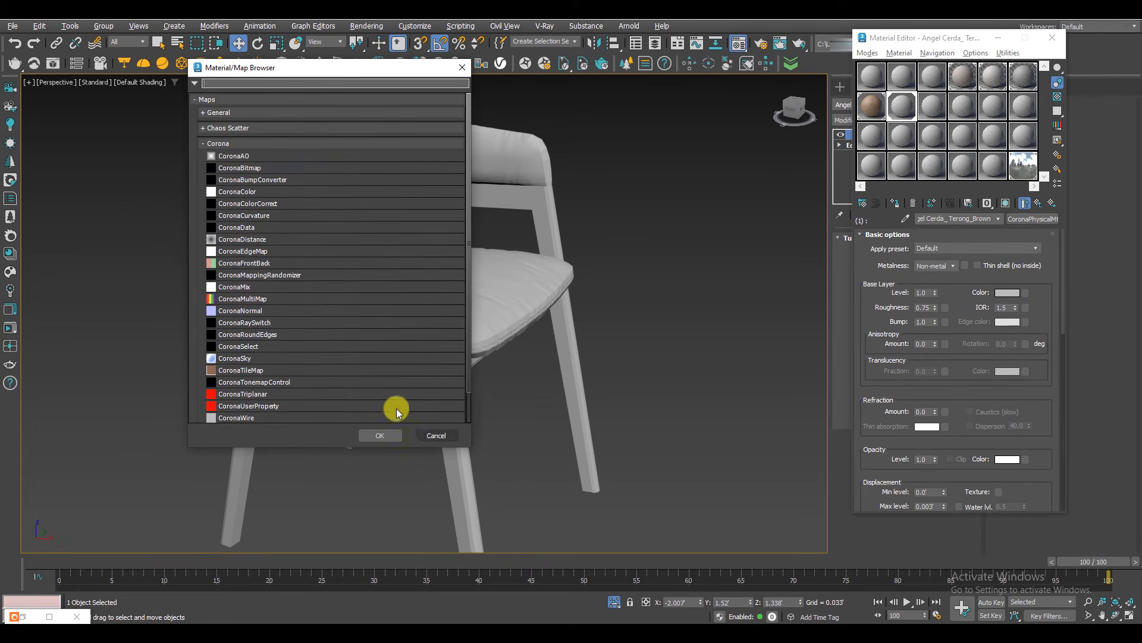
double_click(237, 168)
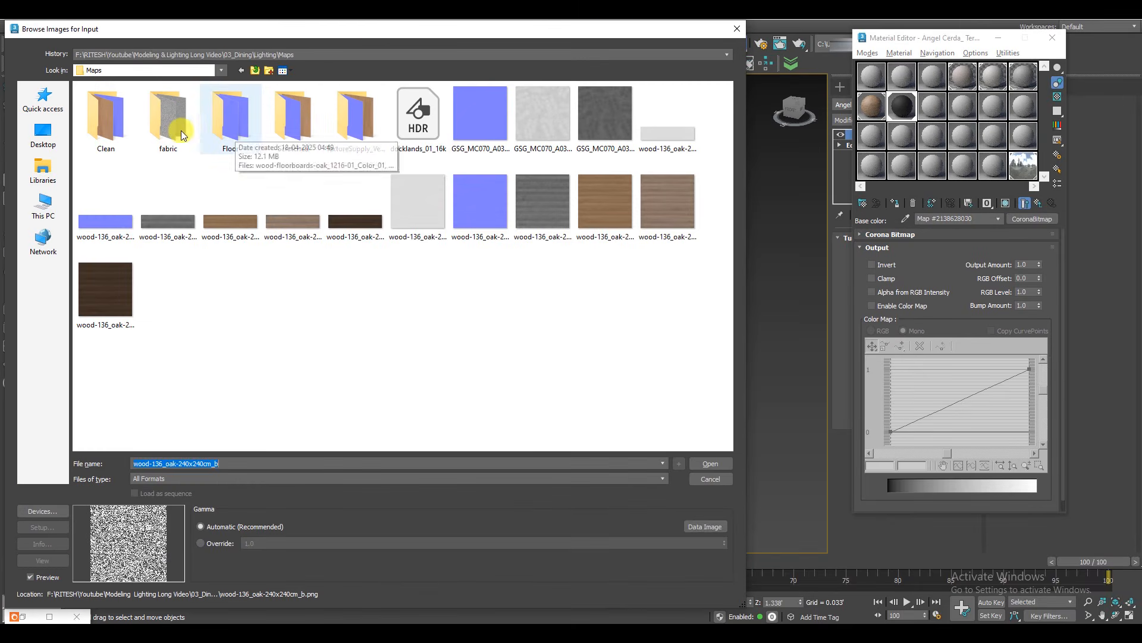
double_click(181, 130)
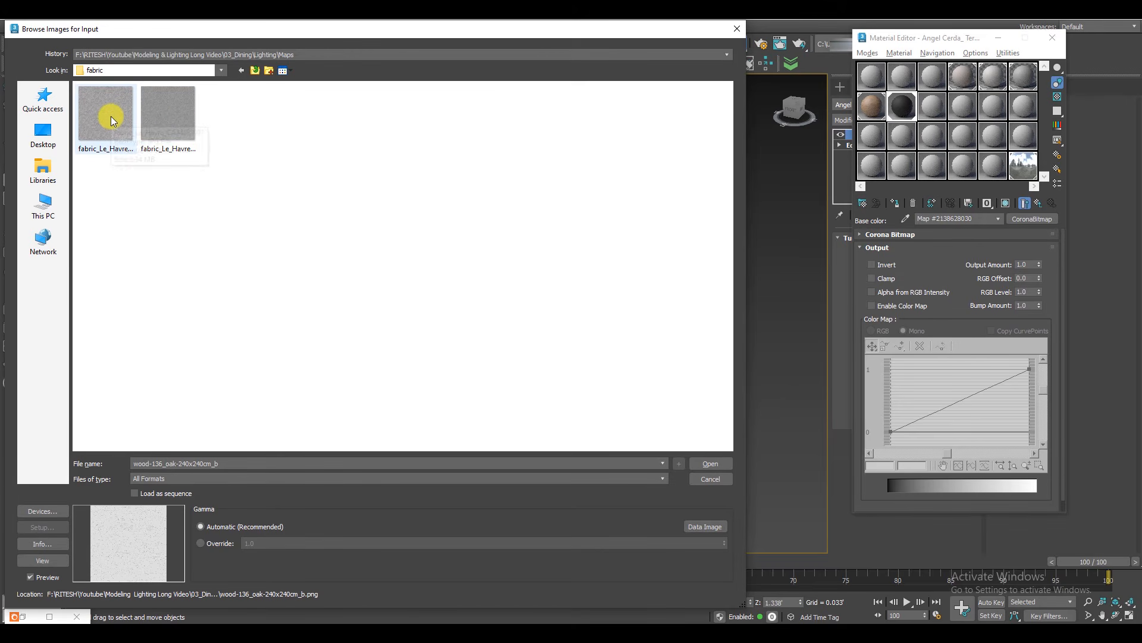
mouse_move(108, 116)
double_click(197, 137)
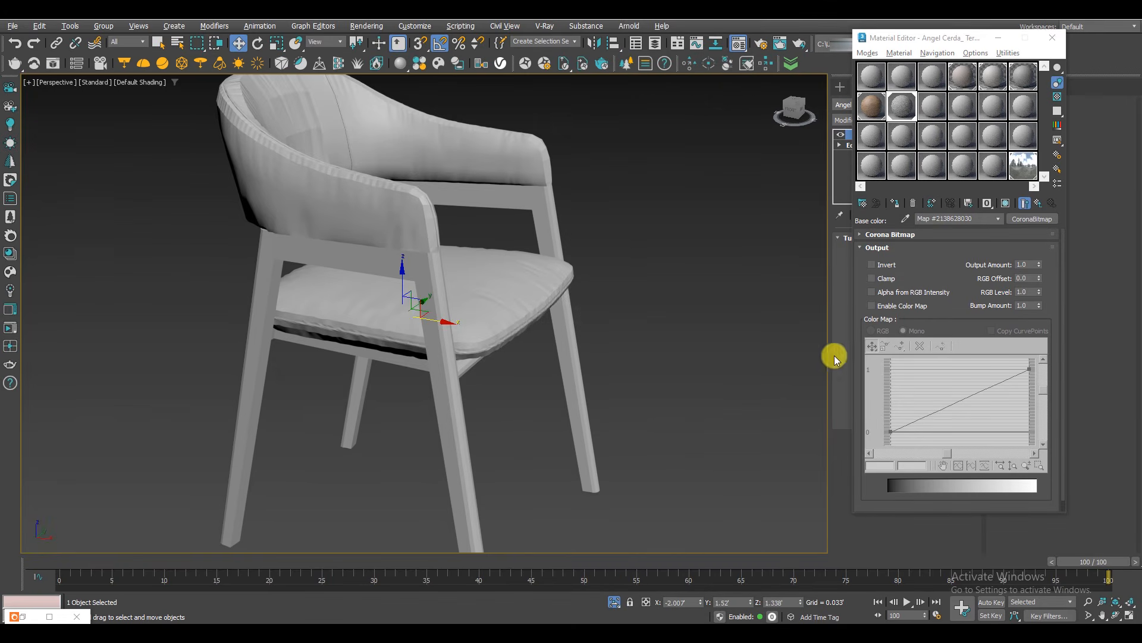
Show the fabric texture on the chair in the viewport and set its U and V tiling to 10.
left_click(1025, 203)
left_click(1025, 293)
scroll(941, 248, "up", 5)
type("5")
key("Tab")
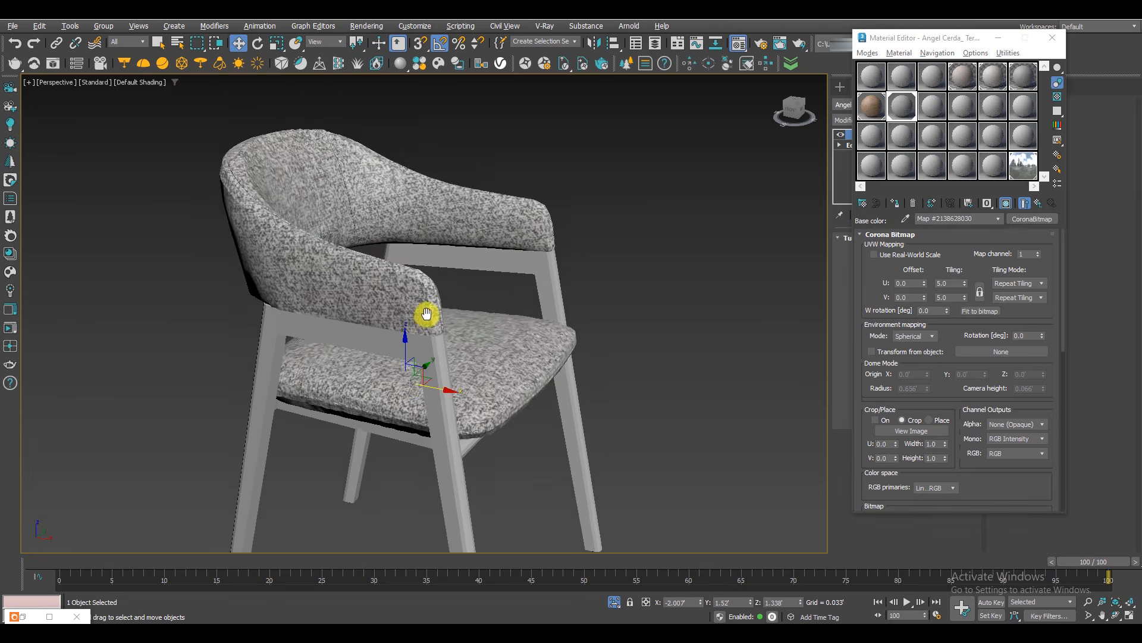
scroll(426, 314, "up", 5)
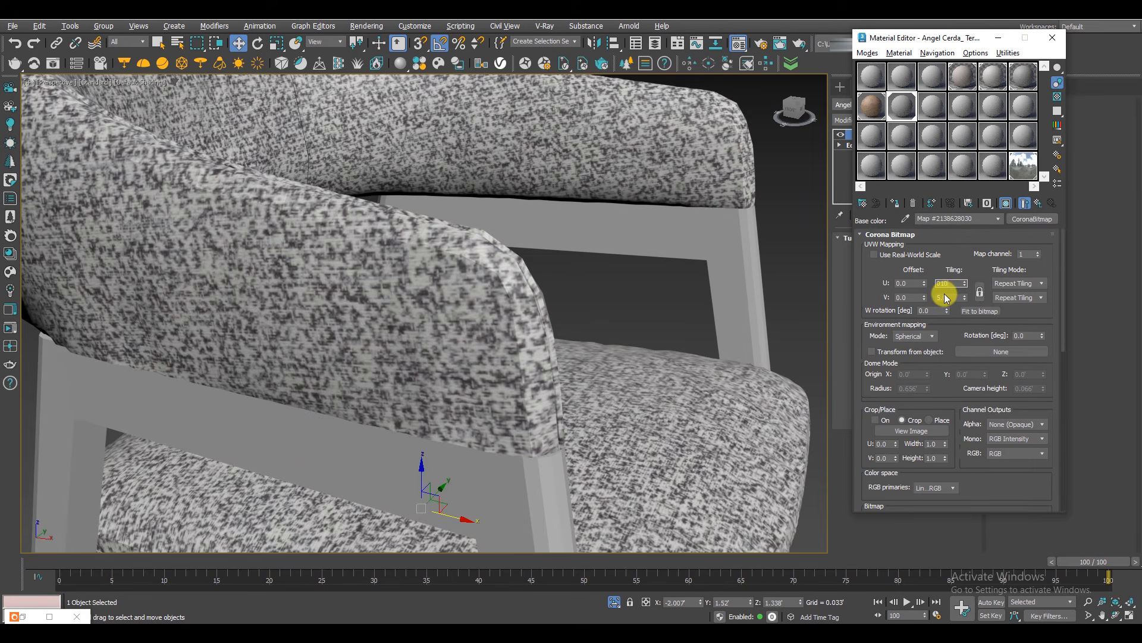
key("Tab")
type("10")
key("Return")
middle_click_drag(370, 109, 403, 253)
scroll(403, 253, "up", 4)
scroll(404, 252, "down", 4)
Add a CoronaBitmap with fabric_Le_Havre_CA1469-091_disp.png as the upholstery's displacement texture and return to the multi-material level.
left_click(1038, 203)
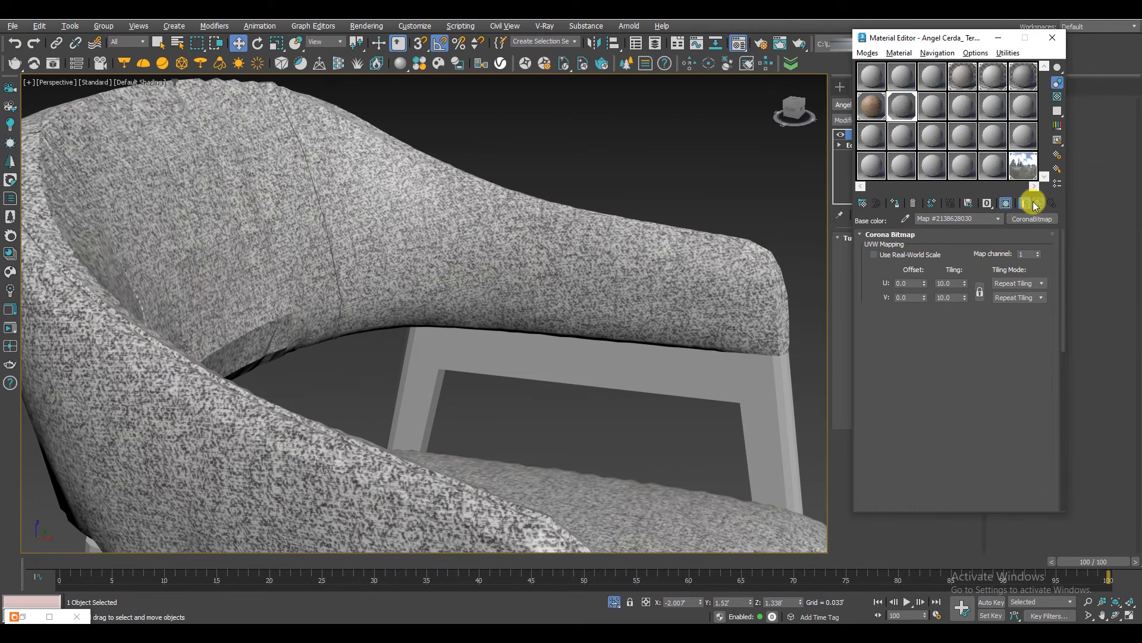
left_click_drag(886, 414, 885, 340)
left_click(999, 322)
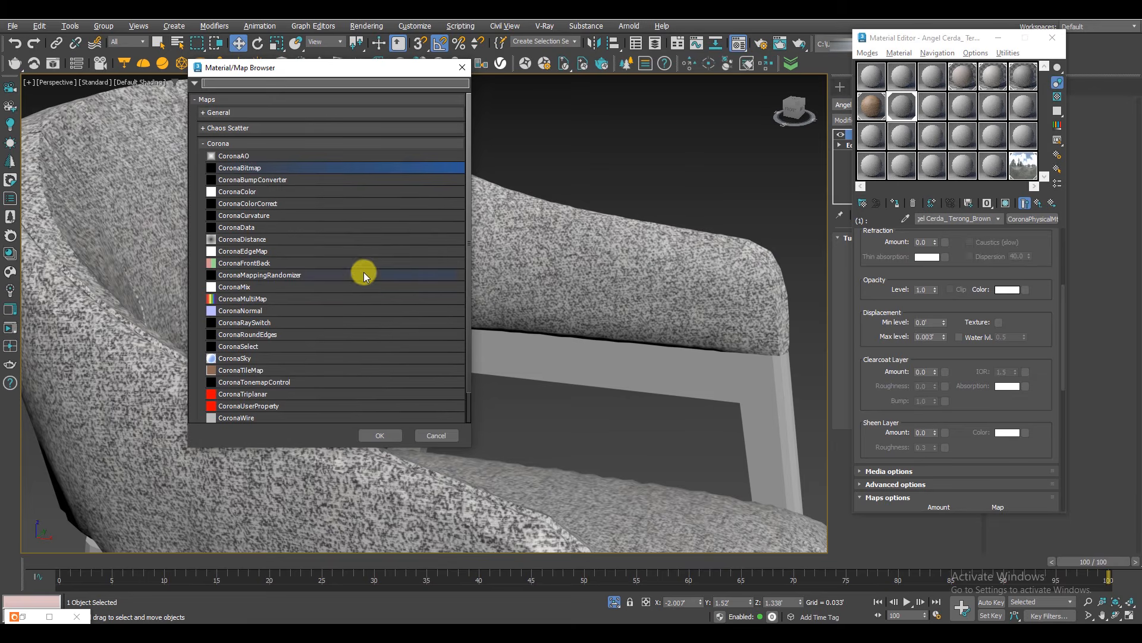
double_click(262, 171)
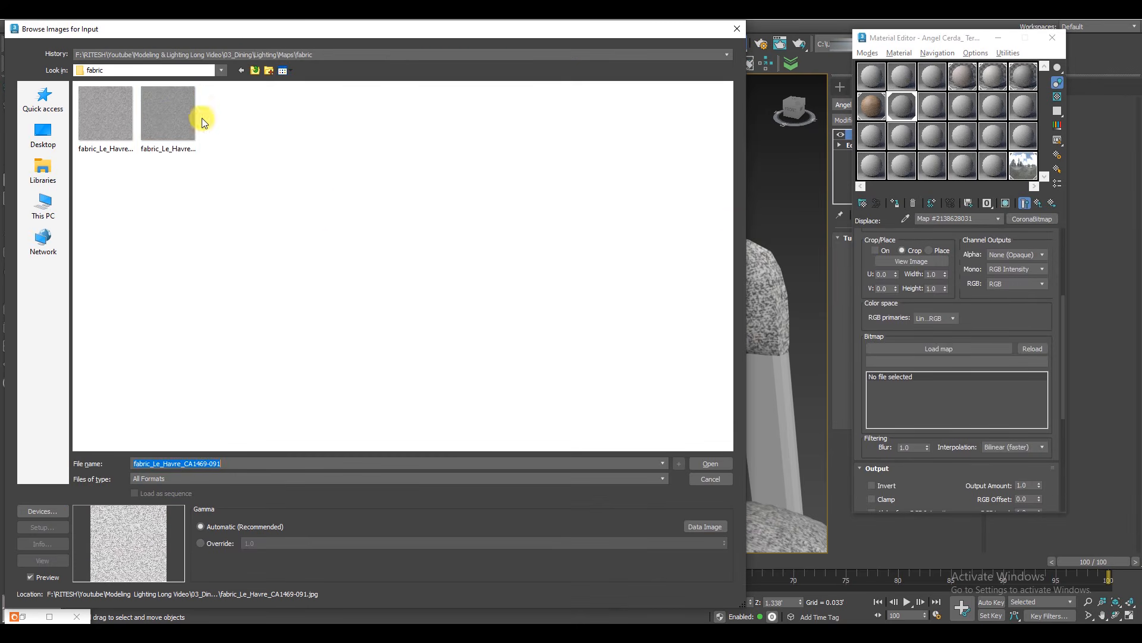
double_click(161, 118)
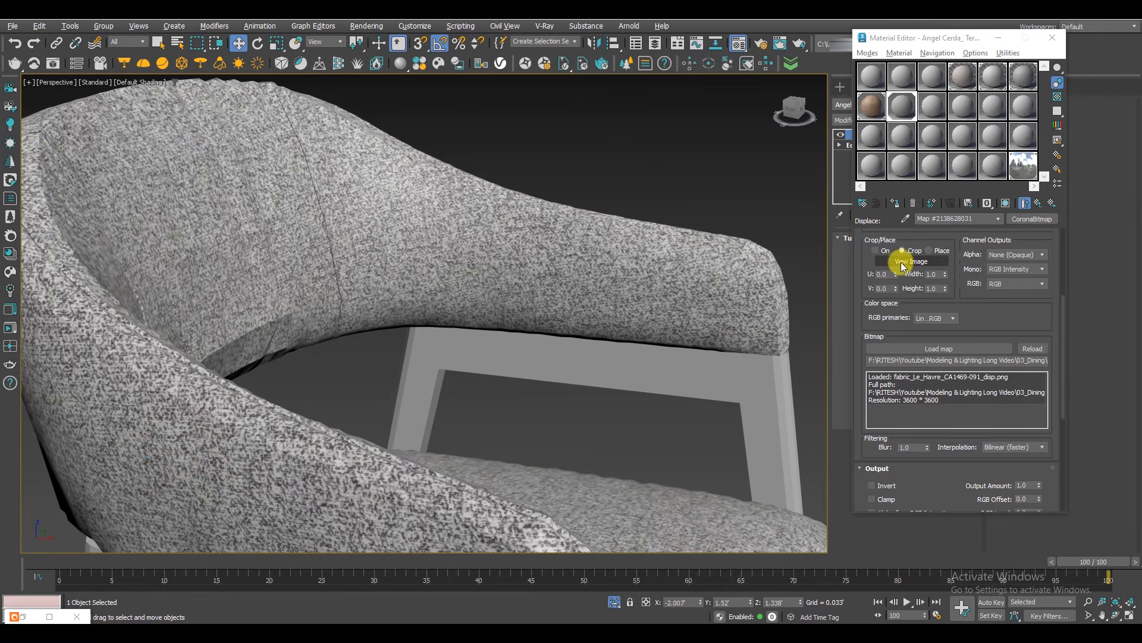
left_click_drag(867, 263, 885, 416)
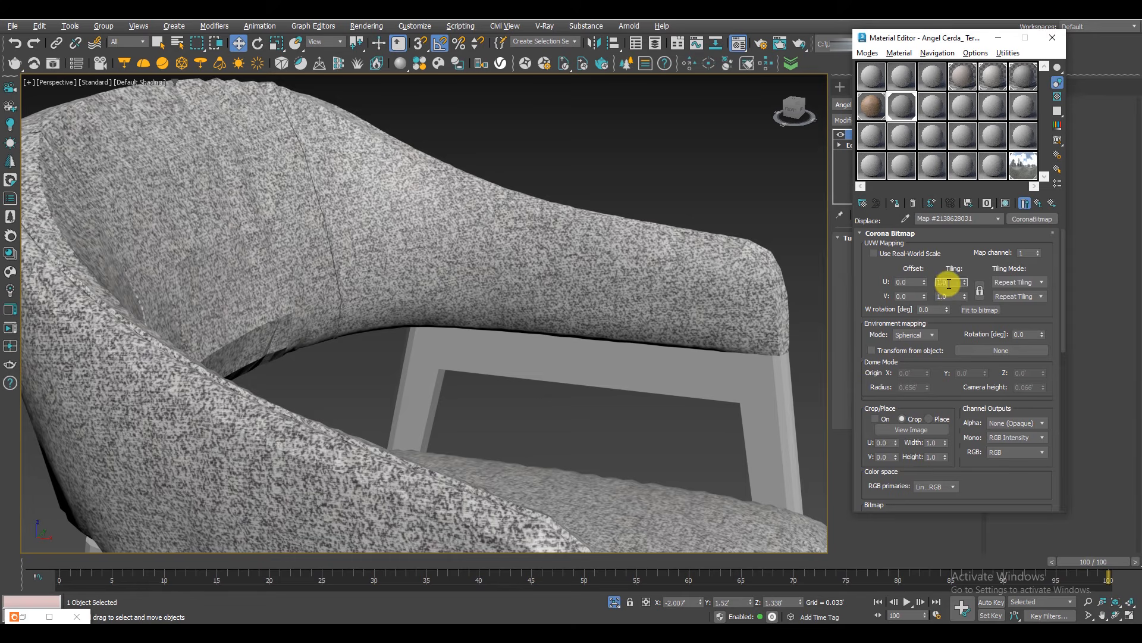
left_click(1040, 204)
left_click(1040, 205)
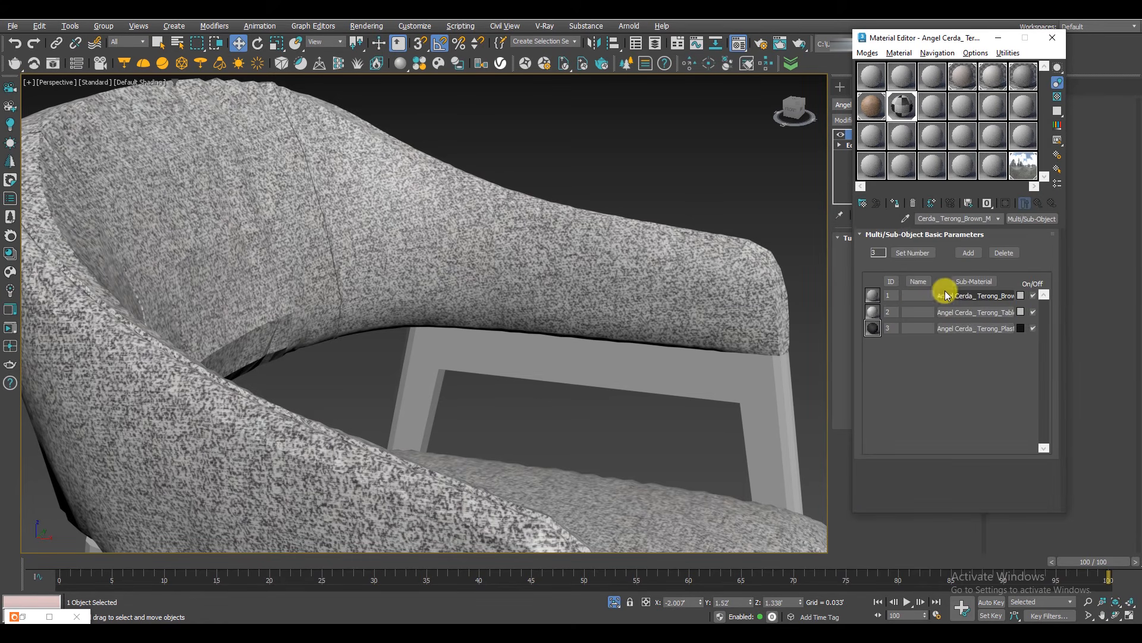
Check the material ID of the chair's frame by selecting its element in the Editable Poly, and return to TurboSmooth.
scroll(688, 265, "down", 5)
left_click_drag(986, 38, 942, 320)
left_click(887, 146)
left_click(883, 135)
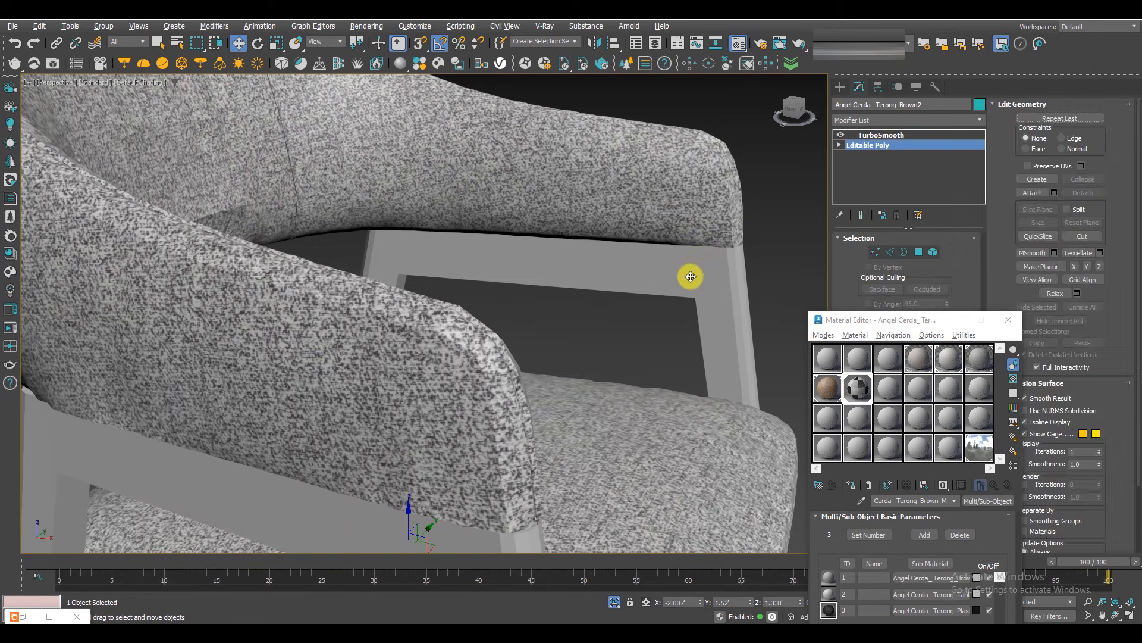
left_click(864, 147)
left_click(933, 252)
left_click(722, 283)
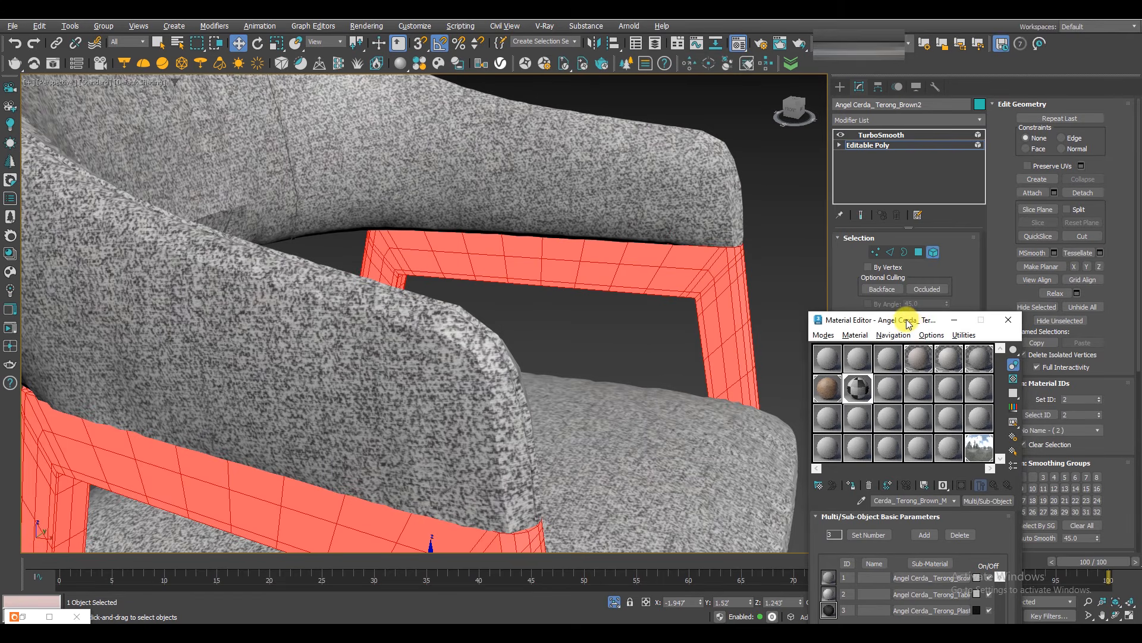
left_click_drag(909, 323, 723, 305)
scroll(421, 202, "down", 6)
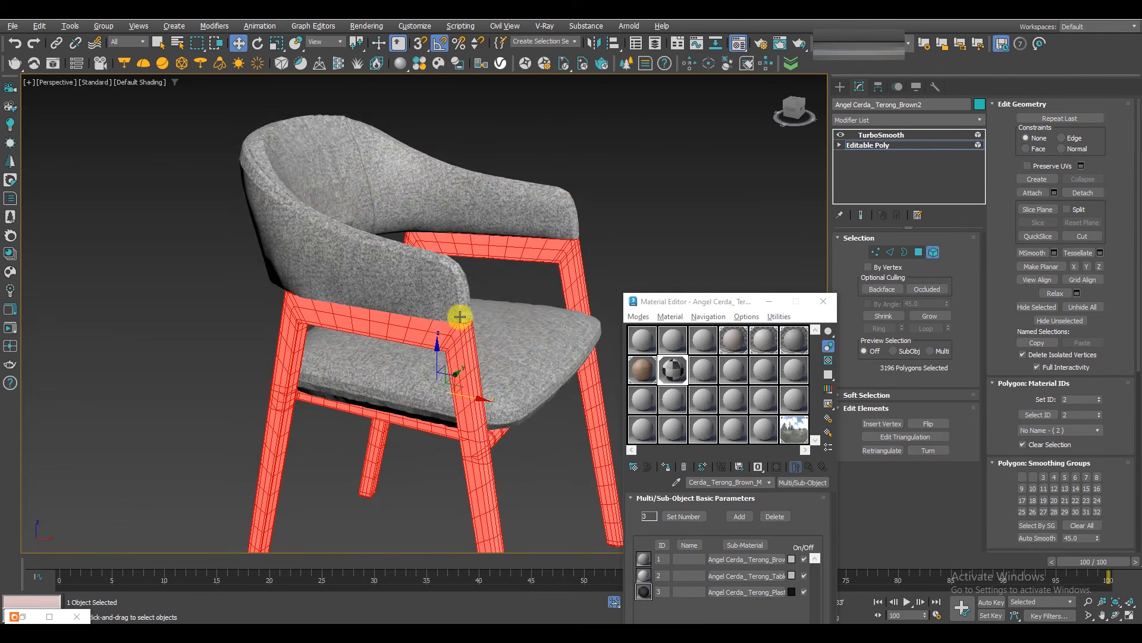
middle_click_drag(457, 310, 466, 316, "alt")
left_click(881, 135)
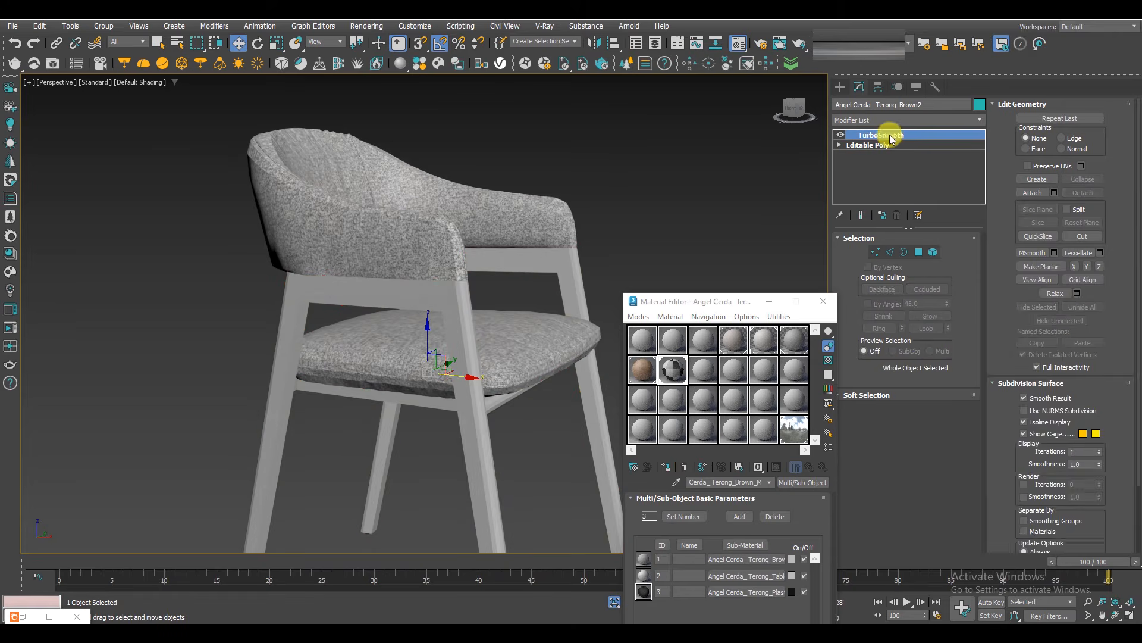
Replace the chair's second sub-material, used on the frame, with a CoronaPhysicalMtl.
left_click_drag(723, 301, 776, 79)
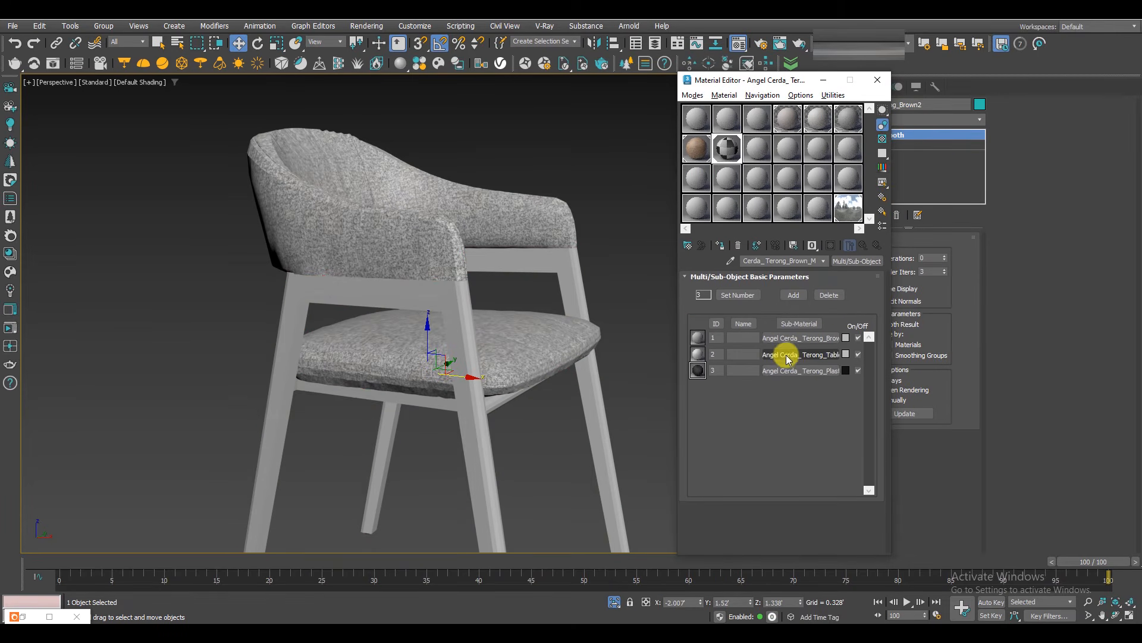
left_click(787, 352)
left_click(855, 262)
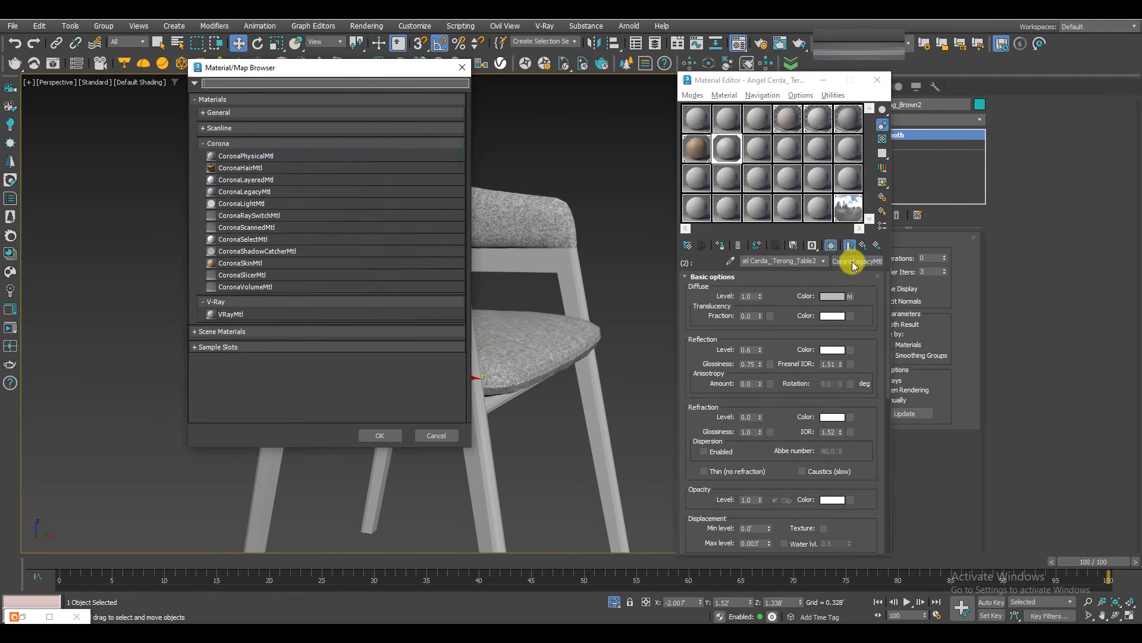
double_click(244, 157)
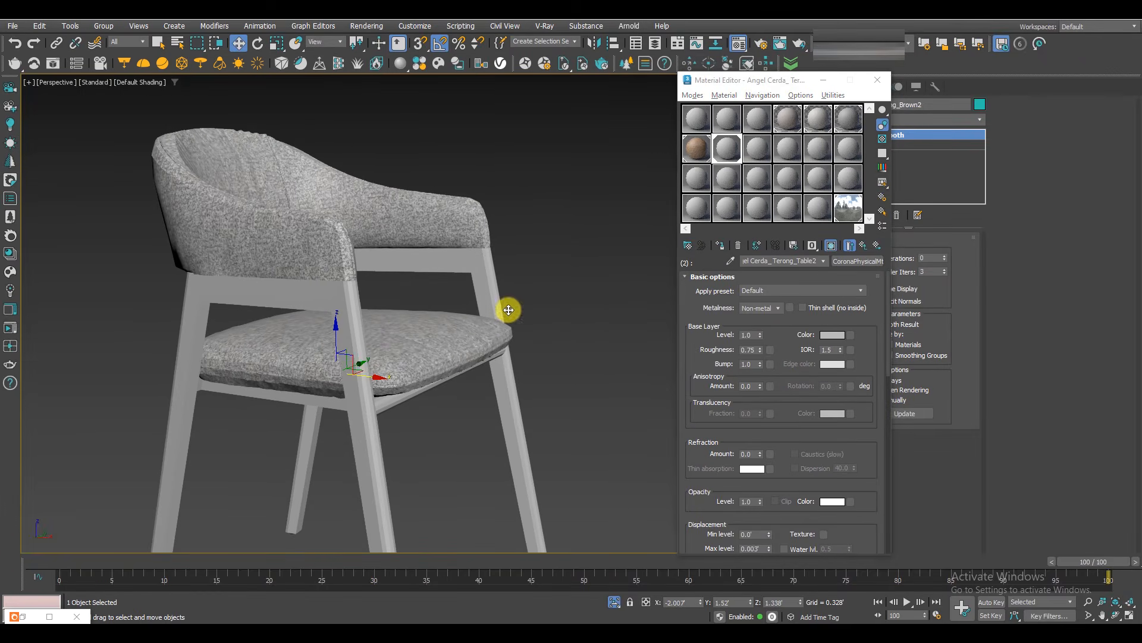
Compare with the reference photo, then set the frame material's base colour to grey 121 and its roughness to 0.4.
key("alt+w")
key("alt+w")
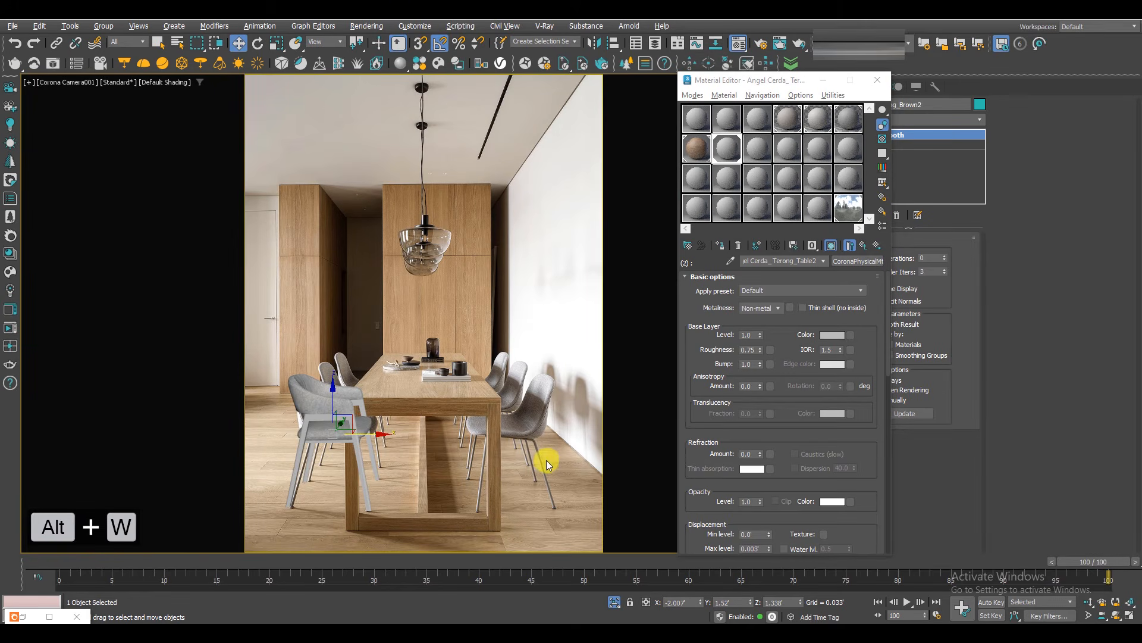
left_click(831, 336)
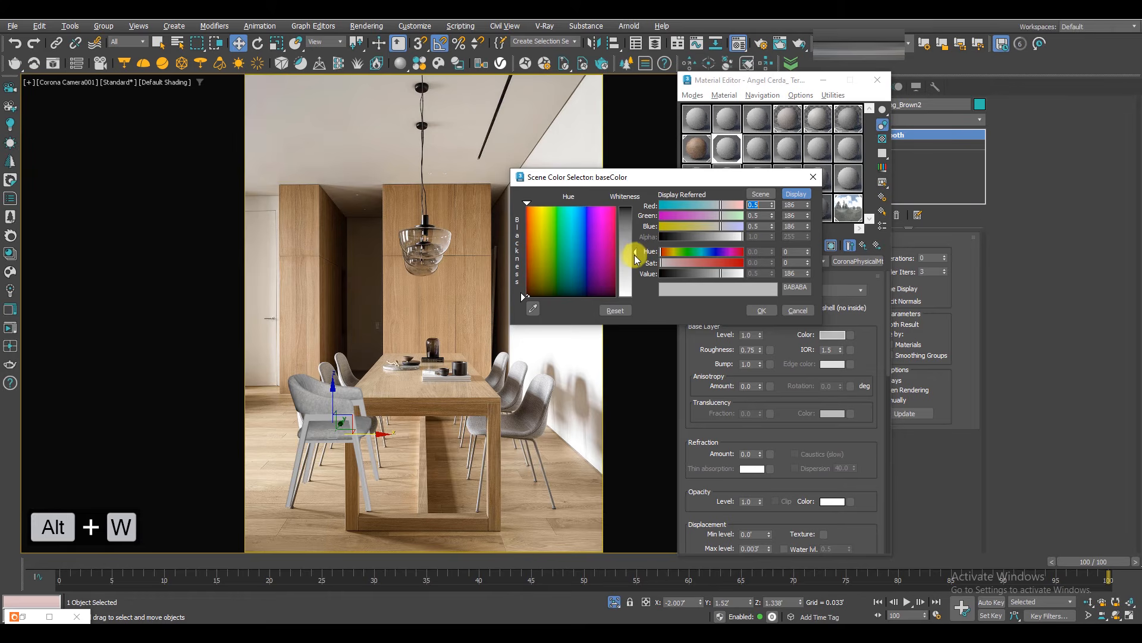
left_click_drag(719, 273, 698, 273)
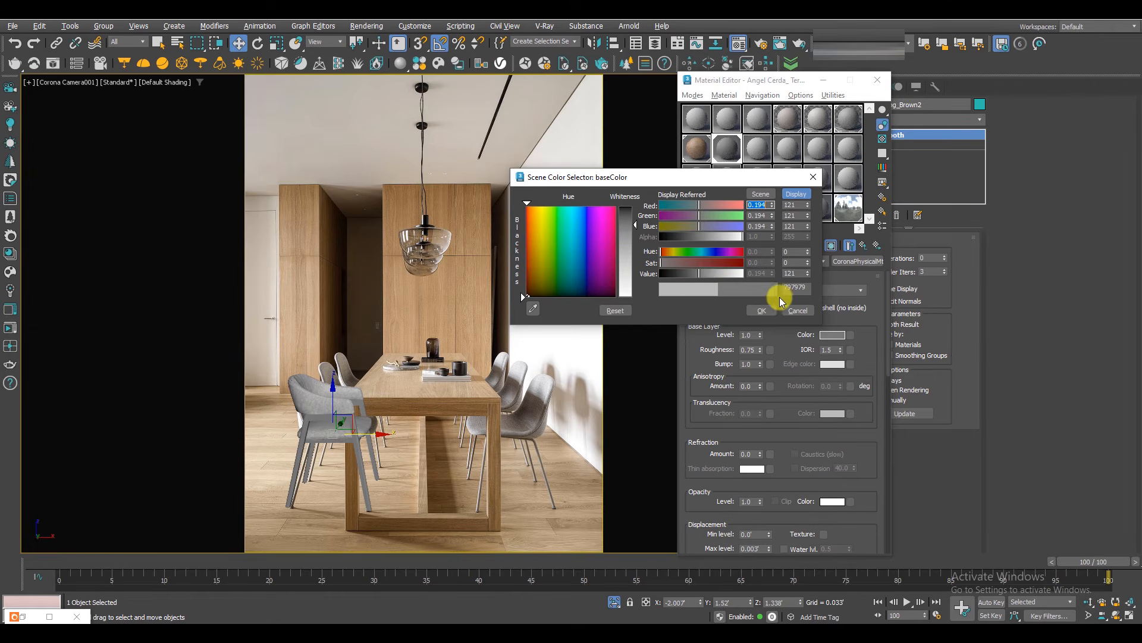
left_click(762, 309)
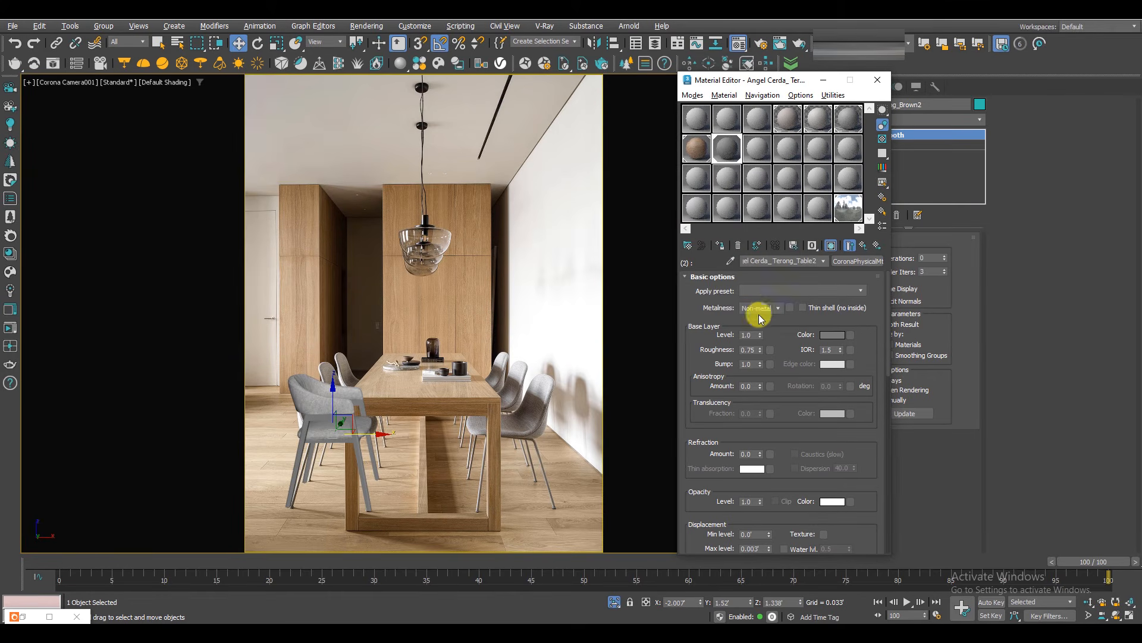
double_click(753, 349)
End the chair's isolation and start the interactive Corona render, with its window moved clear of the material editor.
left_click(614, 601)
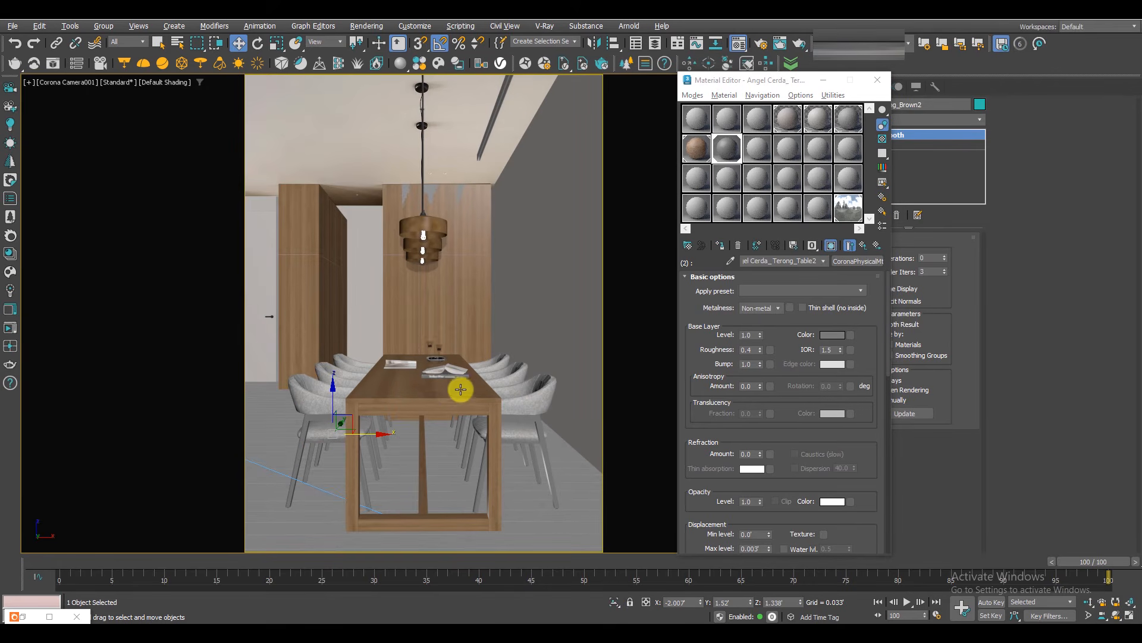
left_click(10, 330)
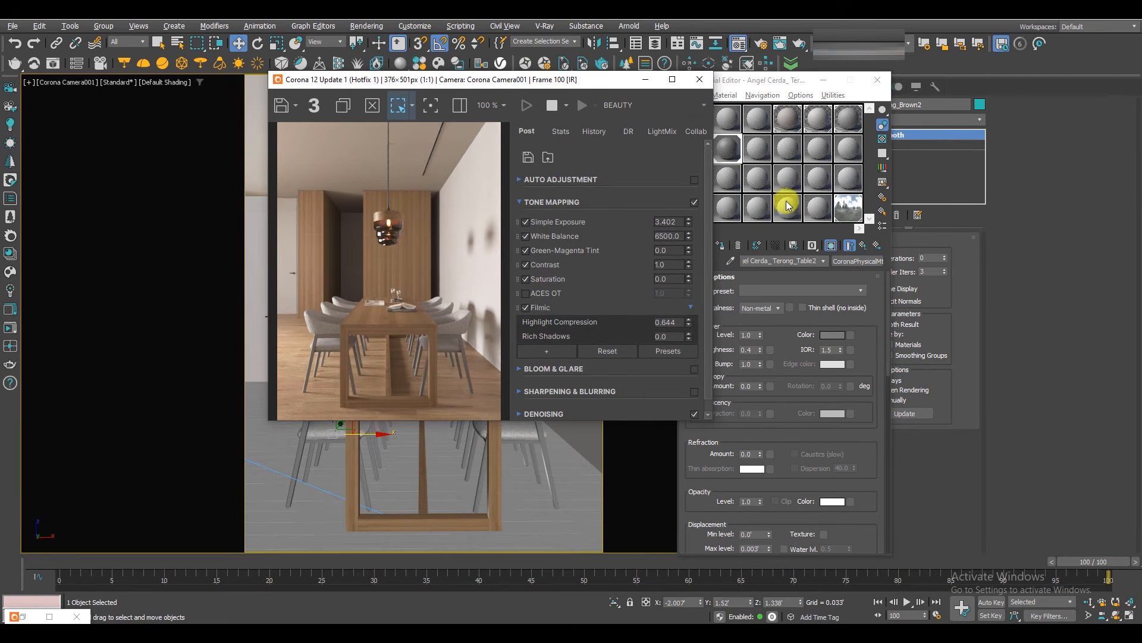
left_click_drag(587, 79, 459, 82)
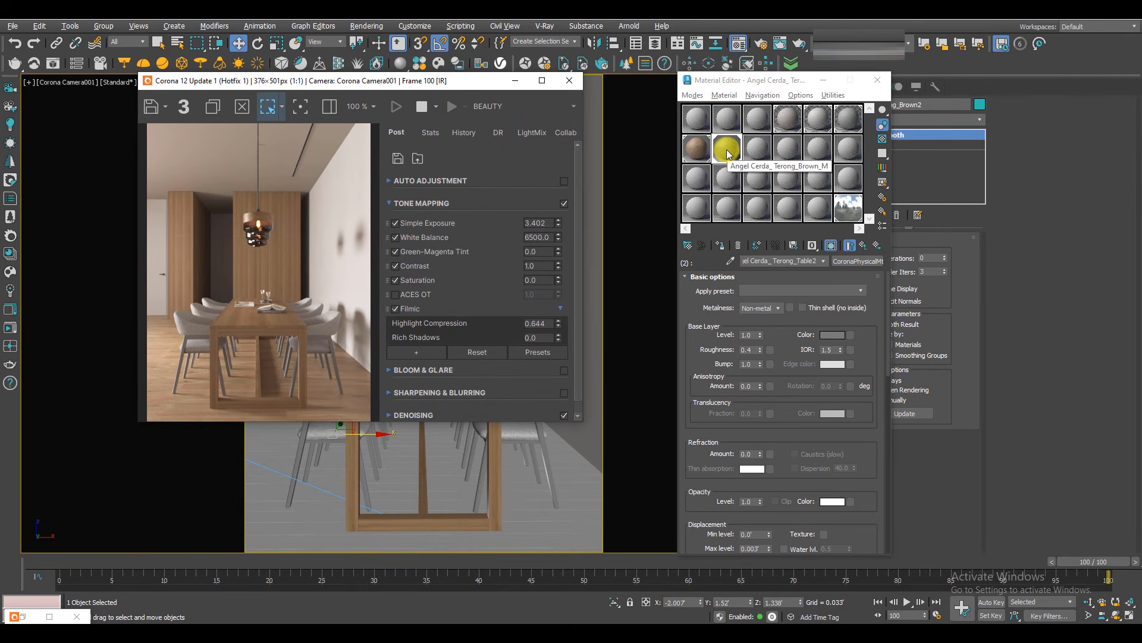
Return to the chair's parent material, enter its first sub-material, the fabric, and set the displacement maximum level to 0.1.
scroll(187, 339, "up", 1)
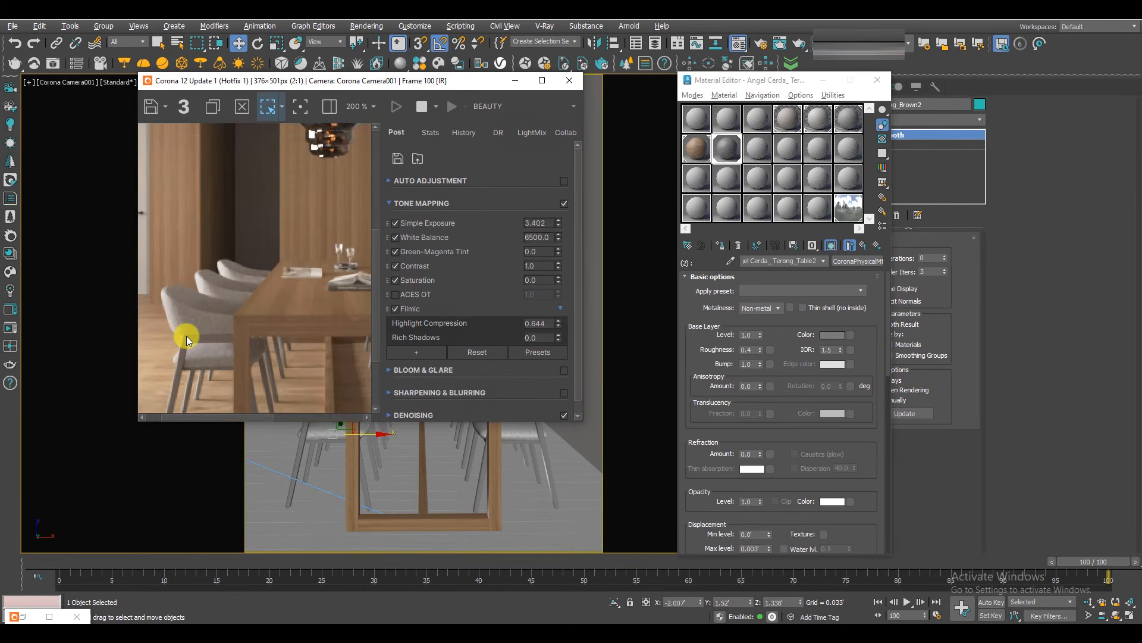
left_click(863, 245)
left_click(788, 339)
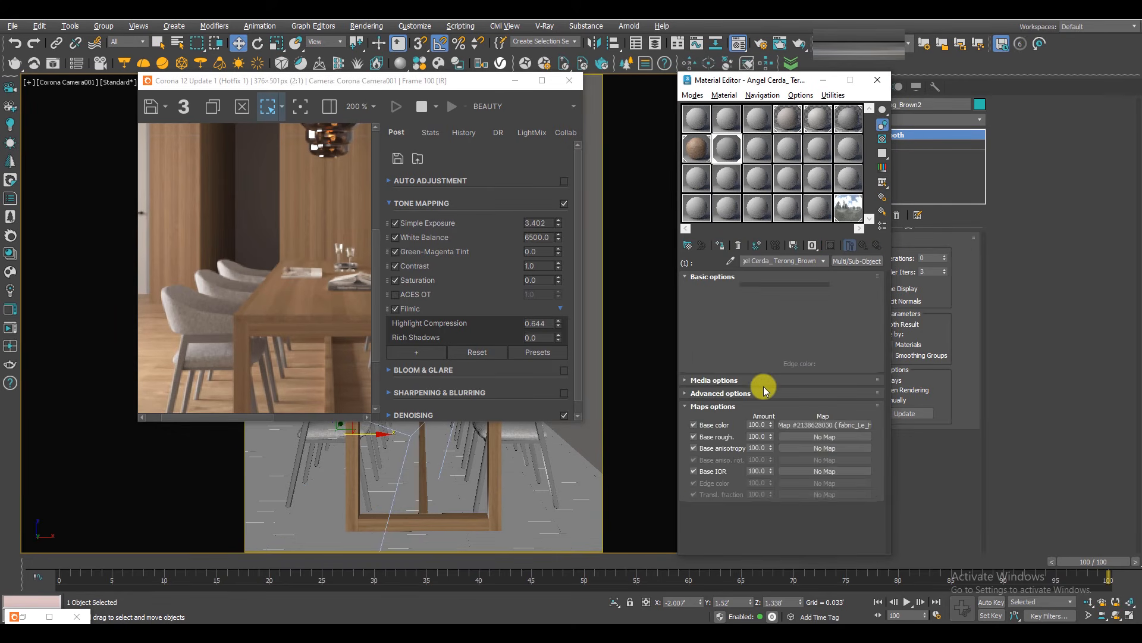
scroll(775, 380, "down", 5)
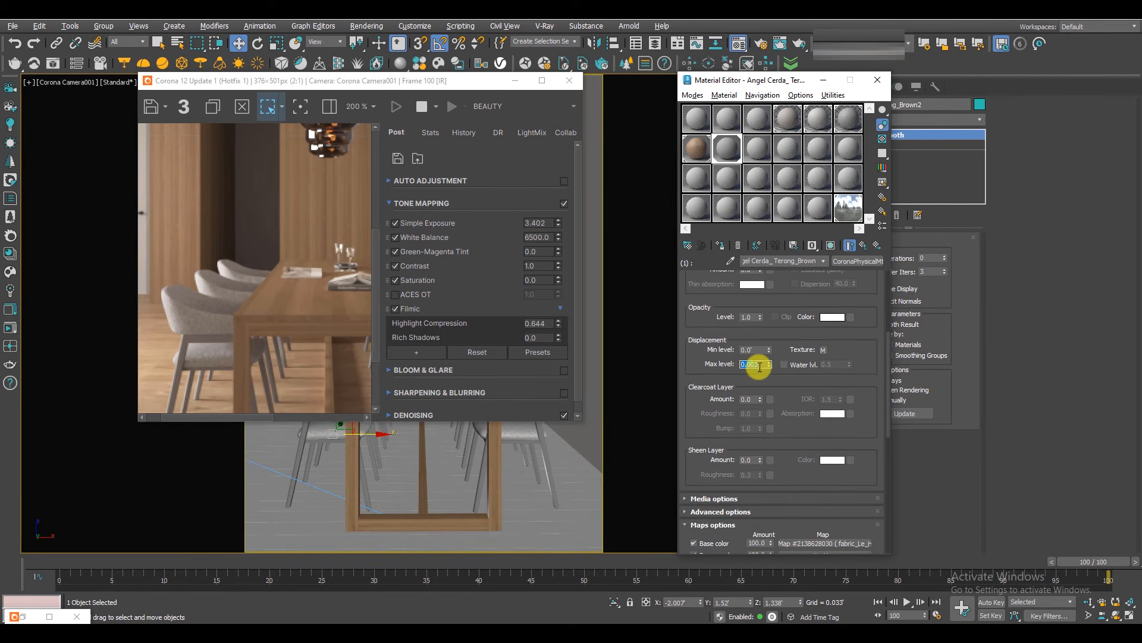
type("0.1")
key("Return")
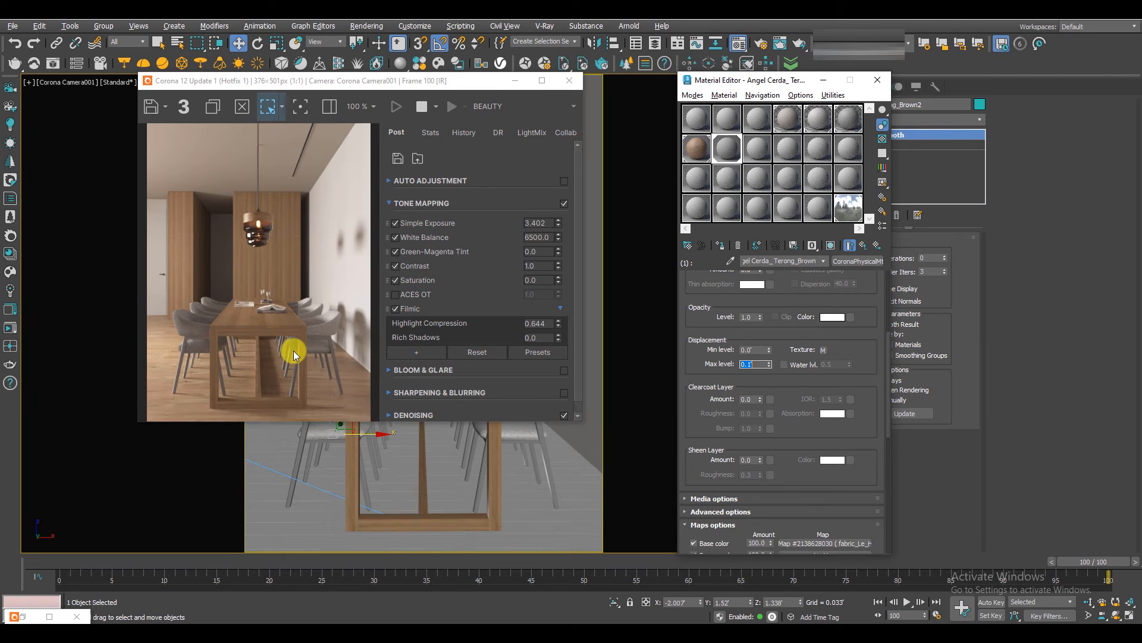
Limit the interactive render to the chairs left of the table, then try 0.05 and 0.02 as the fabric's maximum displacement level.
left_click_drag(156, 299, 236, 370)
scroll(201, 347, "up", 1)
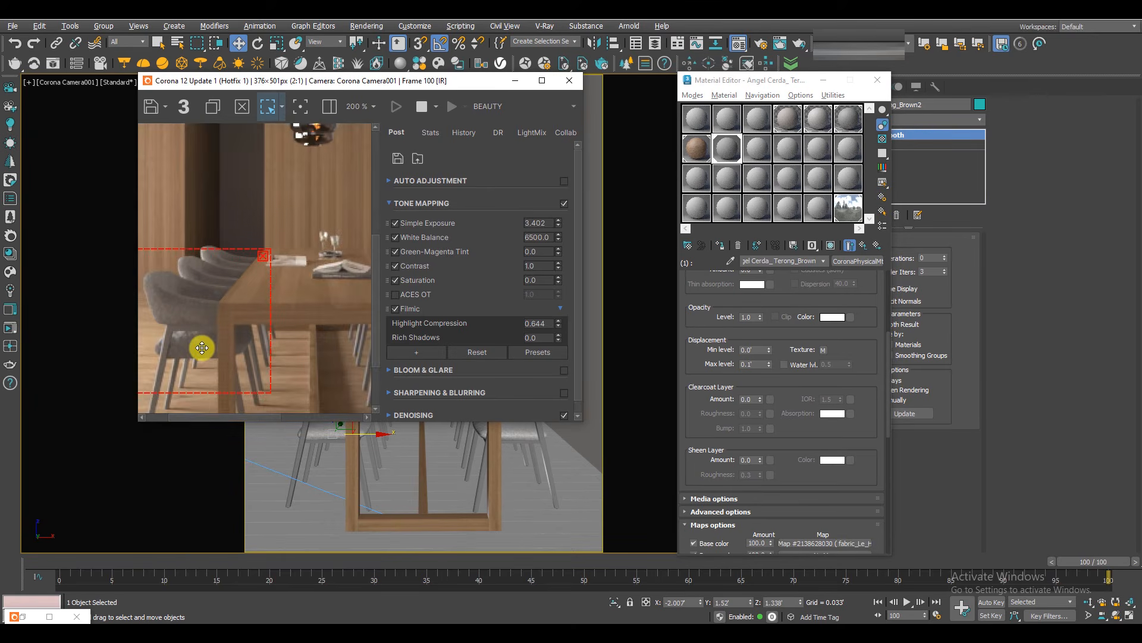
middle_click_drag(202, 348, 256, 349)
double_click(756, 364)
type("0.05")
key("Return")
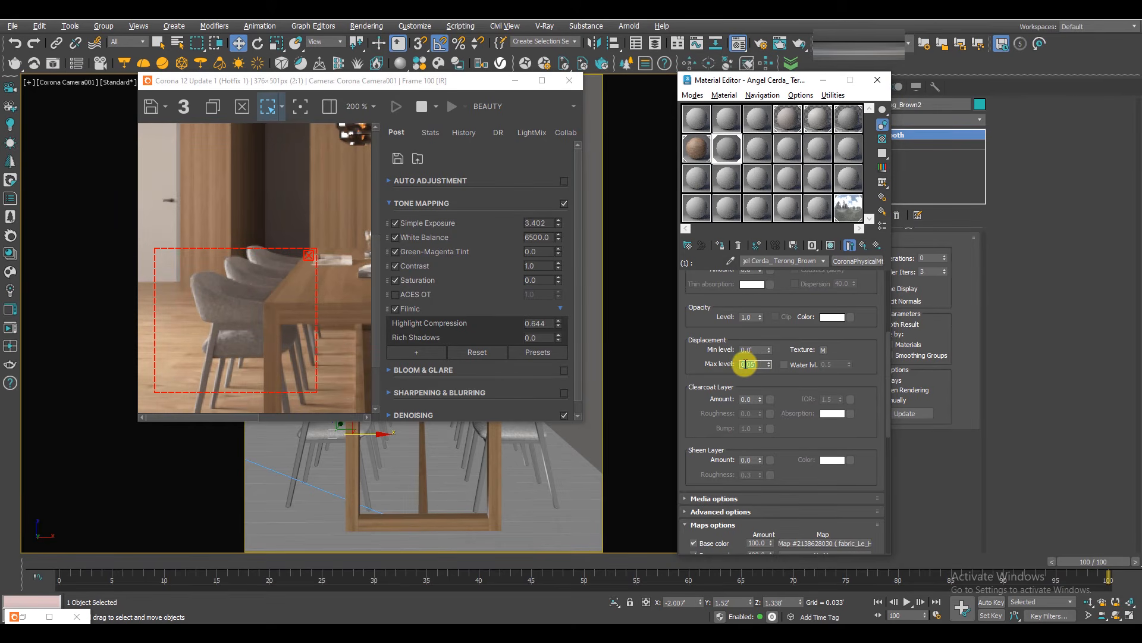
key("Return")
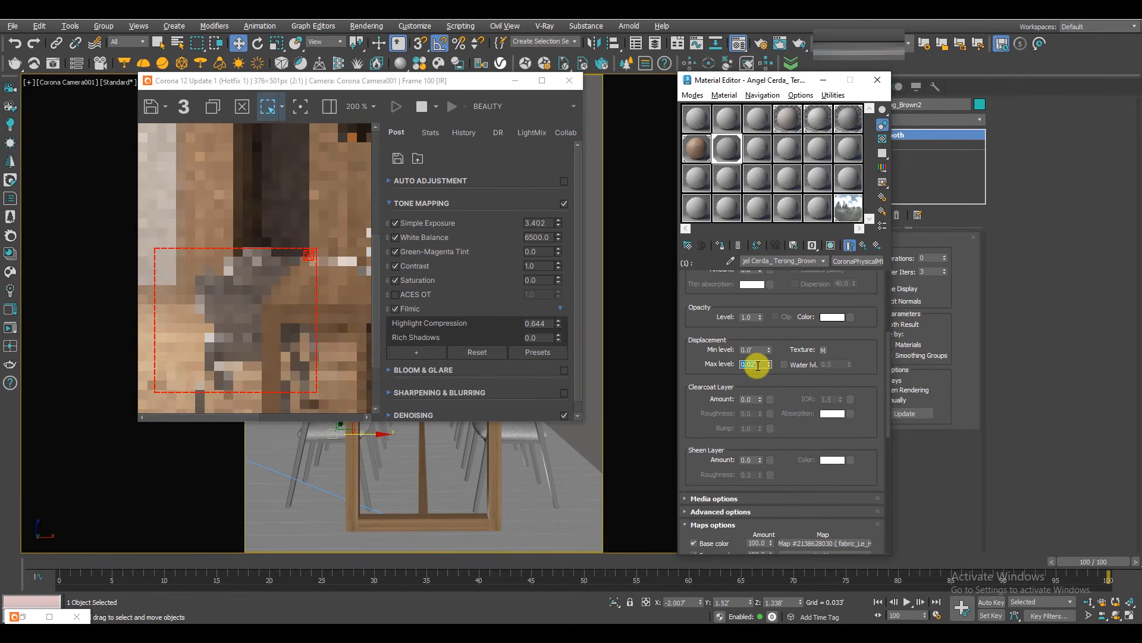
Wrap the fabric's base colour bitmap in a Color Correction map, keeping the old map as a sub-map.
left_click_drag(706, 299, 734, 553)
left_click(853, 336)
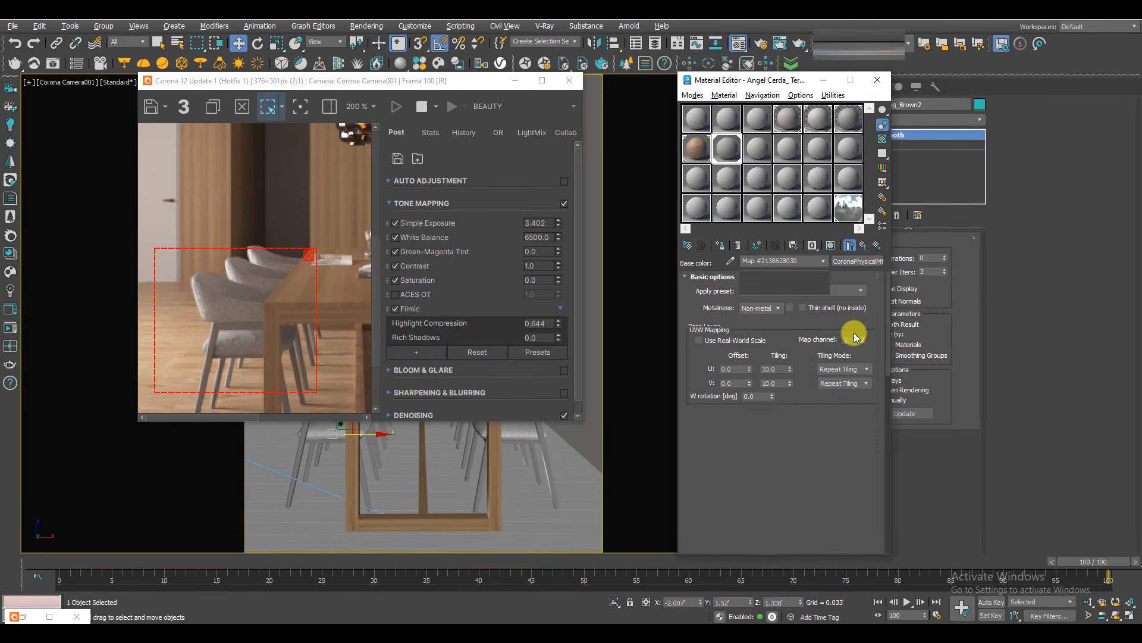
left_click(857, 261)
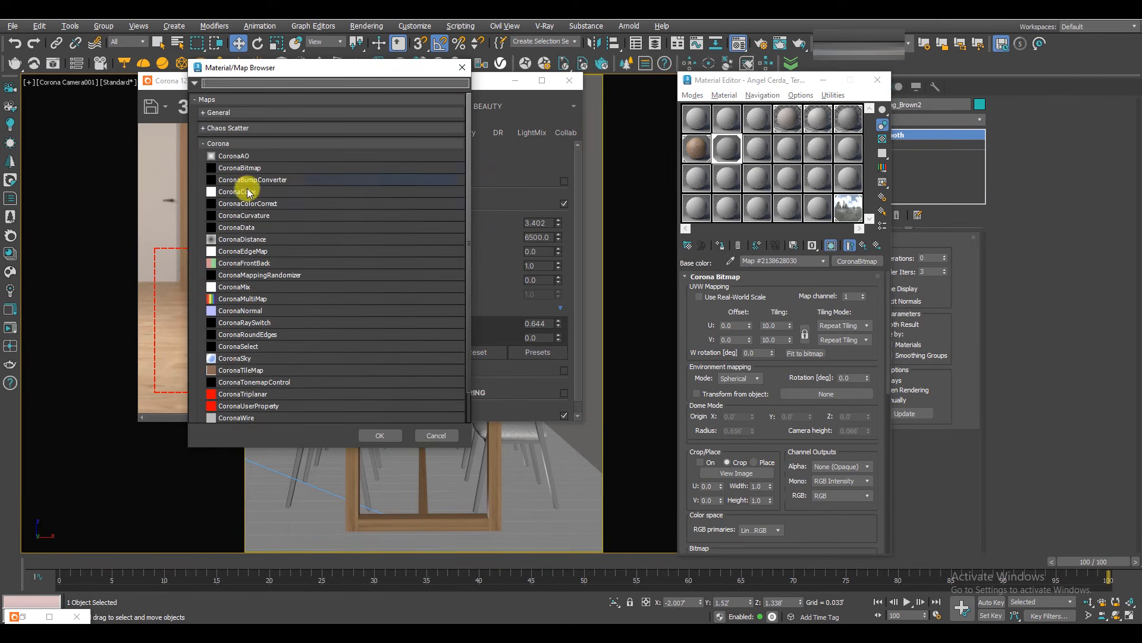
left_click(221, 113)
left_click(253, 197)
double_click(253, 197)
left_click(723, 317)
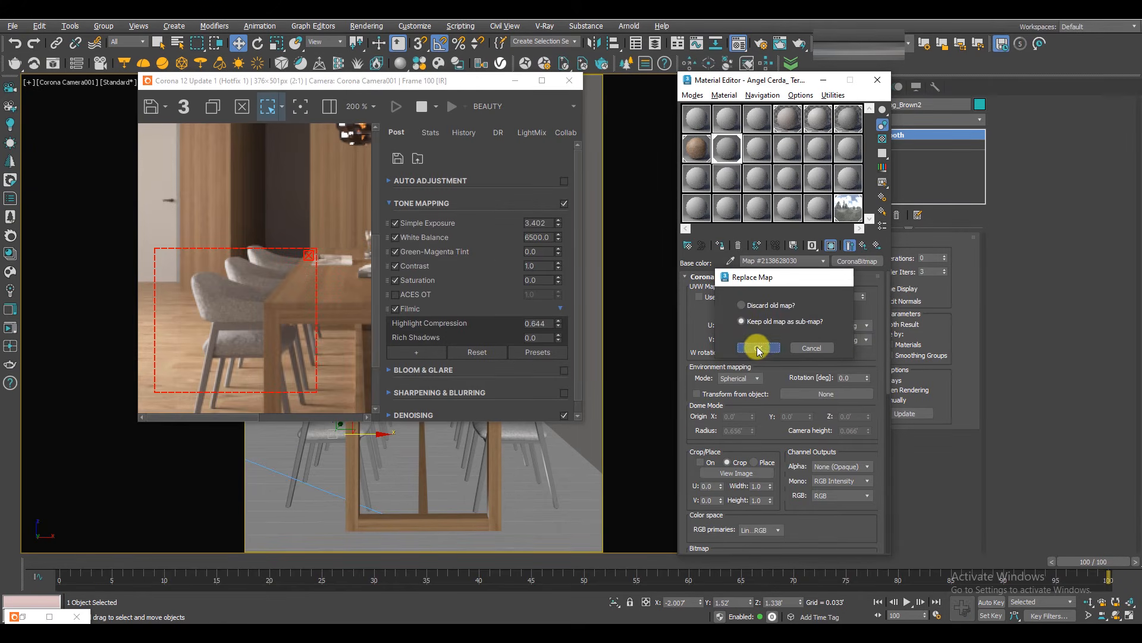
left_click(759, 342)
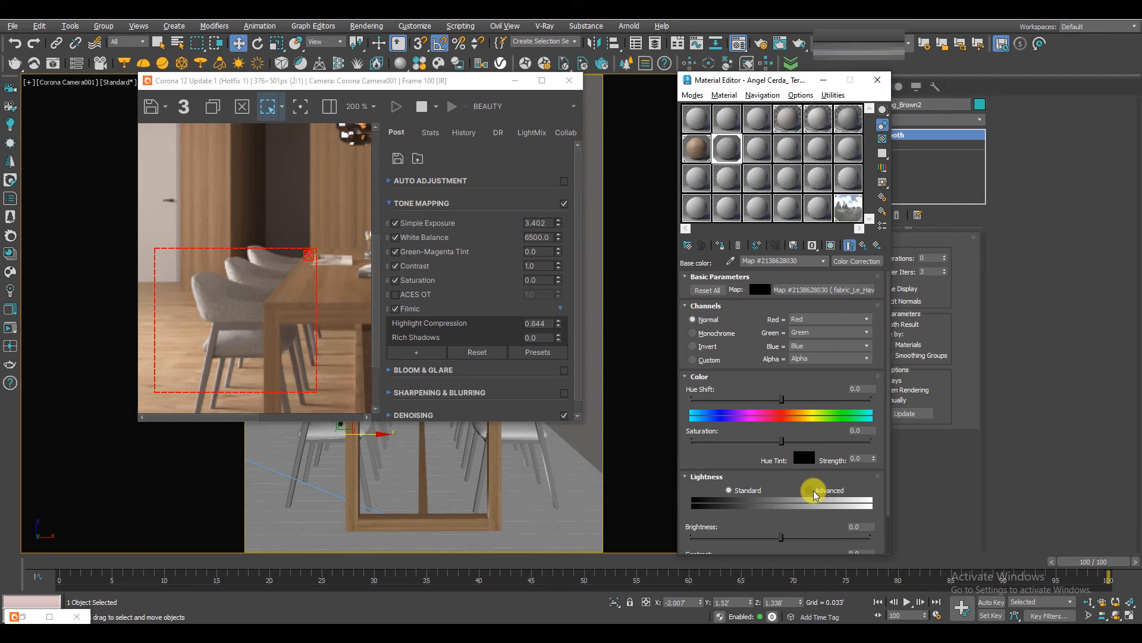
Use advanced lightness, try RGB gamma/contrast values 0.4, 0.6 and 0.8, settle on 0.7, and inspect the chairs right of the table.
left_click(812, 491)
left_click(776, 536)
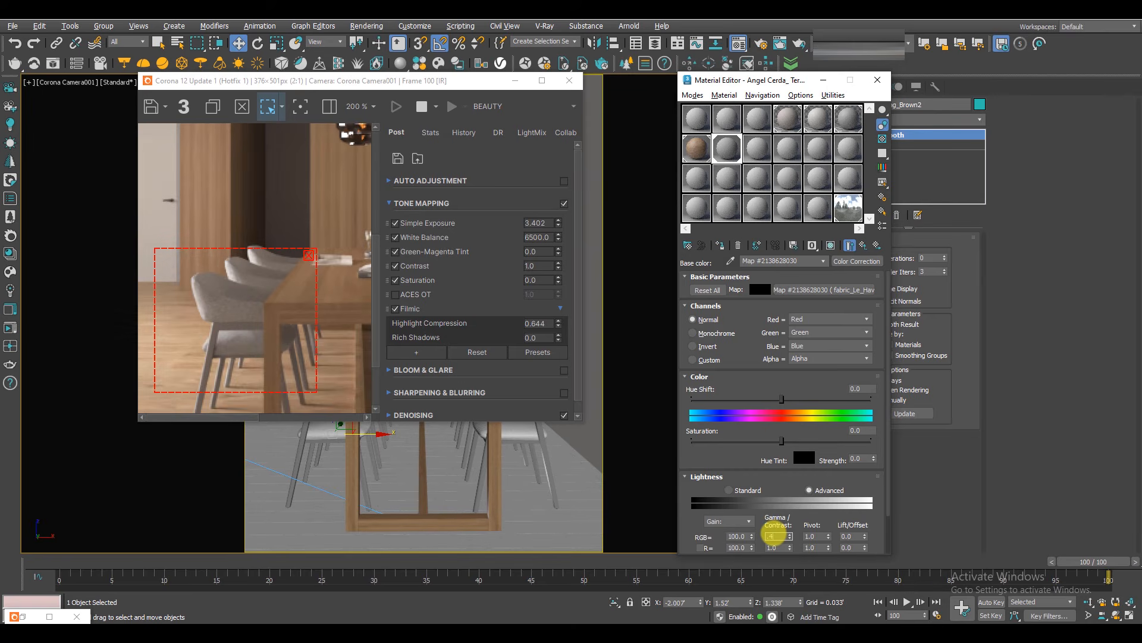
type(".4")
key("Return")
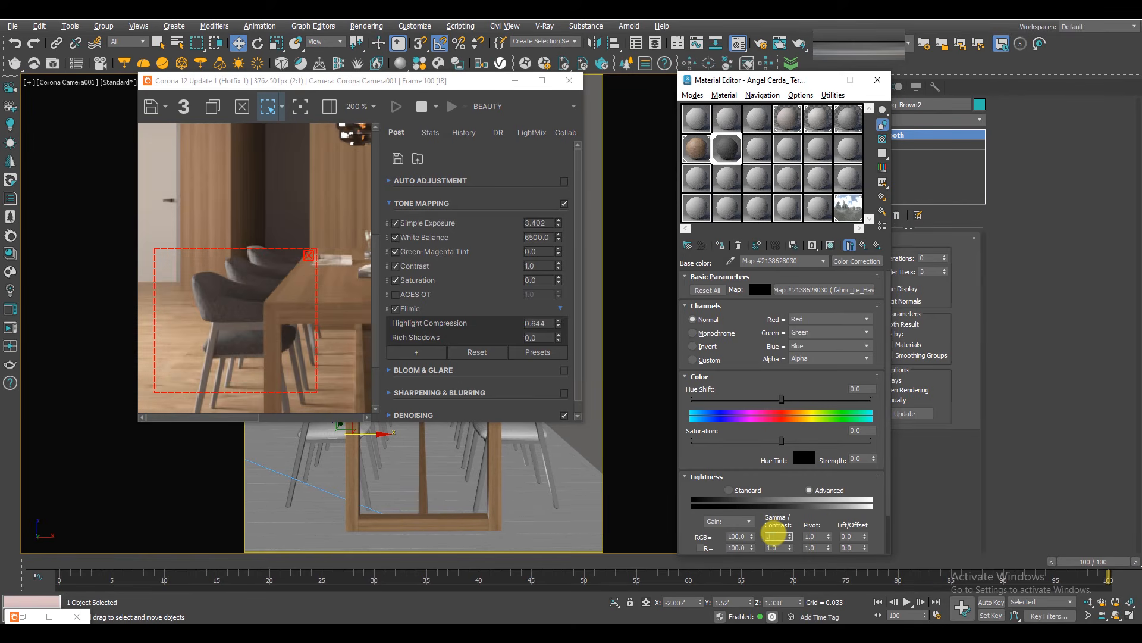
type(".6")
key("Return")
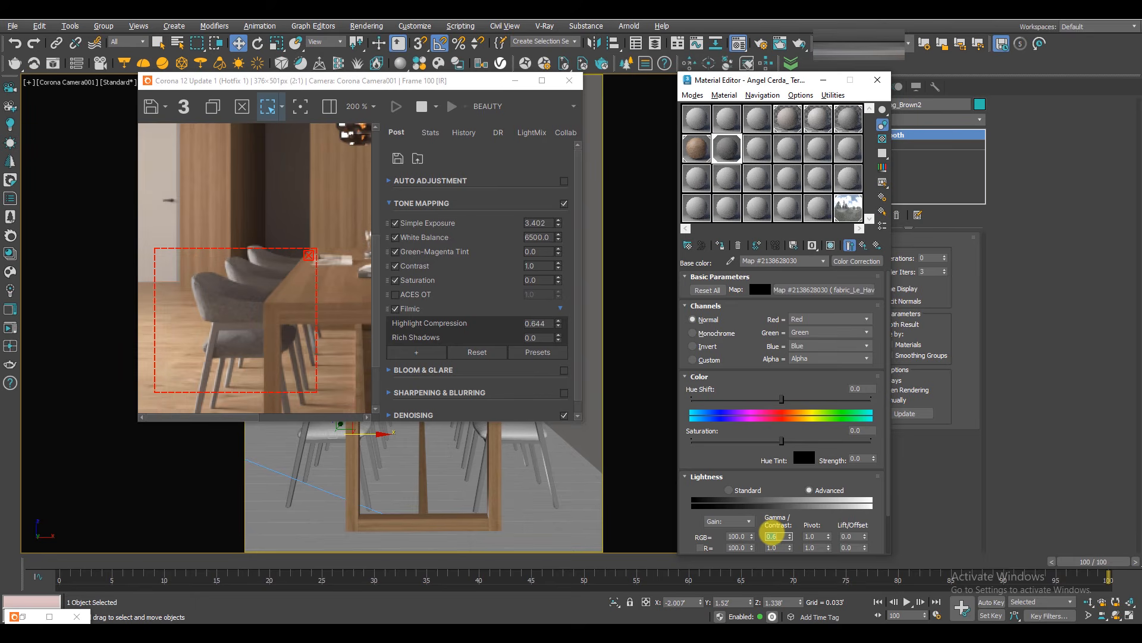
type(".8")
key("Return")
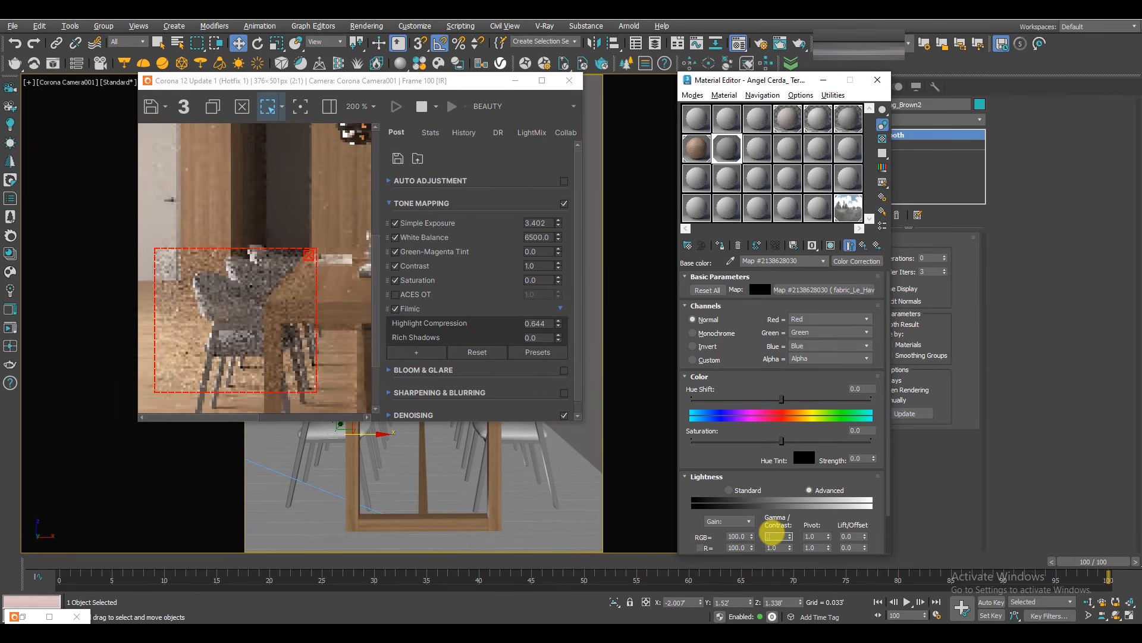
type(".7")
key("Return")
scroll(343, 321, "down", 1)
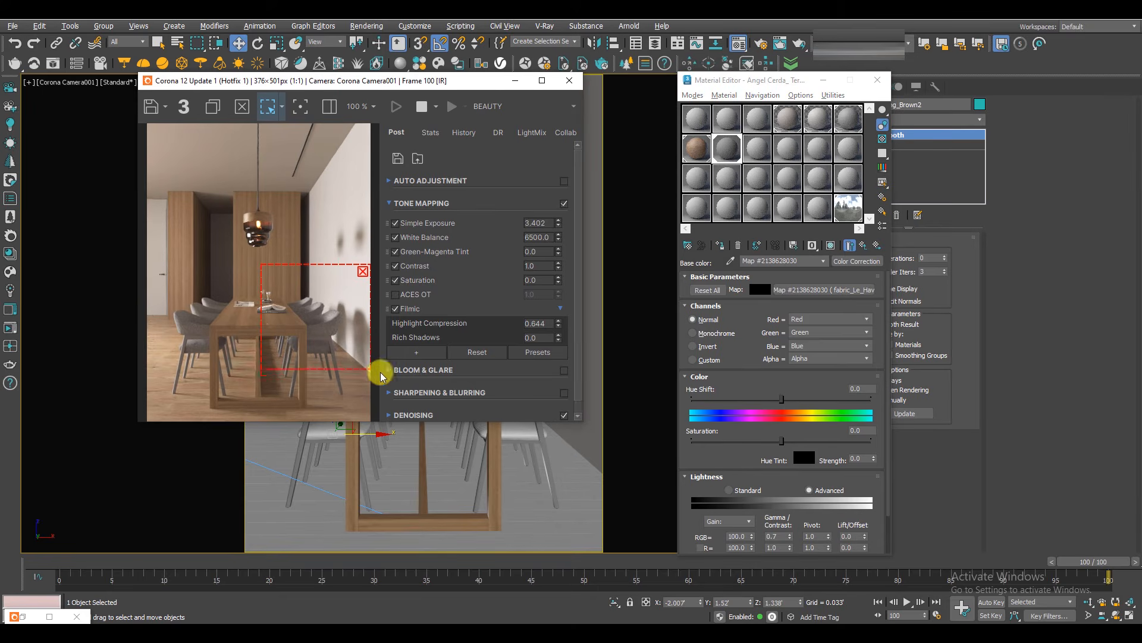
scroll(327, 339, "up", 1)
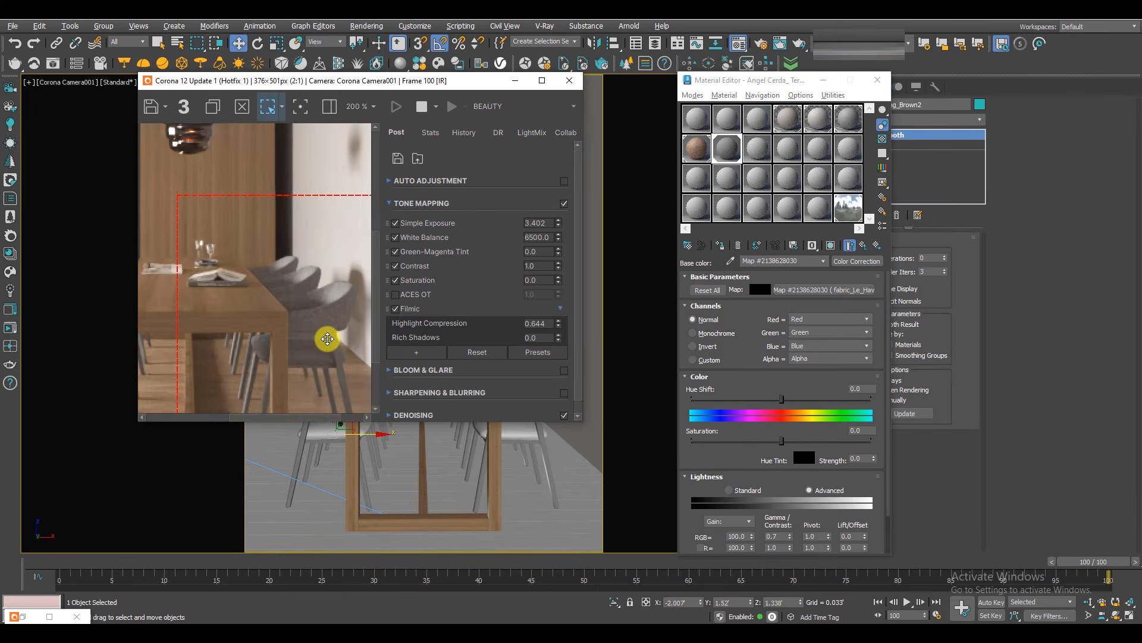
scroll(327, 339, "down", 1)
Select the pendant lamp above the table in the camera view, then stop the interactive render and close its window.
left_click_drag(371, 84, 787, 132)
left_click(443, 219)
key("F3")
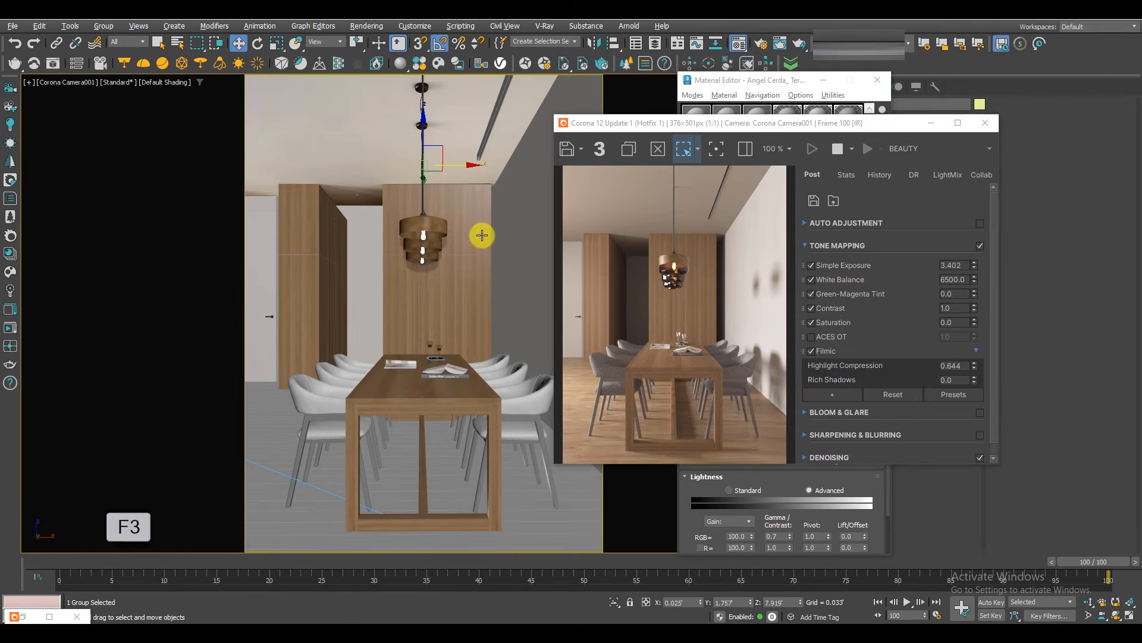
left_click(475, 299)
left_click(430, 215)
key("F3")
left_click(838, 148)
left_click(986, 123)
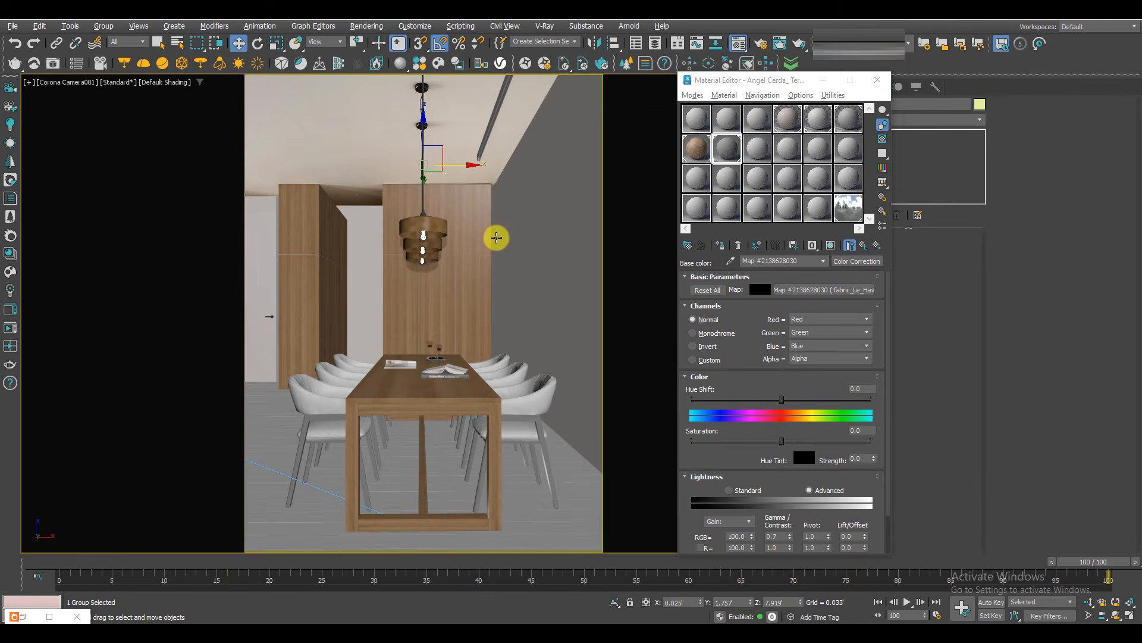
Isolate the pendant lamp, frame it in the perspective view, and pick its multi/sub-object material into the material editor.
key("alt+w")
key("alt+q")
key("alt+w")
key("z")
middle_click_drag(466, 429, 471, 301)
left_click(731, 262)
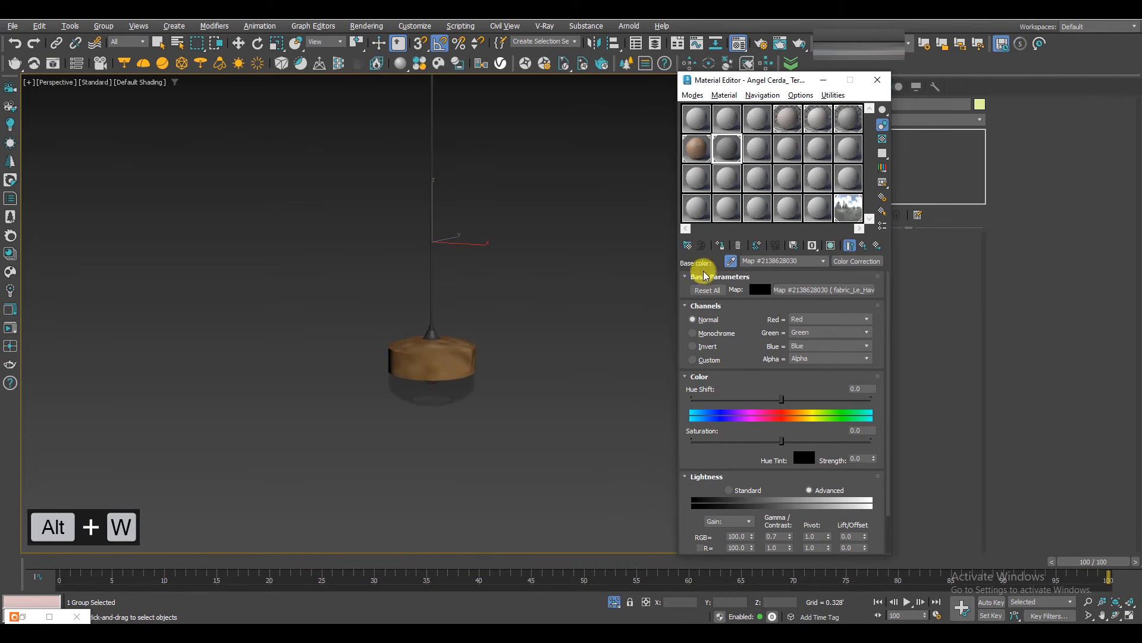
left_click(395, 372)
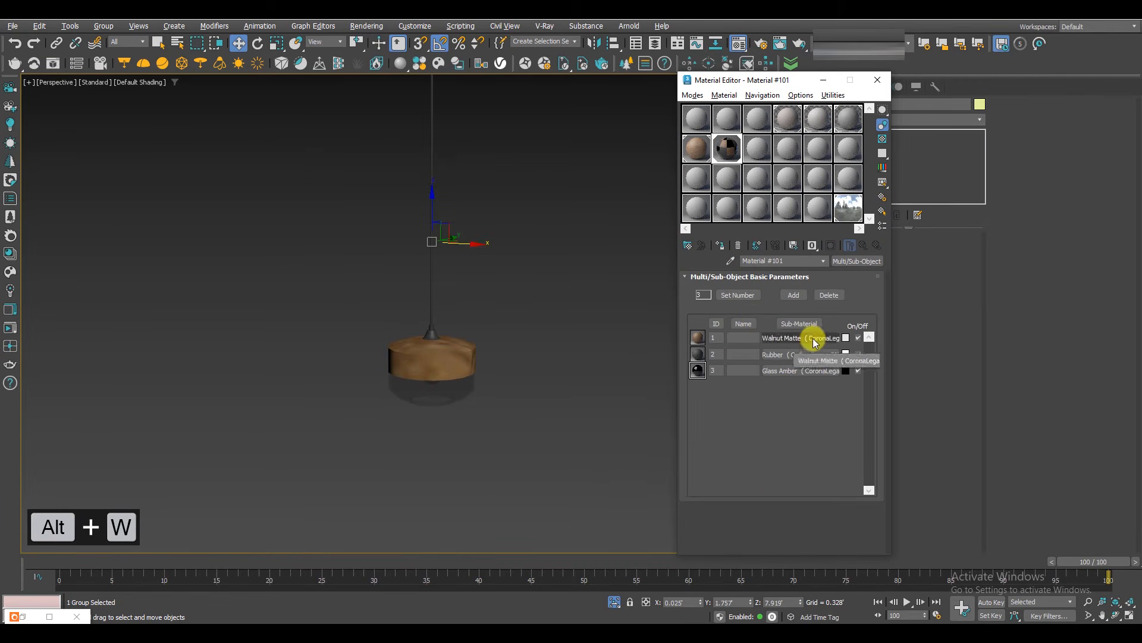
Replace the lamp's Walnut Matte sub-material with a CoronaPhysicalMtl, using base level 0 and roughness 0.5.
left_click(814, 339)
left_click(862, 261)
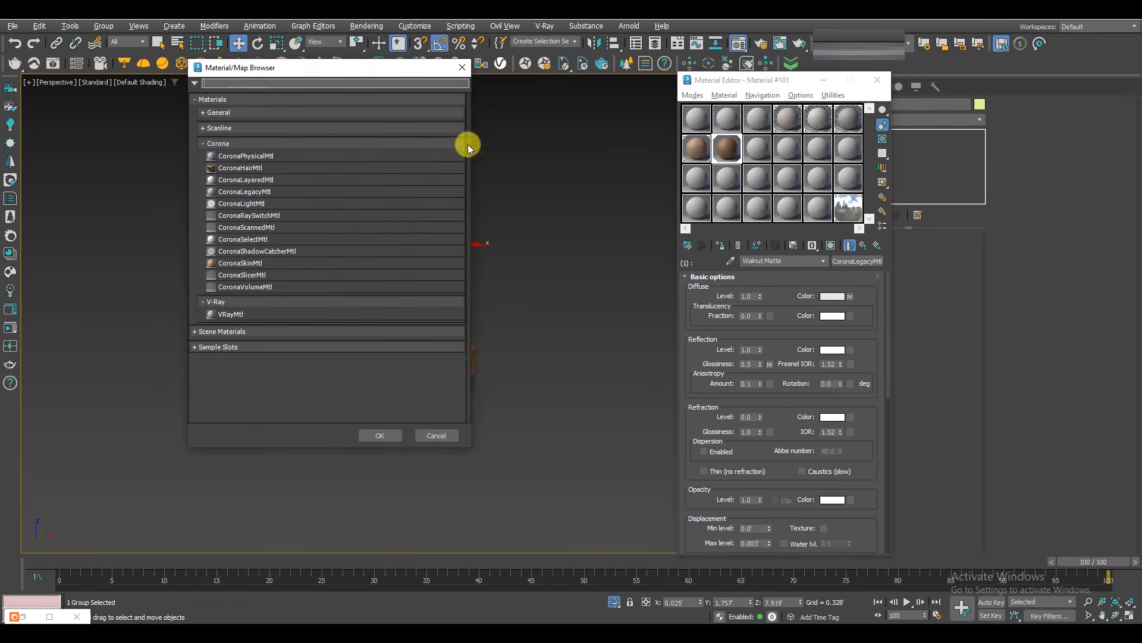
double_click(258, 157)
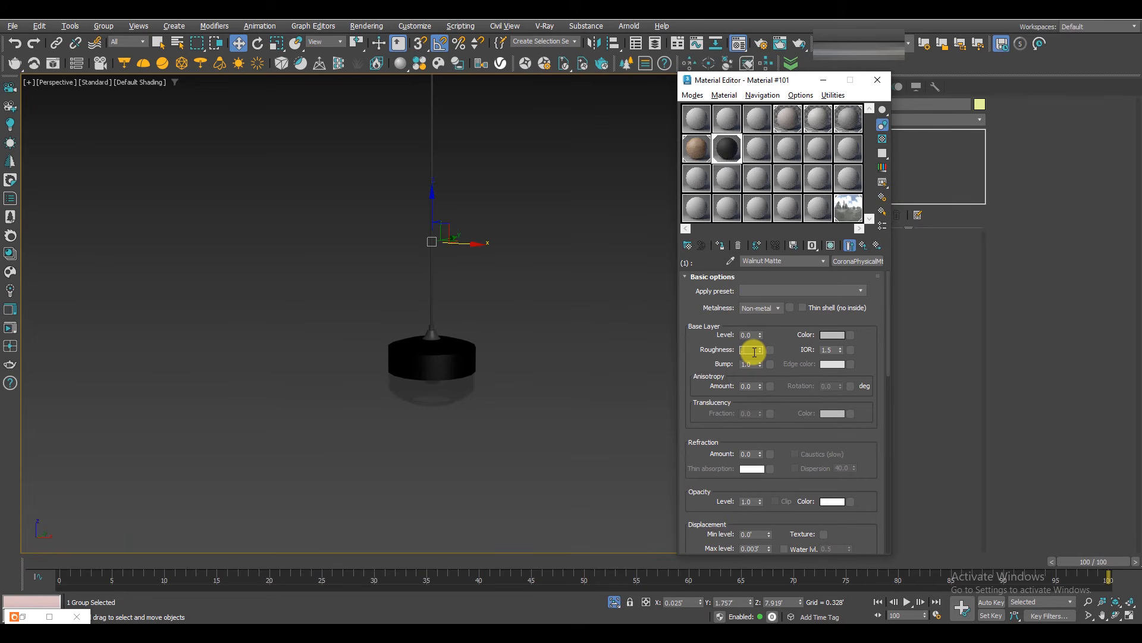
left_click(754, 352)
type(".5")
key("Return")
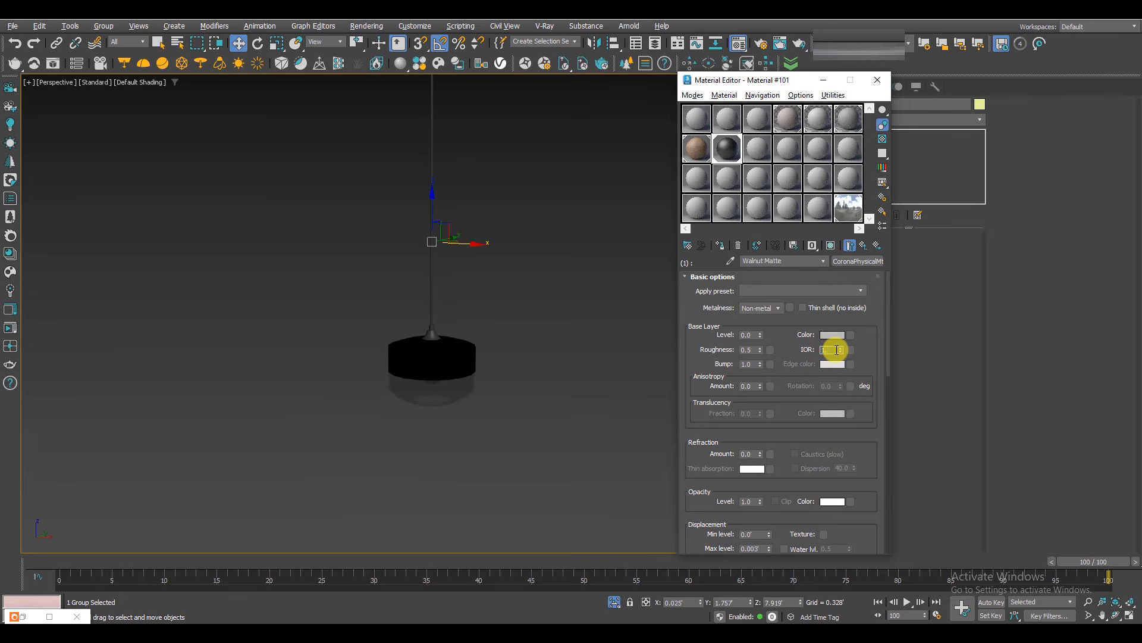
Copy the lamp's first sub-material onto the second slot, Rubber, as an instance.
left_click(863, 245)
left_click_drag(818, 340, 813, 356)
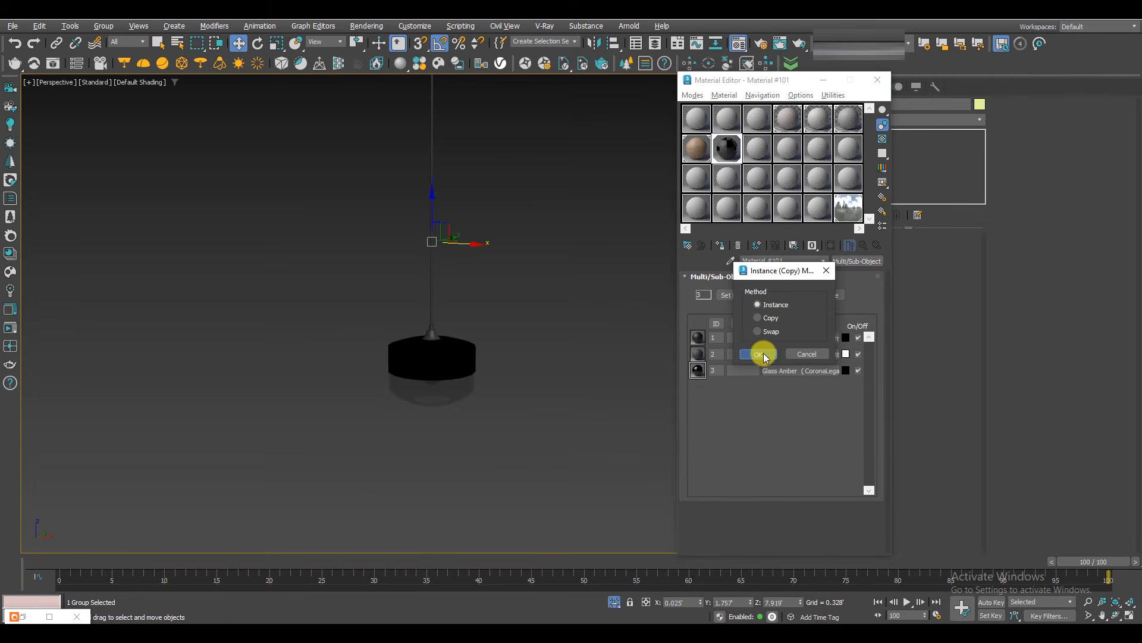
left_click(761, 354)
Replace the lamp's Glass Amber sub-material with a CoronaPhysicalMtl and apply the Glass architectural preset.
left_click(791, 370)
left_click(857, 262)
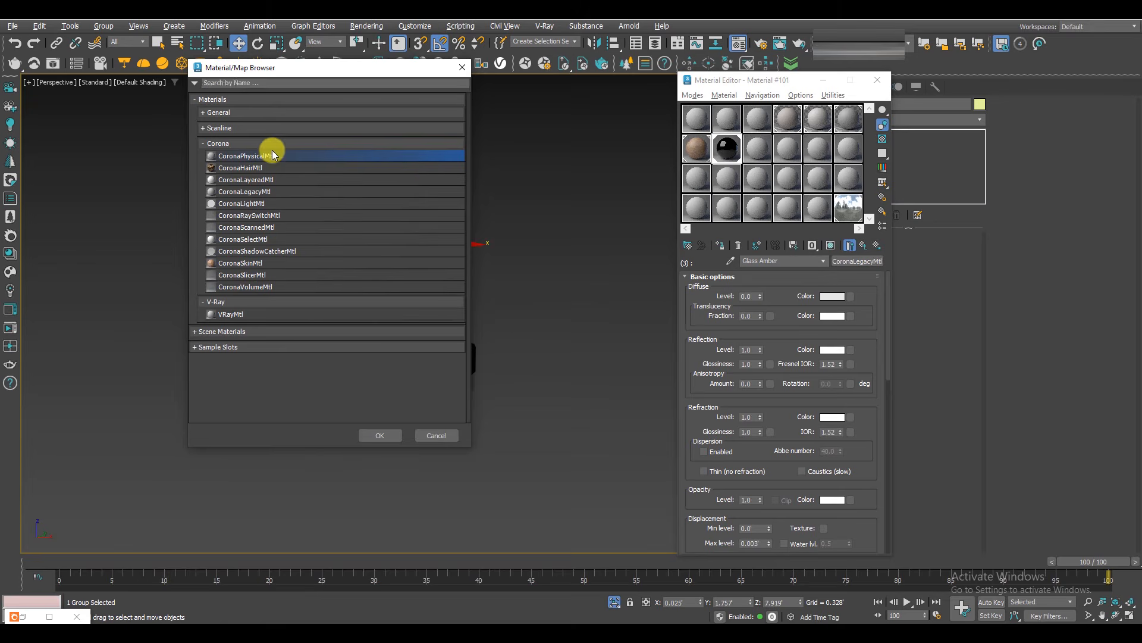
double_click(270, 158)
left_click(773, 291)
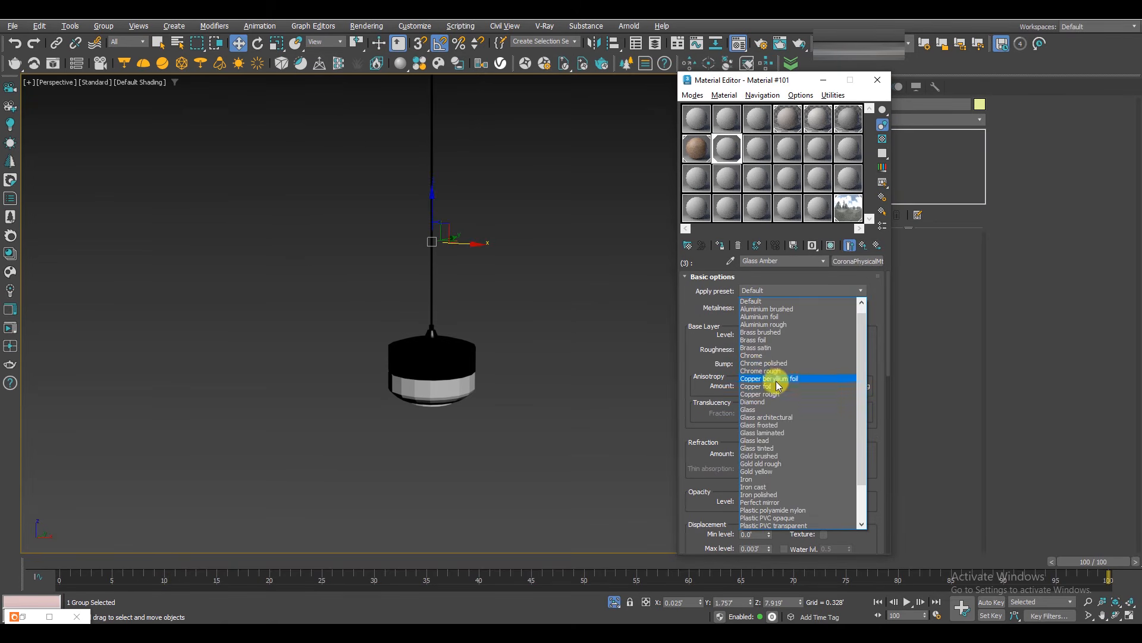
left_click(780, 418)
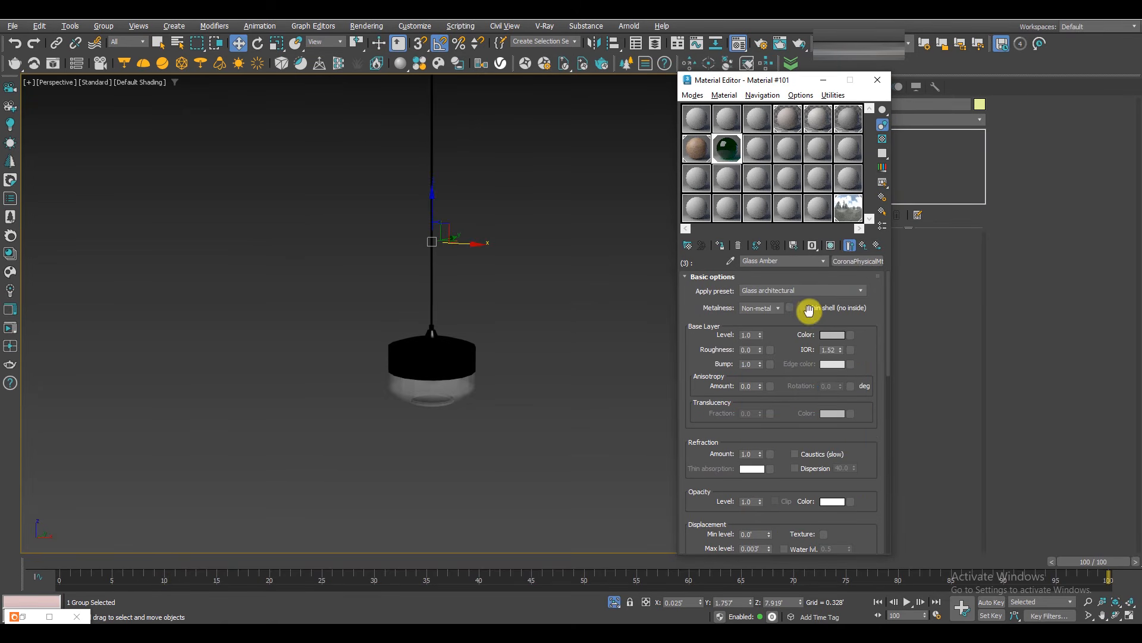
Set the lamp glass's volumetric absorption colour to a neutral light grey of 238 with saturation 0.
left_click_drag(697, 438, 723, 232)
scroll(708, 327, "down", 5)
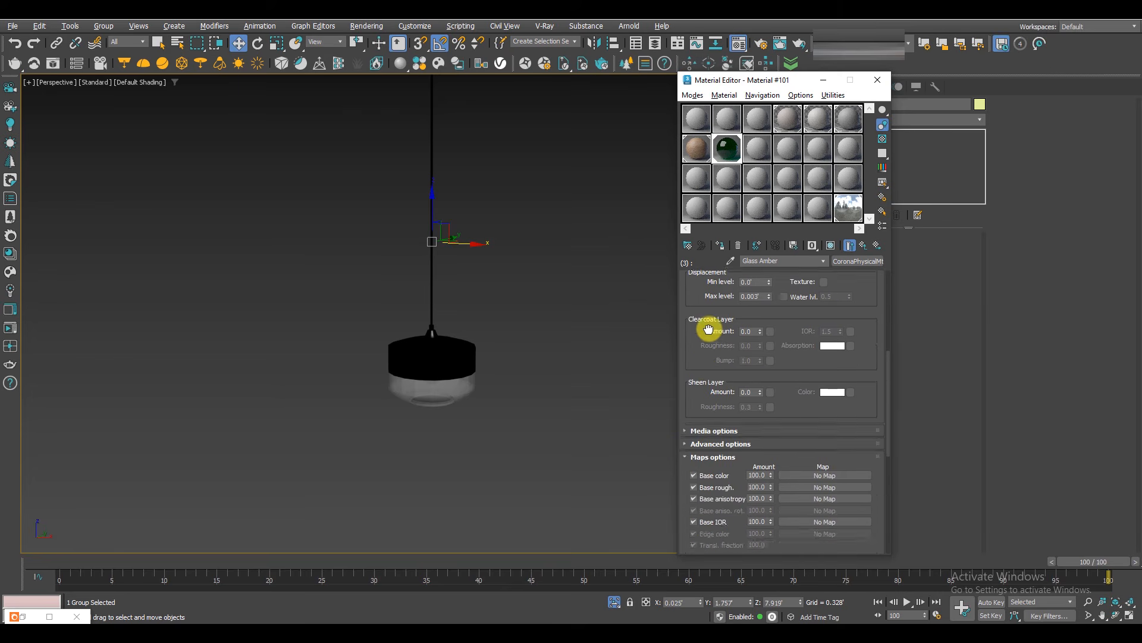
left_click(713, 361)
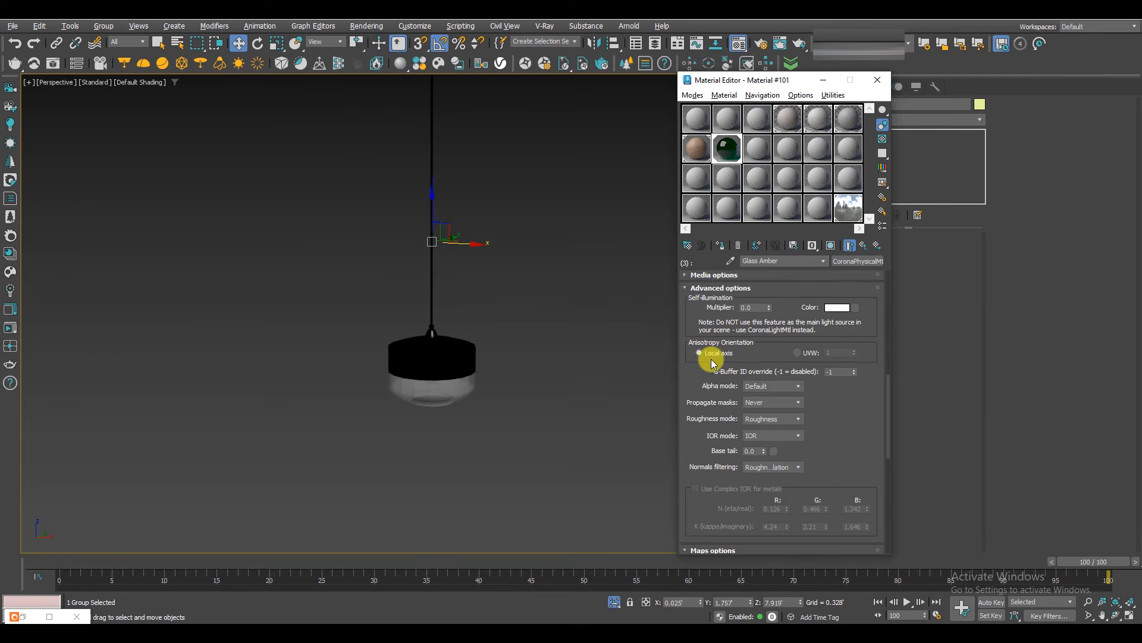
scroll(710, 274, "up", 4)
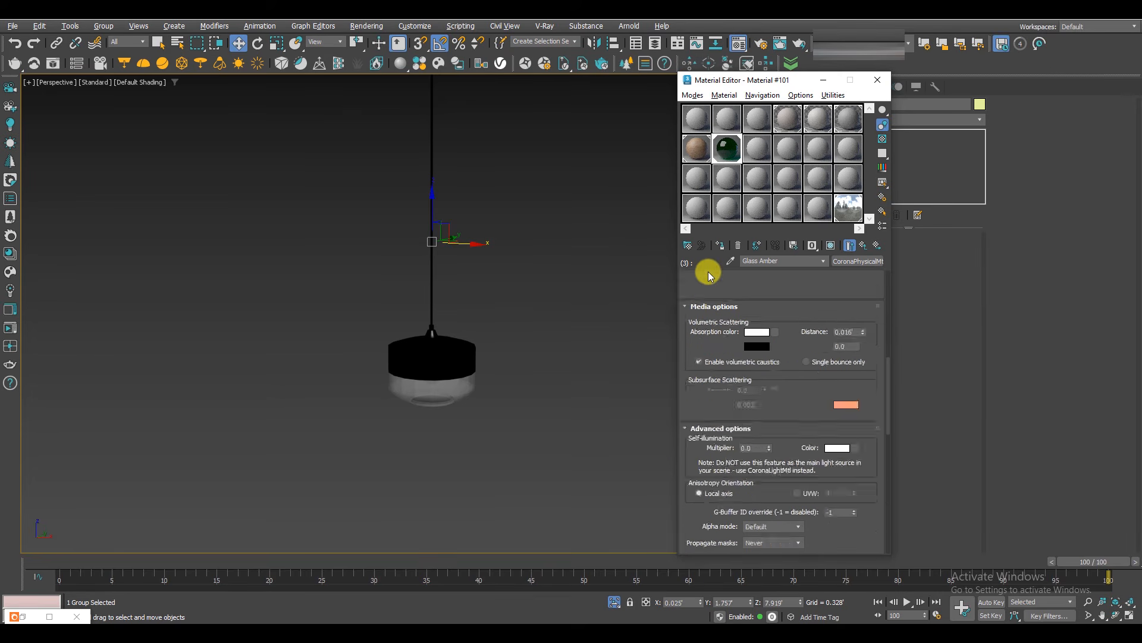
left_click(754, 332)
left_click_drag(683, 266, 662, 272)
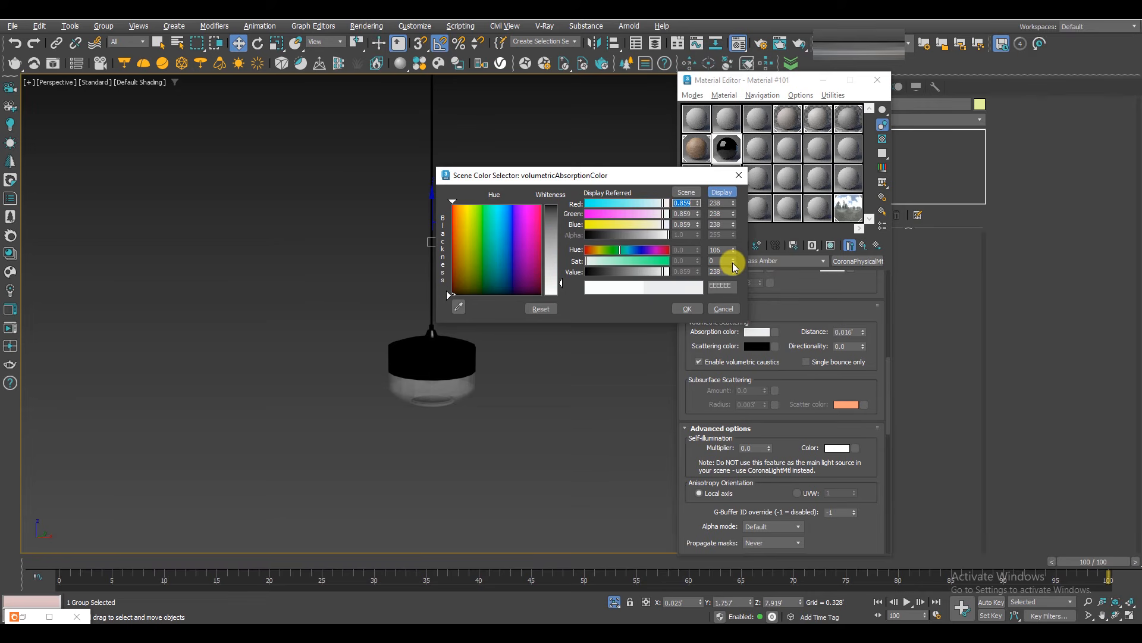
left_click(686, 308)
Return to the camera view, start the interactive Corona render, and limit it to a region around the pendant lamp.
key("alt+w")
key("alt+w")
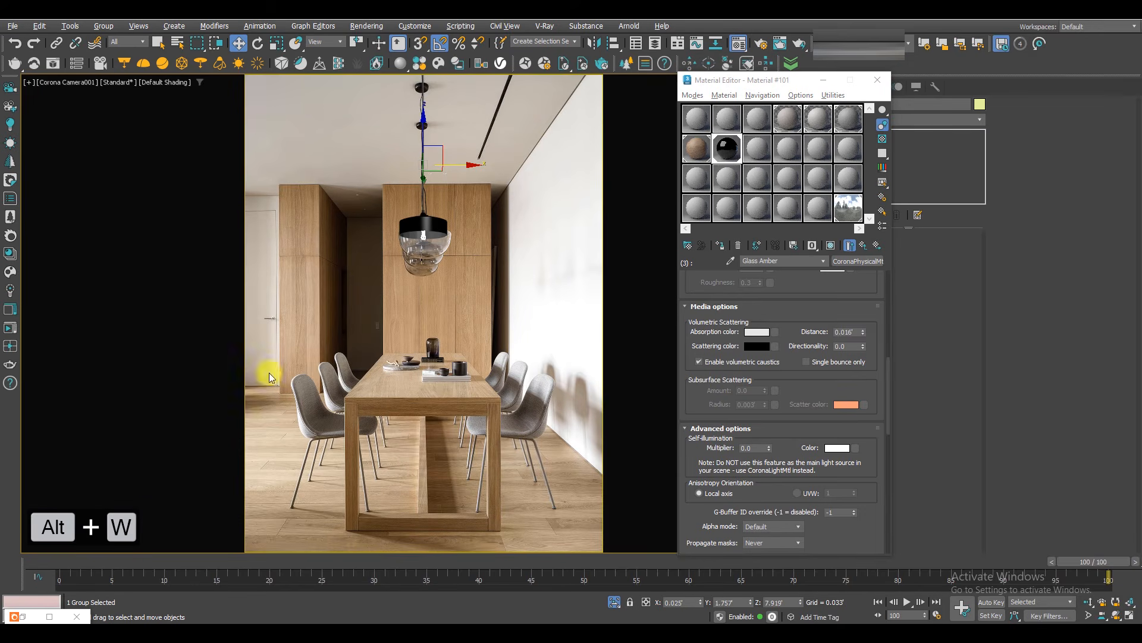
left_click(9, 332)
left_click_drag(739, 121, 431, 124)
left_click_drag(344, 296, 400, 170)
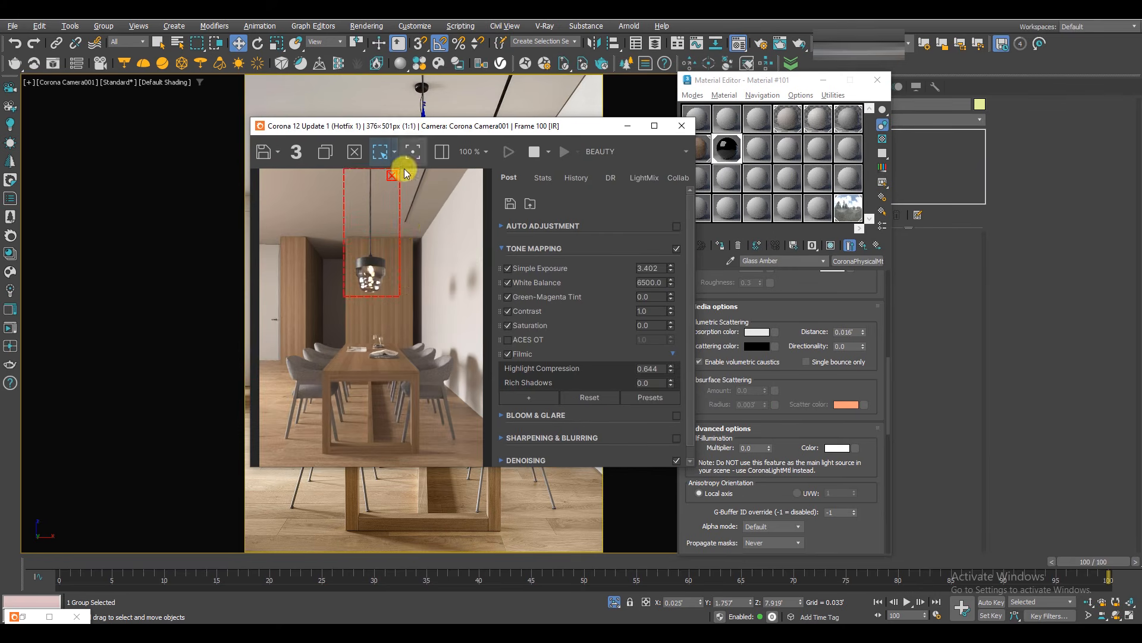
scroll(371, 274, "up", 1)
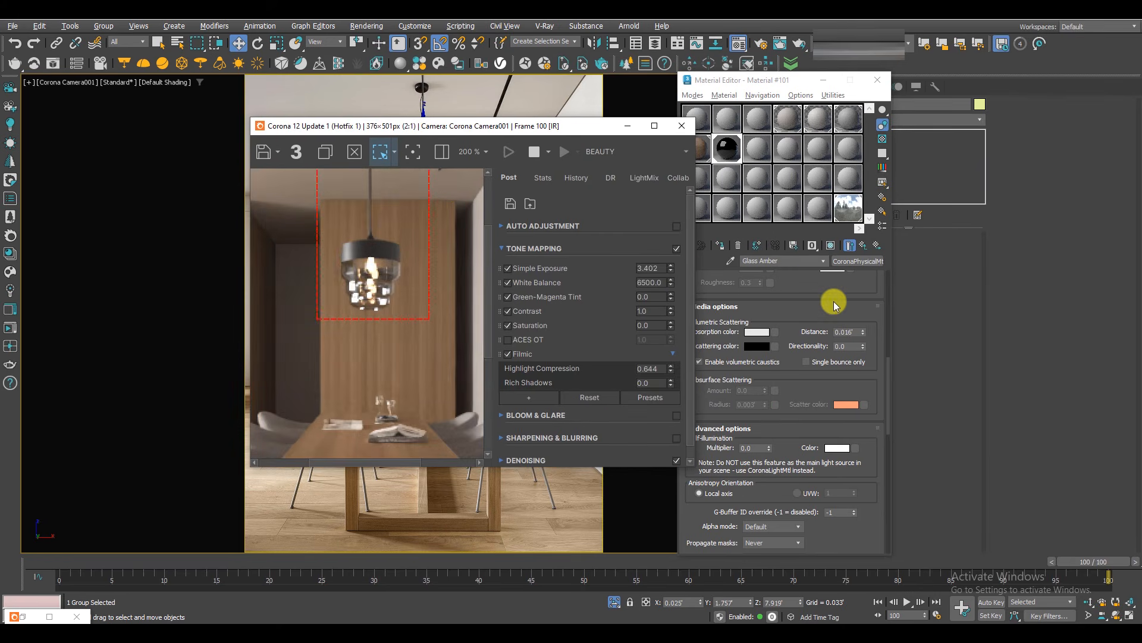
Close the interactive render and, in the maximized Perspective view, open the pendant lamp's group and select the lamp body.
scroll(343, 247, "down", 1)
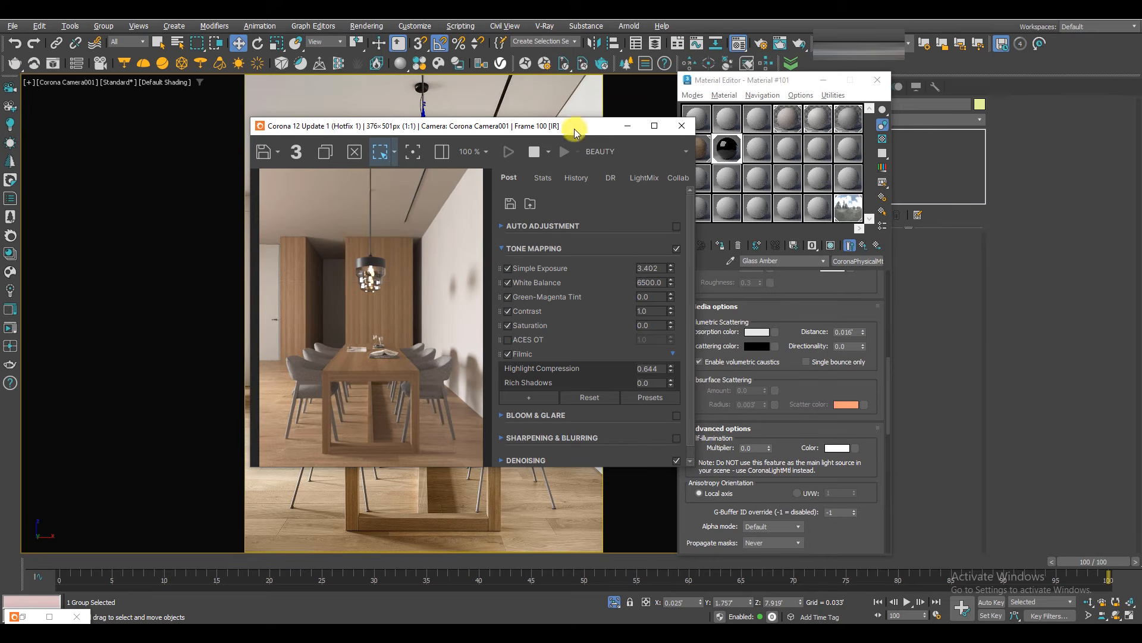
left_click(682, 126)
key("alt+w")
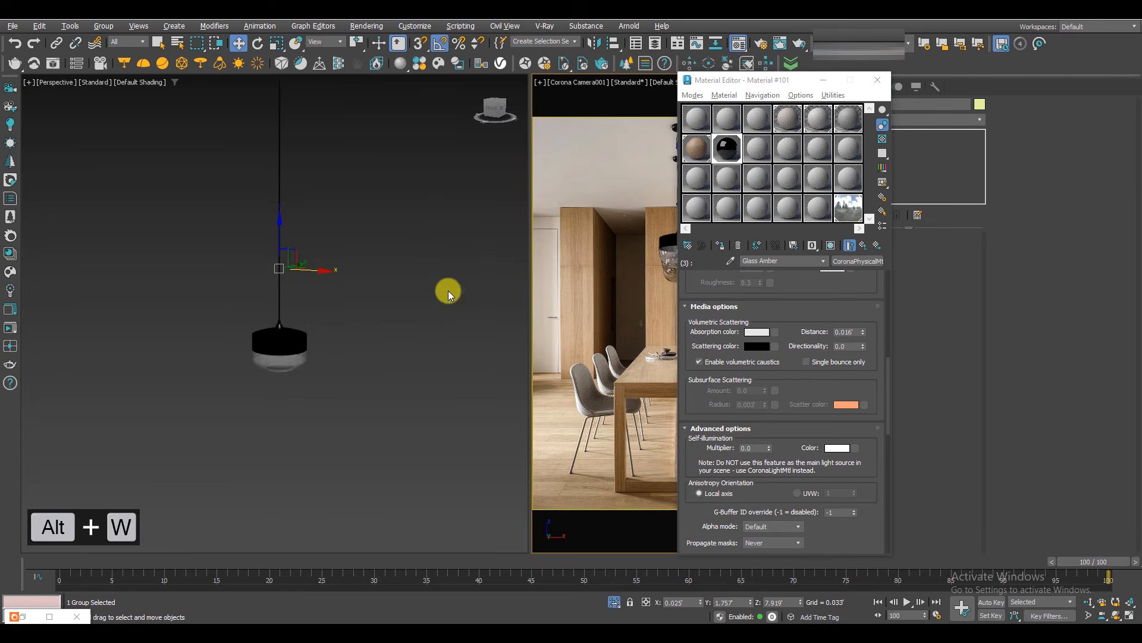
key("alt+w")
scroll(378, 306, "up", 5)
scroll(449, 355, "up", 3)
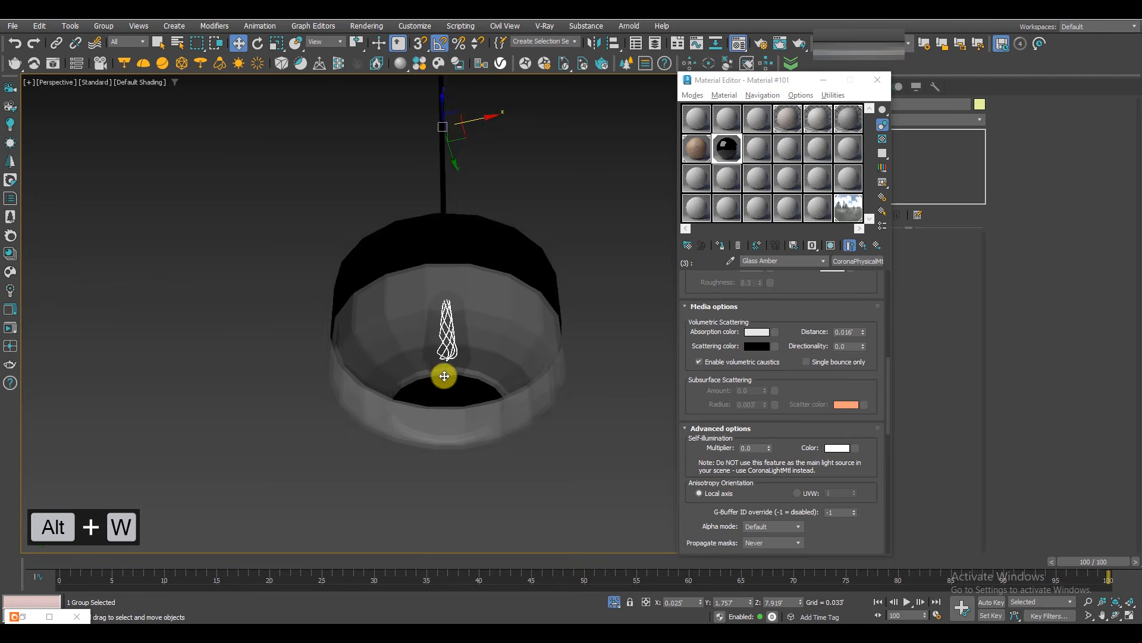
left_click(877, 79)
left_click(106, 26)
left_click(153, 95)
left_click(425, 330)
Add a TurboSmooth modifier to the pendant lamp body.
middle_click_drag(426, 345, 452, 329, "alt")
scroll(434, 426, "up", 3)
key("F4")
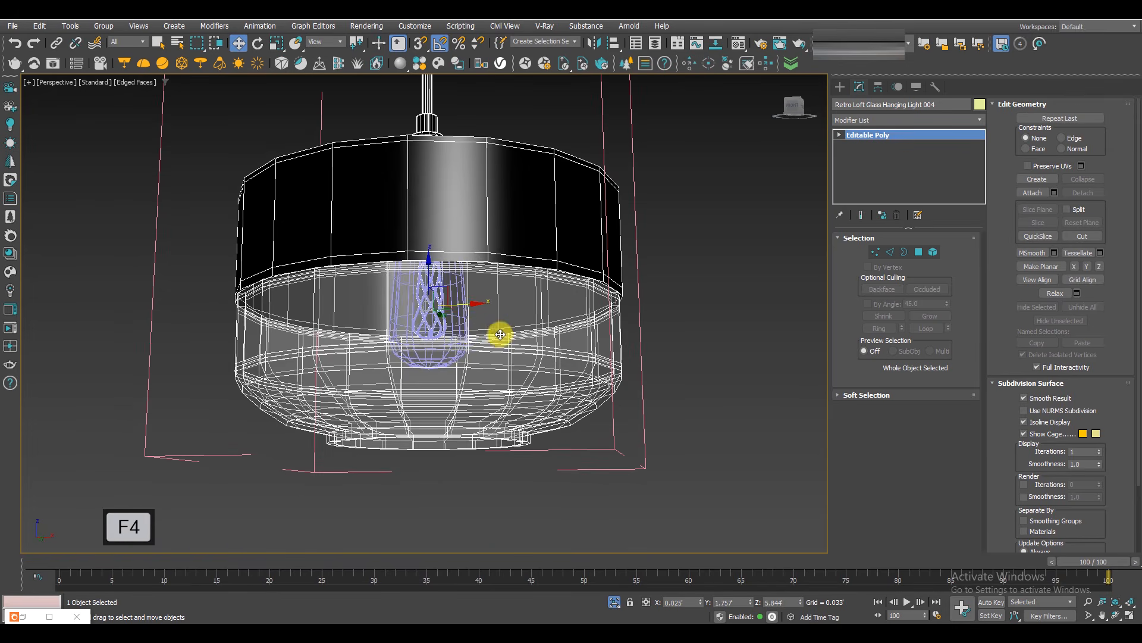
scroll(500, 332, "down", 6)
middle_click_drag(503, 288, 504, 341)
left_click(931, 120)
type("turbo")
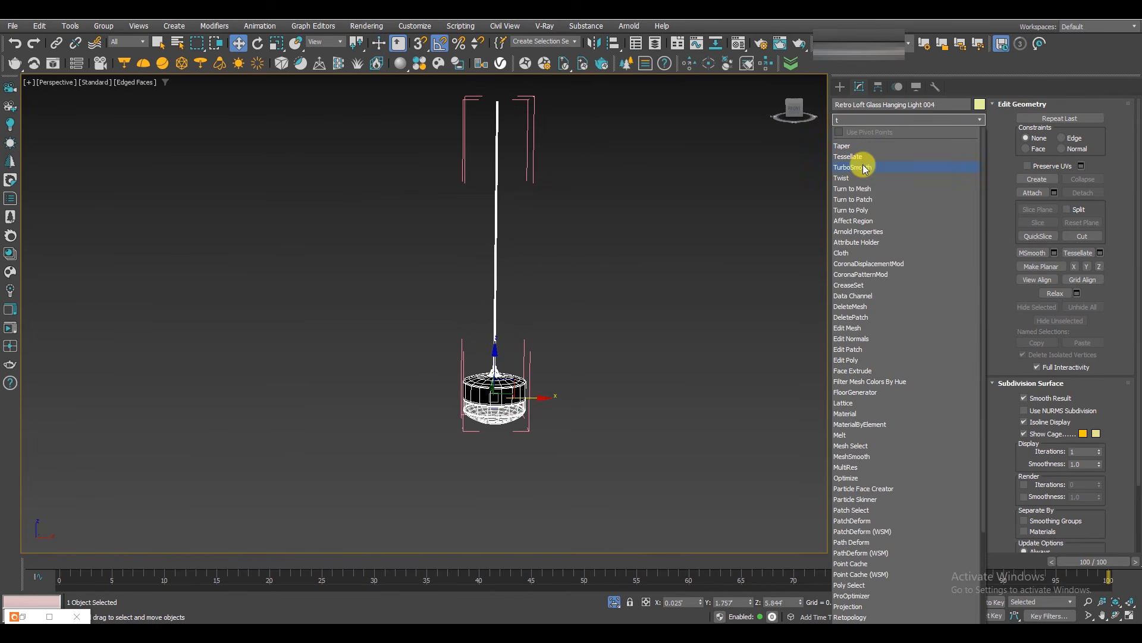
left_click(863, 164)
scroll(533, 363, "up", 5)
scroll(541, 328, "up", 6)
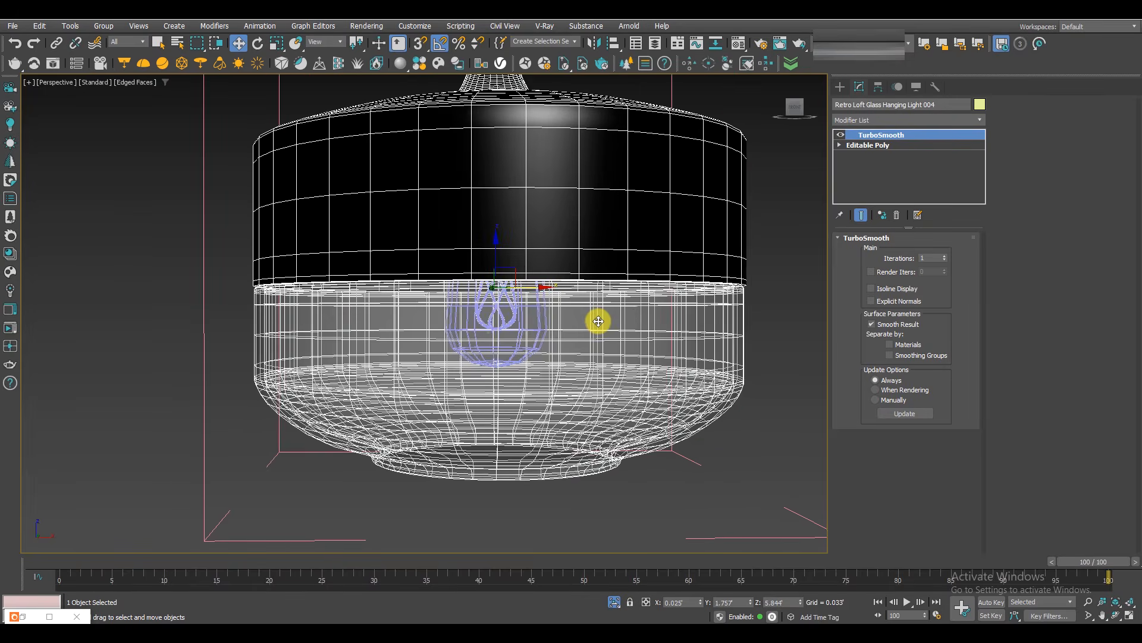
Inspect the lamp body without edged faces, comparing its shape with the TurboSmooth modifier off and on.
key("F4")
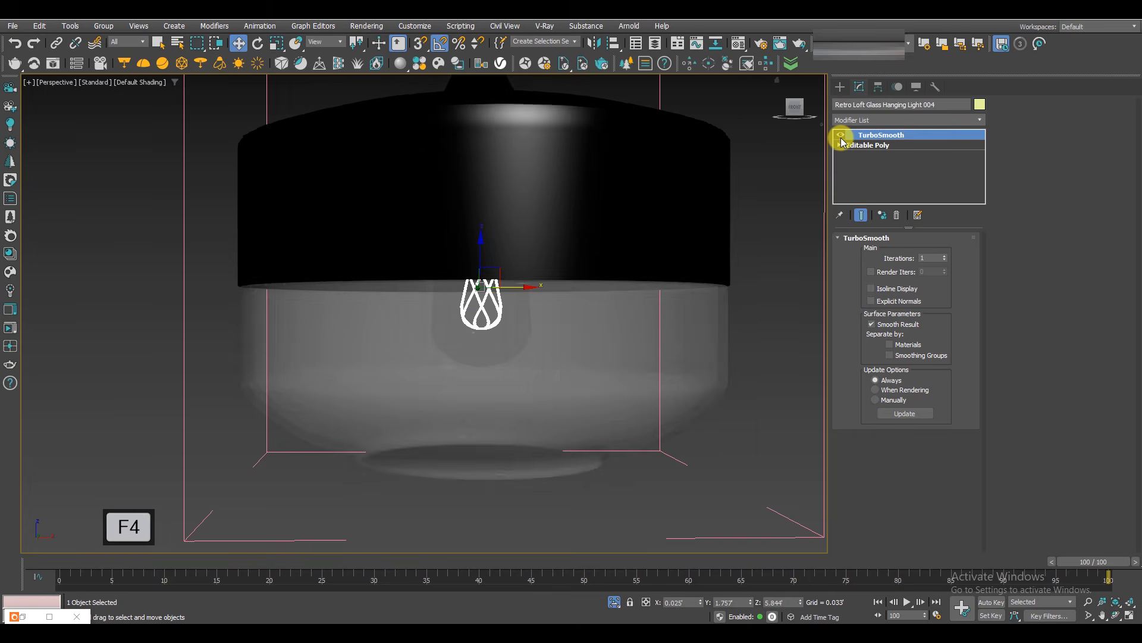
scroll(714, 333, "up", 4)
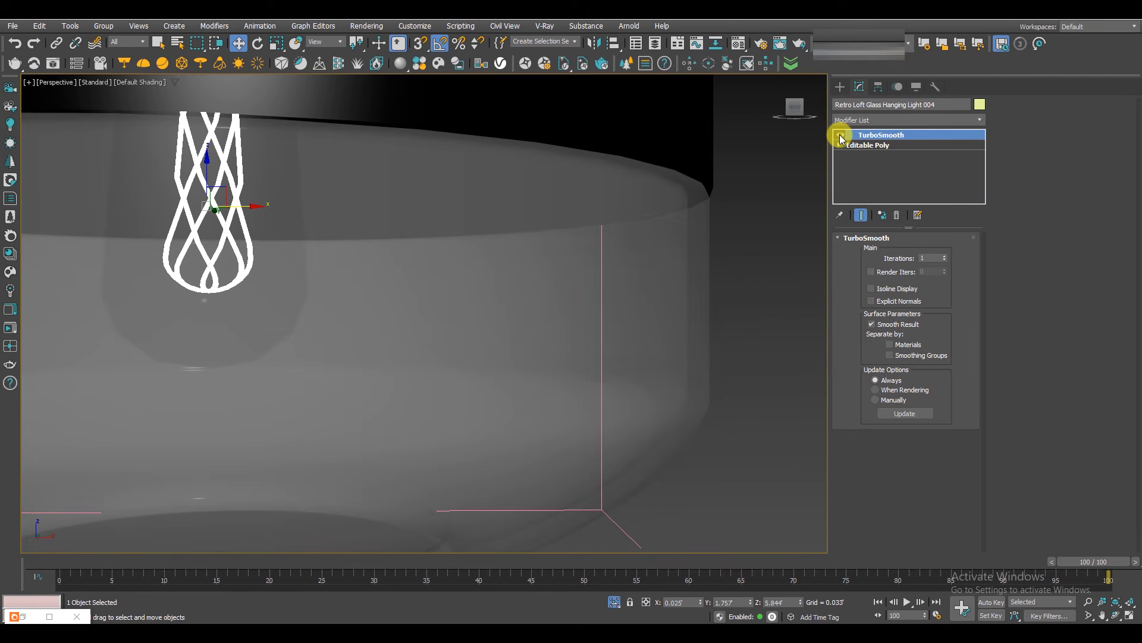
left_click(841, 138)
left_click(840, 138)
scroll(538, 346, "down", 5)
Hide the lamp body, replace the bulb filament's CoronaLightMtl sub-material with a CoronaPhysicalMtl, and apply a thin-shell glass preset.
right_click(566, 326)
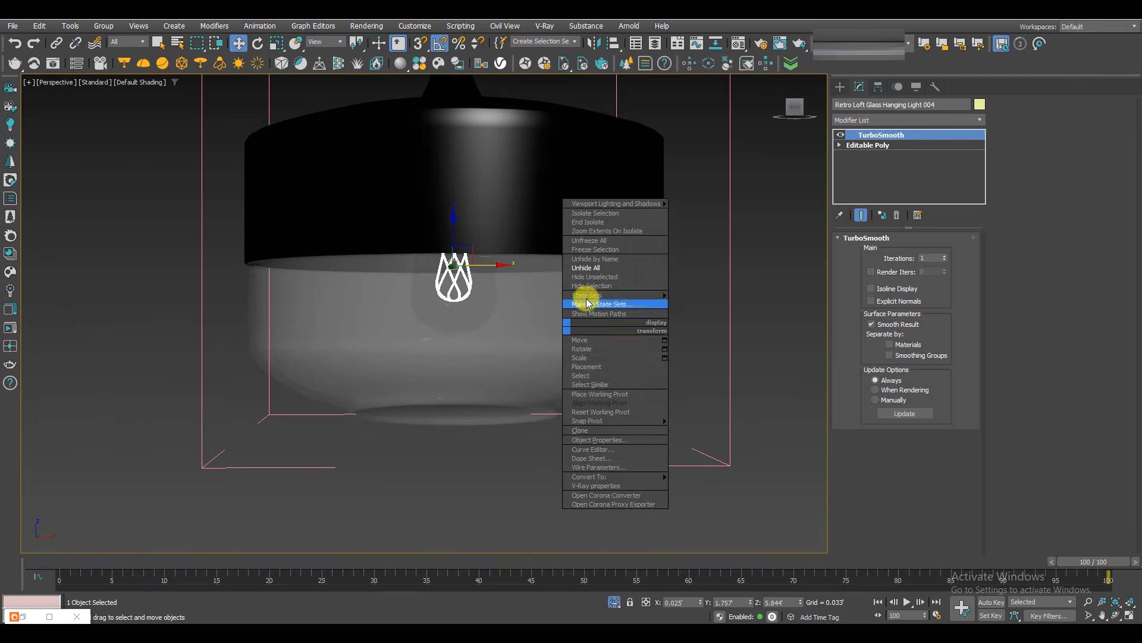
left_click(592, 286)
left_click(488, 253)
key("m")
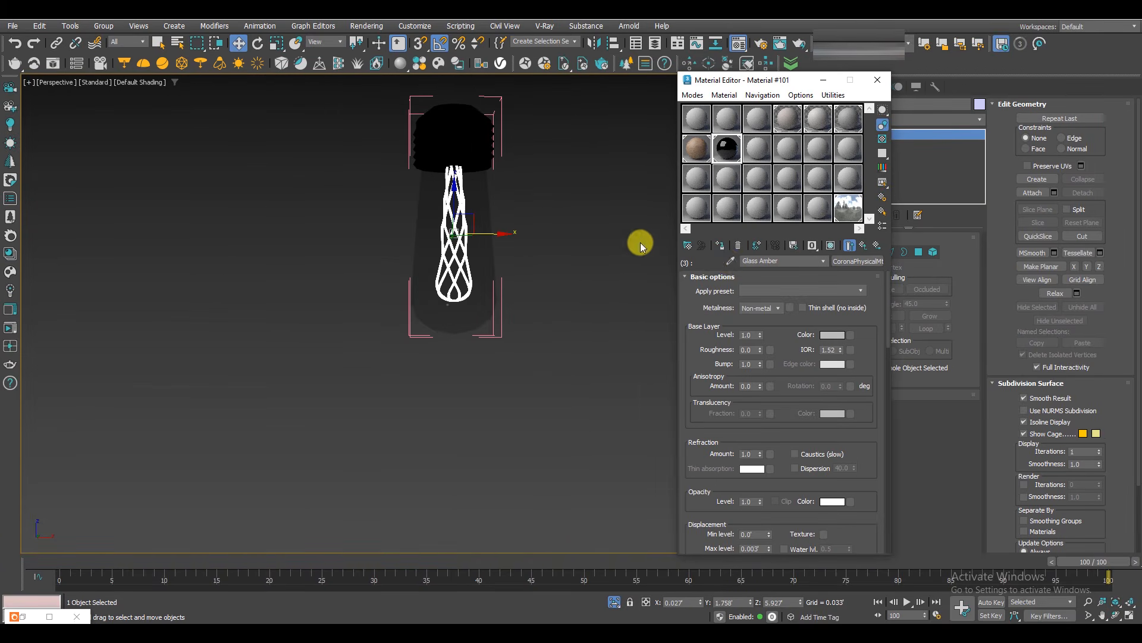
left_click(466, 258)
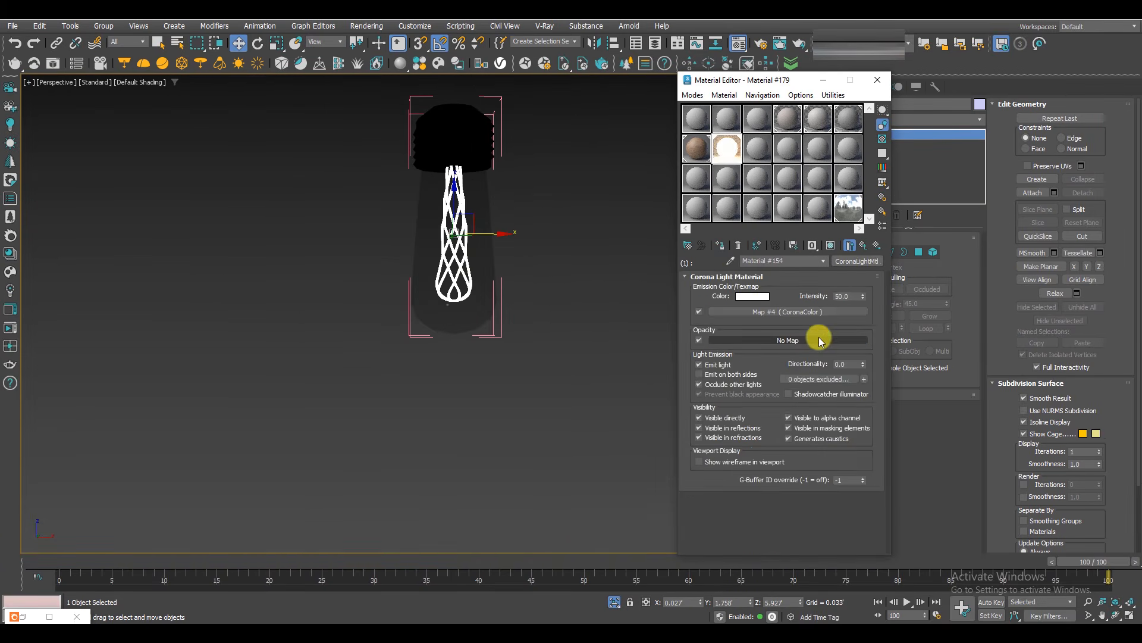
left_click(857, 261)
double_click(256, 152)
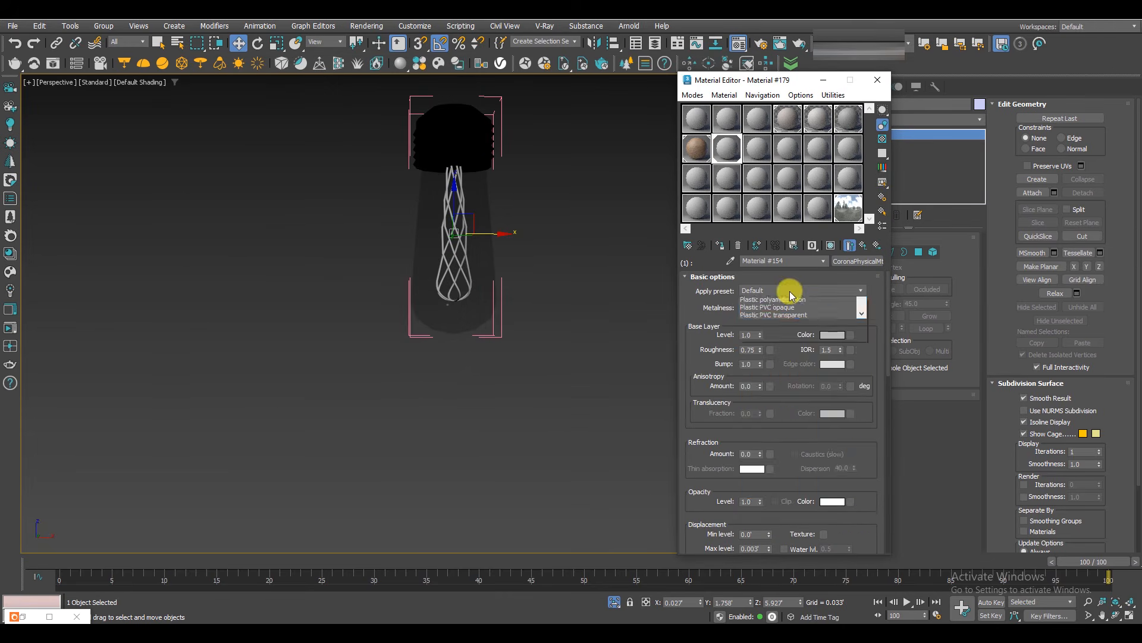
left_click(792, 292)
left_click(766, 412)
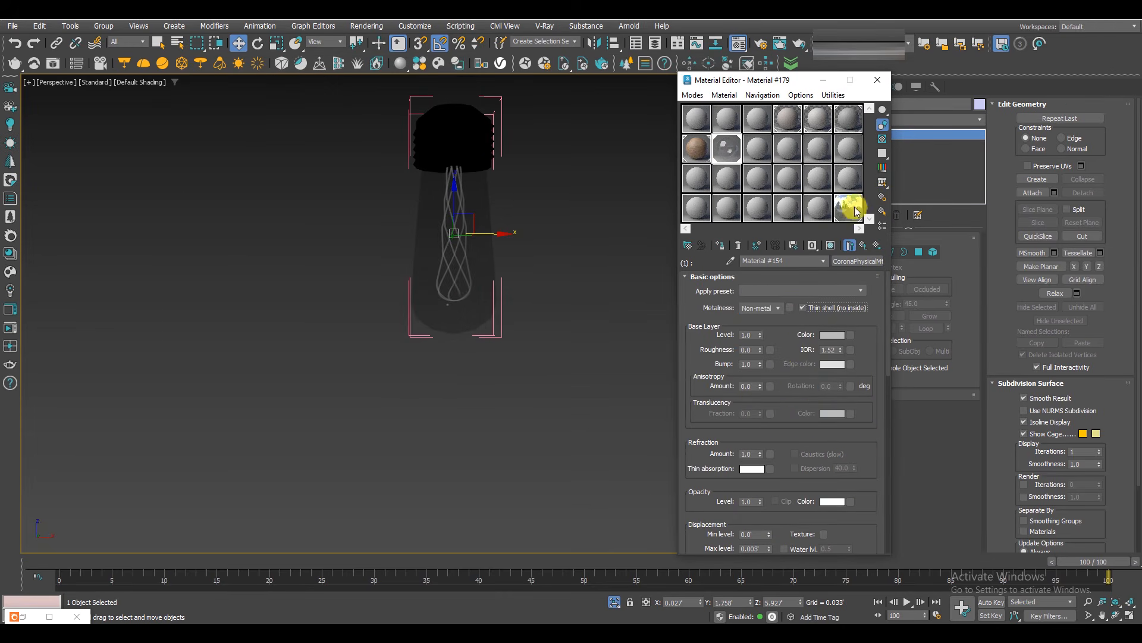
Return to the camera view, unhide all objects and layers, and start the interactive Corona render beside the viewport.
left_click(878, 80)
key("alt+w")
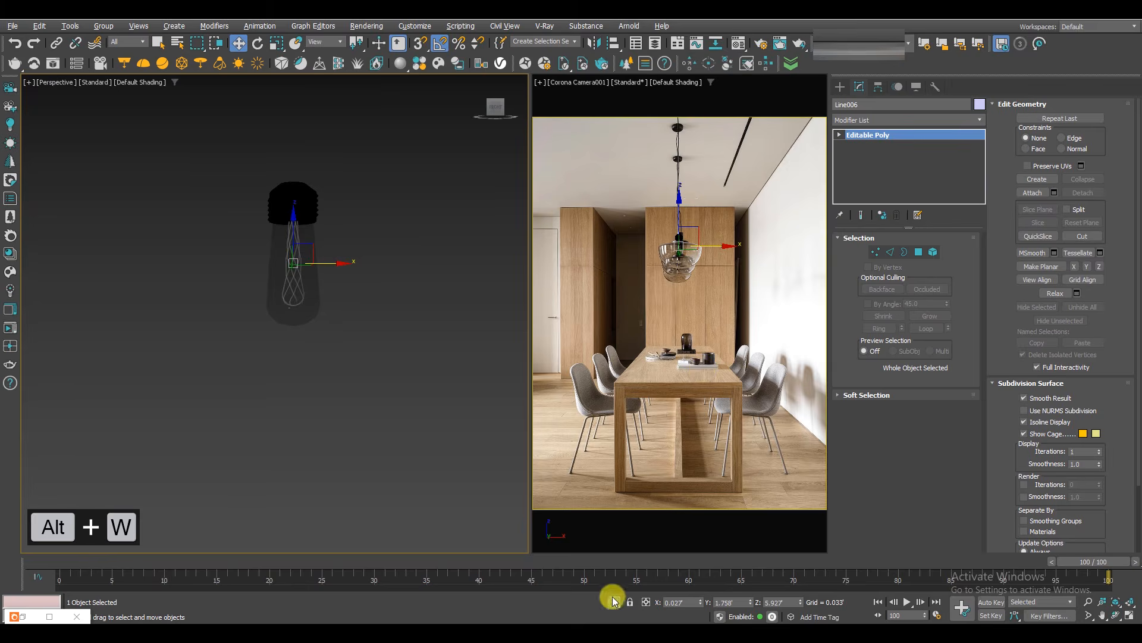
key("alt+w")
right_click(458, 334)
left_click(476, 281)
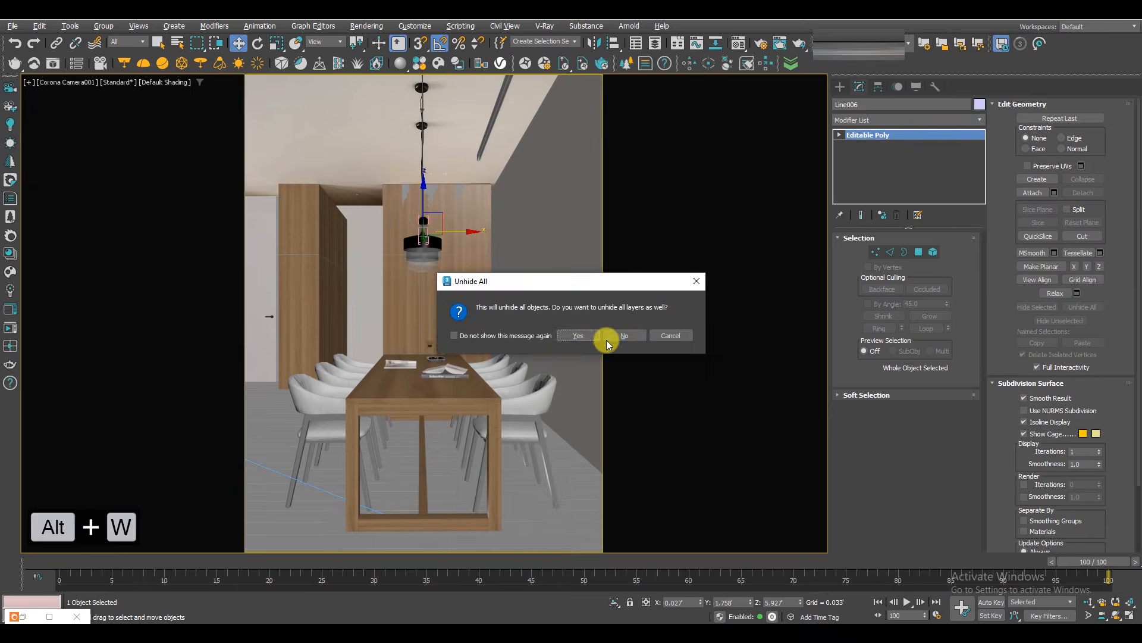
left_click(578, 335)
left_click(10, 327)
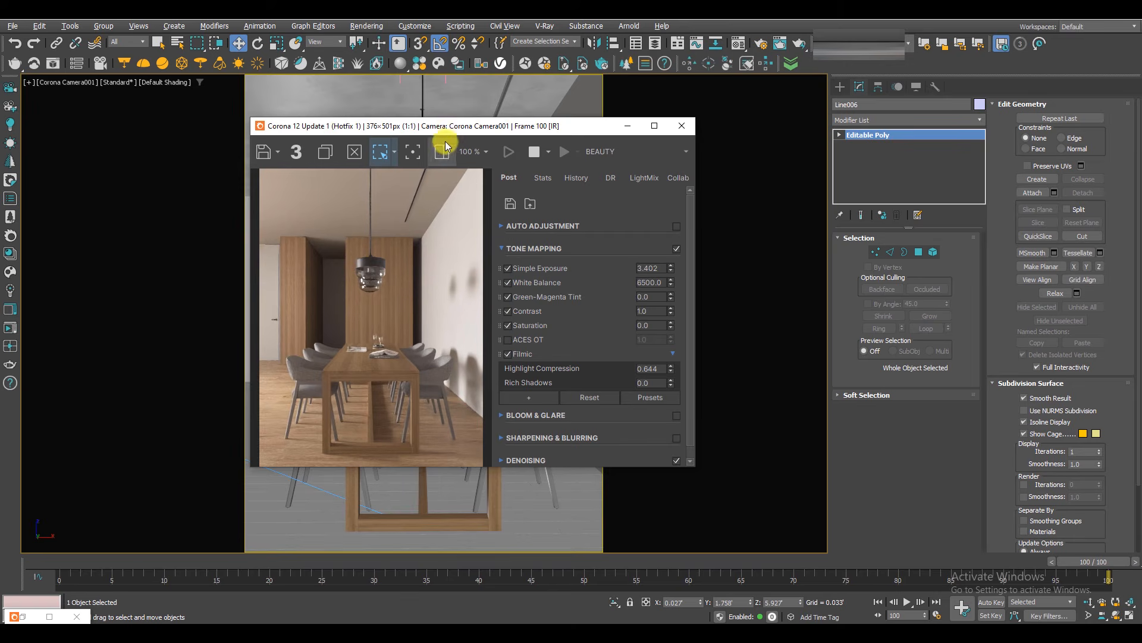
left_click_drag(434, 126, 890, 129)
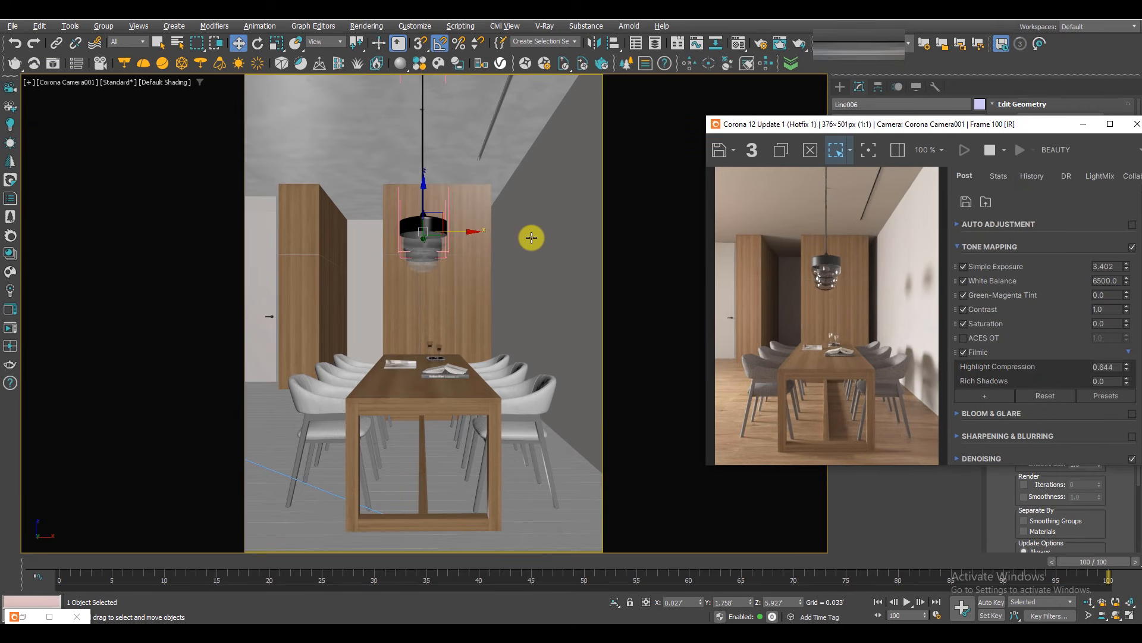
Compare the rendered pendant lamp and room with the reference photo side by side.
left_click(732, 632)
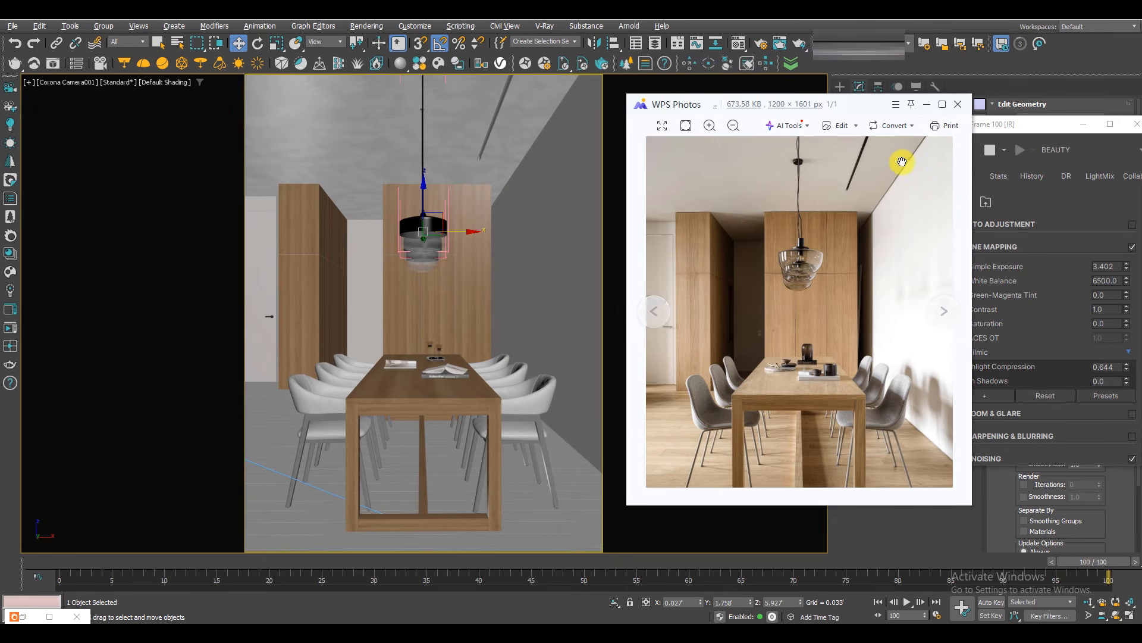
scroll(901, 160, "up", 3)
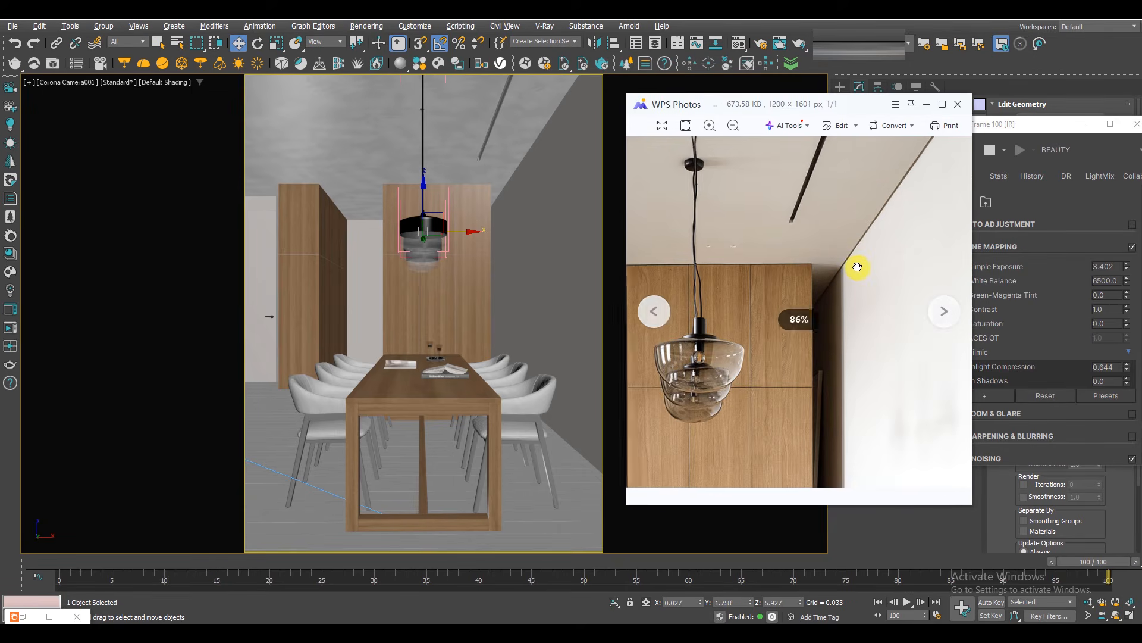
scroll(859, 265, "down", 3)
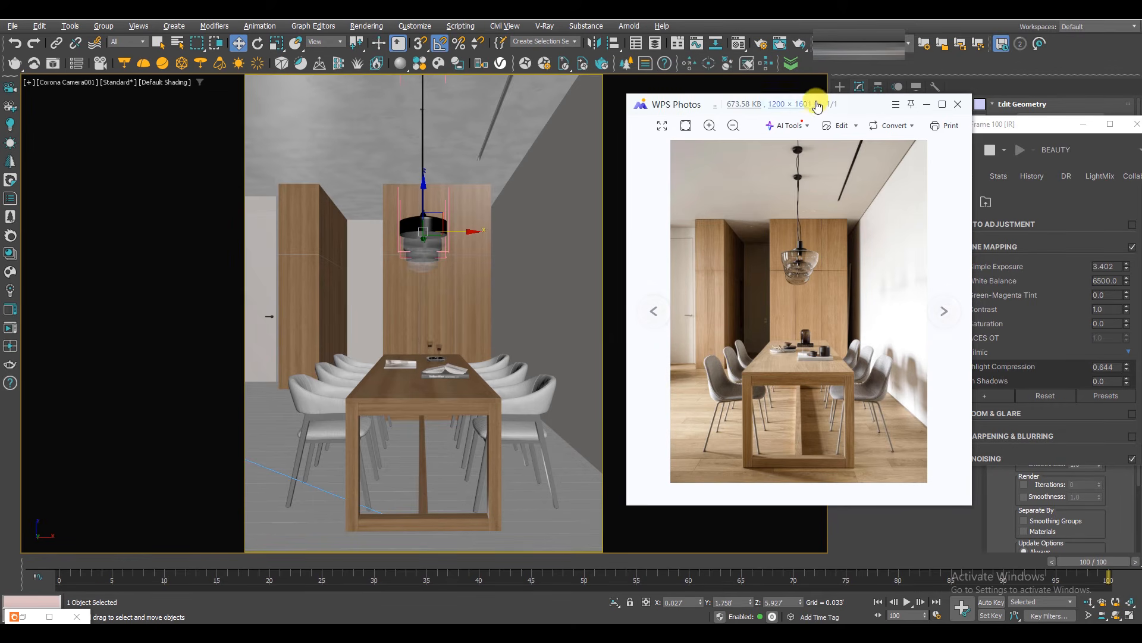
left_click_drag(867, 102, 470, 107)
left_click_drag(837, 130, 760, 129)
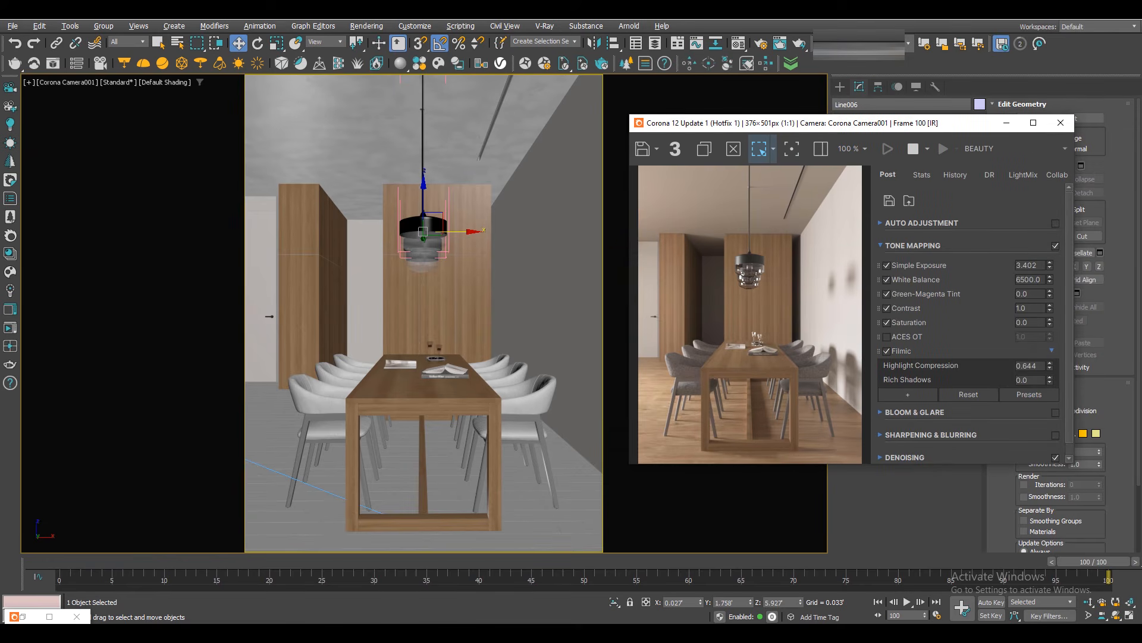
left_click(738, 631)
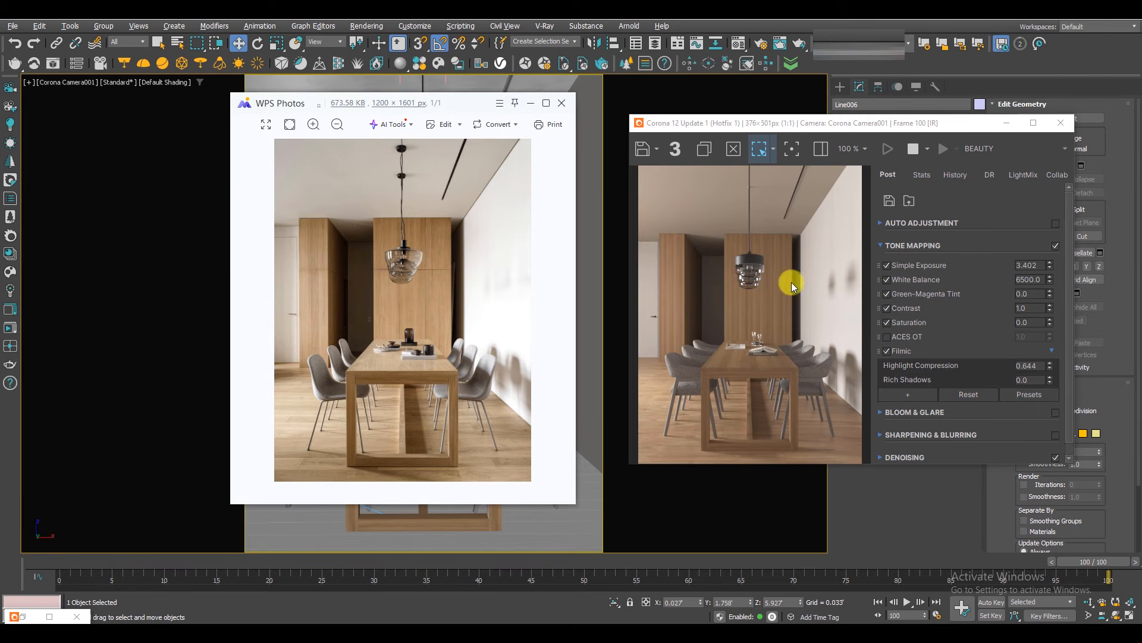
scroll(759, 272, "up", 2)
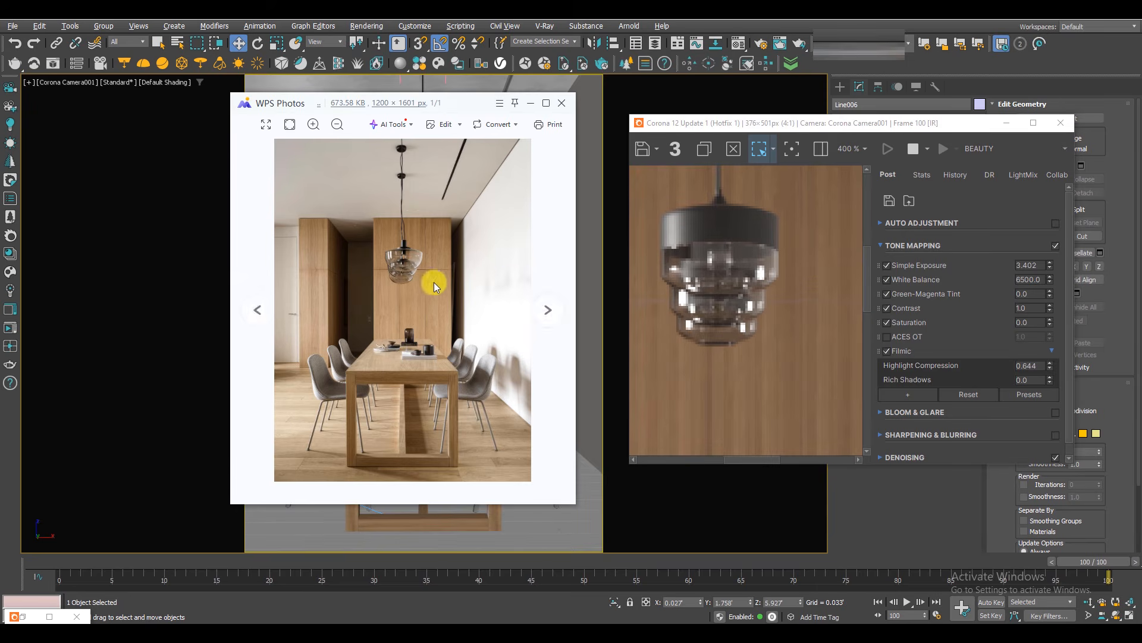
scroll(419, 271, "down", 1)
scroll(739, 269, "down", 2)
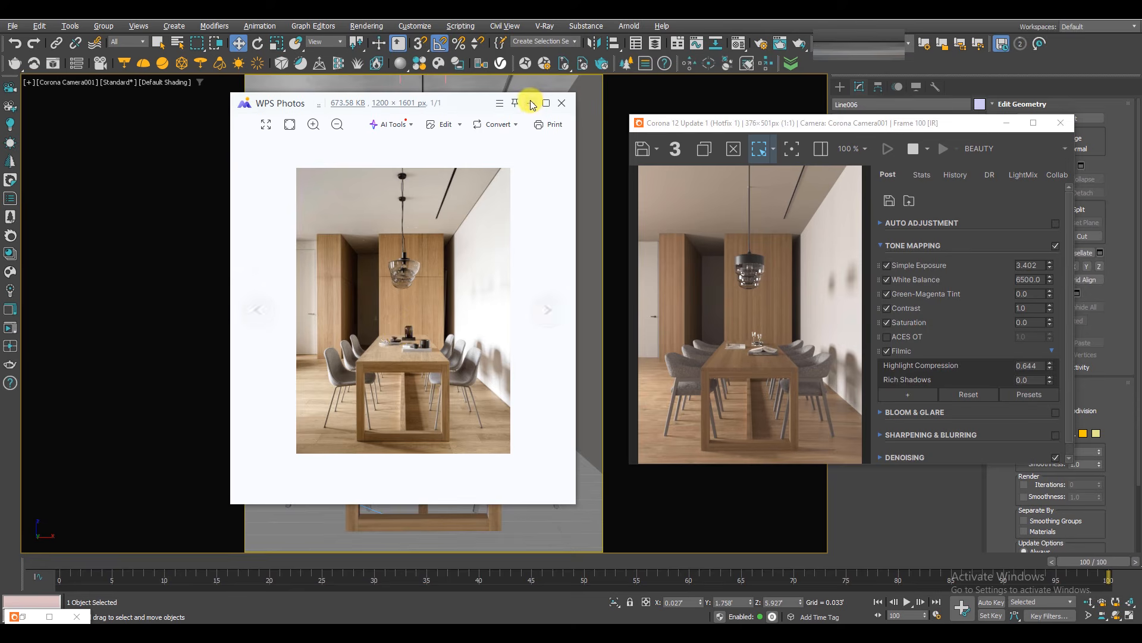
left_click(531, 105)
Stop the interactive render, close its window and select the ceiling object.
left_click(913, 148)
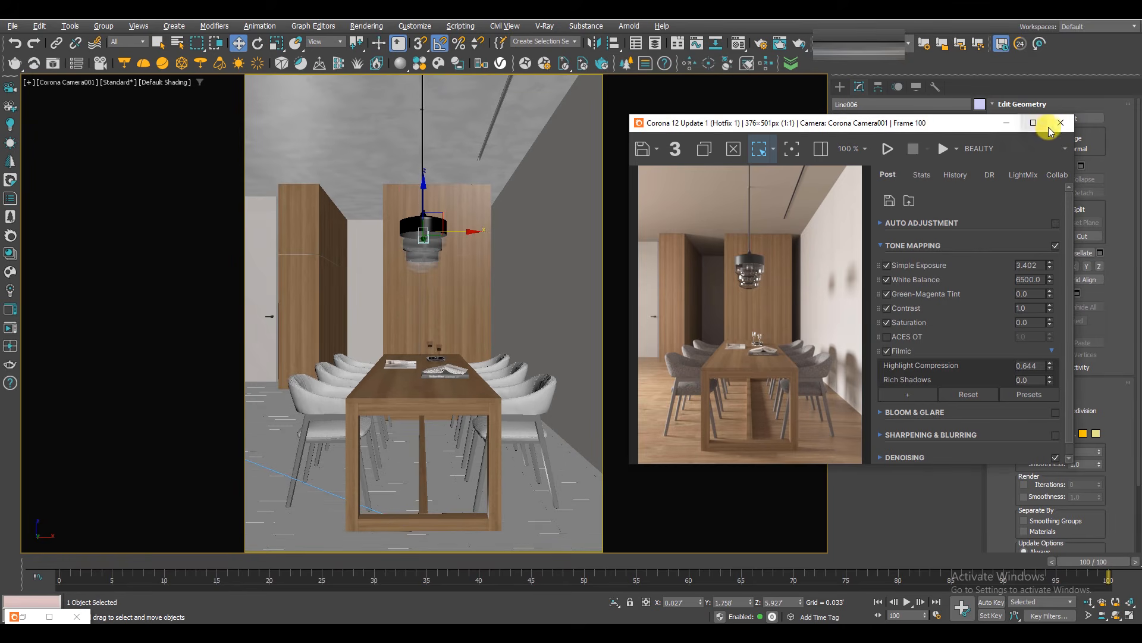
left_click(1060, 122)
left_click(530, 122)
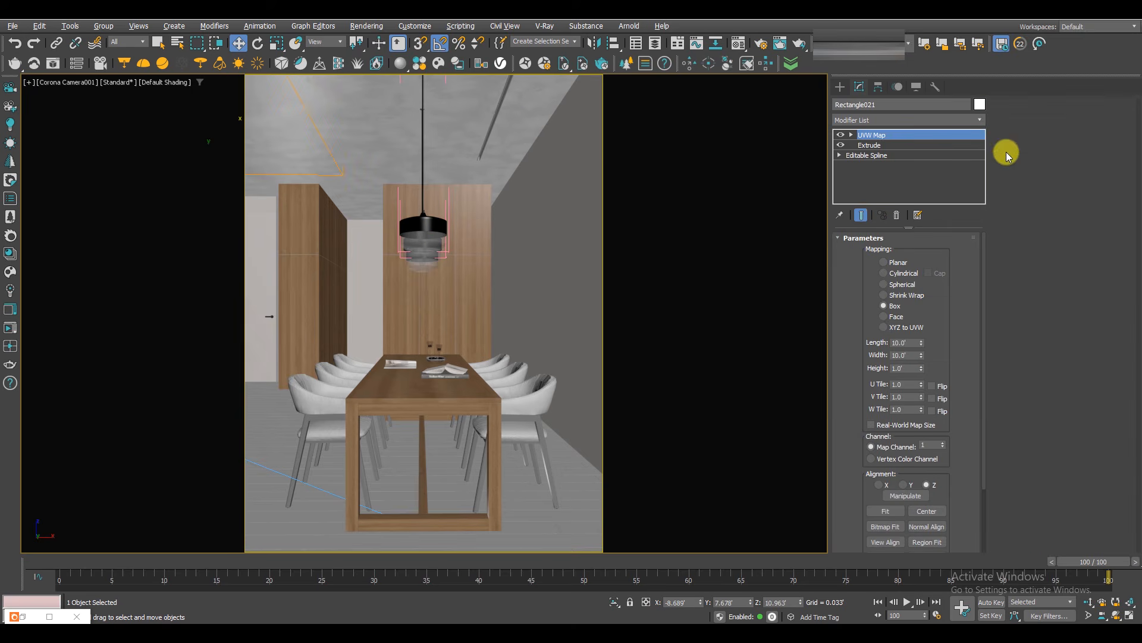
Move the ceiling spline's segment along the bare side wall slightly inward in the Top view.
left_click(876, 156)
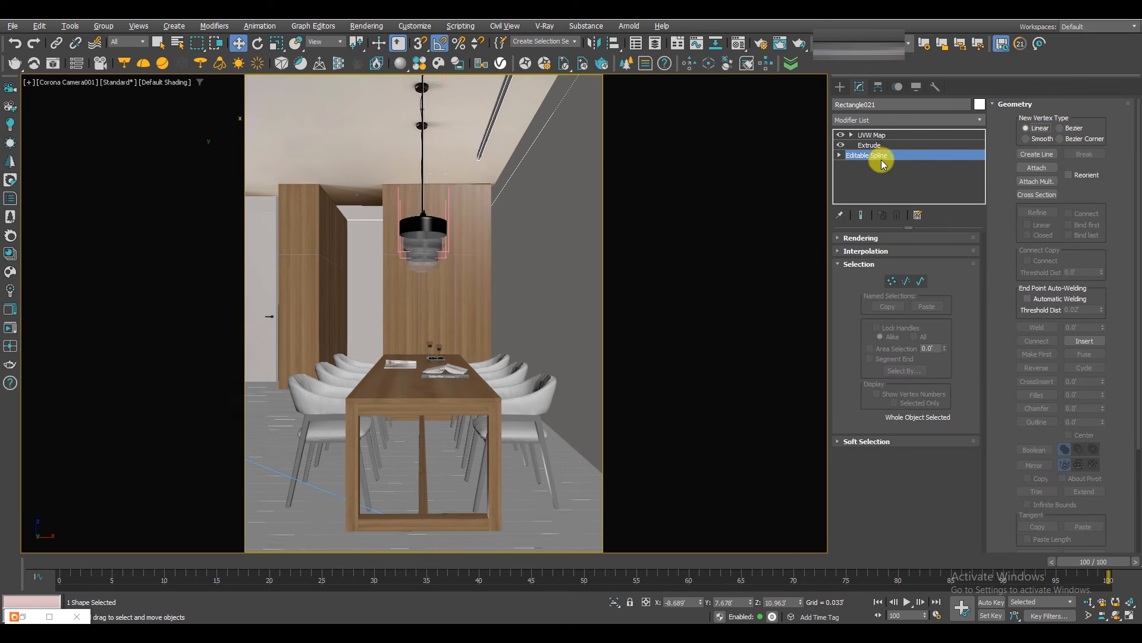
left_click(906, 281)
left_click(538, 148)
key("alt+w")
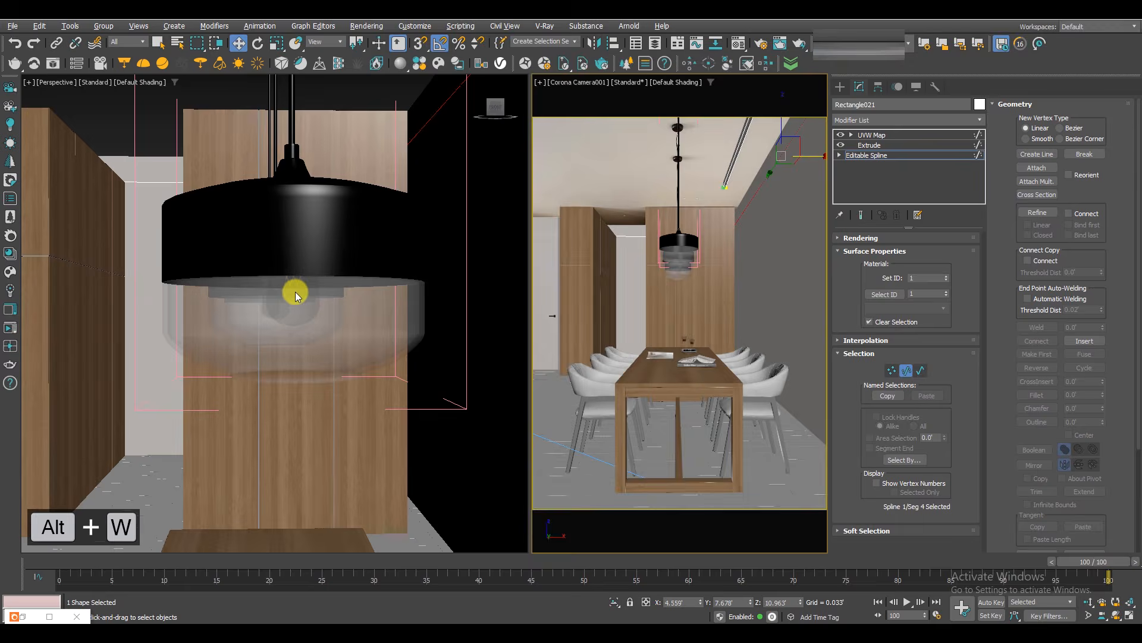
key("t")
key("F3")
key("F4")
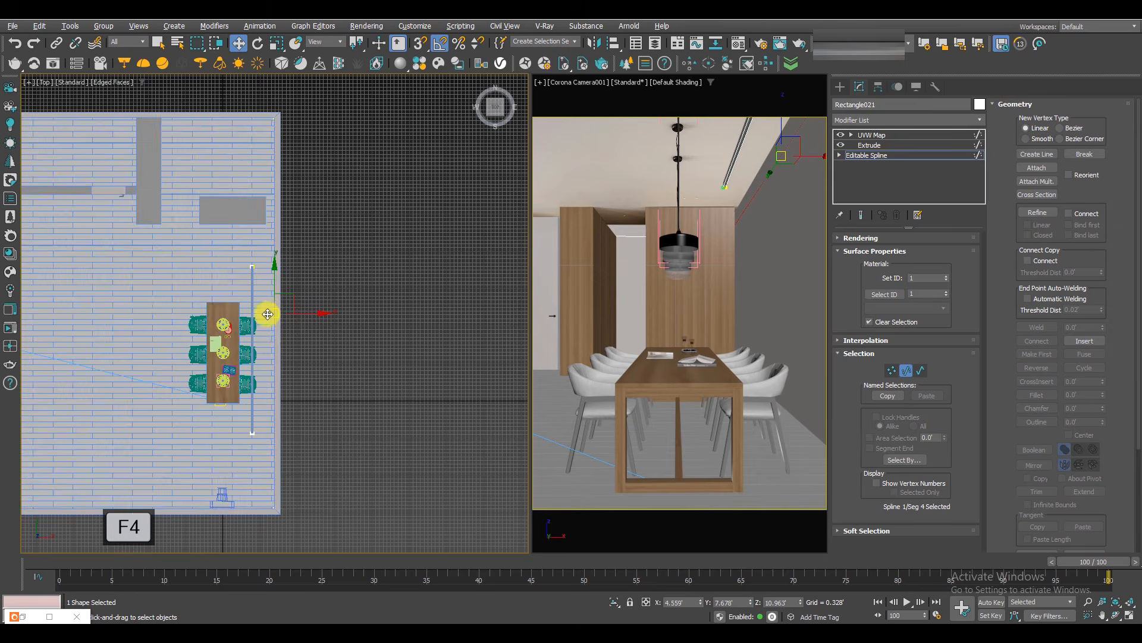
scroll(268, 313, "up", 10)
left_click_drag(489, 277, 484, 277)
middle_click_drag(482, 279, 333, 277)
scroll(334, 277, "down", 6)
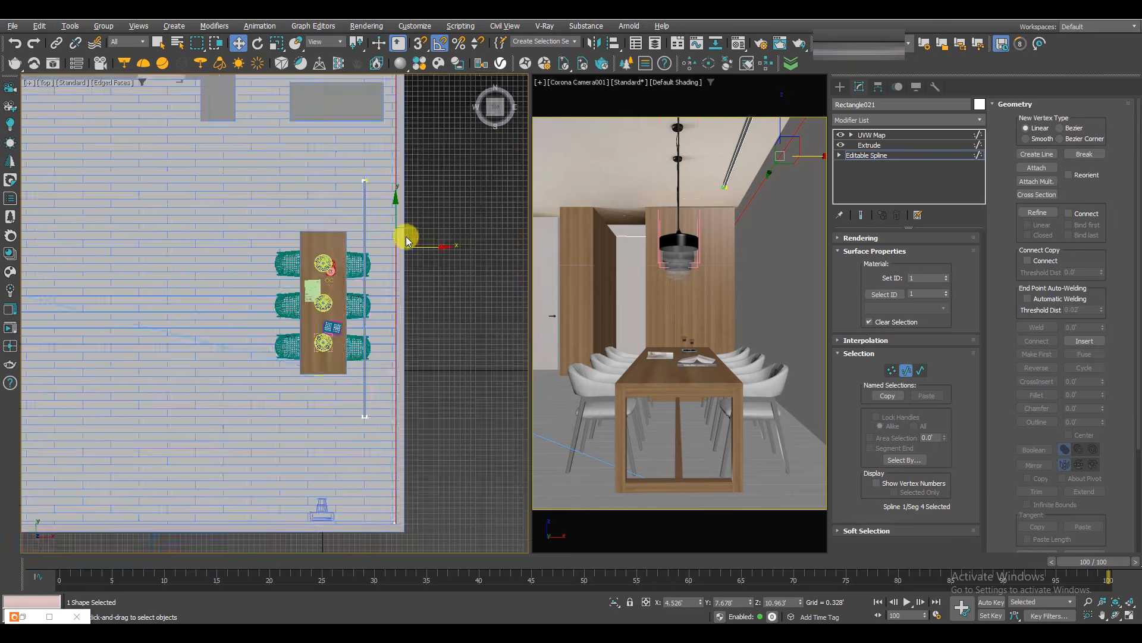
Shift the same ceiling segment a little further inward, restore the end result display and leave segment editing.
scroll(395, 256, "up", 10)
scroll(484, 201, "up", 5)
middle_click_drag(378, 204, 405, 315)
mouse_move(363, 277)
left_mouse_down()
mouse_move(338, 285)
mouse_move(358, 280)
left_mouse_up()
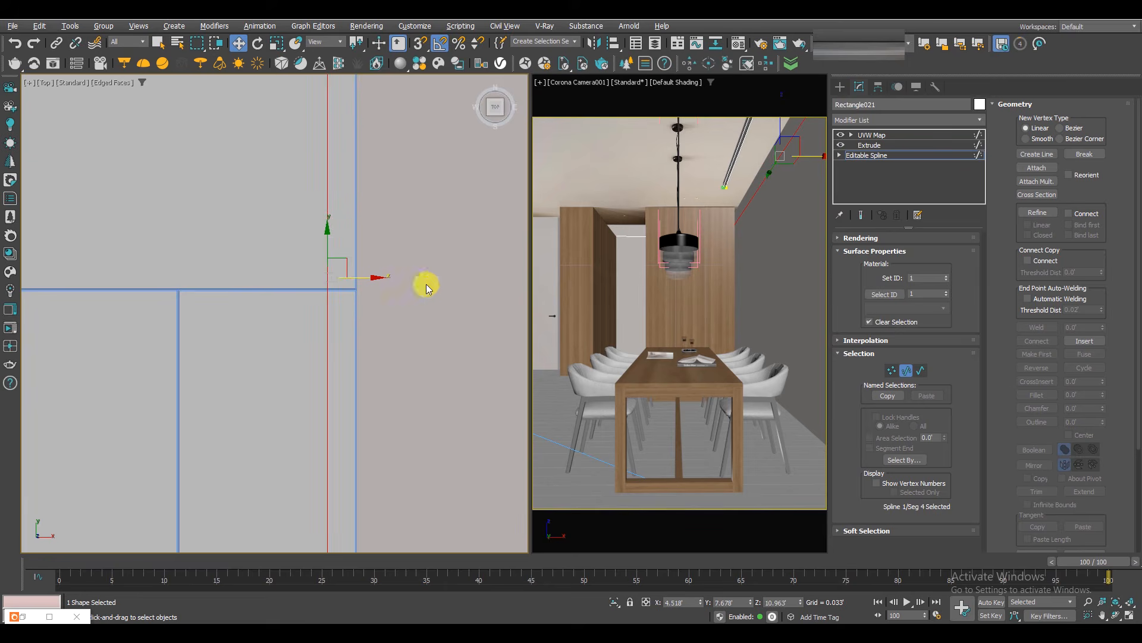
left_click(860, 215)
scroll(322, 316, "down", 8)
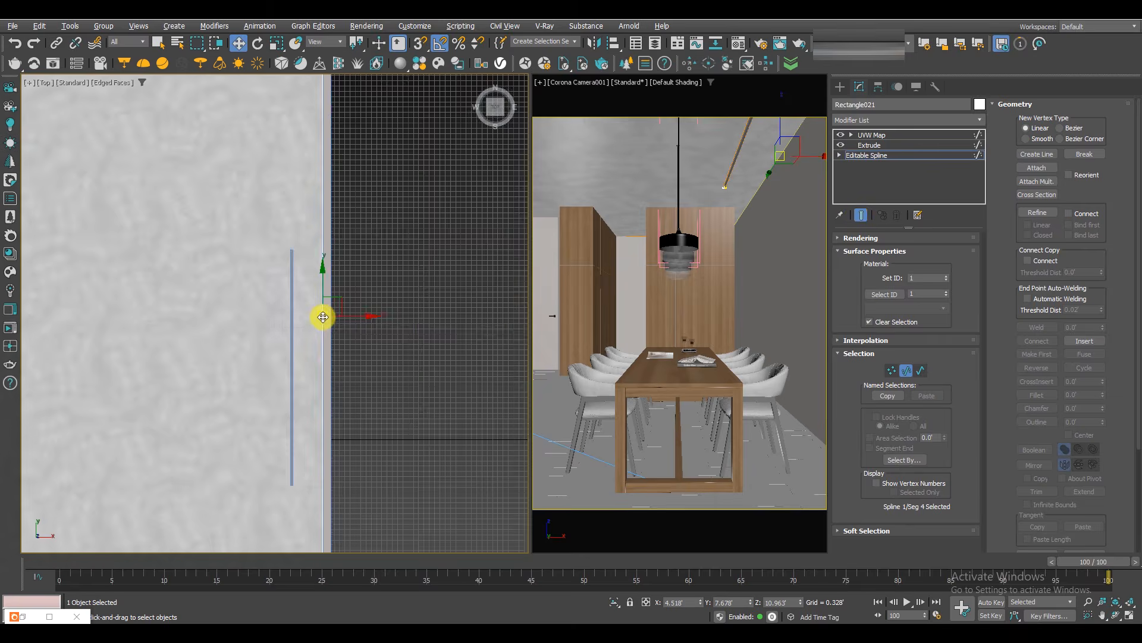
middle_click_drag(321, 315, 348, 300)
scroll(347, 301, "up", 4)
left_click(869, 155)
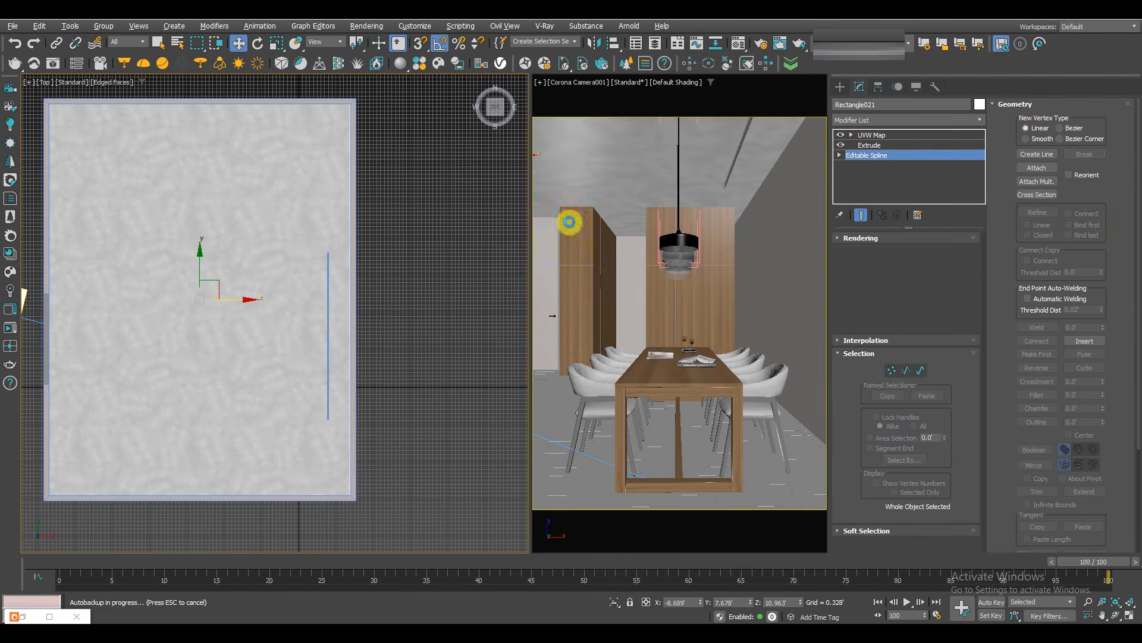
Draw a box about 34.8' long and 0.58' wide in the Top view, along the ceiling edge by the bare side wall.
left_click(444, 250)
left_click(840, 86)
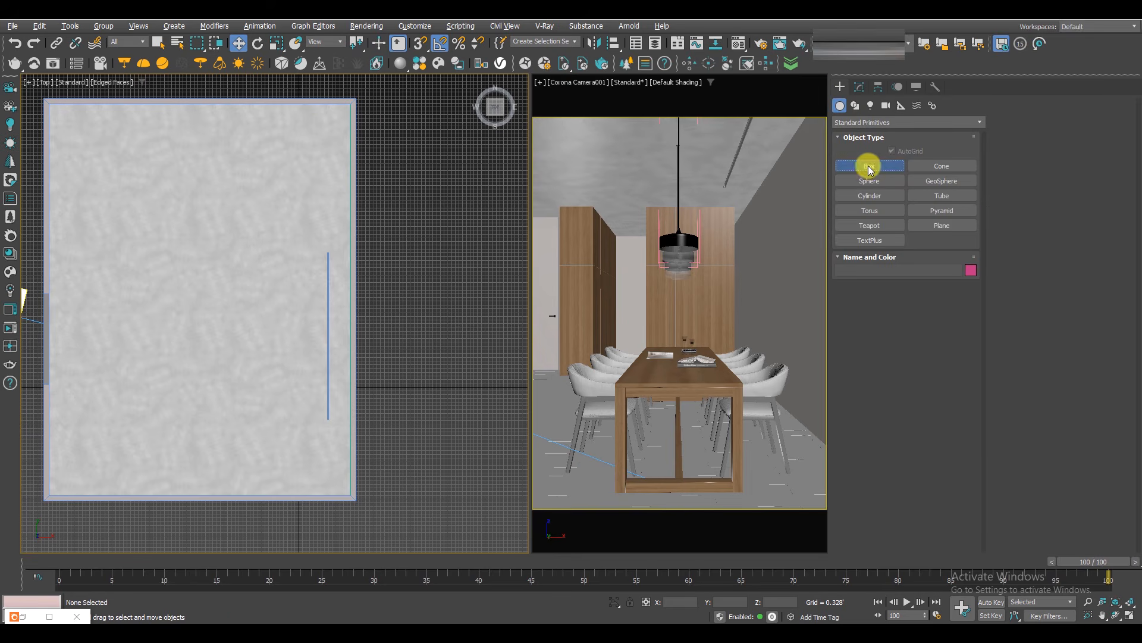
left_click(870, 166)
left_click_drag(349, 99, 344, 495)
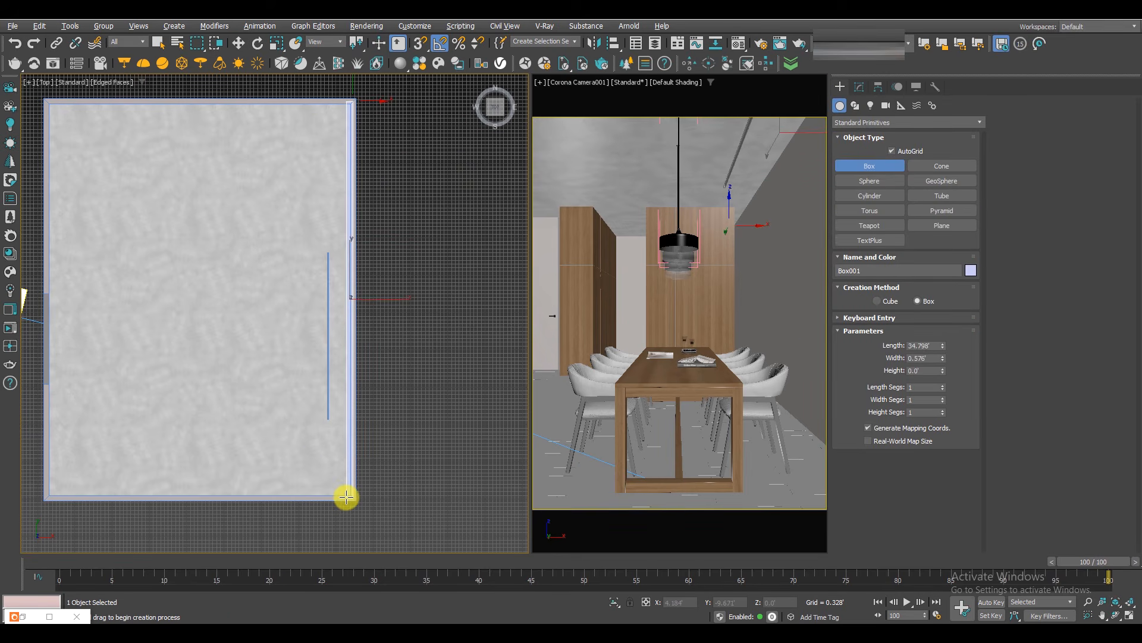
scroll(375, 296, "up", 6)
middle_click_drag(375, 296, 472, 291)
key("w")
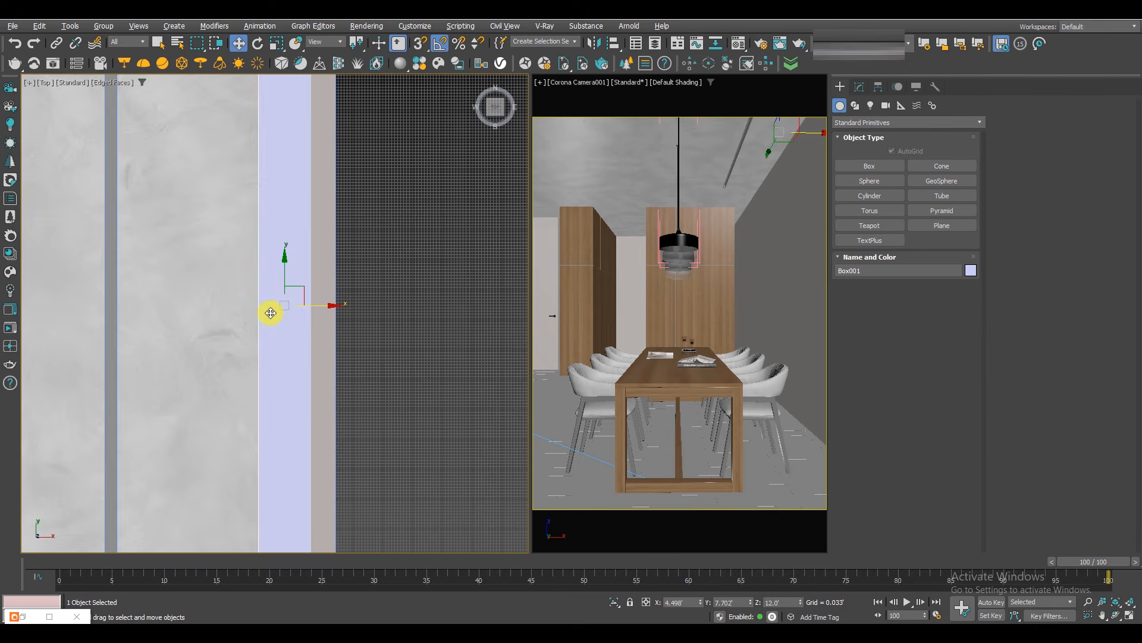
Lower the new box by about 1' along the ceiling edge in the Perspective view.
key("p")
key("z")
middle_click_drag(288, 353, 391, 336, "alt")
left_click_drag(391, 335, 390, 327)
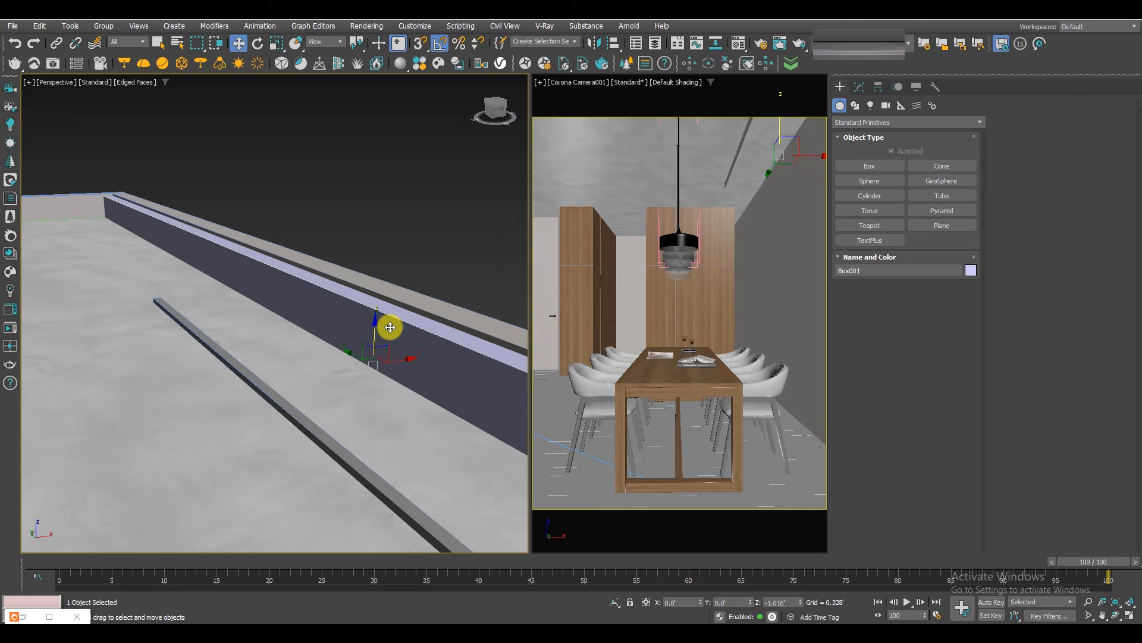
Set a Corona physical material's base layer level to 0 and assign it to the new box.
key("alt+w")
key("alt+w")
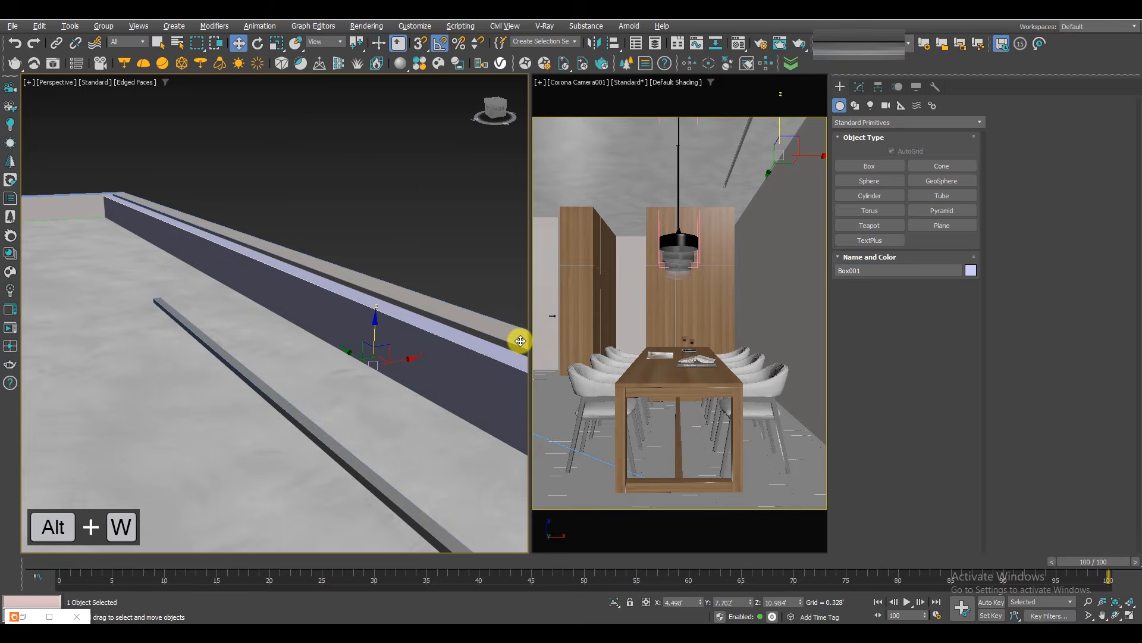
right_click(755, 327)
key("alt+w")
key("m")
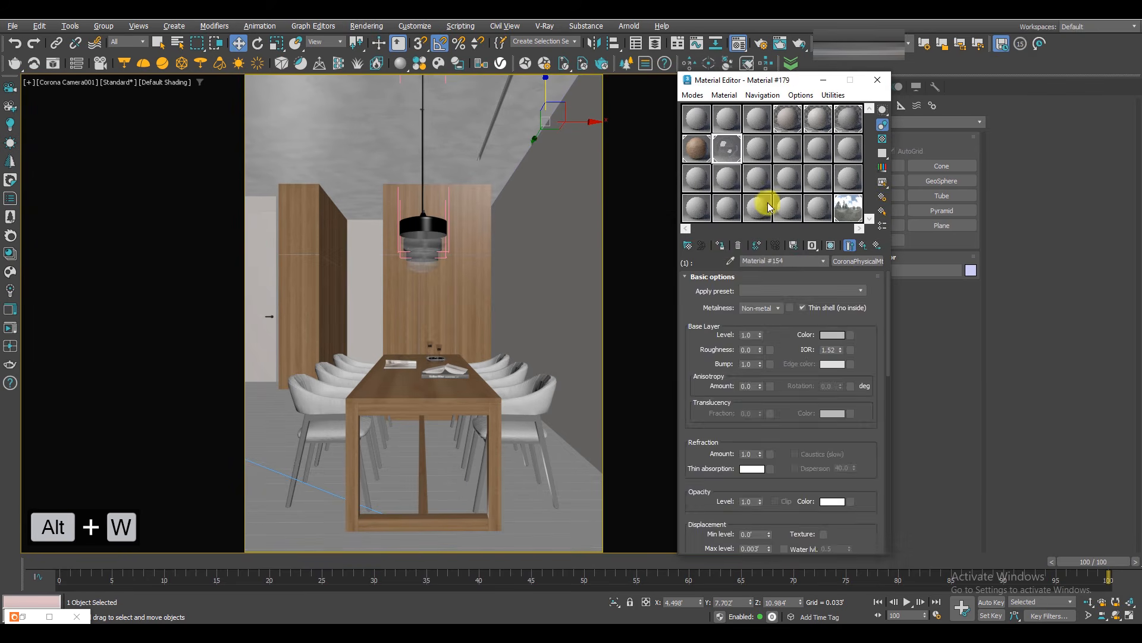
right_click(760, 335)
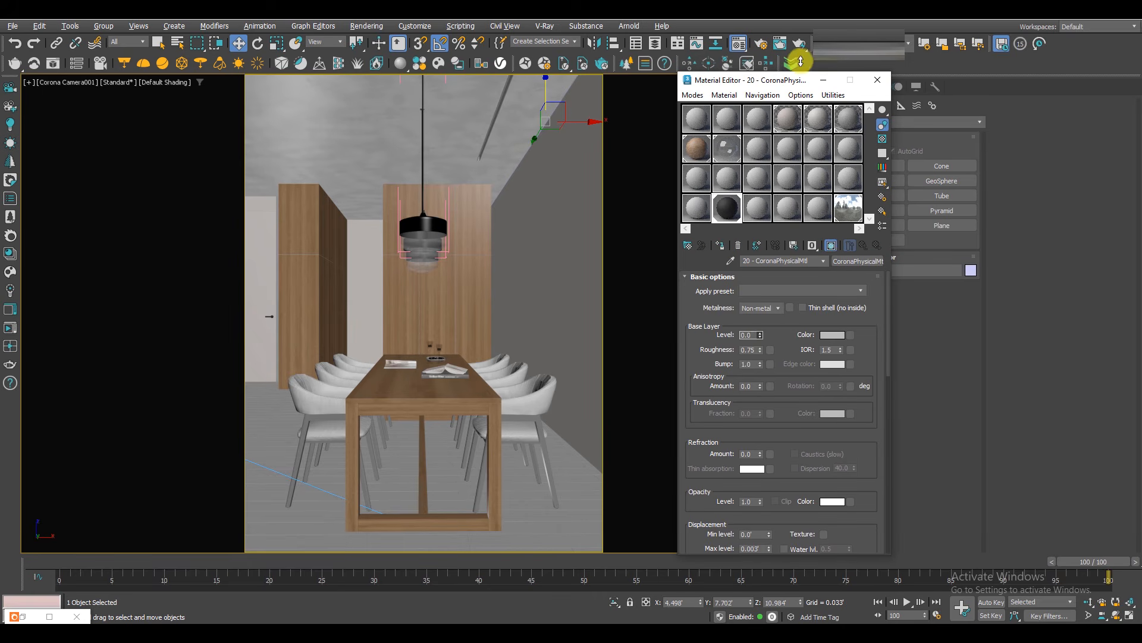
Hide the wood fronts of the rear and side cabinets and assign the black material to the bodies behind them.
right_click(428, 293)
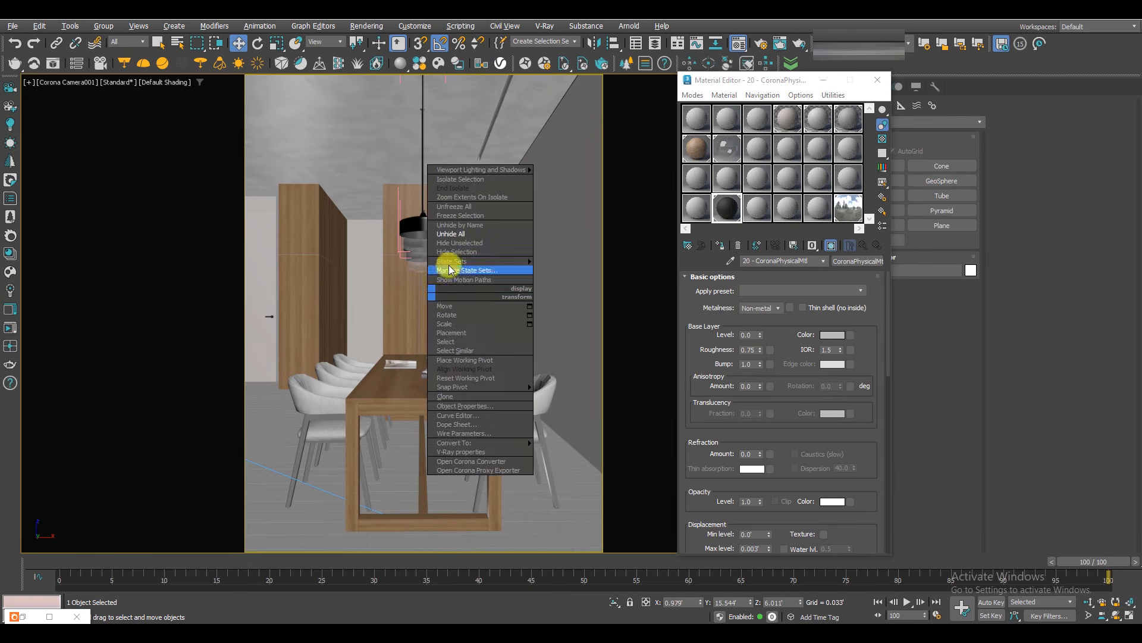
left_click(447, 260)
left_click(721, 244)
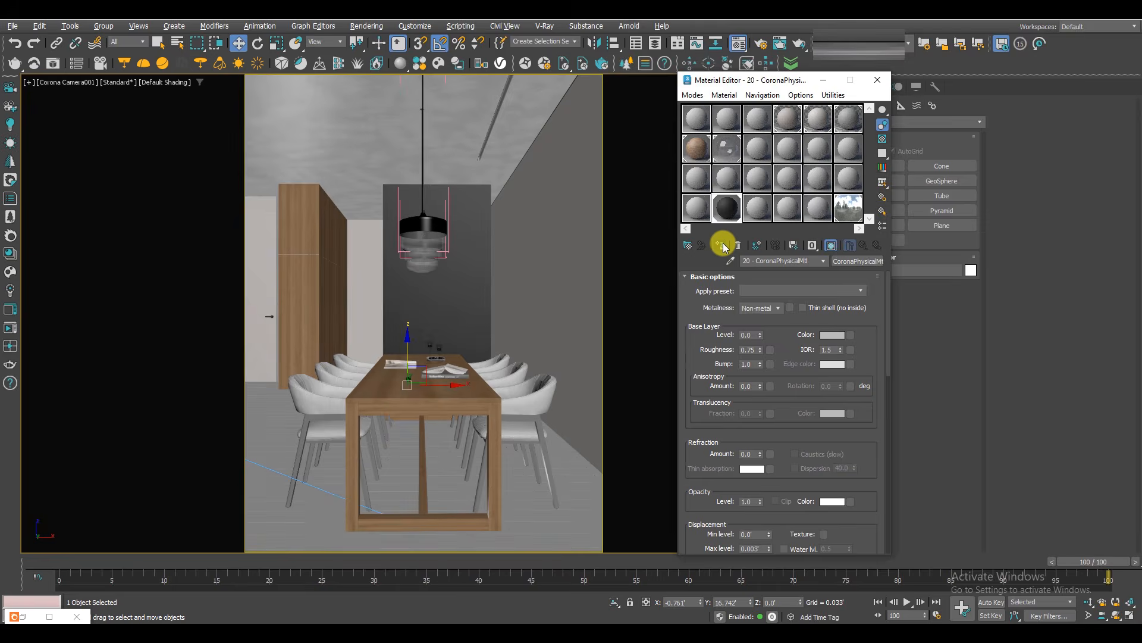
left_click(296, 277)
right_click(296, 277)
left_click(327, 229)
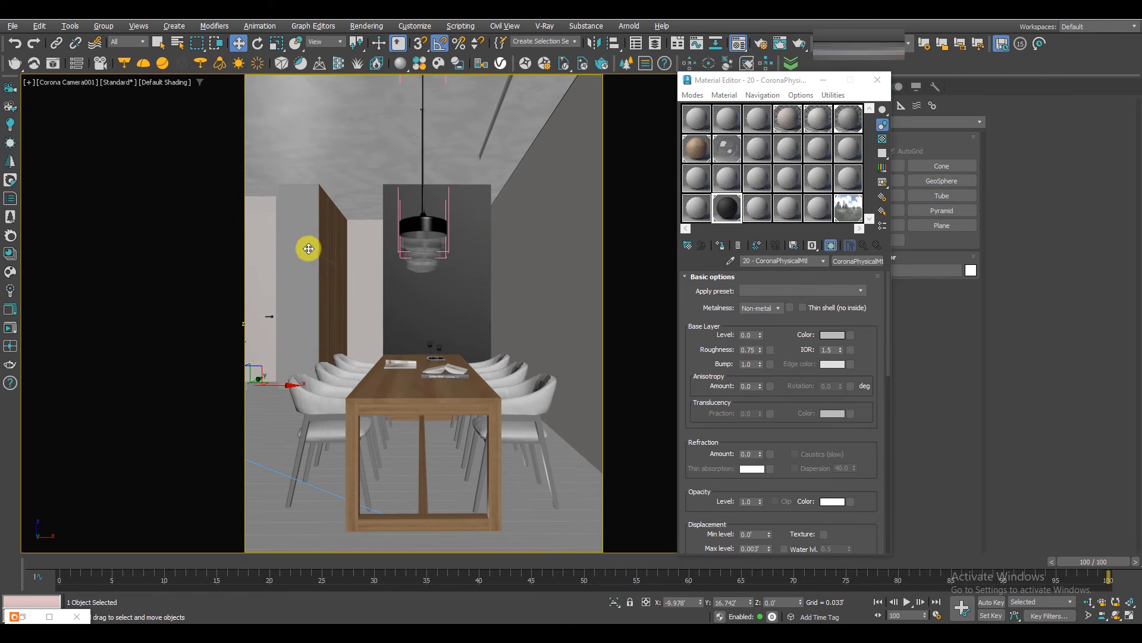
left_click(721, 244)
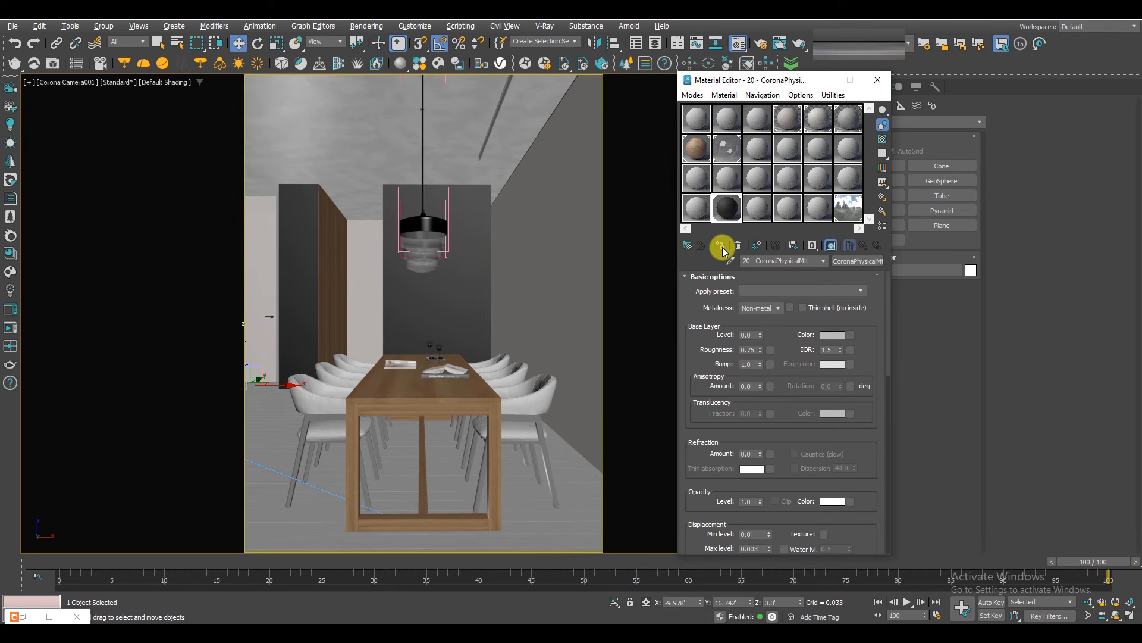
Undo the last action, then select the partition wall beside the door and frame it in a maximized Perspective view.
left_click(276, 203)
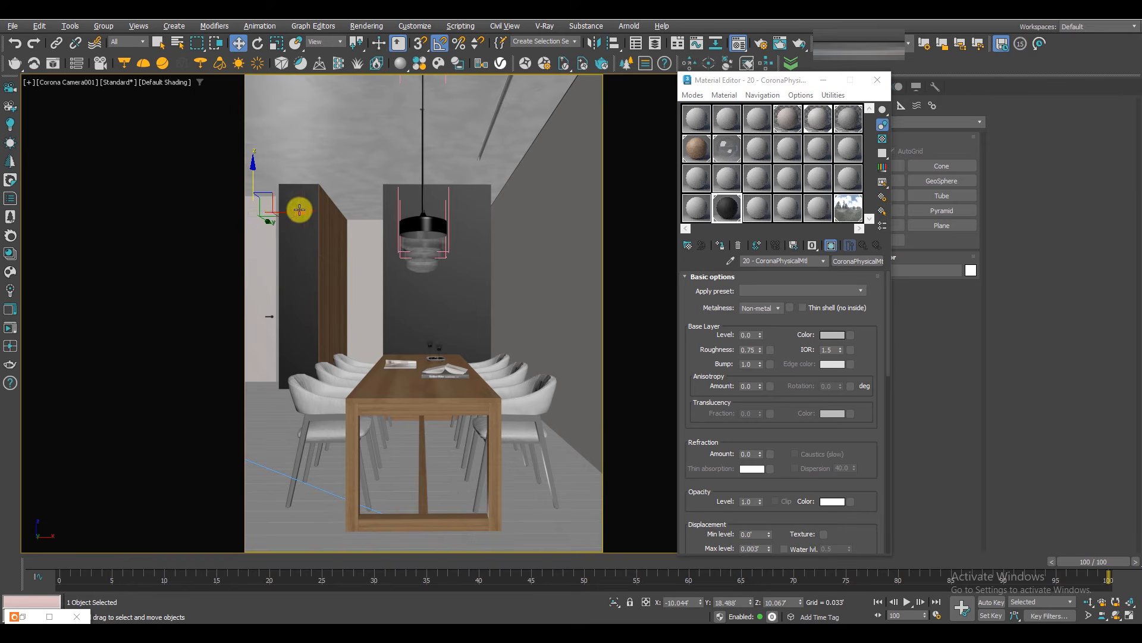
key("ctrl+z")
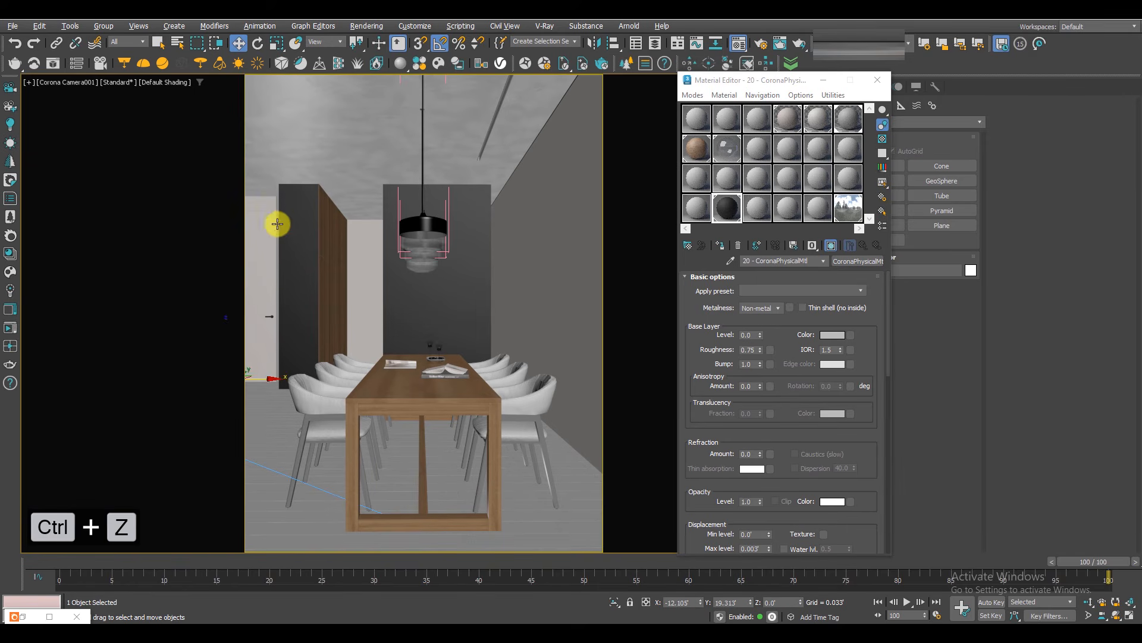
key("alt+w")
middle_click(376, 387)
key("z")
key("alt+w")
scroll(434, 355, "up", 3)
middle_click_drag(433, 354, 431, 304, "alt")
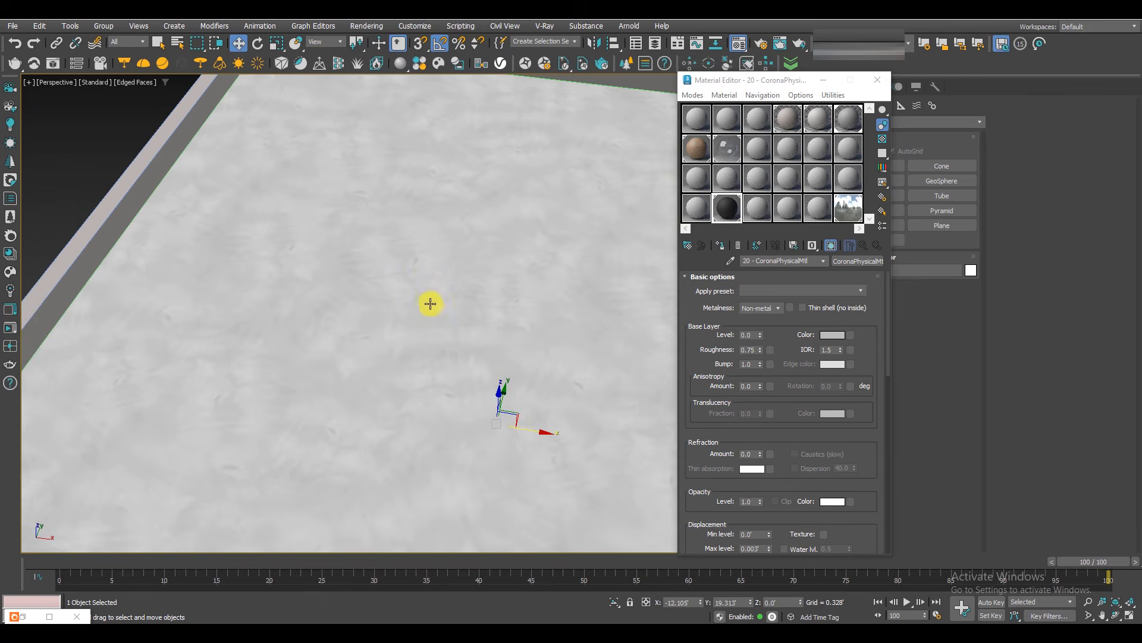
Close the Material Editor and hide the Ceiling layer to expose the room's interior walls.
left_click(873, 84)
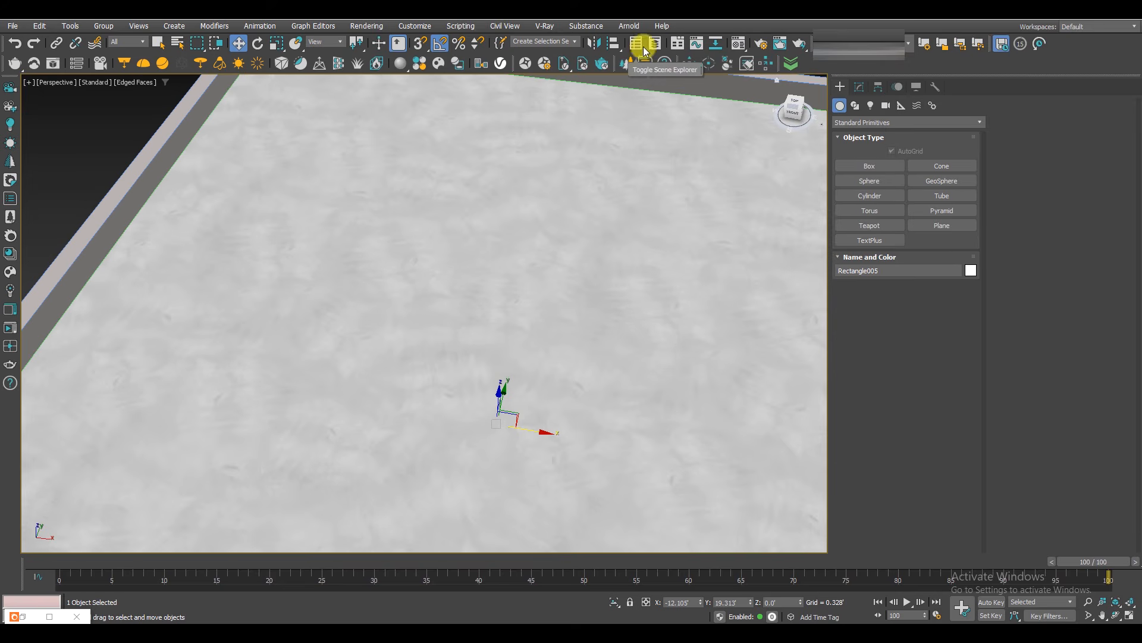
left_click(634, 45)
left_click(859, 83)
left_click(861, 151)
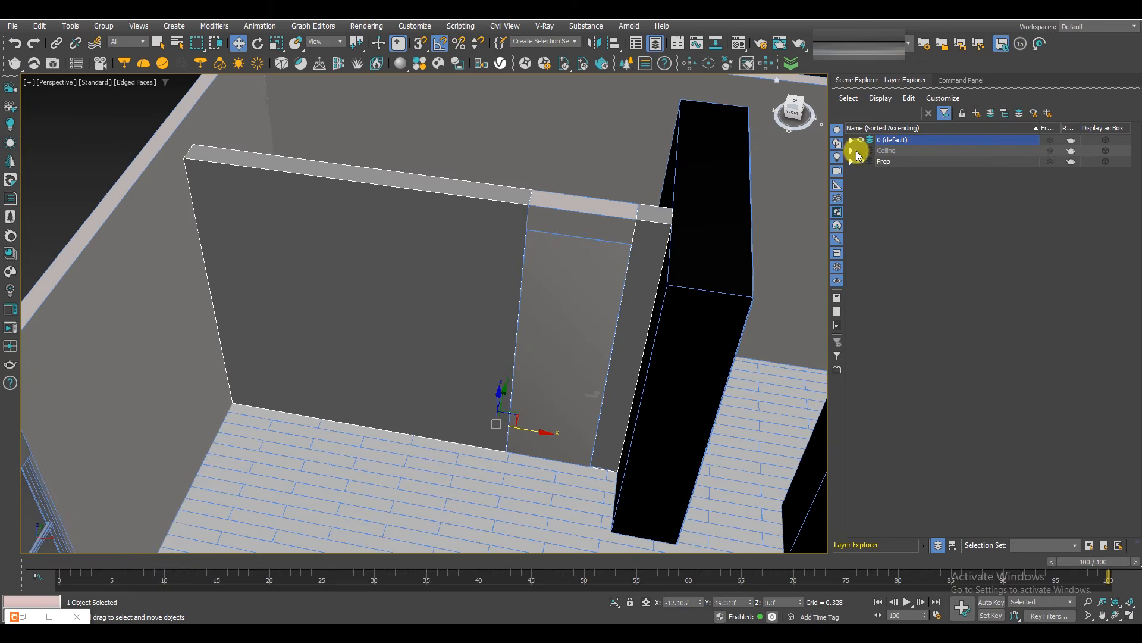
scroll(408, 232, "up", 4)
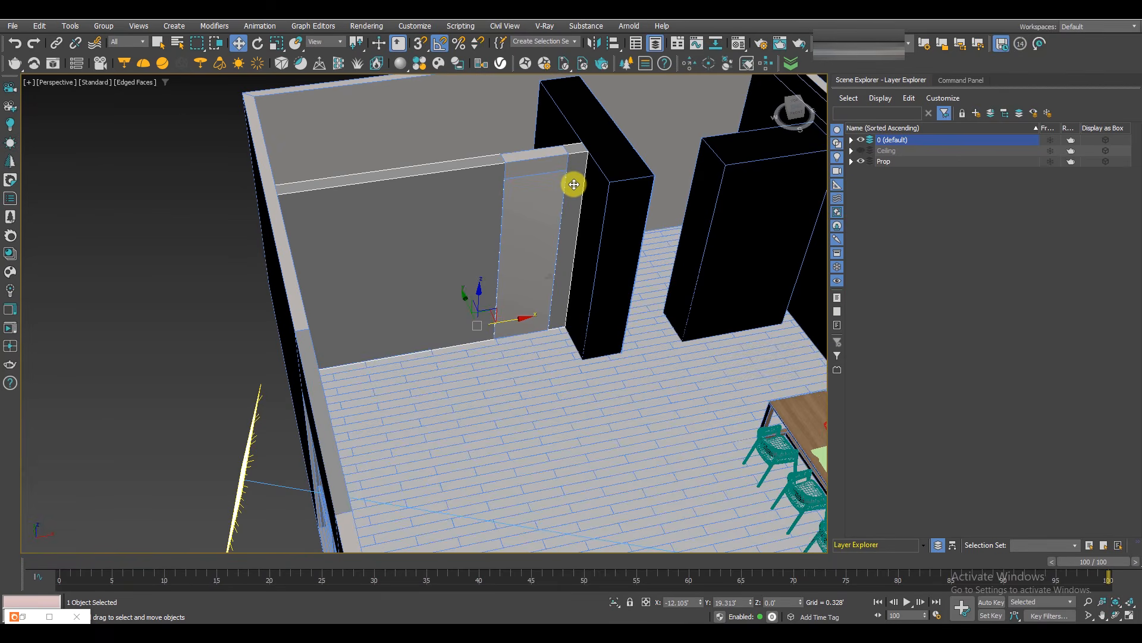
scroll(574, 185, "down", 5)
Sample the wall material from the long side wall and assign it to the selected partition wall.
key("m")
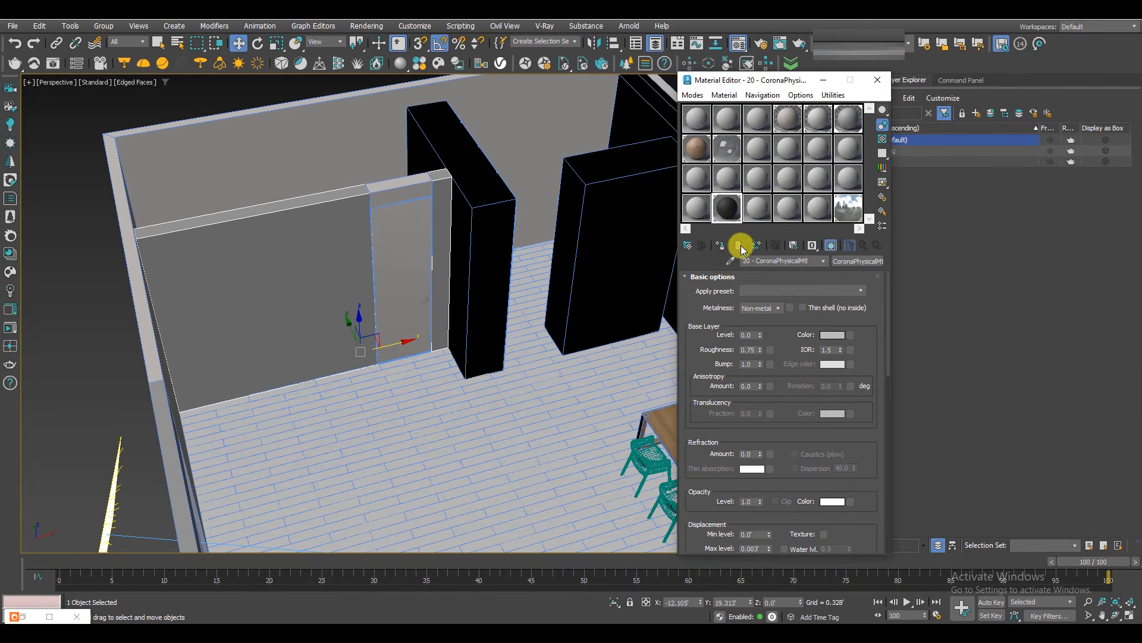
left_click(732, 260)
middle_click_drag(637, 363, 396, 382)
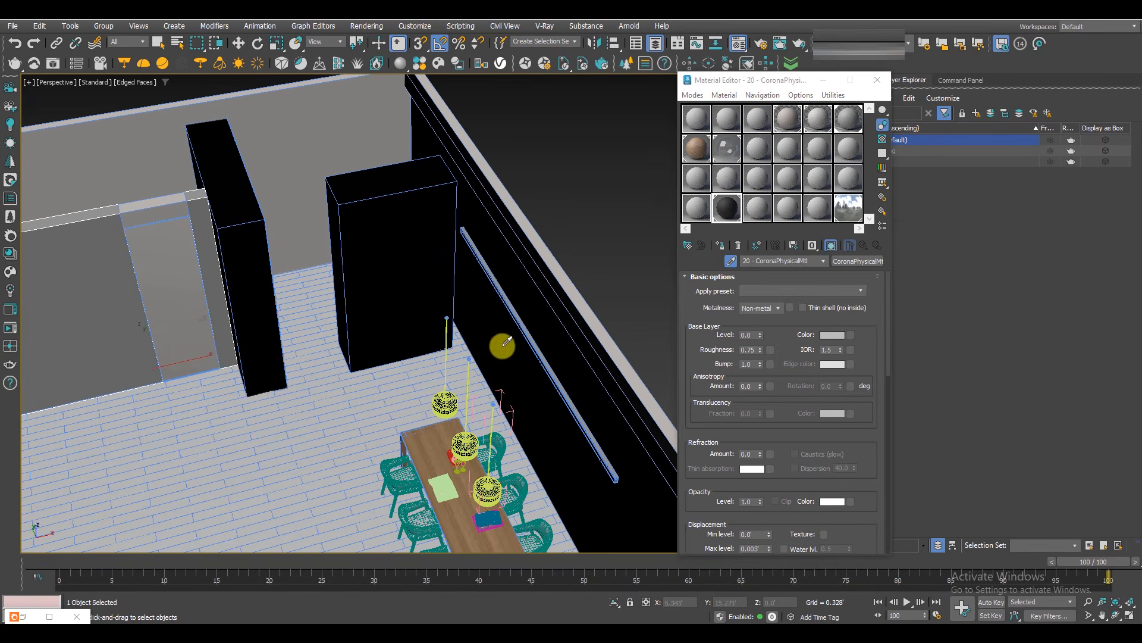
left_click(506, 338)
middle_click_drag(246, 262, 425, 257)
scroll(276, 265, "up", 5)
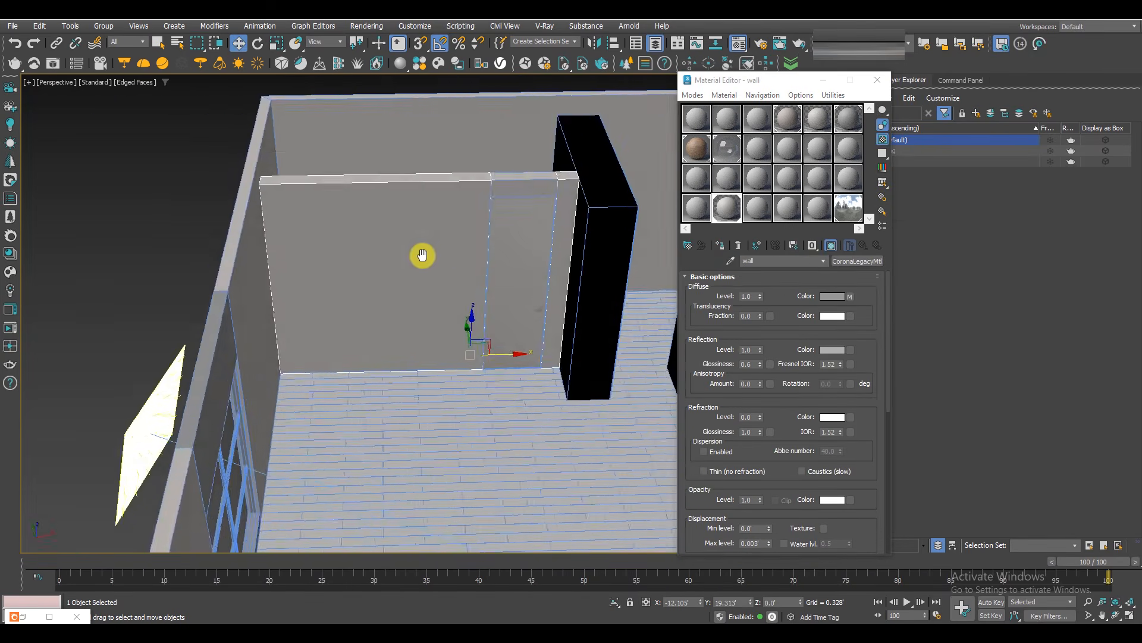
scroll(425, 257, "down", 2)
Assign the wall material to the wall piece above the door and the one above the window.
left_click(537, 179)
left_click(719, 245)
middle_click_drag(328, 246, 395, 219)
left_click(334, 230)
scroll(334, 230, "down", 5)
left_click(724, 245)
middle_click_drag(595, 286, 523, 306, "alt")
Return to the camera view and unhide all objects without unhiding the hidden layers.
key("alt+w")
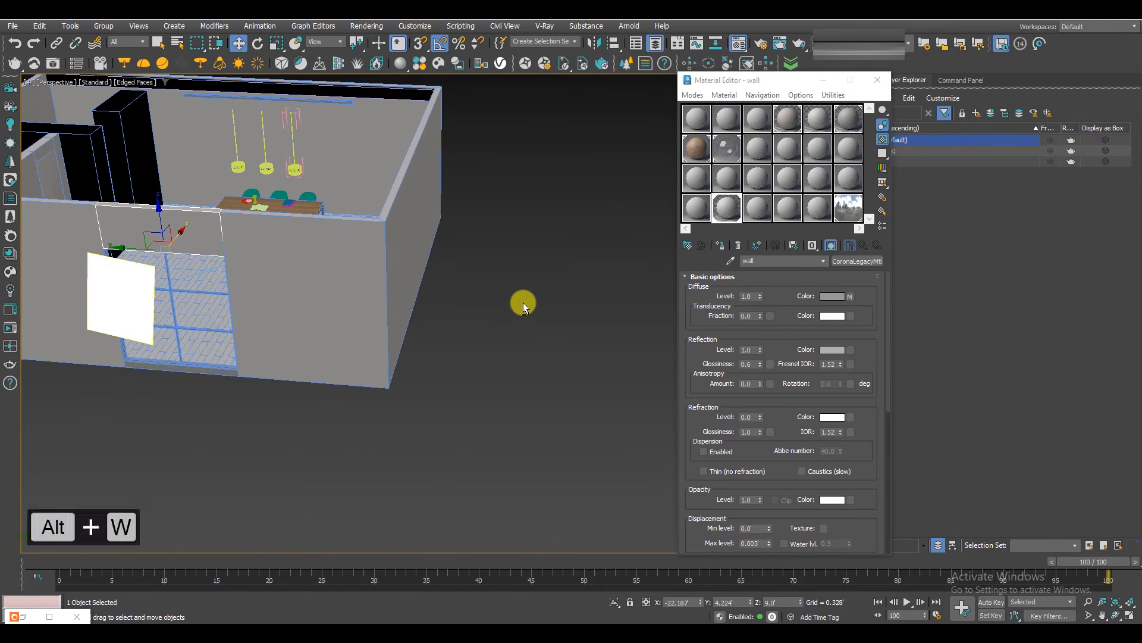
key("c")
right_click(484, 340)
left_click(501, 284)
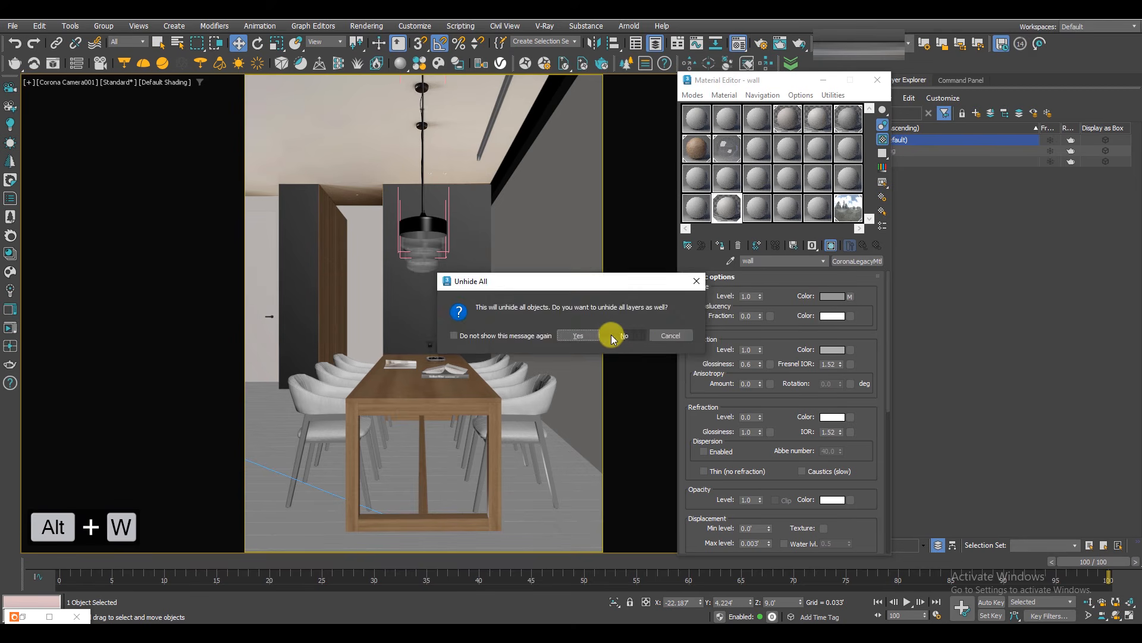
left_click(619, 336)
Start an interactive render and check the rear panel, side cabinet and ceiling edge with render regions.
left_click(11, 329)
left_click_drag(904, 122, 614, 69)
scroll(459, 238, "up", 1)
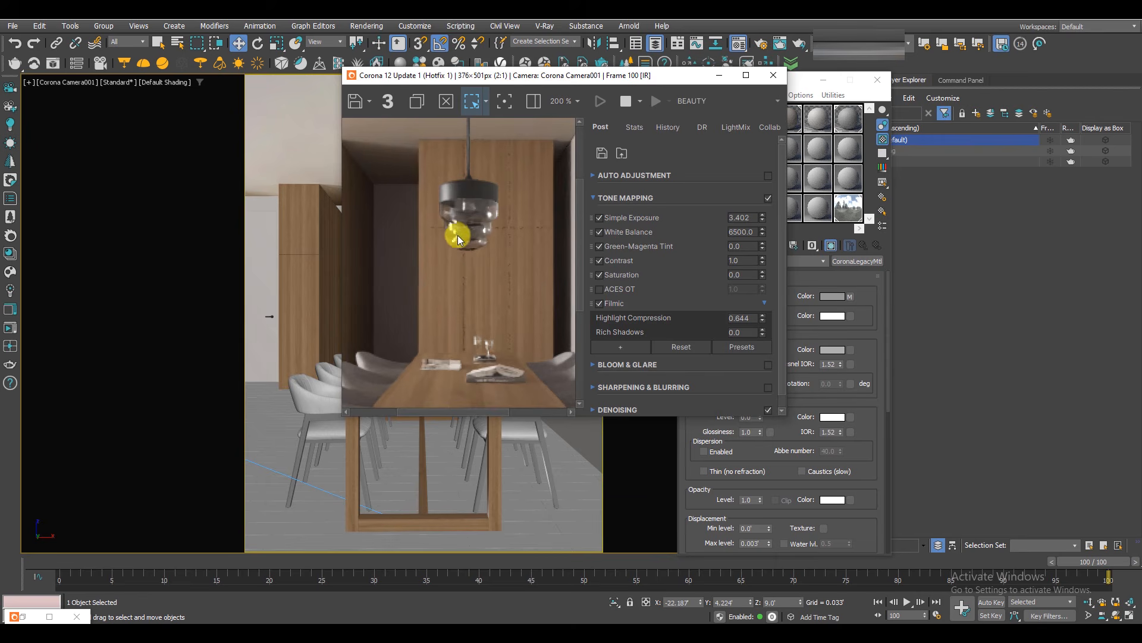
left_click_drag(449, 304, 481, 264)
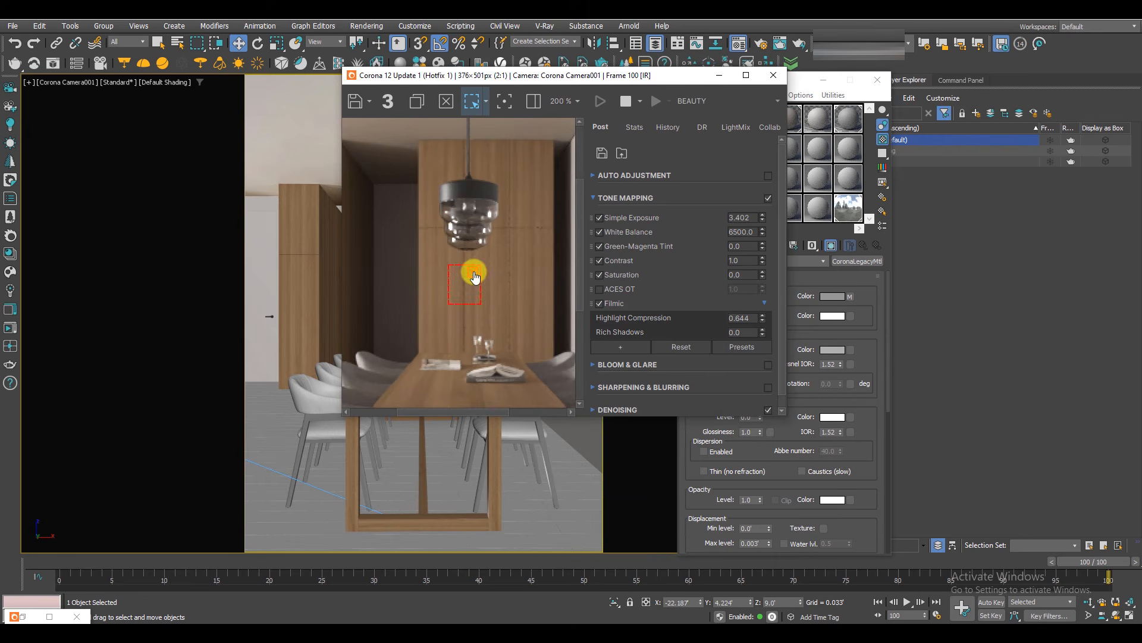
scroll(474, 274, "down", 1)
left_click_drag(405, 186, 360, 249)
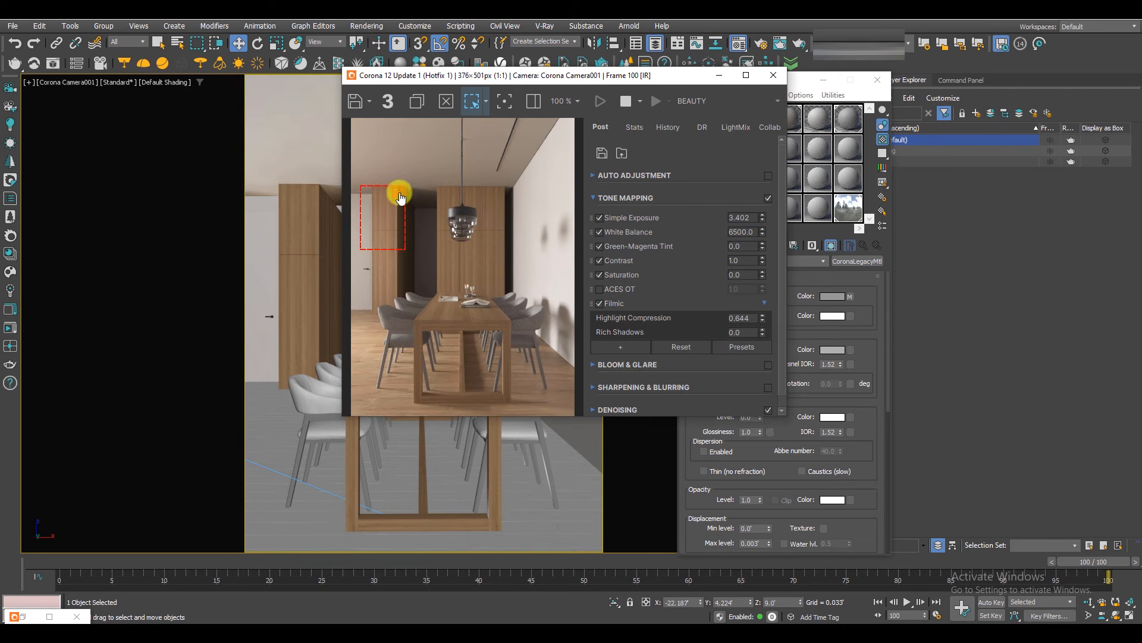
left_click_drag(570, 119, 528, 157)
scroll(524, 142, "up", 1)
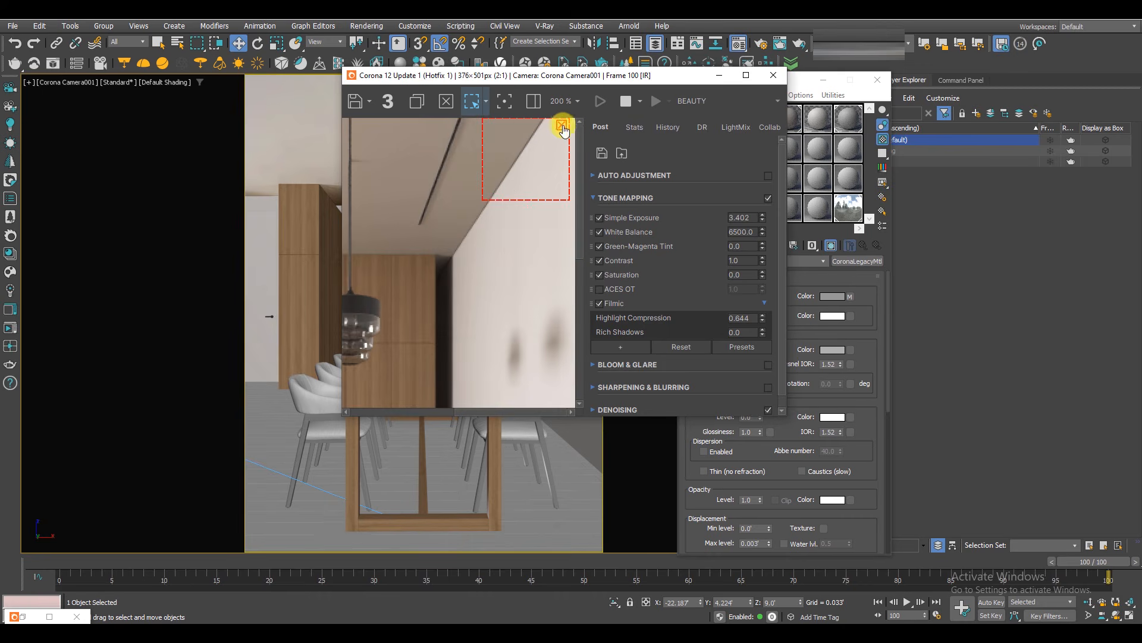
scroll(424, 193, "down", 1)
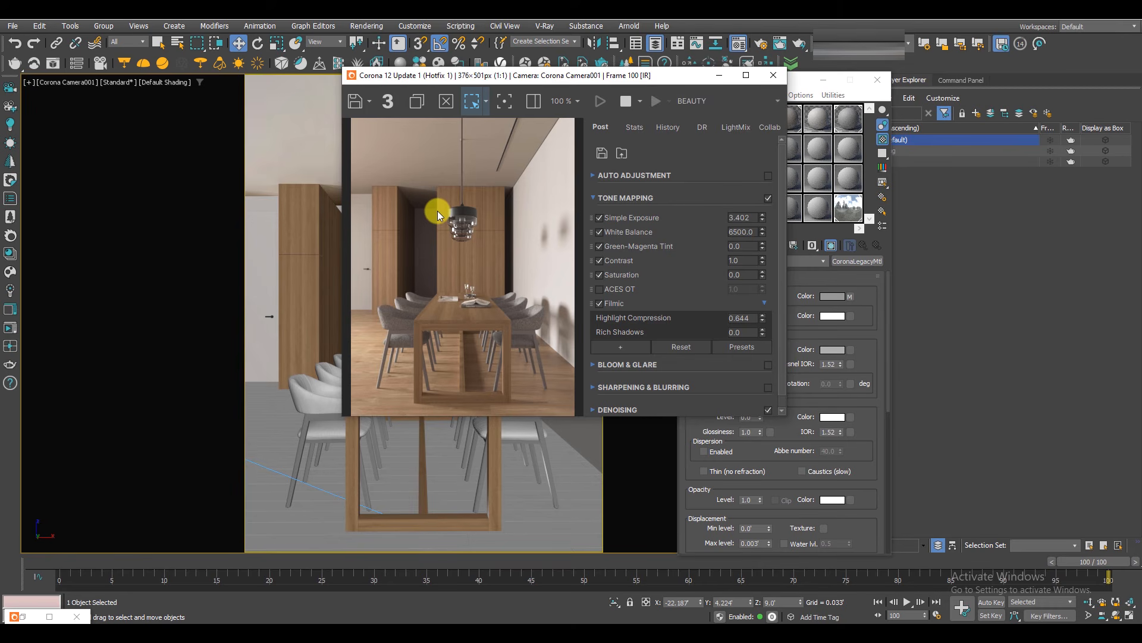
Stop the interactive render, then close its window and the Material Editor.
left_click(620, 102)
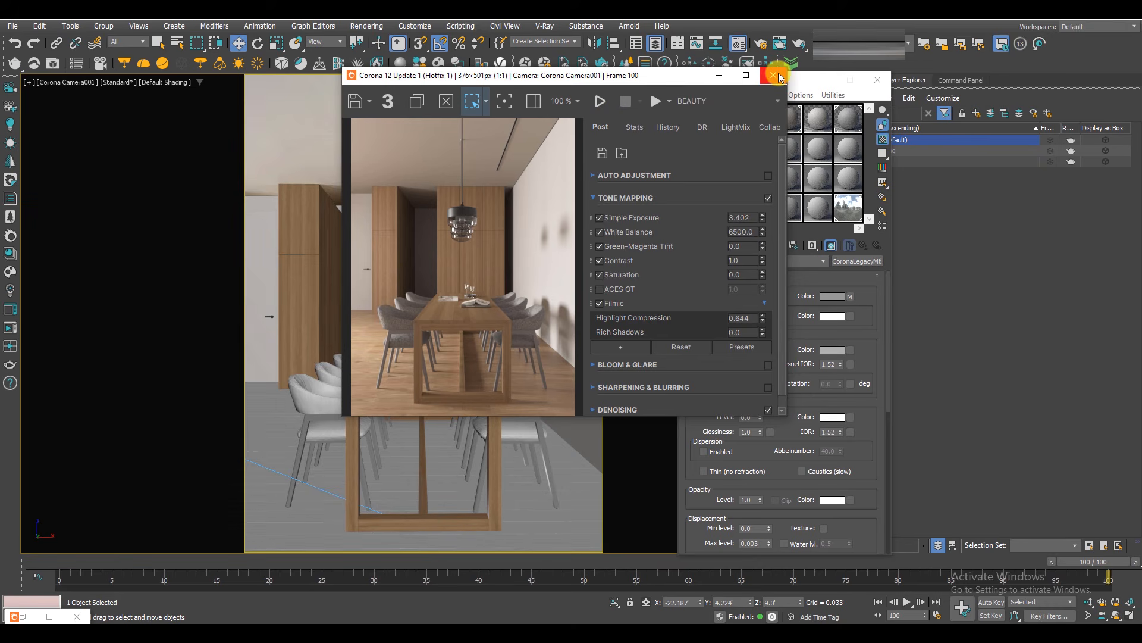
scroll(477, 212, "up", 1)
scroll(477, 212, "down", 1)
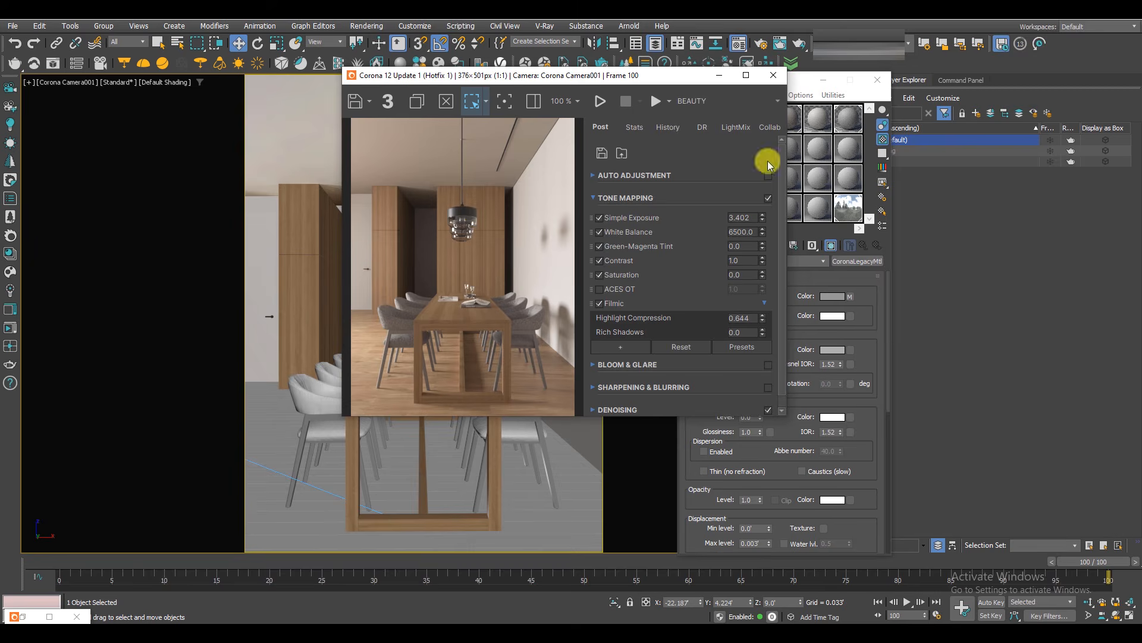
left_click(774, 75)
left_click(878, 79)
key("alt+w")
key("alt+w")
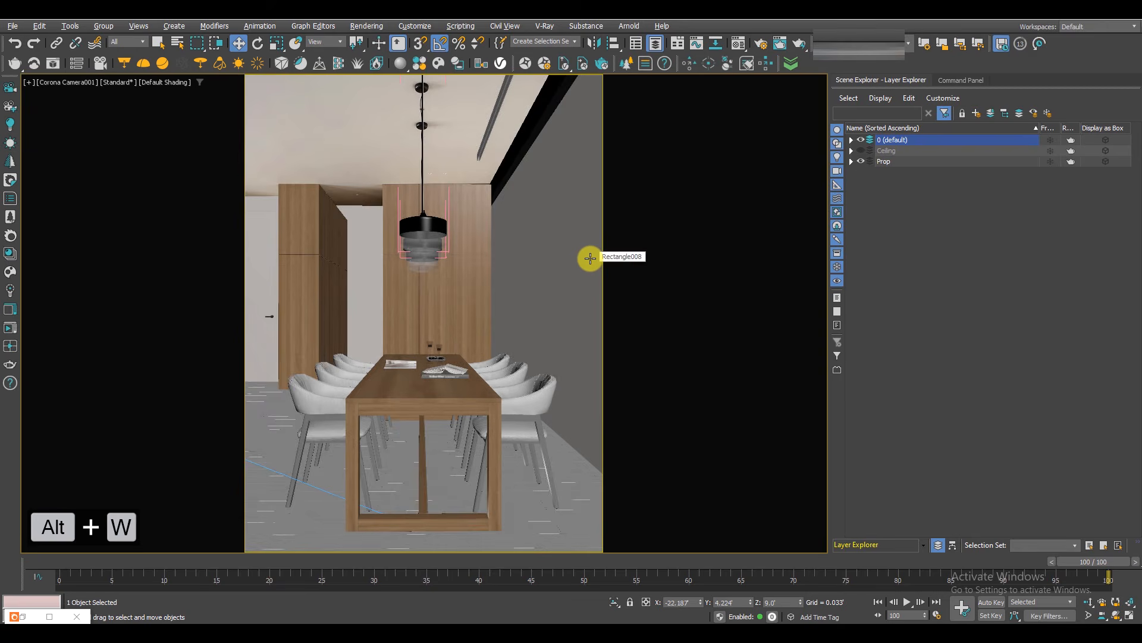
Save the scene and generate an interactive LightMix setup separated by Instanced Lights.
key("ctrl+s")
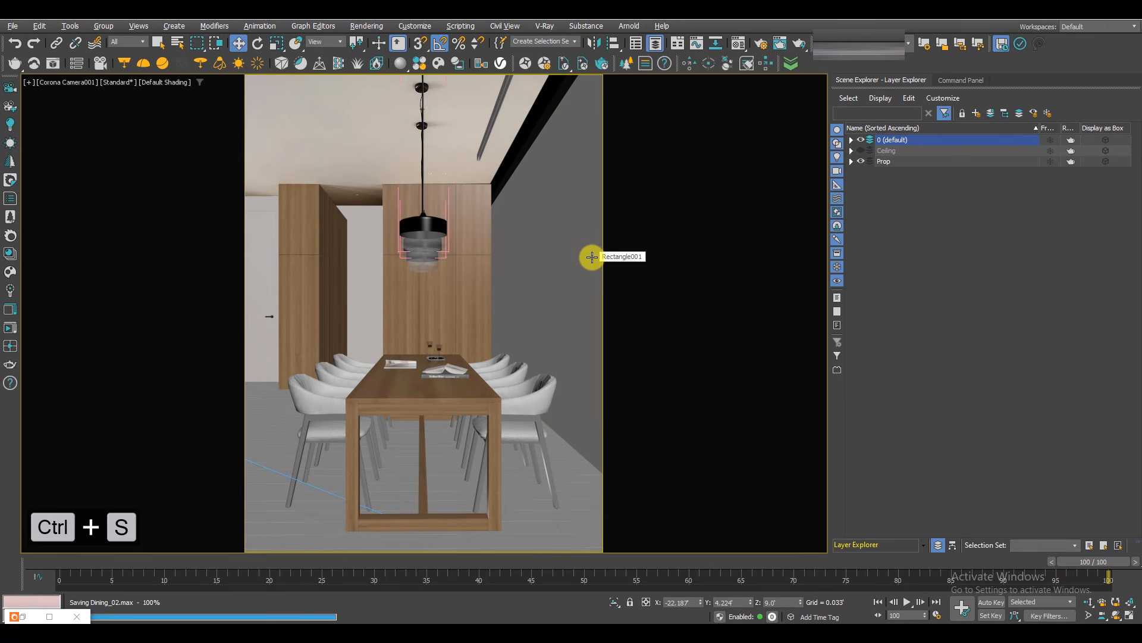
left_click(10, 289)
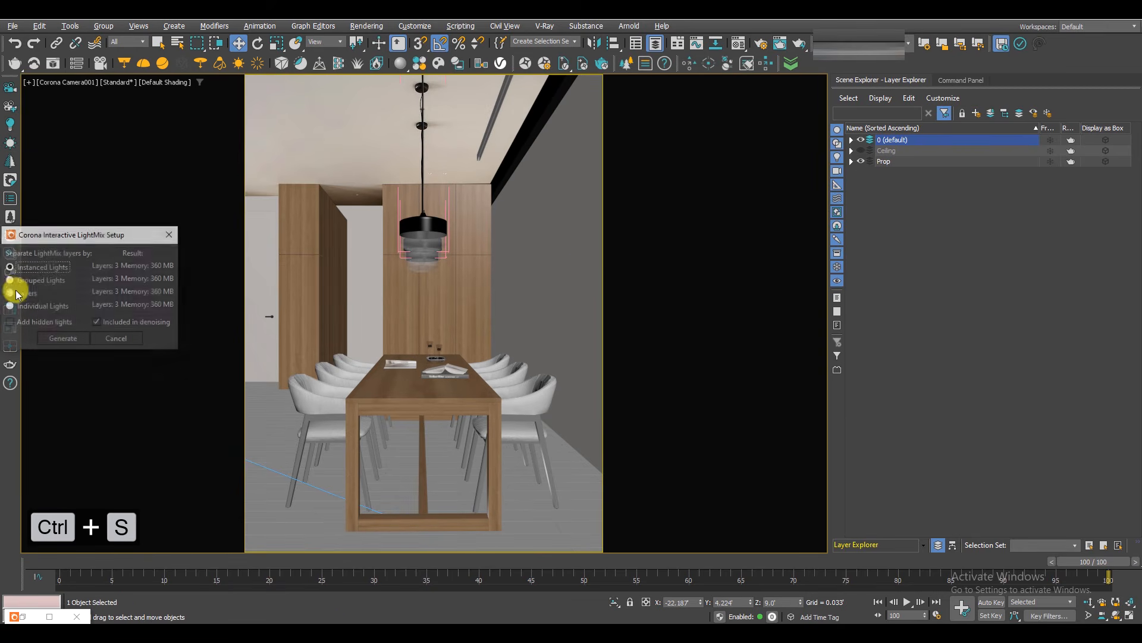
left_click(63, 339)
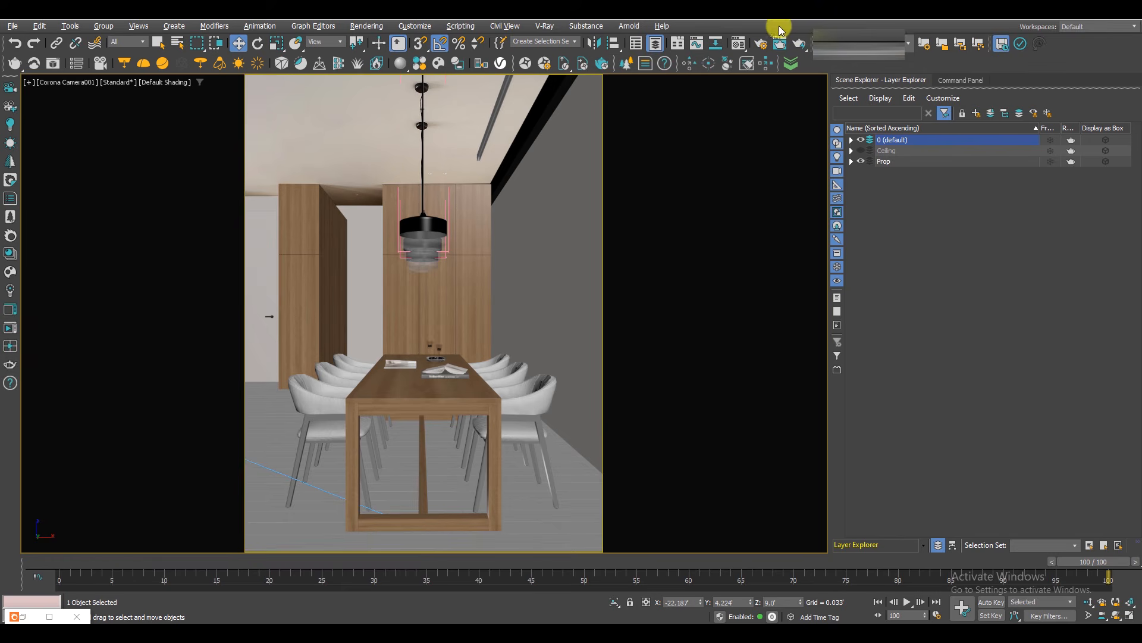
Review the output size and the locked interactive resolution in the render settings, then close them.
left_click(763, 46)
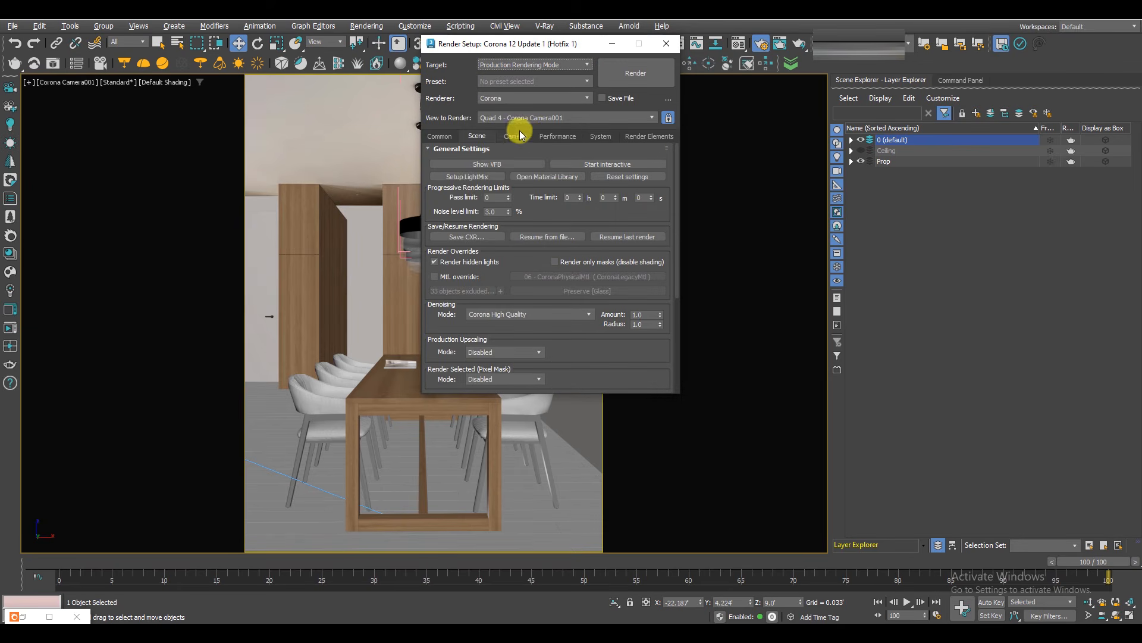
left_click(541, 138)
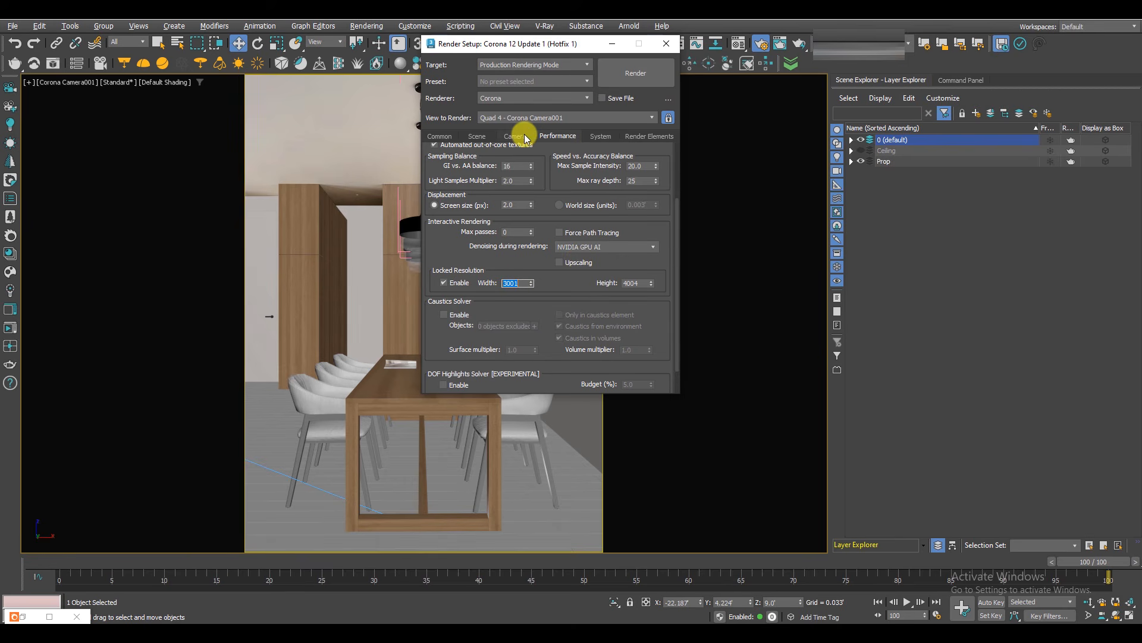
left_click(479, 136)
left_click(439, 136)
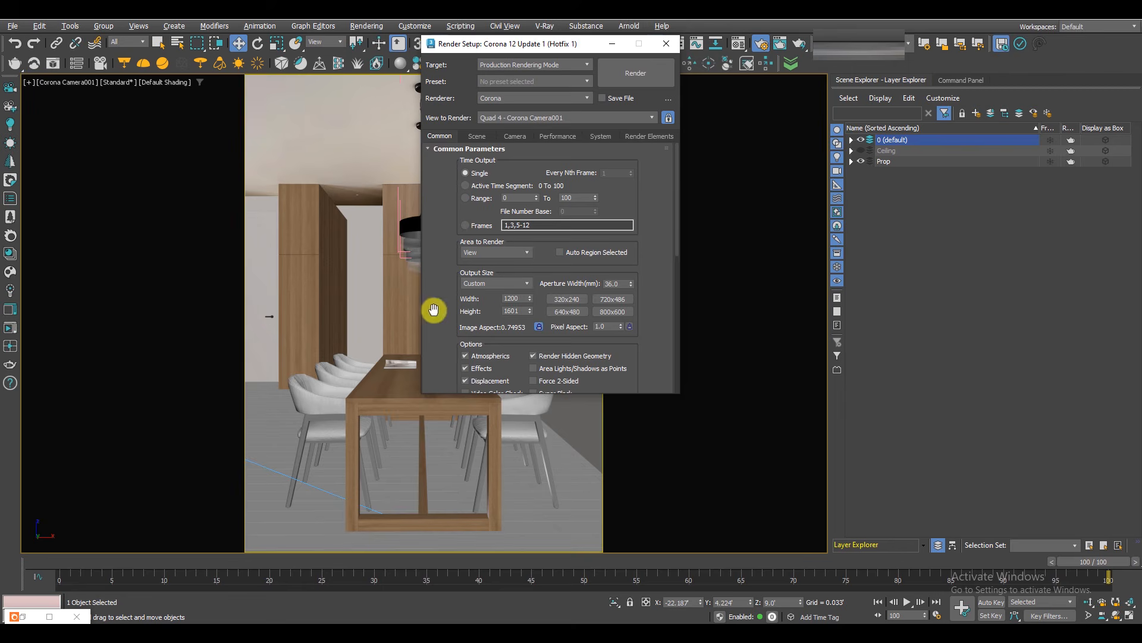
scroll(462, 314, "down", 3)
scroll(462, 313, "up", 3)
left_click(568, 137)
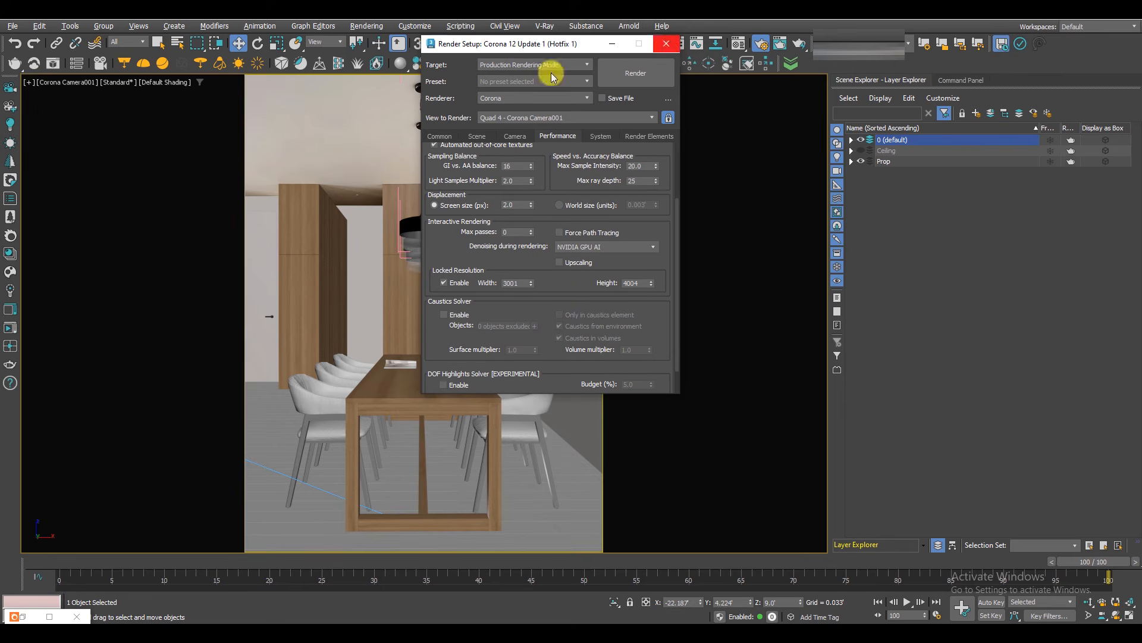
left_click(665, 44)
Start an interactive render and disable all render regions so the whole camera frame renders.
left_click(10, 328)
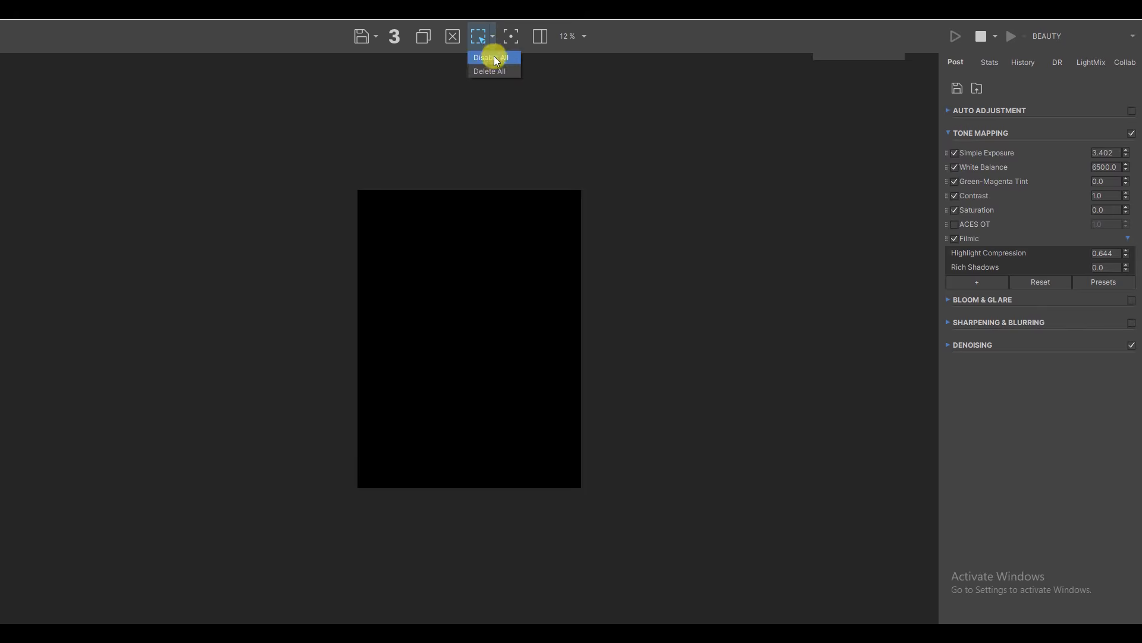
left_click(496, 59)
scroll(525, 249, "up", 1)
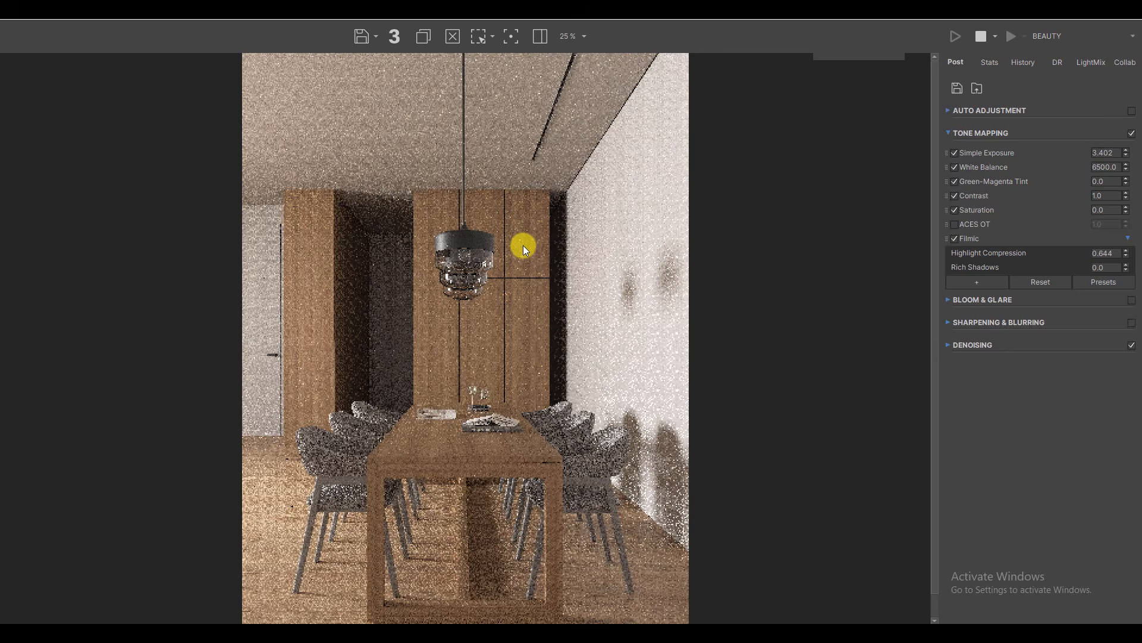
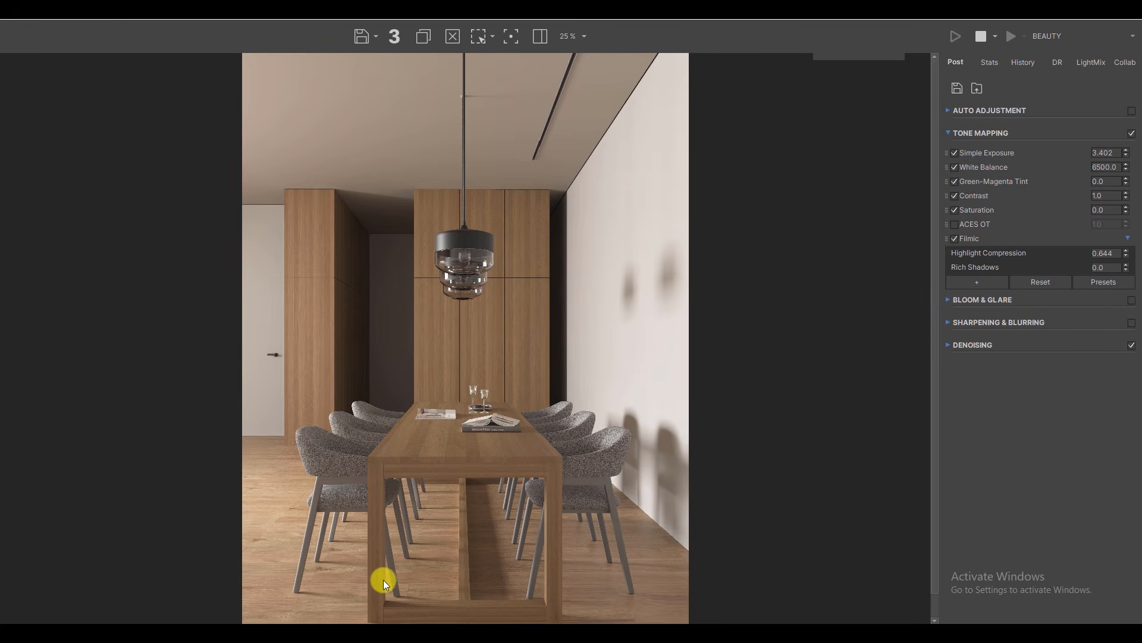
Examine the denoised render up close at the cabinet wood, chairs, table legs and floor planks.
scroll(383, 580, "up", 2)
middle_click_drag(370, 577, 798, 471)
scroll(272, 470, "down", 2)
scroll(274, 321, "up", 3)
middle_click_drag(274, 322, 504, 444)
middle_click_drag(424, 397, 424, 388)
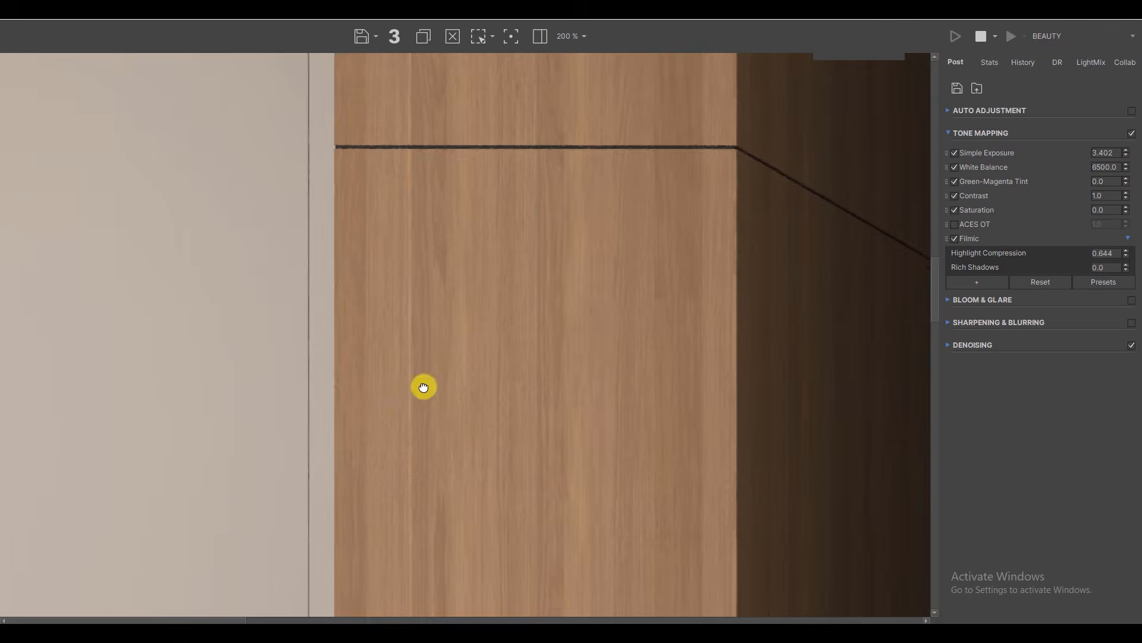
scroll(440, 391, "down", 2)
scroll(359, 395, "down", 1)
scroll(274, 568, "up", 2)
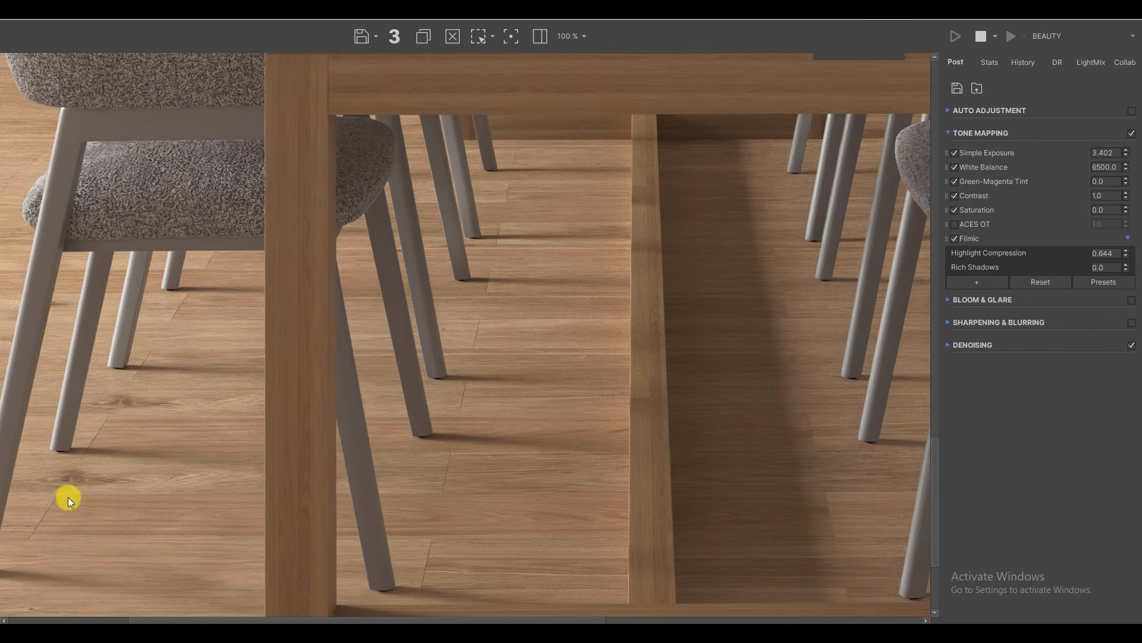
scroll(357, 403, "down", 1)
scroll(438, 429, "down", 1)
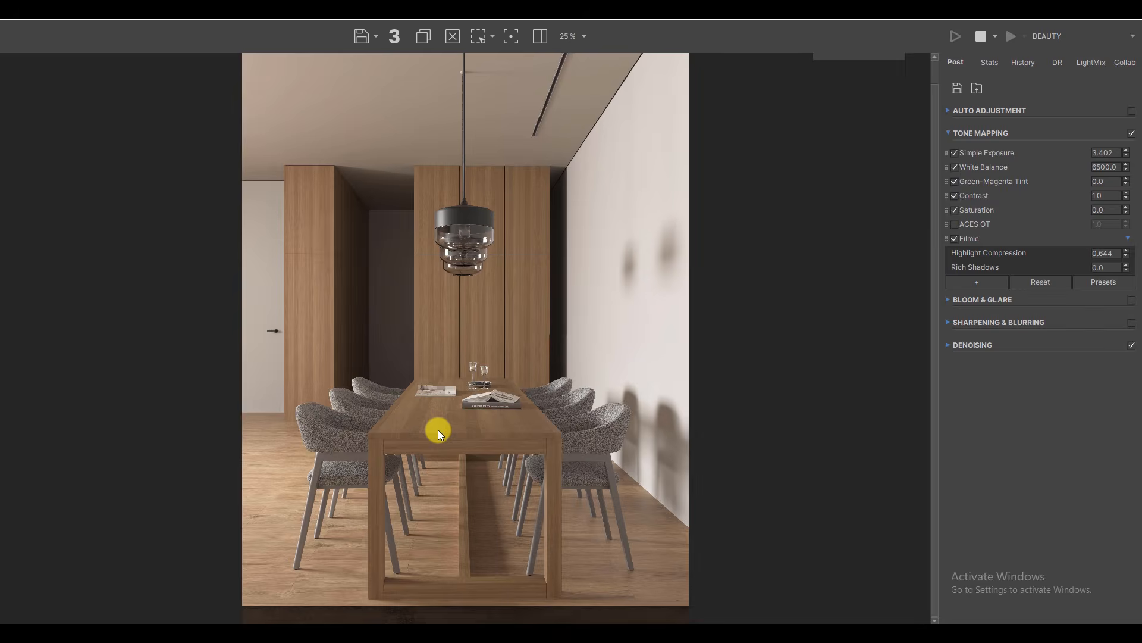
scroll(452, 506, "down", 1)
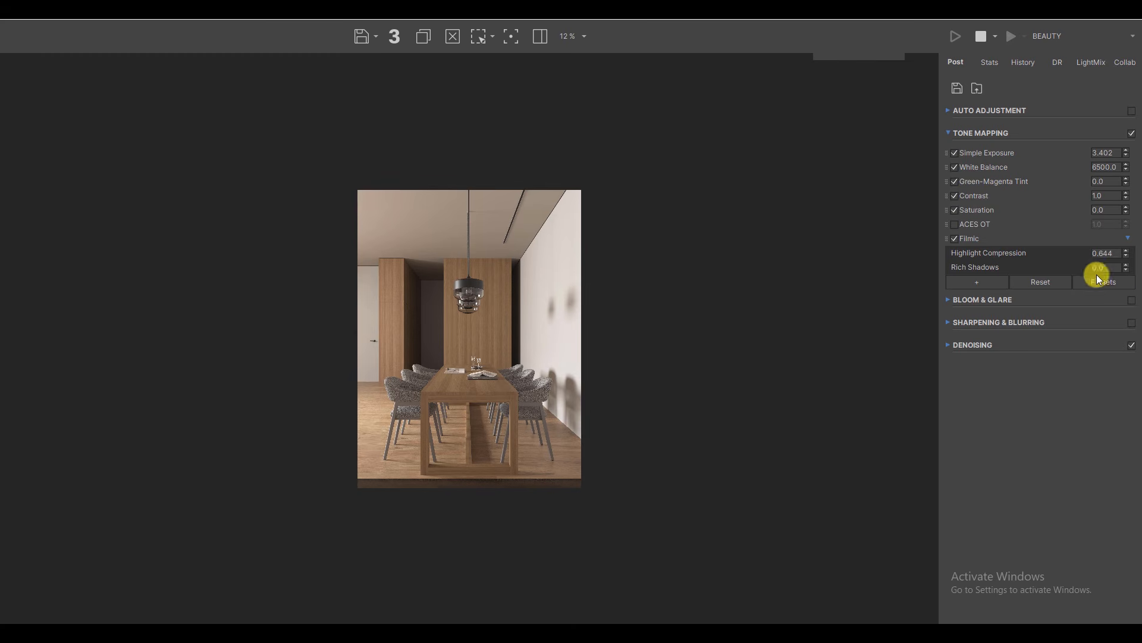
Set the tone mapping's Rich Shadows to 0.796, Contrast to 3.064 and Saturation to -0.052.
left_click_drag(1125, 266, 1126, 153)
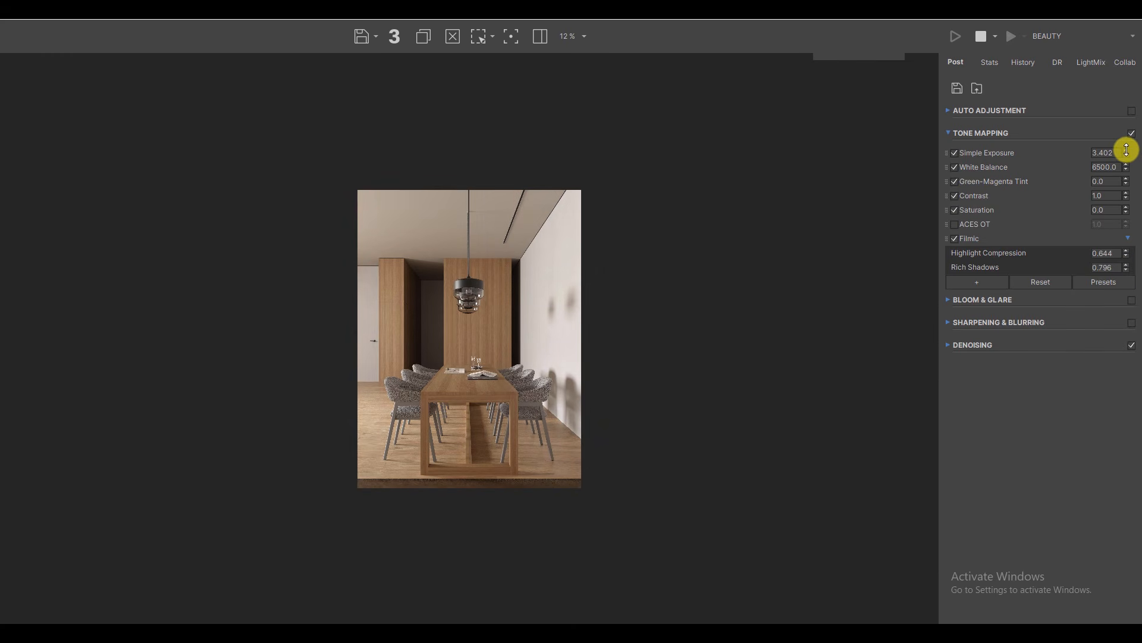
scroll(573, 475, "up", 1)
scroll(573, 475, "down", 1)
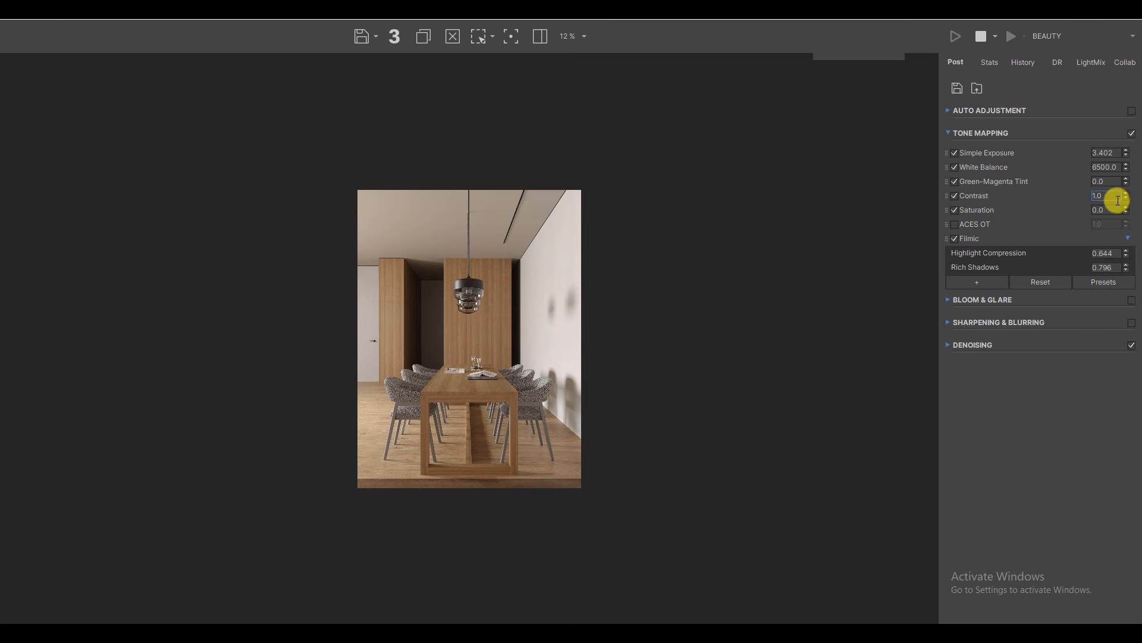
mouse_move(1125, 196)
left_mouse_down()
mouse_move(1105, 84)
mouse_move(1101, 178)
mouse_move(1123, 191)
mouse_move(1111, 188)
mouse_move(1119, 118)
mouse_move(1123, 212)
mouse_move(1119, 158)
mouse_move(1134, 188)
left_mouse_up()
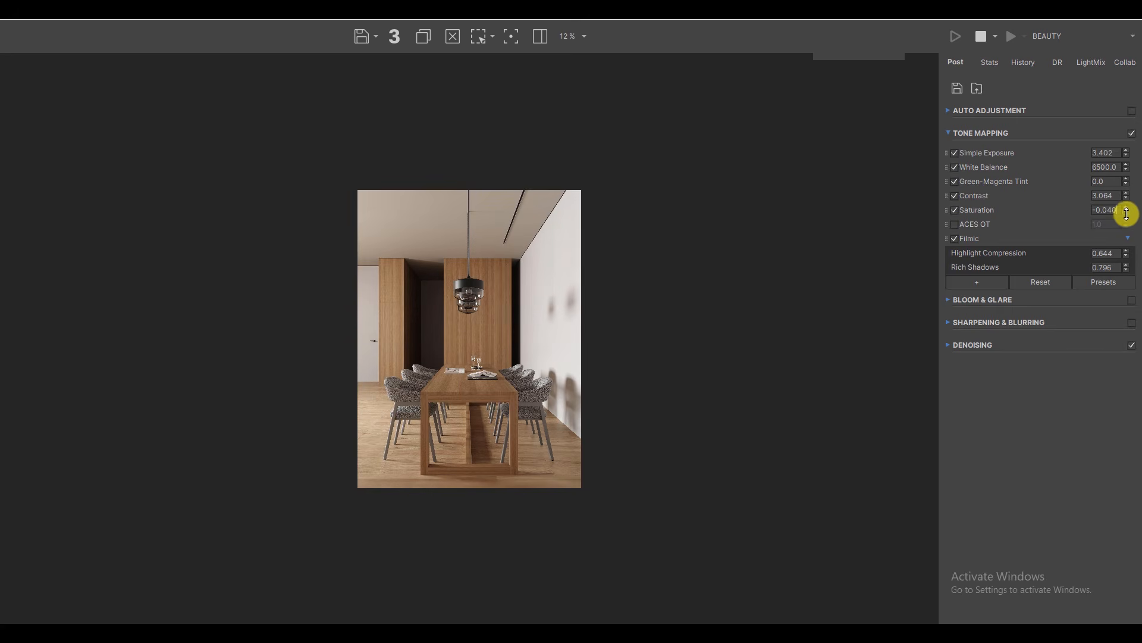
Examine the graded render up close and compare it with the reference photo.
scroll(505, 376, "up", 1)
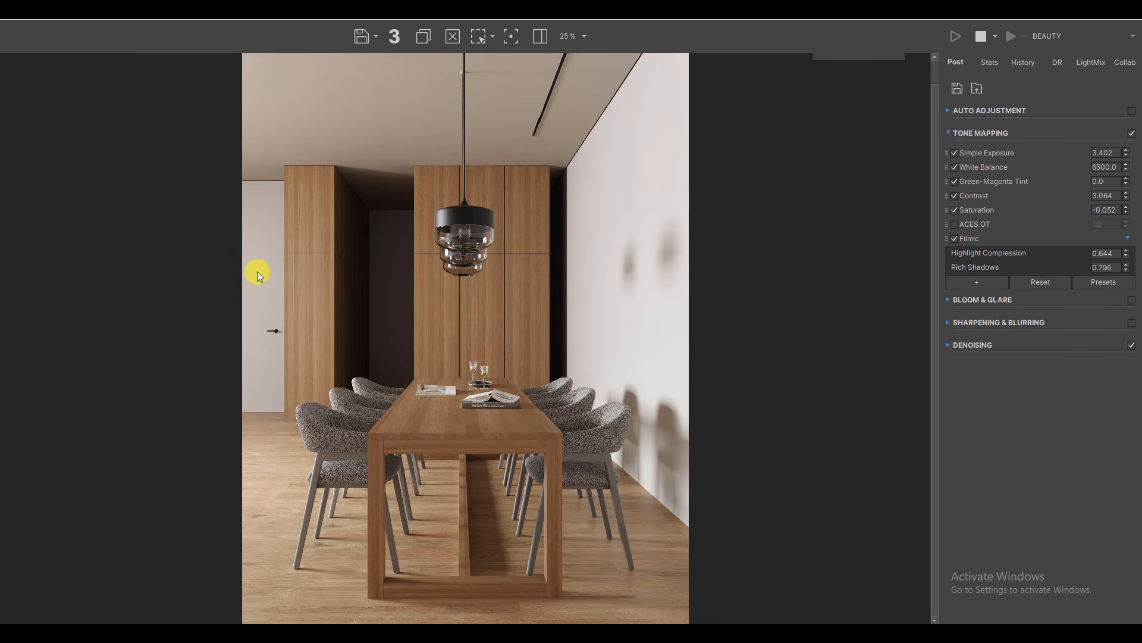
scroll(470, 273, "up", 1)
scroll(119, 241, "up", 1)
scroll(95, 435, "down", 3)
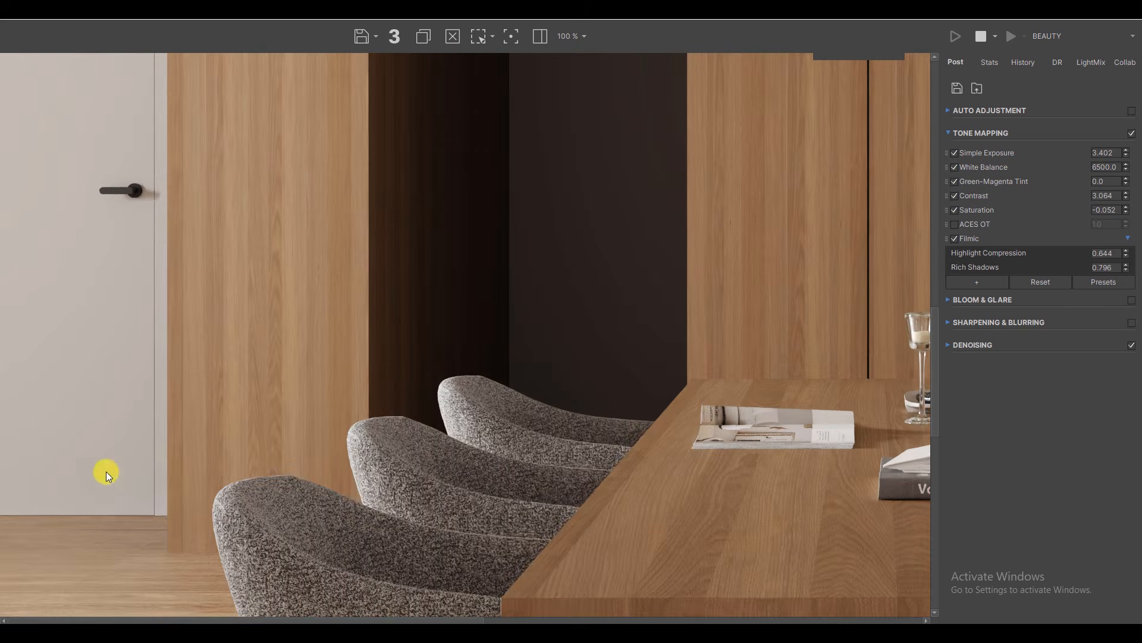
scroll(148, 456, "down", 2)
scroll(221, 467, "up", 1)
scroll(218, 466, "down", 1)
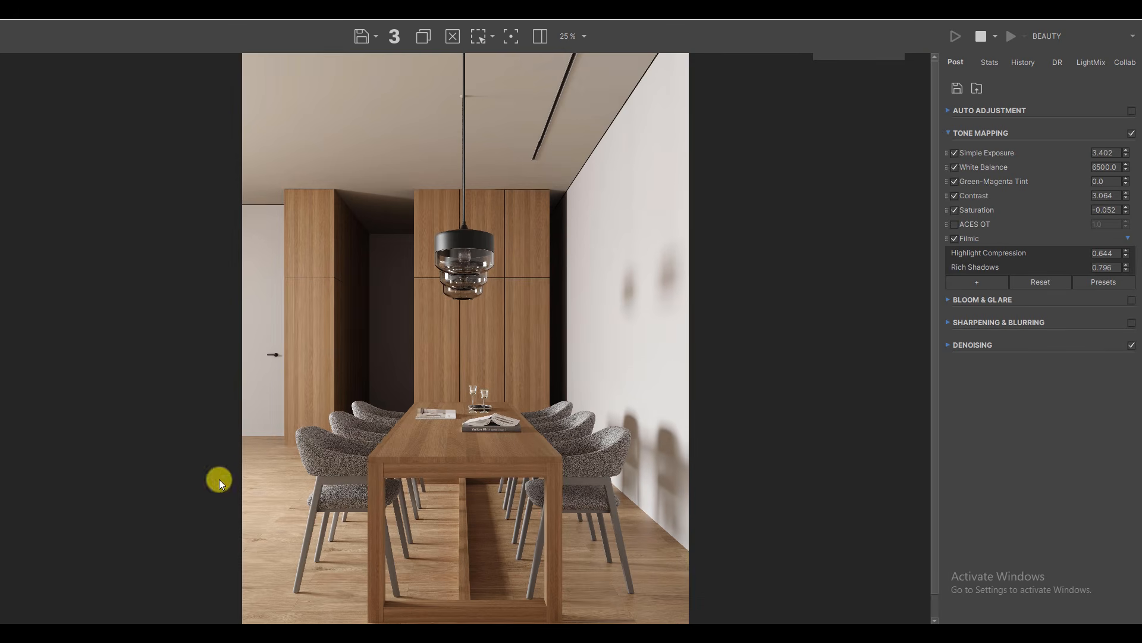
left_click(748, 631)
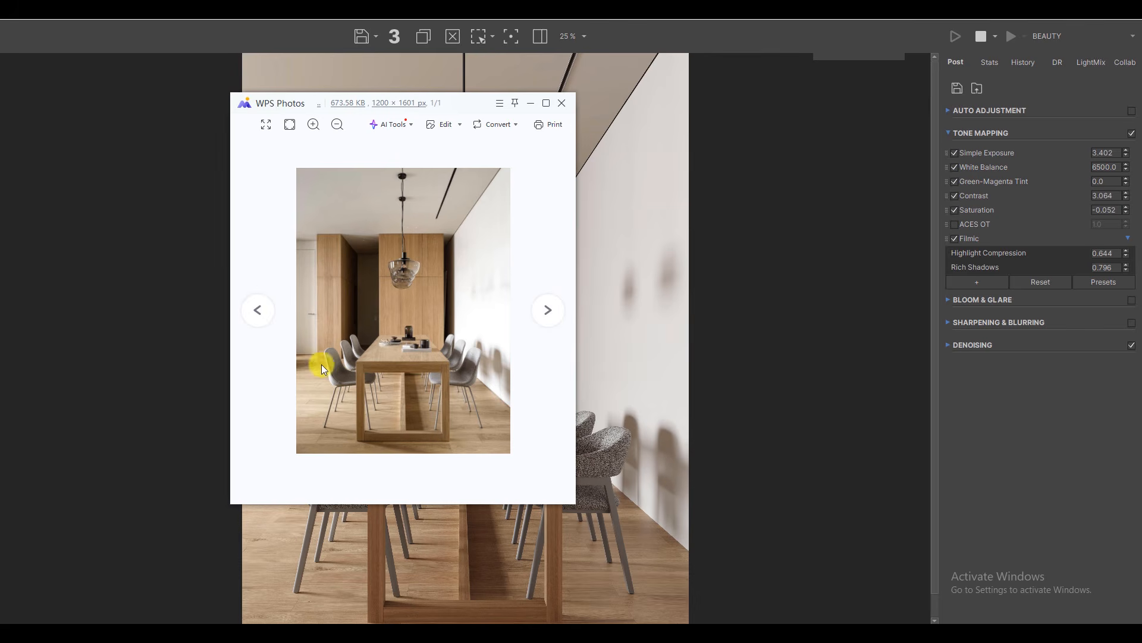
left_click(531, 103)
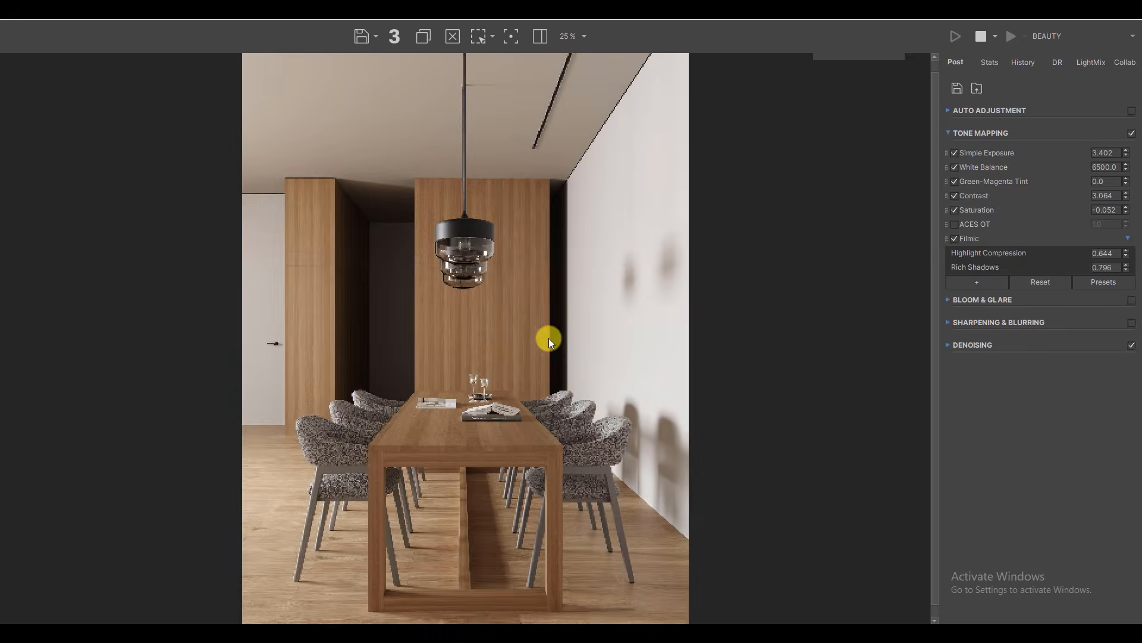
scroll(612, 311, "down", 1)
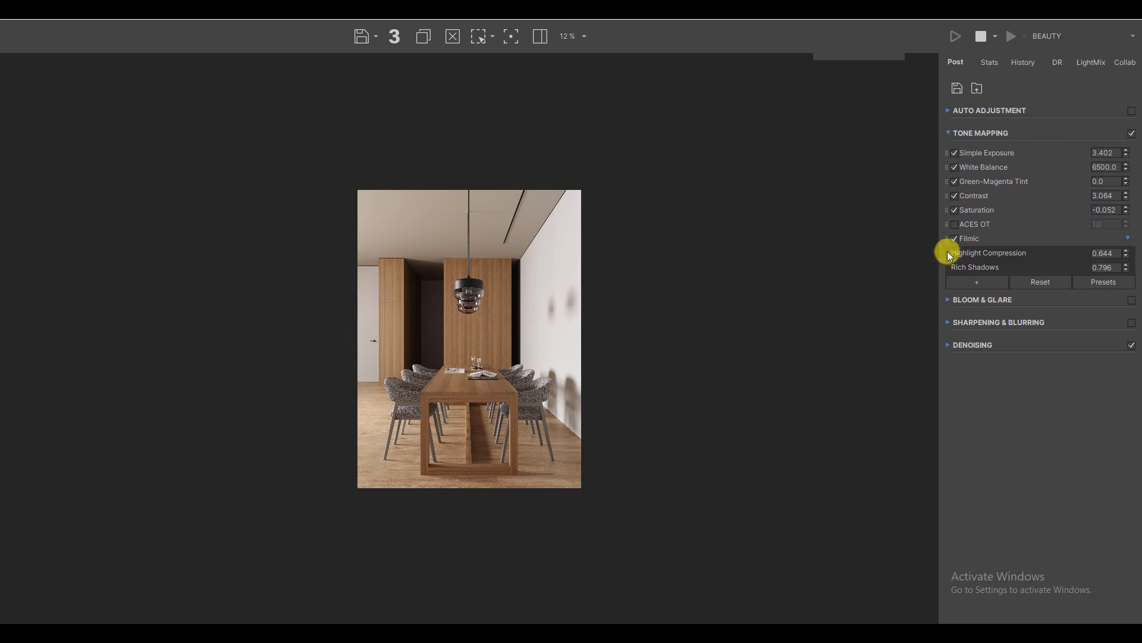
Add a LUT operator to the tone mapping, enable it and expand its settings.
left_click(977, 283)
left_click(991, 543)
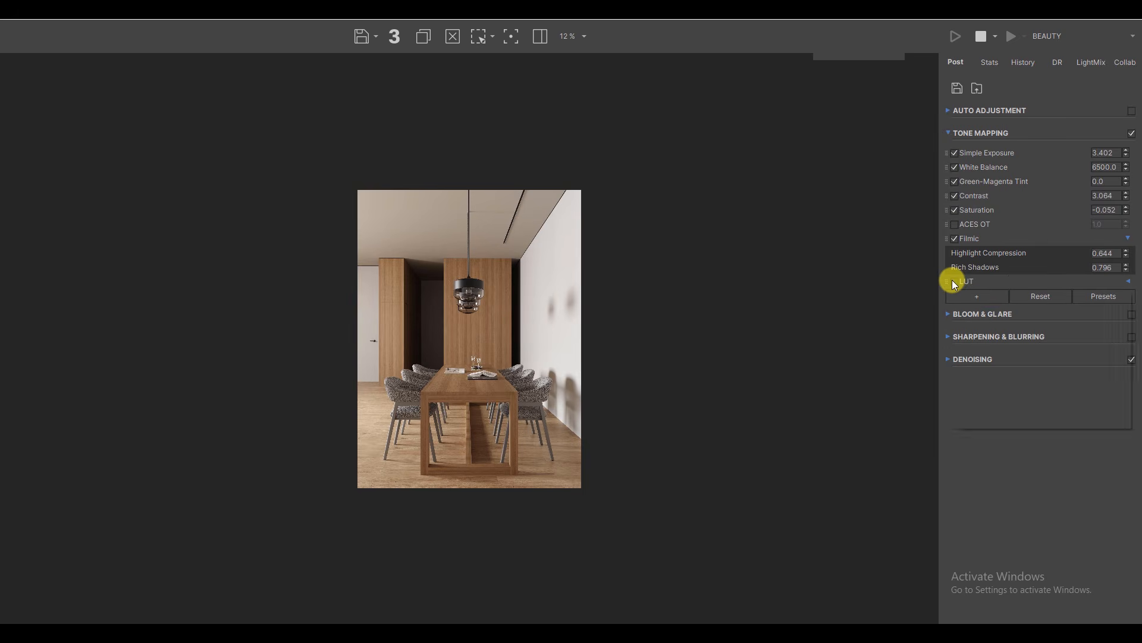
scroll(506, 385, "up", 1)
left_click(1128, 282)
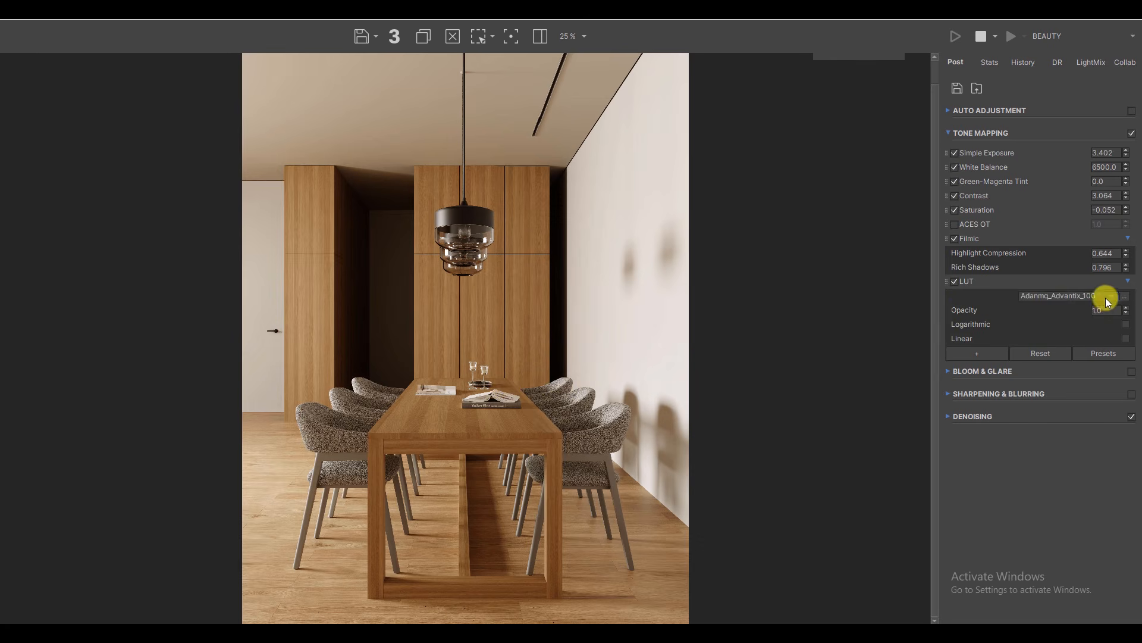
Try successive LUT files, comparing them with the ungraded render, and choose Adanmq_Ag...ima_II_200.
scroll(1095, 296, "down", 1)
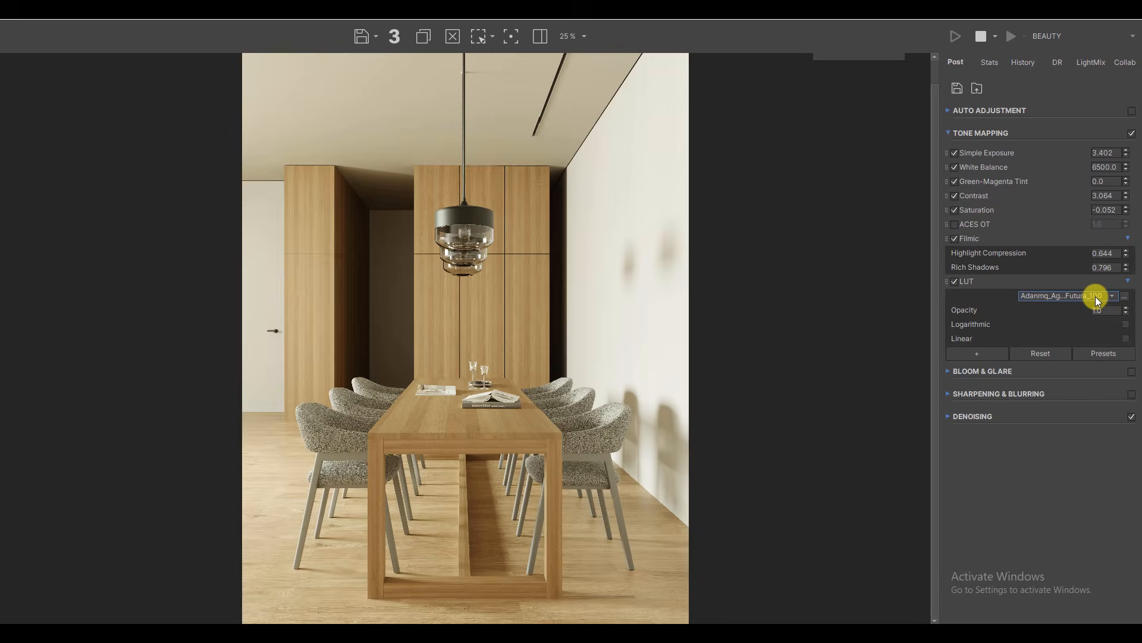
scroll(1096, 299, "down", 1)
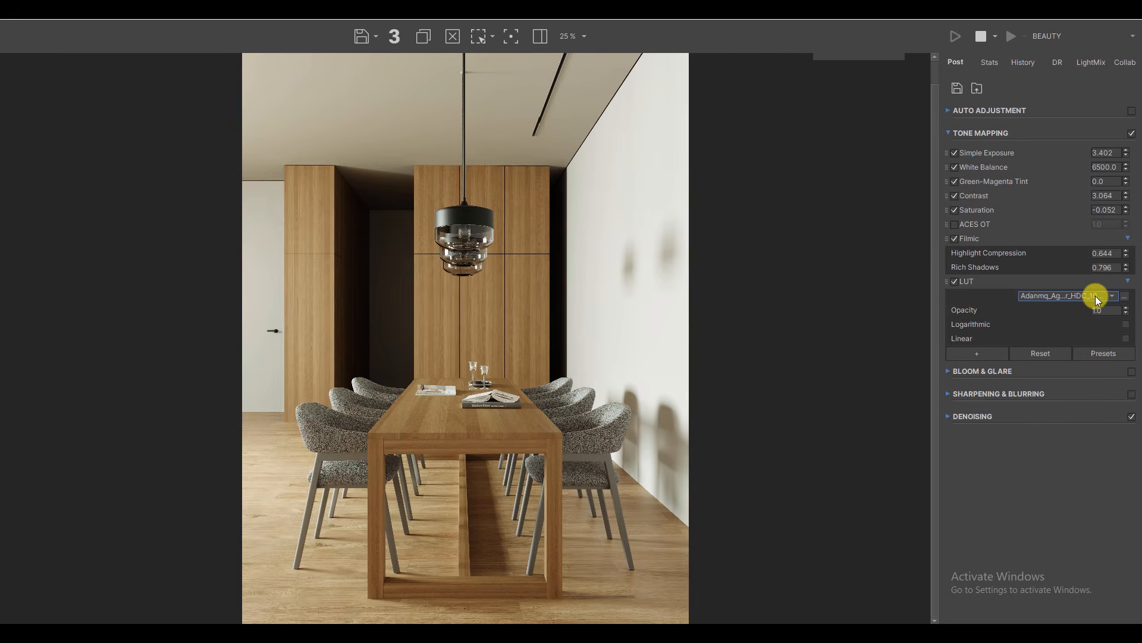
scroll(1095, 295, "down", 1)
left_click(954, 281)
left_click(953, 281)
left_click(953, 282)
left_click(953, 282)
scroll(1049, 296, "down", 1)
scroll(1049, 295, "down", 1)
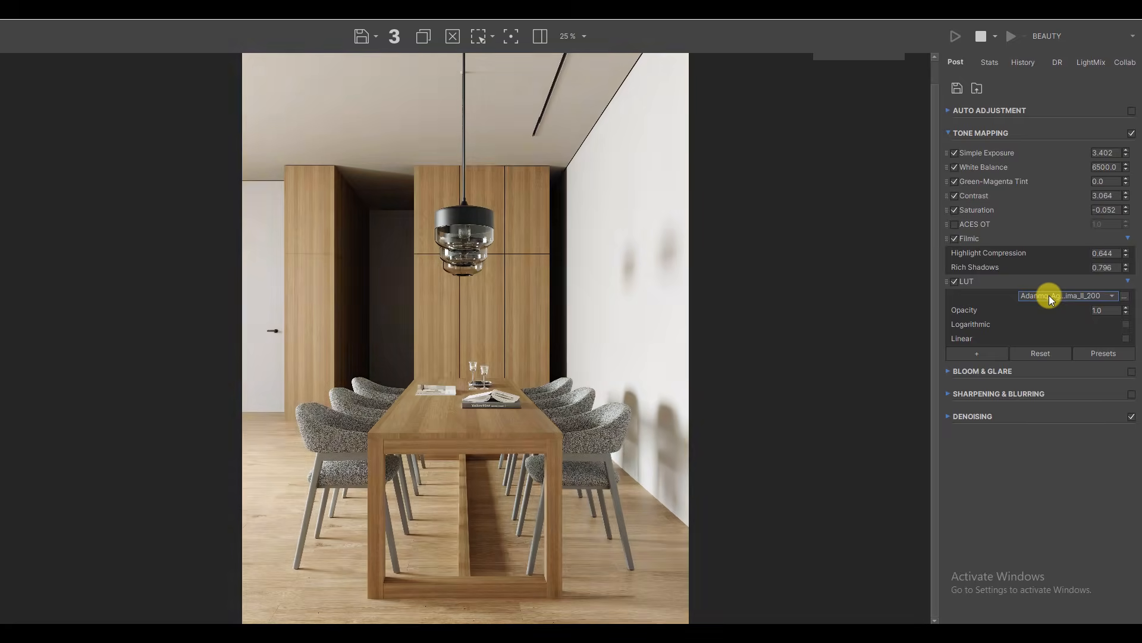
Compare the render with and without the LUT and set the LUT's opacity to 0.50.
left_click(954, 282)
left_click(955, 282)
left_click(954, 282)
left_click(955, 282)
left_click(955, 282)
left_click(954, 282)
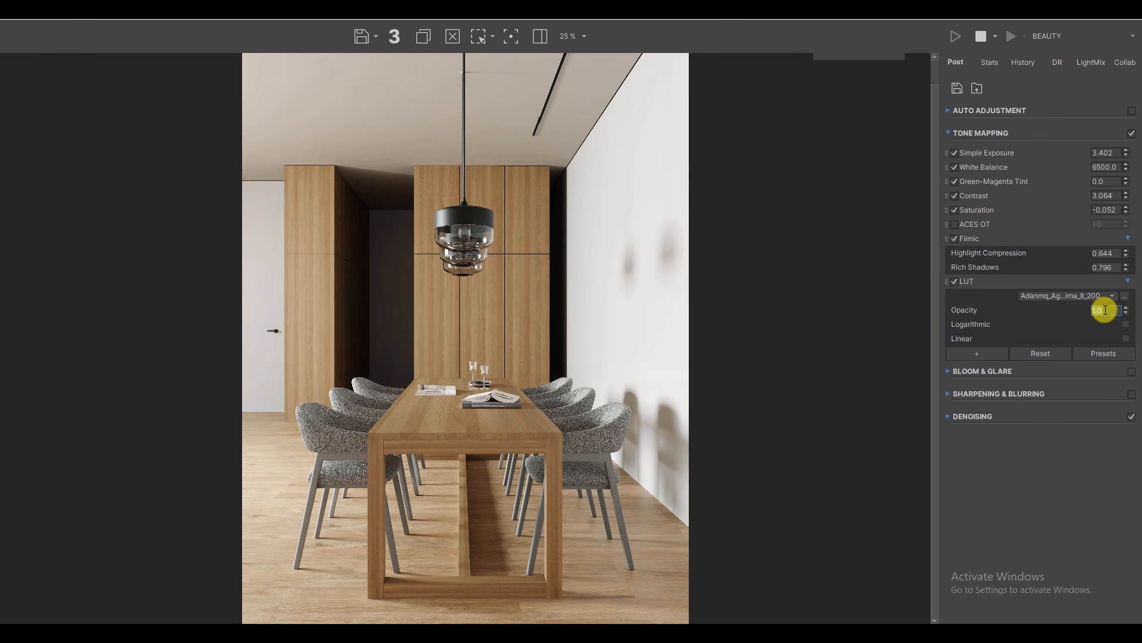
key("Return")
left_click(955, 281)
left_click(955, 281)
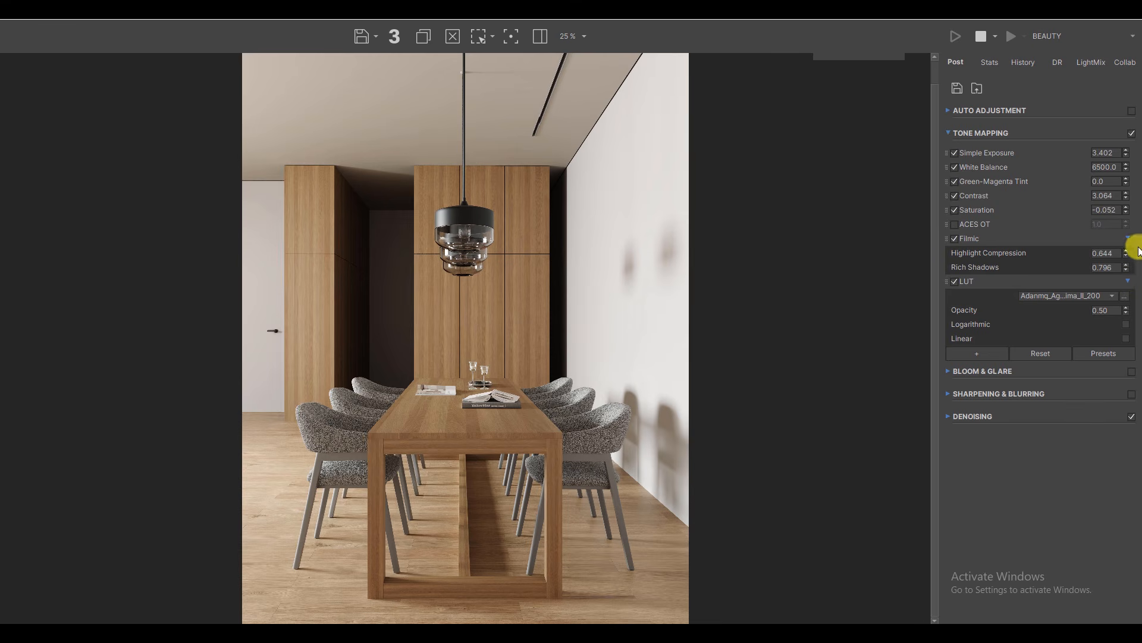
Collapse the LUT and Filmic settings, then preview ACES OT and remove it from the tone mapping.
left_click(1128, 281)
left_click(1128, 238)
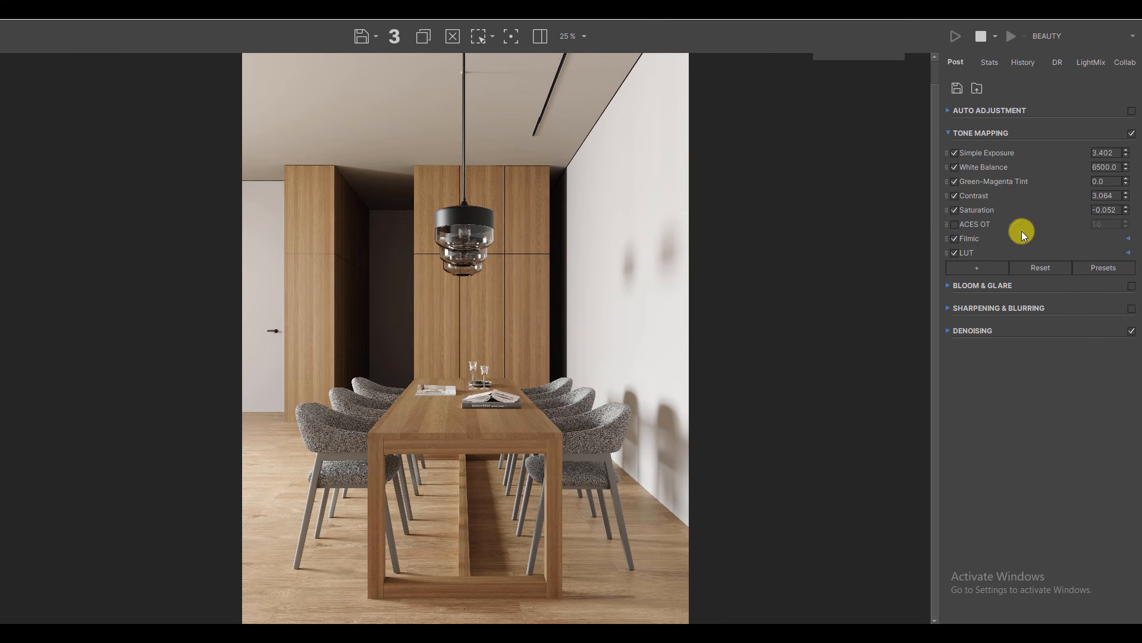
left_click(955, 224)
left_click(955, 224)
right_click(980, 224)
left_click(994, 230)
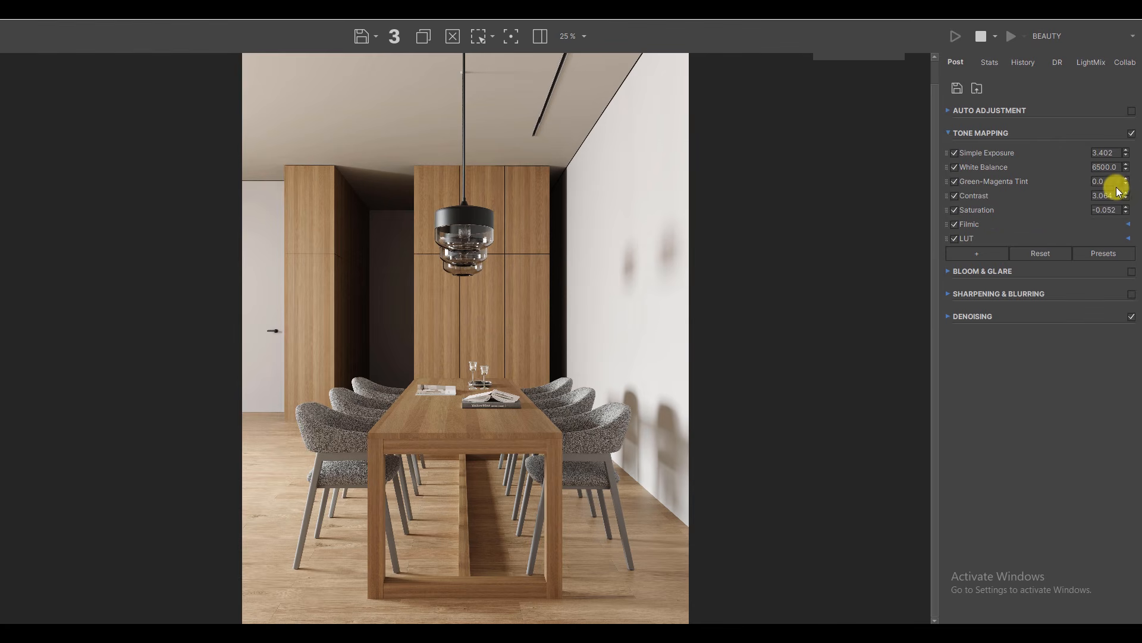
Examine the pendant lamp, ceiling and cabinet tops in the graded render, followed by the full image.
scroll(464, 307, "up", 3)
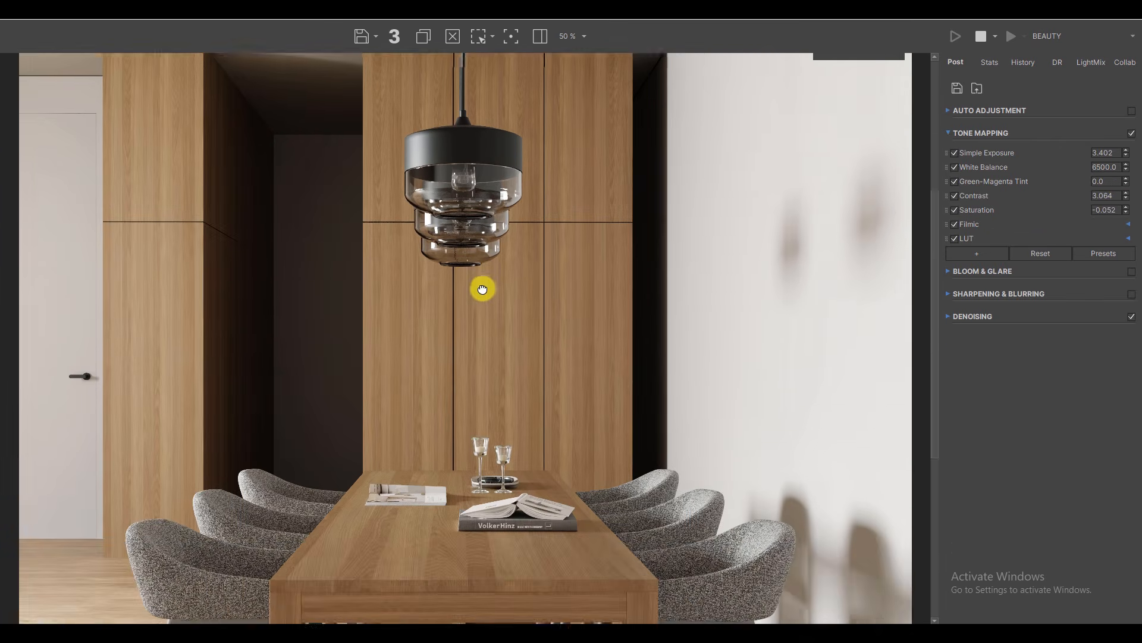
middle_click_drag(500, 395, 518, 525)
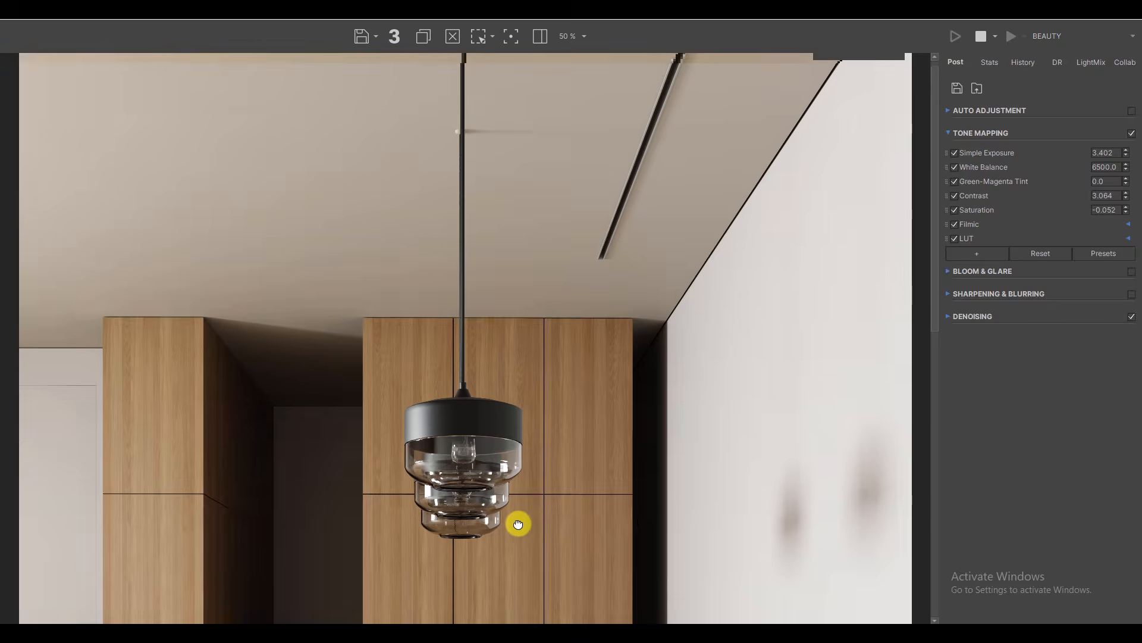
scroll(516, 524, "down", 1)
scroll(338, 185, "up", 1)
middle_click_drag(338, 185, 607, 456)
scroll(316, 186, "up", 1)
middle_click_drag(315, 186, 611, 353)
scroll(619, 393, "down", 1)
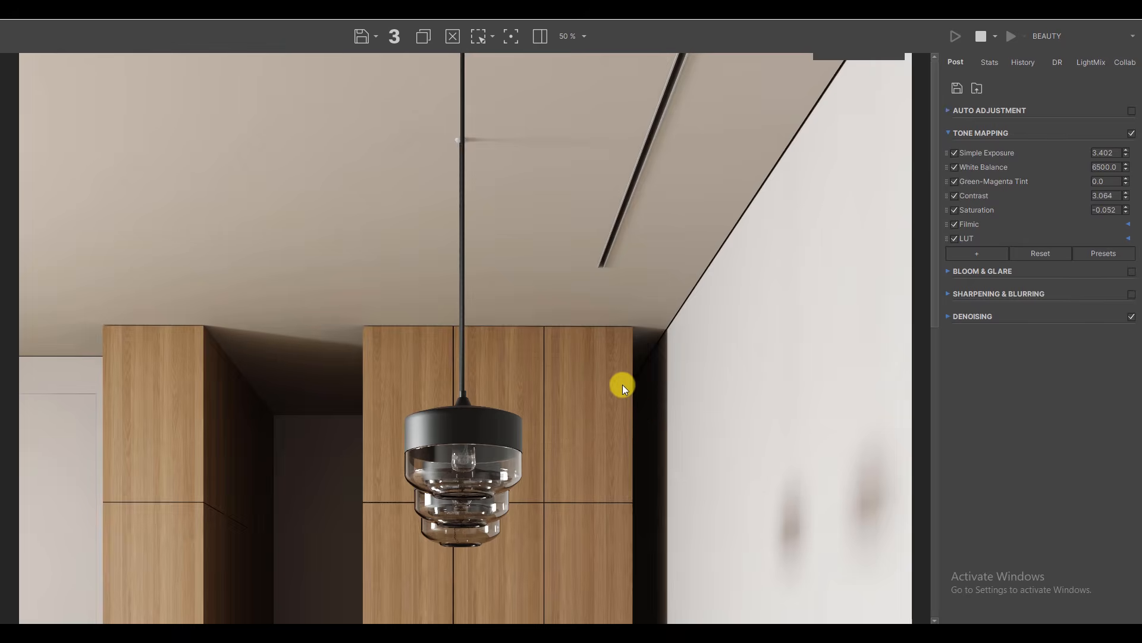
scroll(623, 385, "down", 1)
scroll(579, 363, "down", 1)
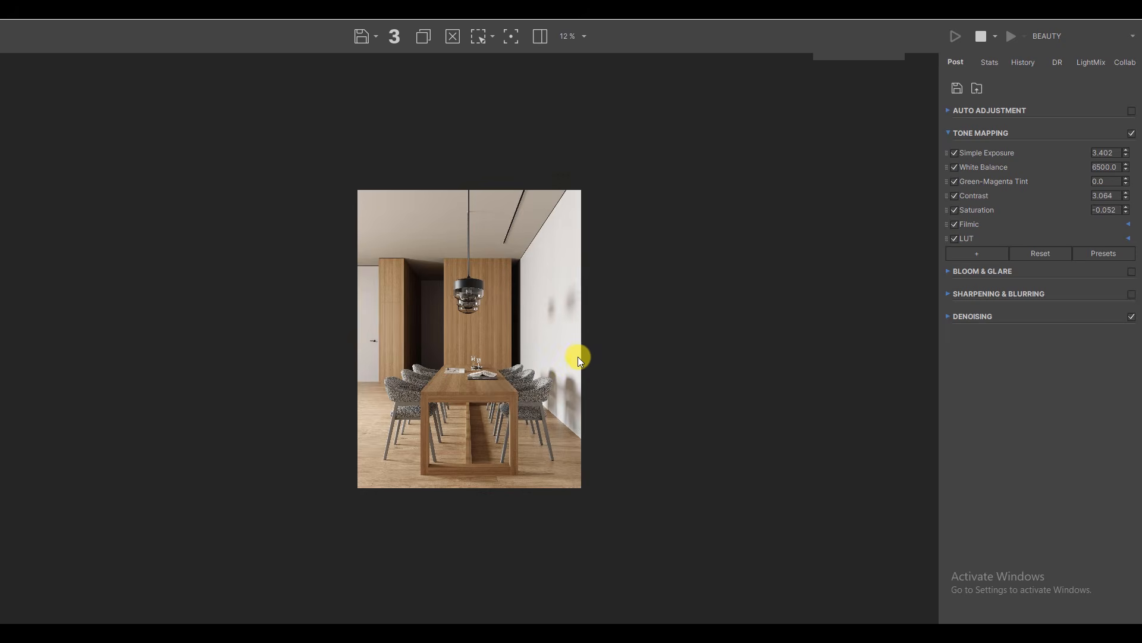
Stop the interactive render and restore the frame buffer from full screen to a floating window.
scroll(578, 357, "up", 1)
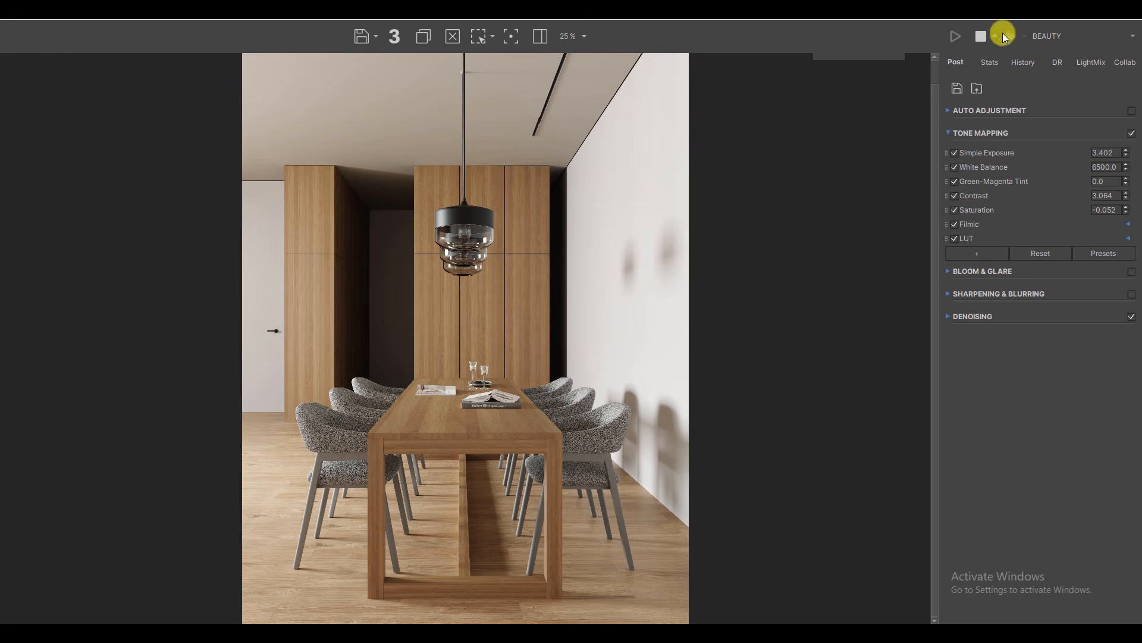
left_click(1103, 23)
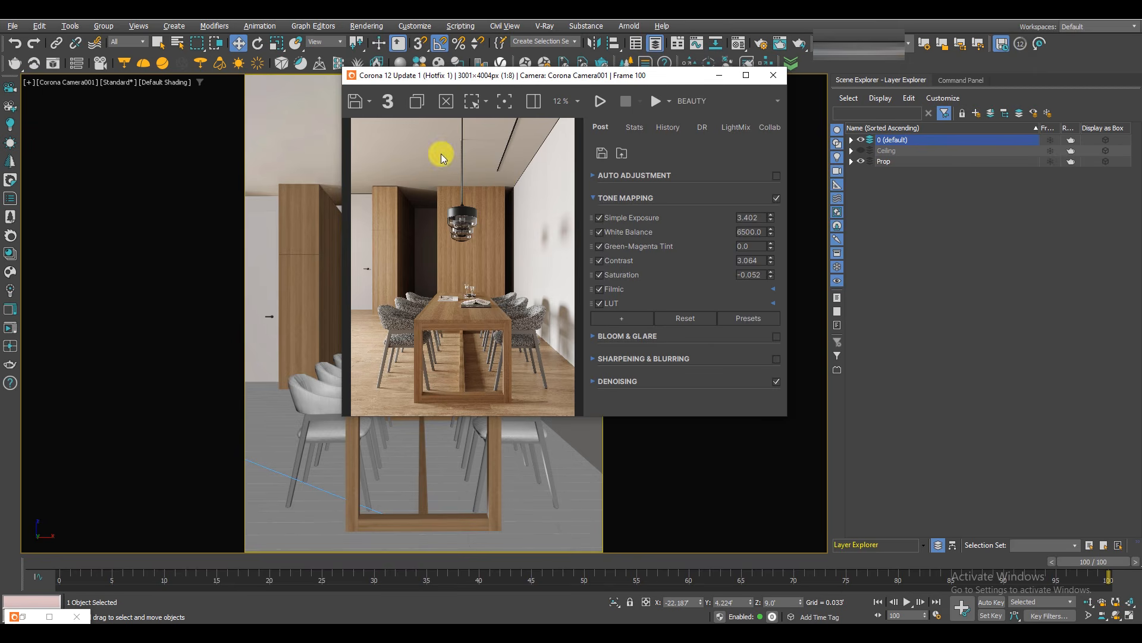
Set the render output width to 4001 pixels in the render setup, keeping the frame buffer and setup windows side by side.
left_click_drag(604, 75, 543, 193)
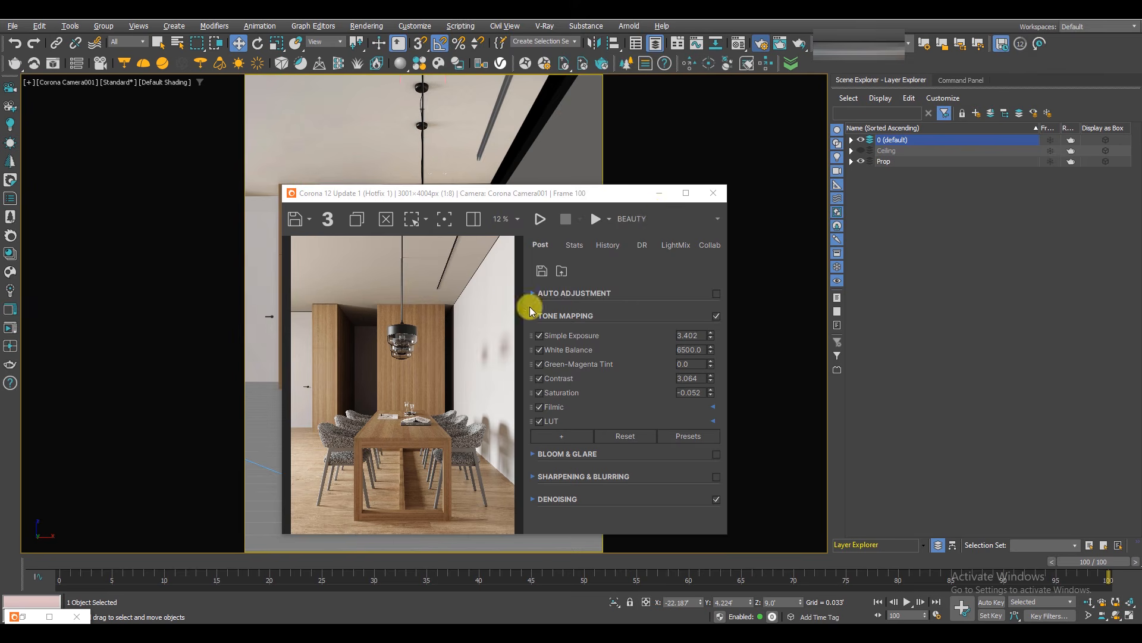
key("F10")
left_click(440, 136)
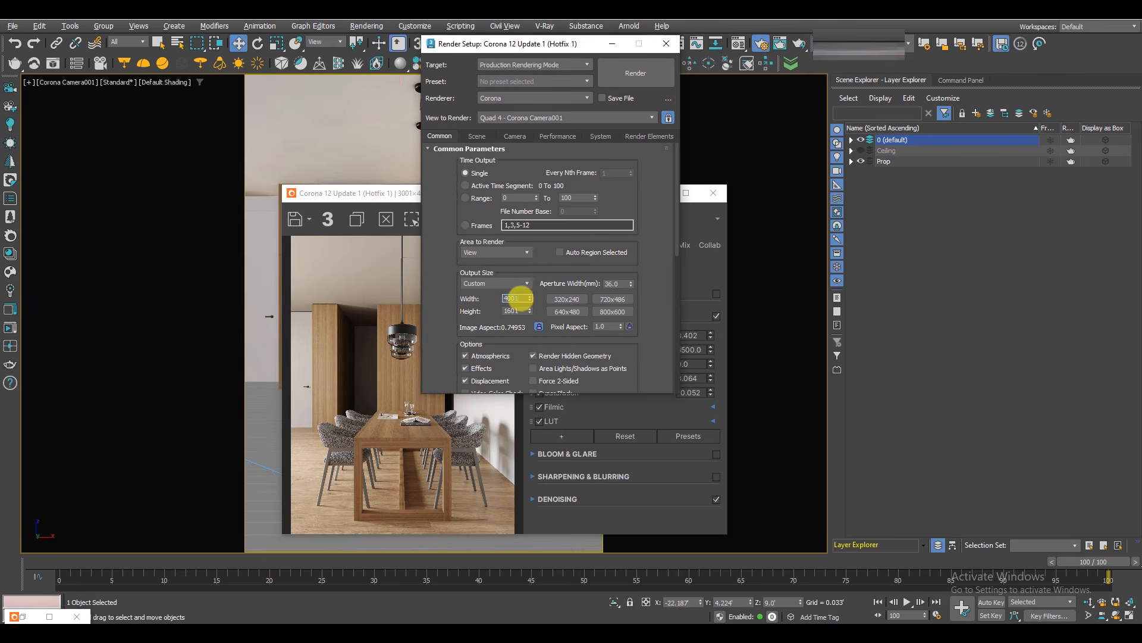
left_click_drag(518, 42, 792, 102)
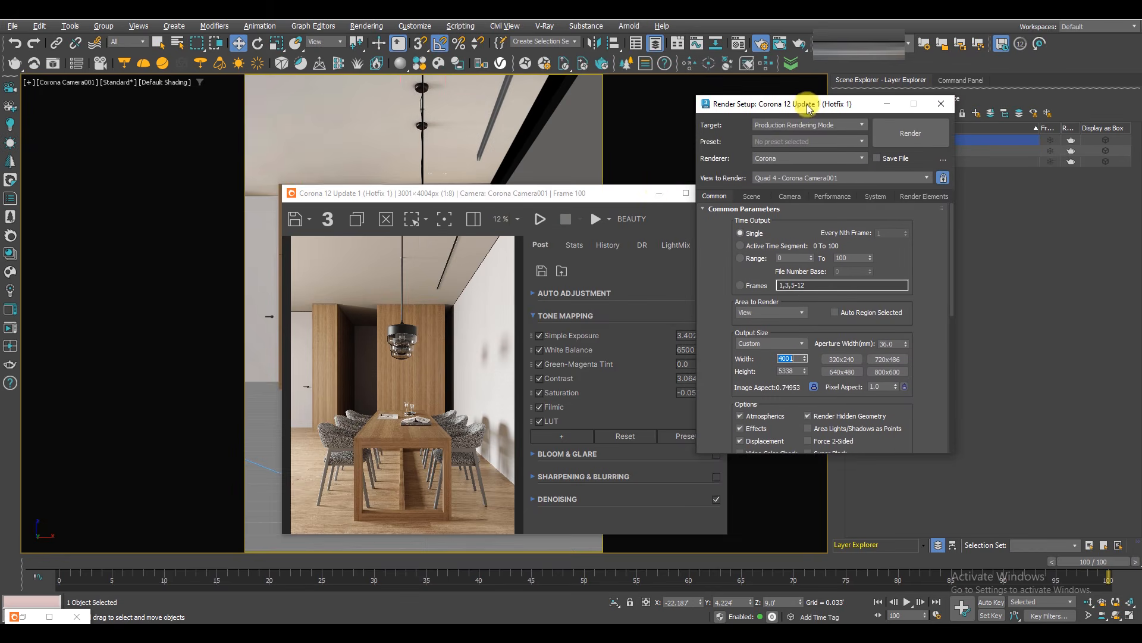
left_click_drag(499, 200, 466, 170)
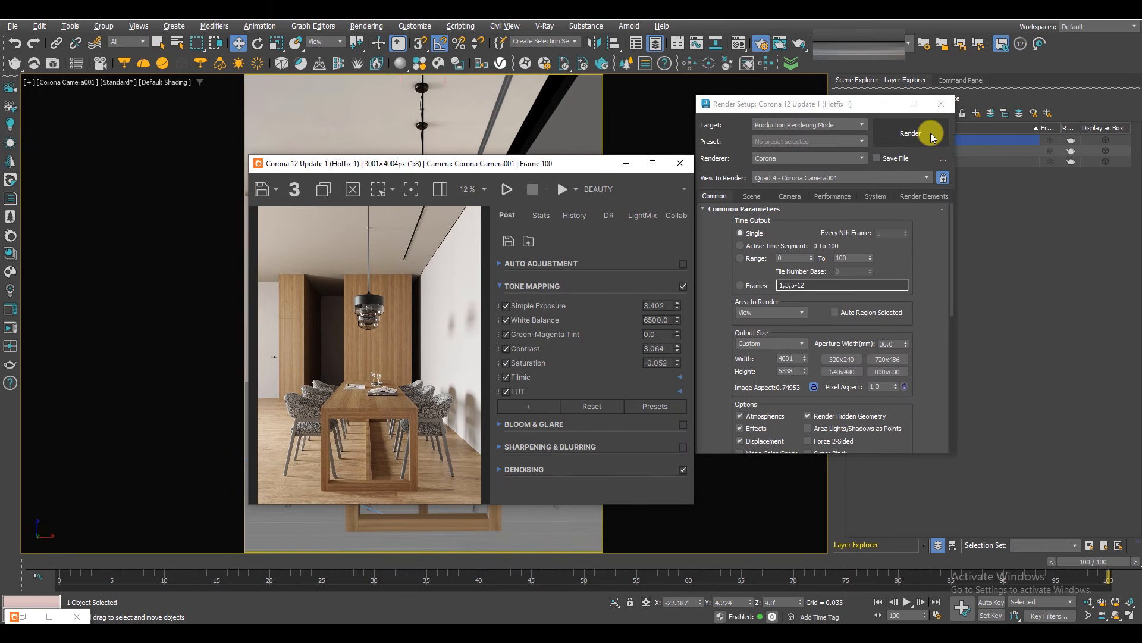
left_click_drag(731, 390, 796, 360)
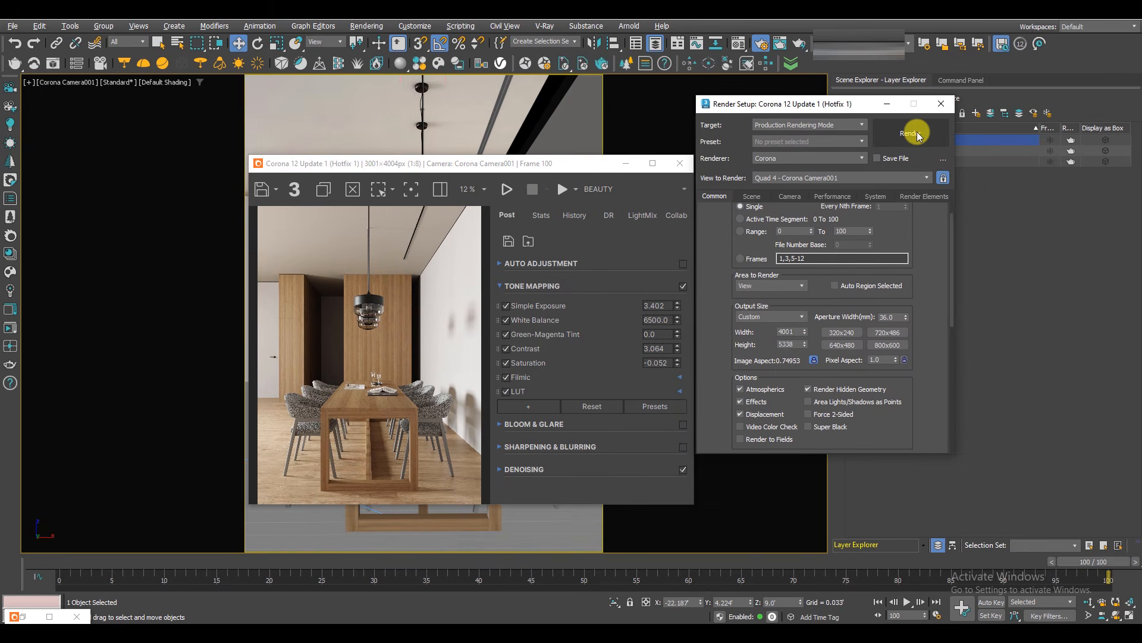
Start the production render and enlarge the frame buffer to full screen with the whole image in view.
left_click(918, 134)
double_click(295, 160)
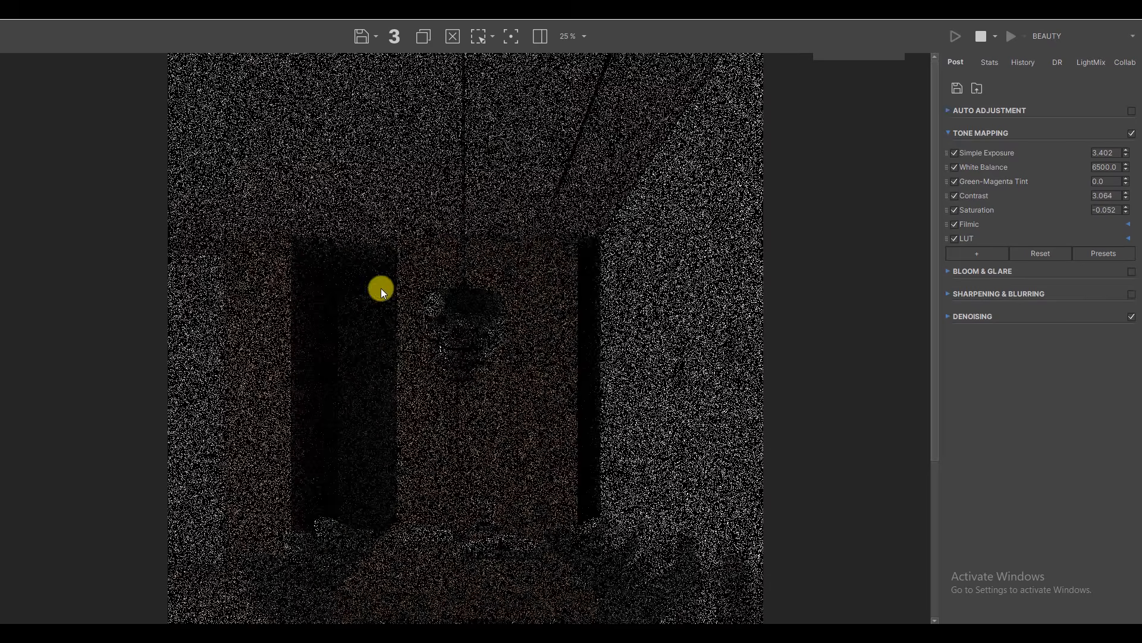
scroll(381, 288, "down", 1)
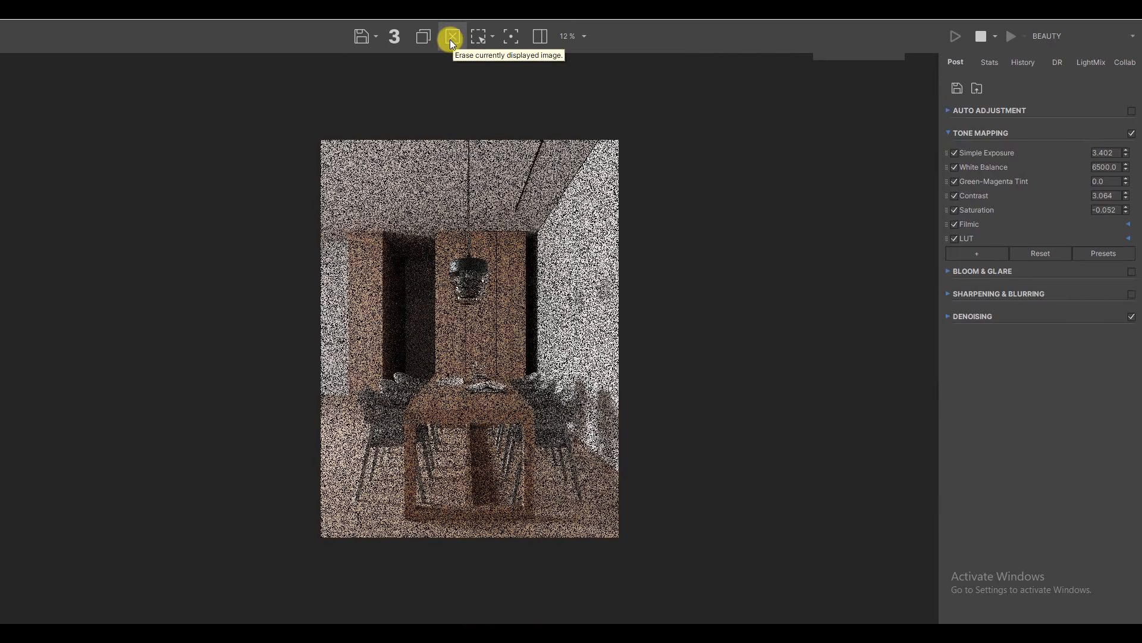
Restrict the render to a region across the ceiling and examine the noise and surface texture inside it up close.
left_click(479, 36)
left_click_drag(322, 229, 586, 132)
scroll(344, 176, "up", 1)
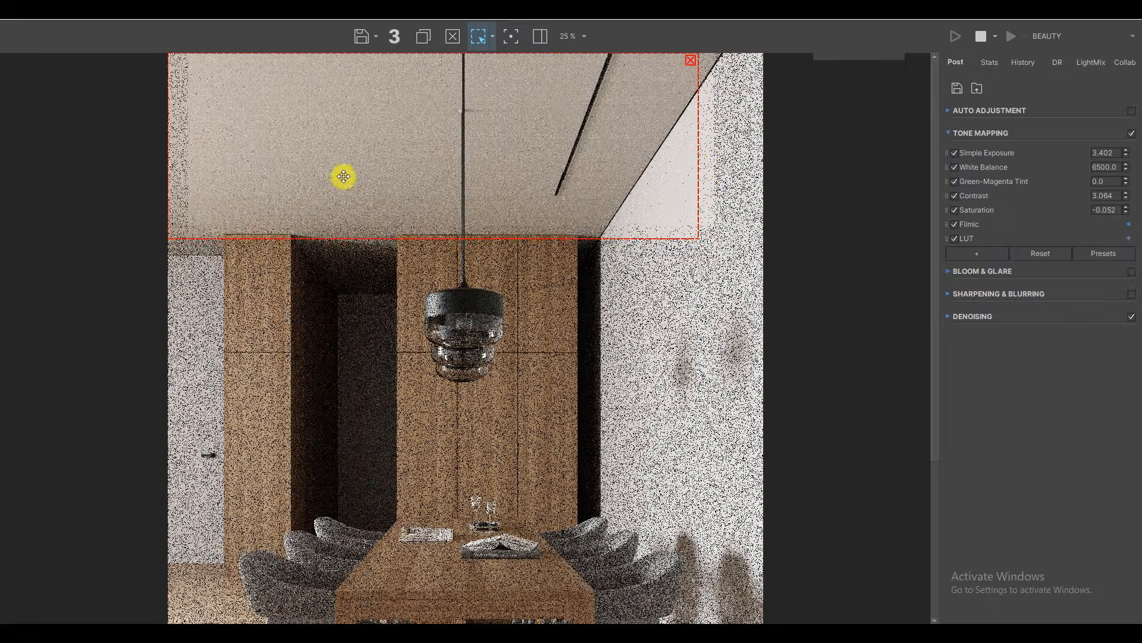
scroll(322, 159, "up", 1)
middle_click_drag(321, 158, 429, 105)
scroll(372, 339, "down", 1)
scroll(279, 129, "up", 1)
middle_click_drag(279, 130, 554, 304)
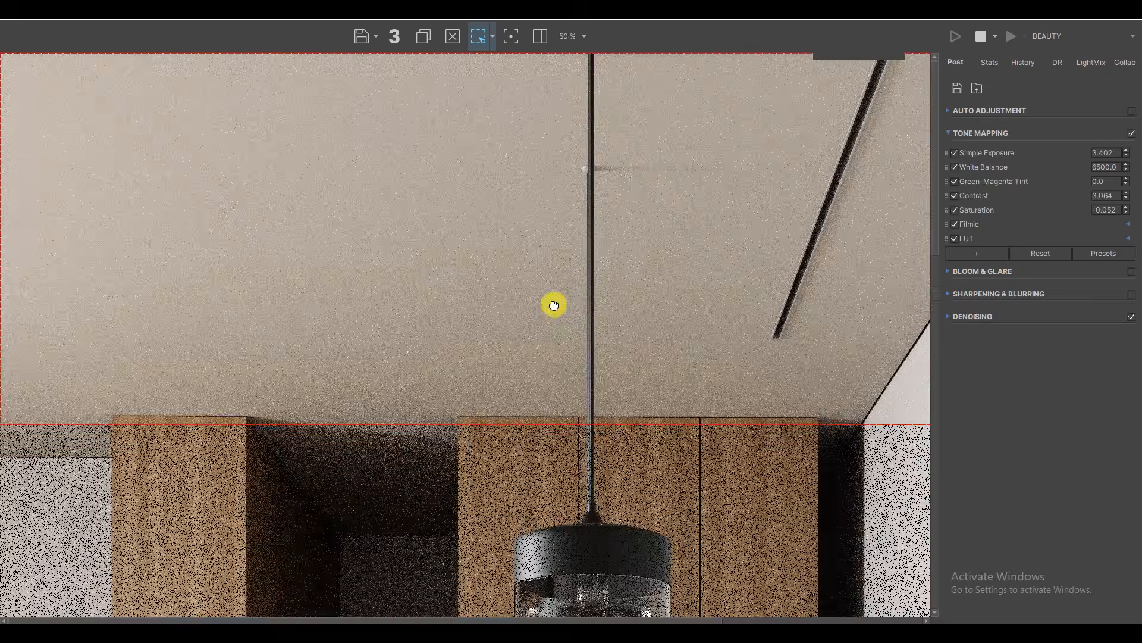
scroll(554, 304, "up", 2)
middle_click_drag(502, 102, 511, 407)
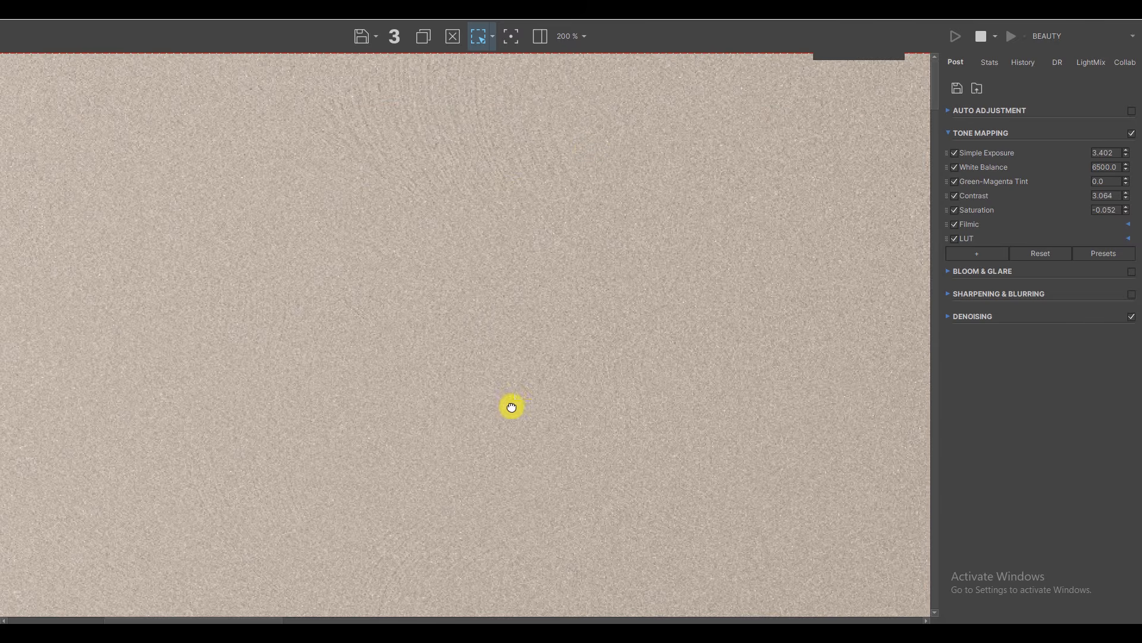
scroll(423, 125, "down", 2)
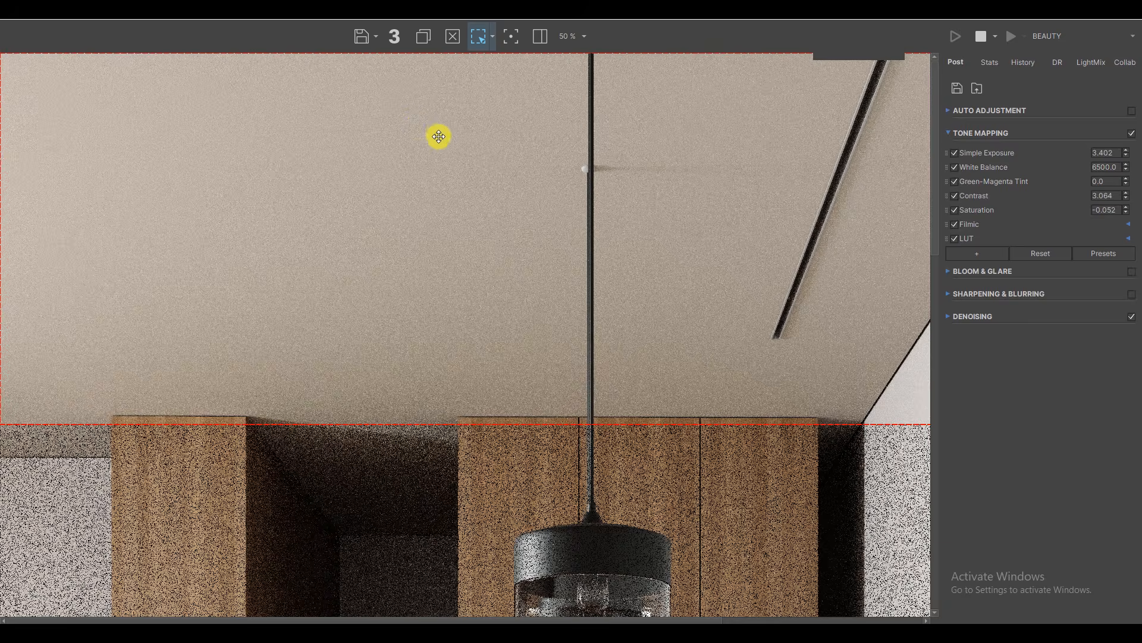
Replace the large ceiling region with a smaller one around the upper part of the pendant lamp's cord.
scroll(438, 137, "down", 1)
left_click(691, 62)
left_click_drag(327, 125, 474, 51)
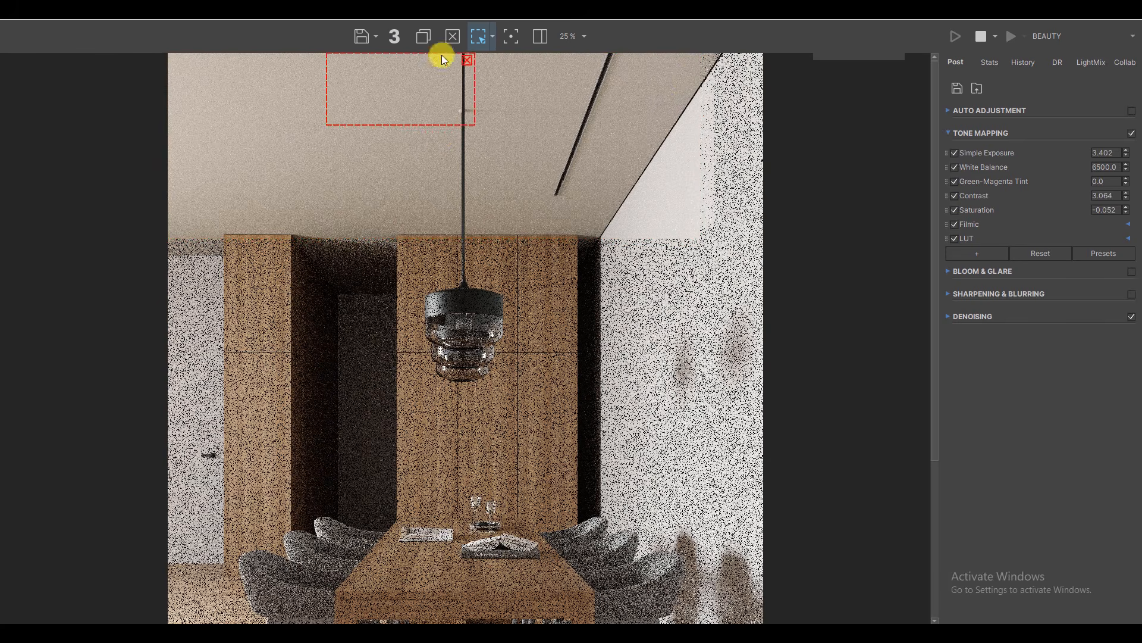
scroll(410, 68, "up", 2)
middle_click_drag(411, 83, 530, 280)
middle_click_drag(554, 143, 464, 145)
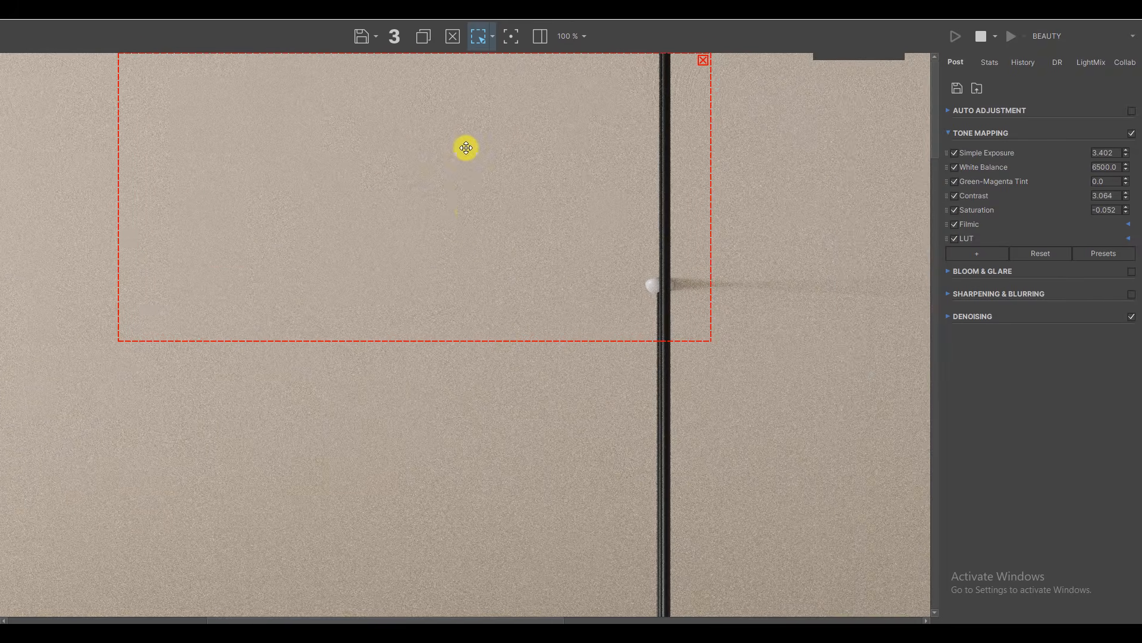
Inspect the ceiling texture inside the small region and shift the region to the left side of the pendant cord.
scroll(462, 262, "up", 1)
middle_click_drag(326, 330, 523, 289)
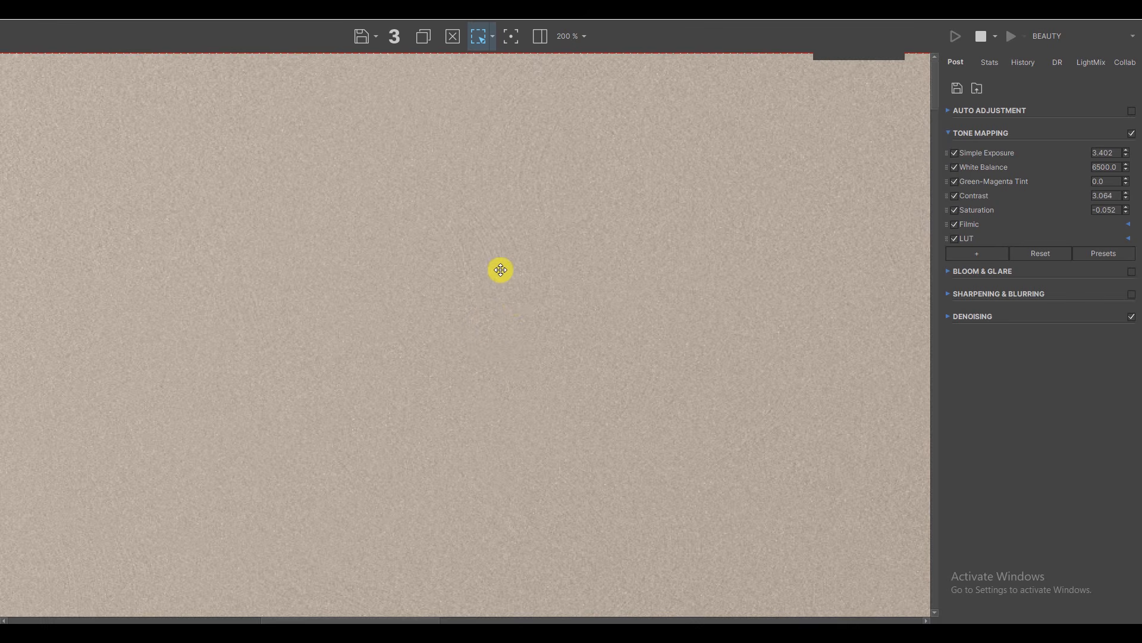
scroll(484, 263, "down", 1)
middle_click_drag(507, 166, 485, 297)
left_click_drag(524, 186, 463, 169)
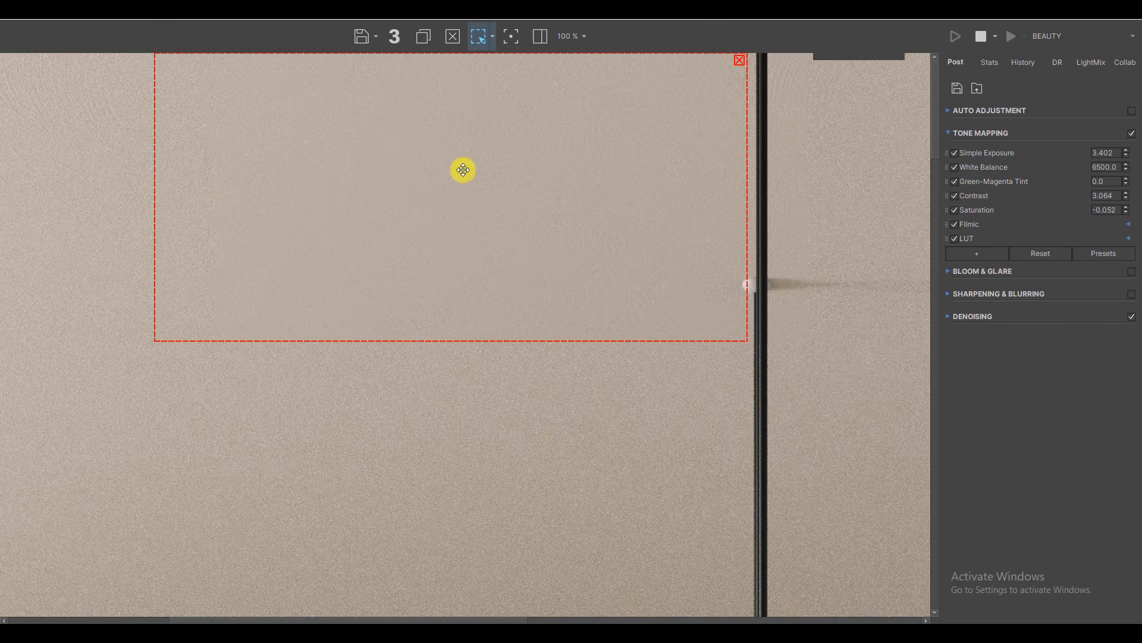
Add a second render region spanning the pendant cord to its right and check the ceiling texture there.
mouse_move(804, 156)
middle_mouse_down()
mouse_move(663, 179)
mouse_move(605, 148)
middle_mouse_up()
left_click_drag(737, 173, 515, 28)
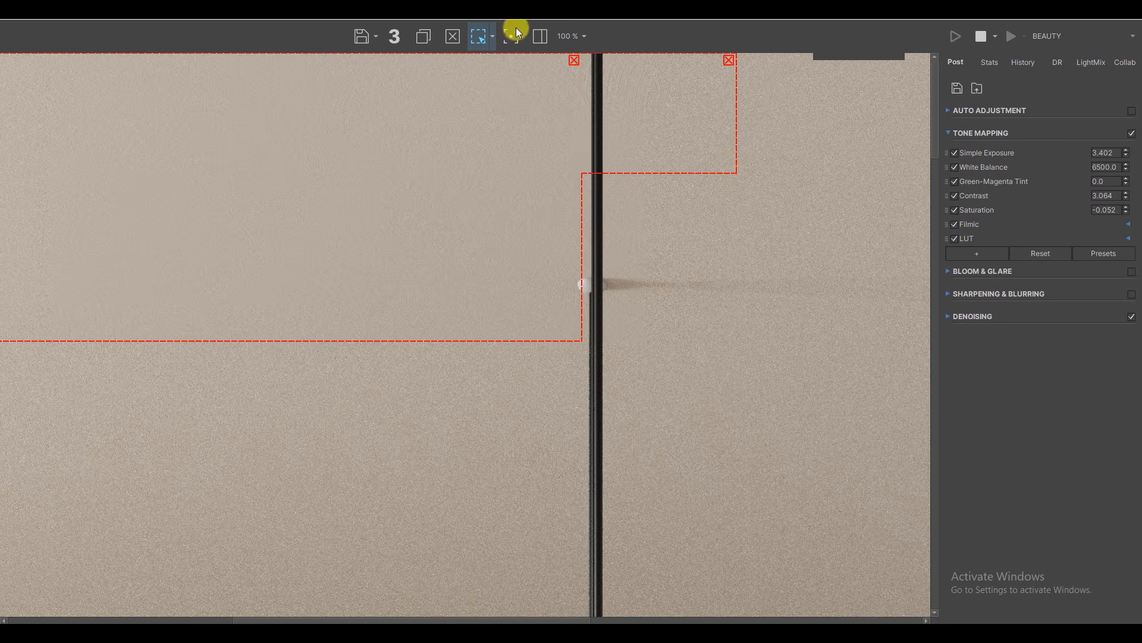
scroll(633, 68, "up", 1)
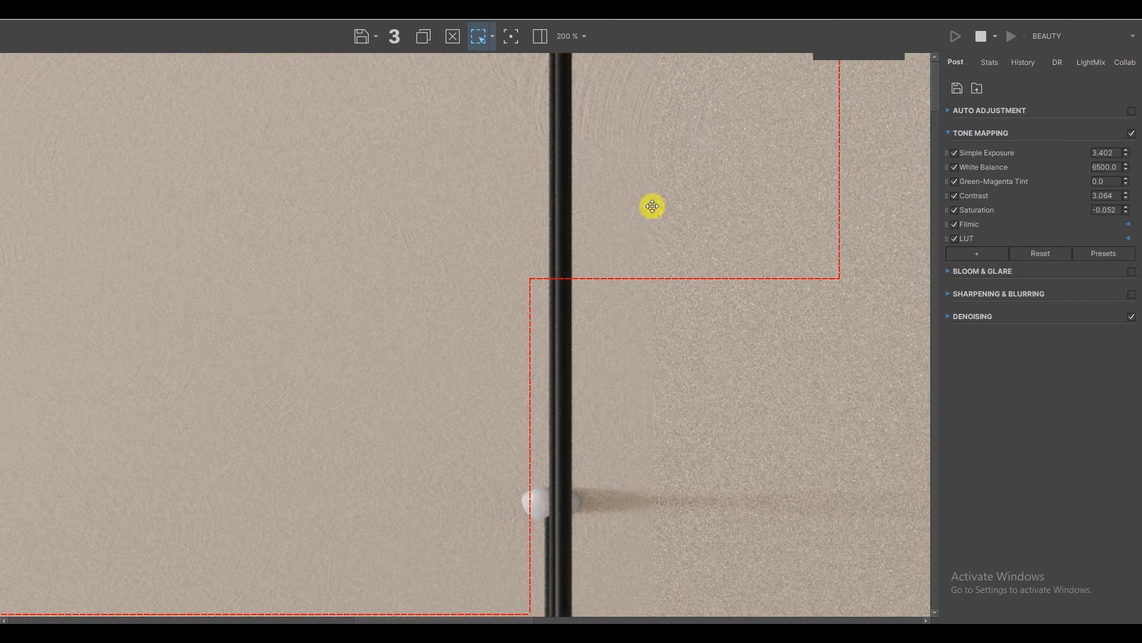
scroll(607, 120, "down", 1)
Add another render region overlapping the left end of the first one and inspect the ceiling texture inside it.
middle_click_drag(301, 119, 765, 117)
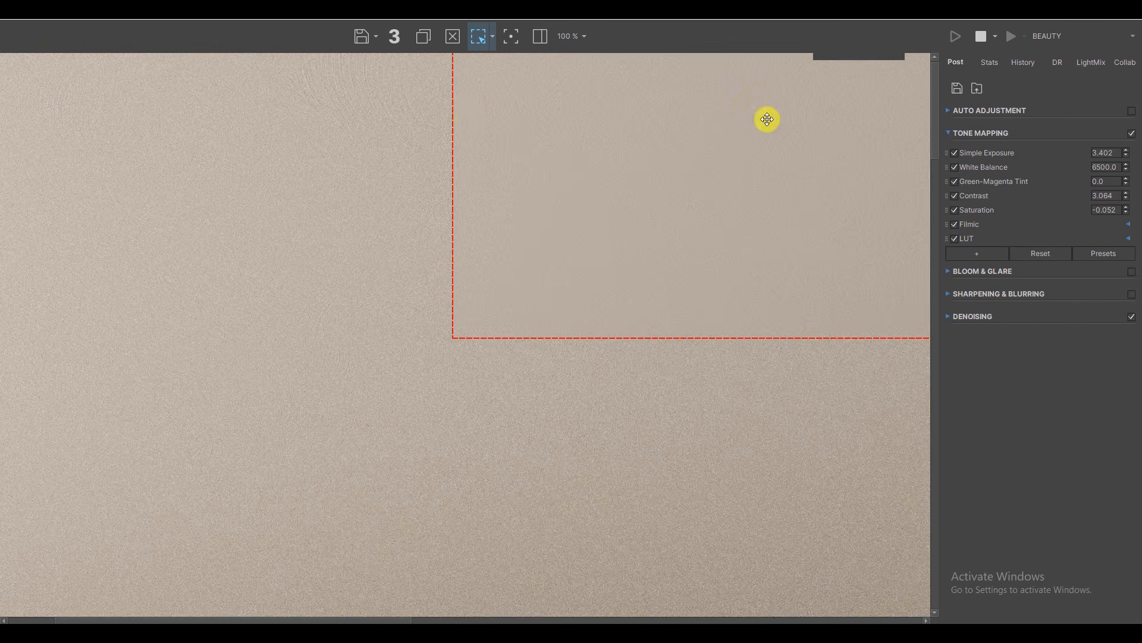
middle_click_drag(458, 118, 578, 117)
left_click_drag(329, 168, 563, 36)
scroll(479, 90, "up", 1)
middle_click_drag(476, 189, 497, 226)
scroll(607, 154, "down", 1)
scroll(576, 166, "down", 1)
scroll(204, 159, "up", 2)
Add a separate square render region lower on the left part of the ceiling and compare it with the surrounding area.
mouse_move(122, 135)
left_mouse_down()
mouse_move(468, 497)
mouse_move(556, 535)
left_mouse_up()
middle_click_drag(296, 277, 406, 256)
scroll(596, 266, "down", 1)
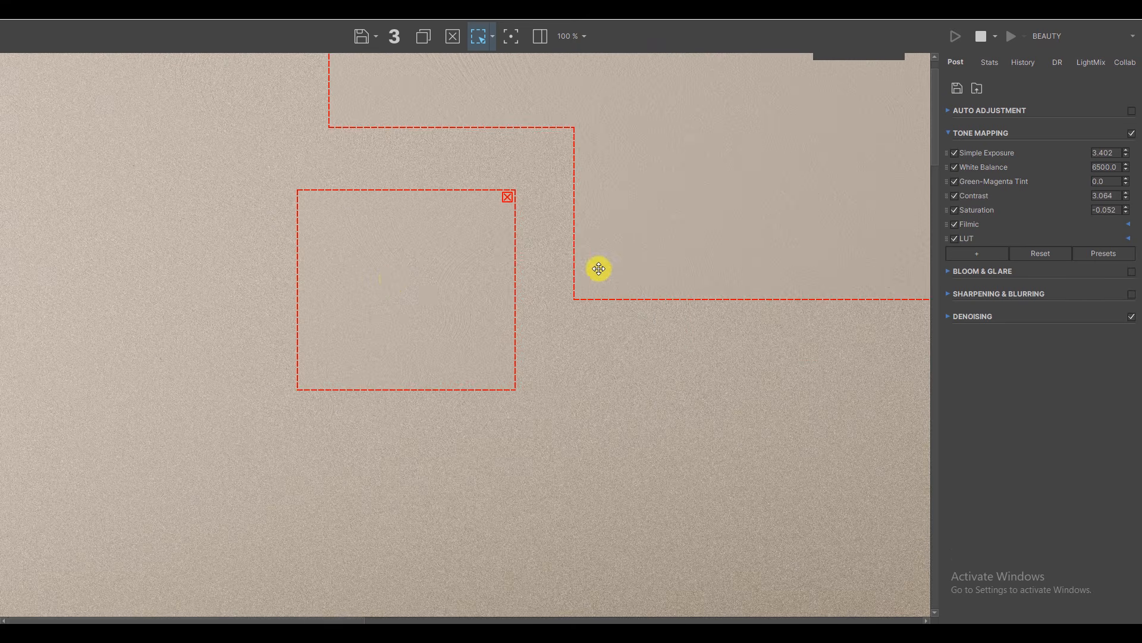
scroll(417, 289, "up", 1)
scroll(392, 279, "down", 2)
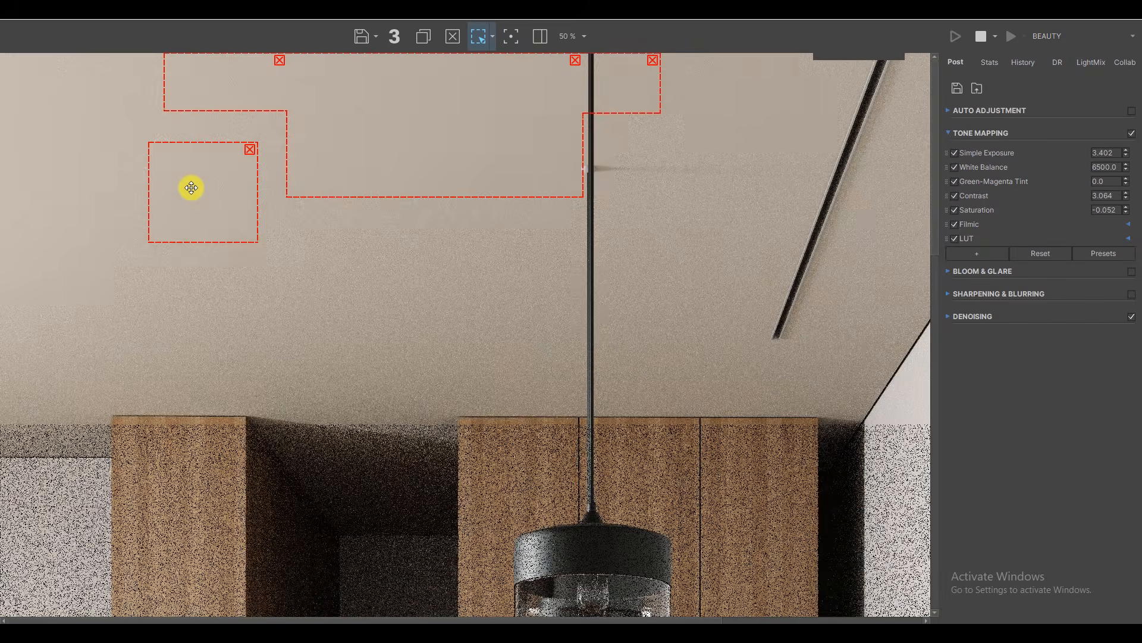
scroll(190, 186, "up", 1)
middle_click_drag(239, 225, 431, 361)
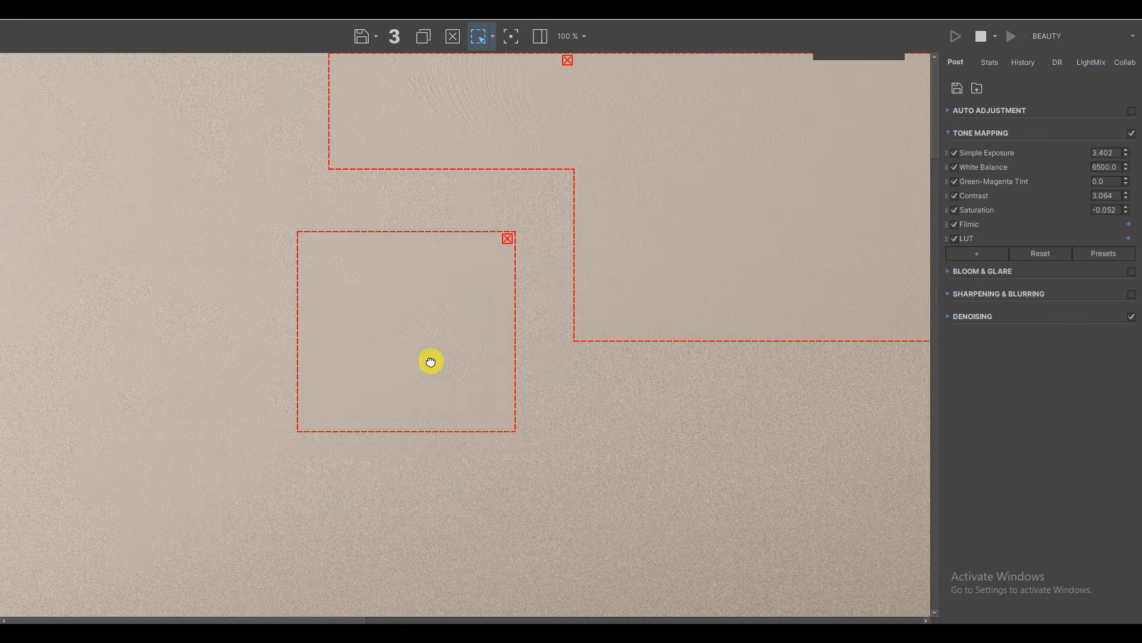
Remove all the render regions from the ceiling.
left_click(507, 238)
left_click(568, 60)
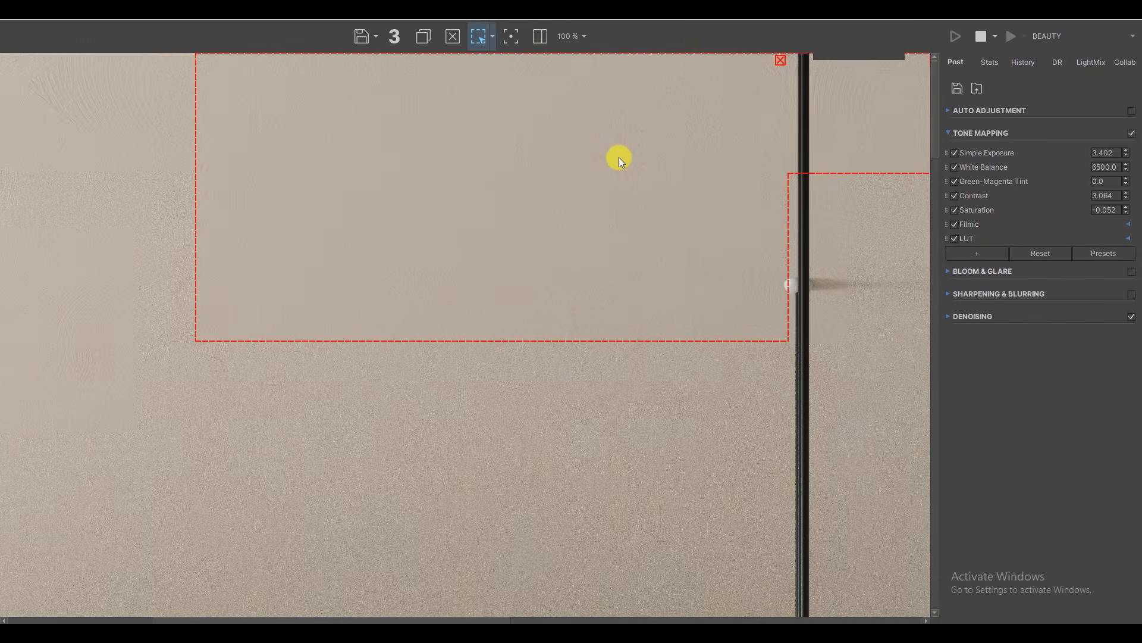
scroll(617, 158, "down", 1)
left_click(653, 61)
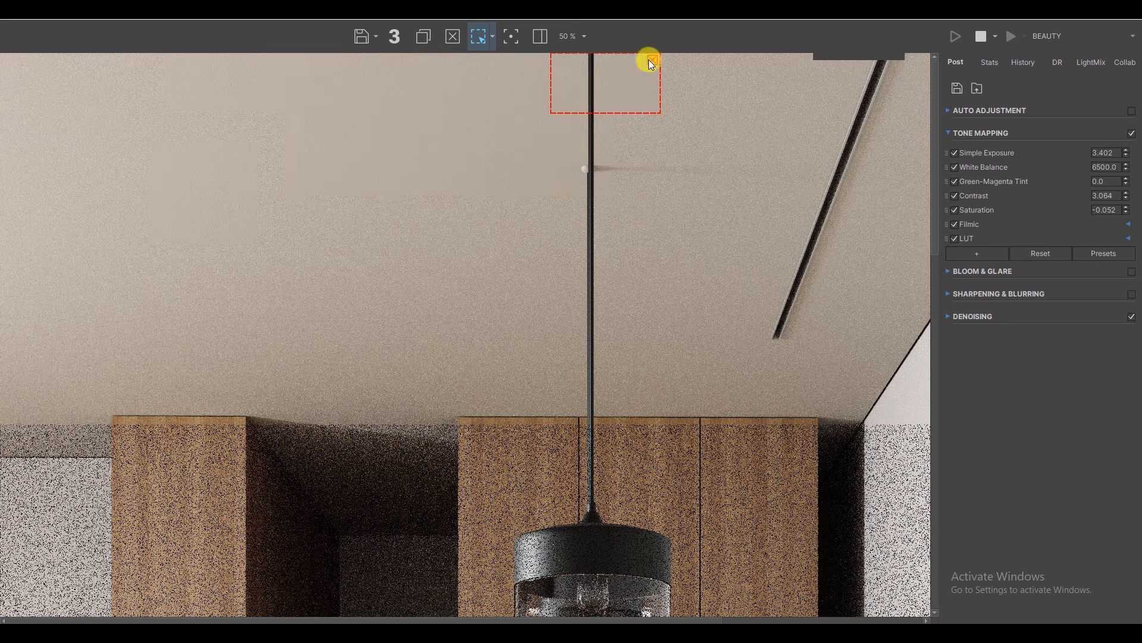
scroll(488, 184, "down", 1)
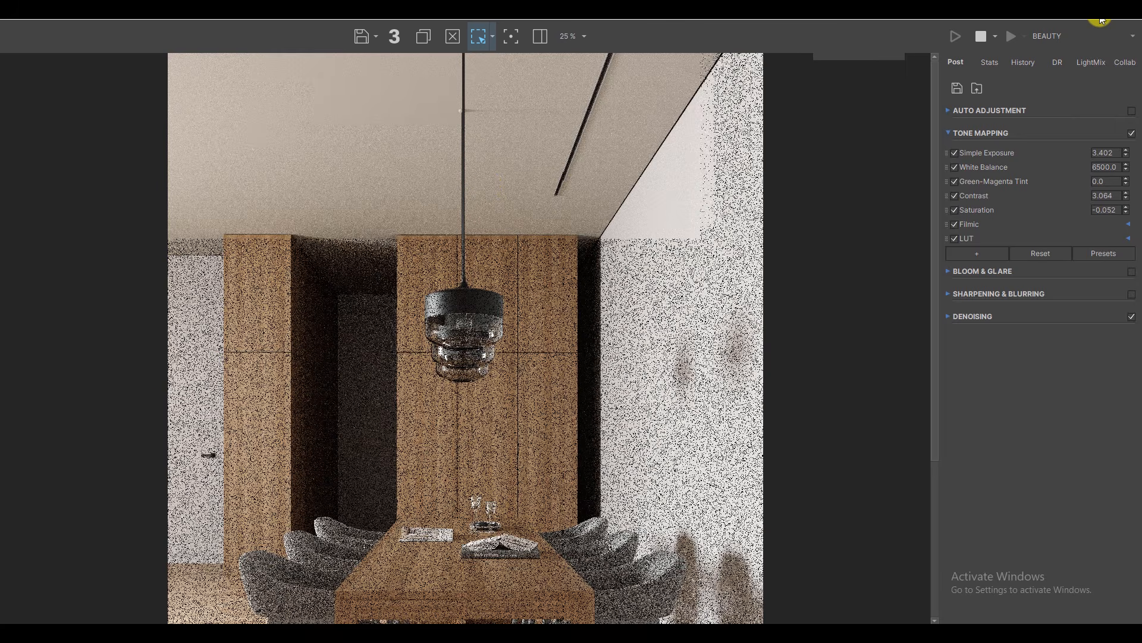
Restore the frame buffer to a floating window, cancel the production render and turn off region rendering.
left_click(1099, 20)
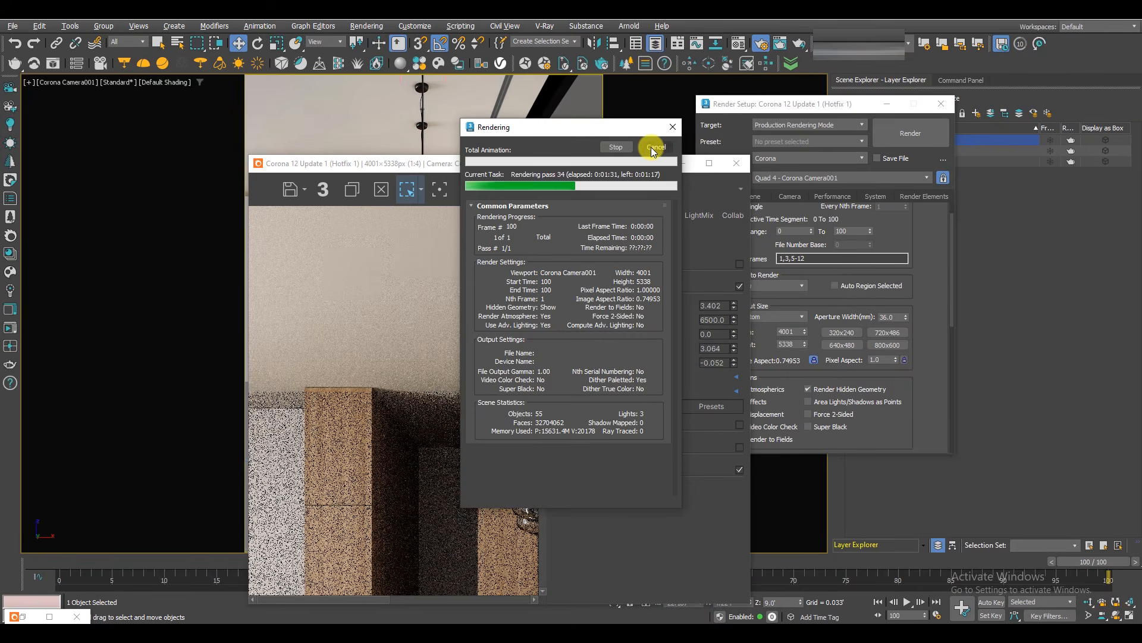
left_click(652, 149)
left_click(407, 190)
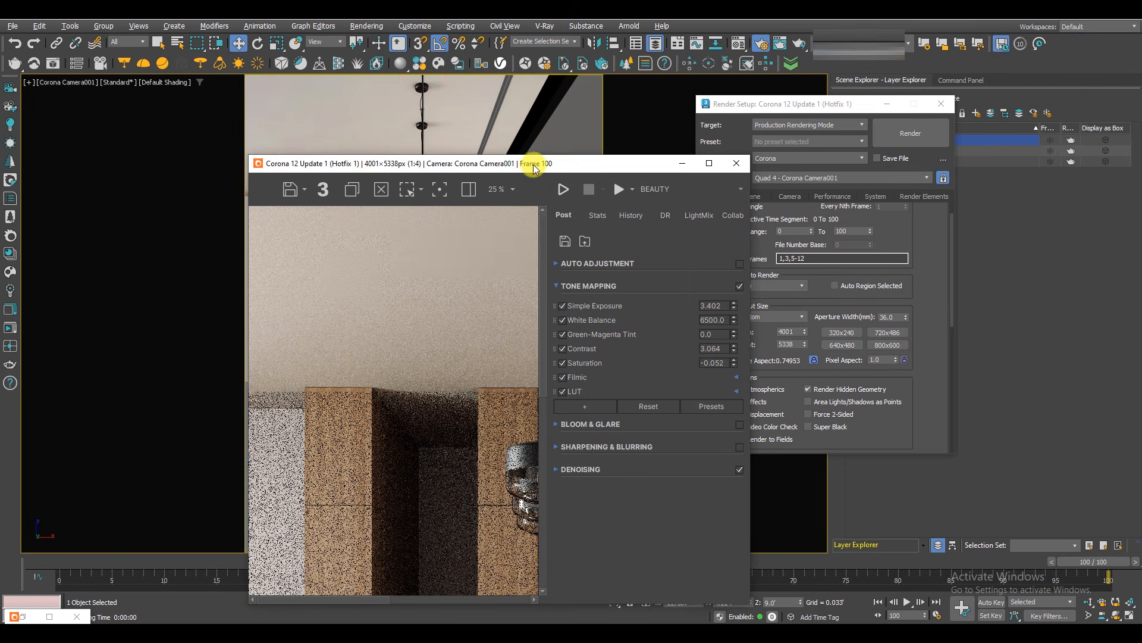
left_click_drag(536, 163, 487, 64)
scroll(360, 374, "down", 2)
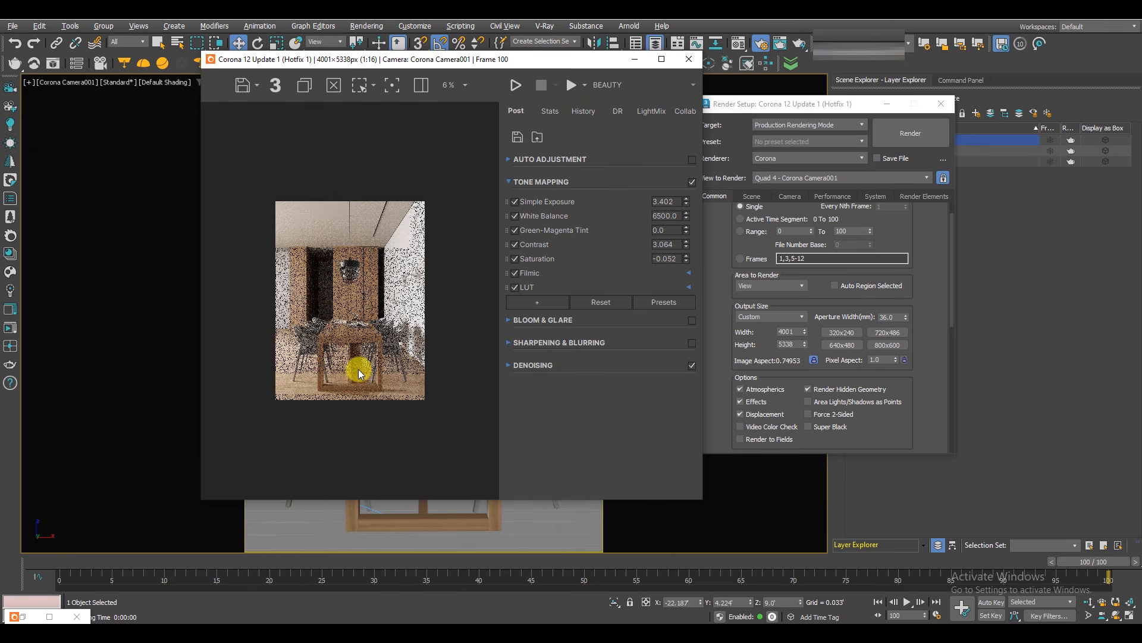